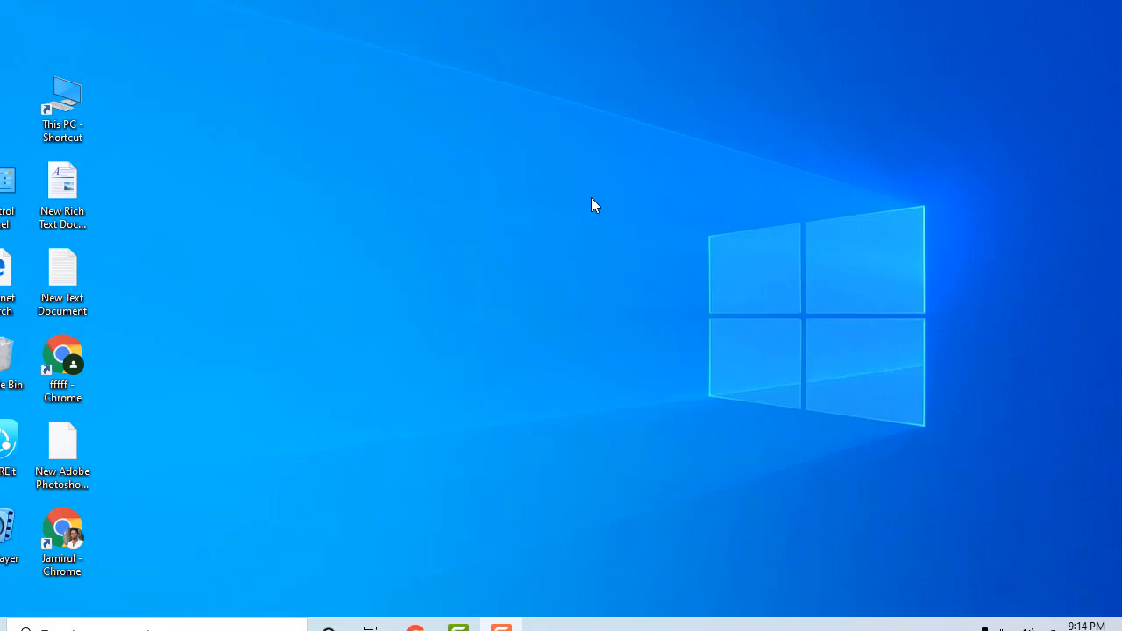
Refresh the desktop five times, then restore Chrome with the Fiverr 'facebook business page' results
right_click(770, 170)
click(802, 225)
right_click(501, 86)
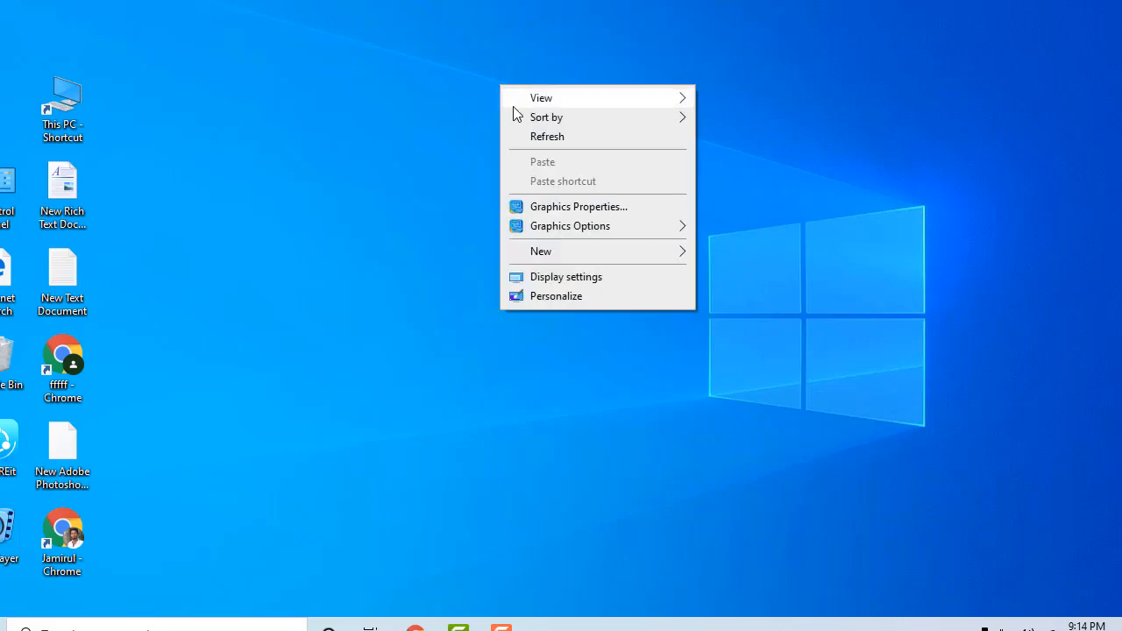
click(536, 138)
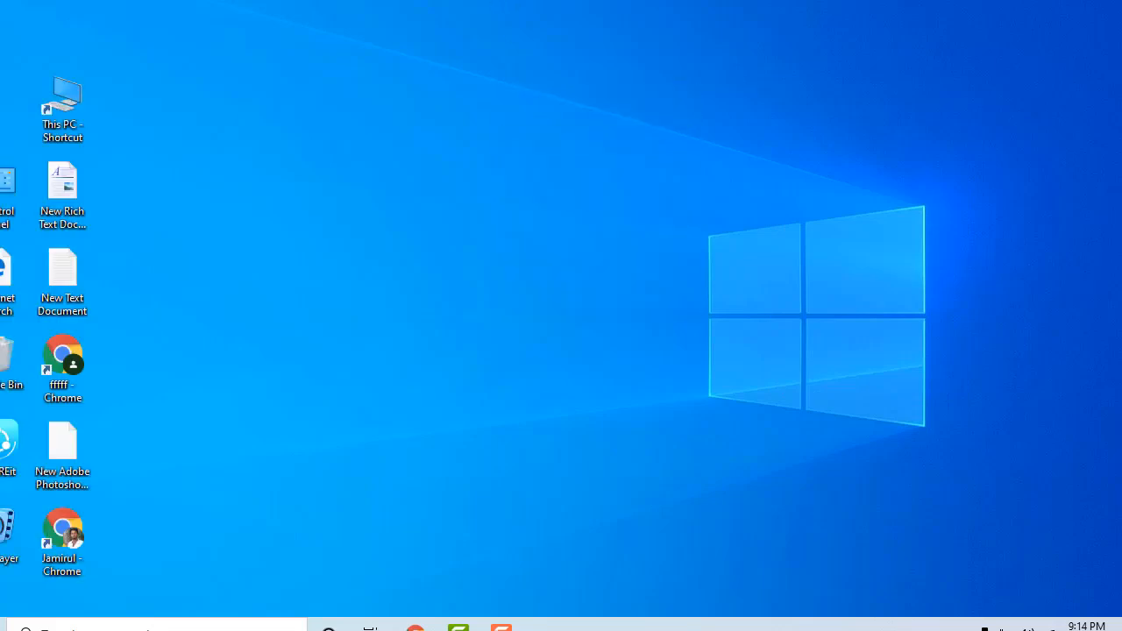
right_click(497, 53)
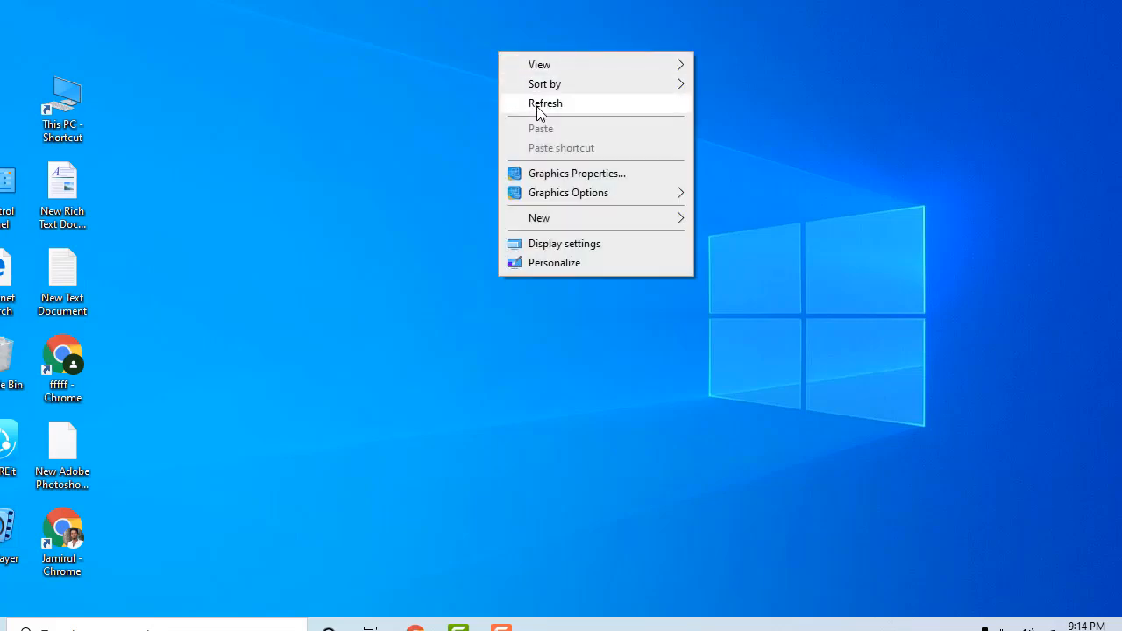
click(536, 106)
right_click(504, 34)
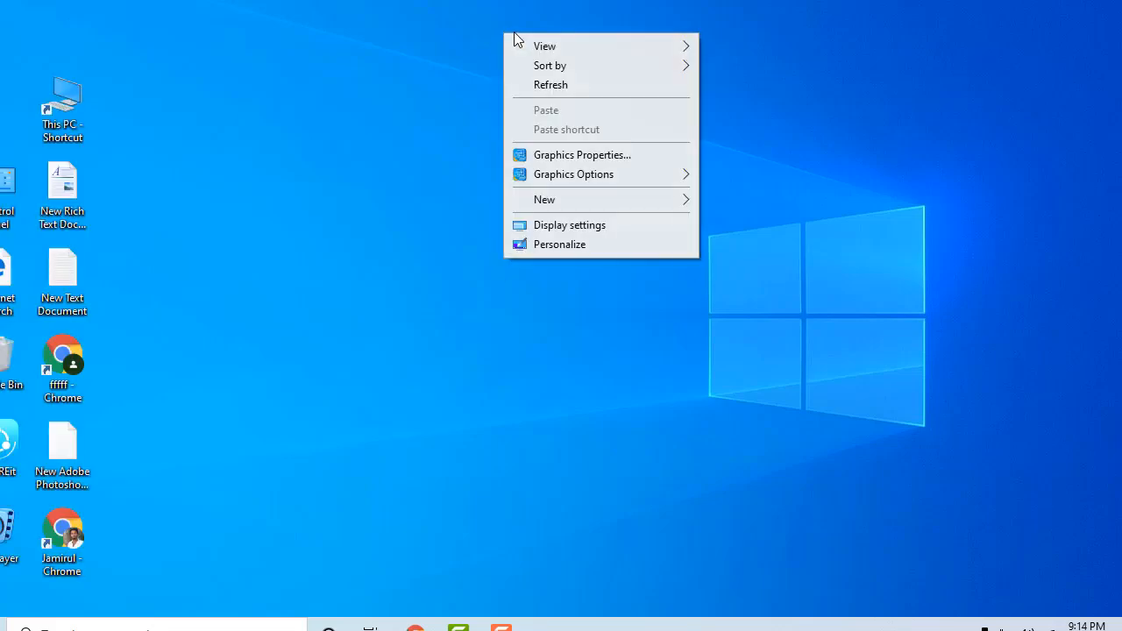
click(542, 88)
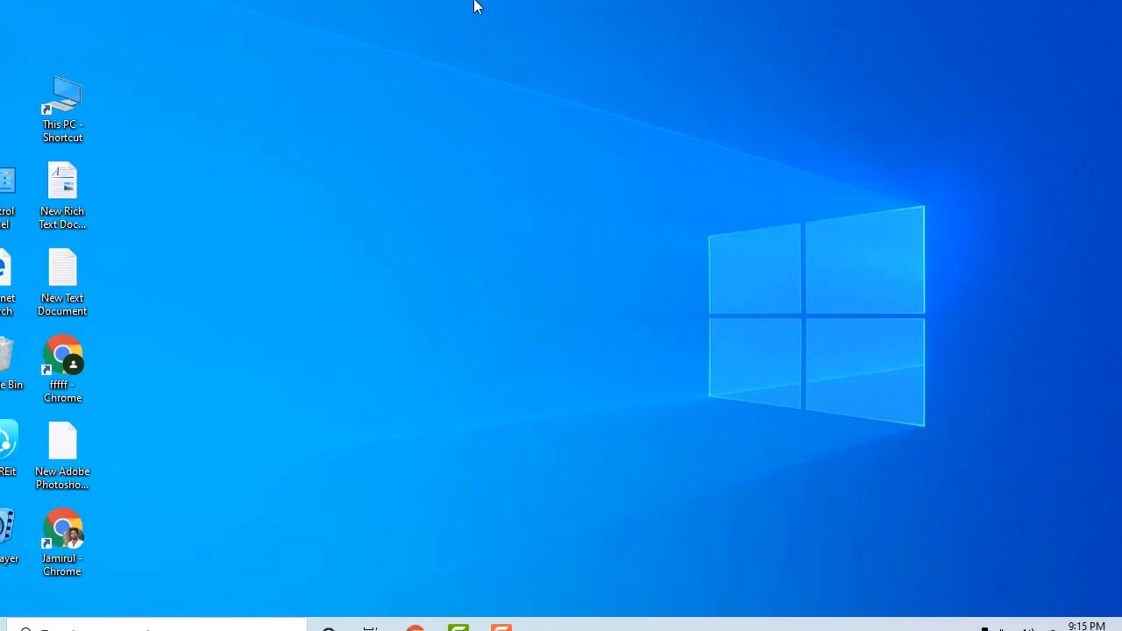
right_click(505, 43)
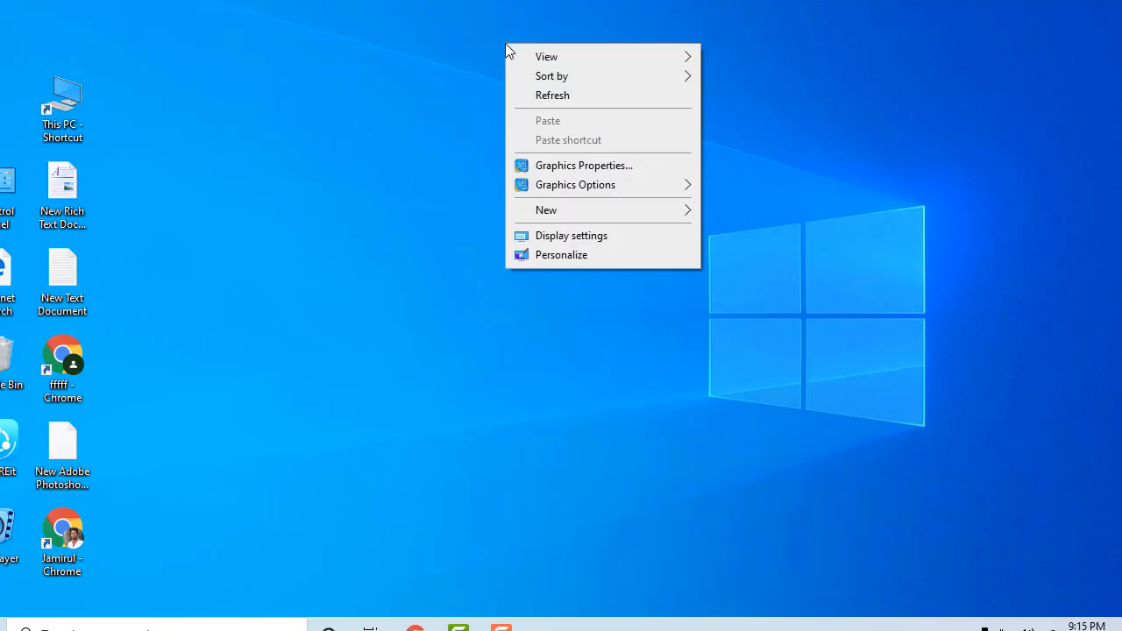
click(529, 97)
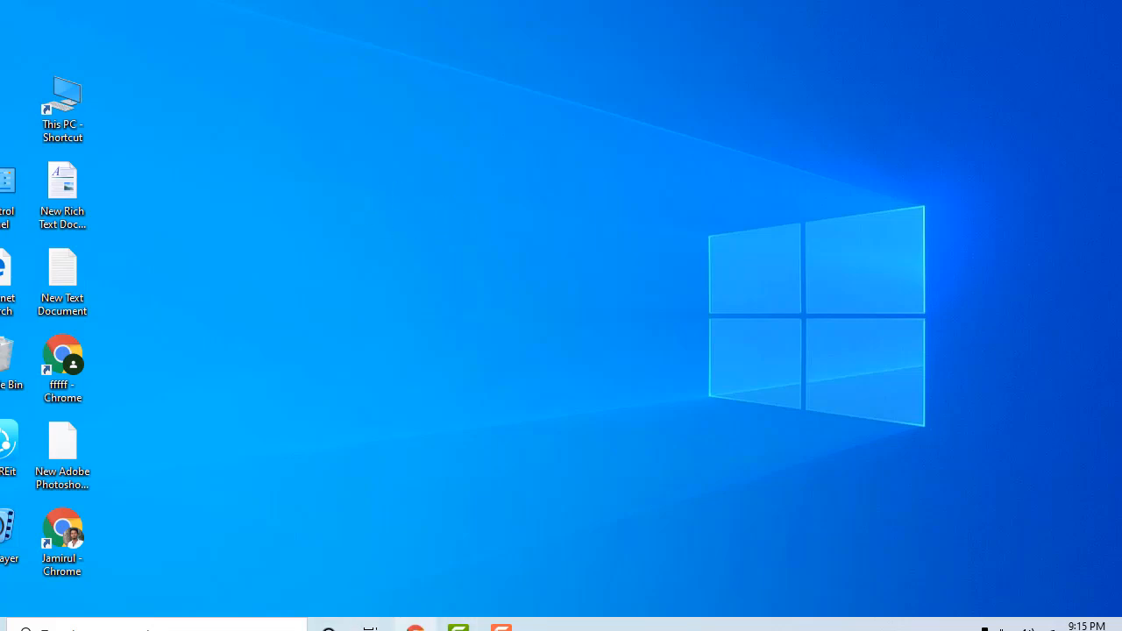
click(415, 628)
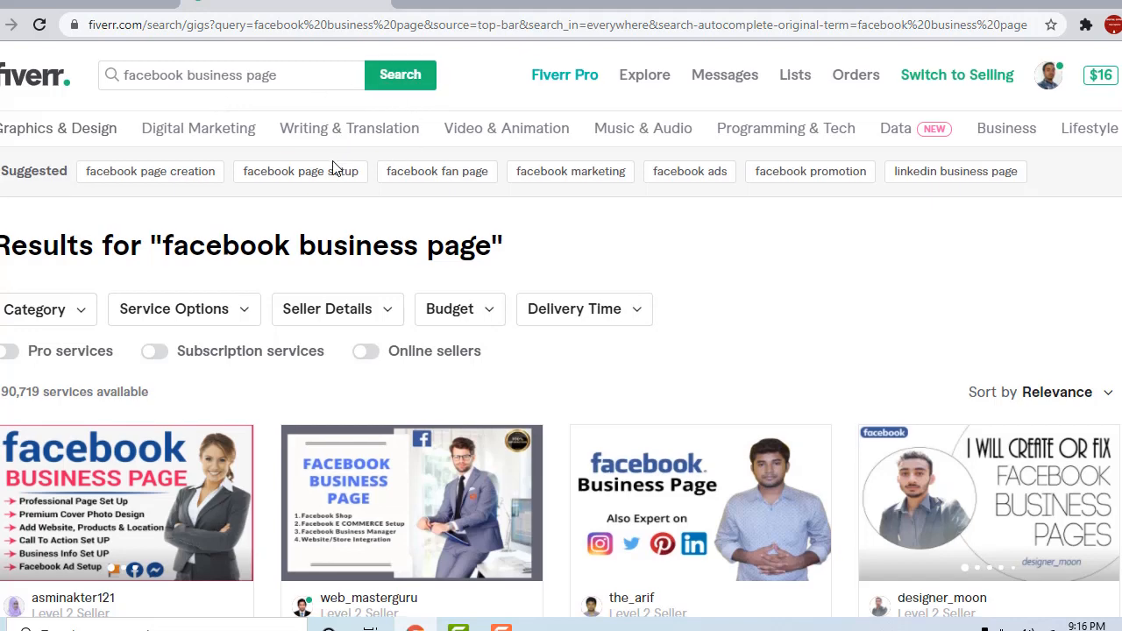
scroll(155, 296, down, 2)
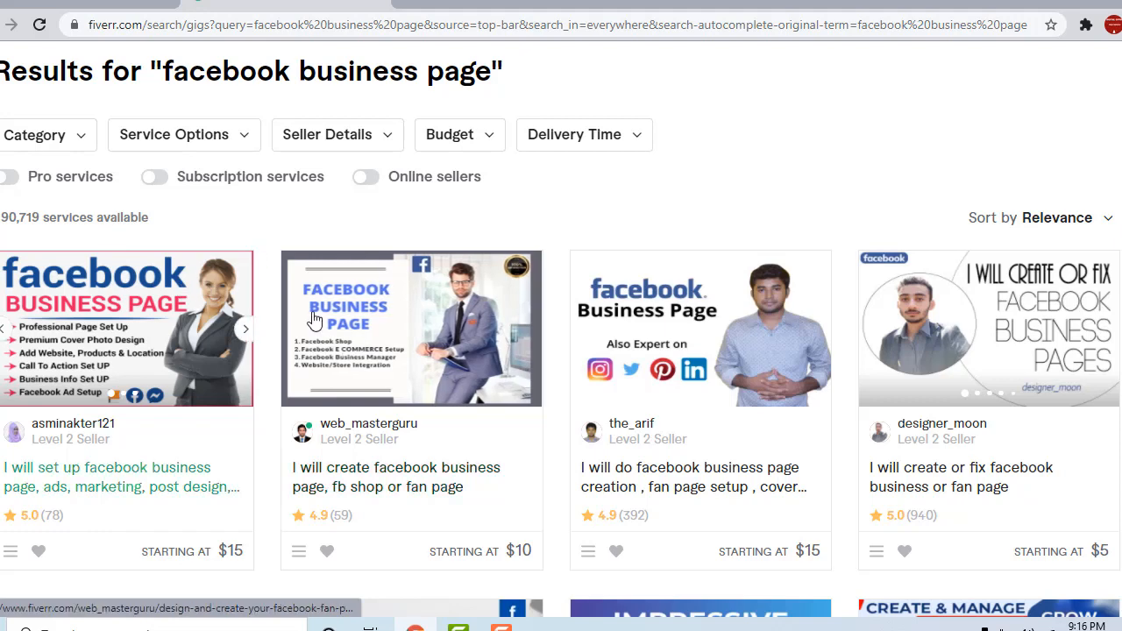
scroll(379, 254, down, 2)
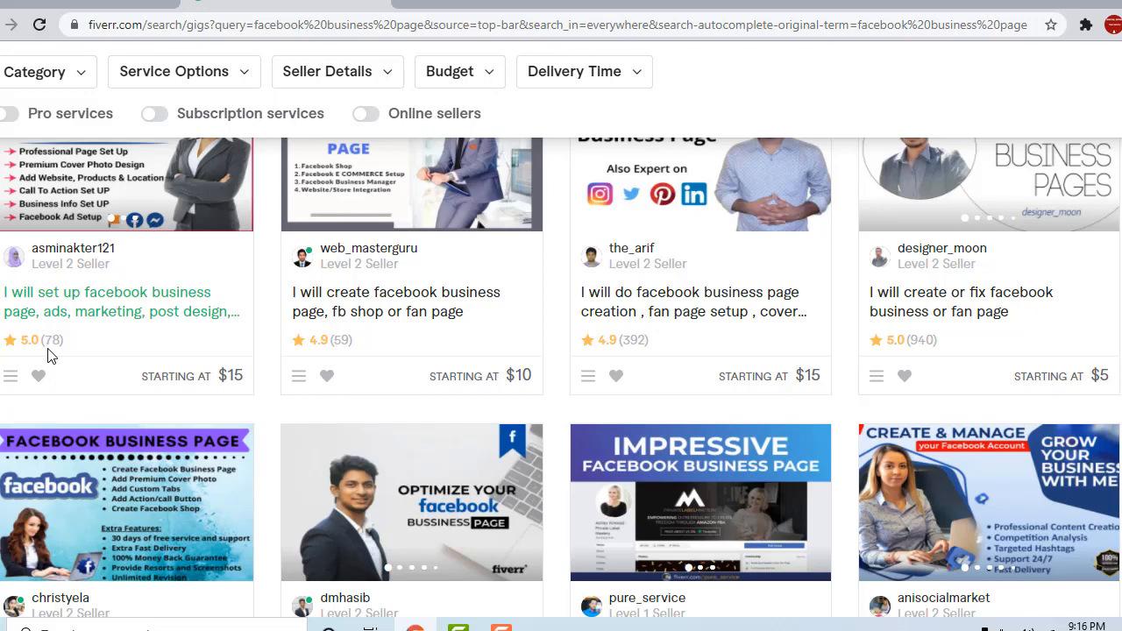
scroll(110, 358, down, 1)
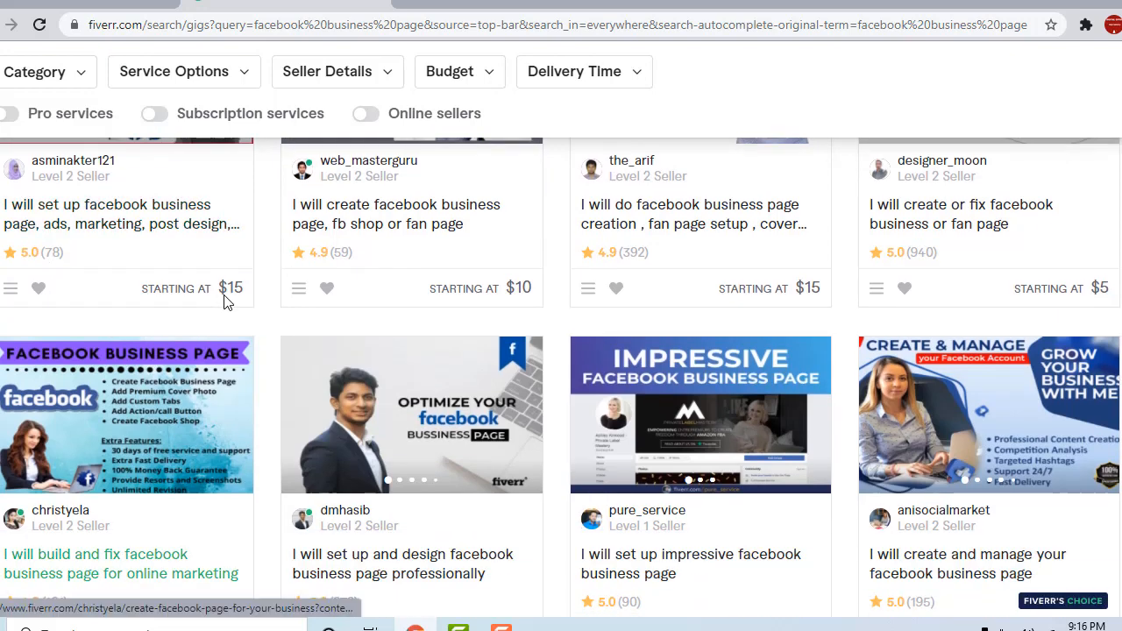
scroll(337, 285, up, 2)
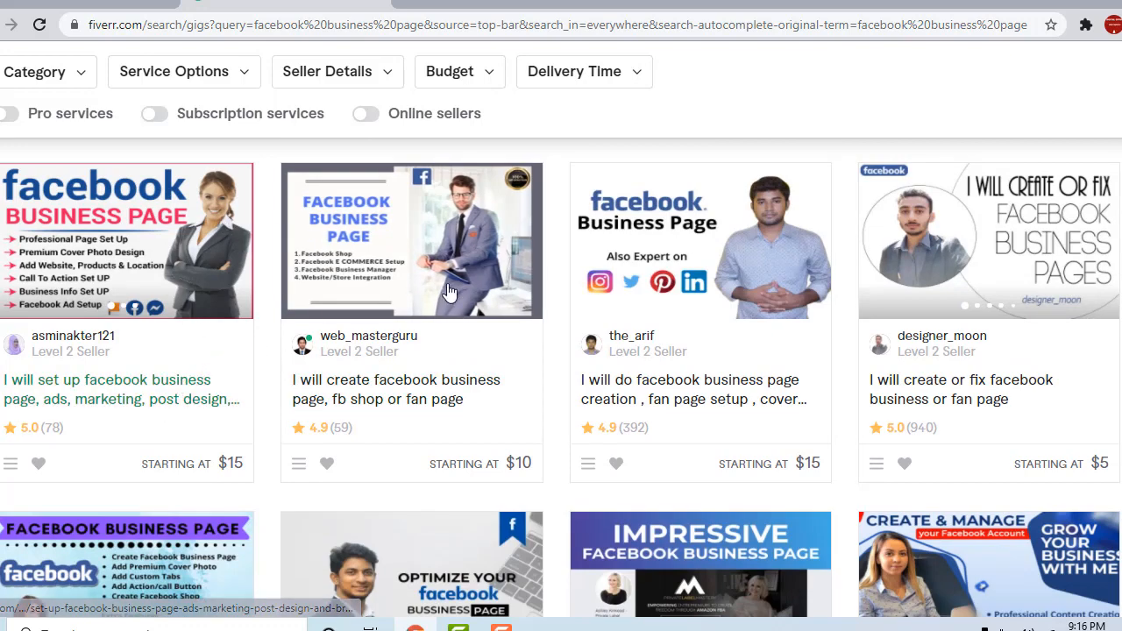
scroll(452, 320, down, 3)
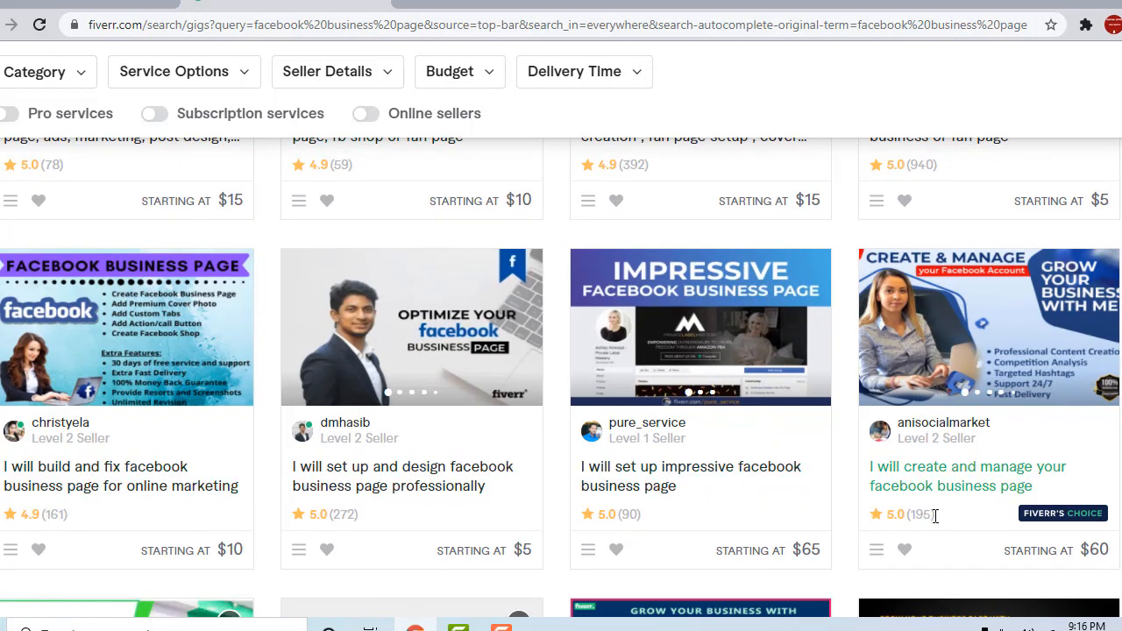
scroll(835, 202, up, 2)
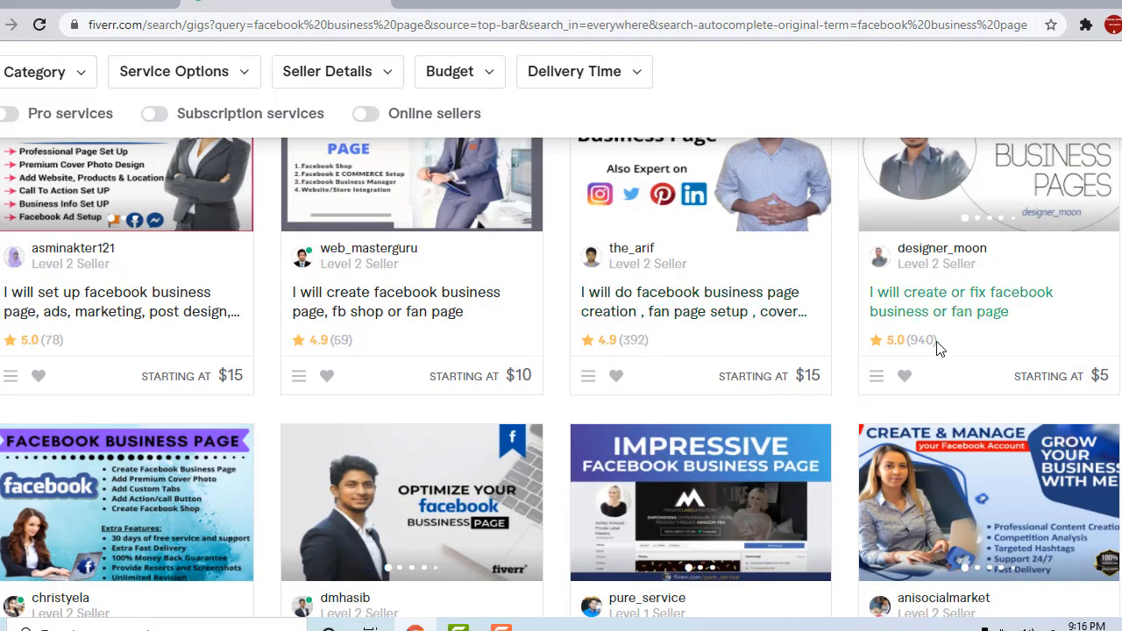
scroll(889, 327, up, 3)
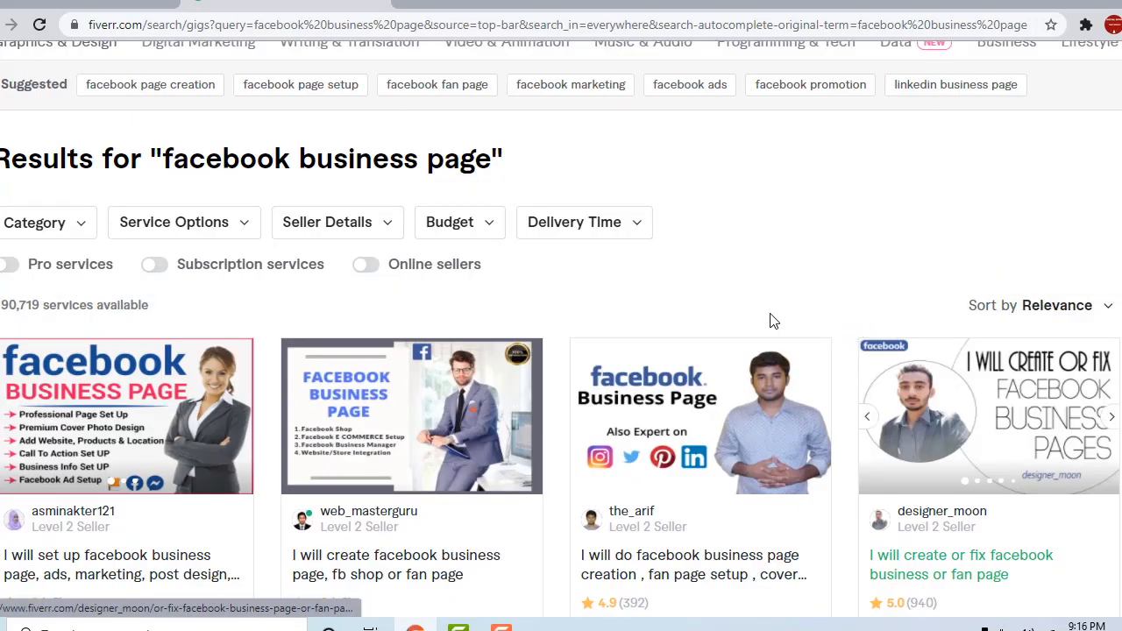
scroll(589, 305, down, 6)
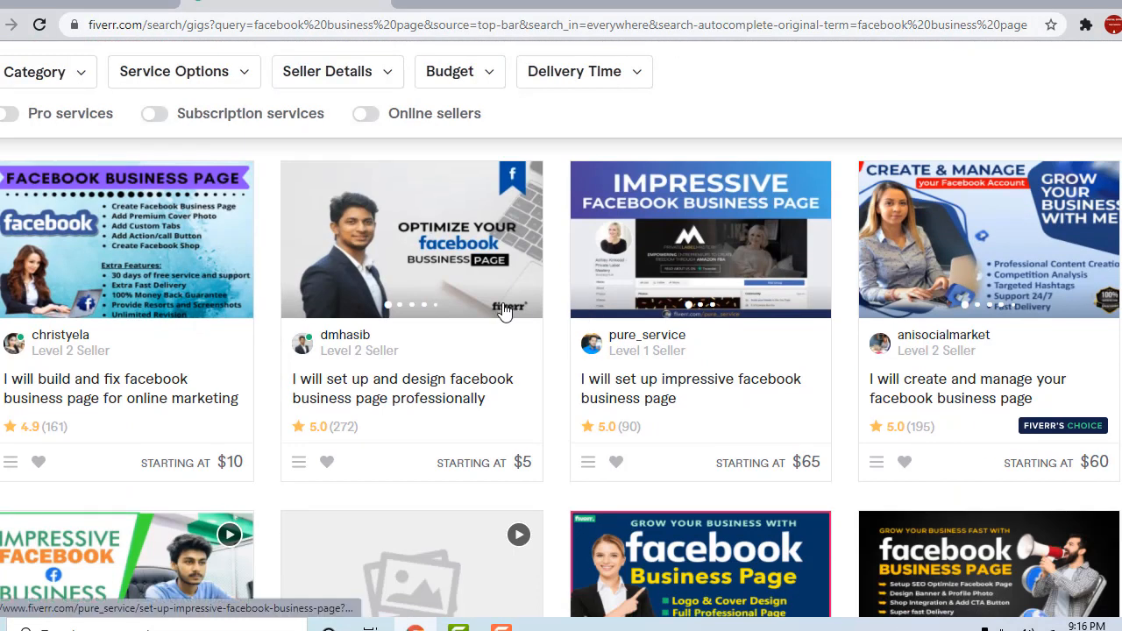
scroll(526, 309, down, 4)
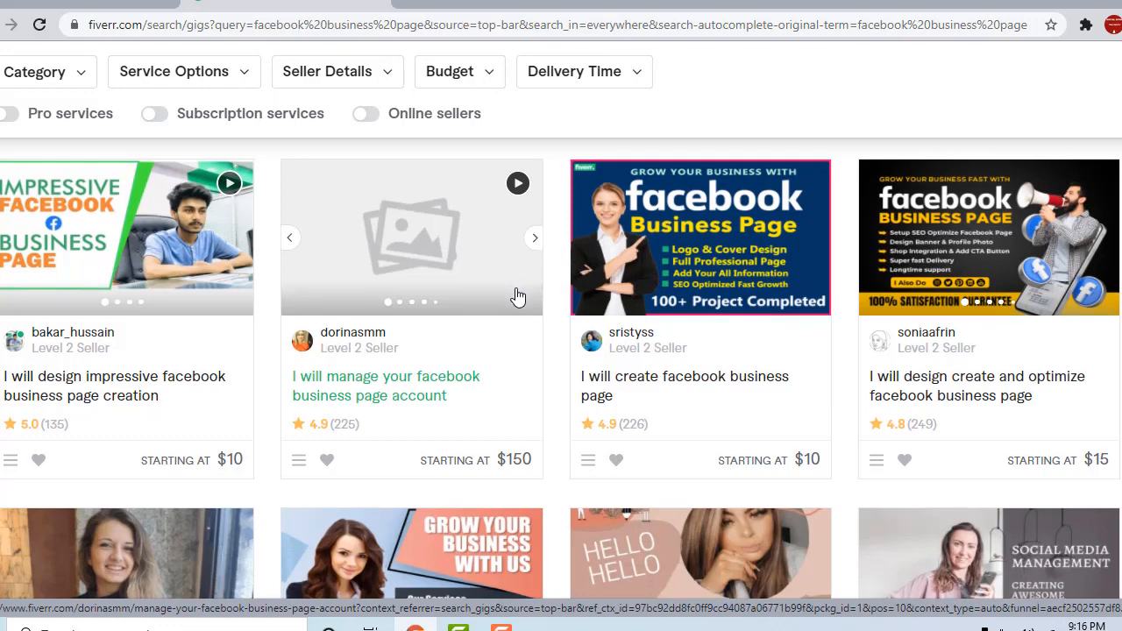
scroll(518, 294, down, 3)
scroll(516, 294, down, 3)
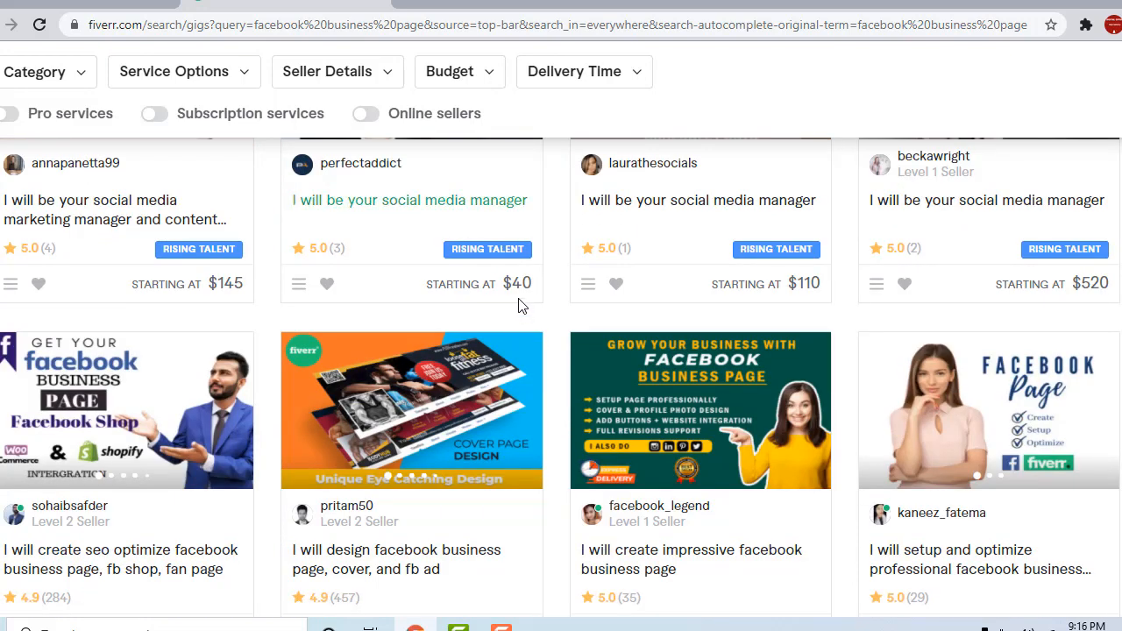
scroll(623, 396, up, 4)
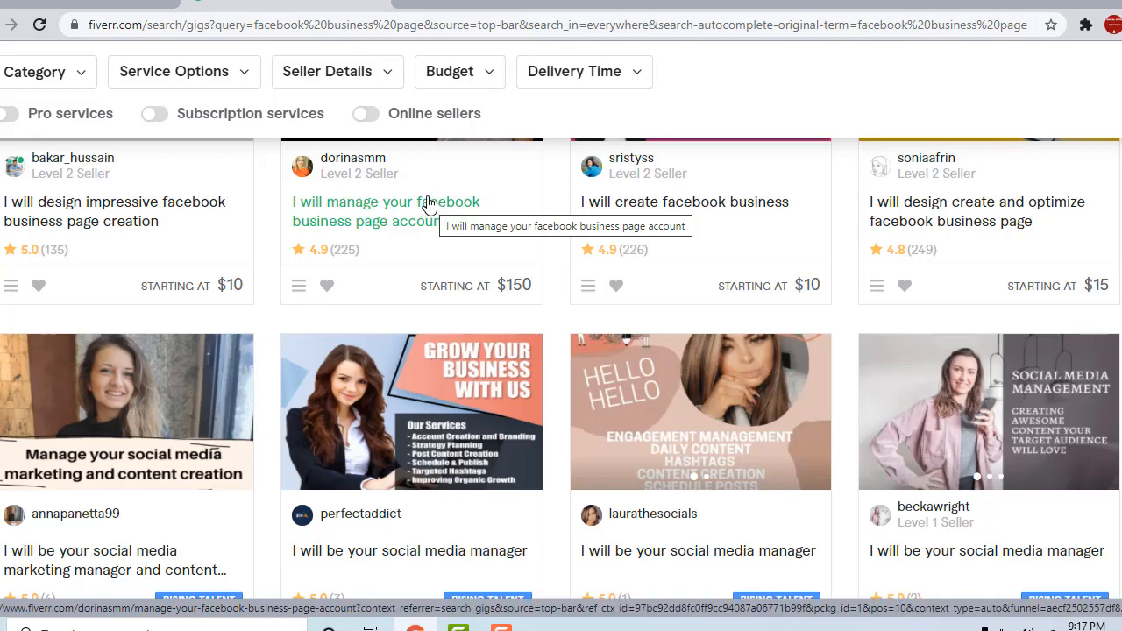
scroll(768, 204, up, 5)
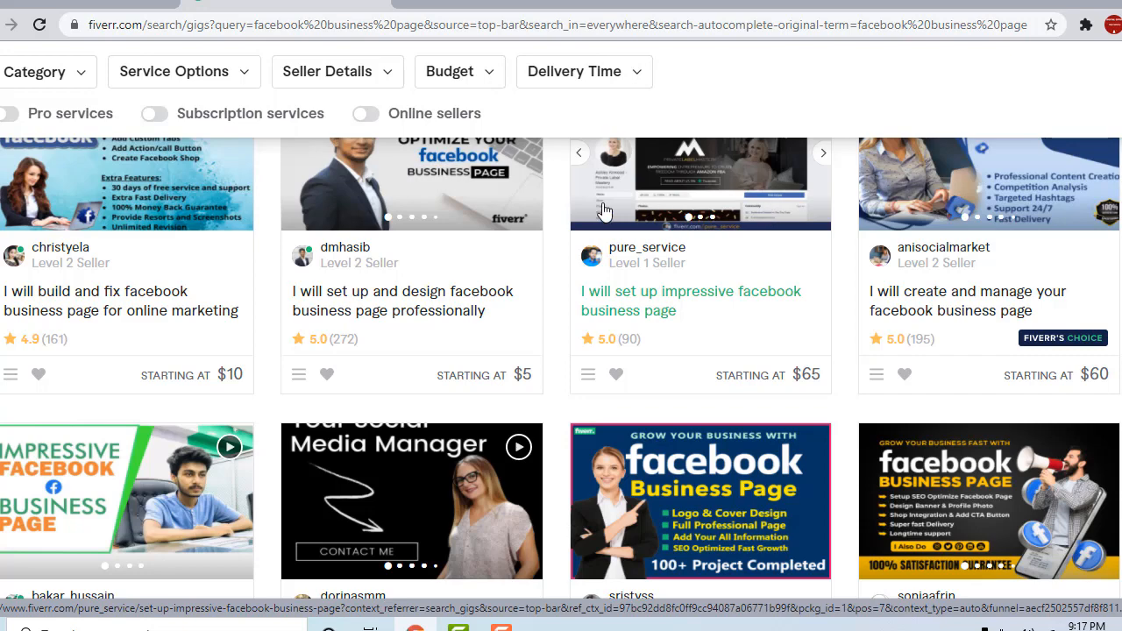
scroll(458, 197, up, 3)
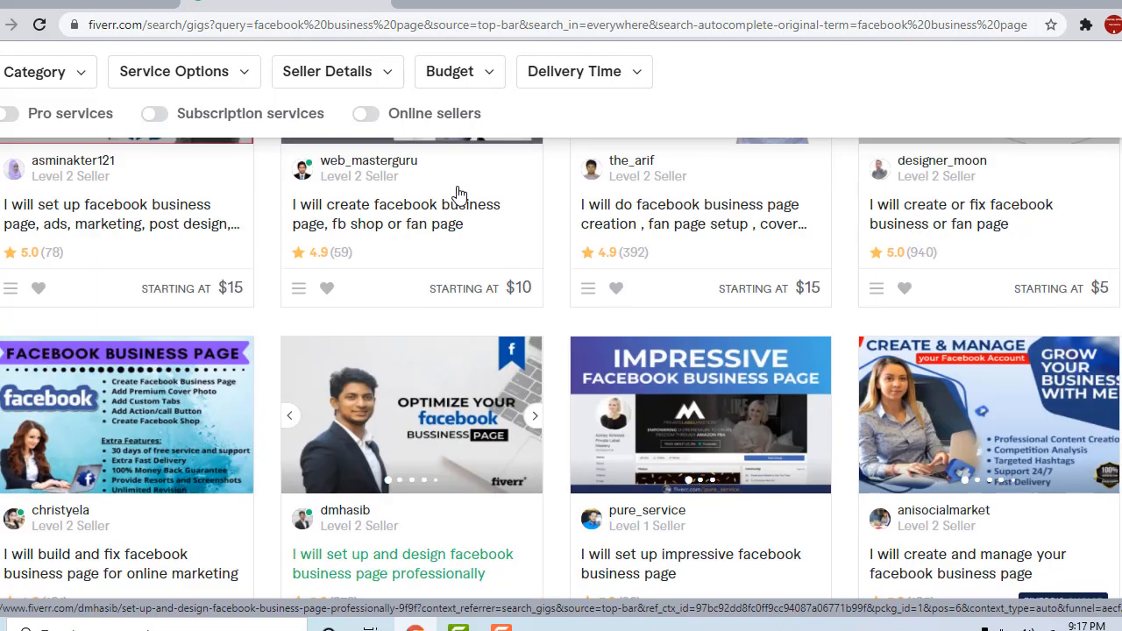
scroll(586, 231, up, 4)
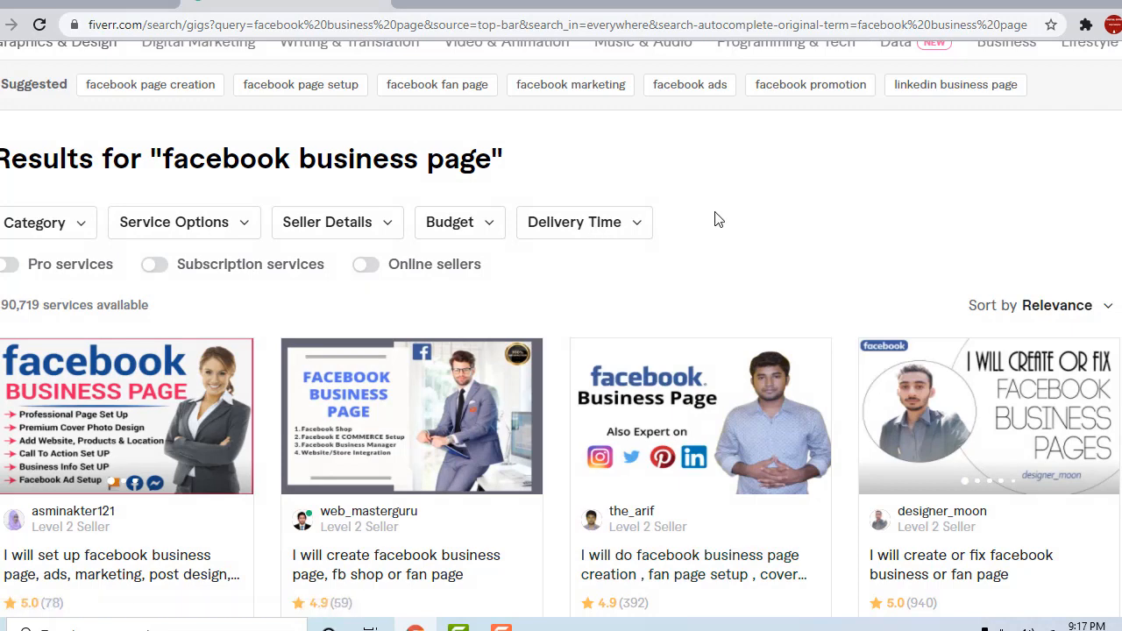
scroll(958, 195, down, 2)
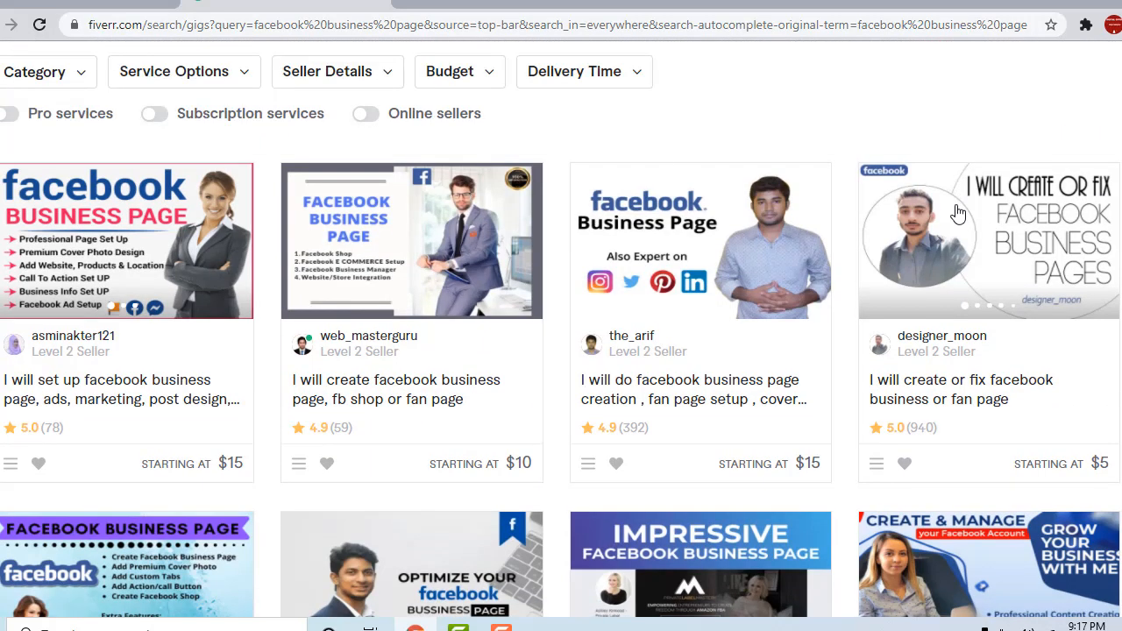
scroll(677, 175, up, 3)
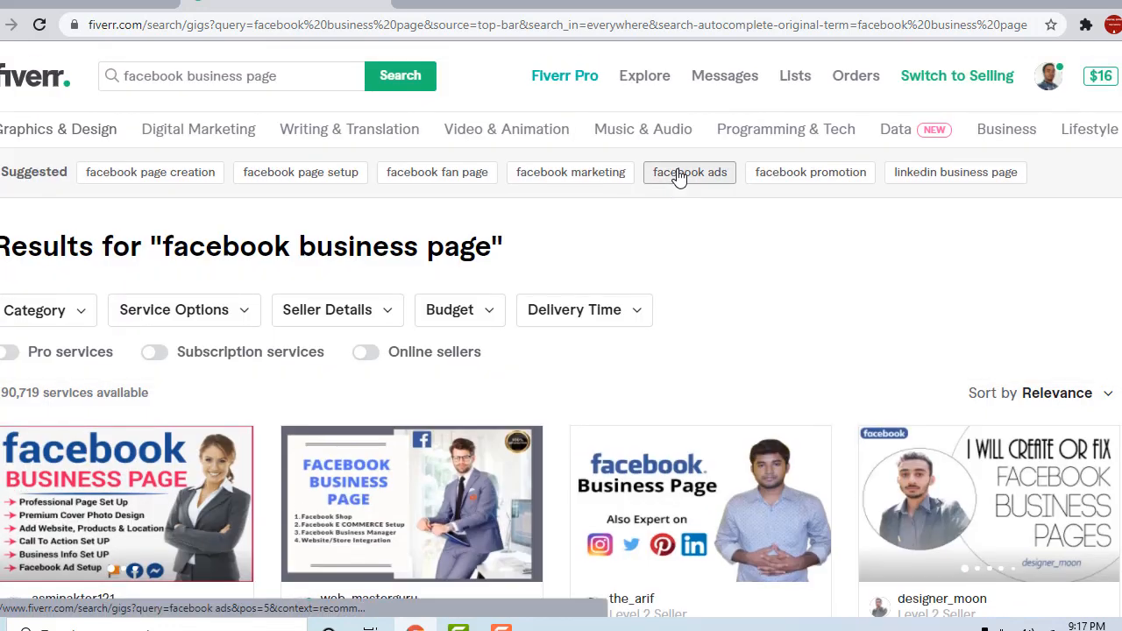
scroll(679, 178, down, 2)
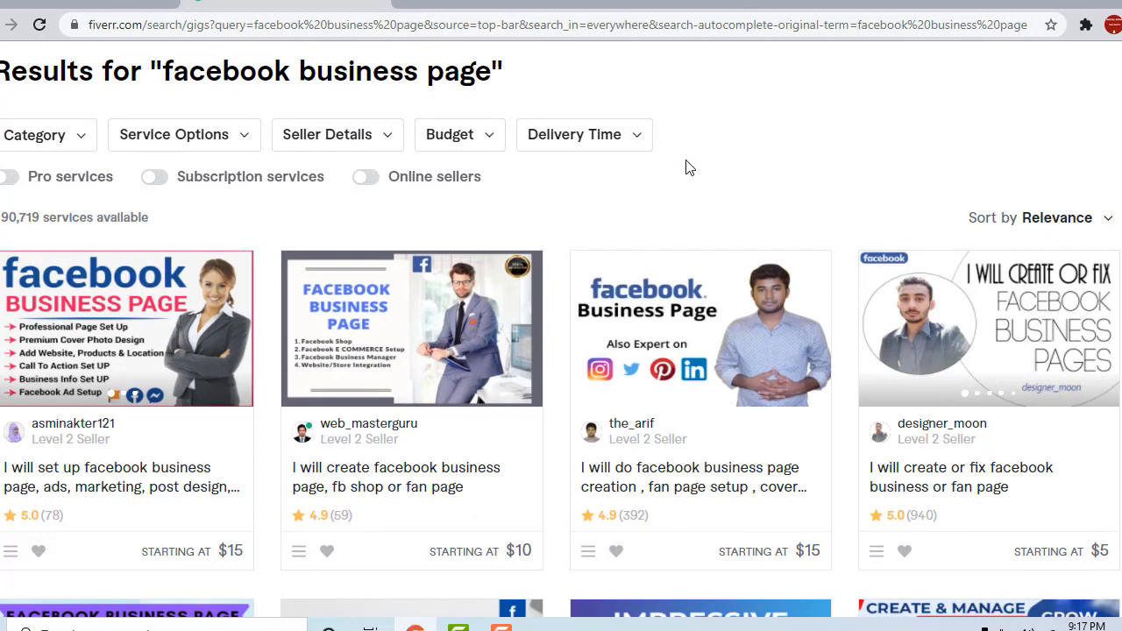
scroll(713, 163, down, 2)
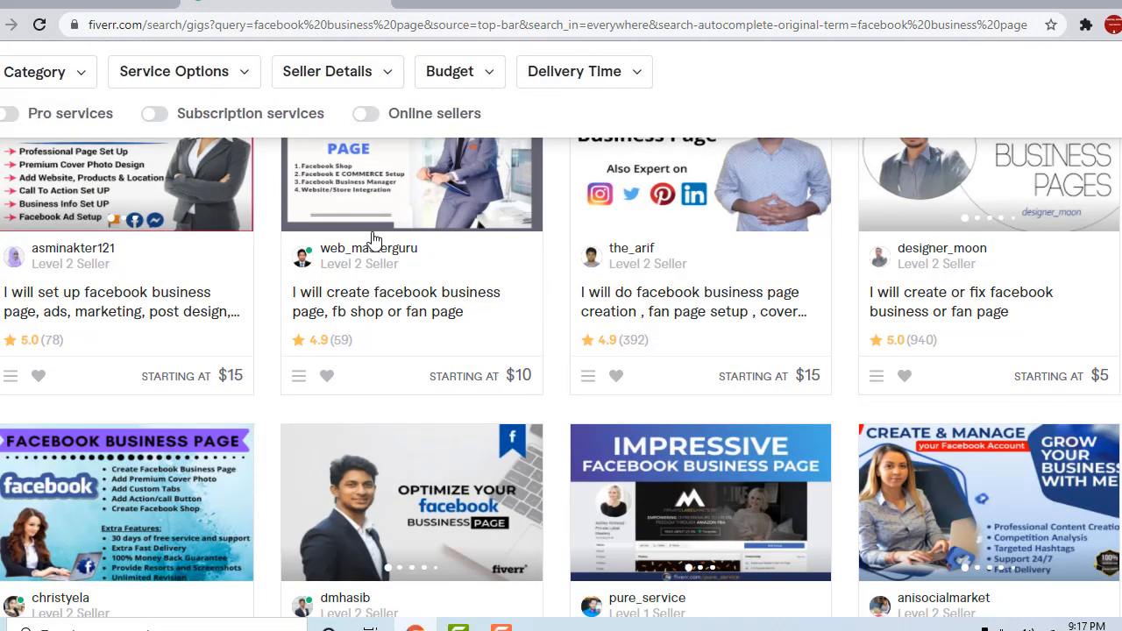
scroll(388, 234, up, 4)
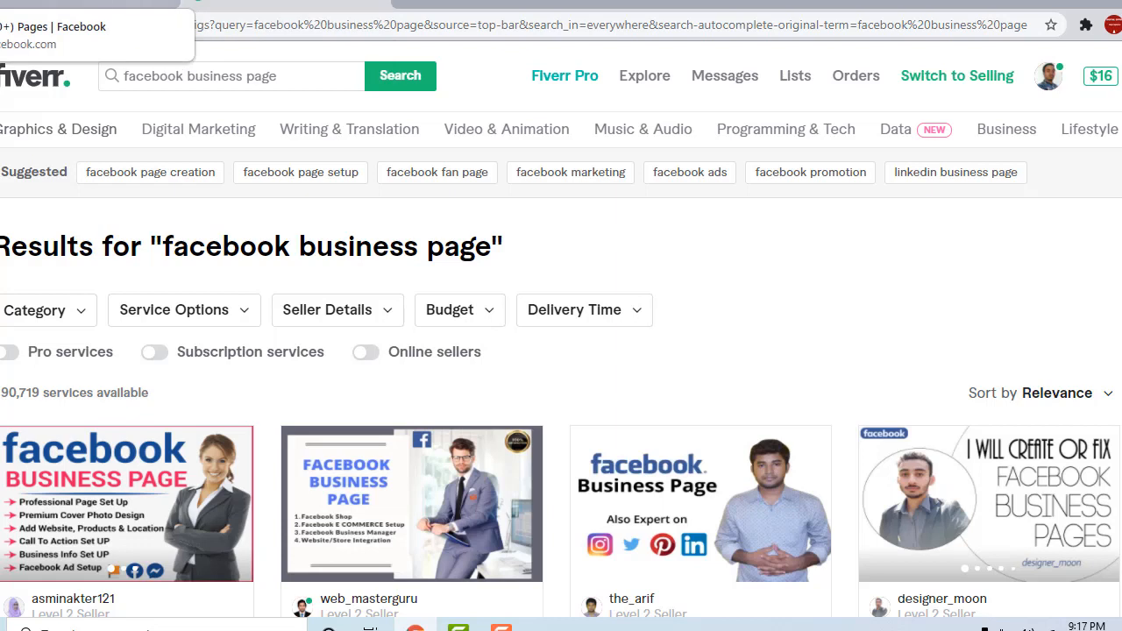
Switch to the Facebook tab and go to the home news feed
click(96, 5)
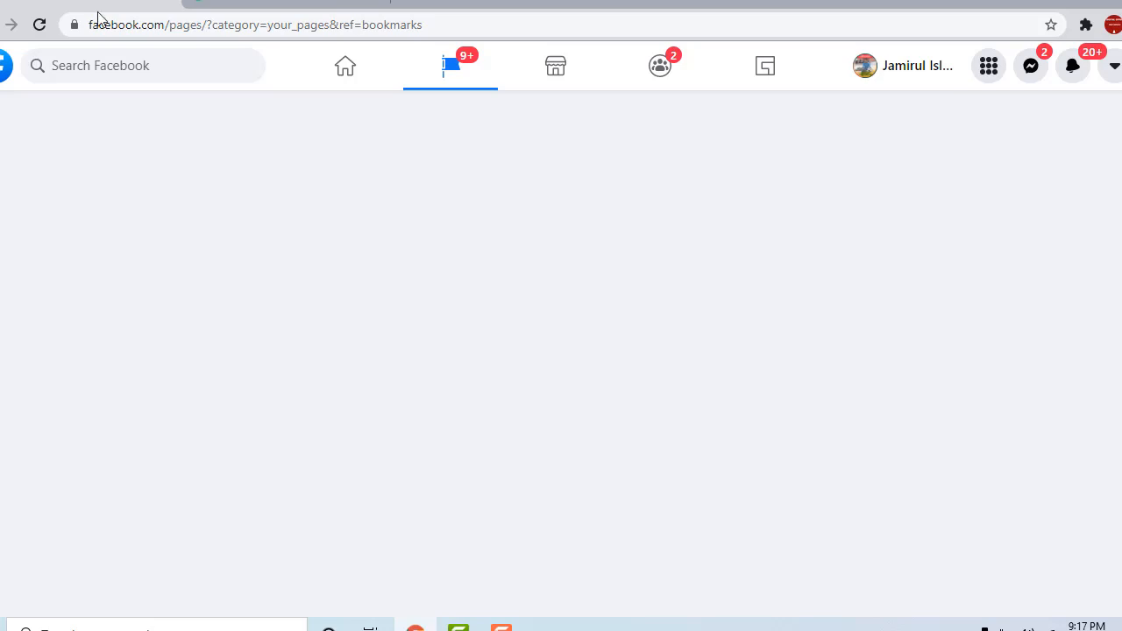
click(1, 77)
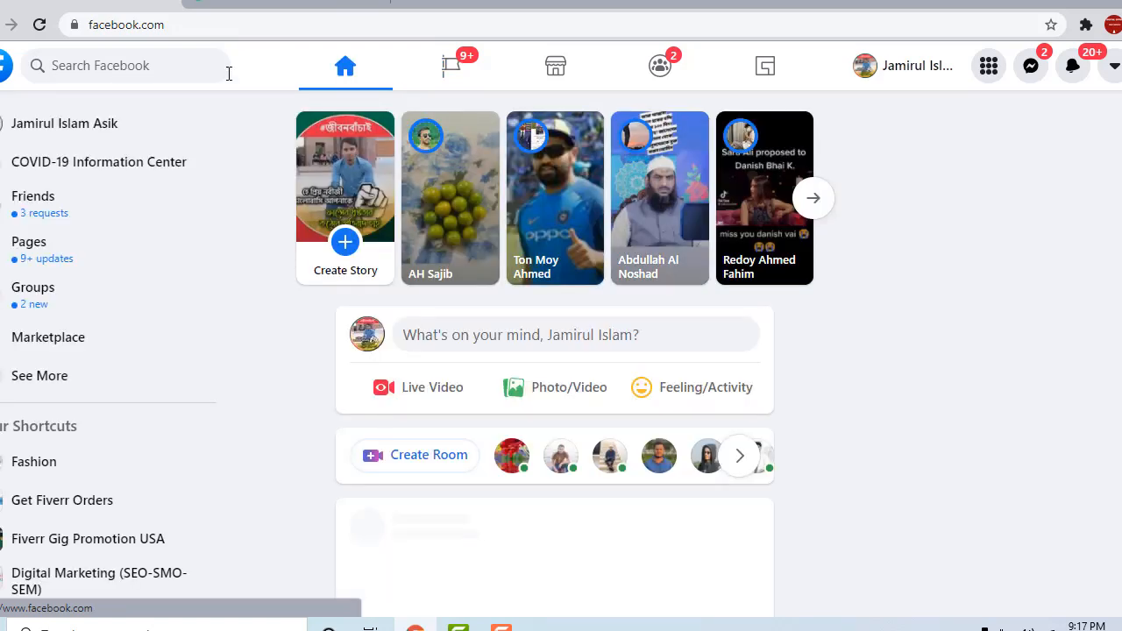
scroll(205, 115, down, 2)
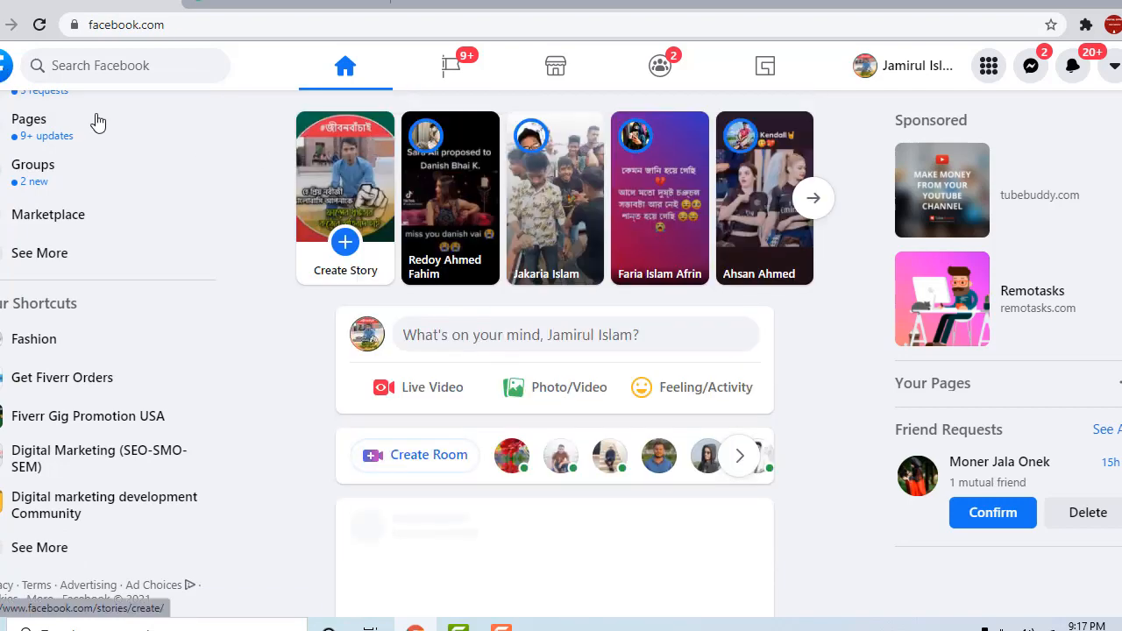
scroll(628, 140, down, 2)
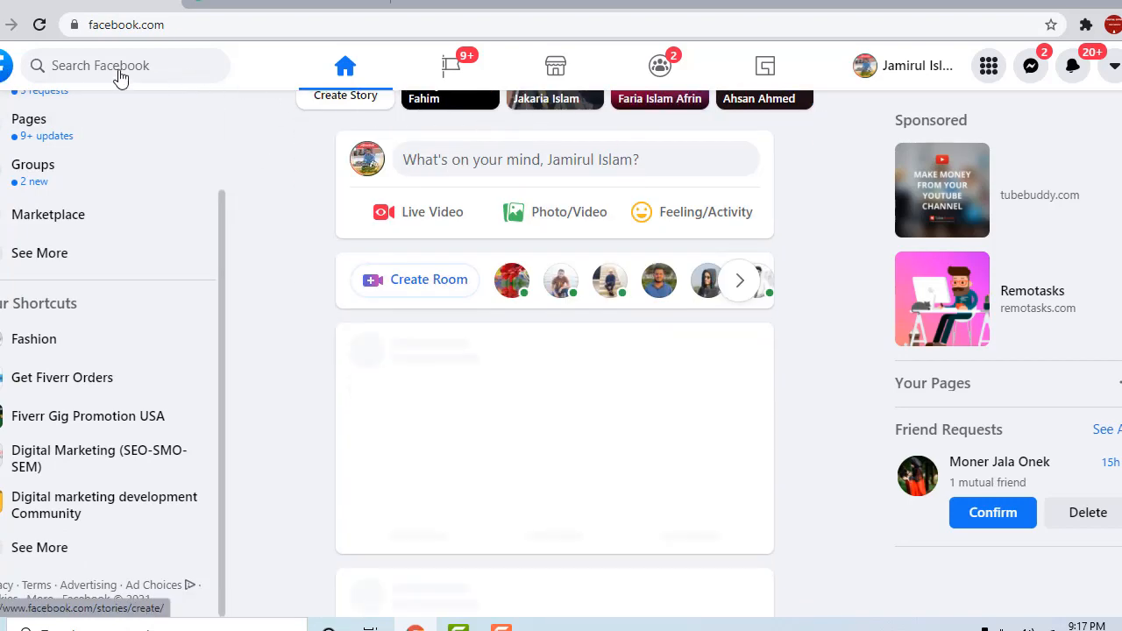
scroll(526, 88, up, 2)
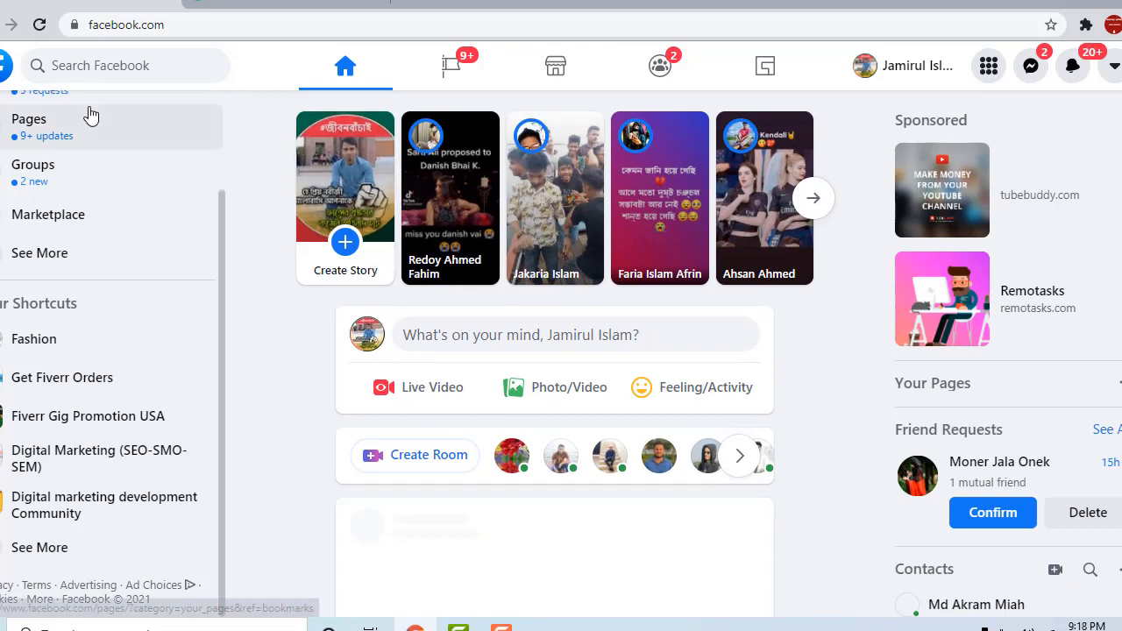
Show the Pages you manage and choose Create New Page
click(461, 77)
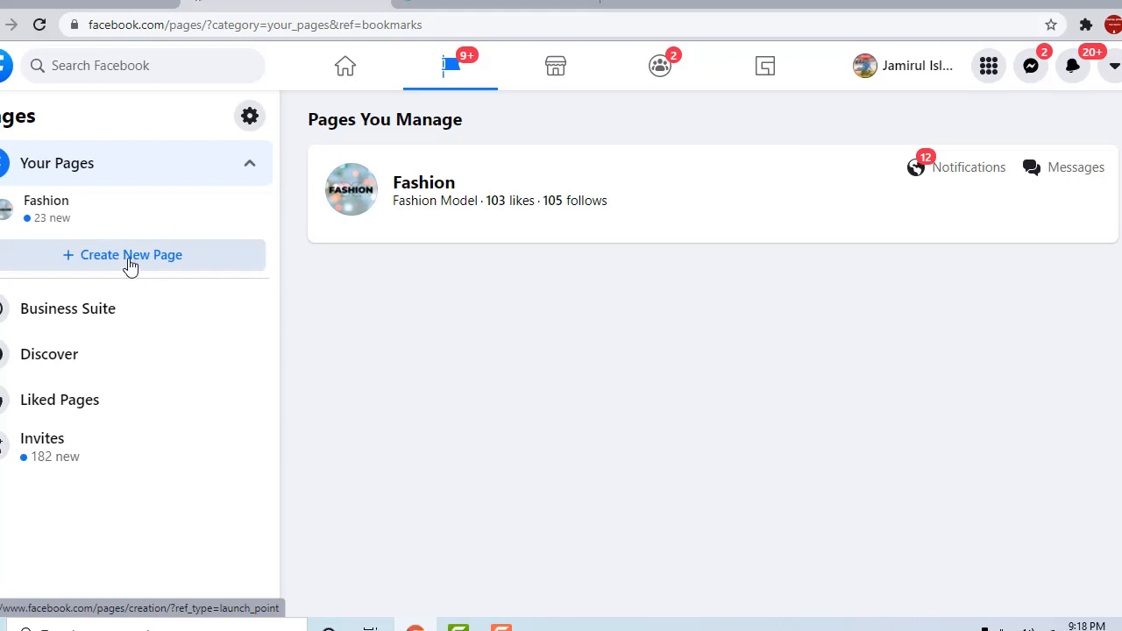
click(415, 627)
click(76, 270)
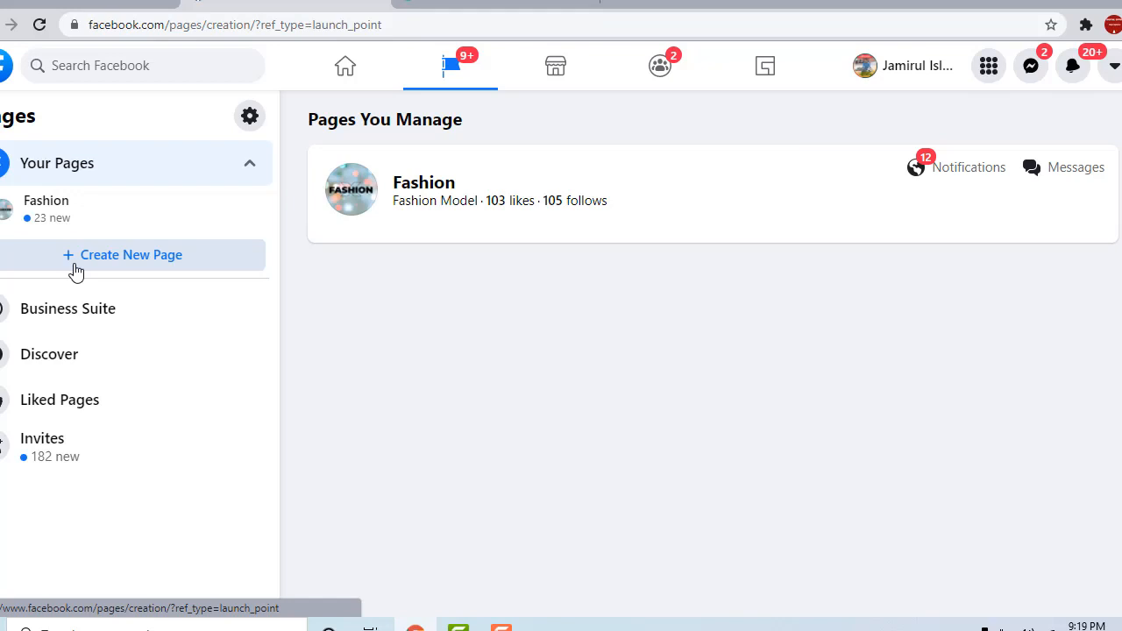
Enter 'Digital products' as the new Page name and move to the Category field
click(128, 261)
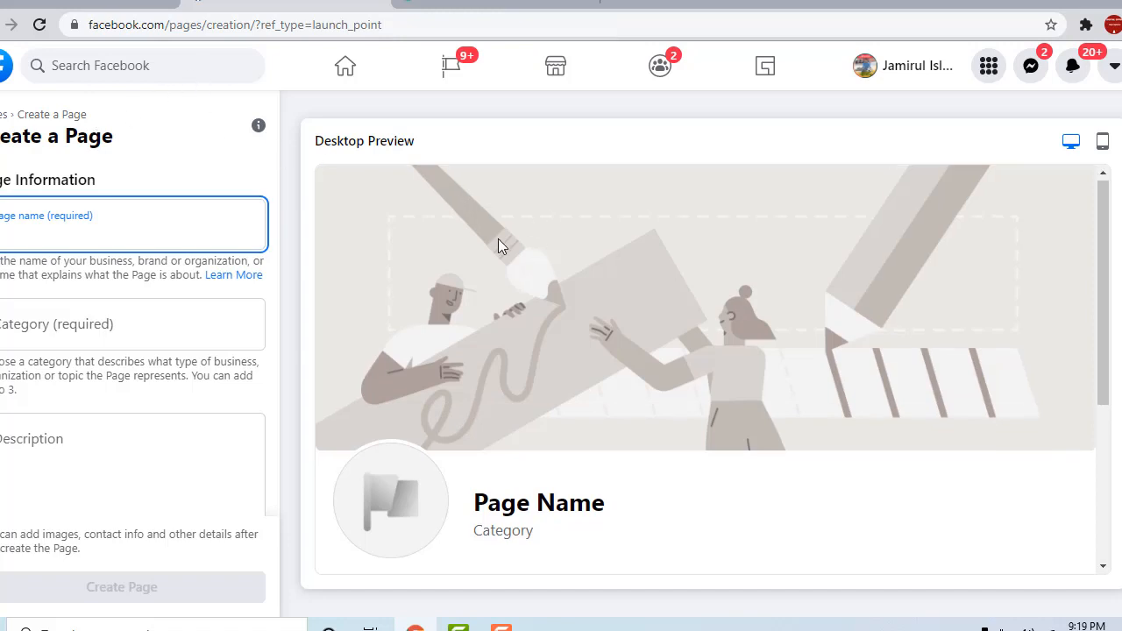
scroll(327, 219, down, 2)
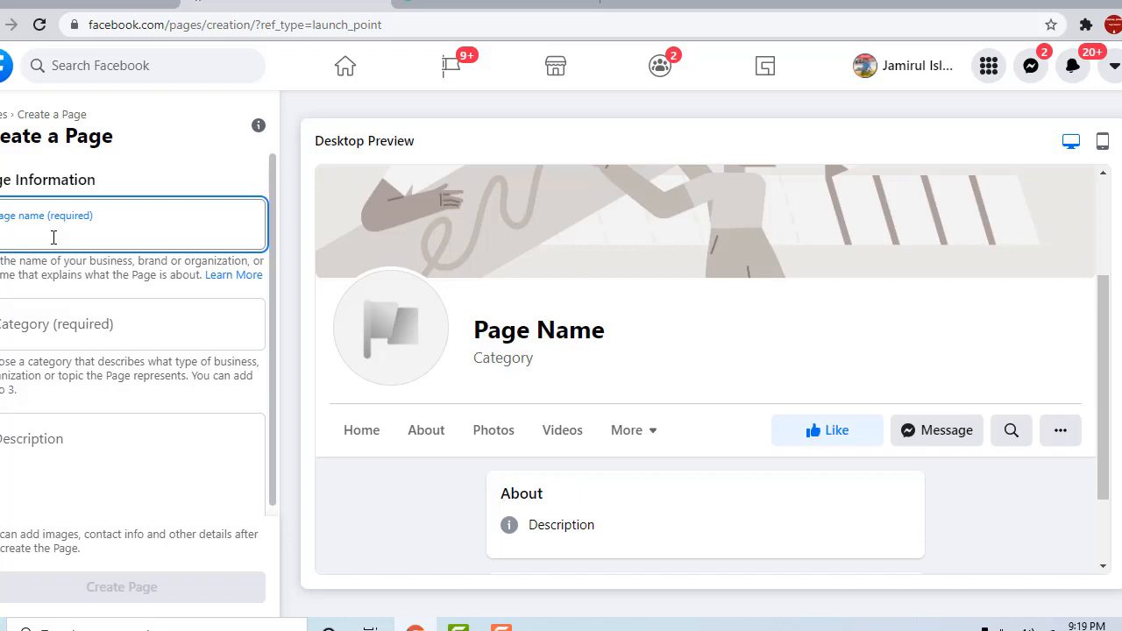
scroll(54, 237, down, 1)
scroll(62, 226, up, 1)
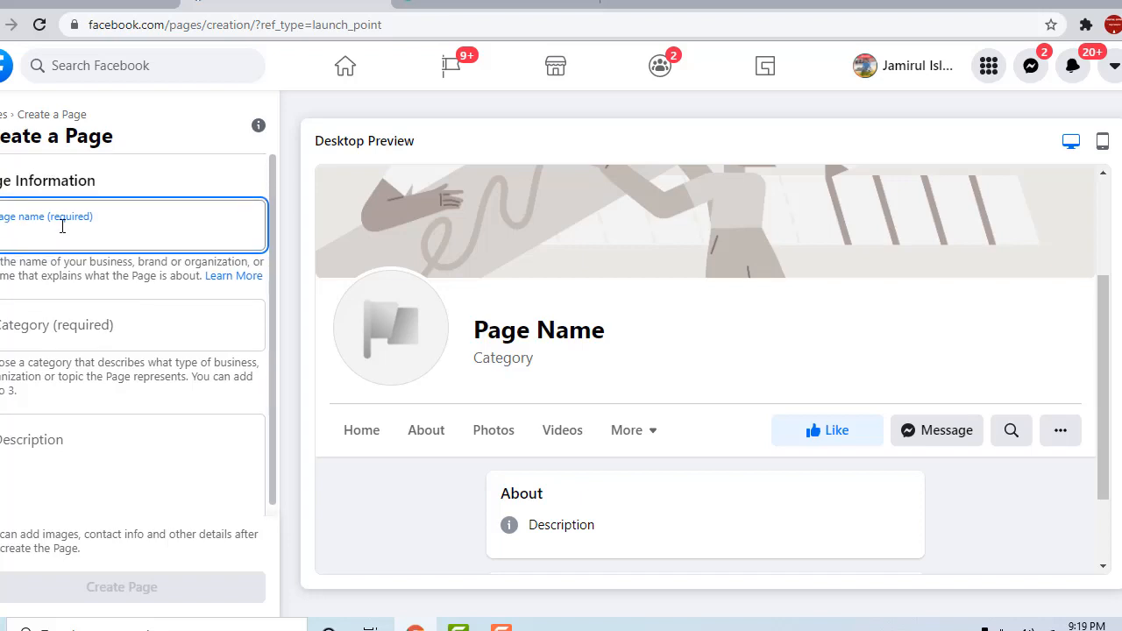
scroll(62, 226, down, 1)
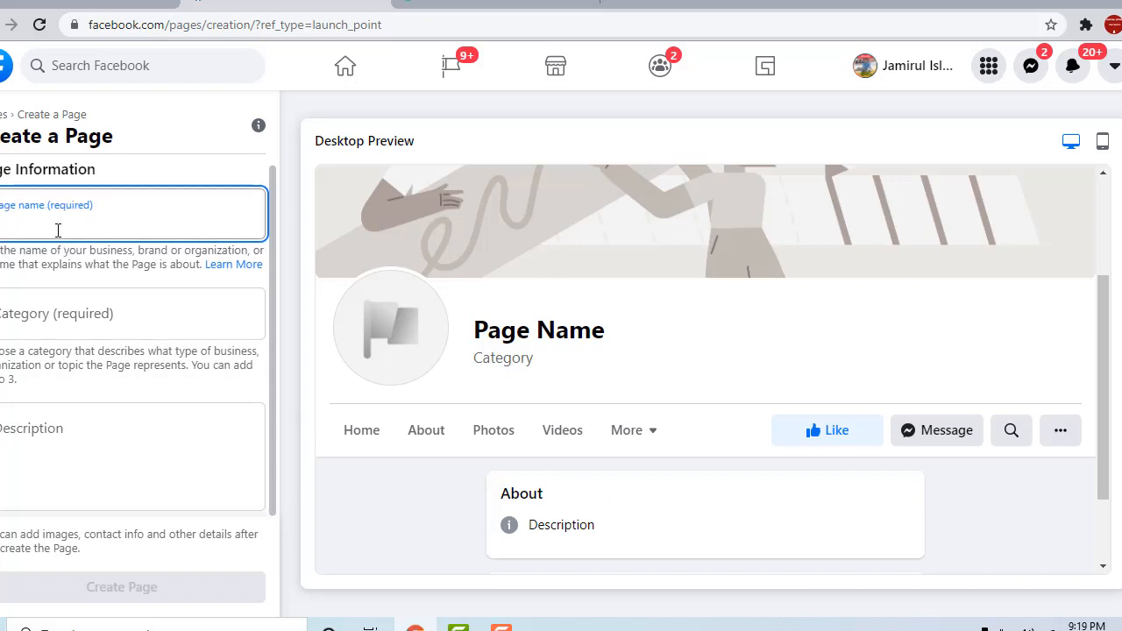
text(Di)
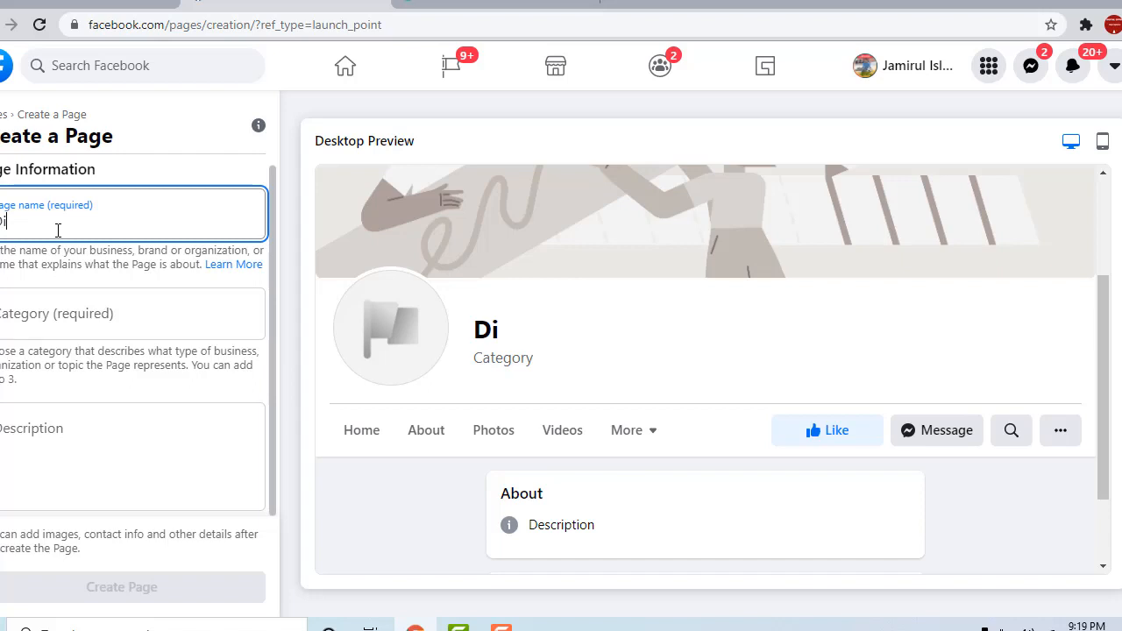
text(gital )
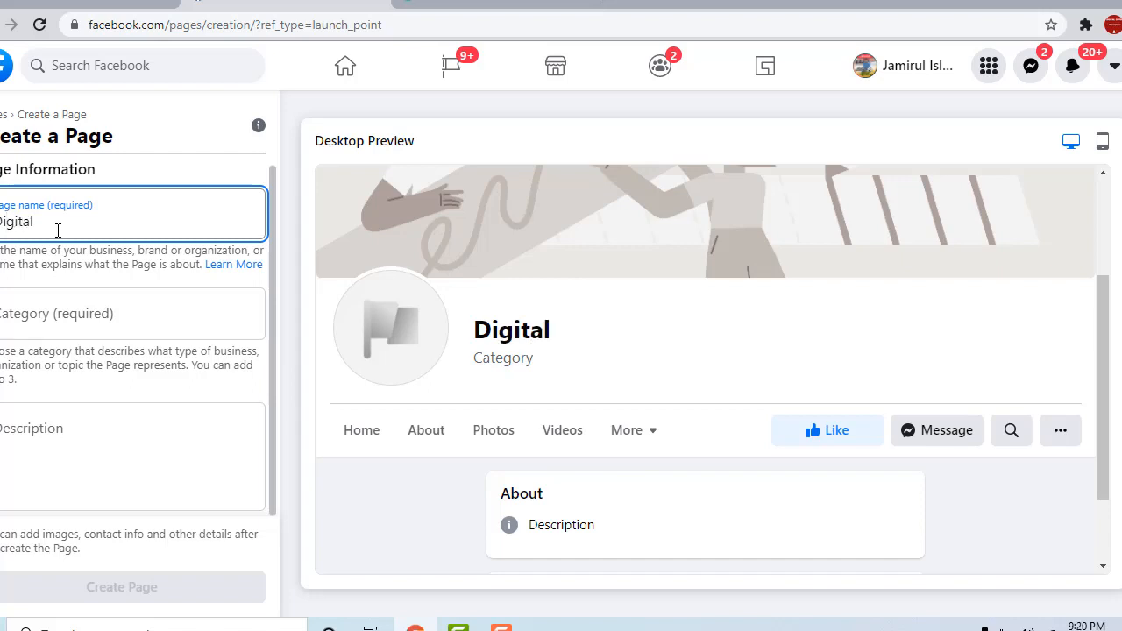
text(products)
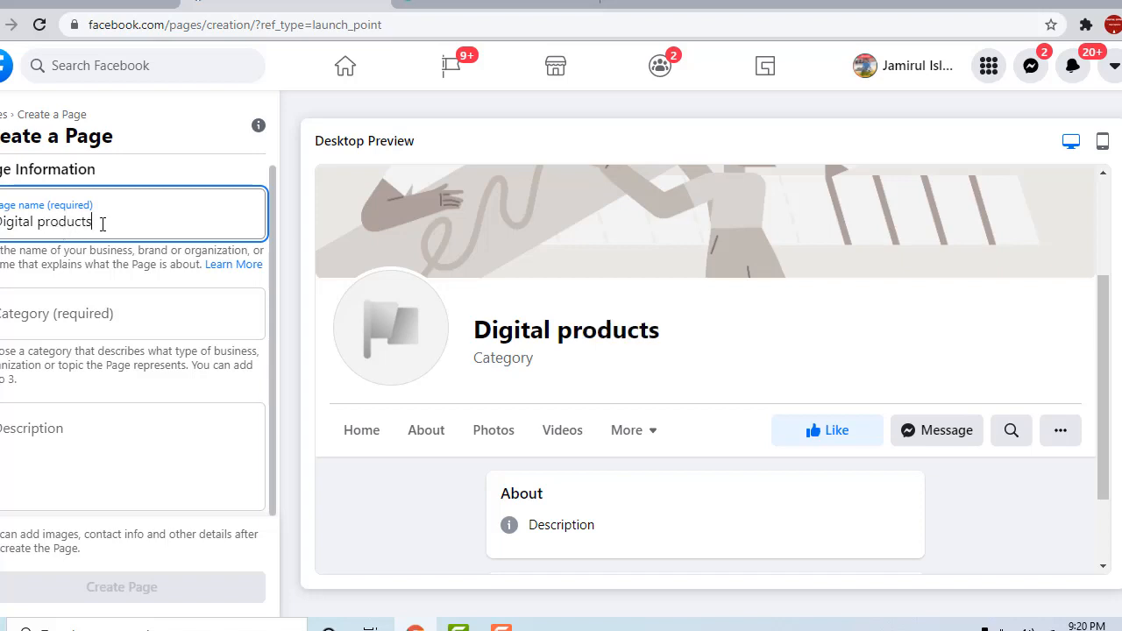
click(137, 326)
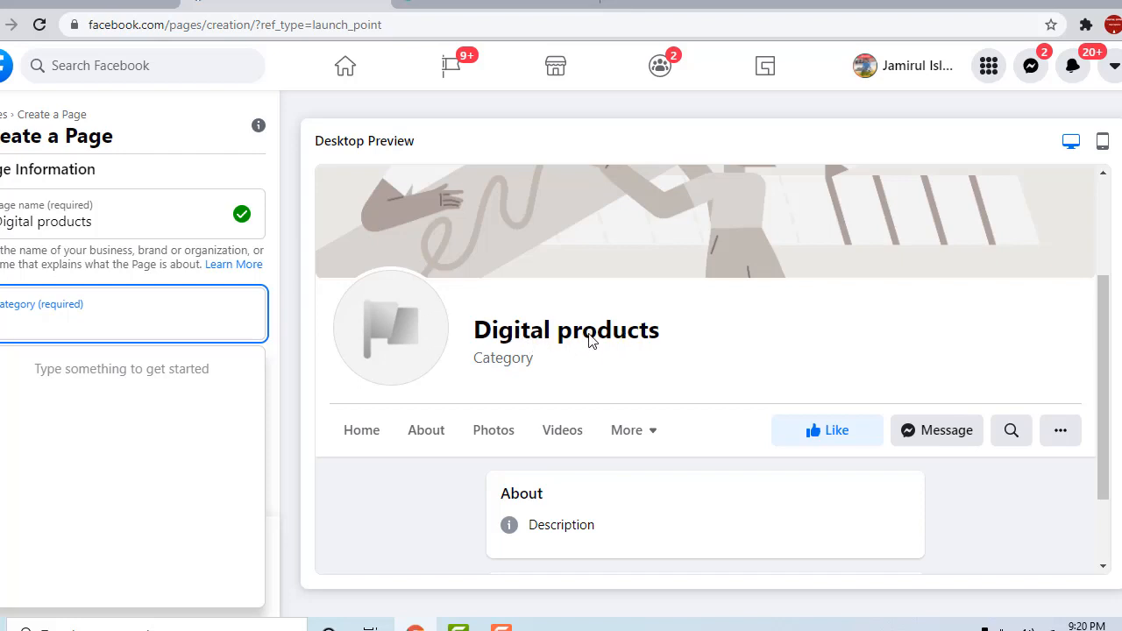
Add the categories Beauty, Cosmetic & Personal Care and Women's Clothing Store
click(74, 321)
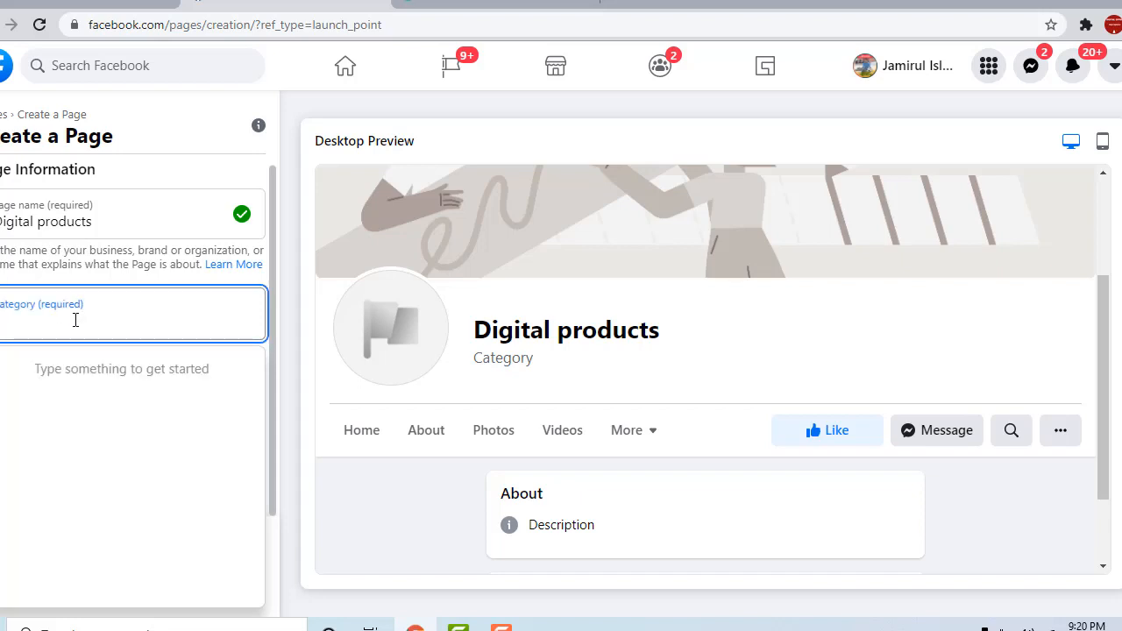
text(d)
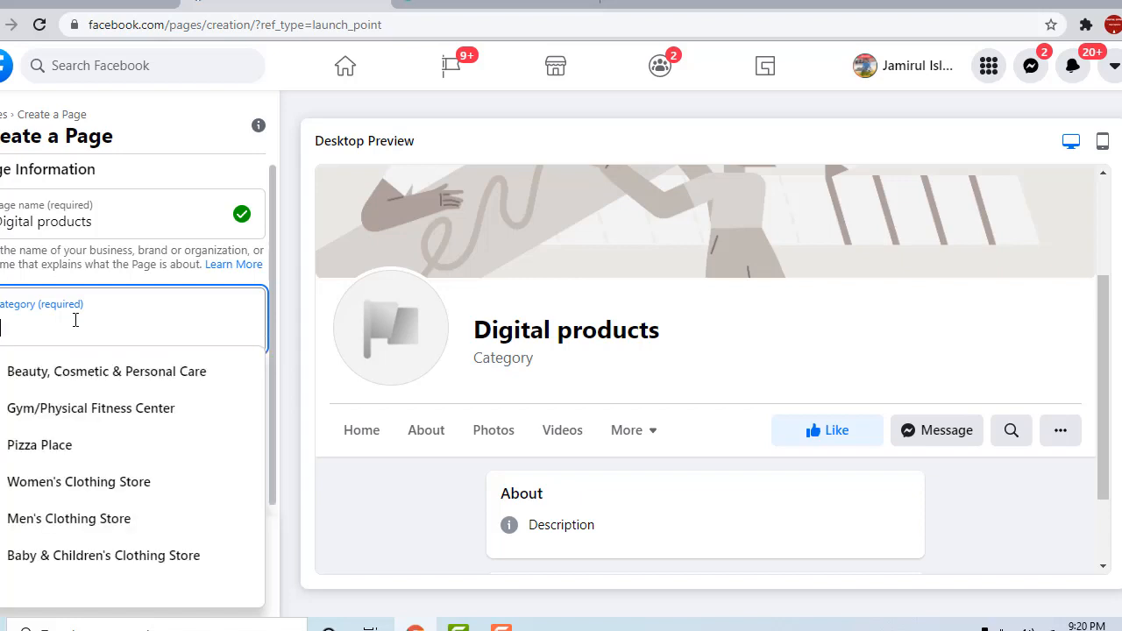
click(127, 373)
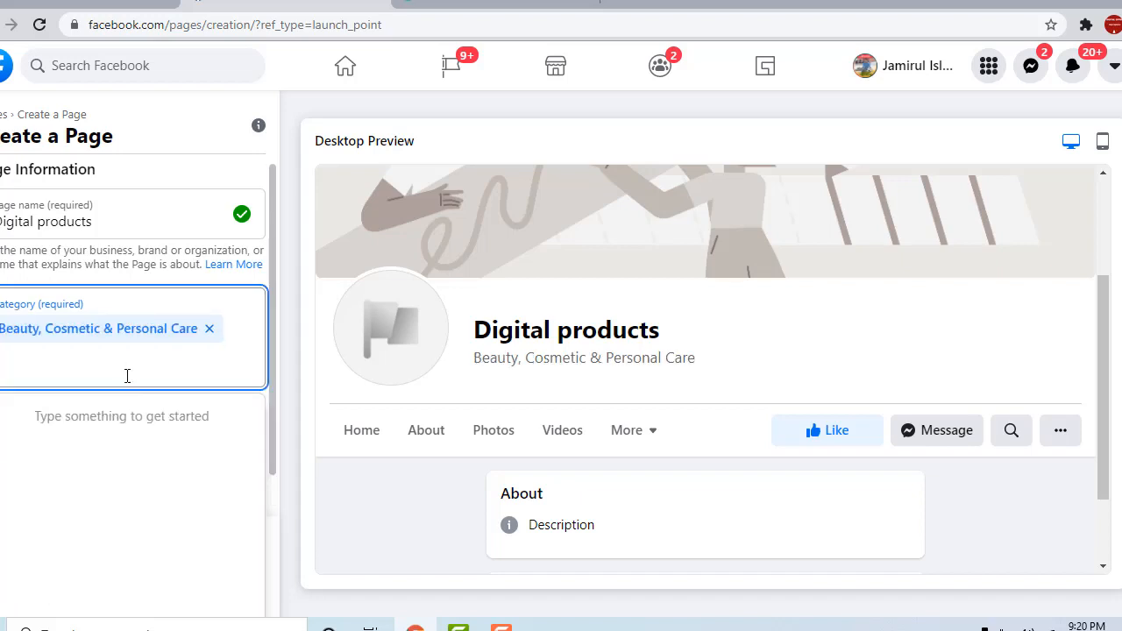
text(ma)
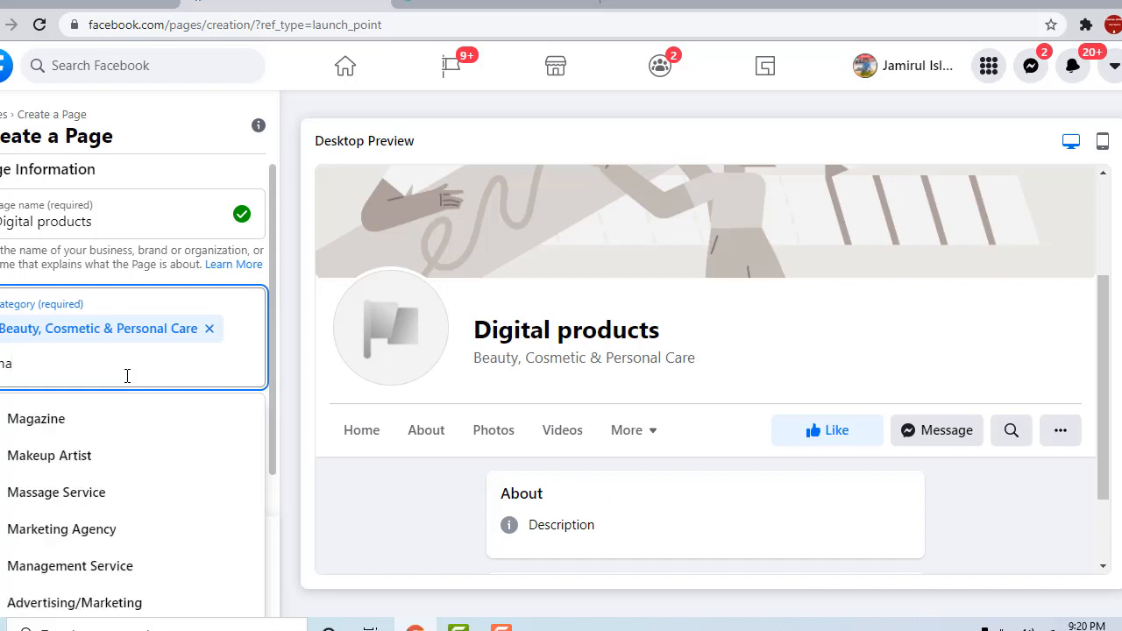
key(BackSpace)
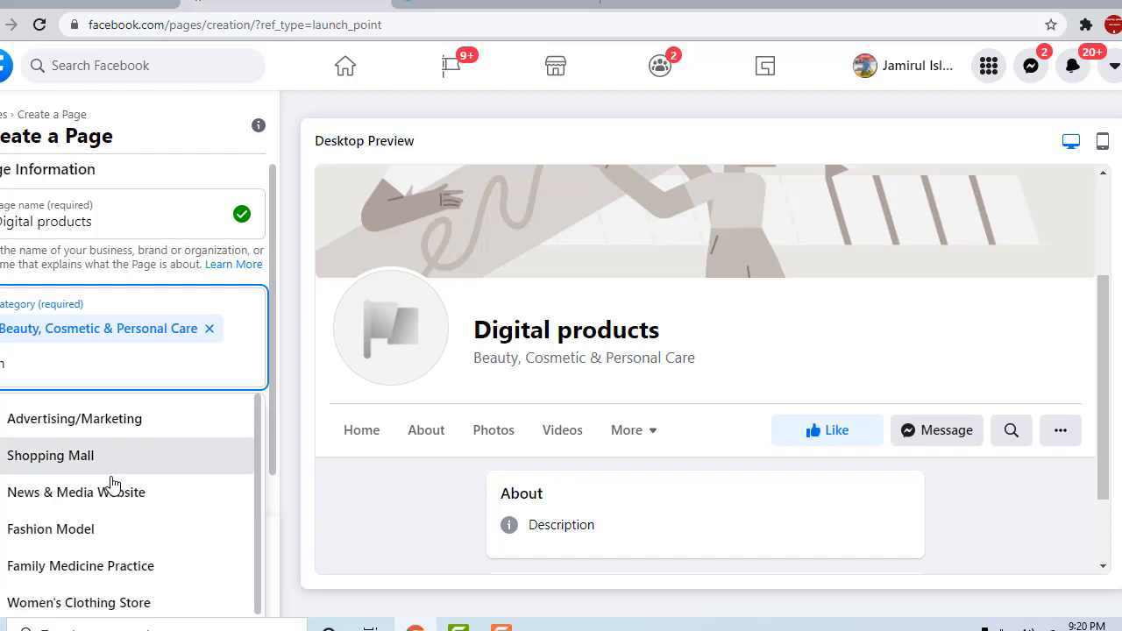
click(113, 603)
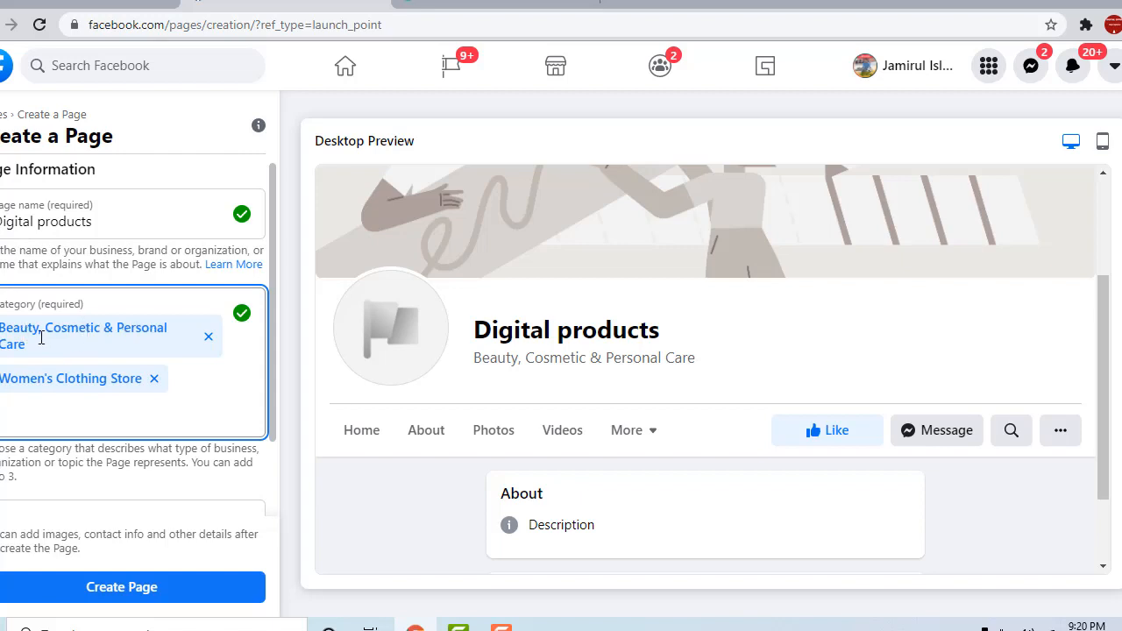
Drop Women's Clothing Store and add Pet Store as the second category
click(54, 421)
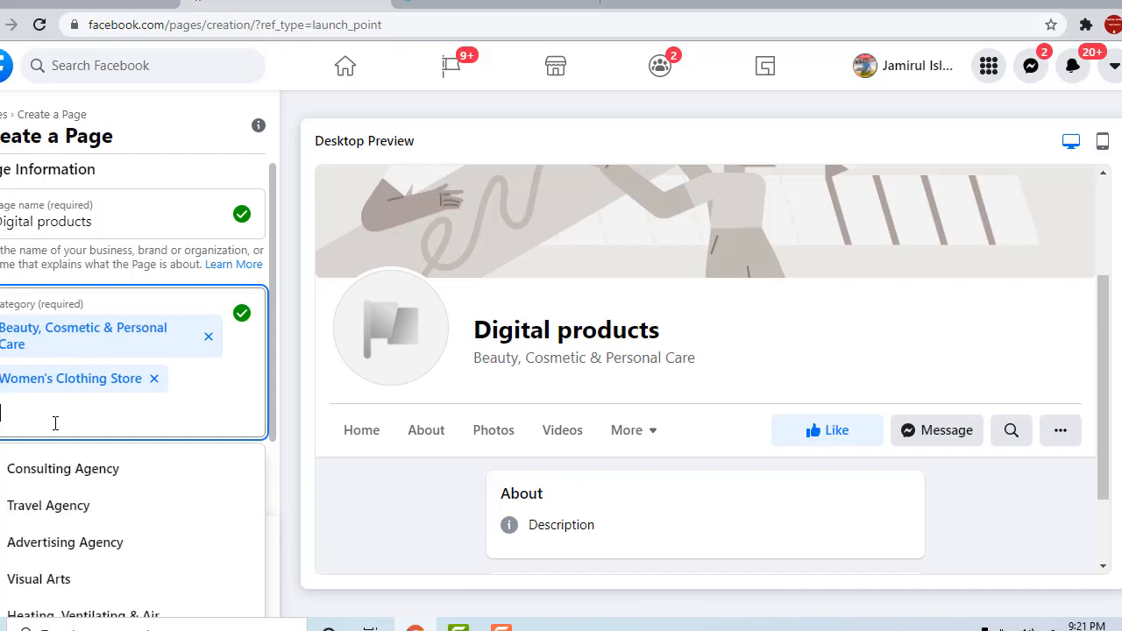
text(ni)
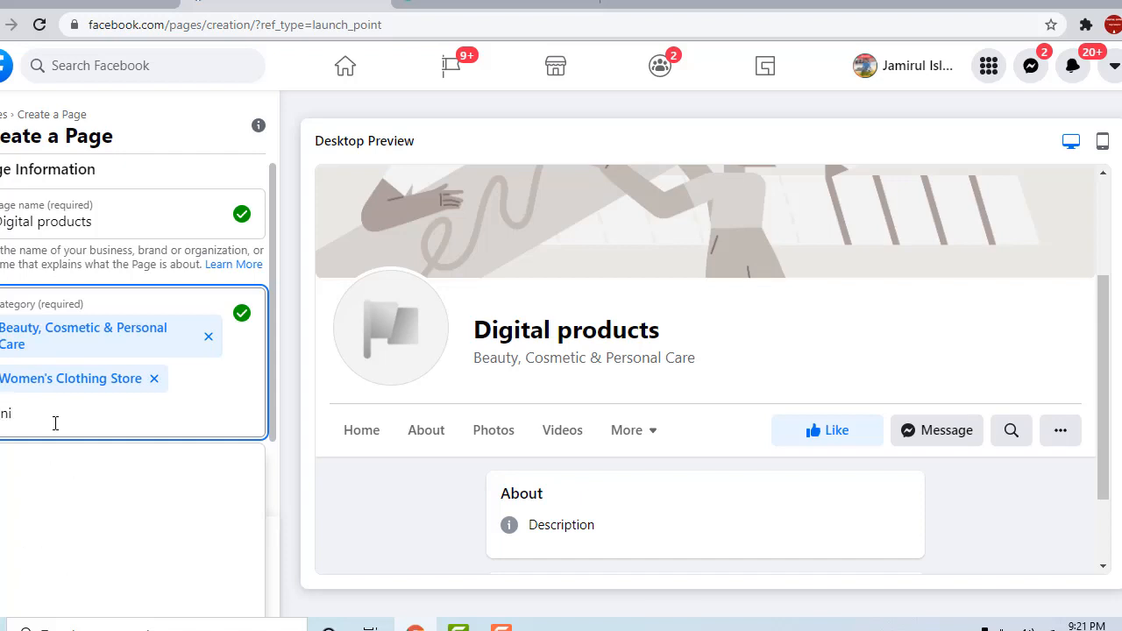
text(a)
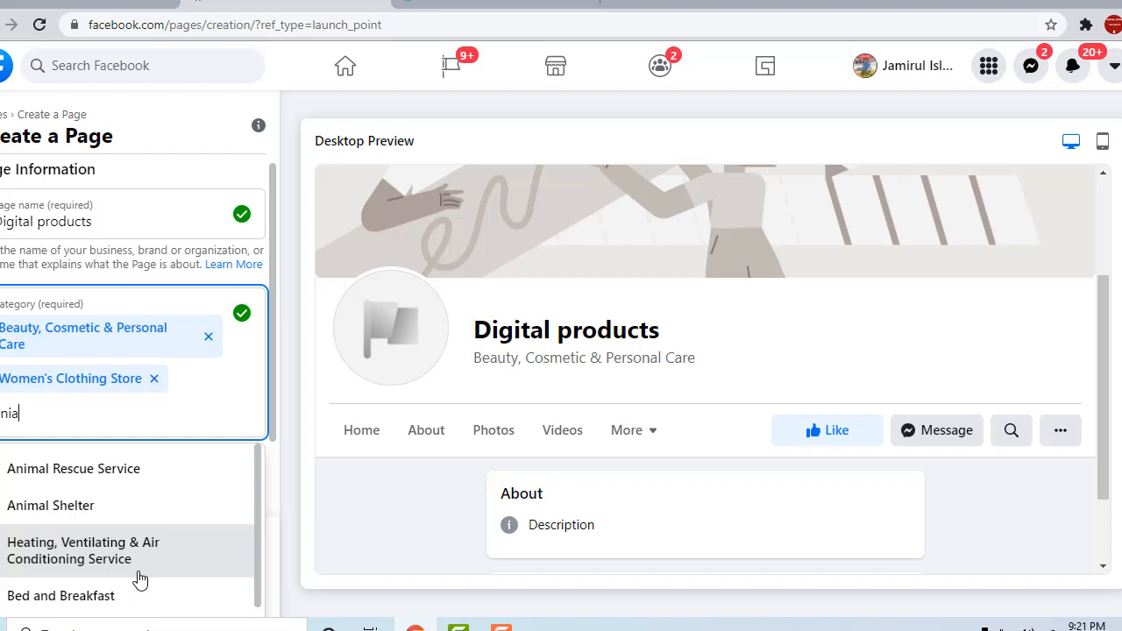
scroll(141, 570, down, 4)
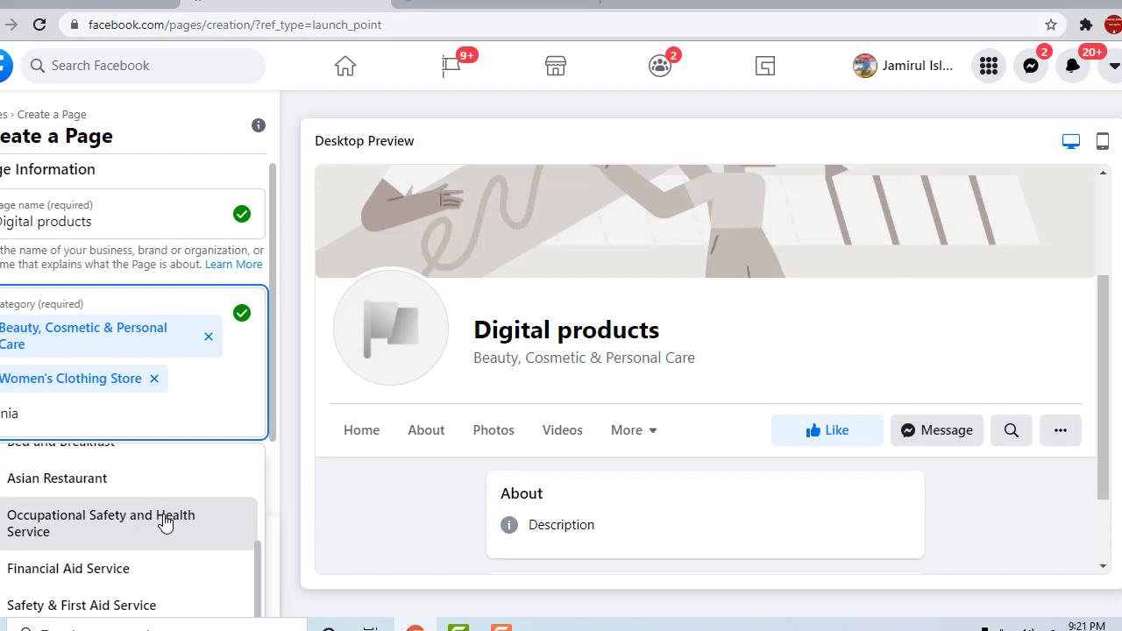
key(BackSpace)
key(BackSpace)
key(BackSpace)
key(BackSpace)
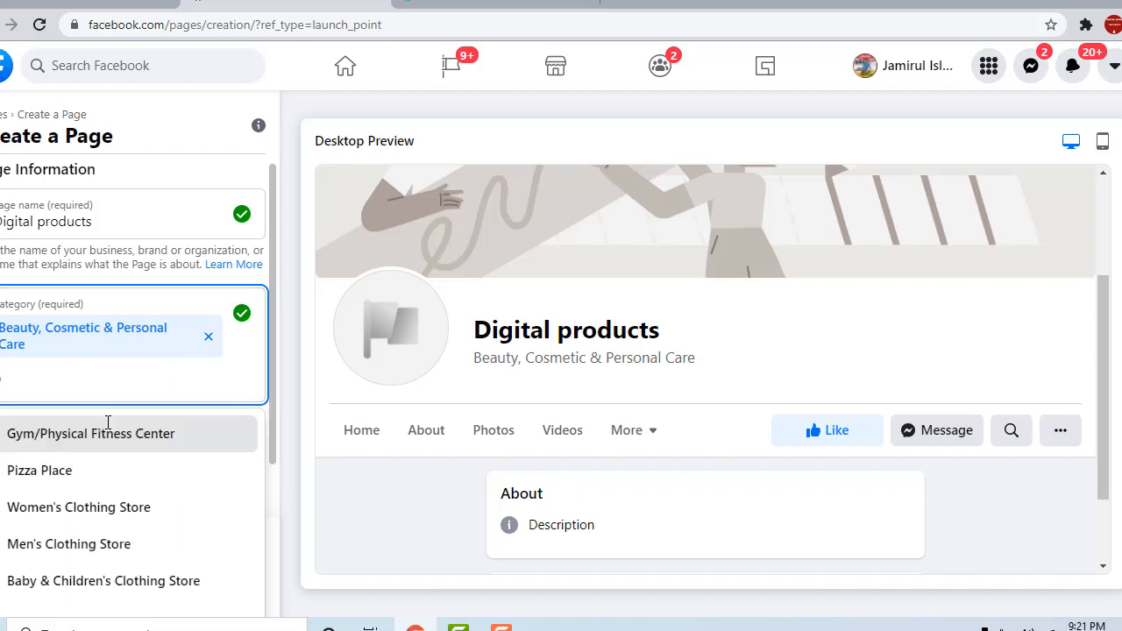
text(pa)
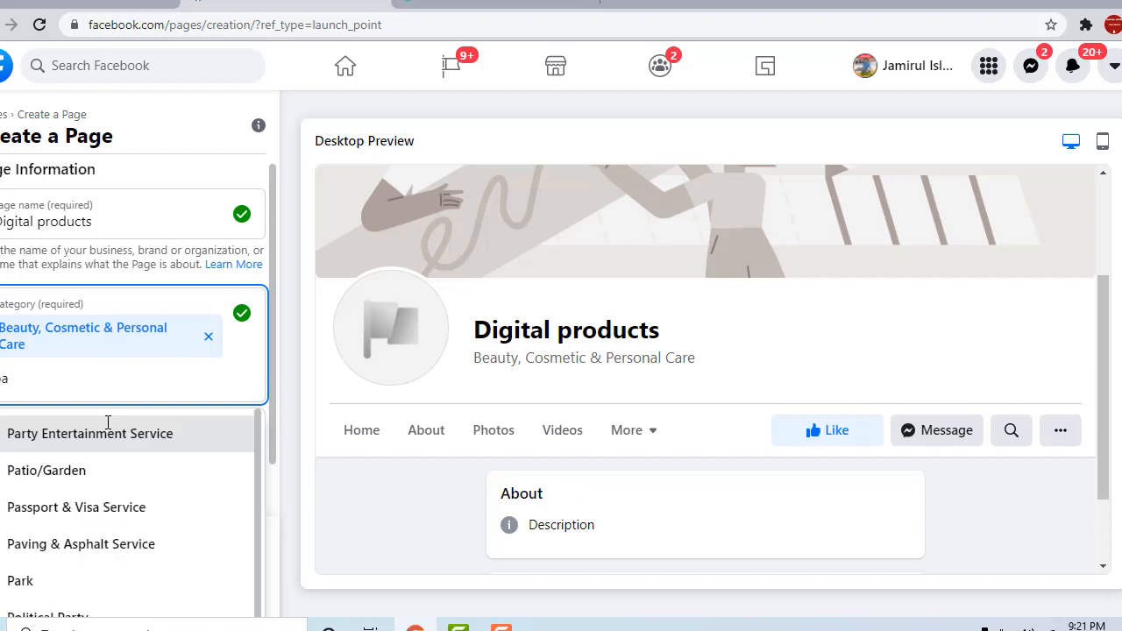
key(BackSpace)
key(BackSpace)
text(pe)
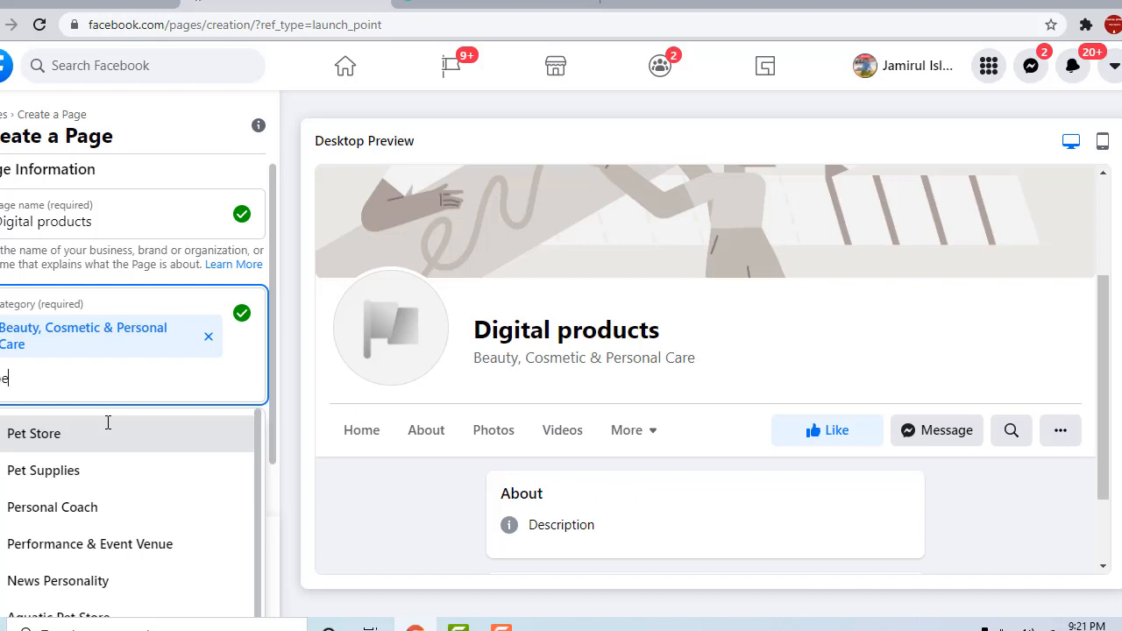
scroll(111, 465, down, 1)
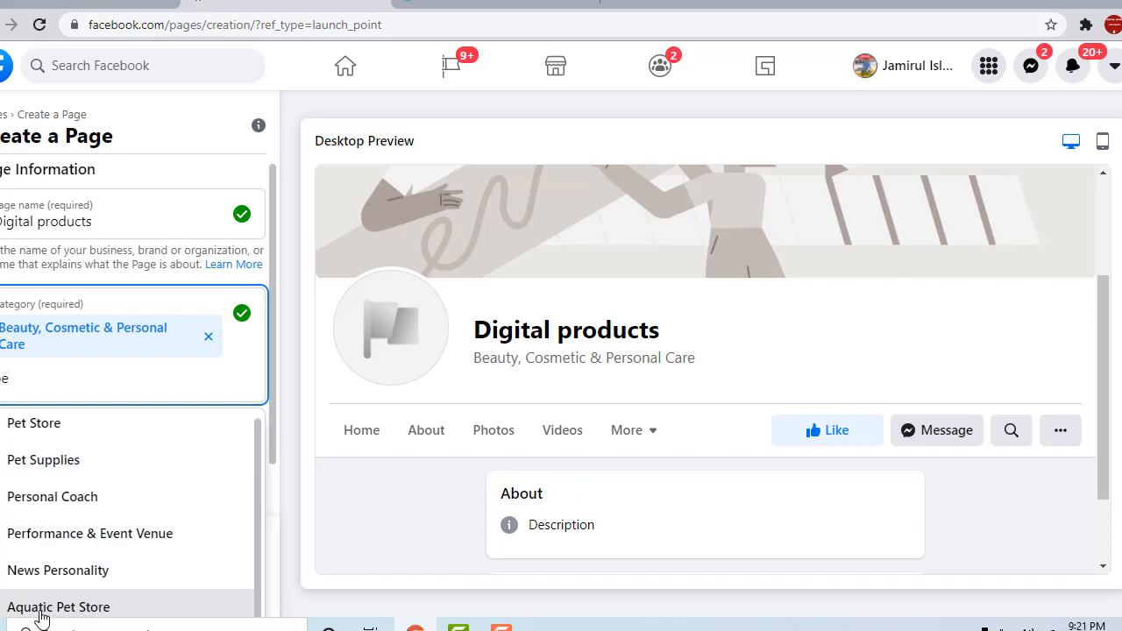
click(57, 431)
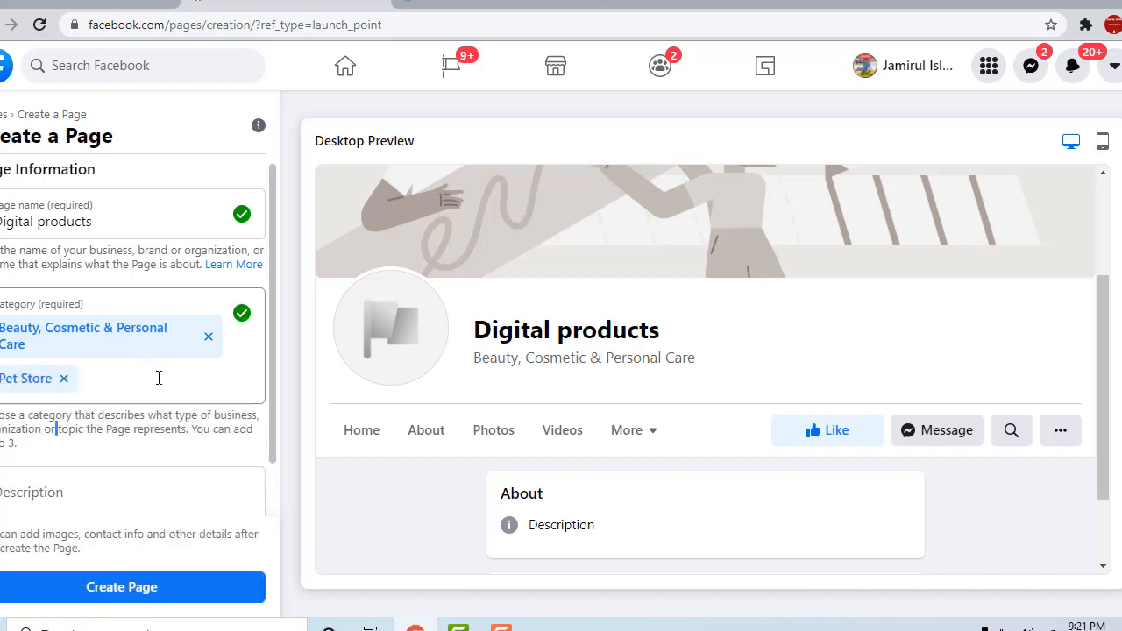
scroll(180, 361, down, 1)
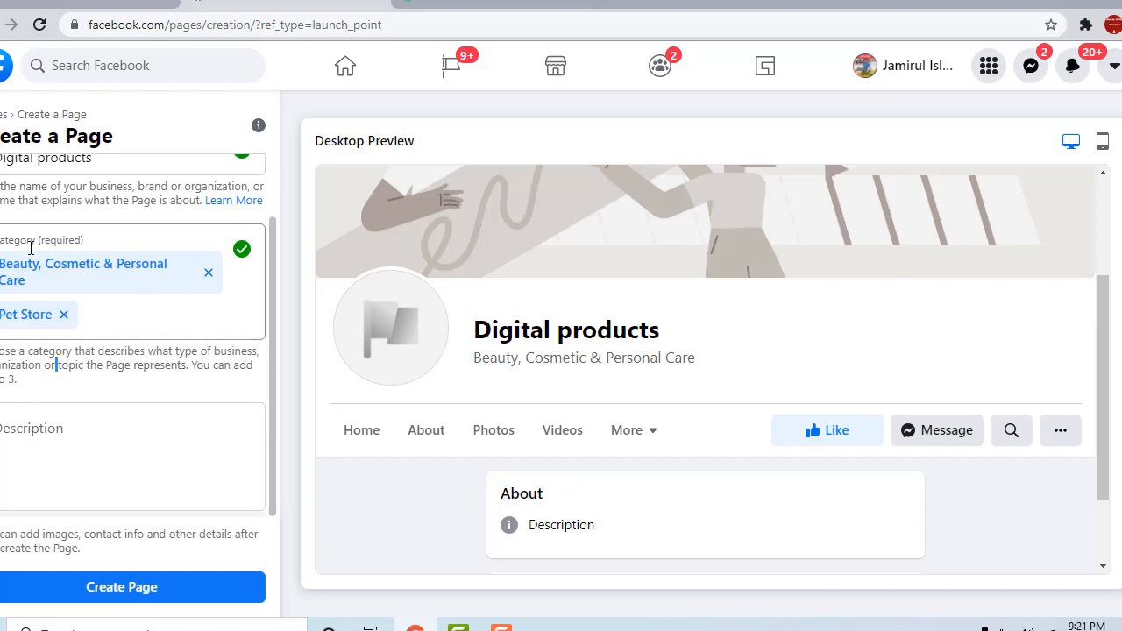
Try category searches for 'cpa' and 'aliex', then clear them
click(158, 320)
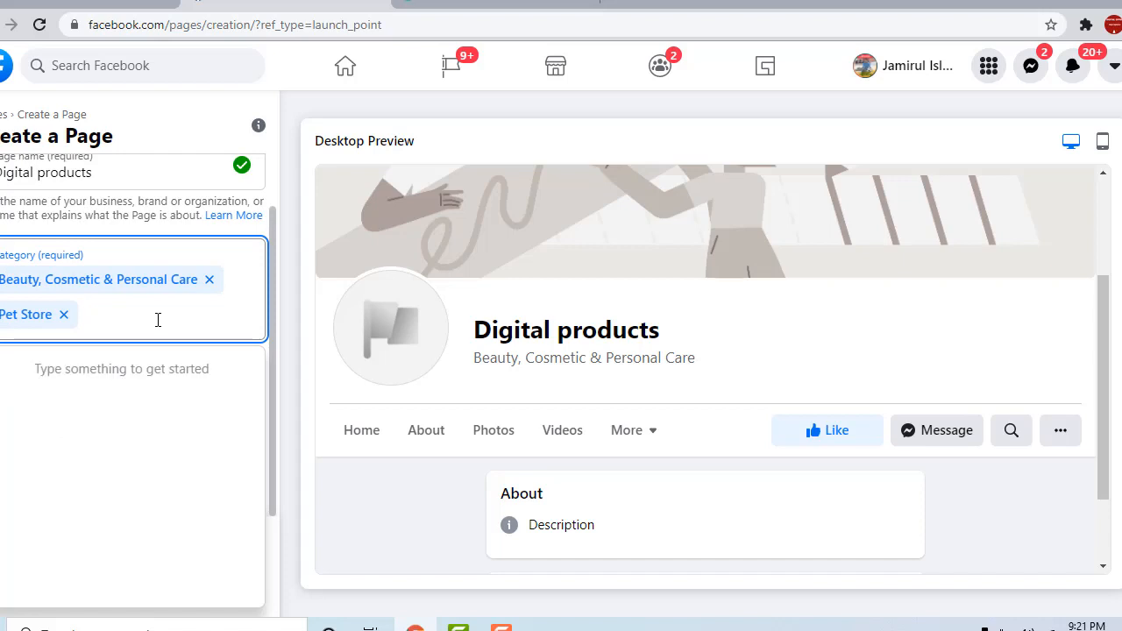
text(cp)
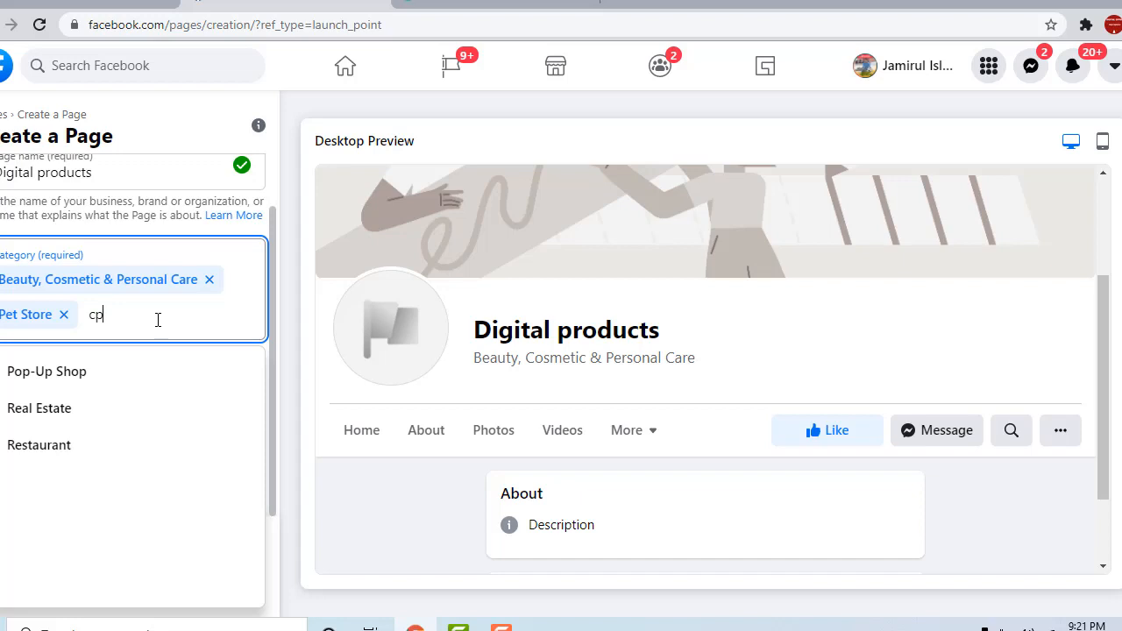
text(a)
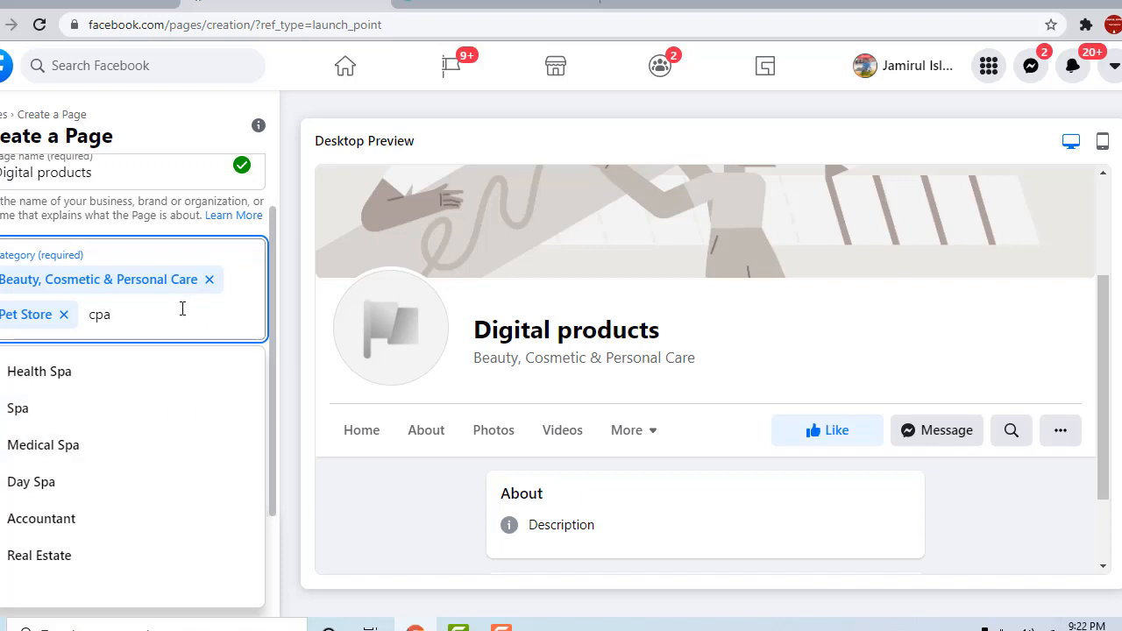
key(BackSpace)
key(BackSpace)
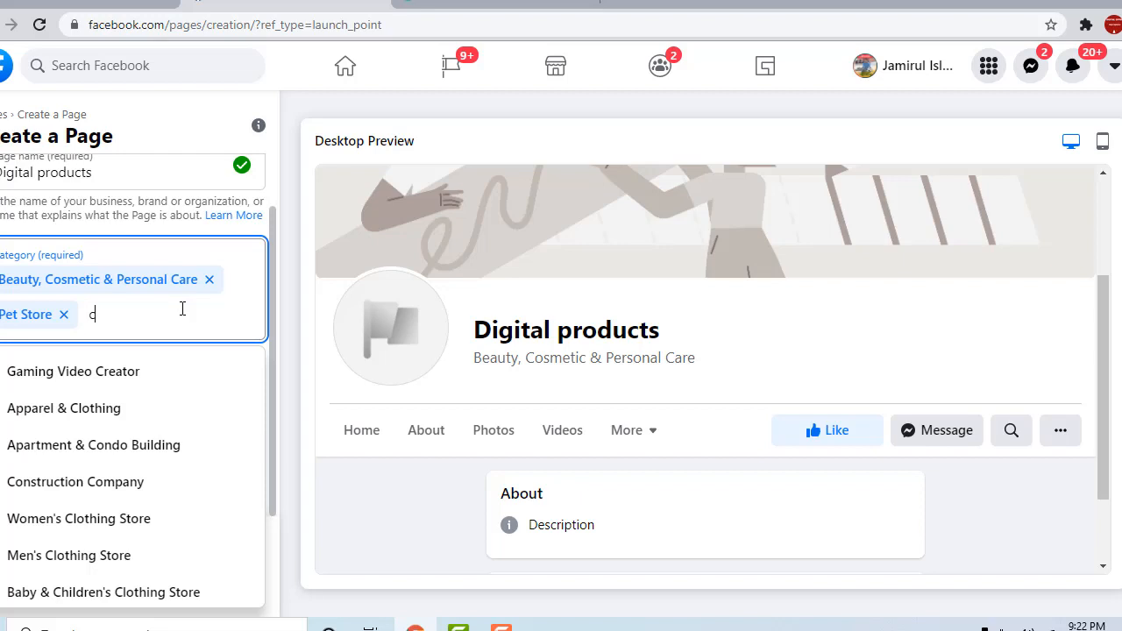
key(BackSpace)
text(ali)
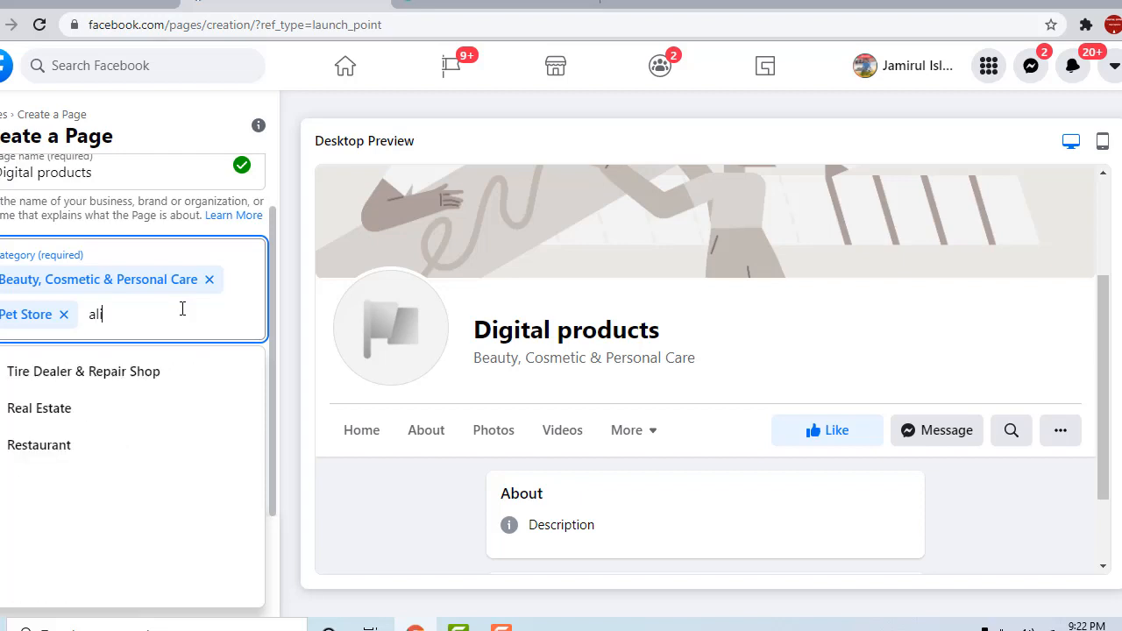
text(ex)
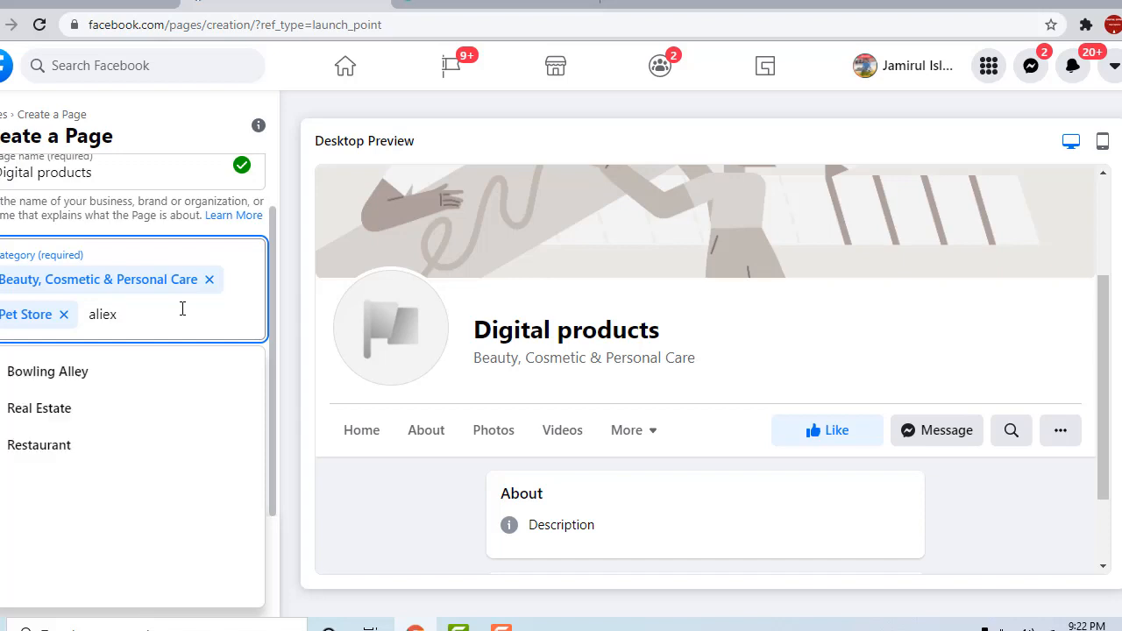
key(BackSpace)
key(BackSpace)
key(BackSpace)
key(BackSpace)
key(BackSpace)
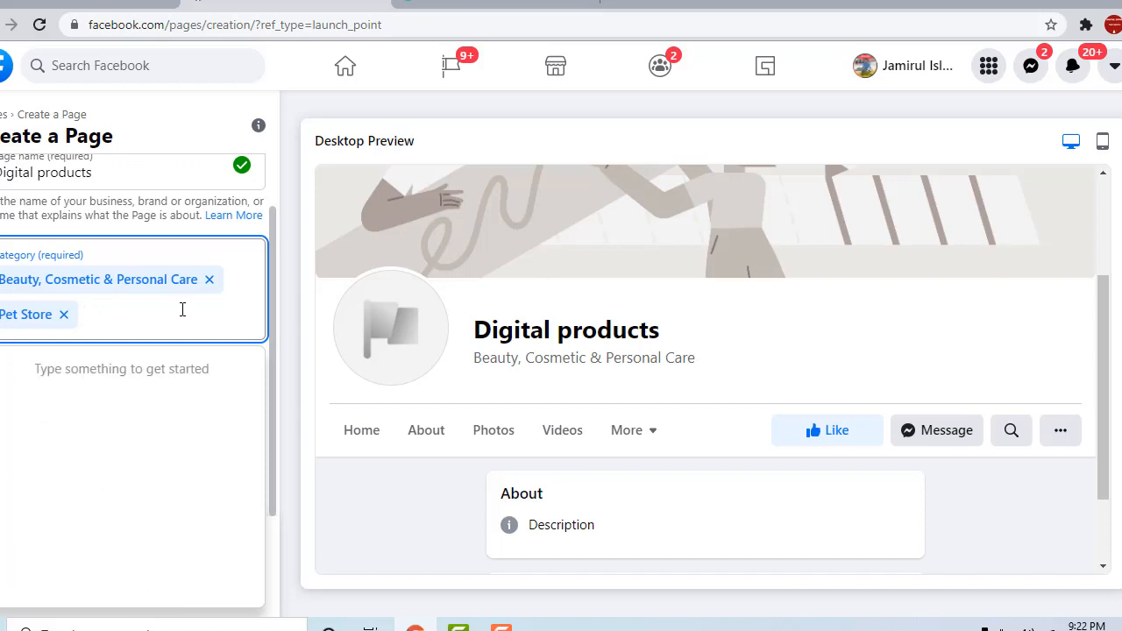
scroll(195, 310, up, 1)
scroll(194, 316, down, 1)
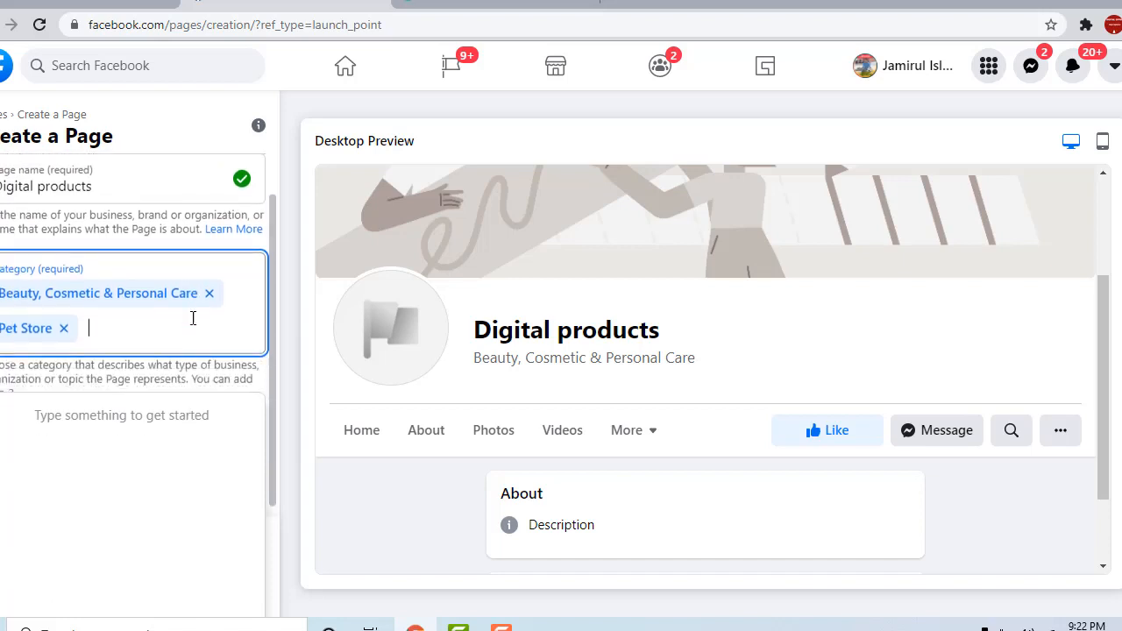
Add Men's Clothing Store and remove the Pet Store category
click(117, 307)
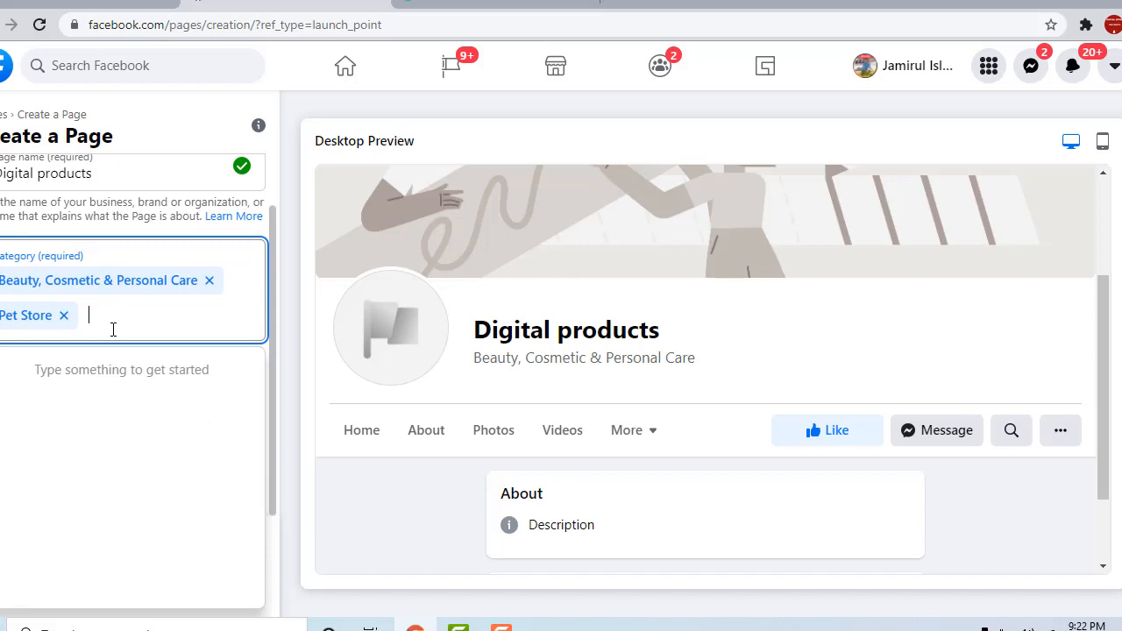
text(c)
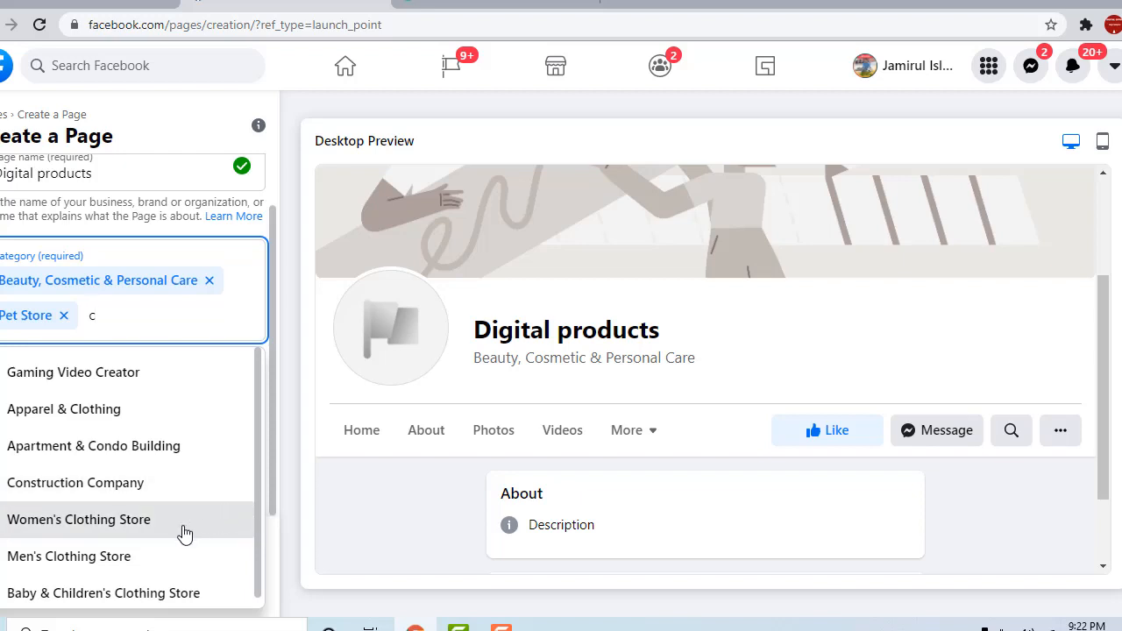
click(162, 572)
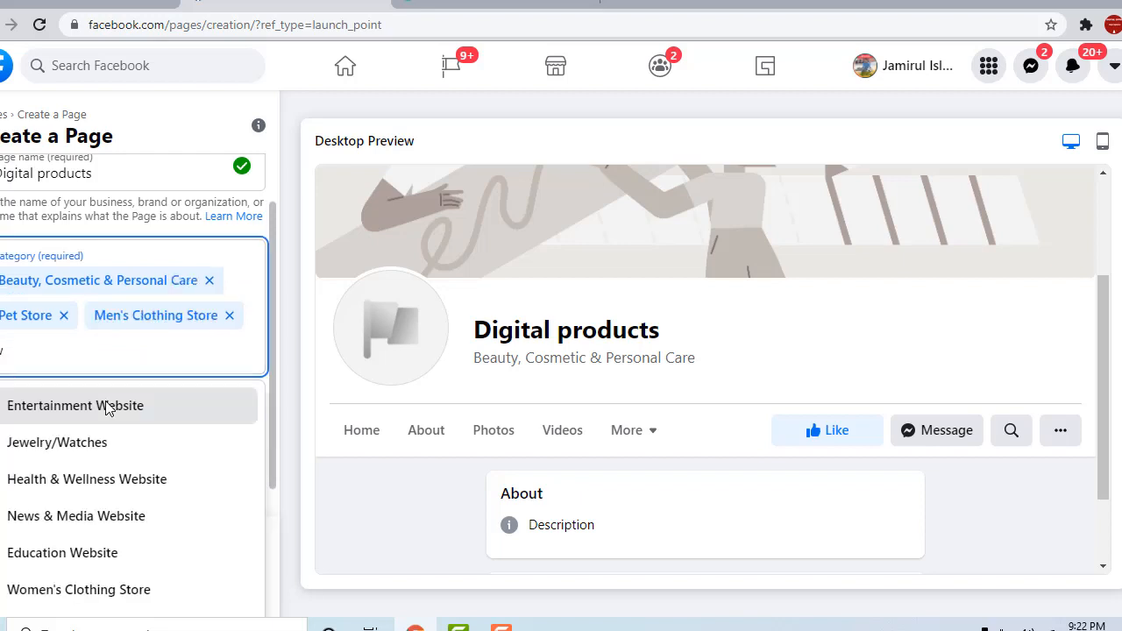
click(111, 603)
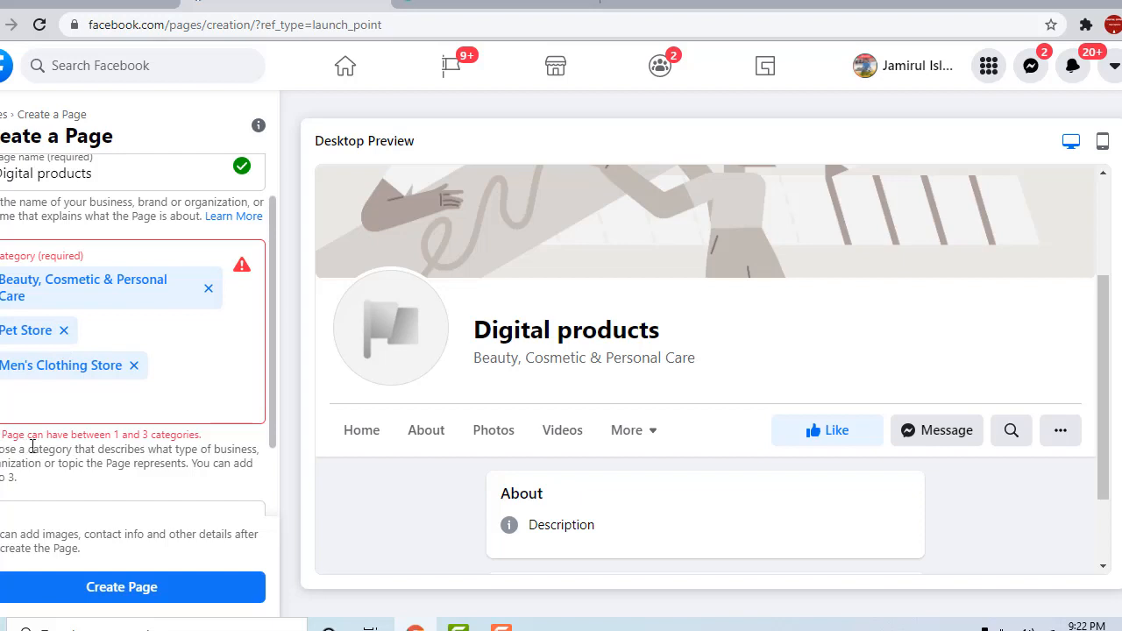
click(63, 330)
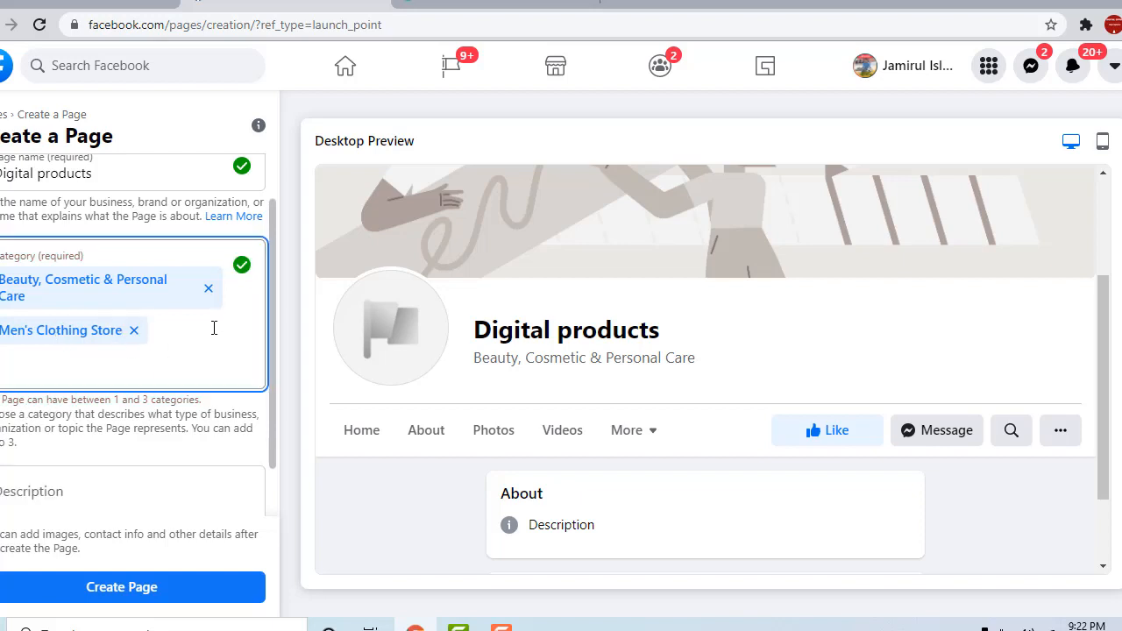
scroll(213, 316, up, 1)
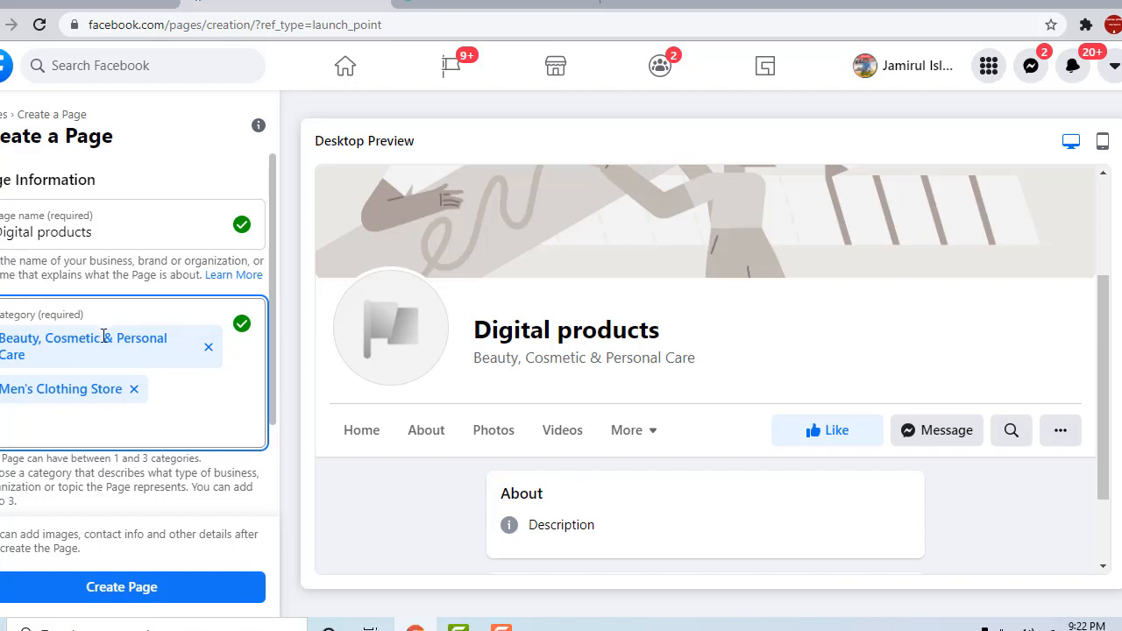
scroll(159, 401, down, 2)
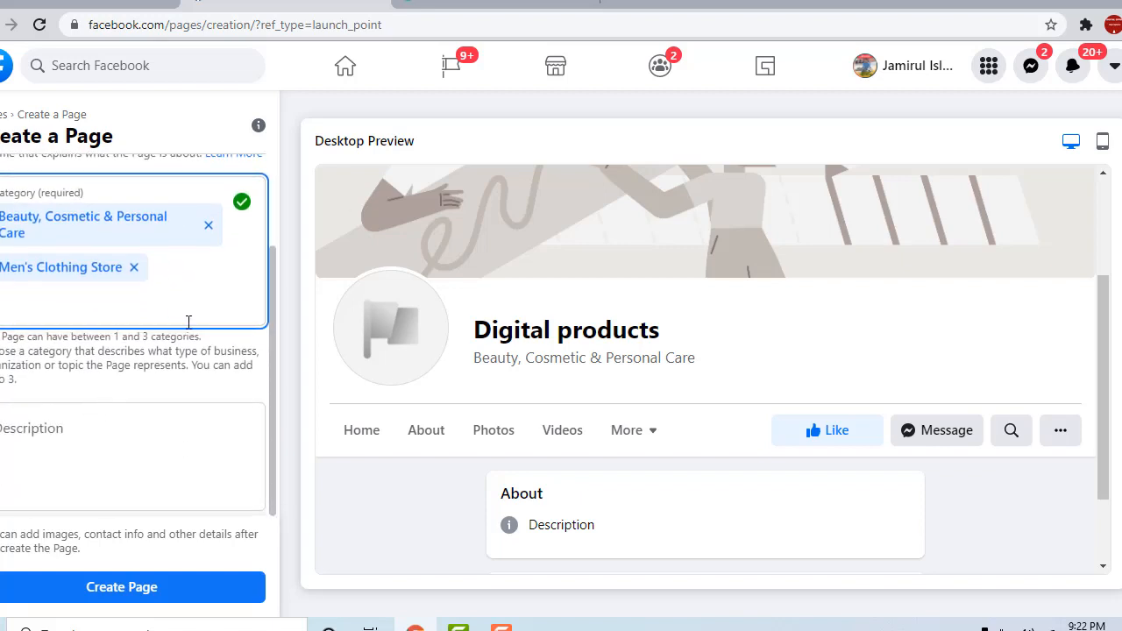
Type 'Hello guys, Well come to our page.' in the Description, fixing typos
click(42, 432)
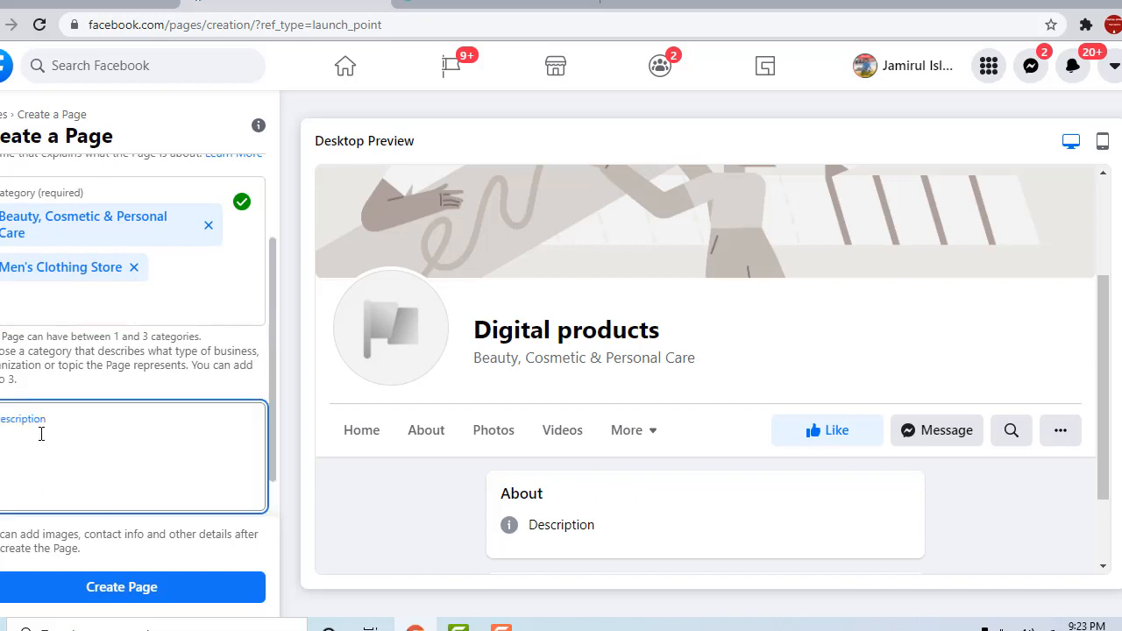
text(Helllo)
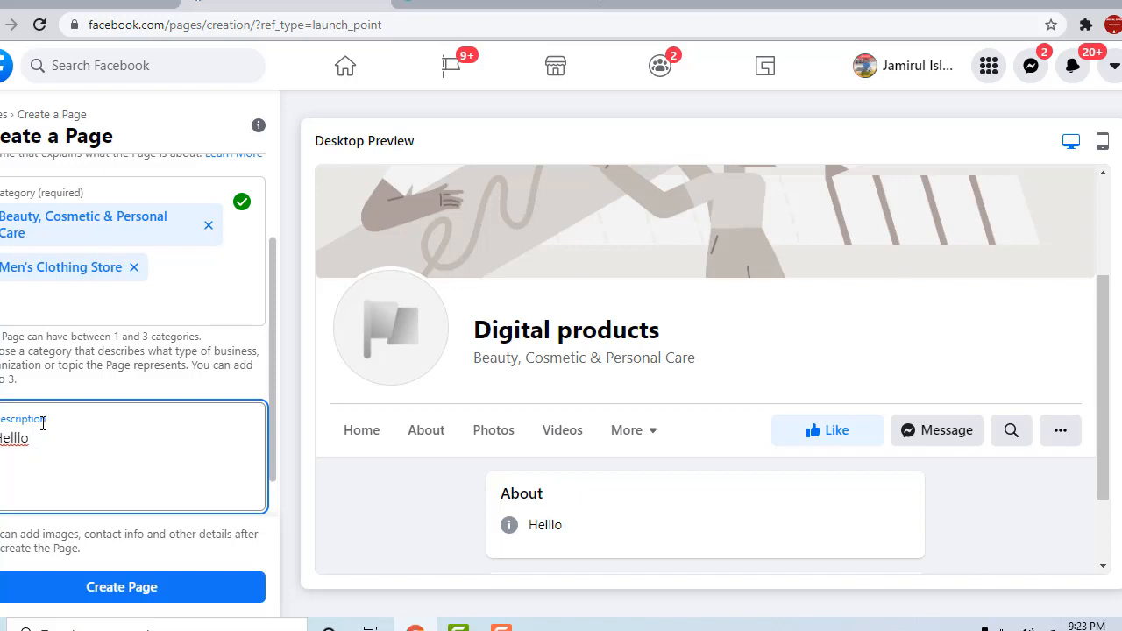
text( guyes)
key(BackSpace)
key(BackSpace)
key(BackSpace)
key(BackSpace)
key(BackSpace)
key(BackSpace)
key(BackSpace)
key(BackSpace)
key(BackSpace)
text(lo guy)
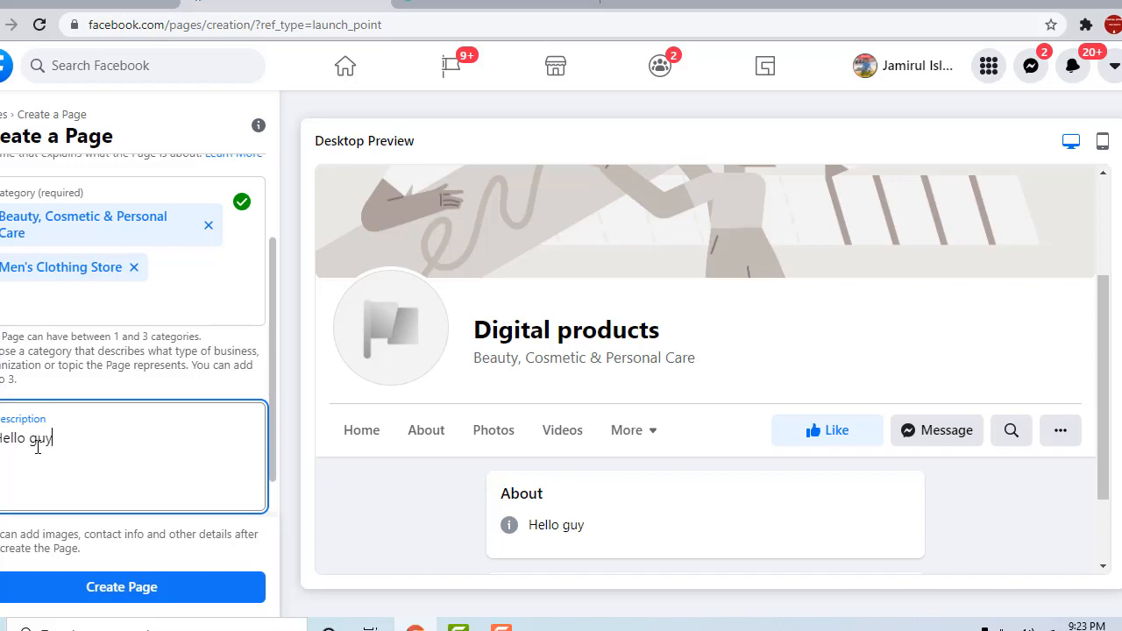
text(s<)
key(BackSpace)
text(, Well come t)
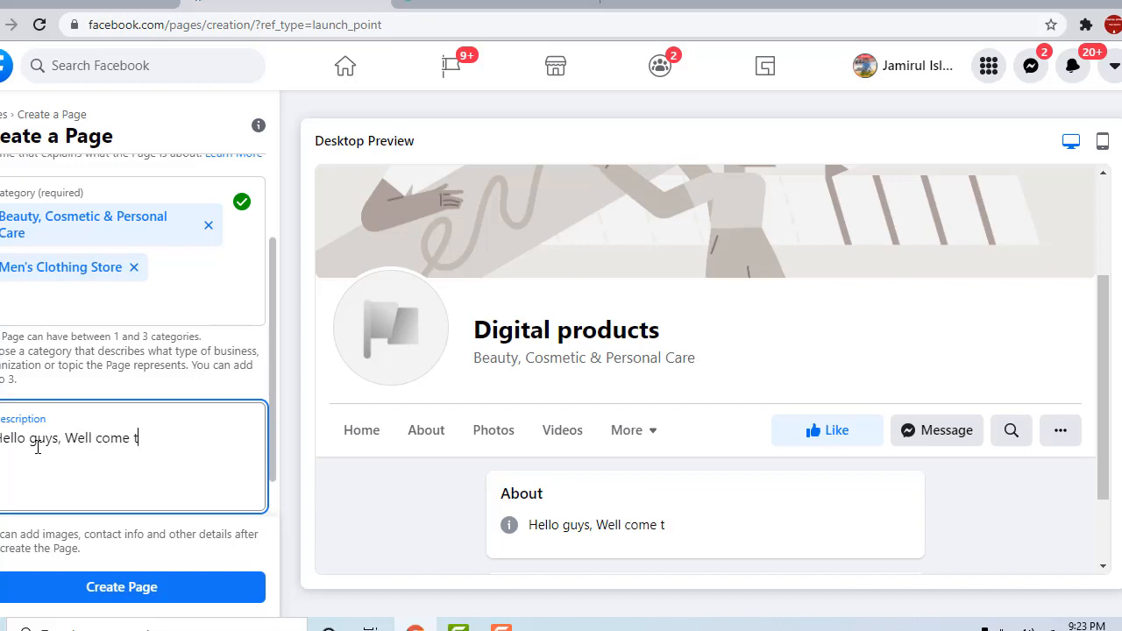
text(o our pag)
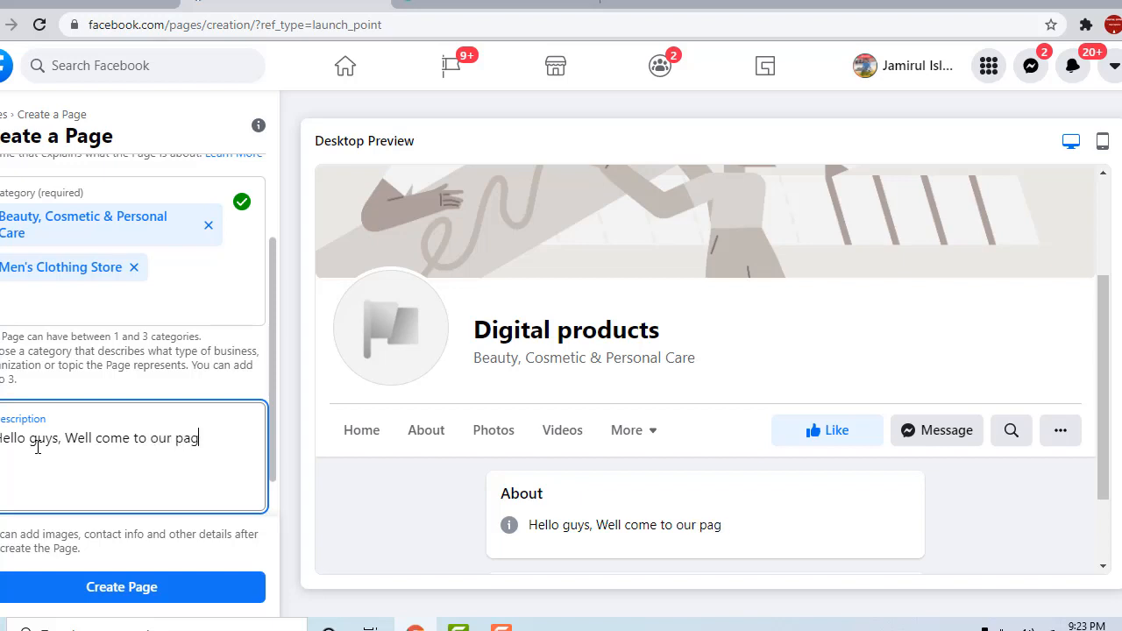
text(e.)
text(. kyou)
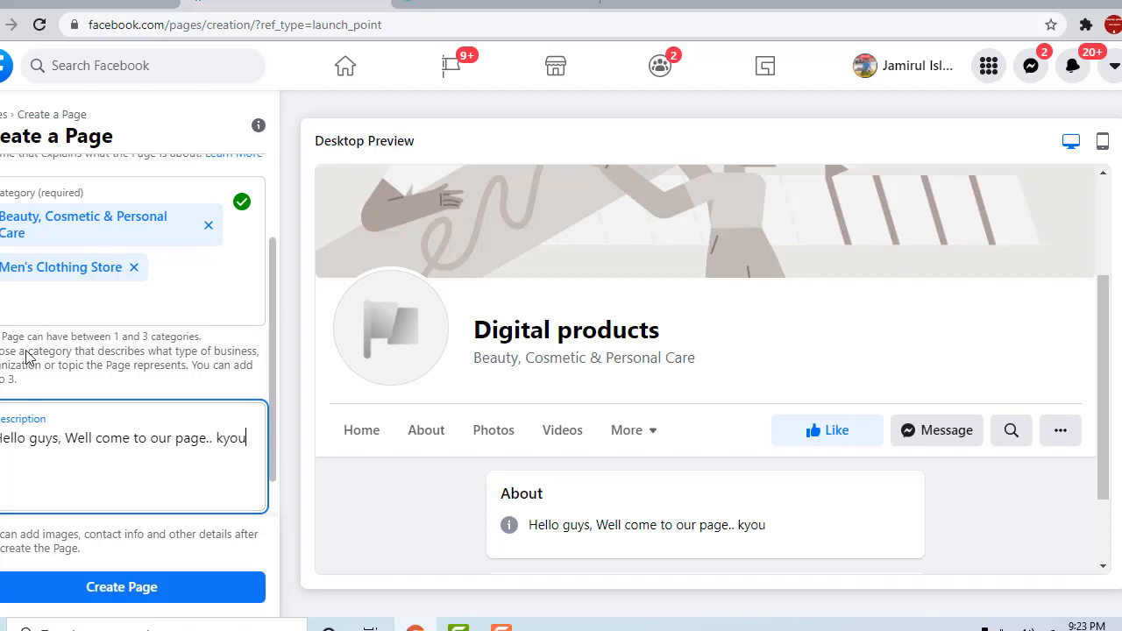
key(BackSpace)
key(BackSpace)
key(BackSpace)
key(BackSpace)
Continue the description with 'you can get your va' and select the word 'page.you'
click(31, 350)
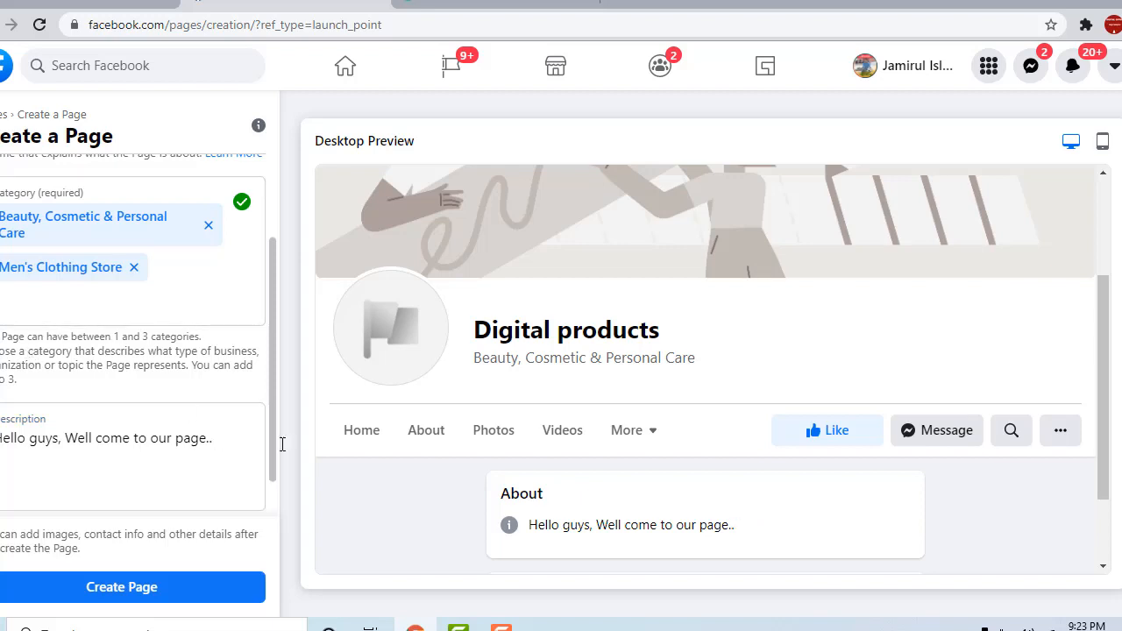
click(234, 444)
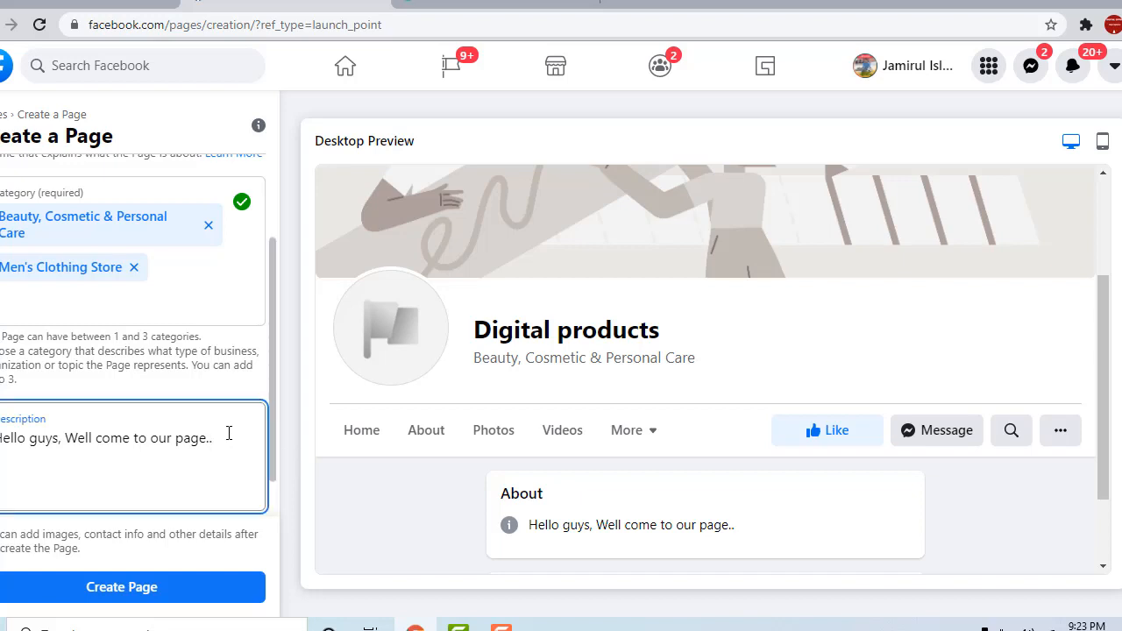
key(BackSpace)
text(you can get )
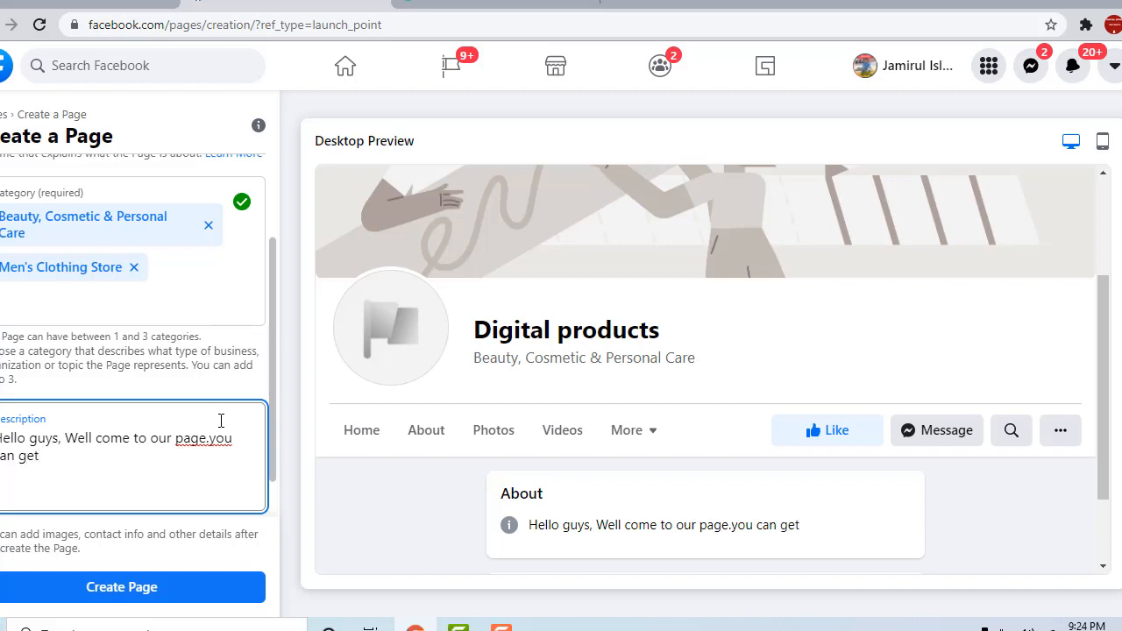
text(your valuave)
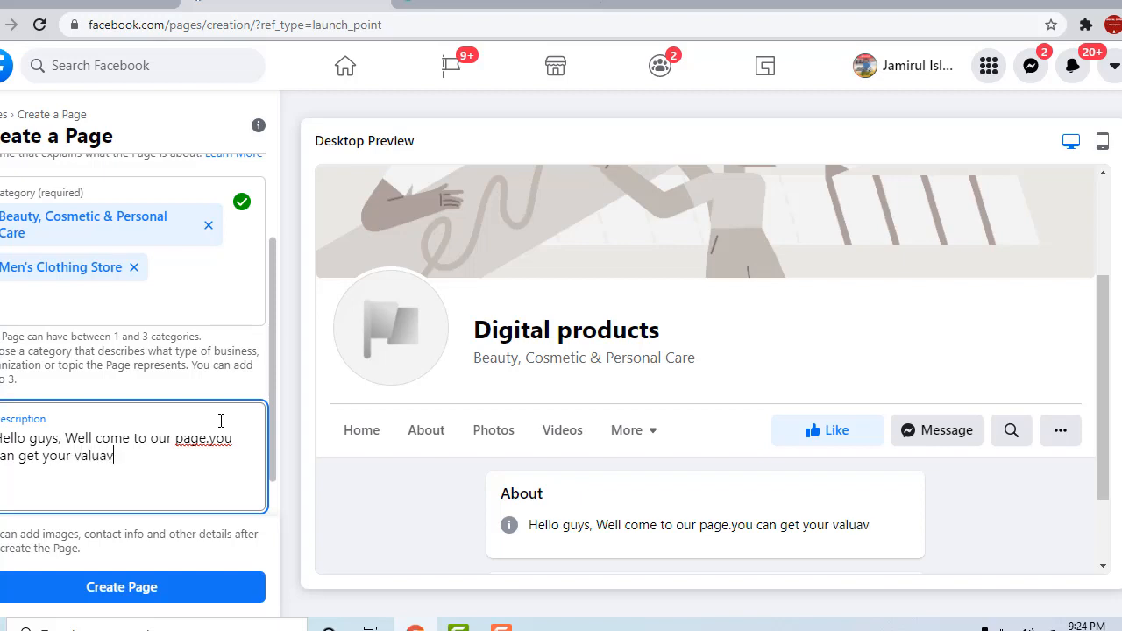
key(BackSpace)
key(BackSpace)
key(BackSpace)
key(BackSpace)
key(BackSpace)
double_click(212, 439)
Correct 'page.you' to 'page. You' using the spelling suggestion
right_click(213, 438)
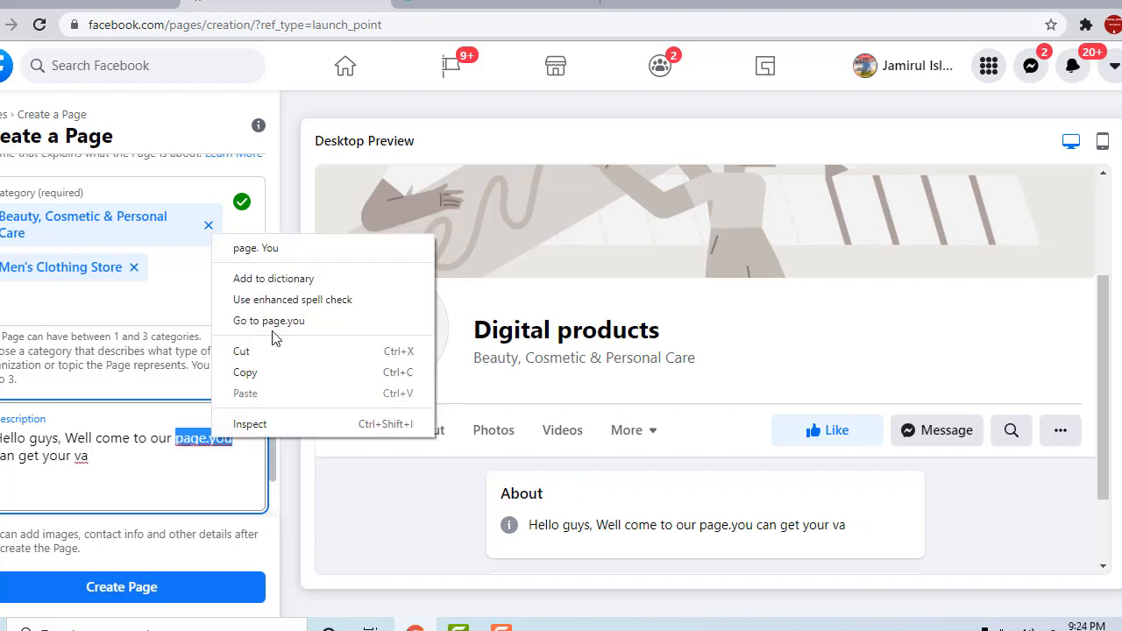
click(256, 249)
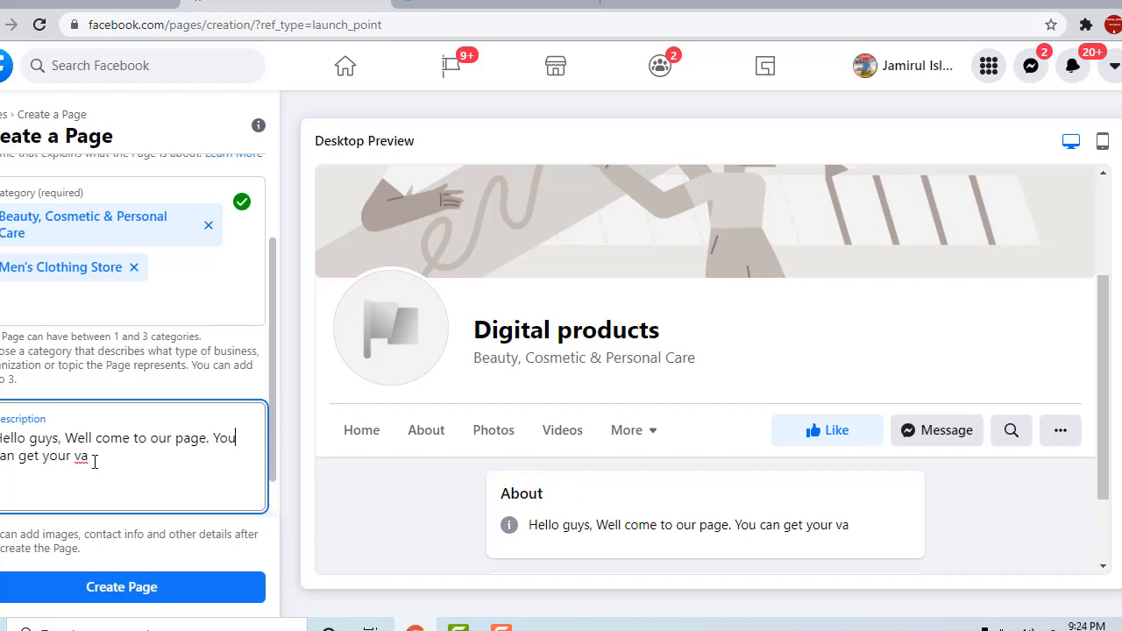
key(BackSpace)
key(BackSpace)
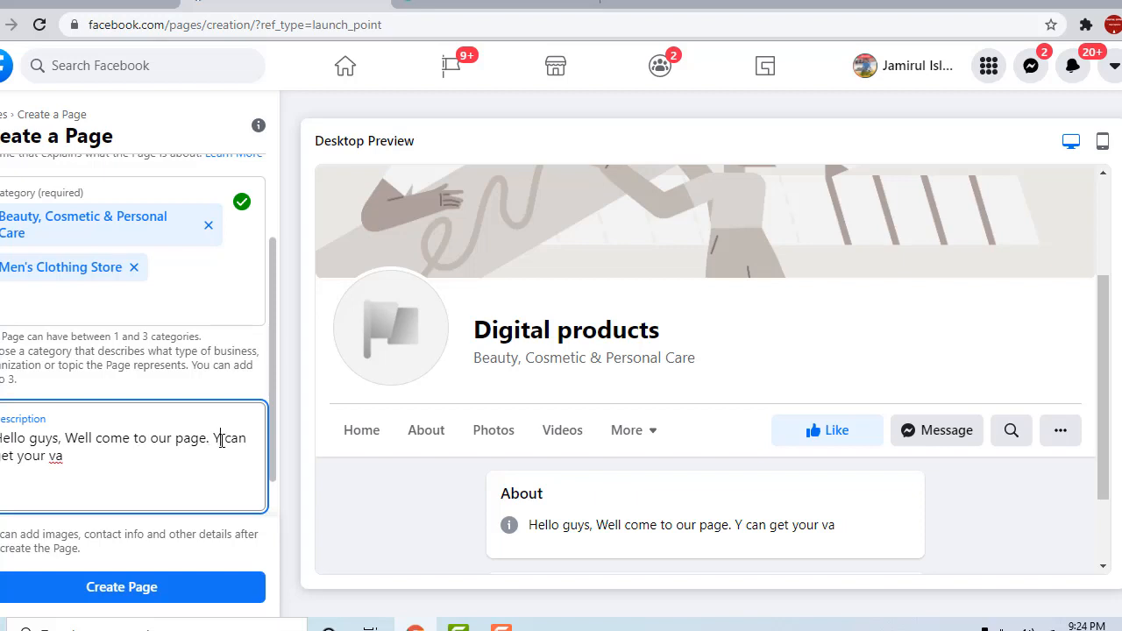
text(ou)
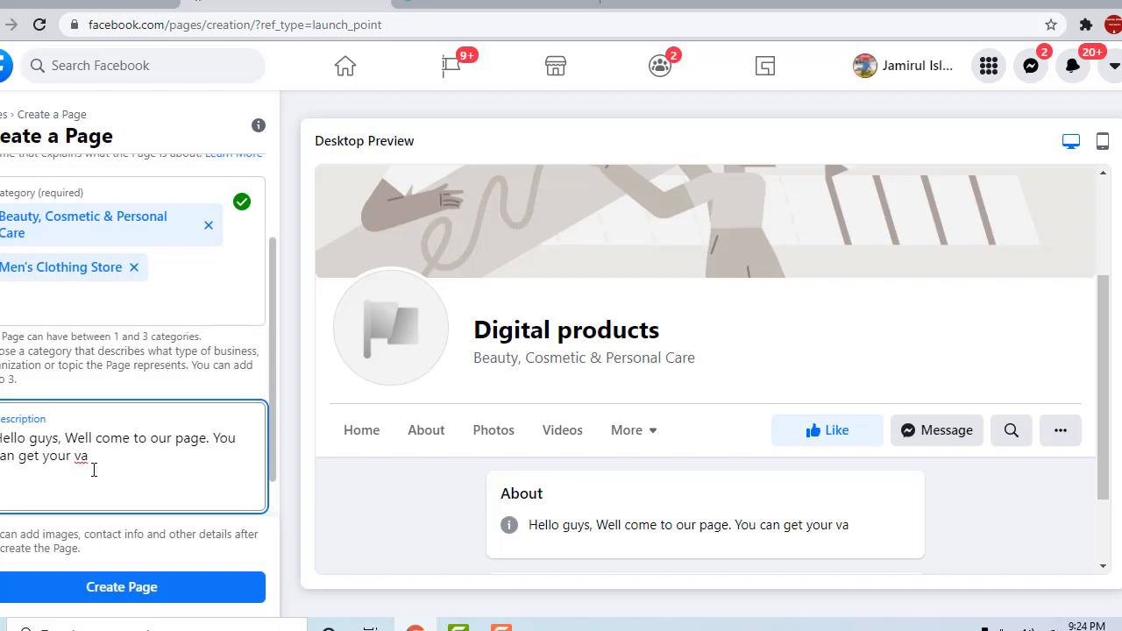
click(101, 459)
Finish the sentence with 'any type of products here.', fixing 'og' to 'of'
key(BackSpace)
key(BackSpace)
text(any type og products)
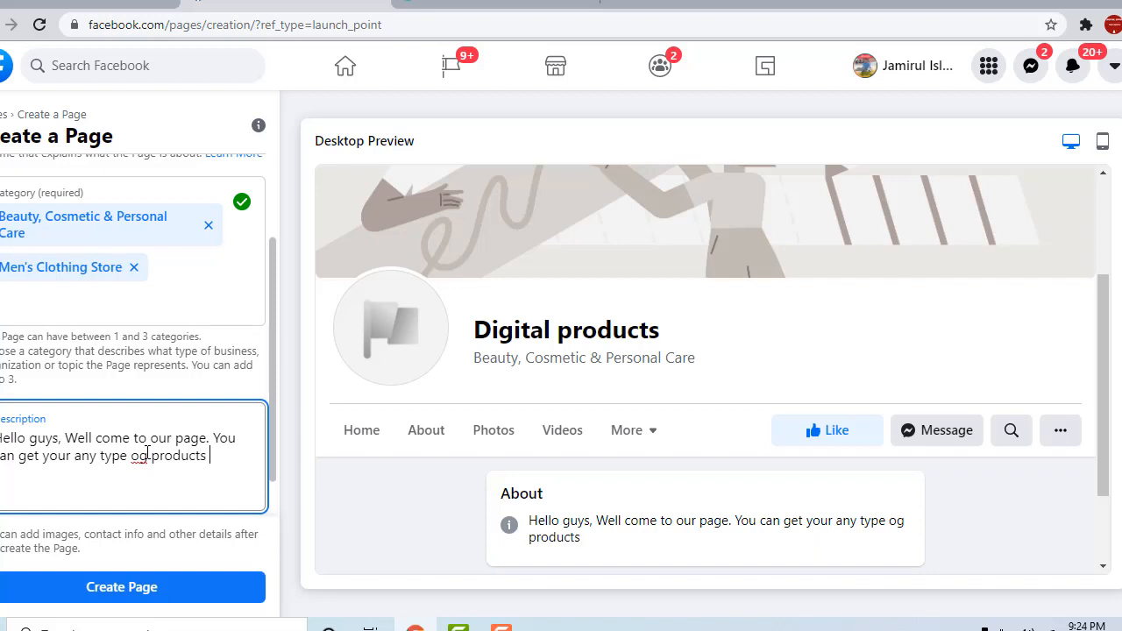
text( here.)
right_click(146, 456)
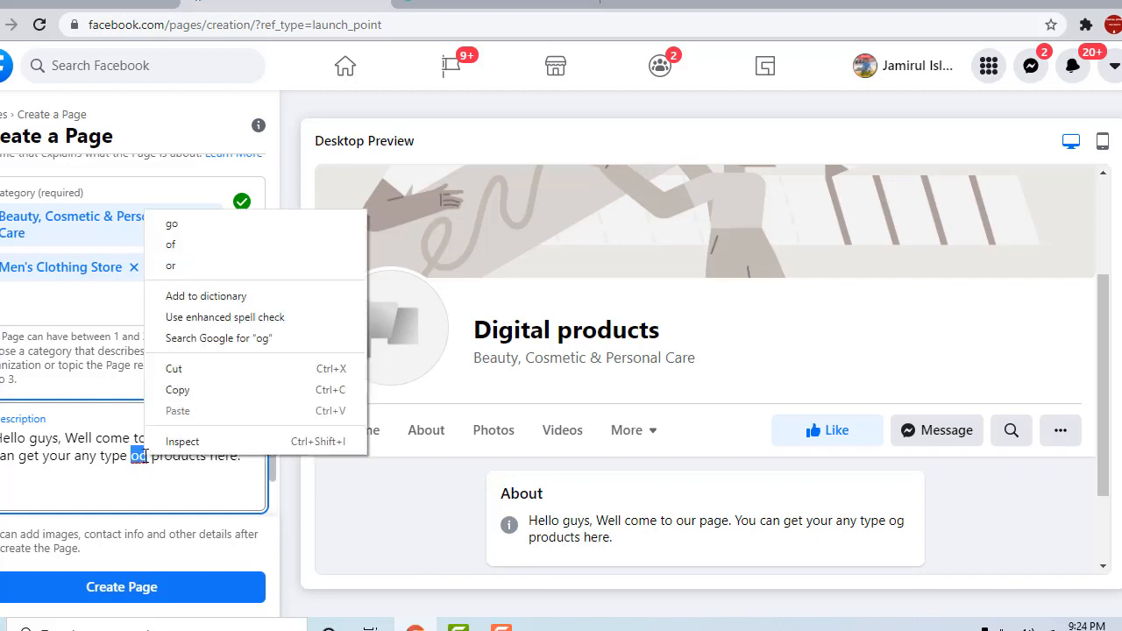
click(145, 458)
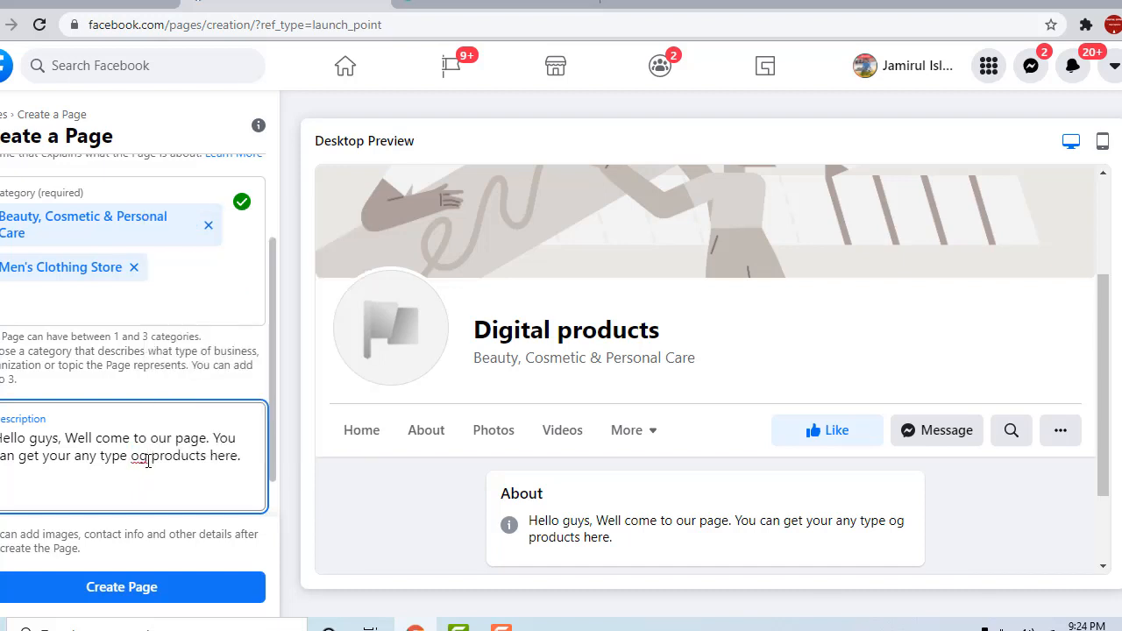
key(BackSpace)
text(f)
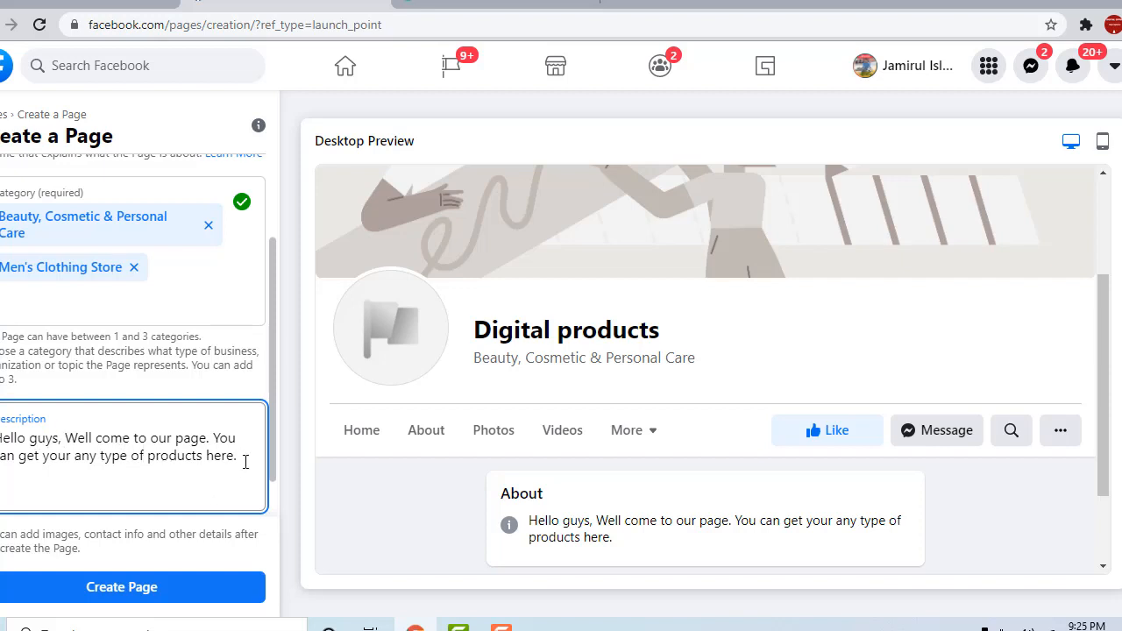
Add 'you can buy free or paid' to the description, correcting typos
text(you can buy)
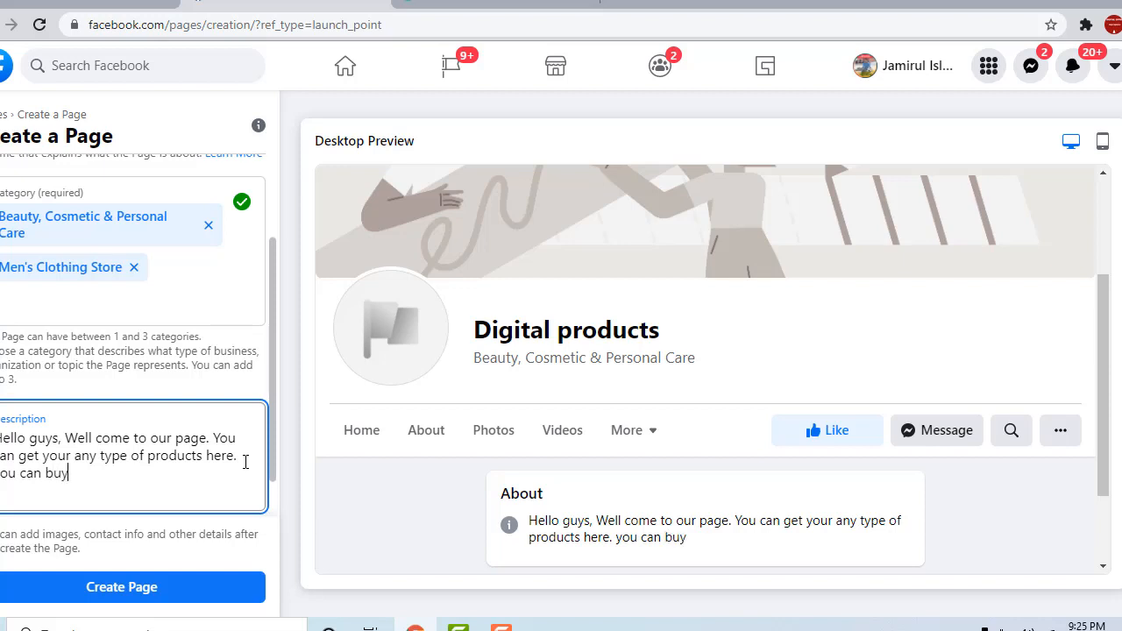
text( free or paid )
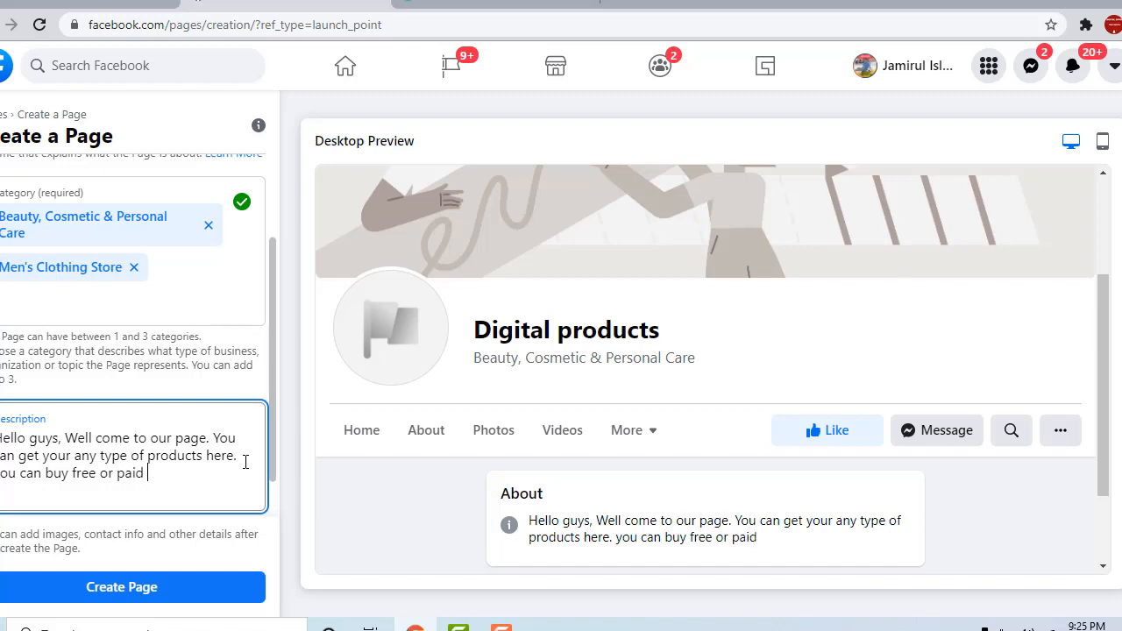
text(produts)
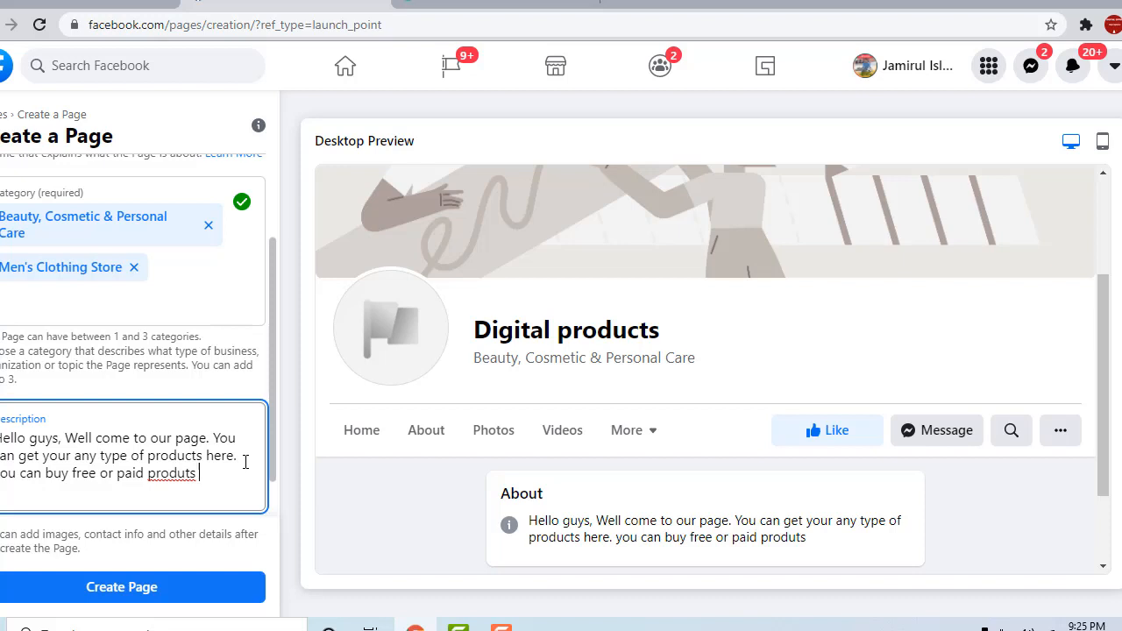
key(BackSpace)
key(BackSpace)
key(BackSpace)
key(BackSpace)
key(BackSpace)
key(BackSpace)
key(BackSpace)
key(BackSpace)
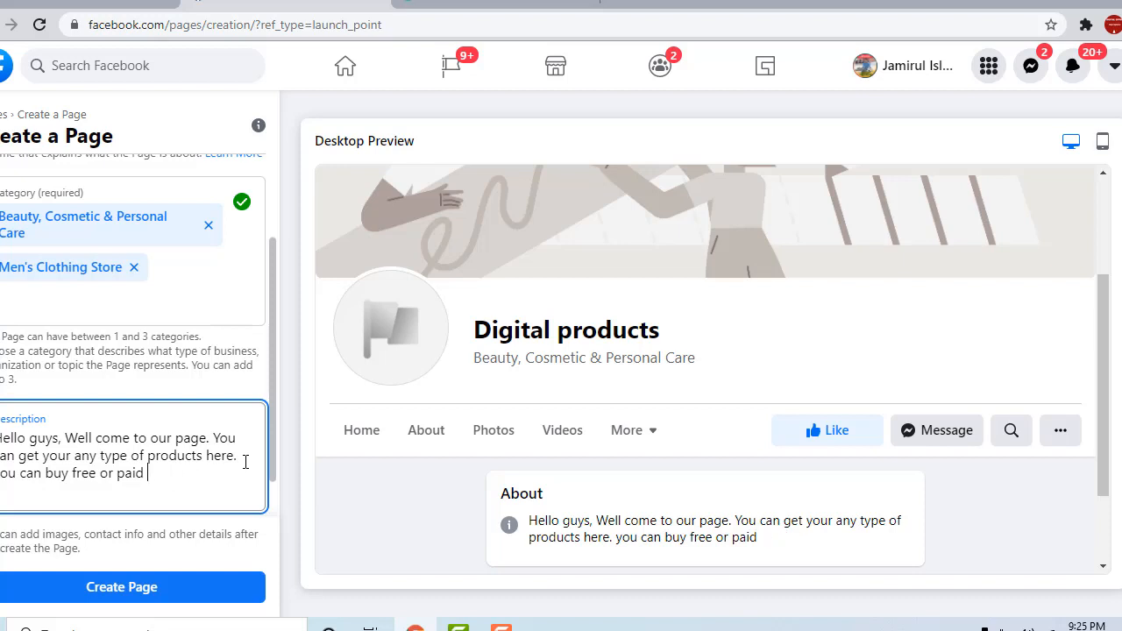
key(BackSpace)
text(d)
key(Home)
text(p)
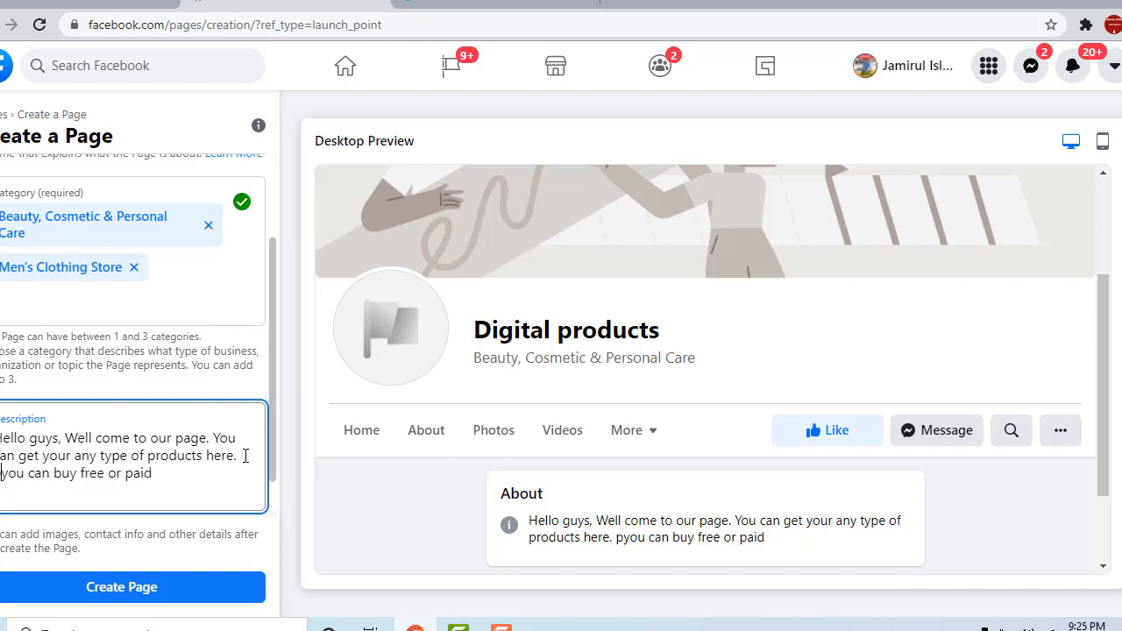
key(BackSpace)
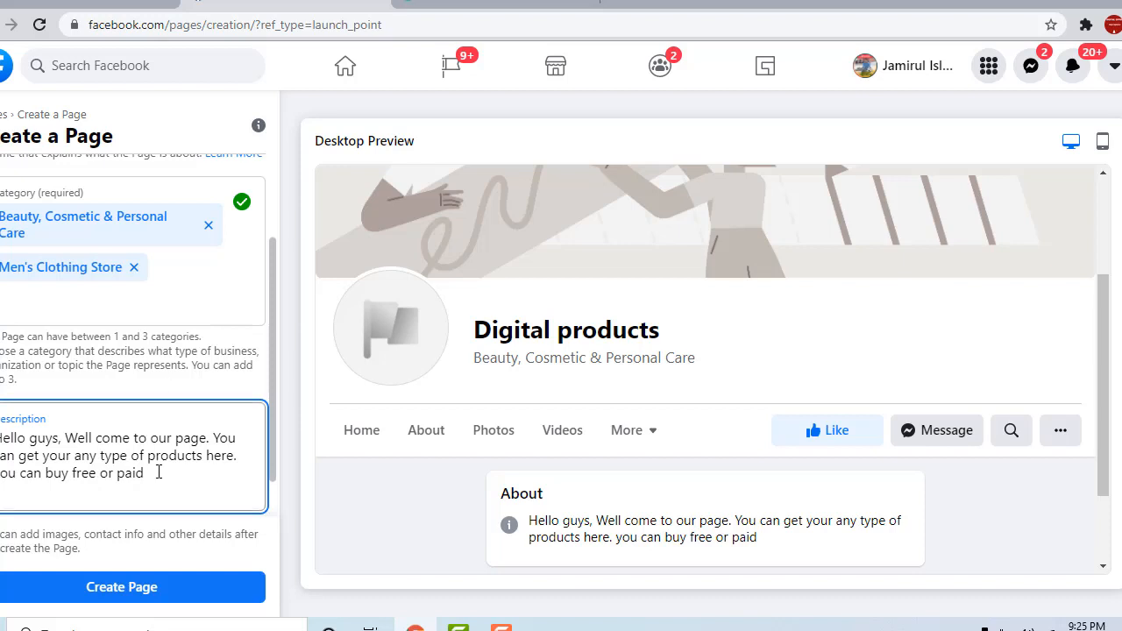
key(End)
End the description with 'products form our page. so subscribe our page.'
text(p)
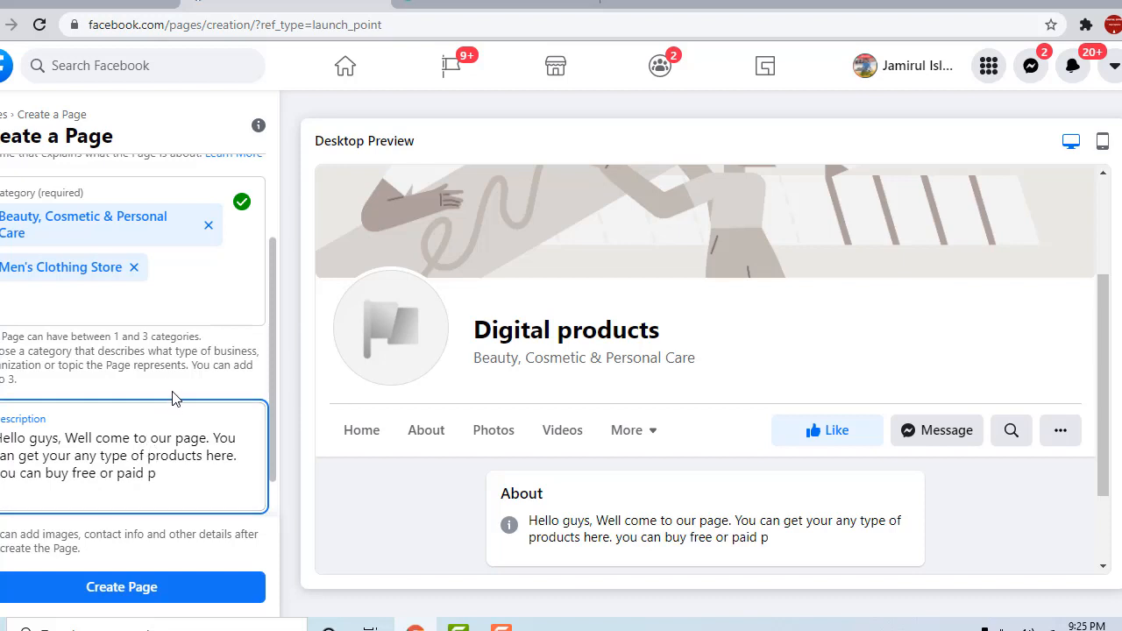
text(ro)
text(duc)
text(re)
key(BackSpace)
key(BackSpace)
text(ts form)
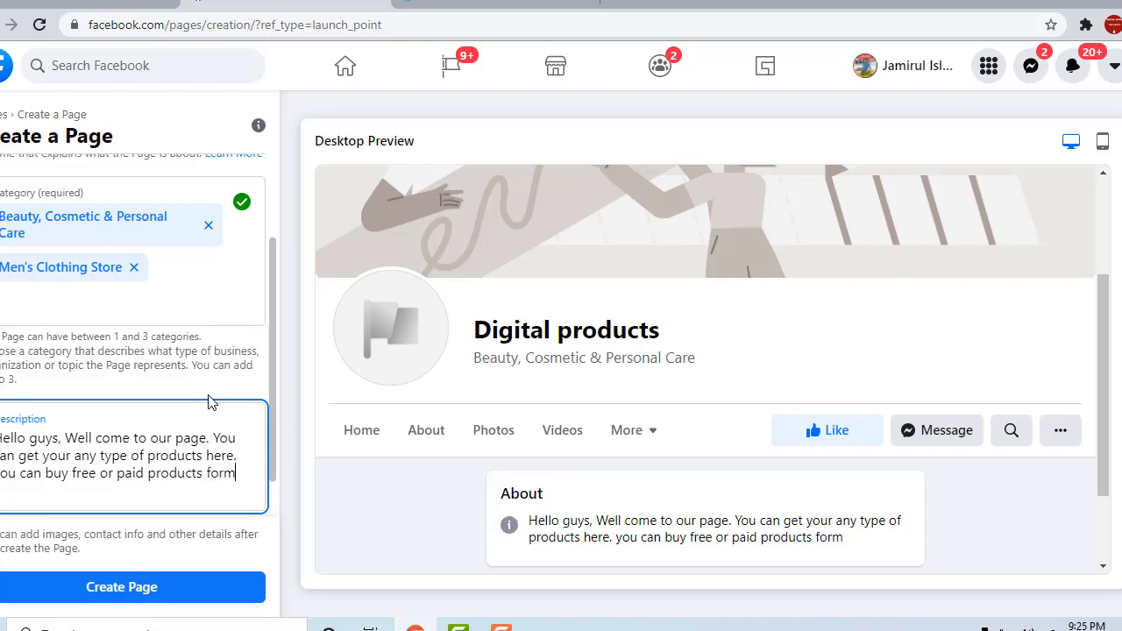
text( our page. so )
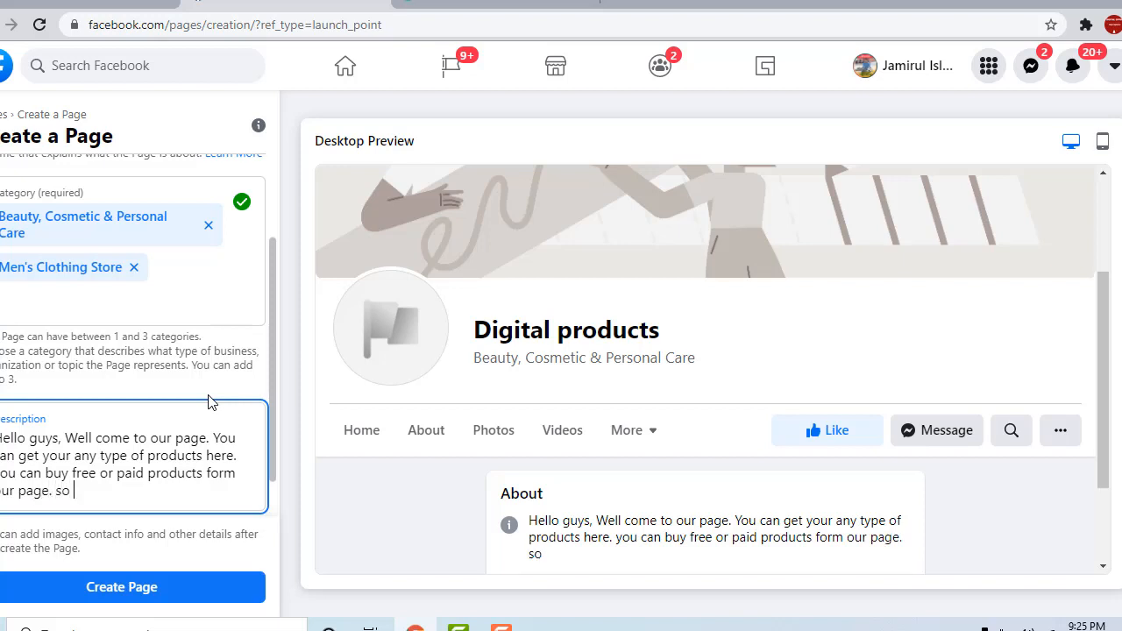
text(stay with)
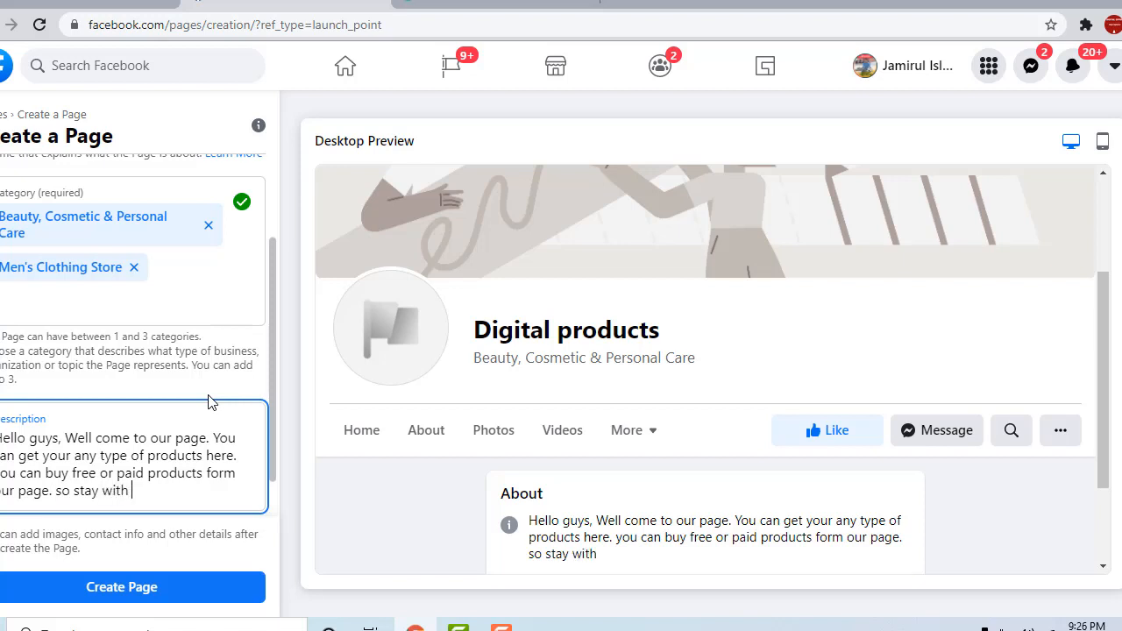
text( here)
key(BackSpace)
key(BackSpace)
key(BackSpace)
key(BackSpace)
key(BackSpace)
key(BackSpace)
key(BackSpace)
key(BackSpace)
key(BackSpace)
key(BackSpace)
key(BackSpace)
key(BackSpace)
key(BackSpace)
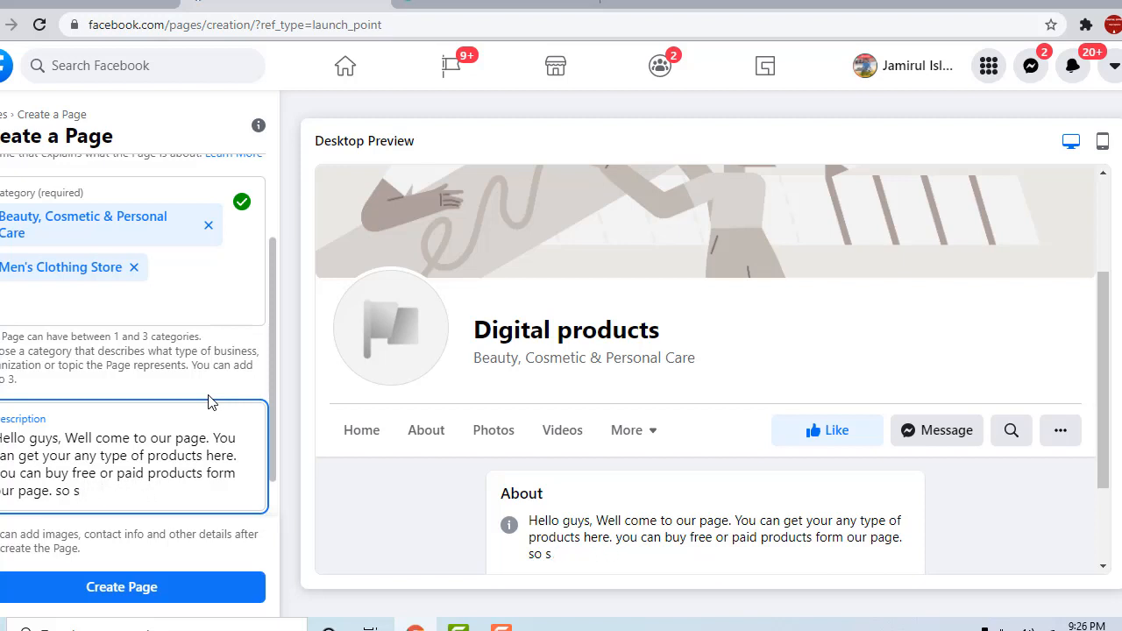
key(BackSpace)
text(subes)
key(BackSpace)
key(BackSpace)
text(scrib)
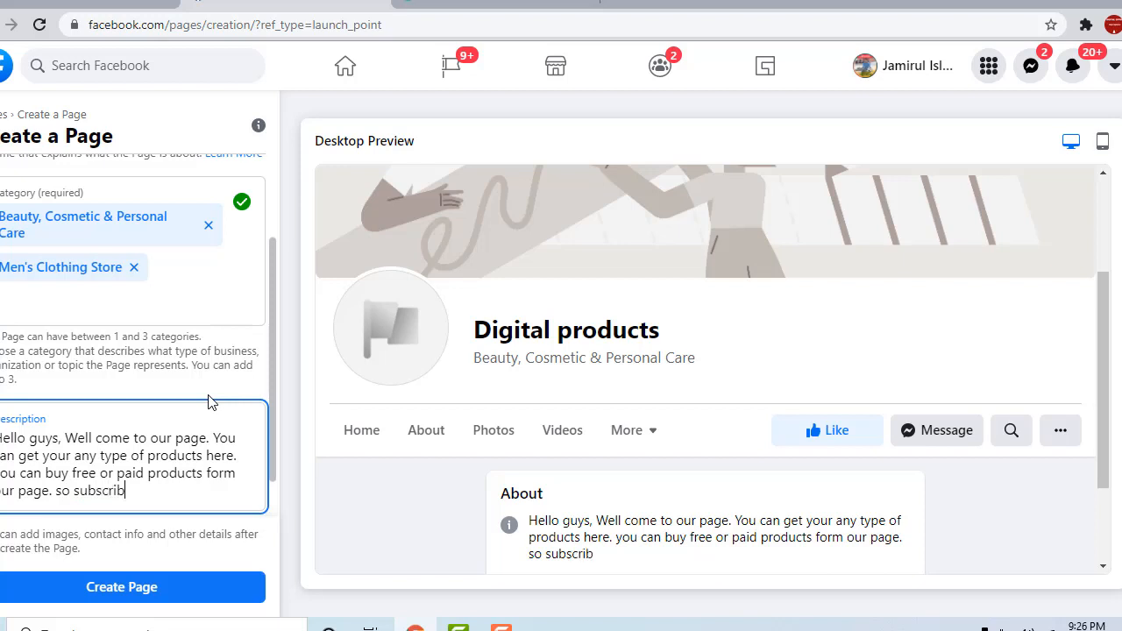
text(e)
text(our page.)
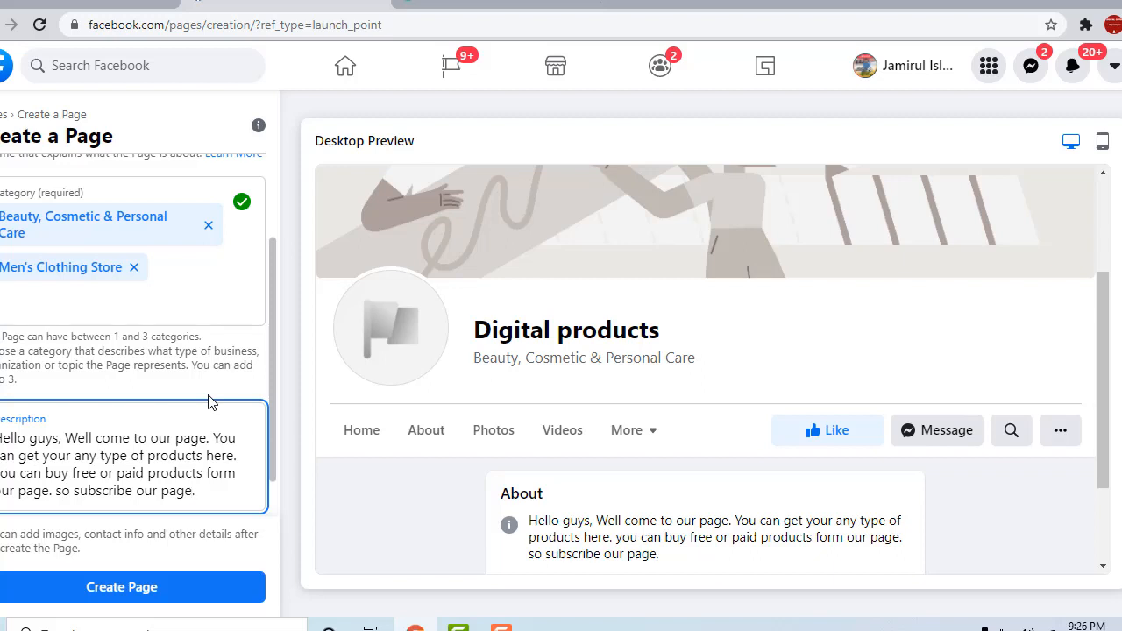
scroll(158, 241, down, 1)
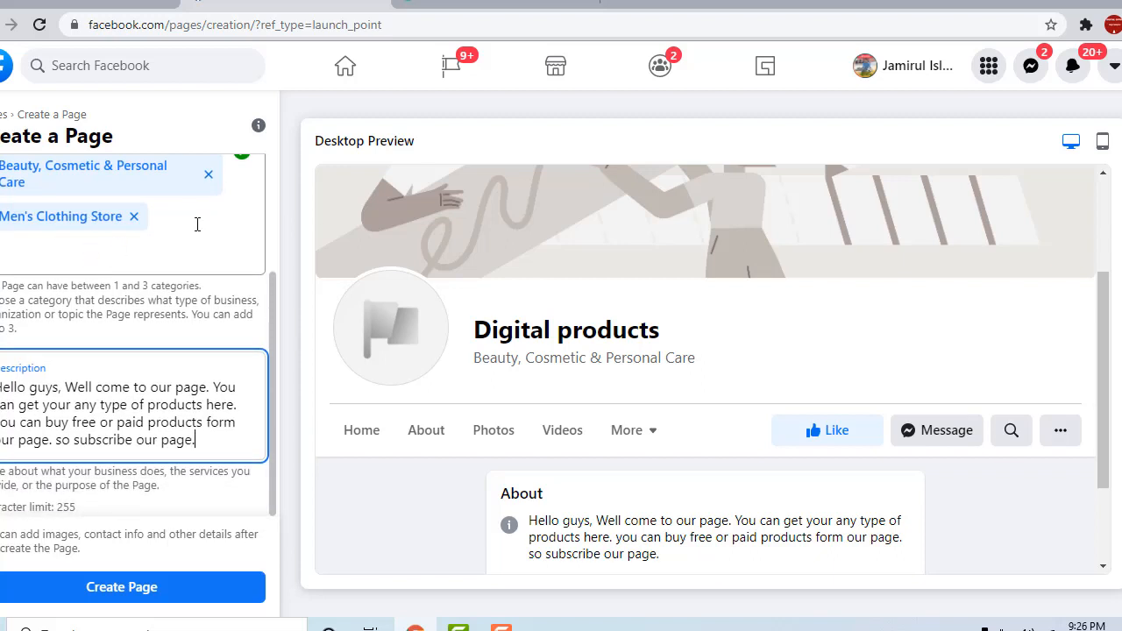
scroll(197, 225, up, 2)
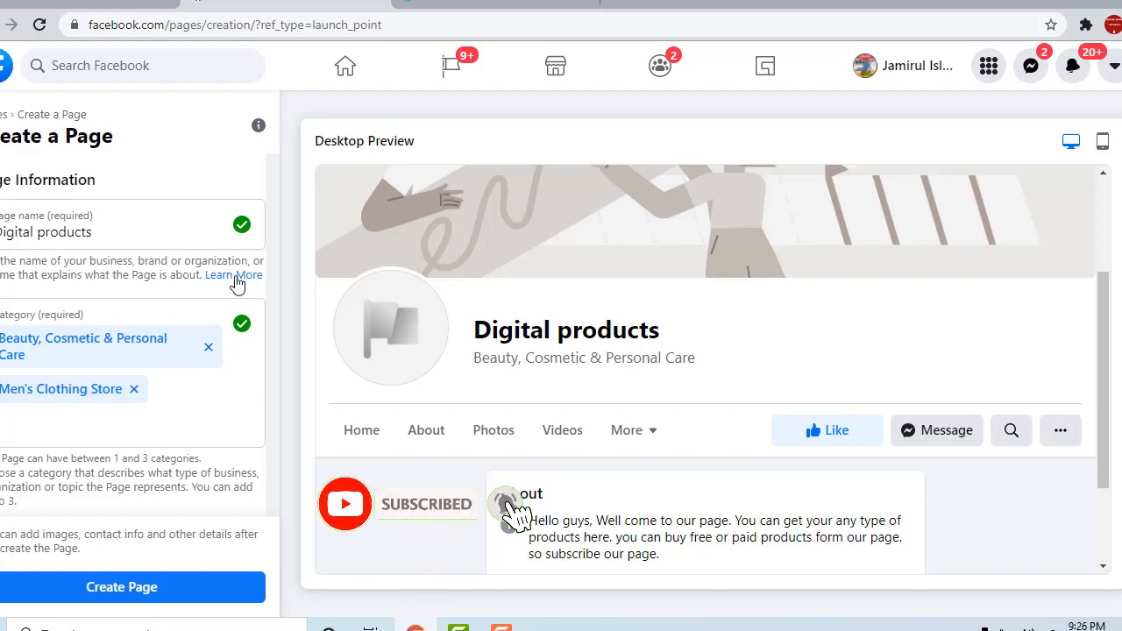
scroll(218, 289, down, 1)
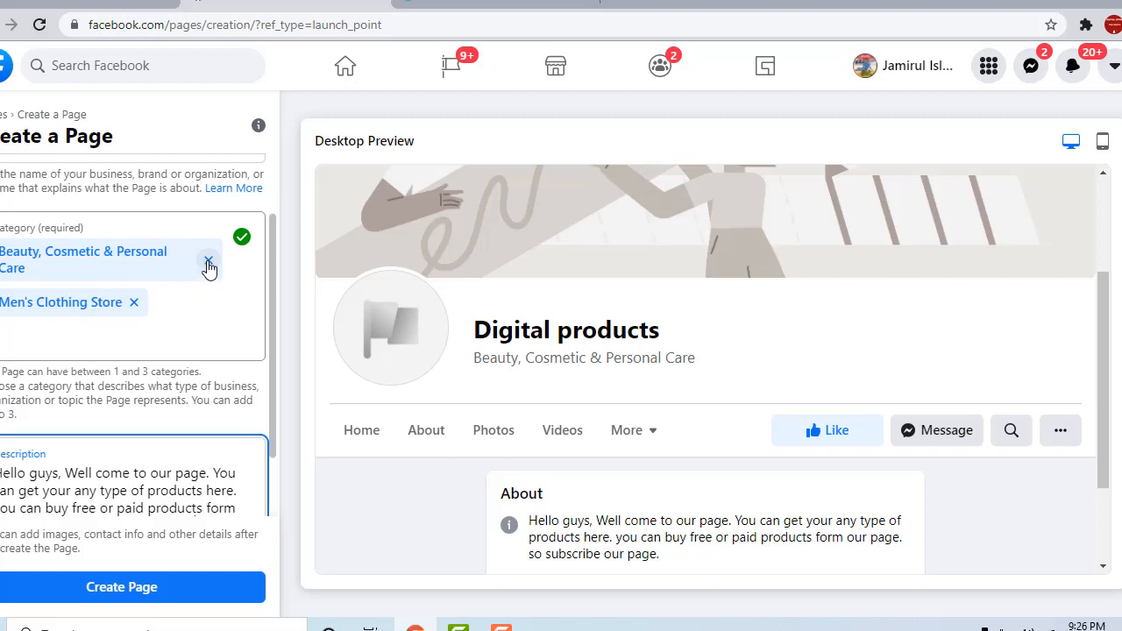
Remove the Beauty, Cosmetic & Personal Care and Men's Clothing Store categories, clearing a mistyped search
click(208, 265)
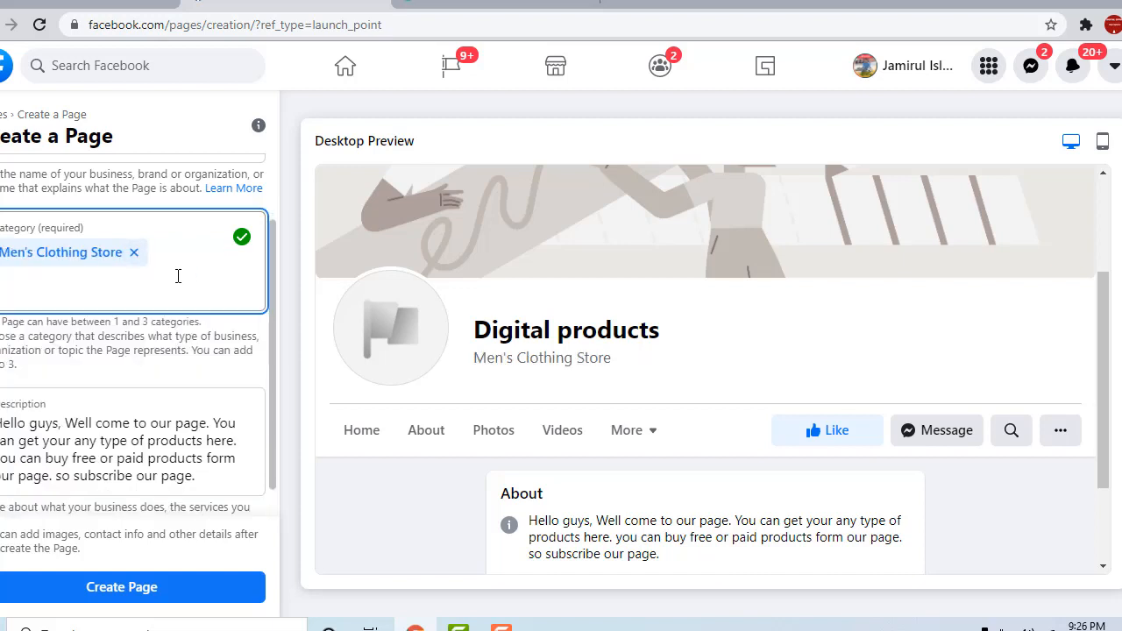
click(133, 252)
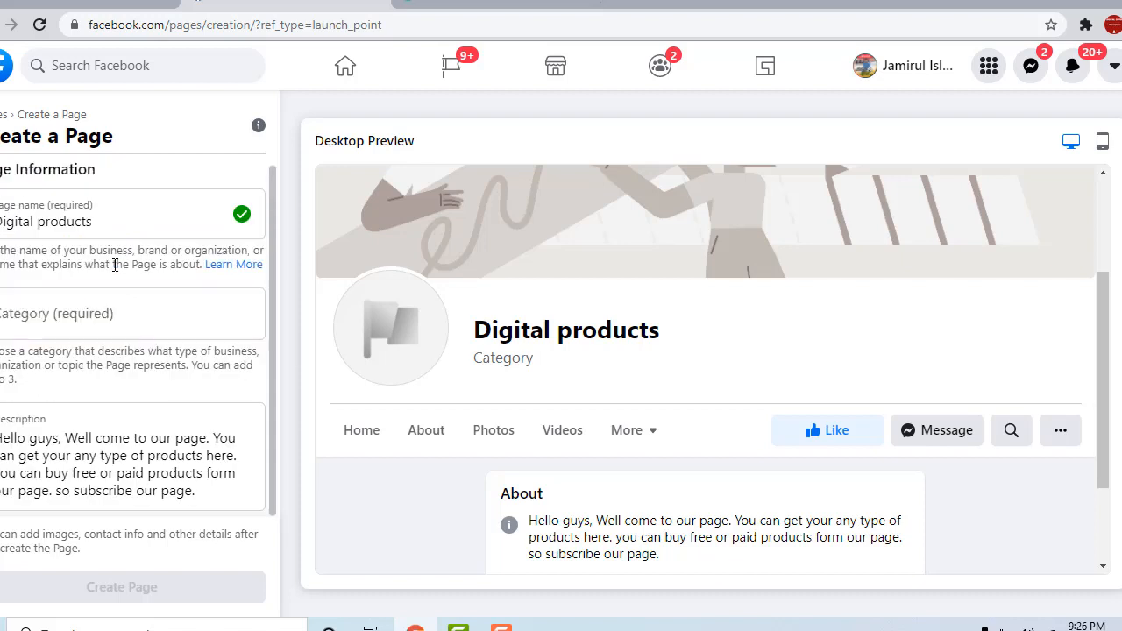
click(90, 303)
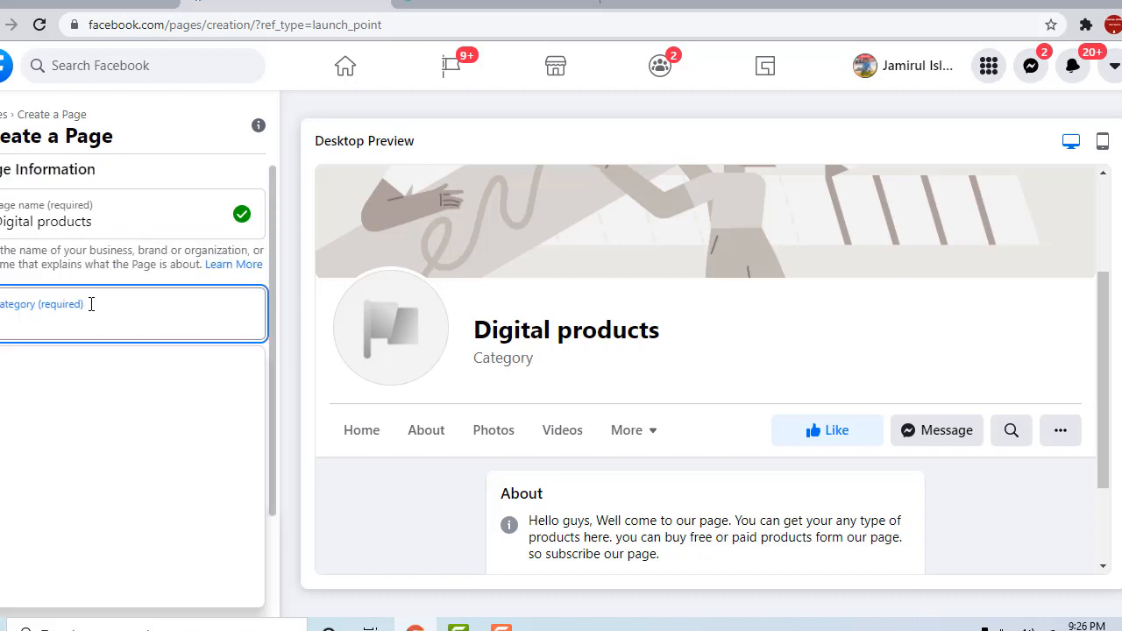
text(Morld)
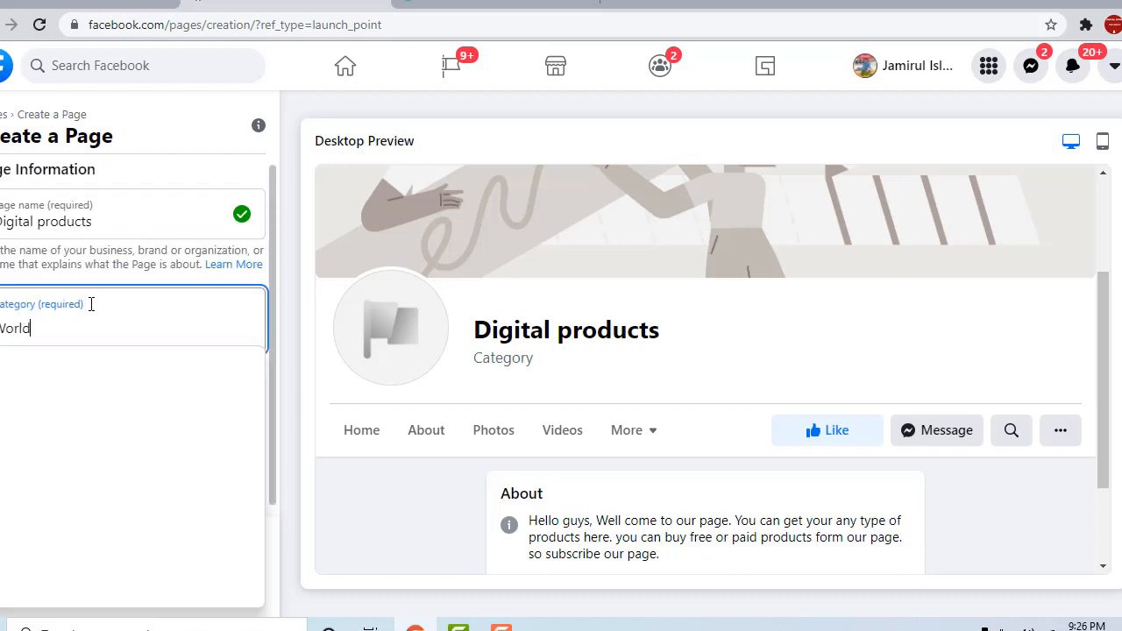
text( w)
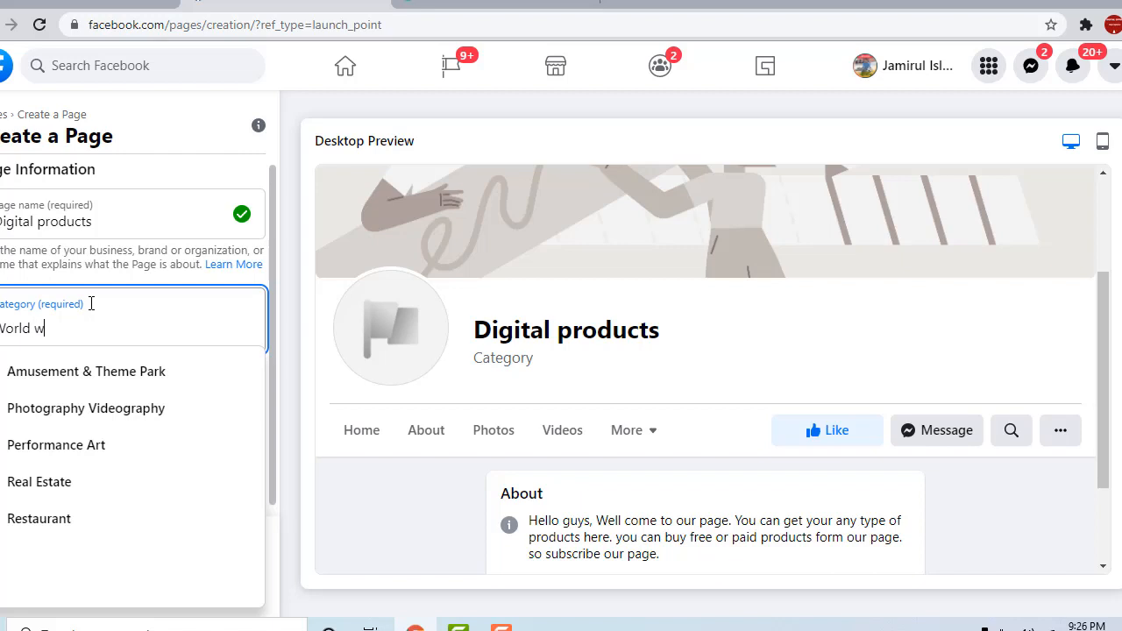
text(ide)
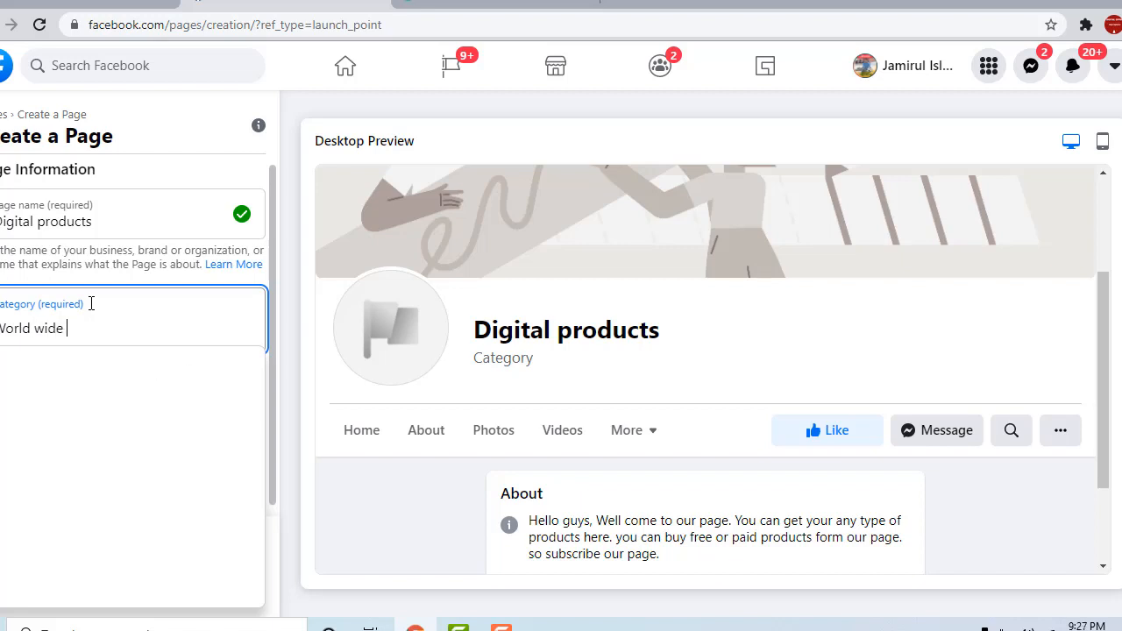
text( produt)
key(BackSpace)
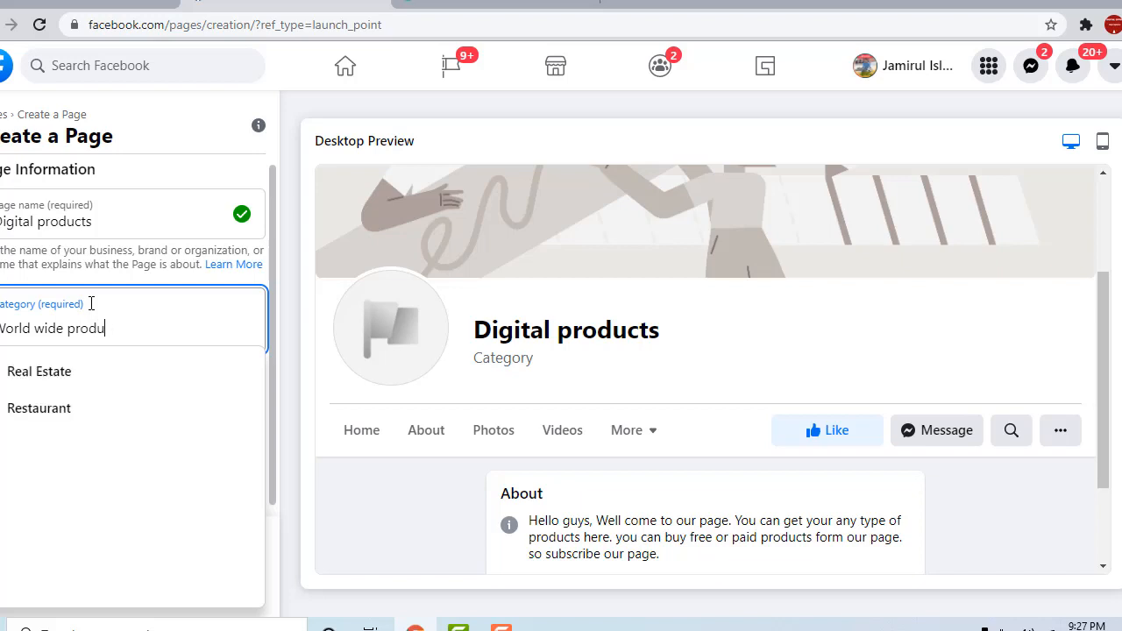
key(BackSpace)
key(BackSpace)
key(BackSpace)
key(BackSpace)
key(BackSpace)
key(BackSpace)
key(BackSpace)
key(BackSpace)
key(BackSpace)
key(BackSpace)
key(BackSpace)
key(BackSpace)
key(BackSpace)
key(BackSpace)
key(BackSpace)
key(BackSpace)
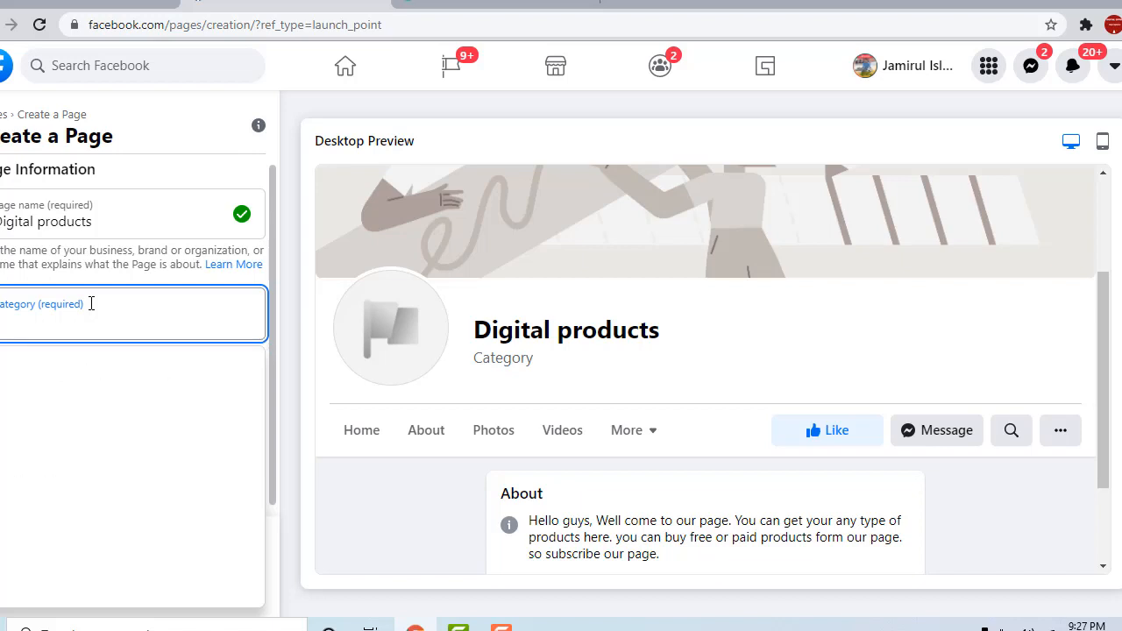
Search categories with 'm' and choose Baby & Children's Clothing Store
text(Di)
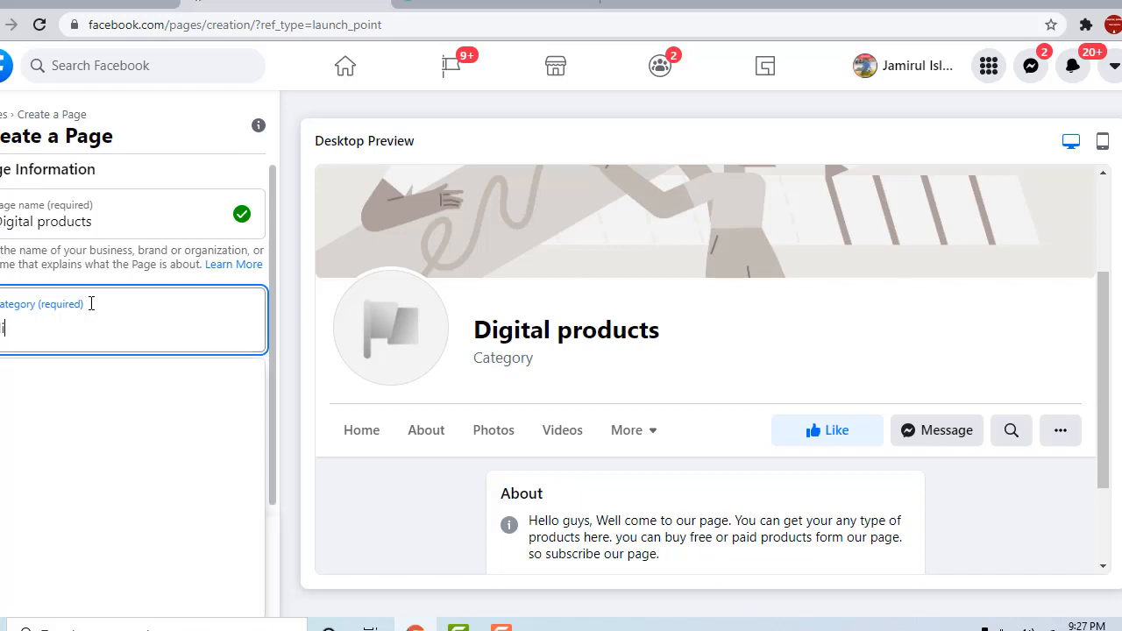
key(BackSpace)
key(BackSpace)
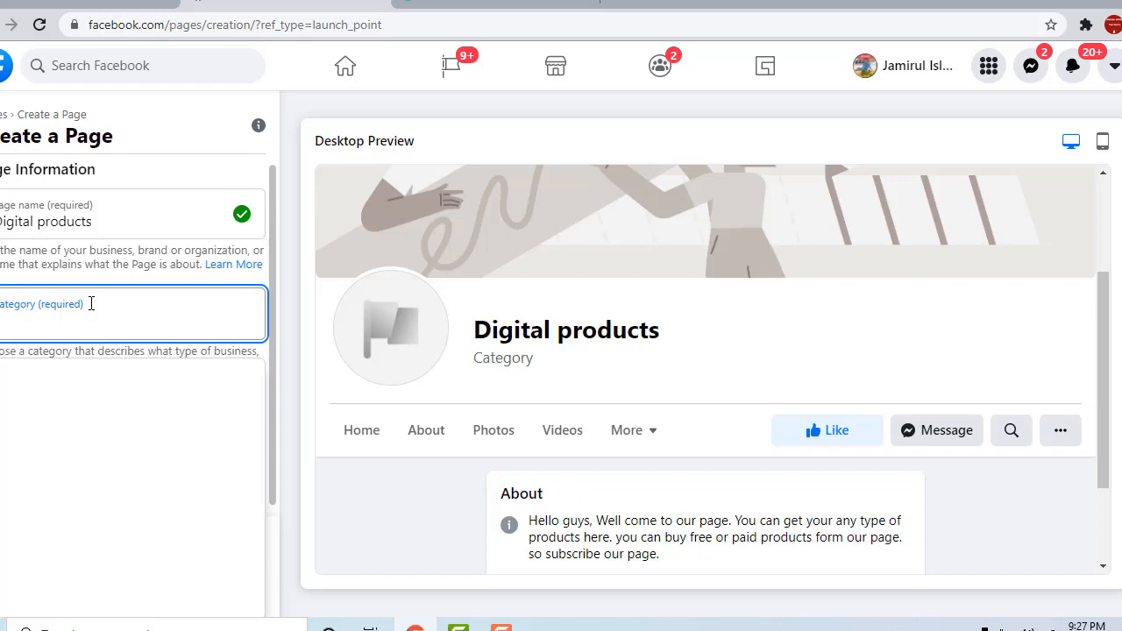
text(m)
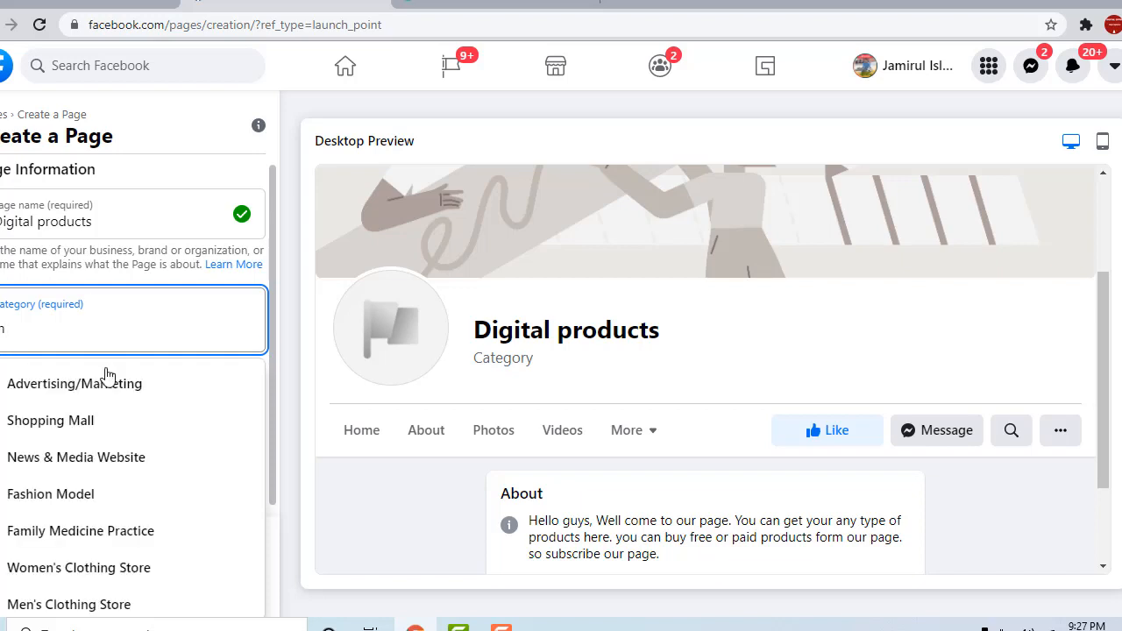
scroll(106, 377, down, 1)
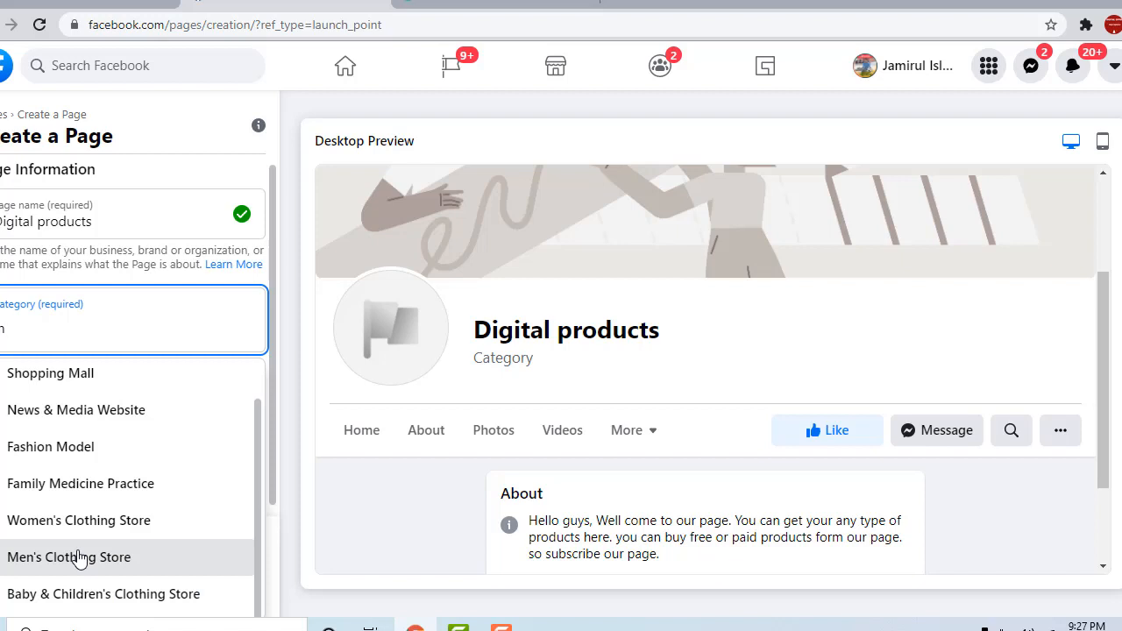
click(55, 593)
Add Women's Clothing Store as the second category by searching 'wo'
click(76, 349)
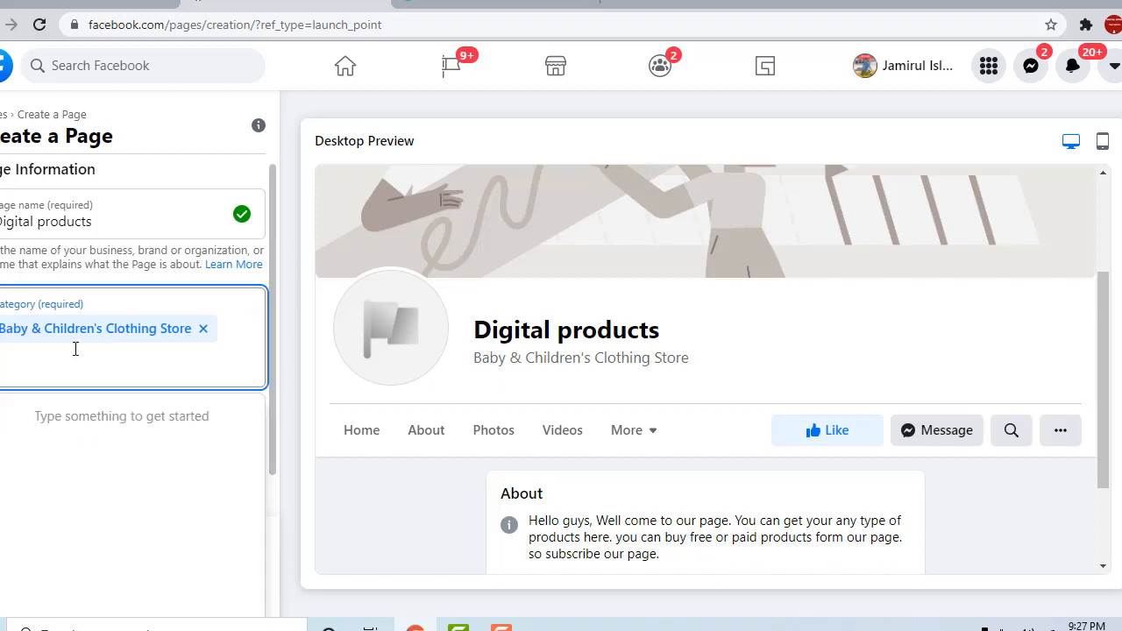
text(w)
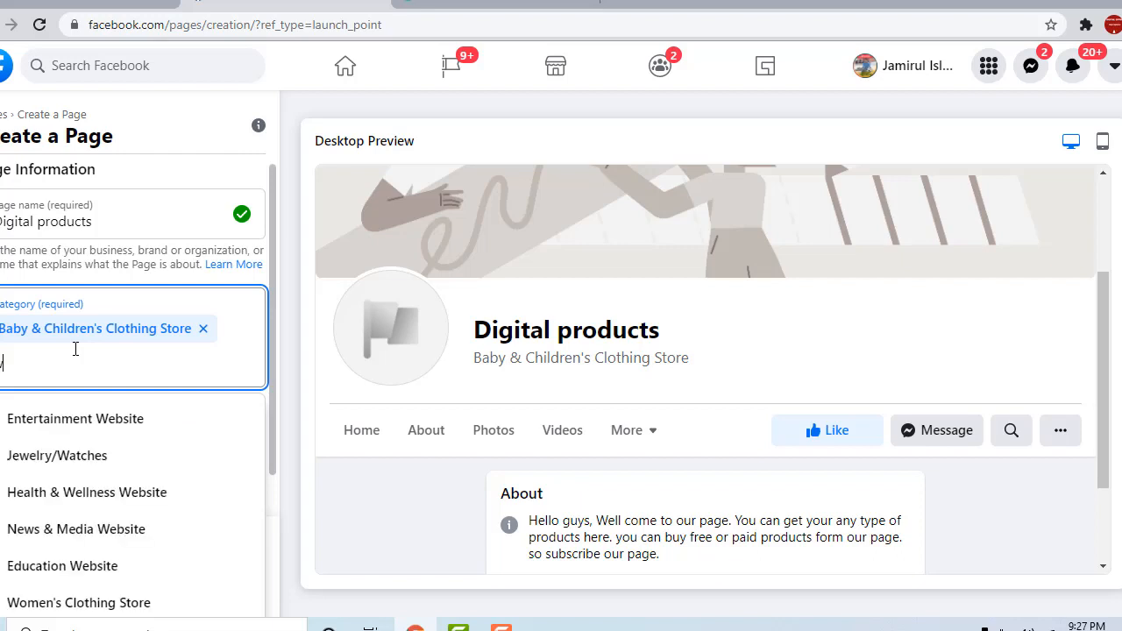
text(o)
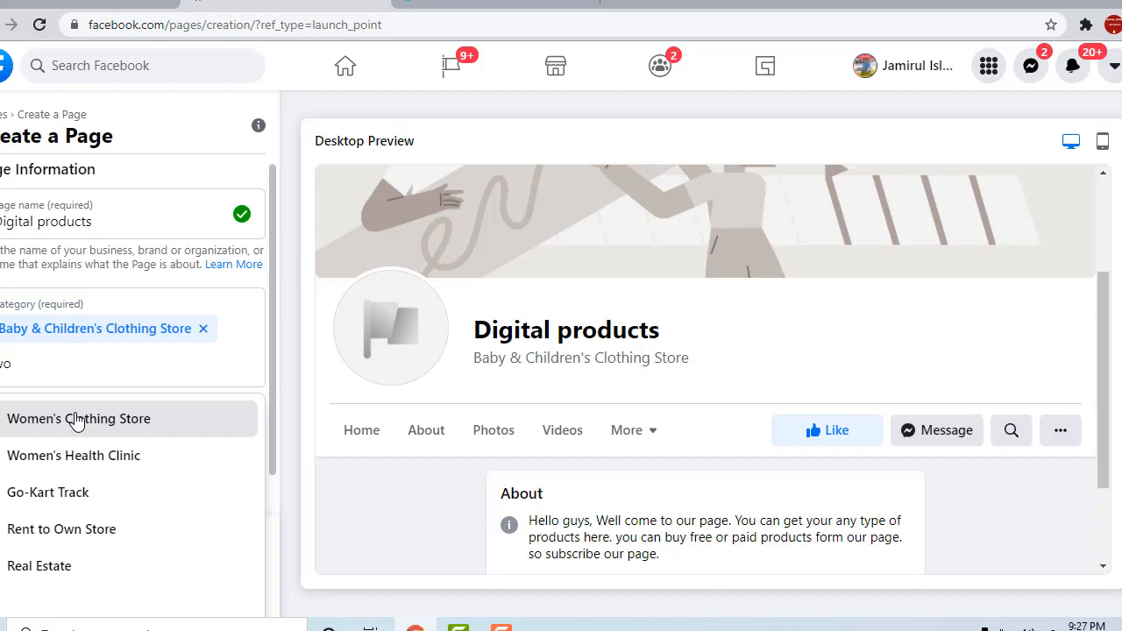
click(75, 418)
click(77, 408)
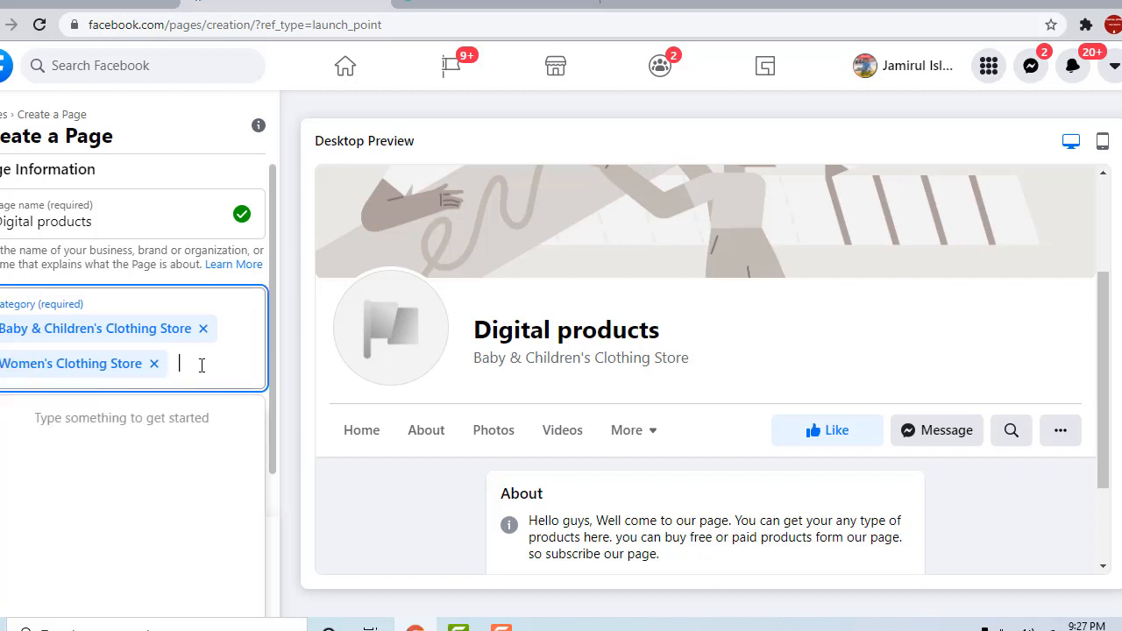
scroll(201, 366, down, 1)
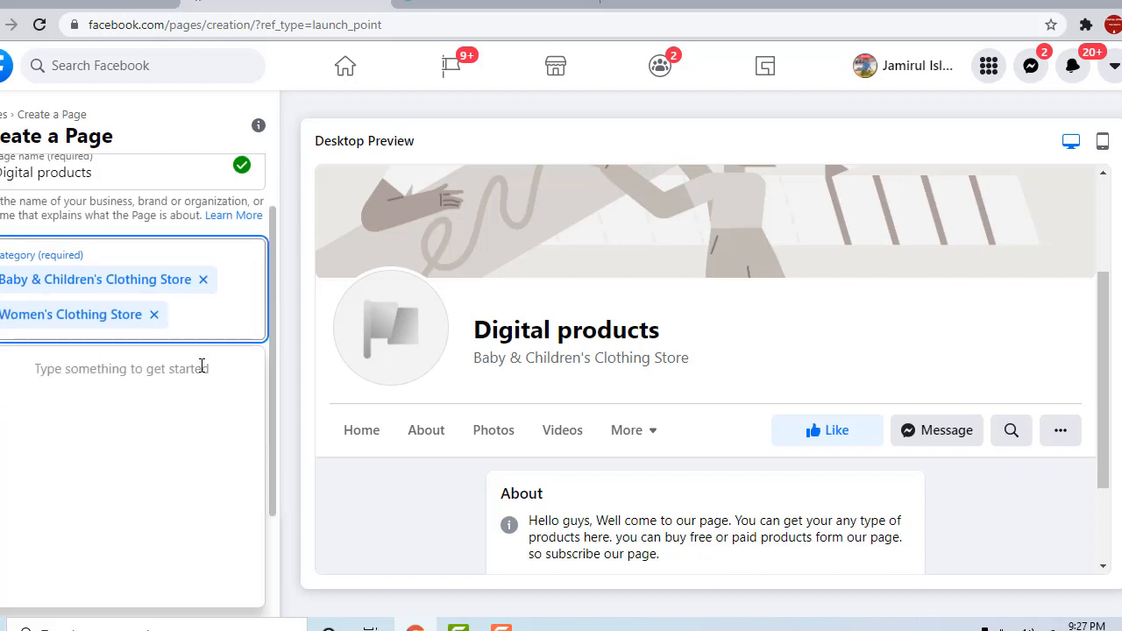
triple_click(222, 413)
click(222, 413)
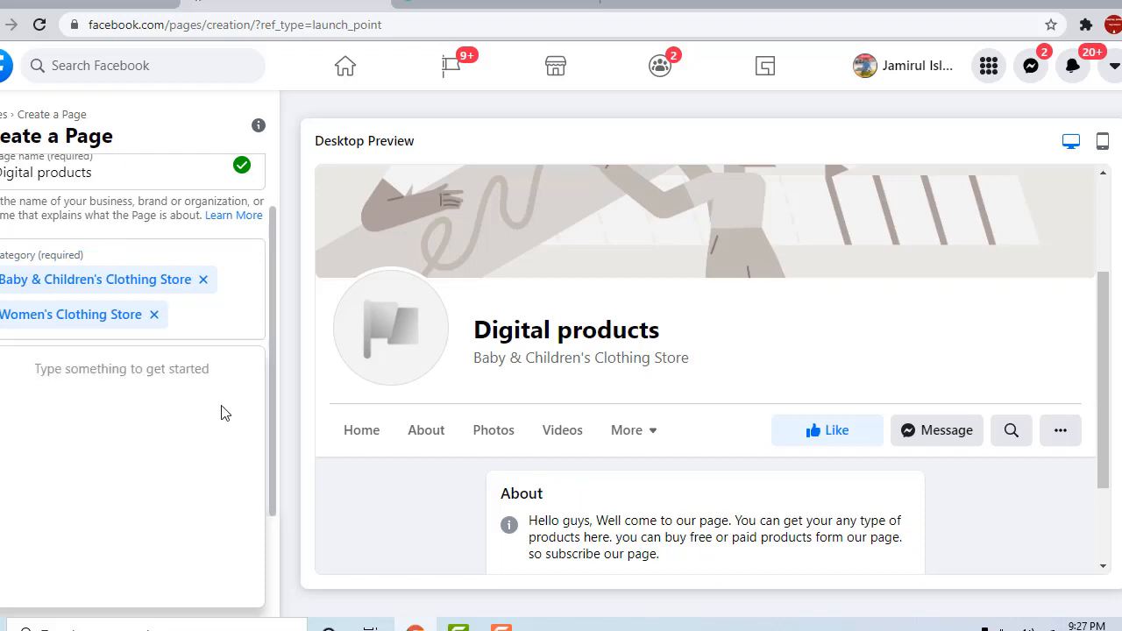
click(83, 136)
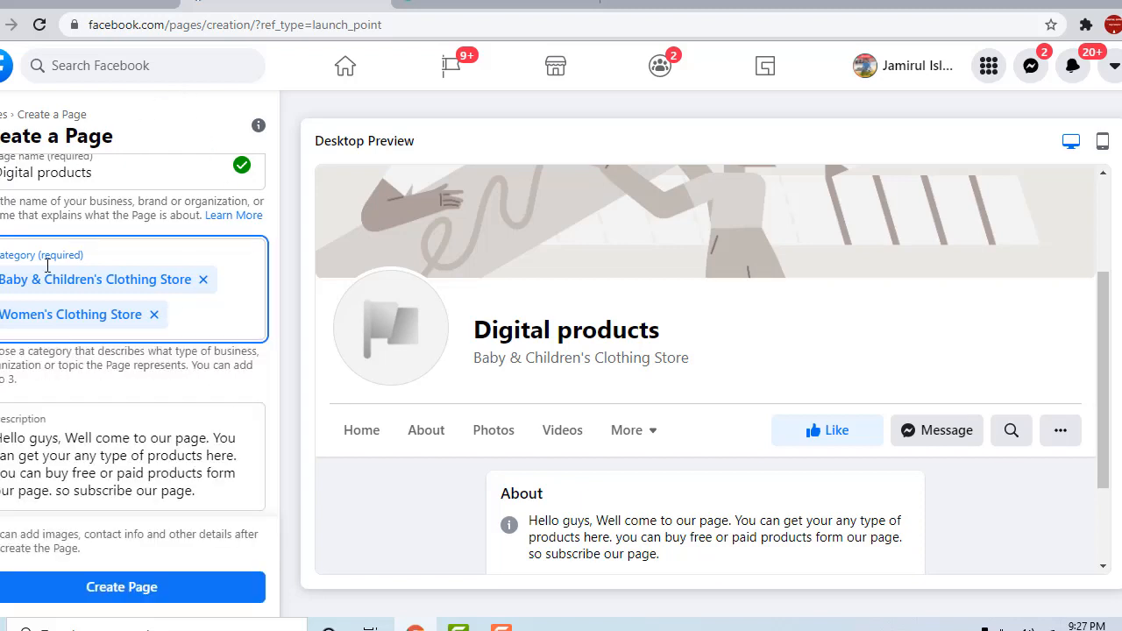
Add and then remove Men's Clothing Store, then add Shopping Mall as the third category
click(216, 329)
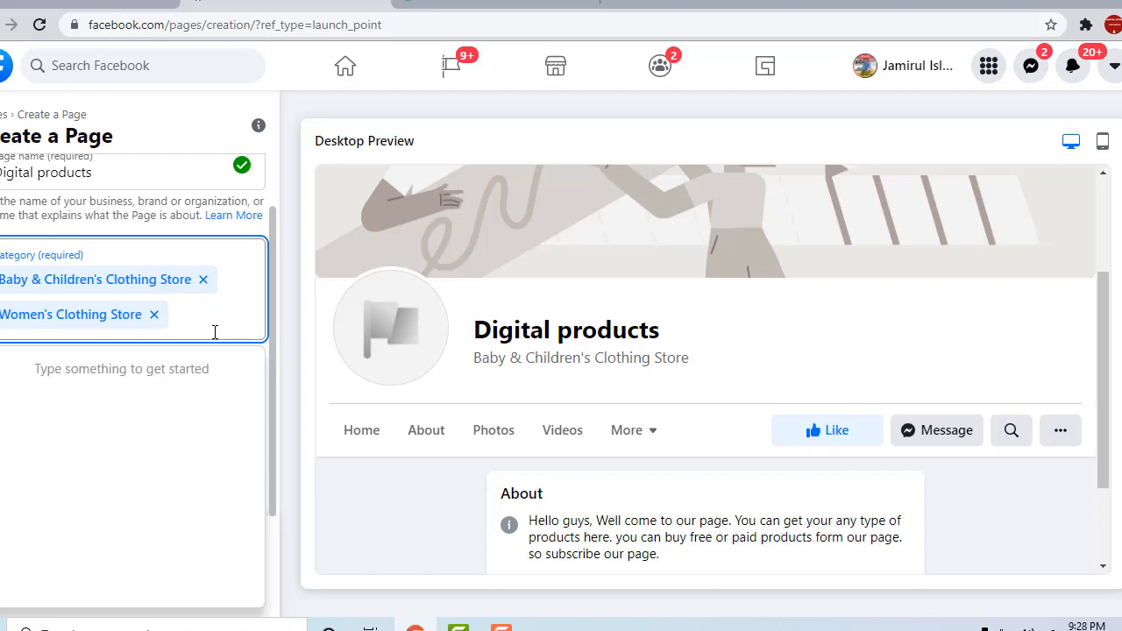
text(m)
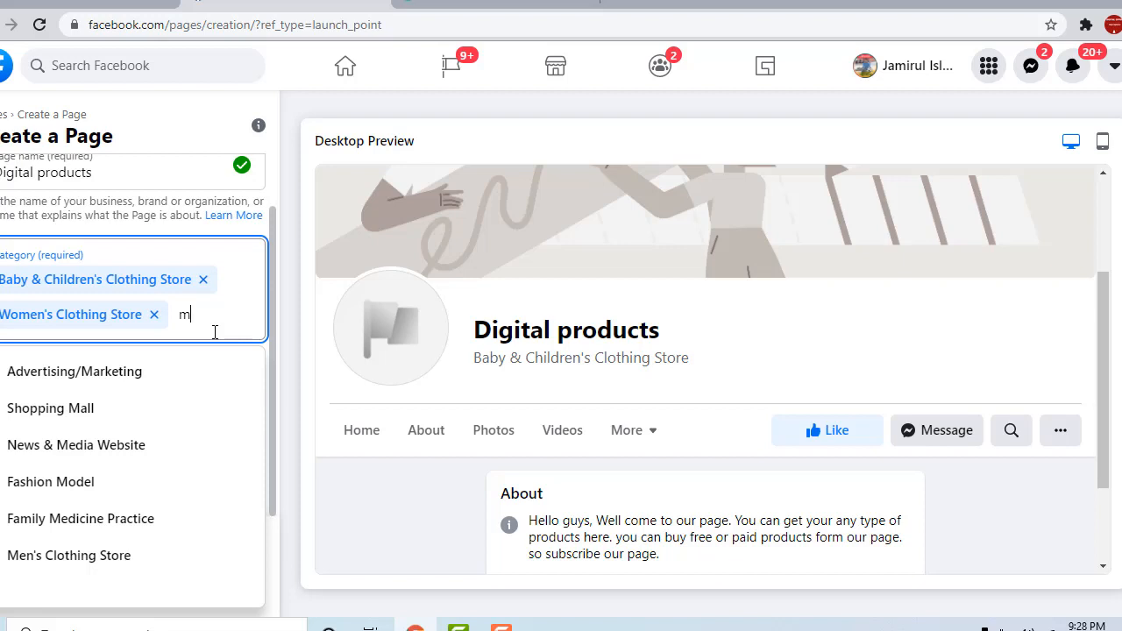
click(141, 566)
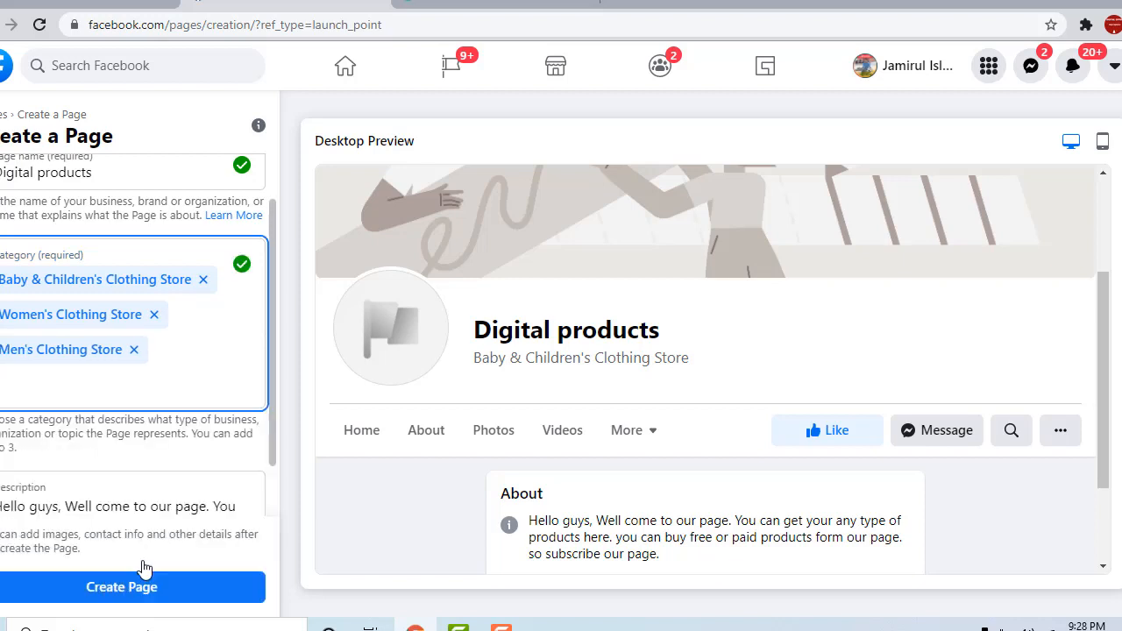
click(137, 356)
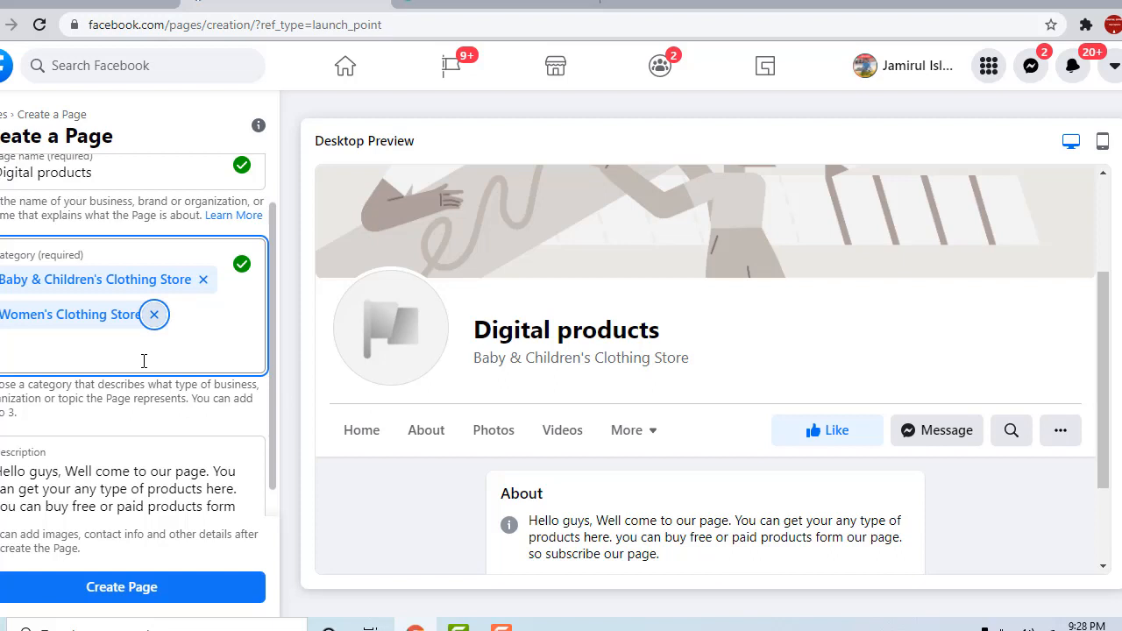
click(144, 362)
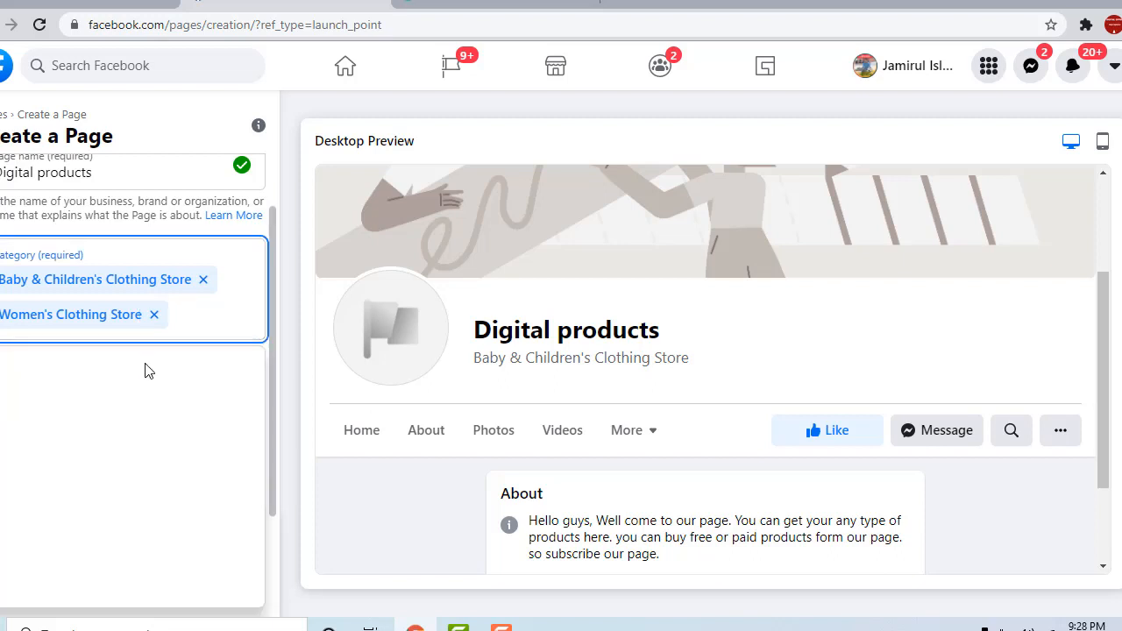
text(sho)
key(BackSpace)
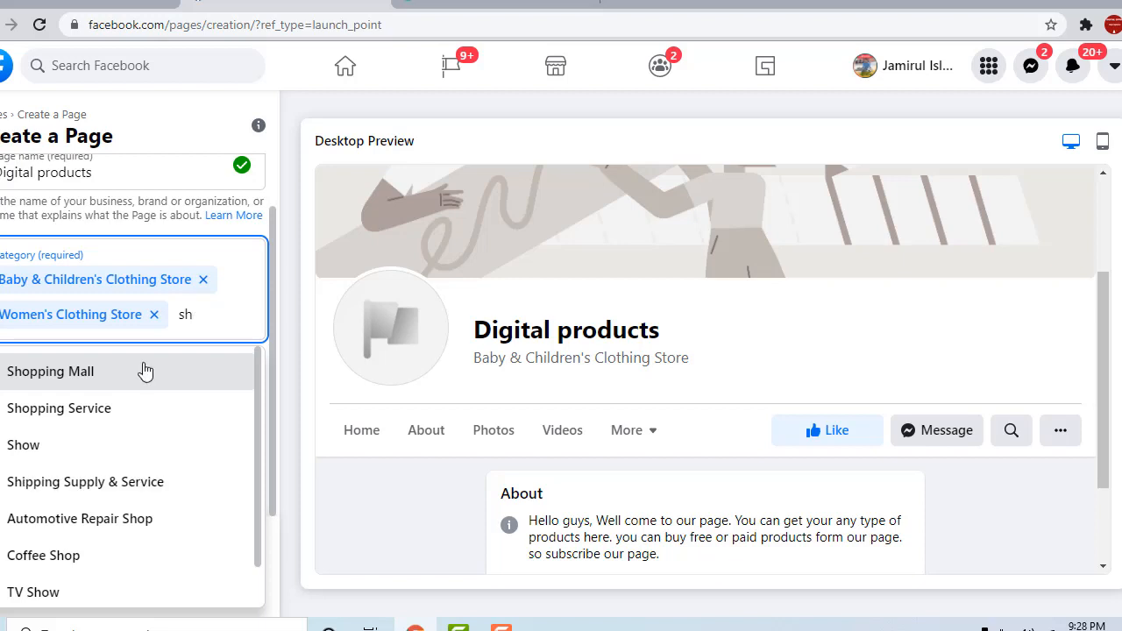
click(145, 371)
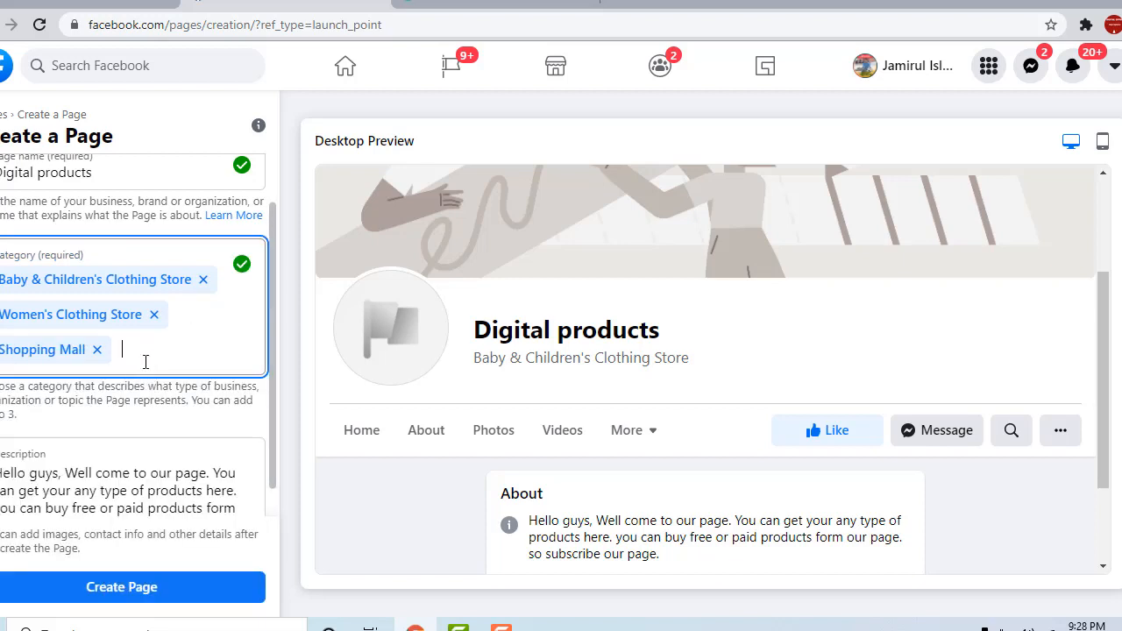
Review the Digital products page in Desktop Preview, switch to Mobile Preview, then return to desktop
scroll(666, 342, down, 2)
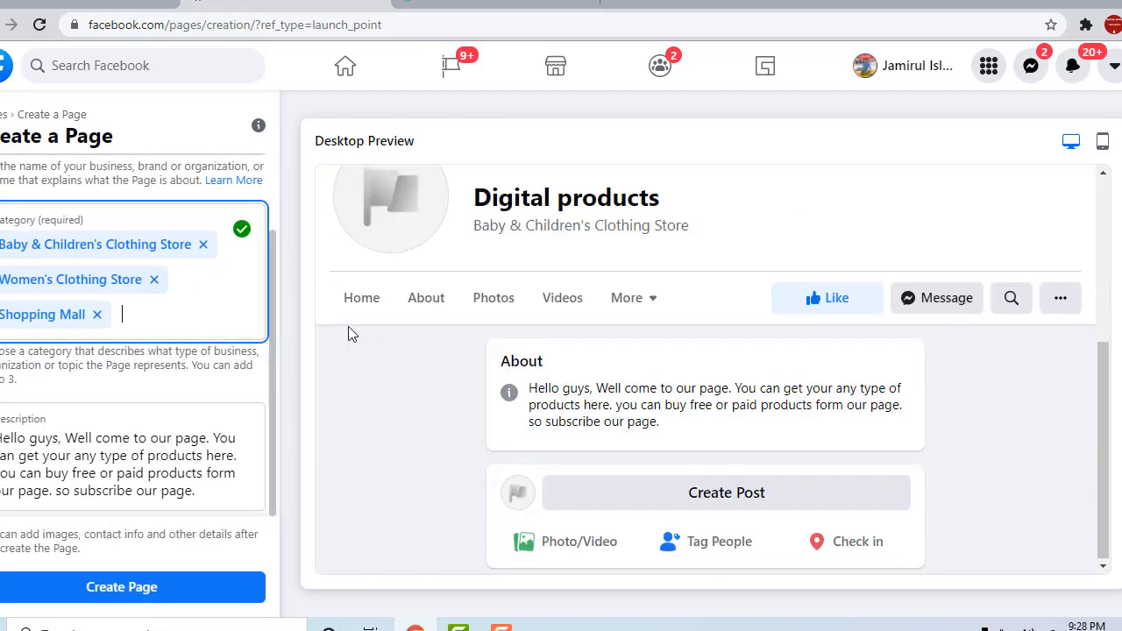
scroll(120, 313, up, 2)
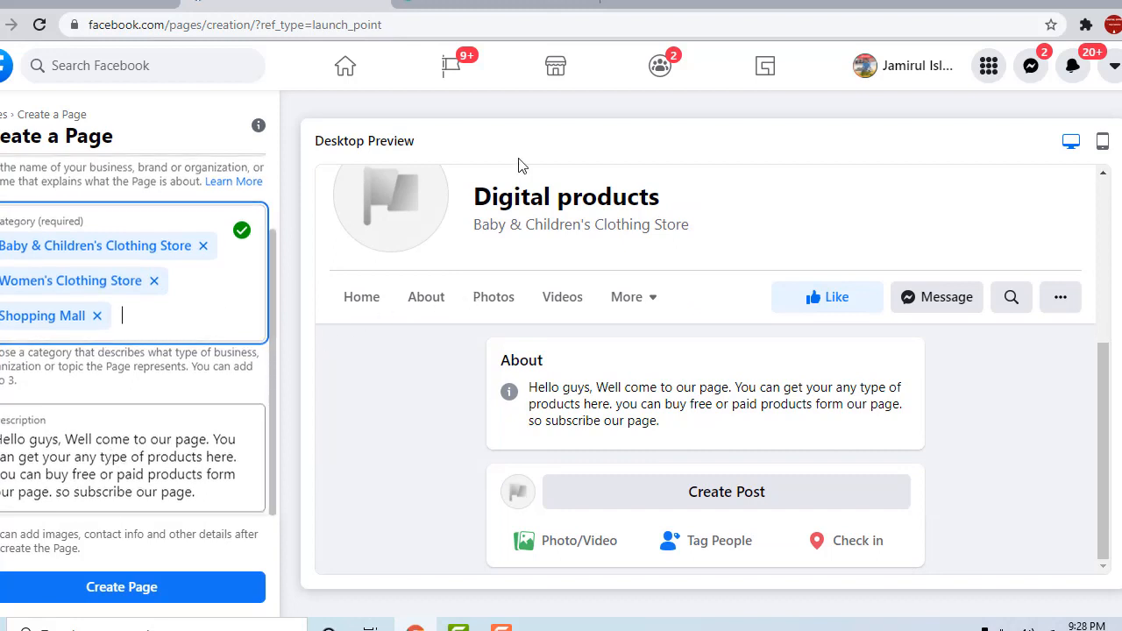
scroll(492, 216, up, 1)
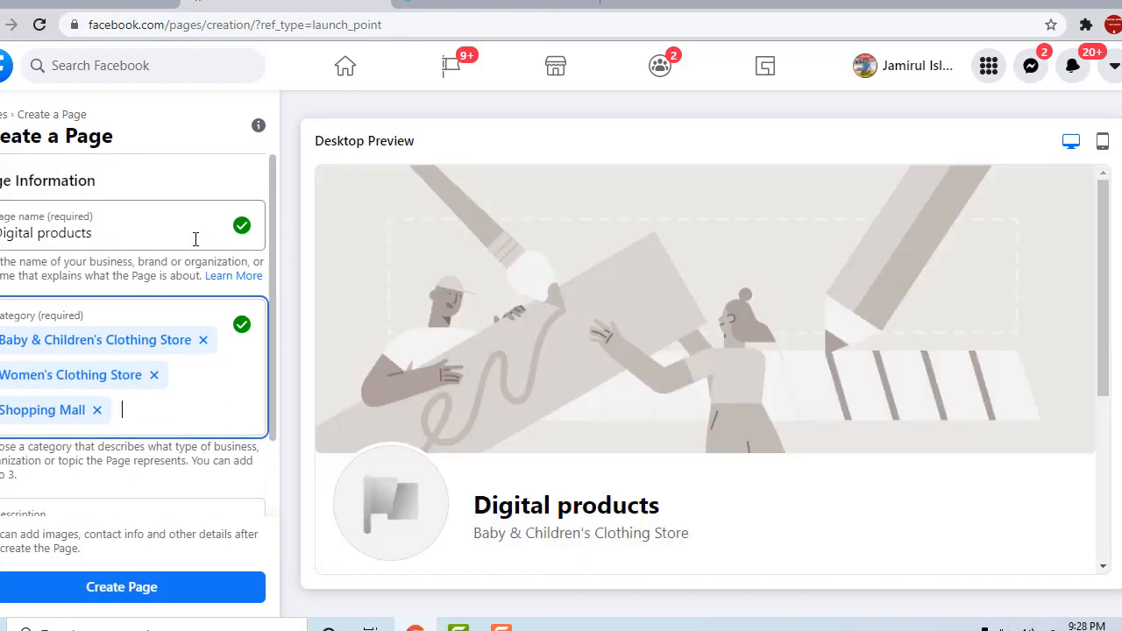
scroll(200, 225, down, 1)
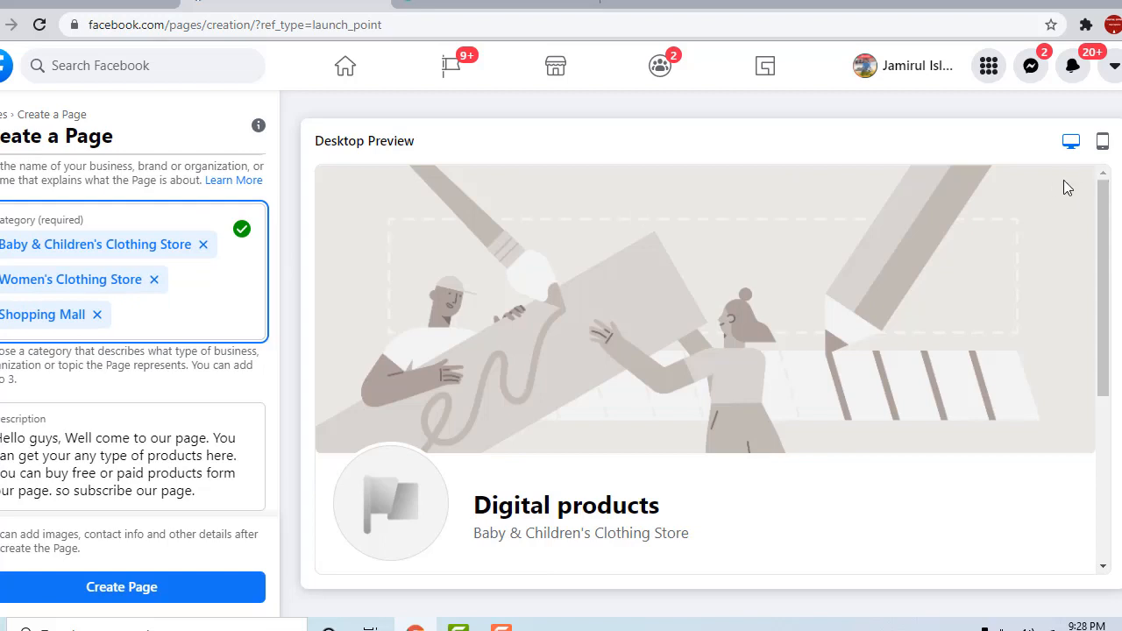
click(1102, 142)
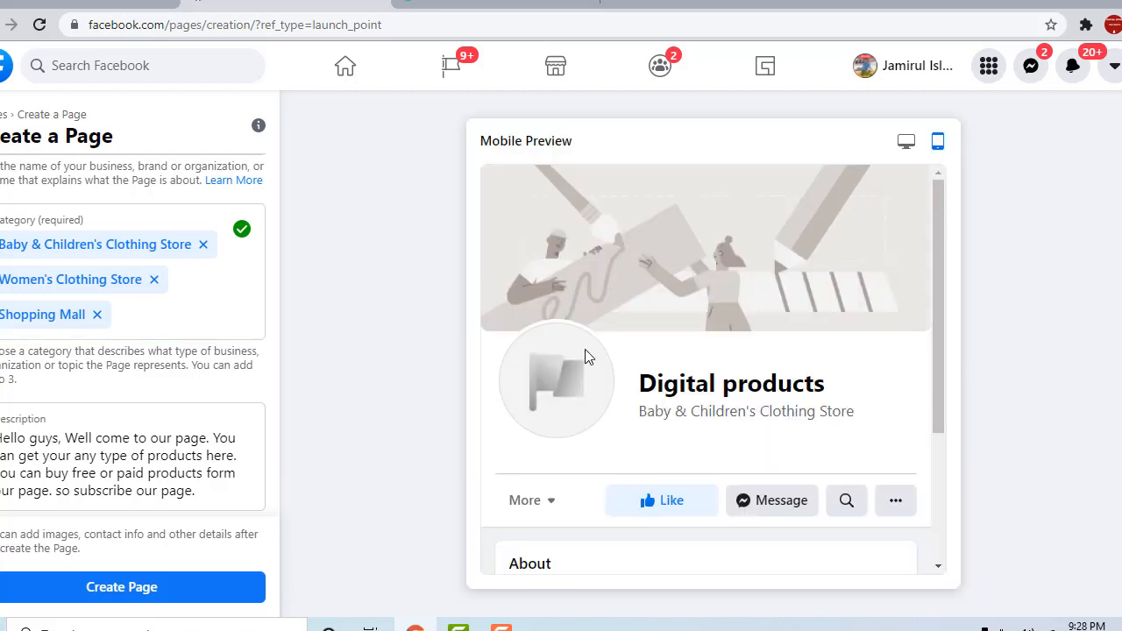
scroll(585, 356, down, 3)
scroll(806, 353, up, 5)
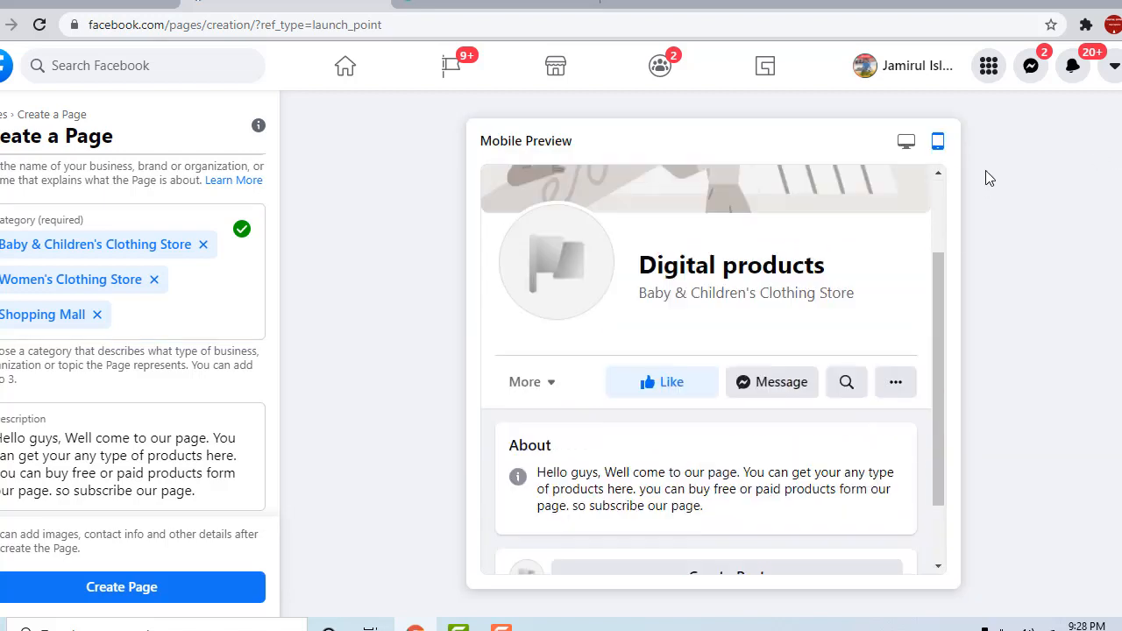
click(907, 151)
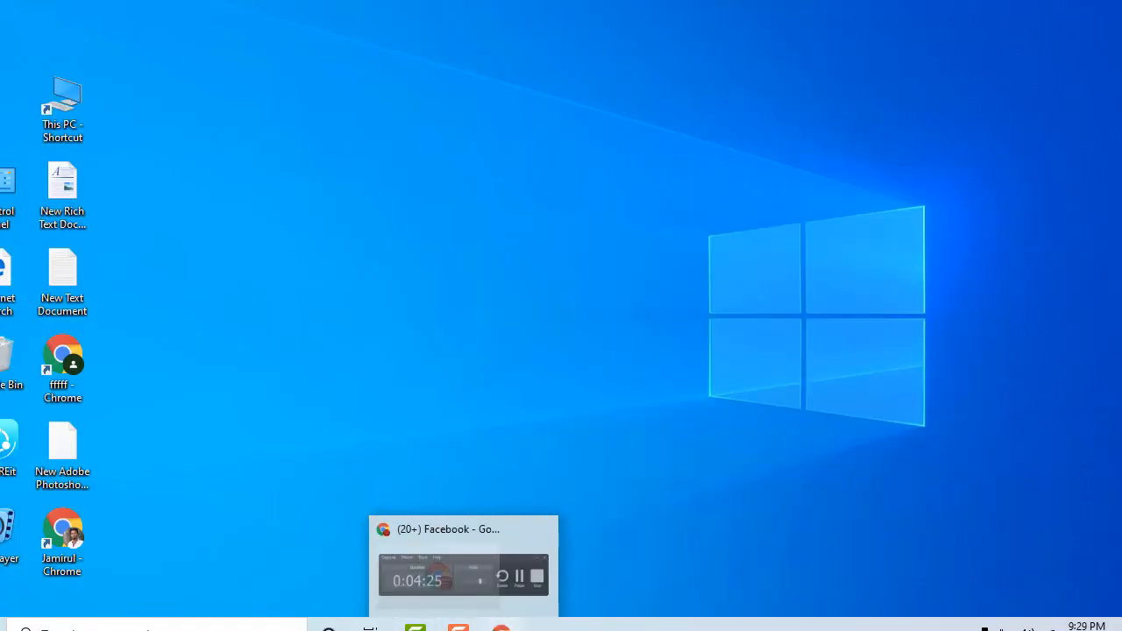
Restore Chrome and scroll the Set Up Your Page form down to the profile and cover photo section
click(501, 627)
click(85, 2)
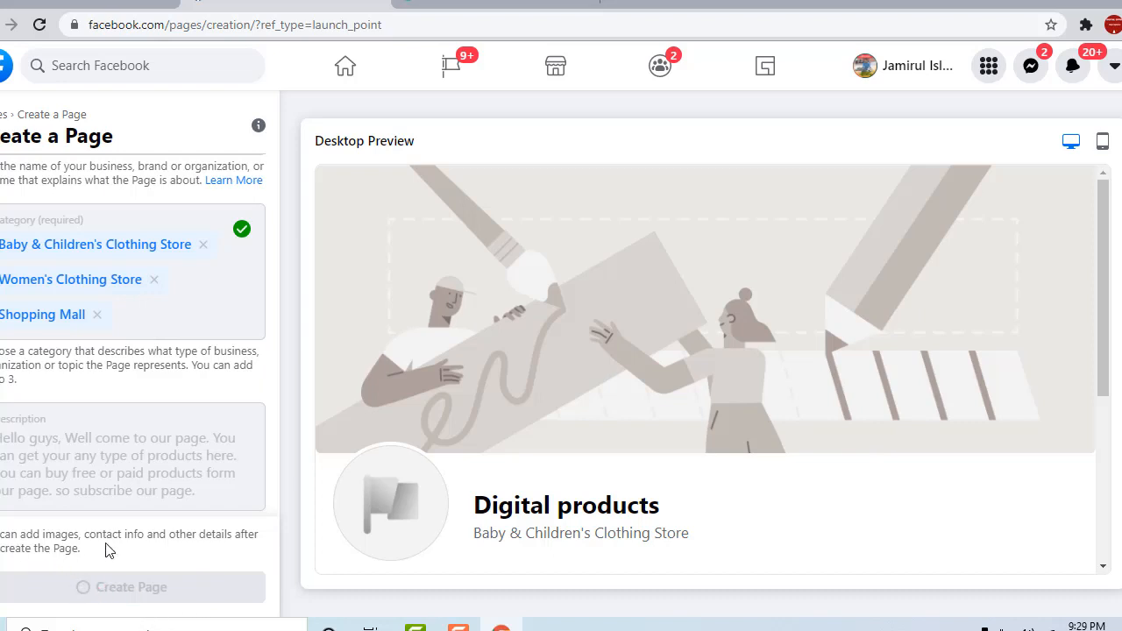
scroll(147, 429, down, 4)
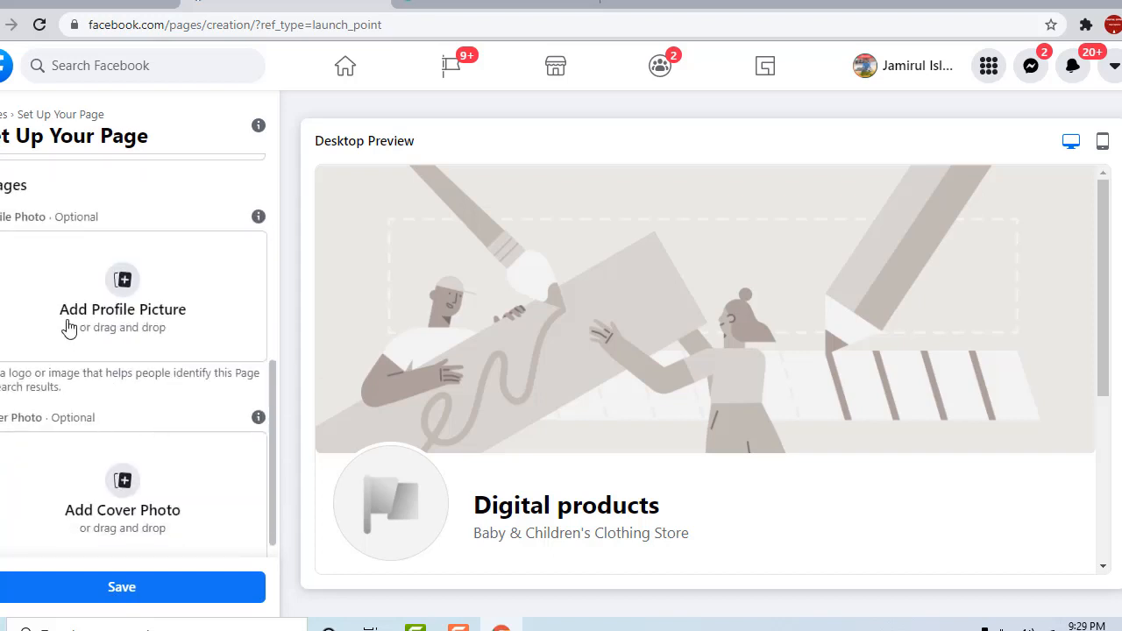
scroll(228, 307, up, 3)
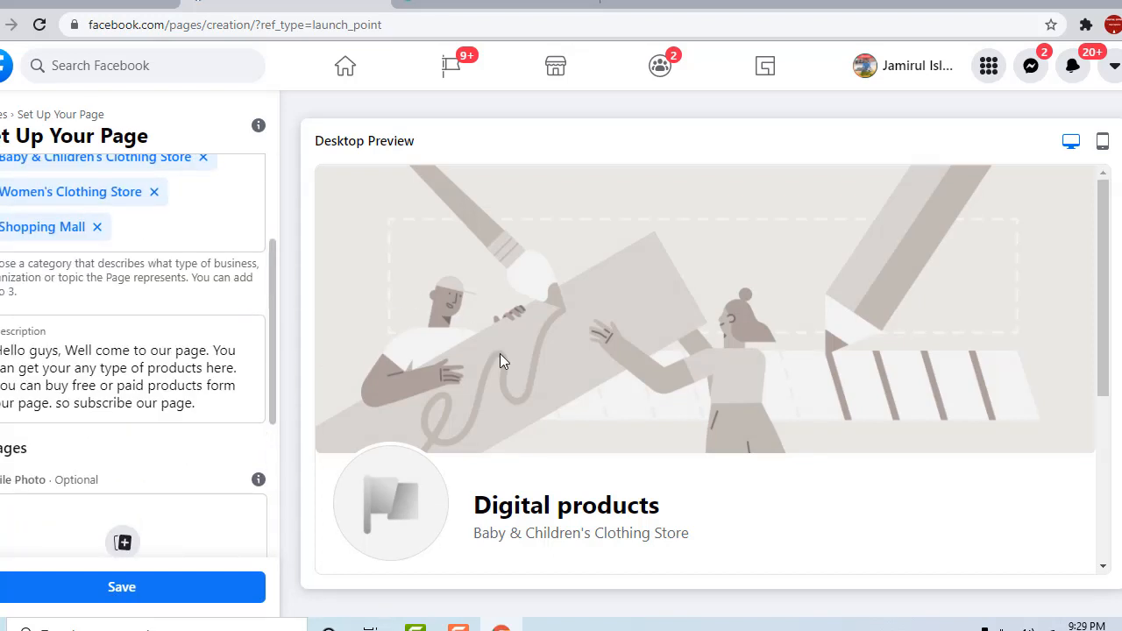
scroll(330, 326, down, 2)
scroll(175, 300, down, 2)
scroll(173, 301, down, 2)
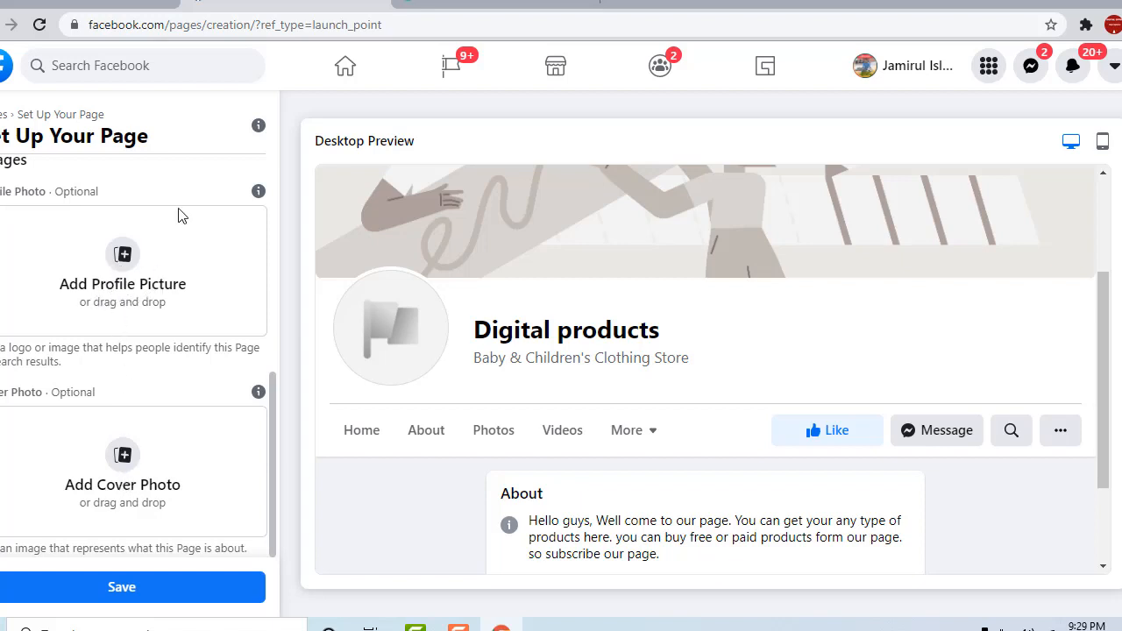
Open a new tab and switch to another Chrome profile's window, focusing its address bar
click(618, 4)
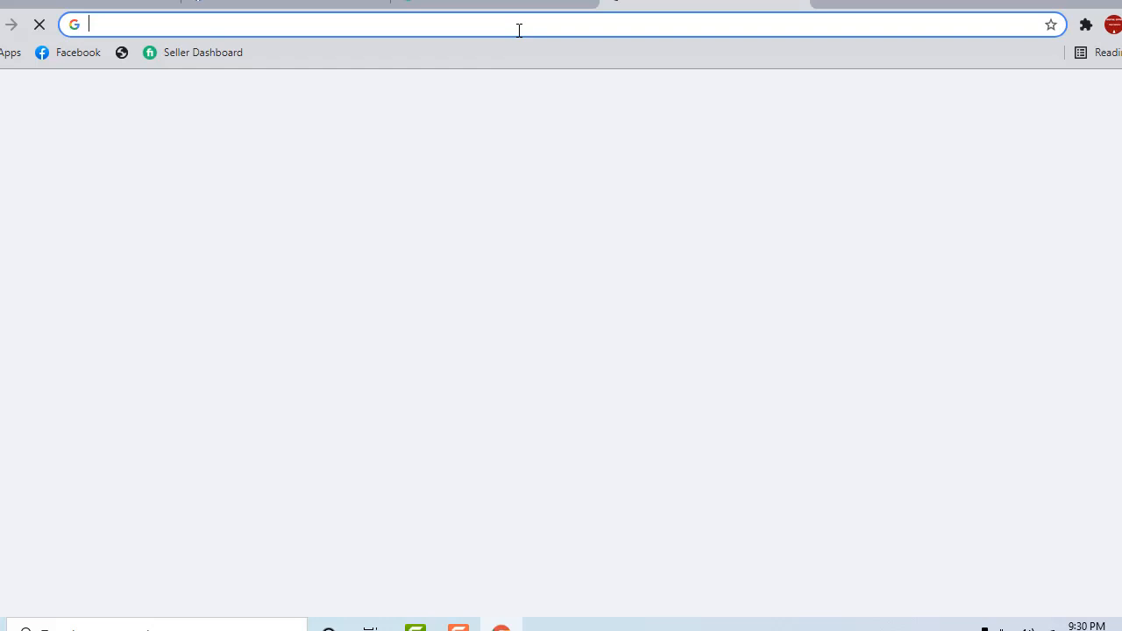
text(can)
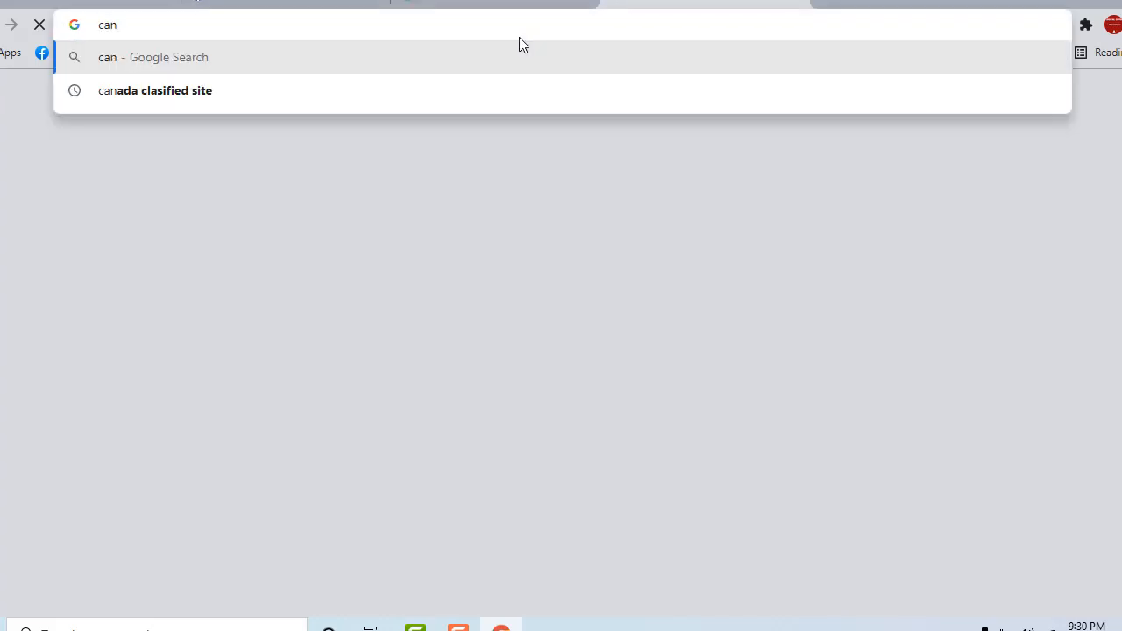
key(Escape)
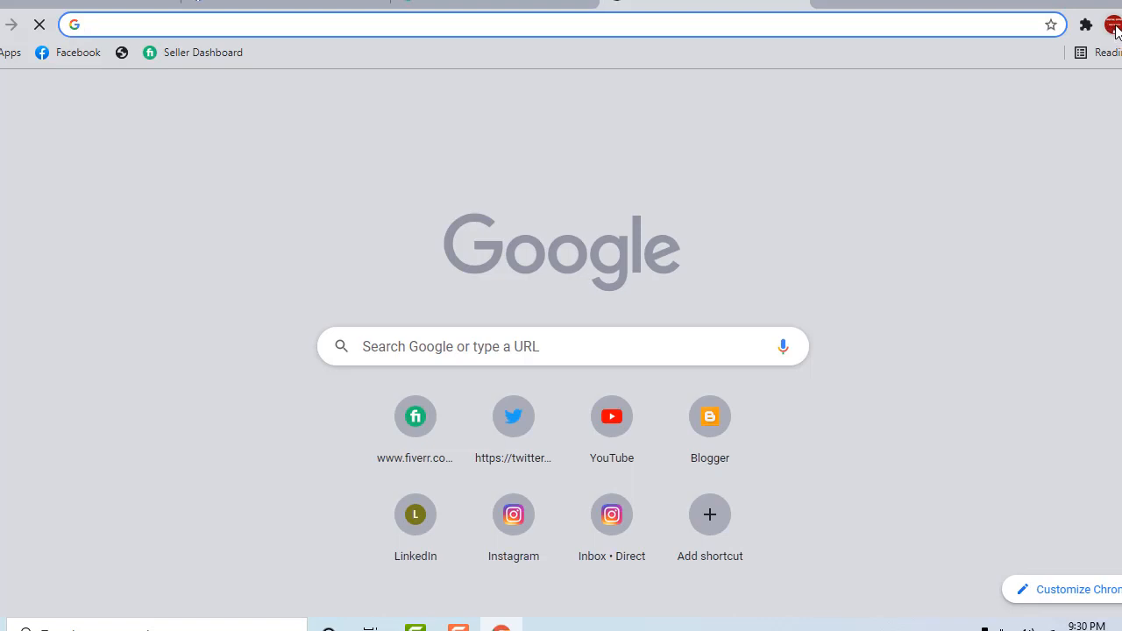
click(1114, 27)
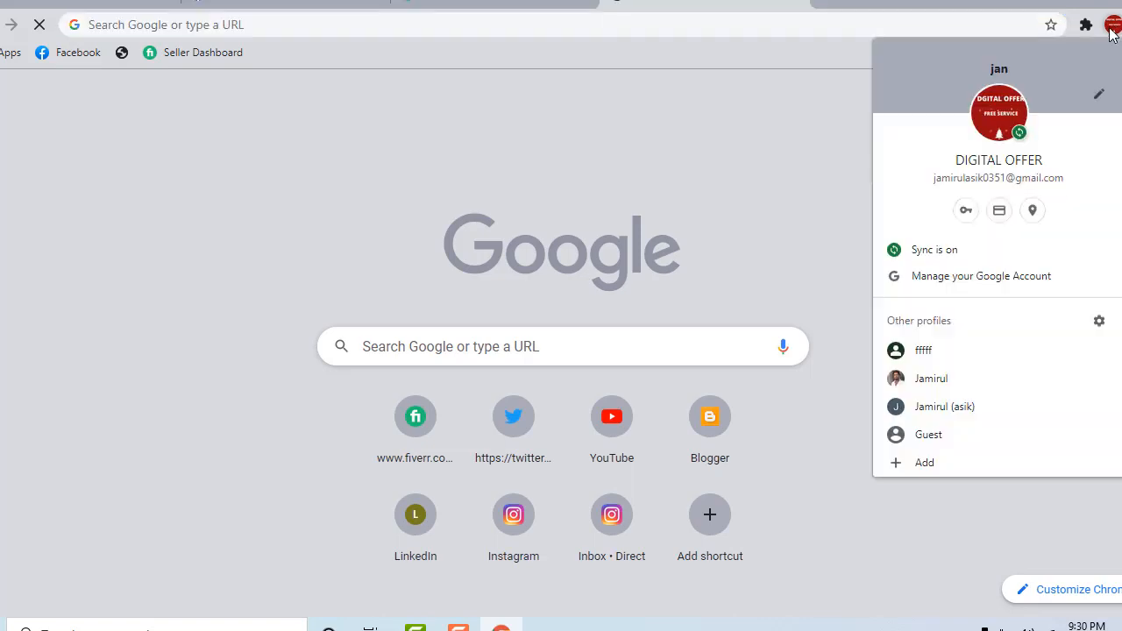
click(903, 384)
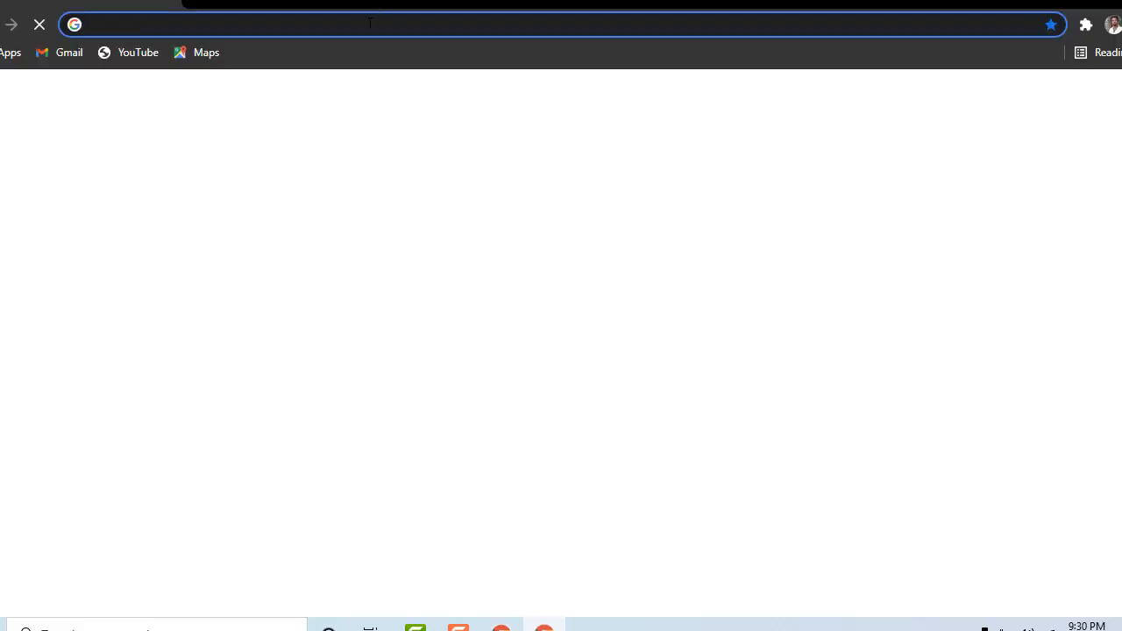
click(370, 29)
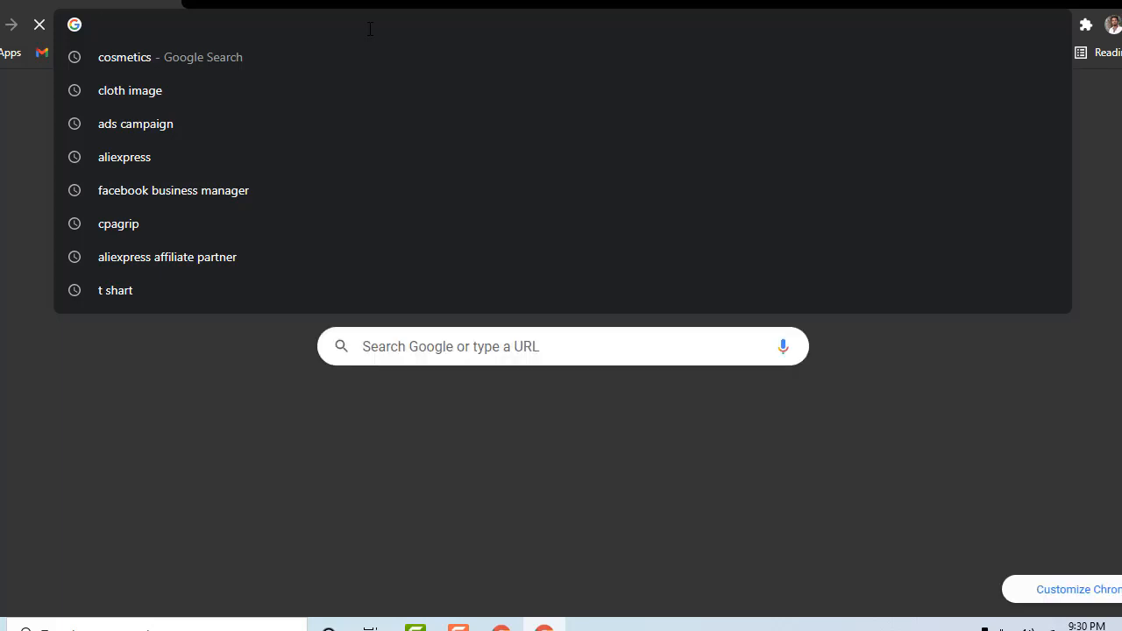
Go to Canva's all-designs page via 'can' and open the list of design types
text(canva.com/folder/all-designs)
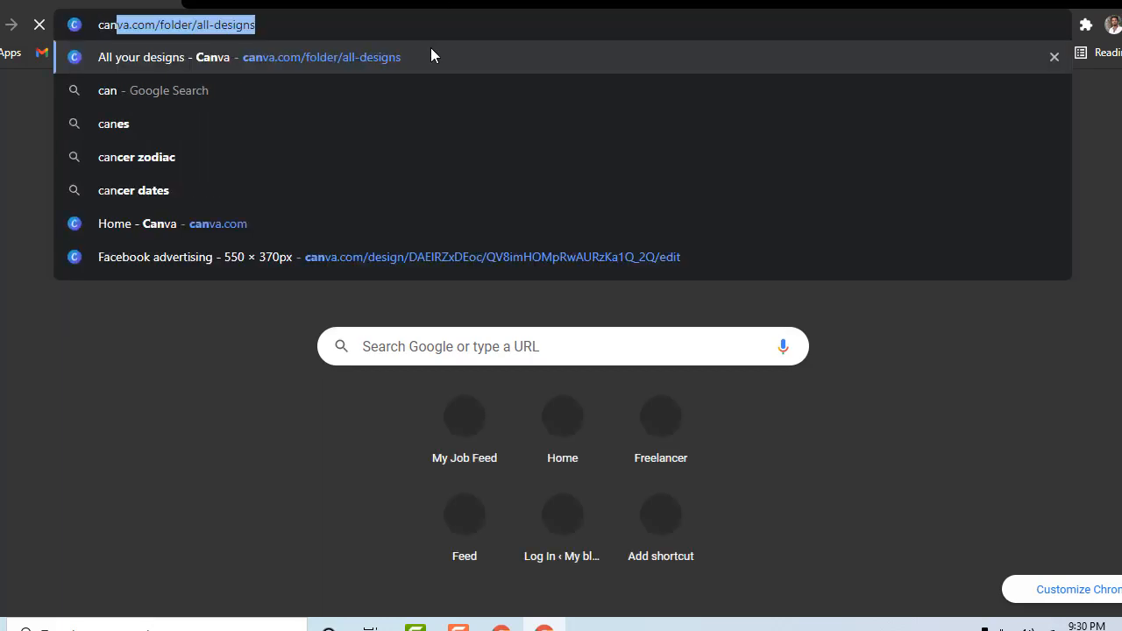
click(430, 49)
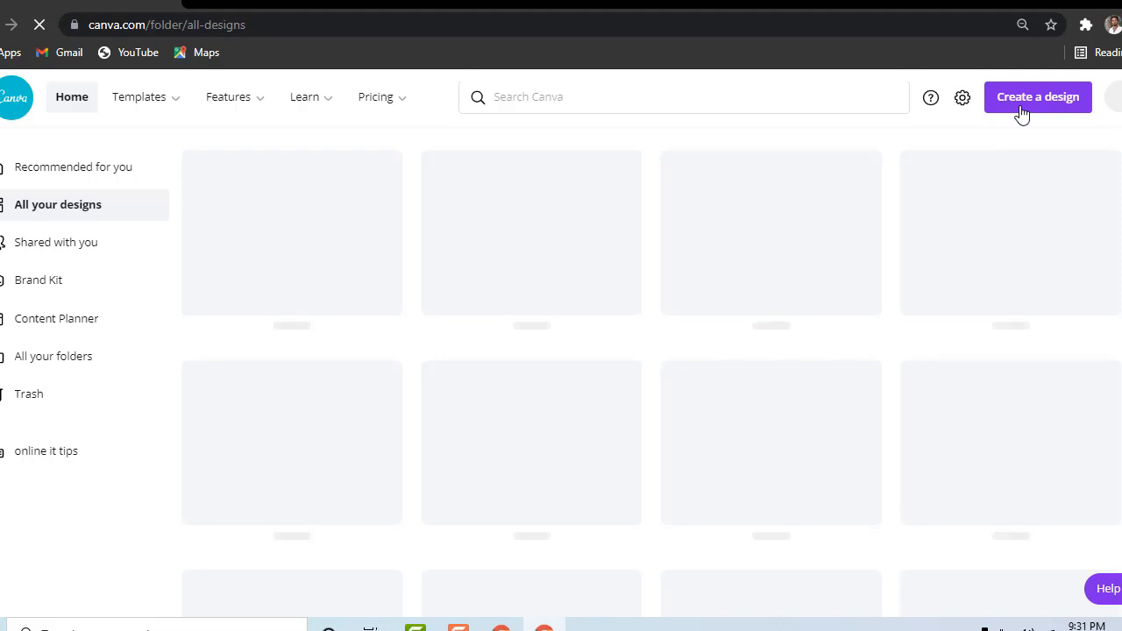
click(1022, 114)
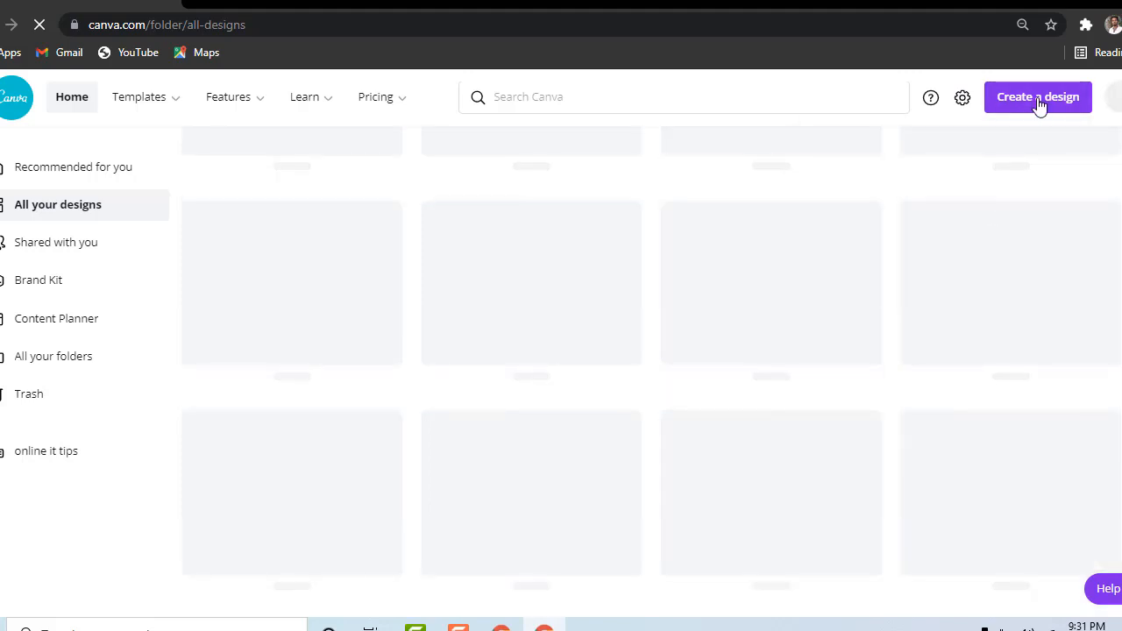
click(1039, 101)
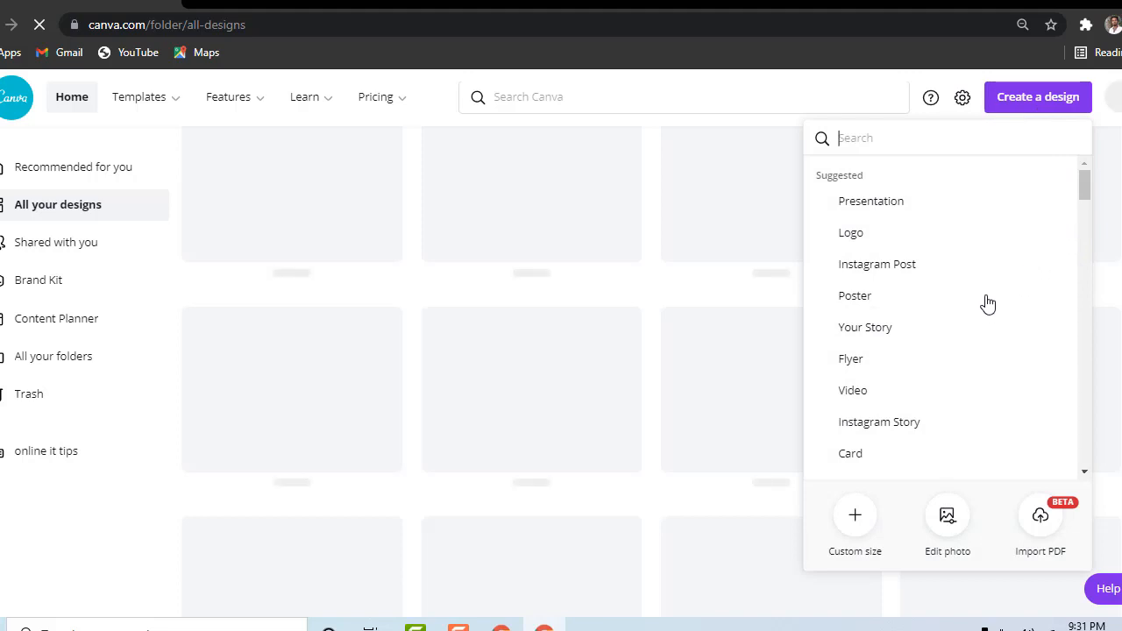
Browse the Canva design types list, then switch to the other Chrome window
drag(1082, 194, 1084, 256)
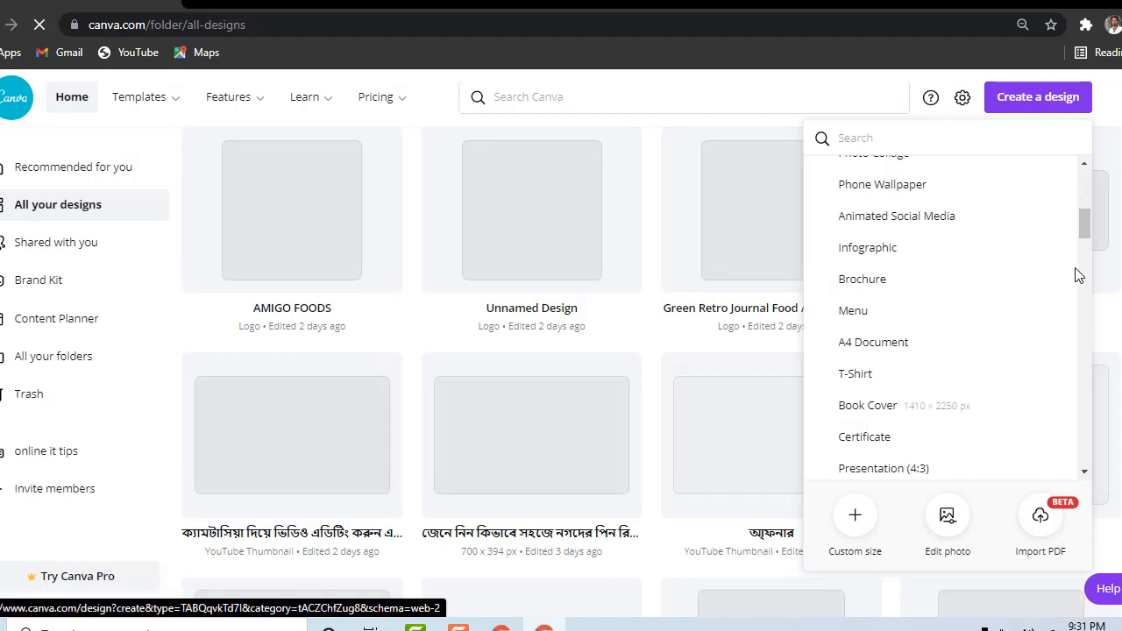
scroll(1069, 393, down, 10)
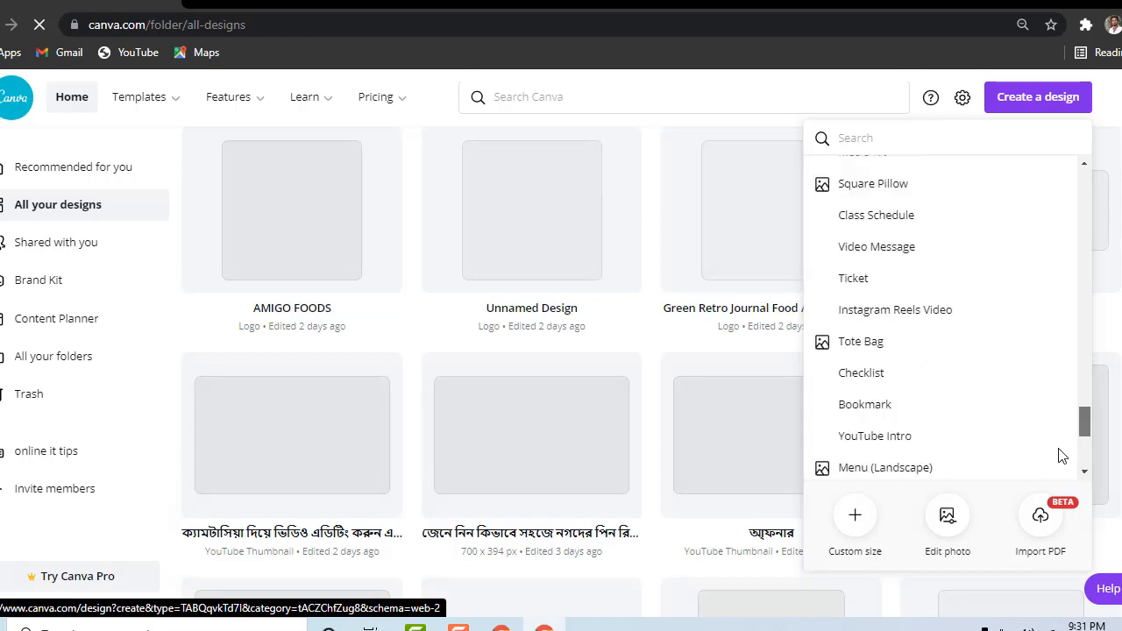
scroll(1059, 463, down, 3)
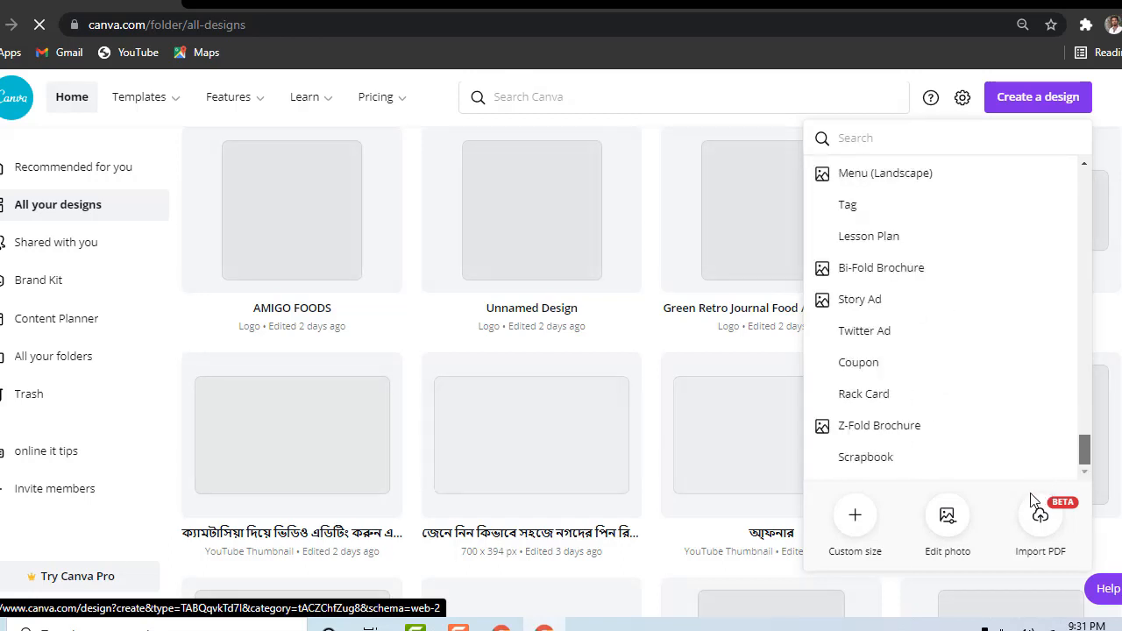
scroll(964, 316, up, 5)
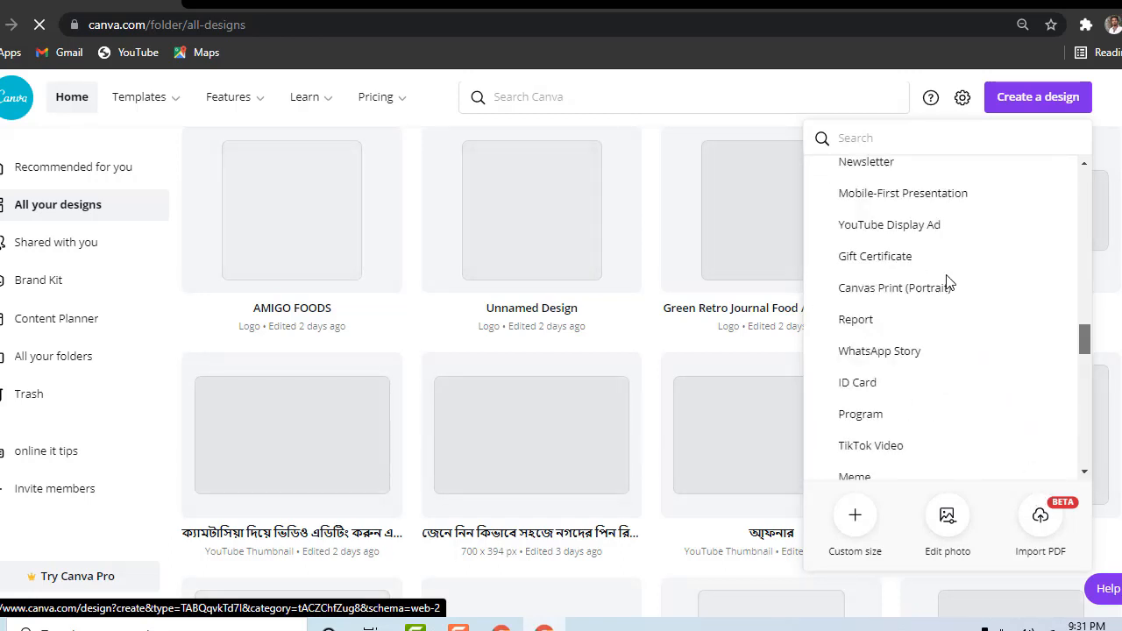
scroll(945, 282, up, 3)
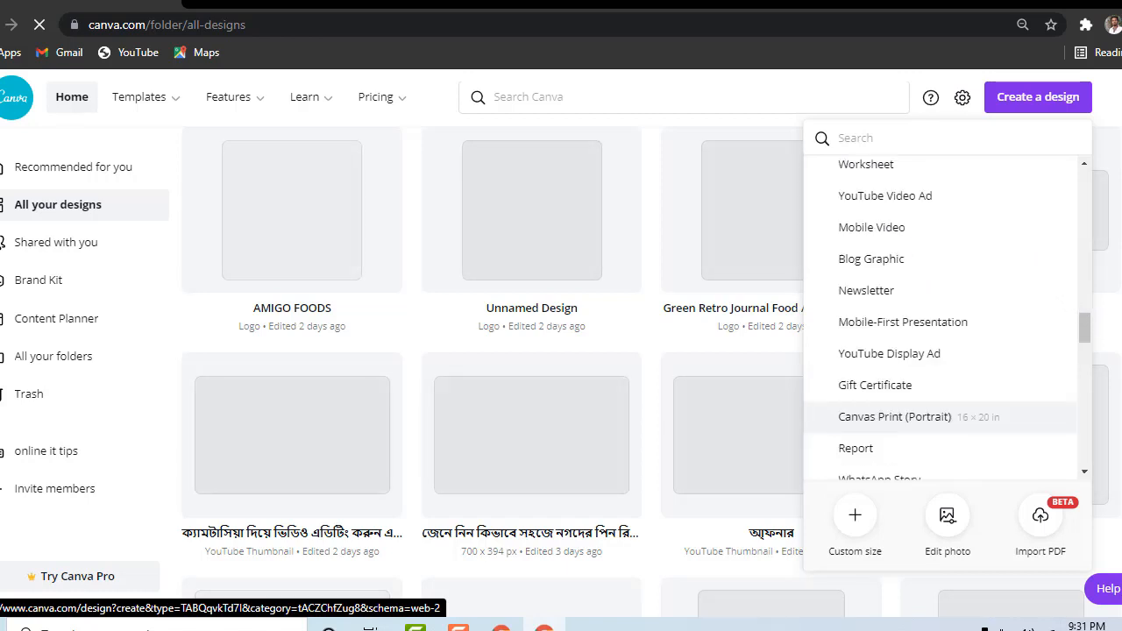
scroll(1040, 253, up, 3)
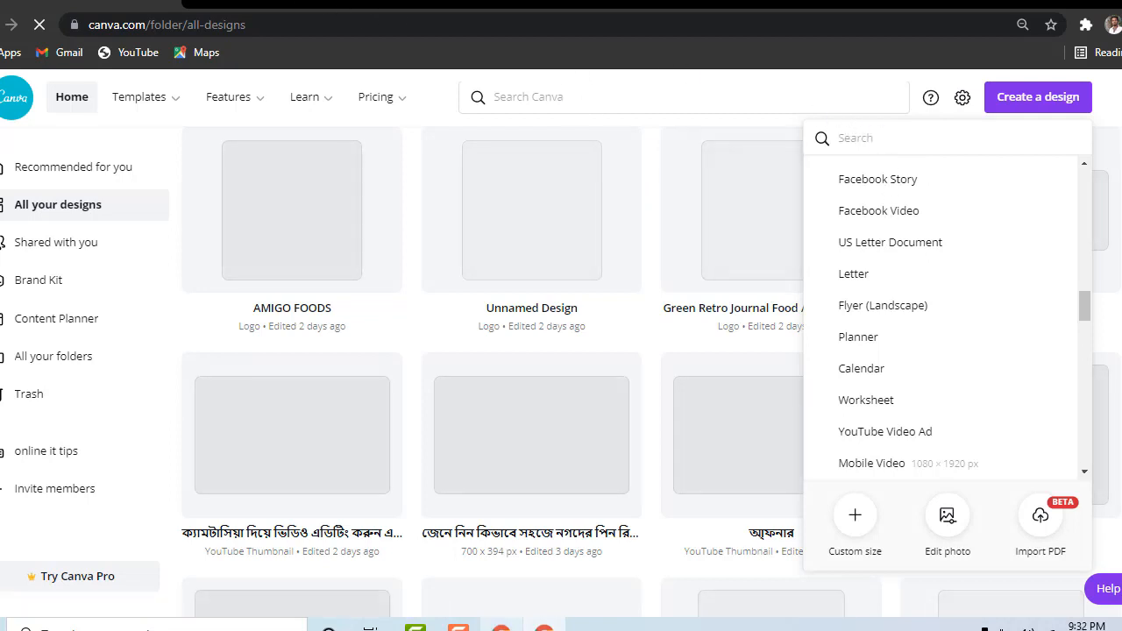
click(501, 628)
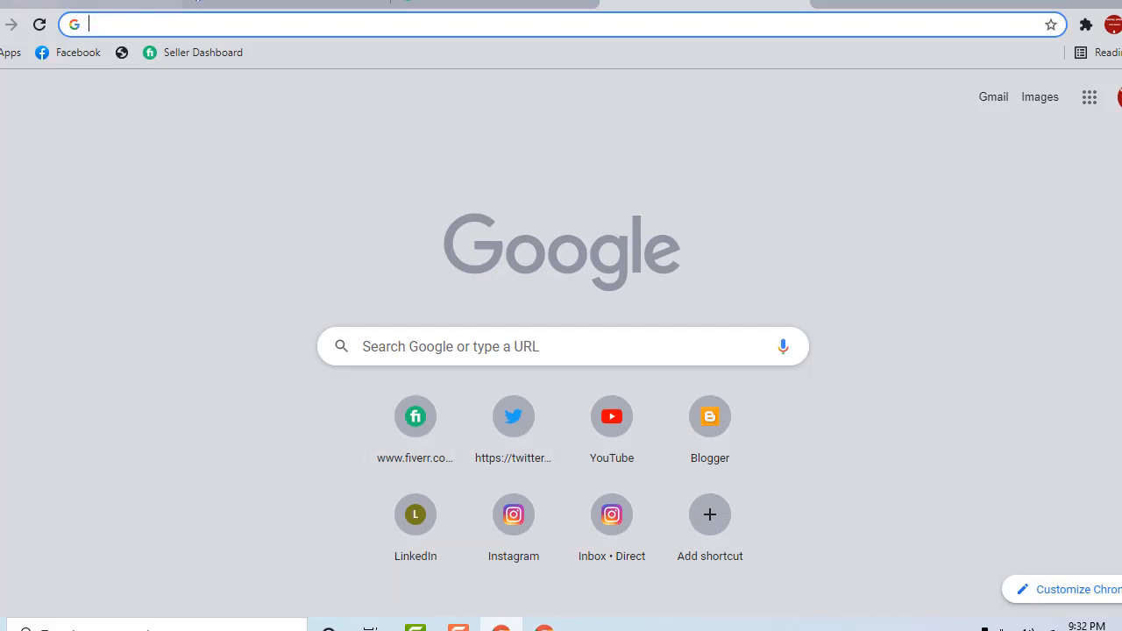
Switch to the Facebook tab with the Digital products page setup
click(89, 3)
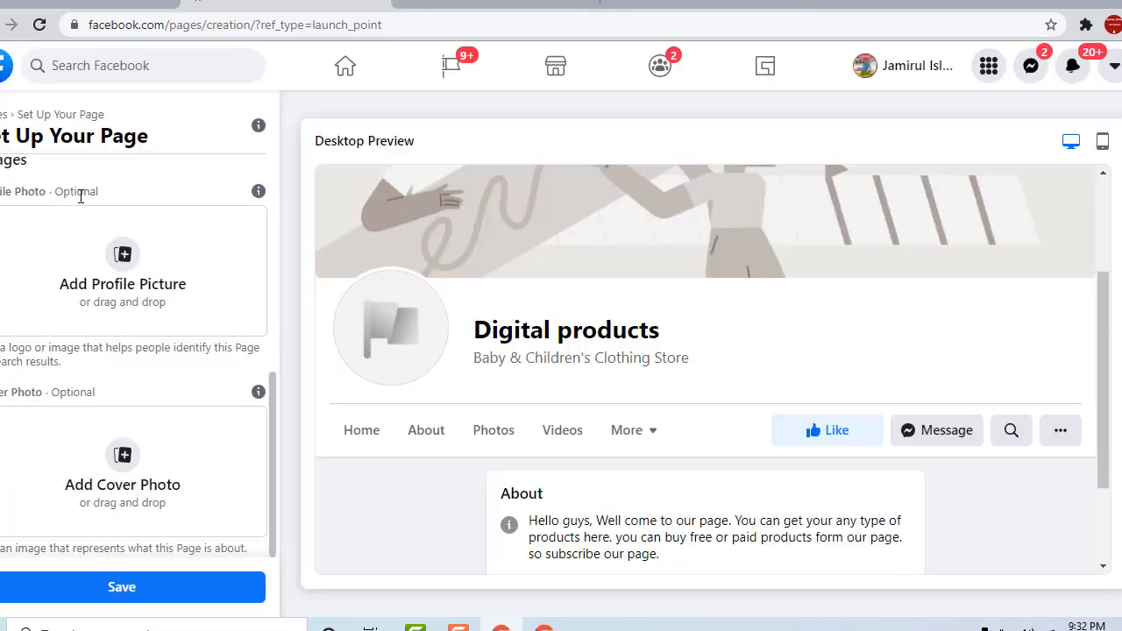
click(124, 259)
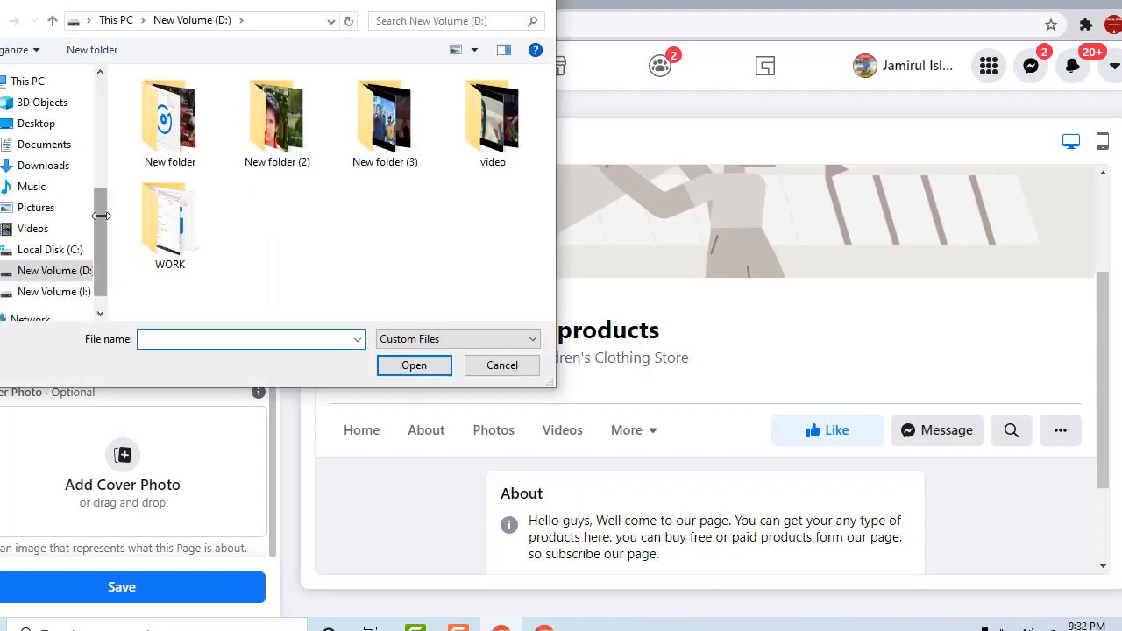
click(45, 215)
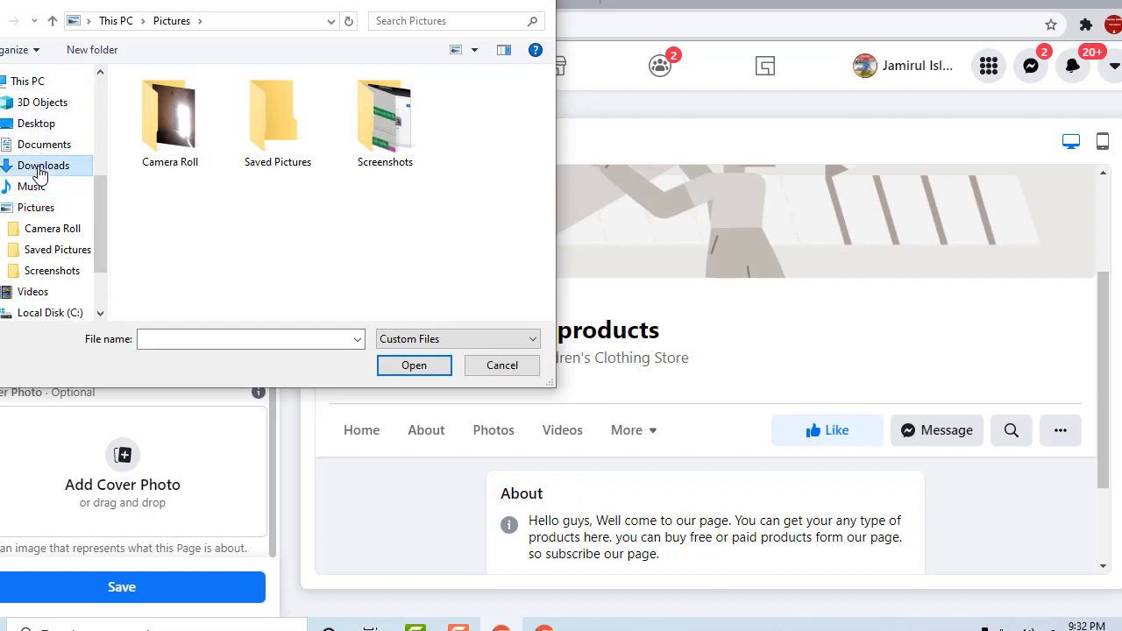
click(38, 170)
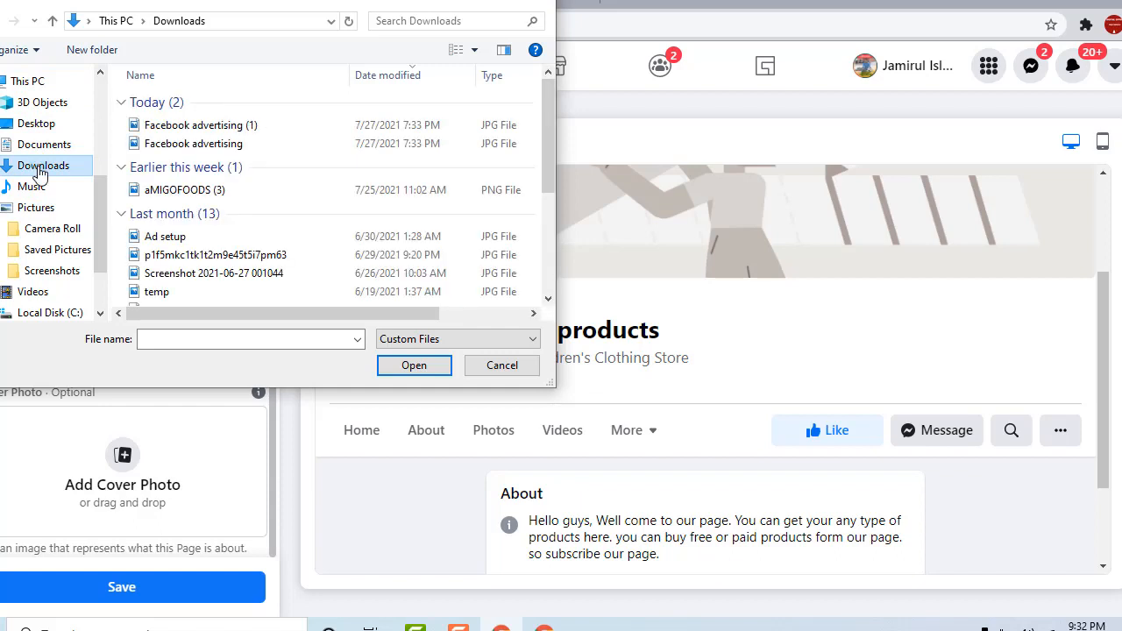
scroll(216, 166, down, 1)
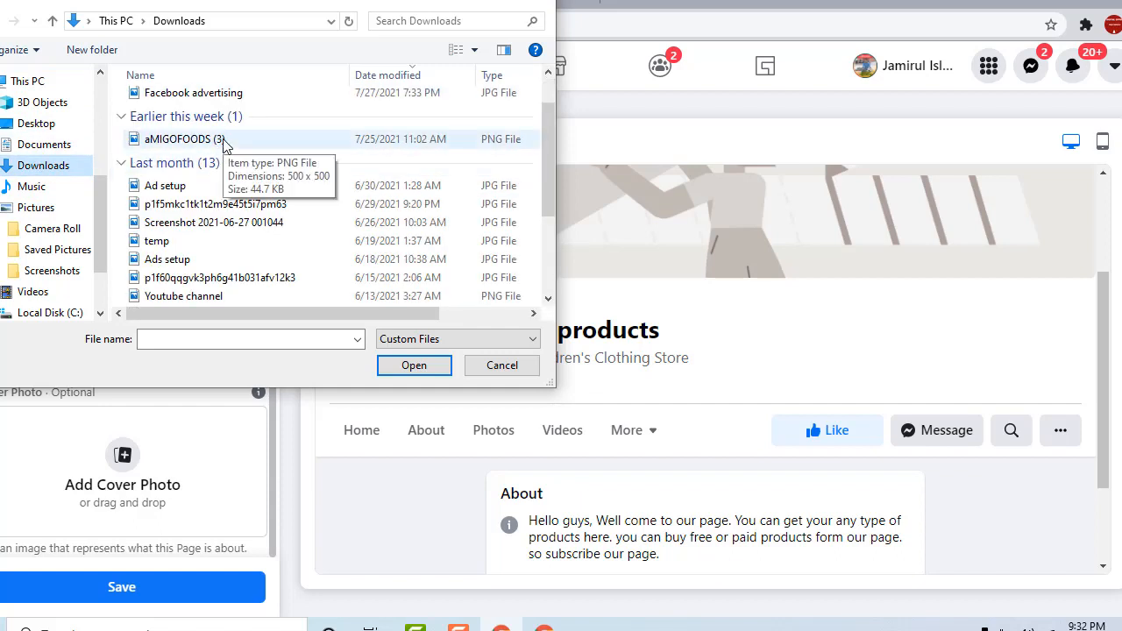
double_click(184, 139)
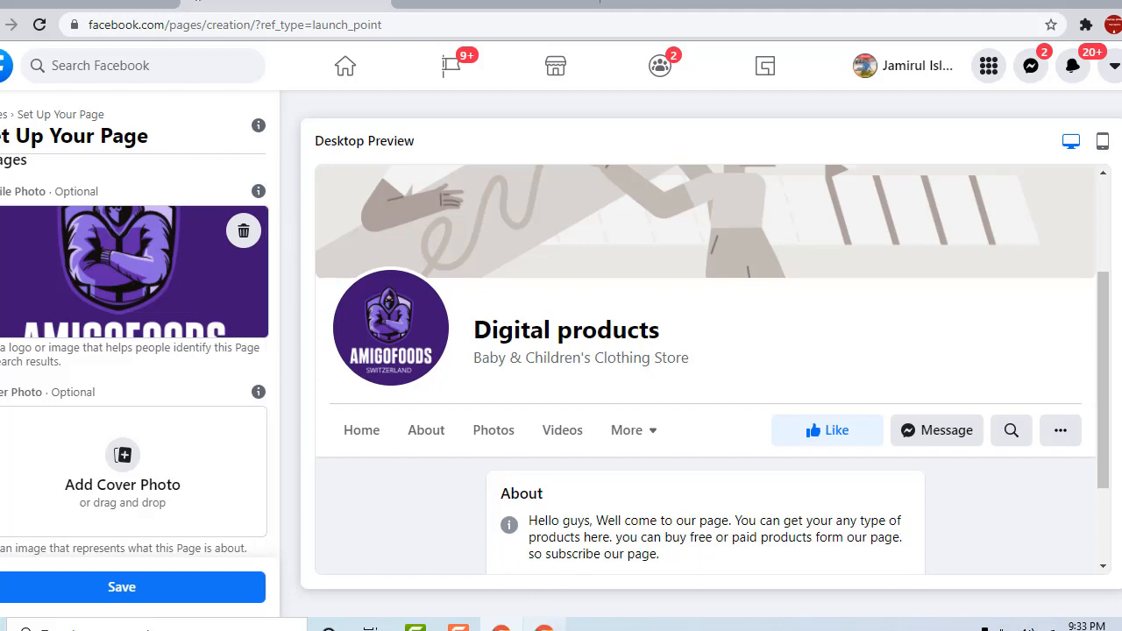
mouse_move(543, 627)
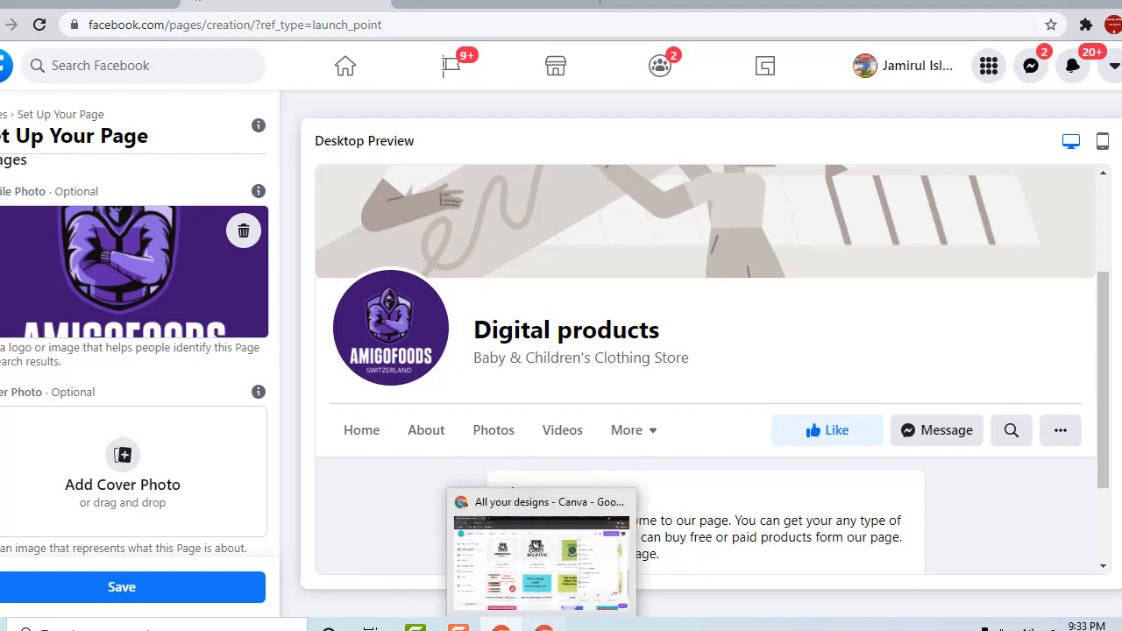
Bring the Canva designs window forward and create a new blank Logo design
click(565, 596)
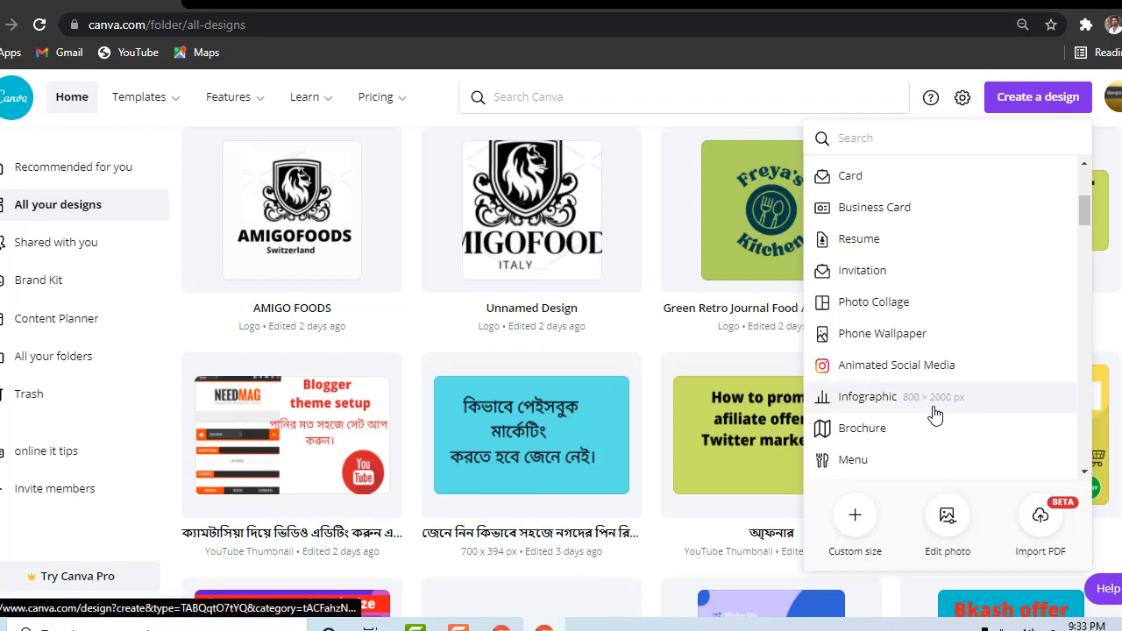
scroll(865, 420, down, 2)
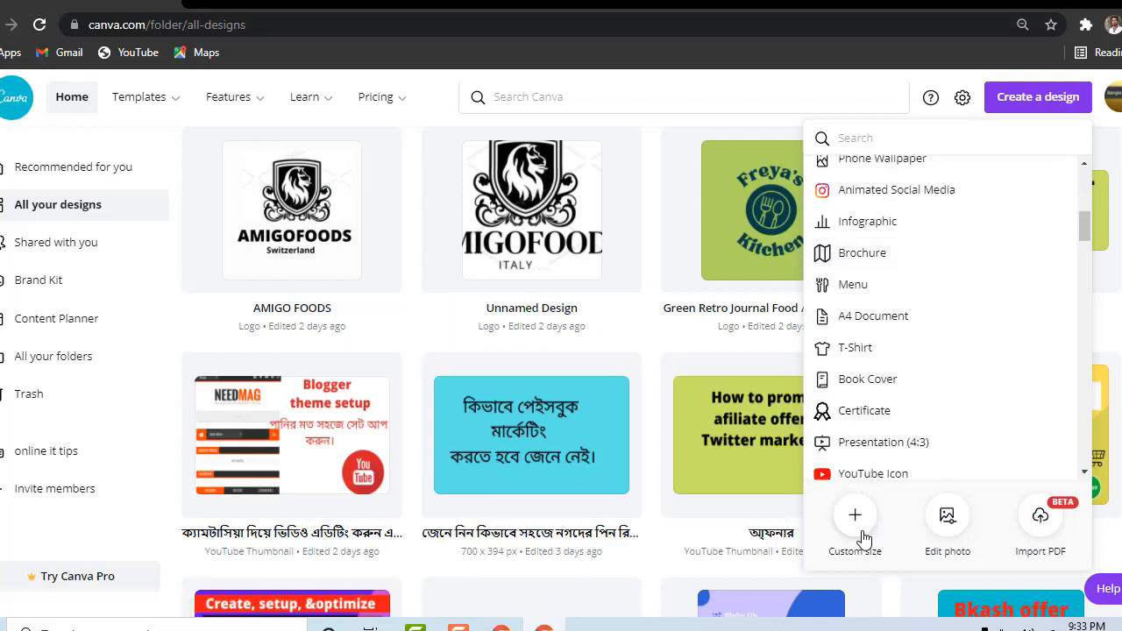
scroll(886, 403, up, 5)
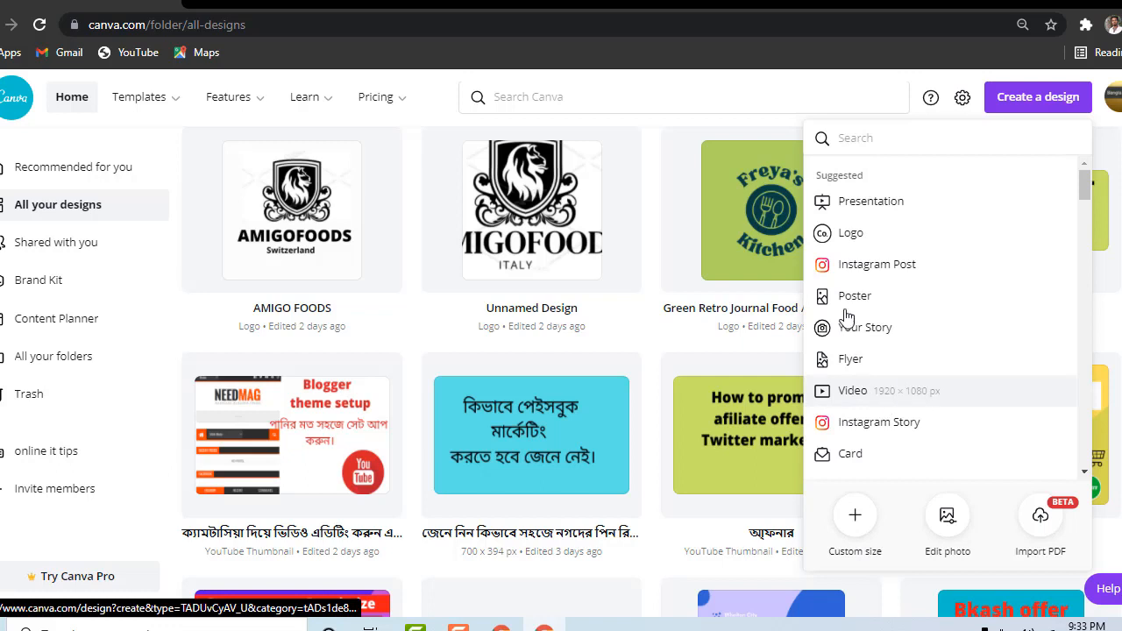
click(852, 234)
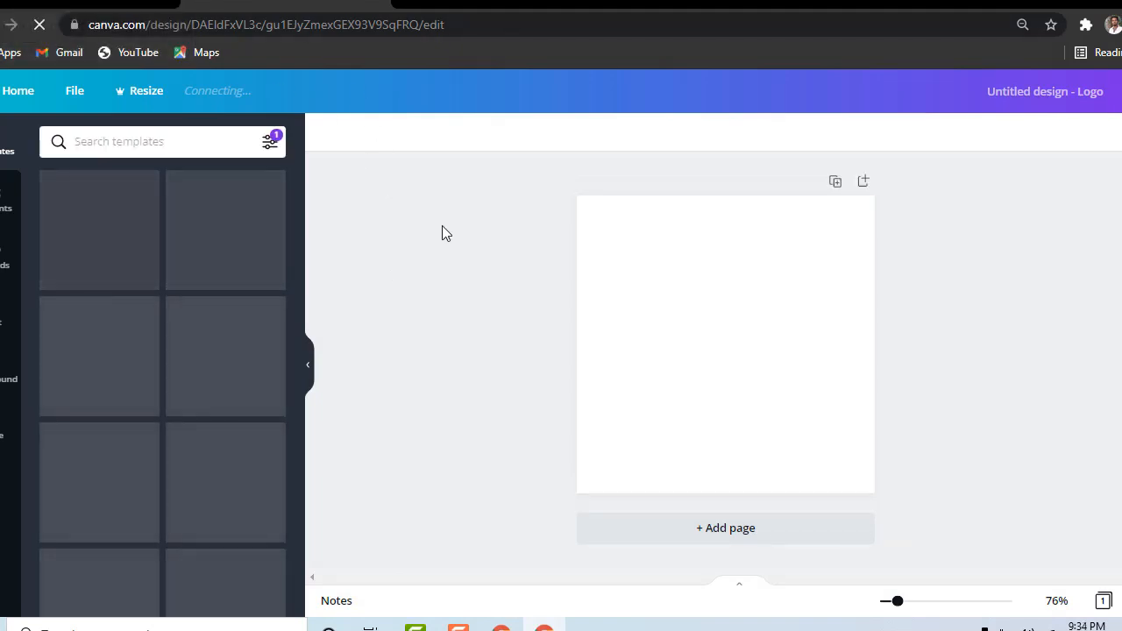
Select the blank logo page and set its background colour to purple instead of cyan
click(706, 268)
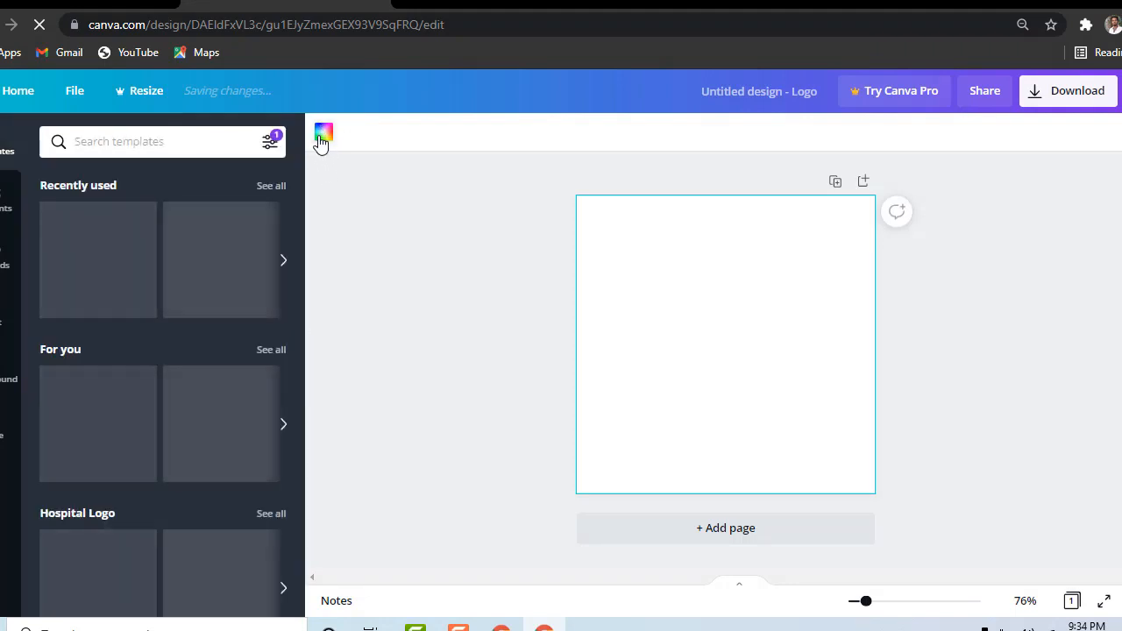
click(322, 139)
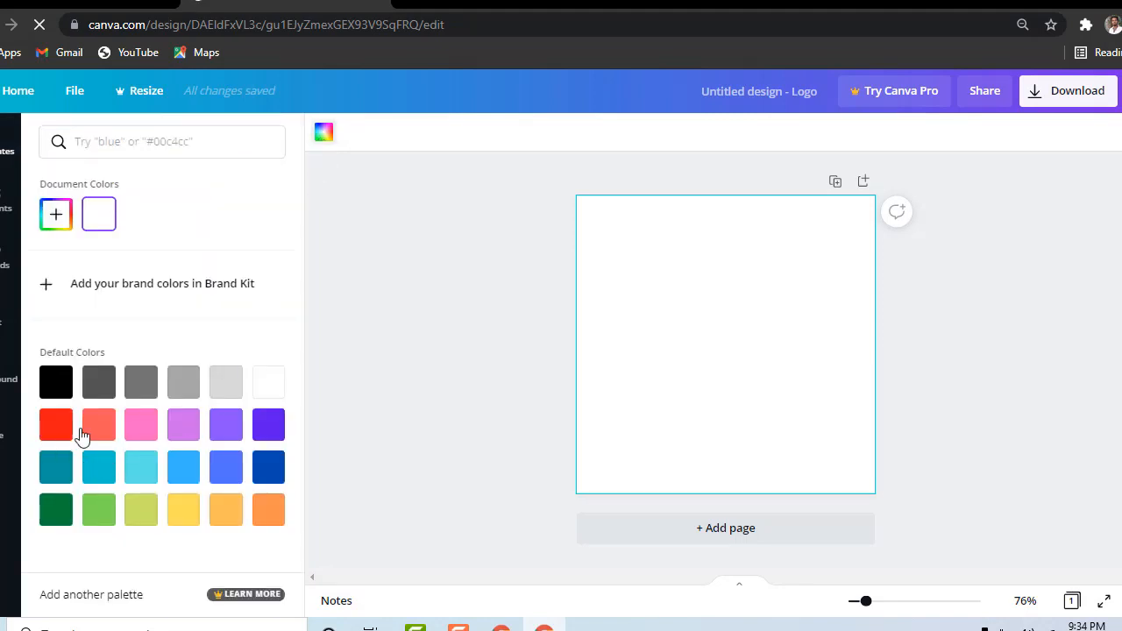
click(103, 473)
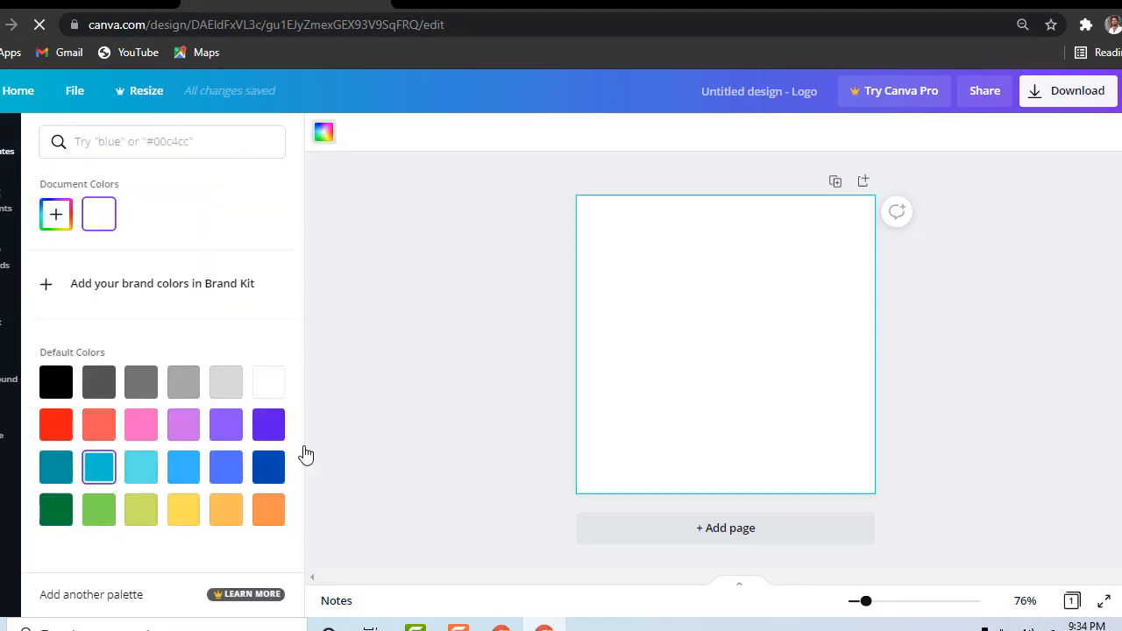
click(264, 433)
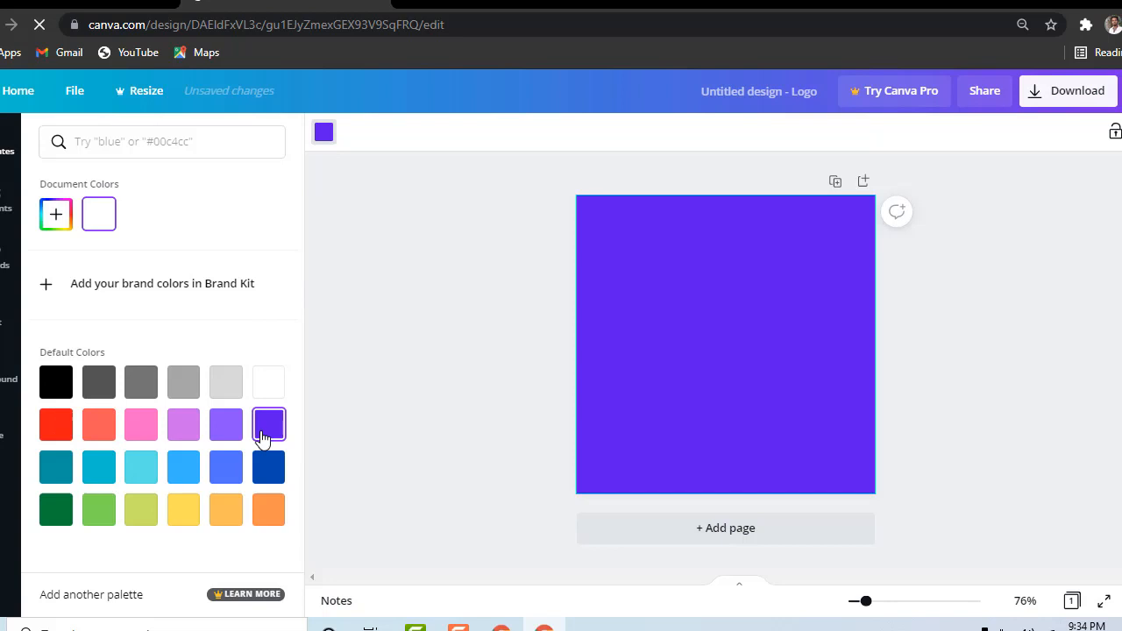
click(435, 334)
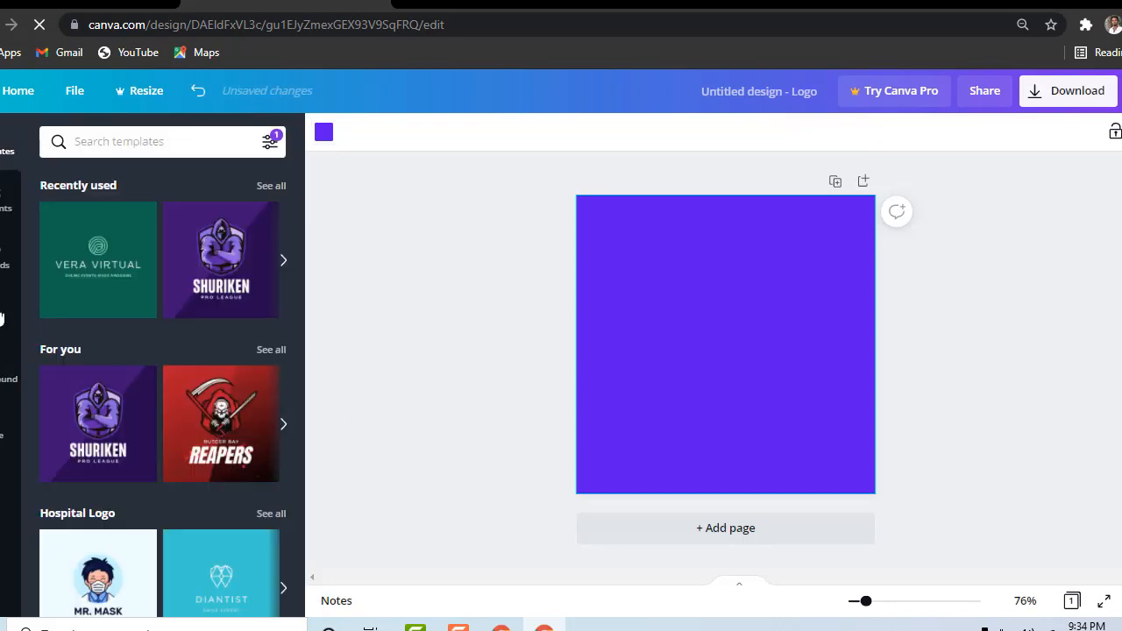
click(1, 318)
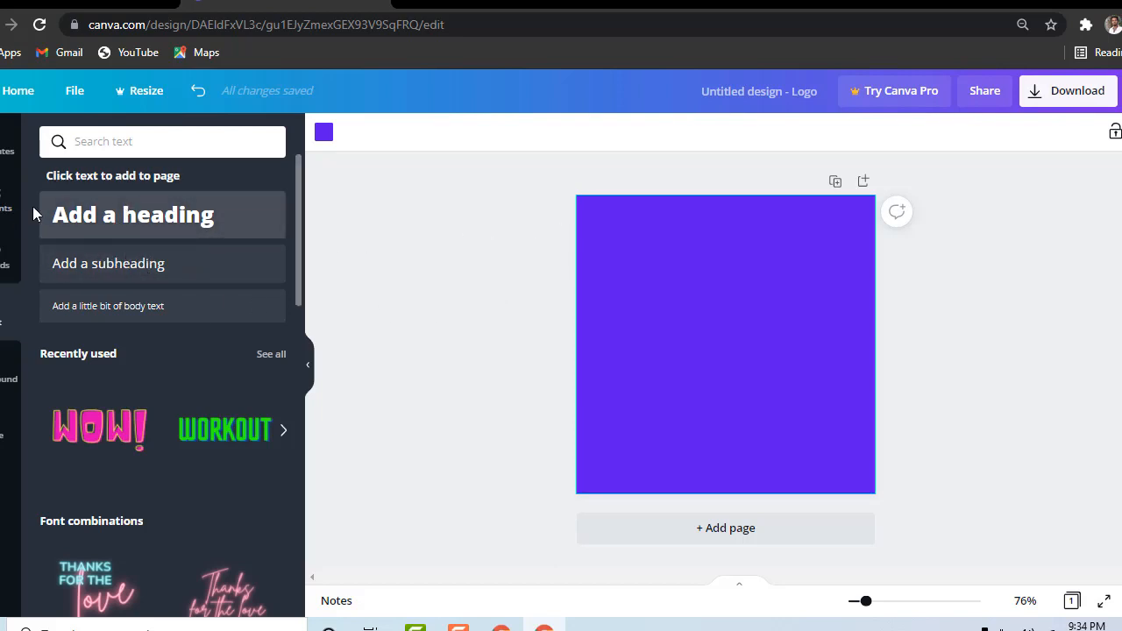
Add a heading and replace its placeholder with 'Digital products'
click(122, 219)
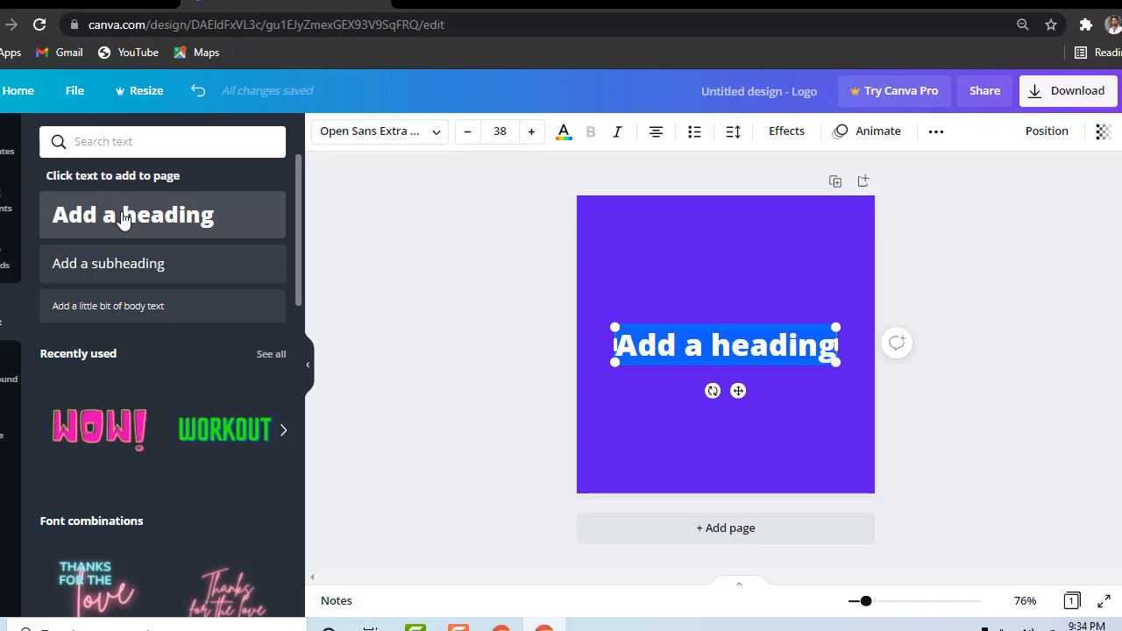
key(BackSpace)
text(D)
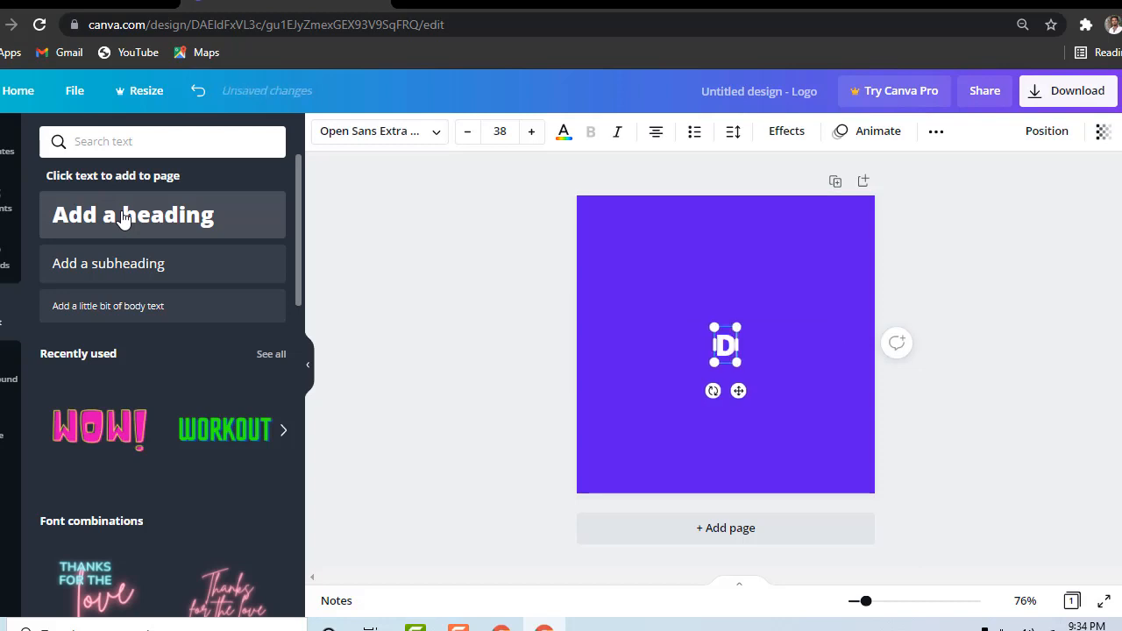
text(igital)
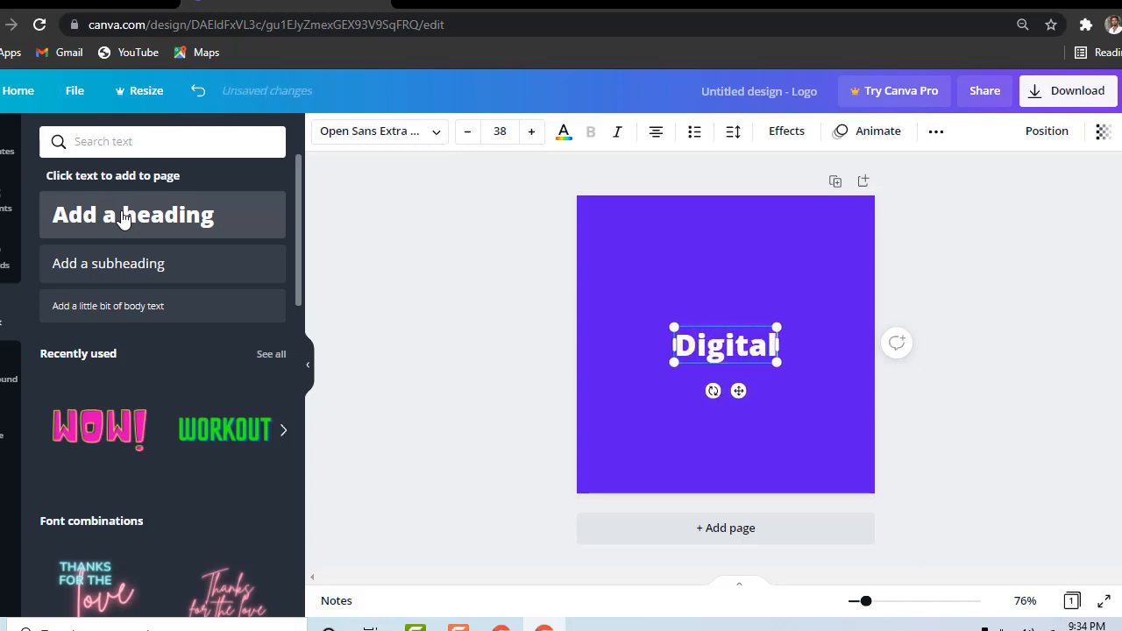
text( pro)
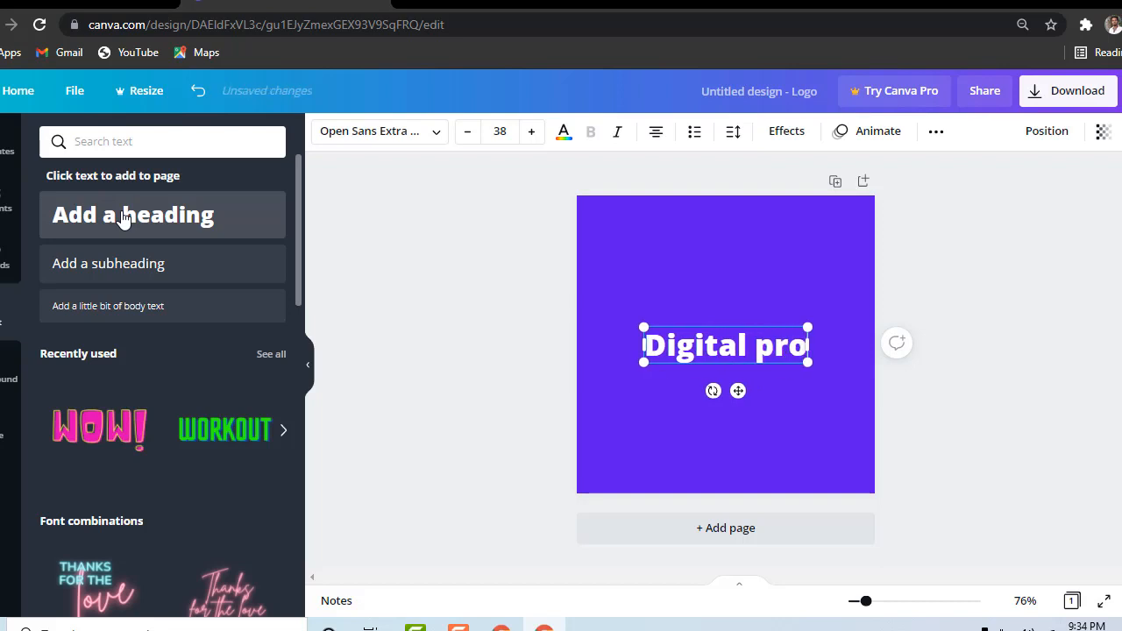
text(ducts)
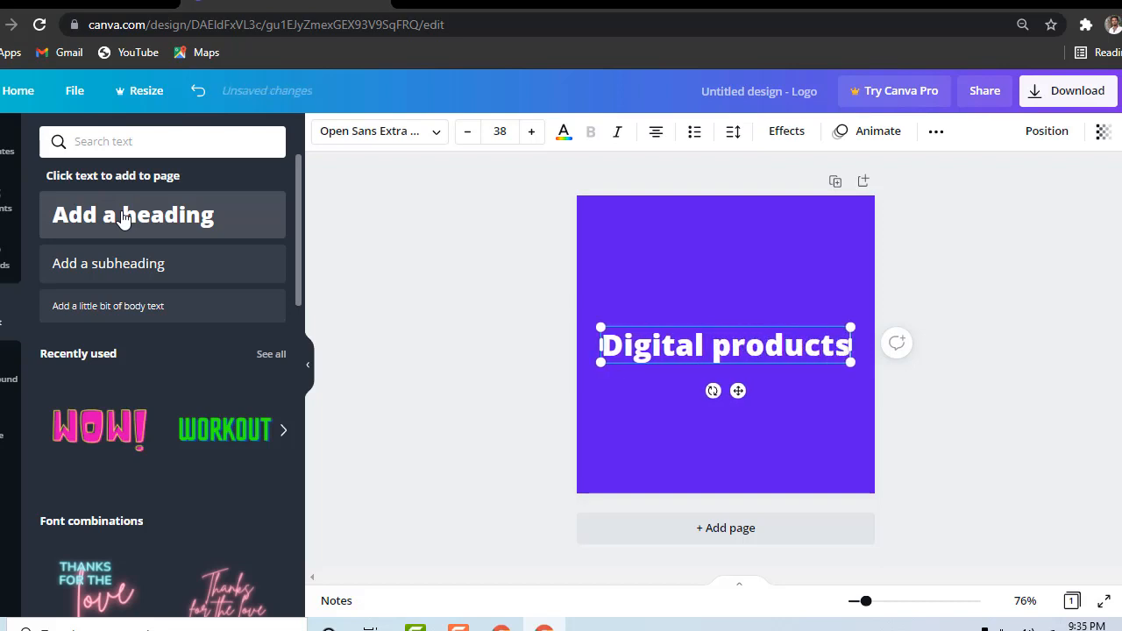
click(530, 349)
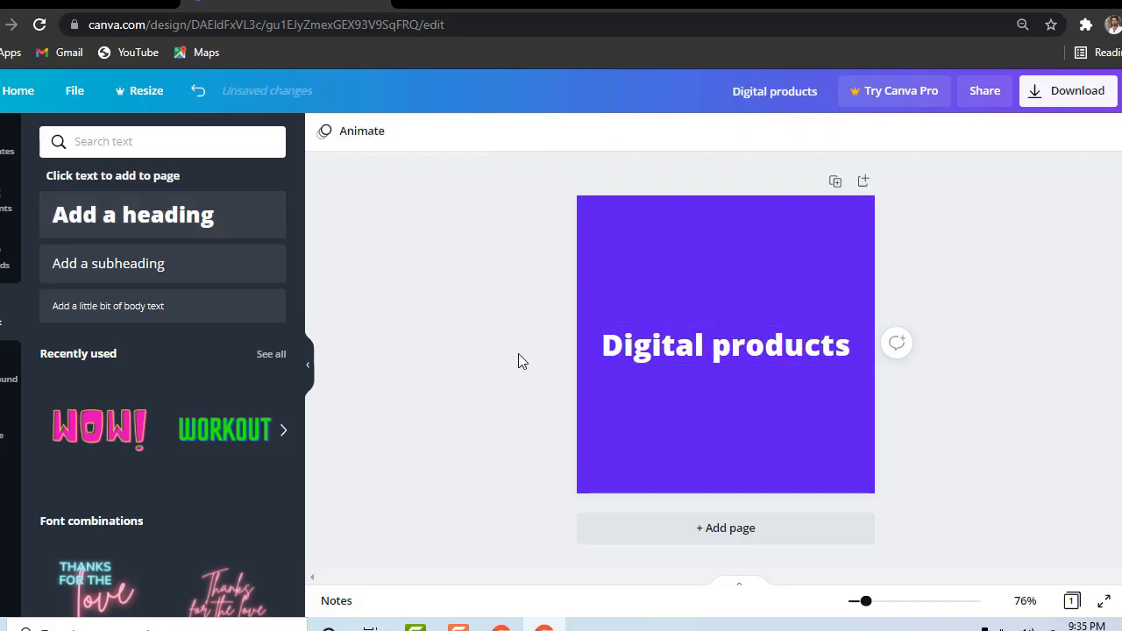
click(702, 351)
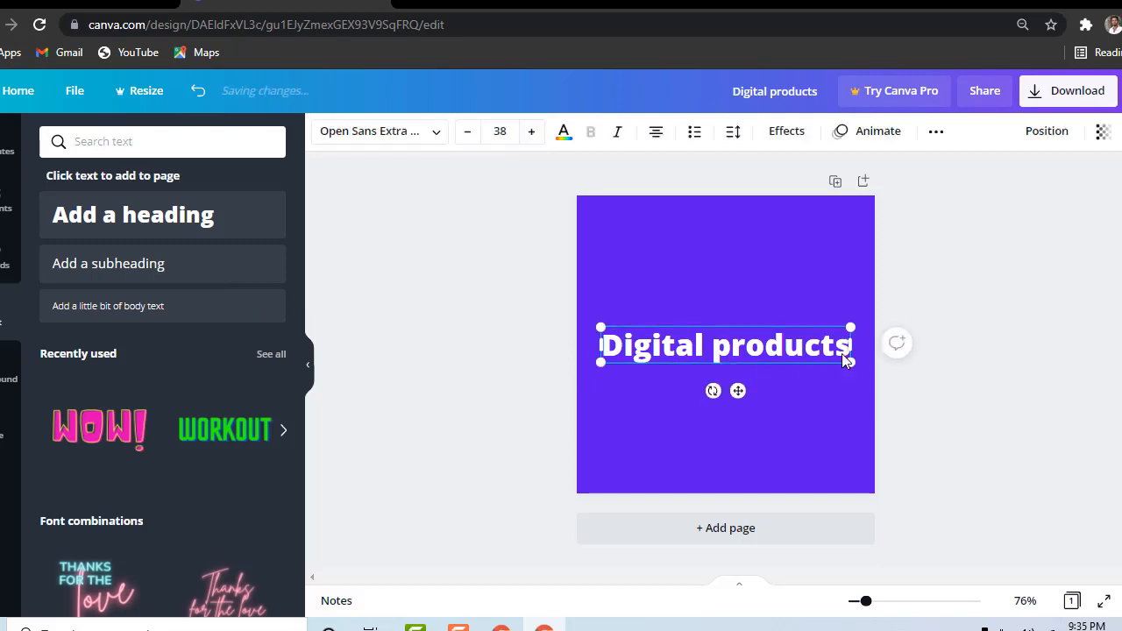
Enlarge the 'Digital products' heading slightly and centre it on the purple logo
drag(849, 366, 856, 394)
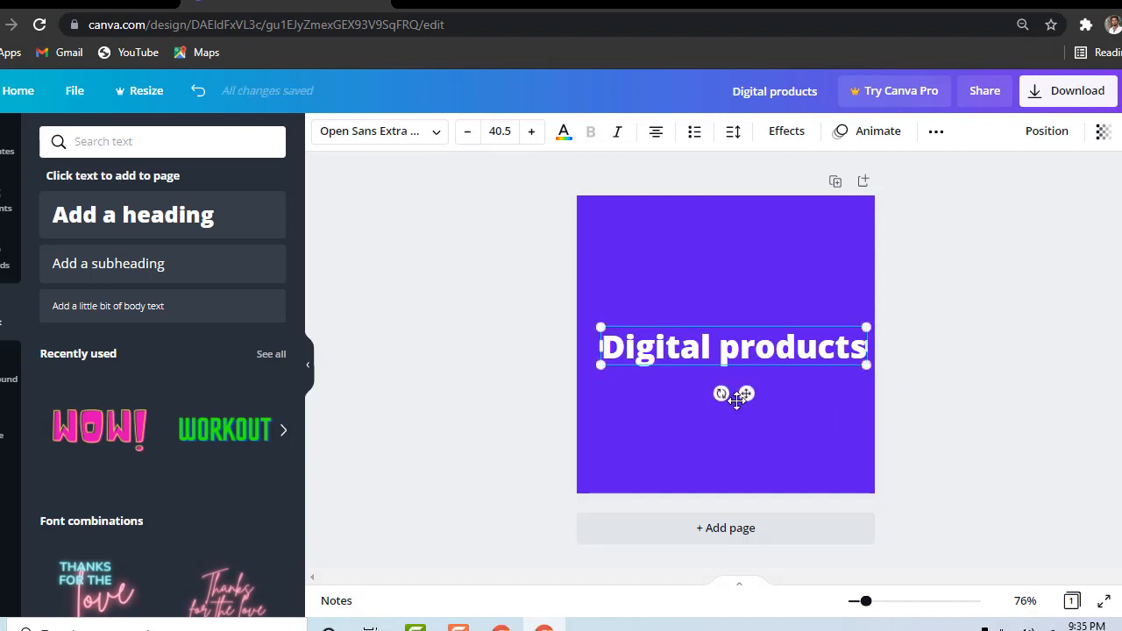
click(744, 439)
drag(761, 352, 747, 386)
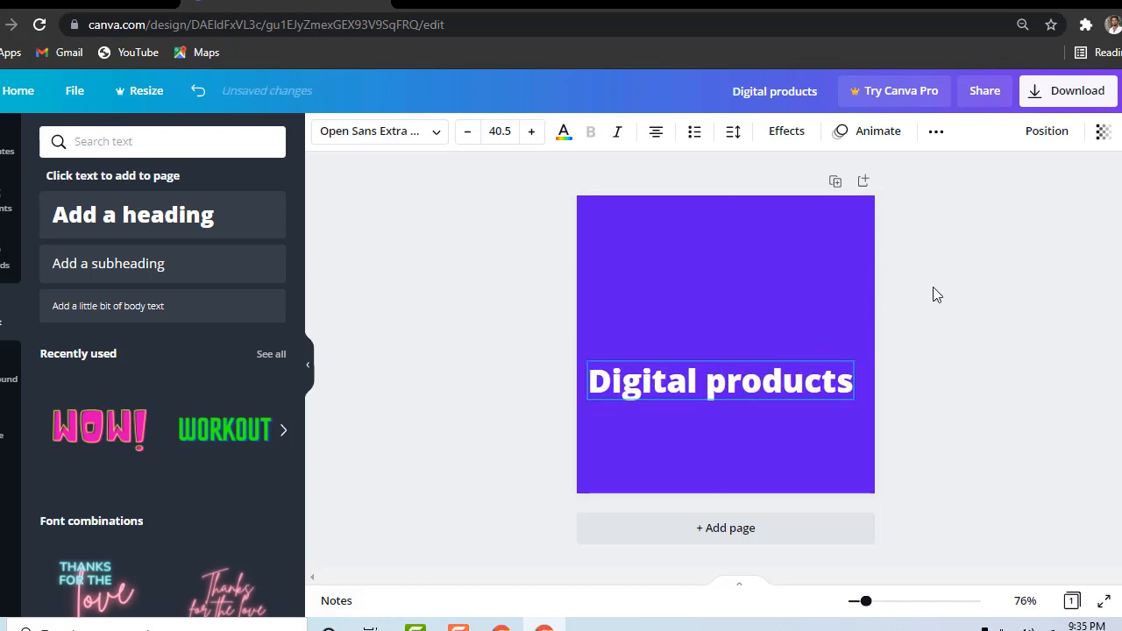
click(955, 280)
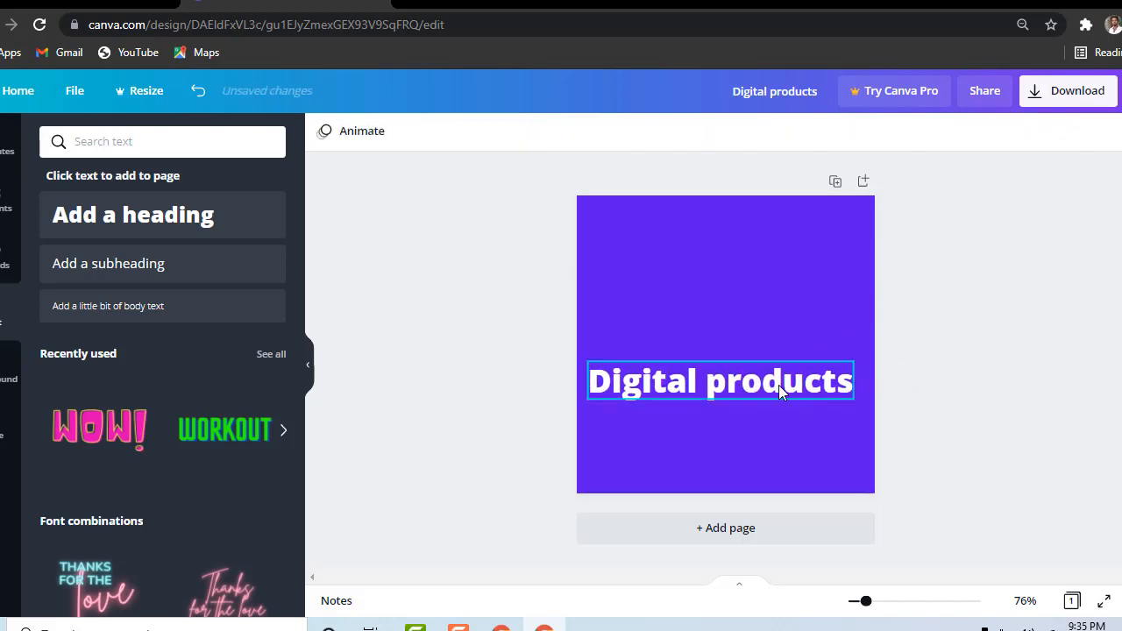
drag(775, 366, 780, 338)
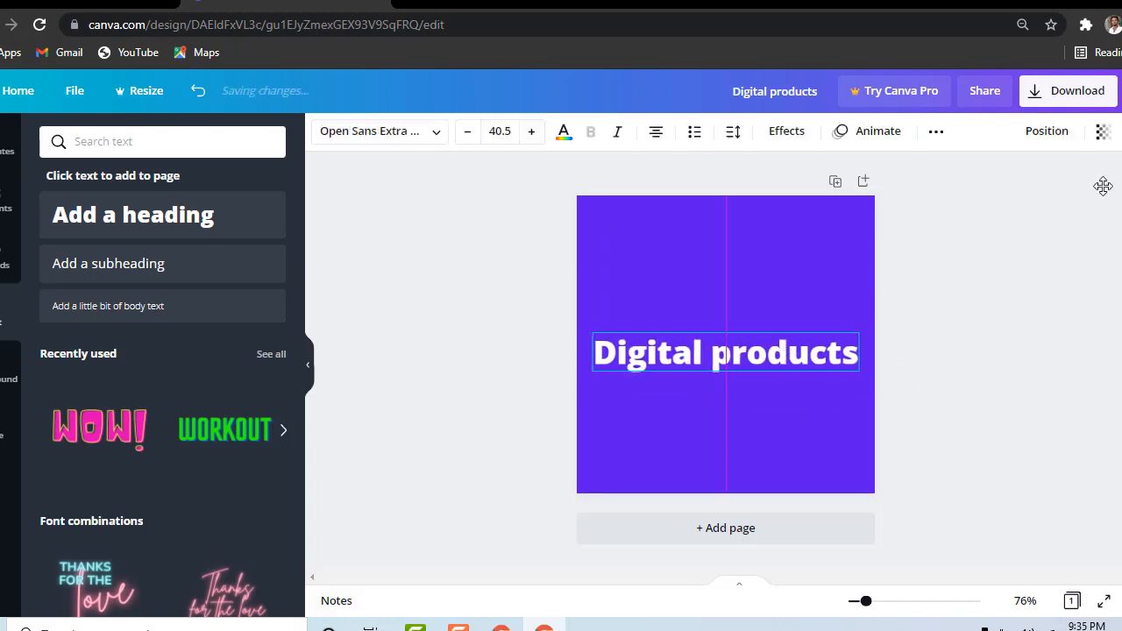
click(1052, 94)
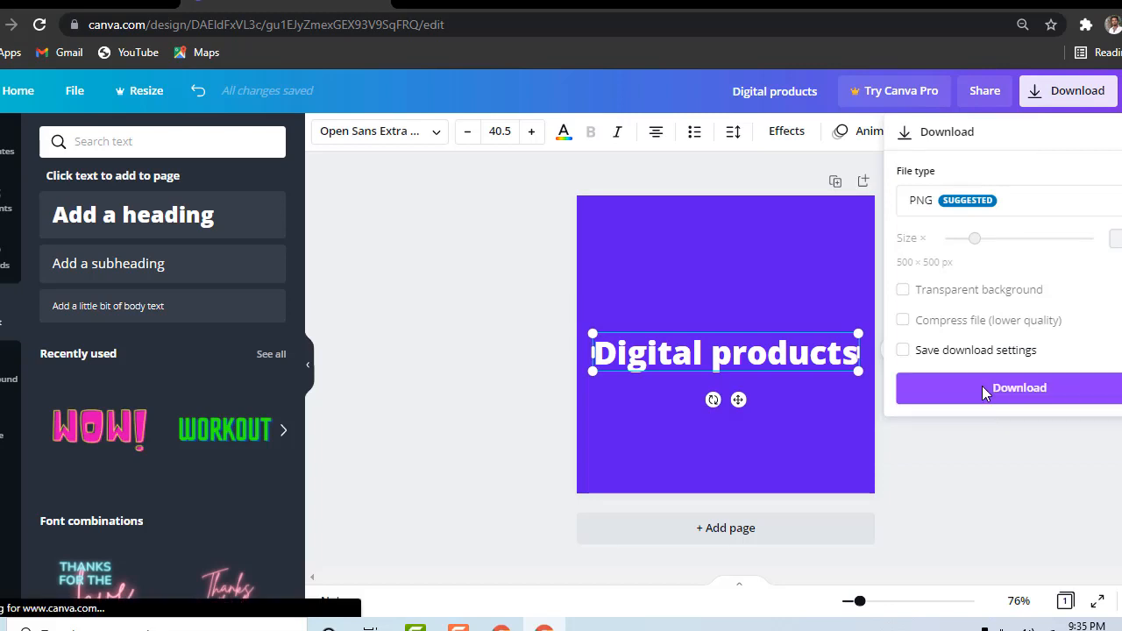
Download the 'Digital products' logo design from Canva as a PNG file
click(982, 386)
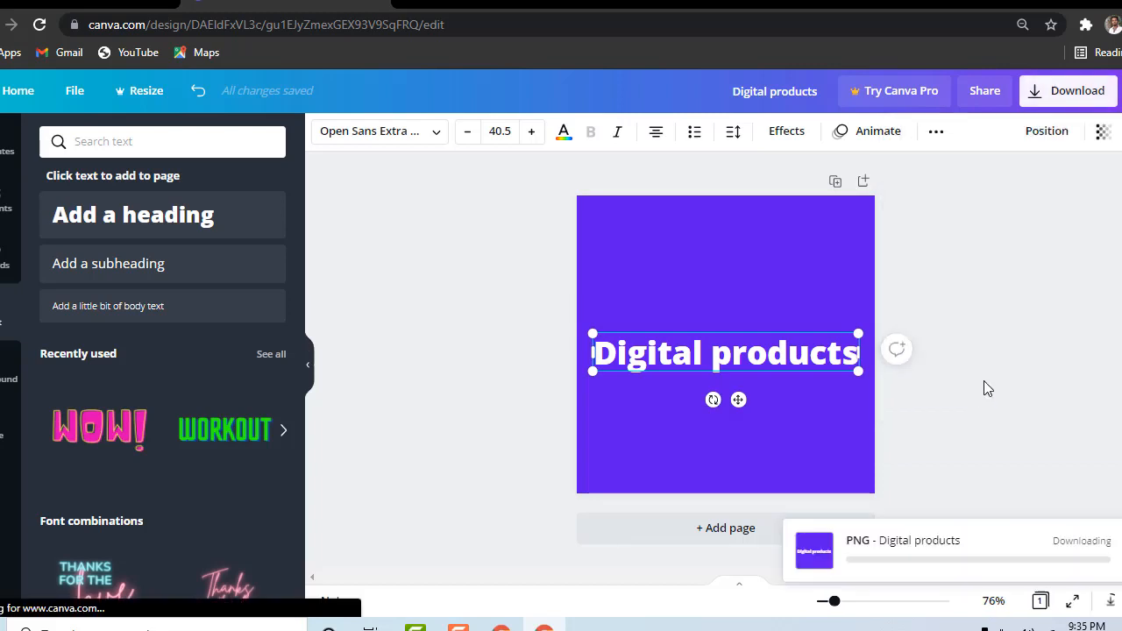
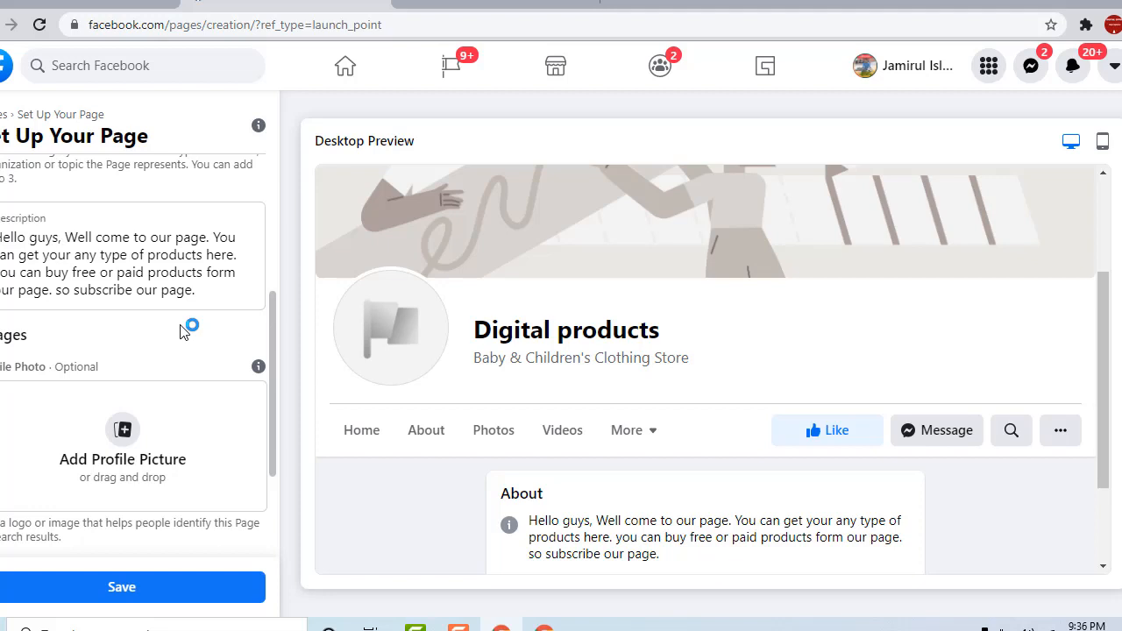
Upload the 'Digital products' image from Downloads as the new page's profile picture
click(128, 429)
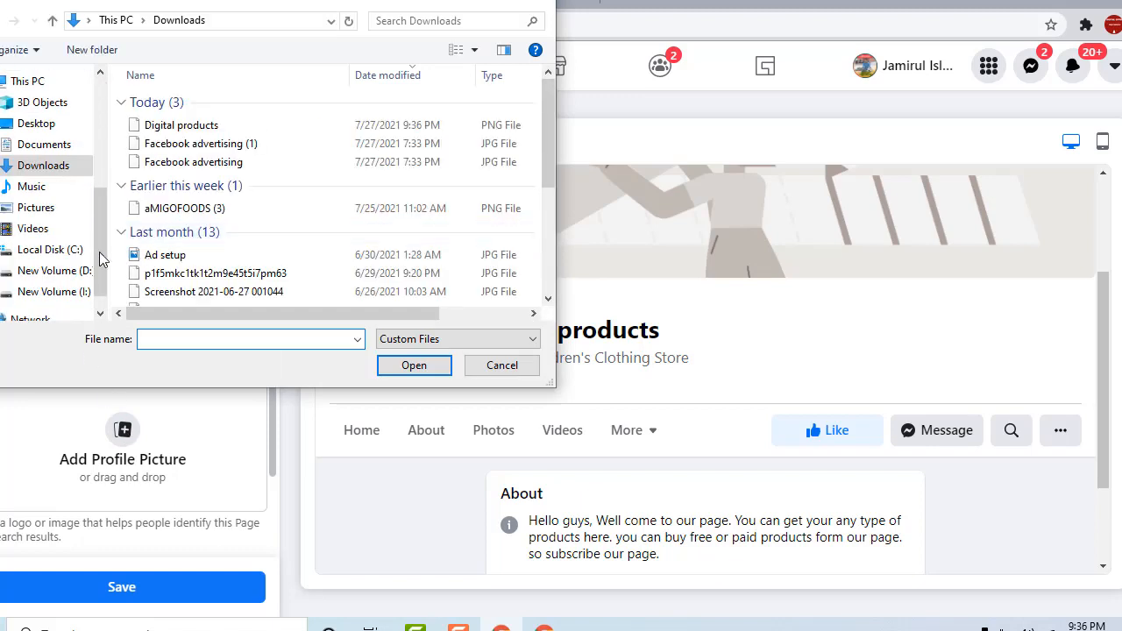
click(182, 130)
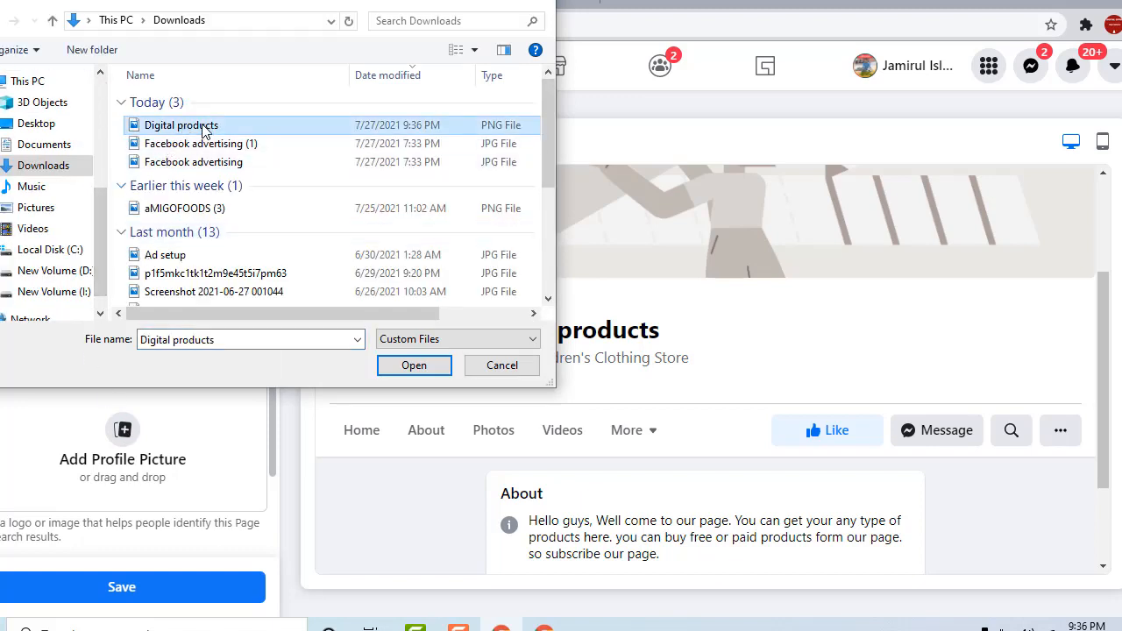
click(420, 368)
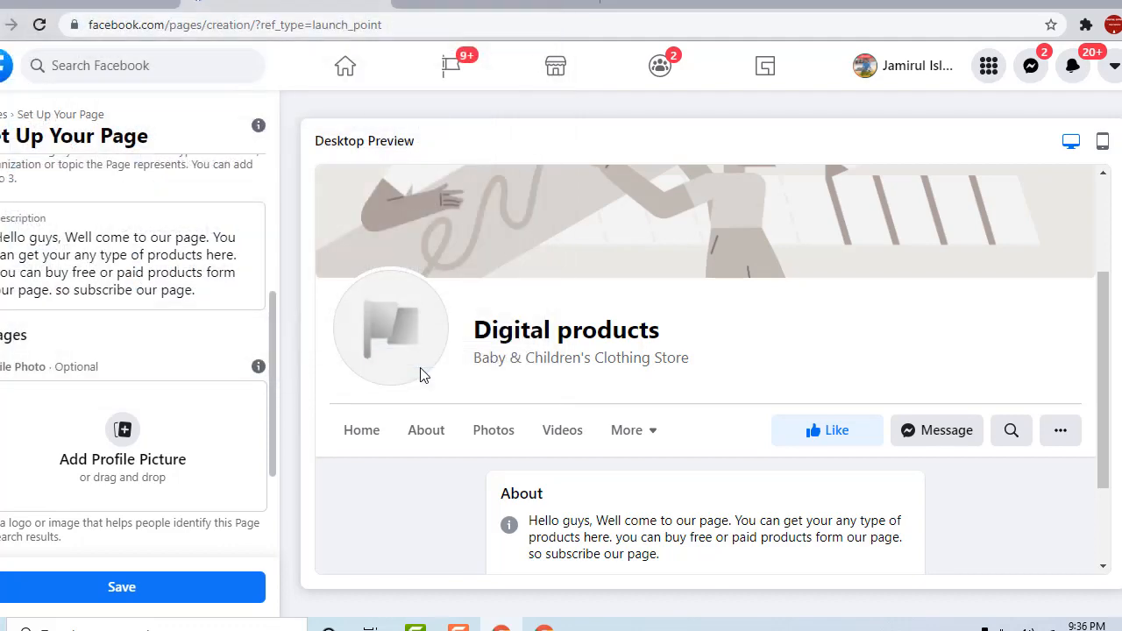
scroll(224, 332, down, 1)
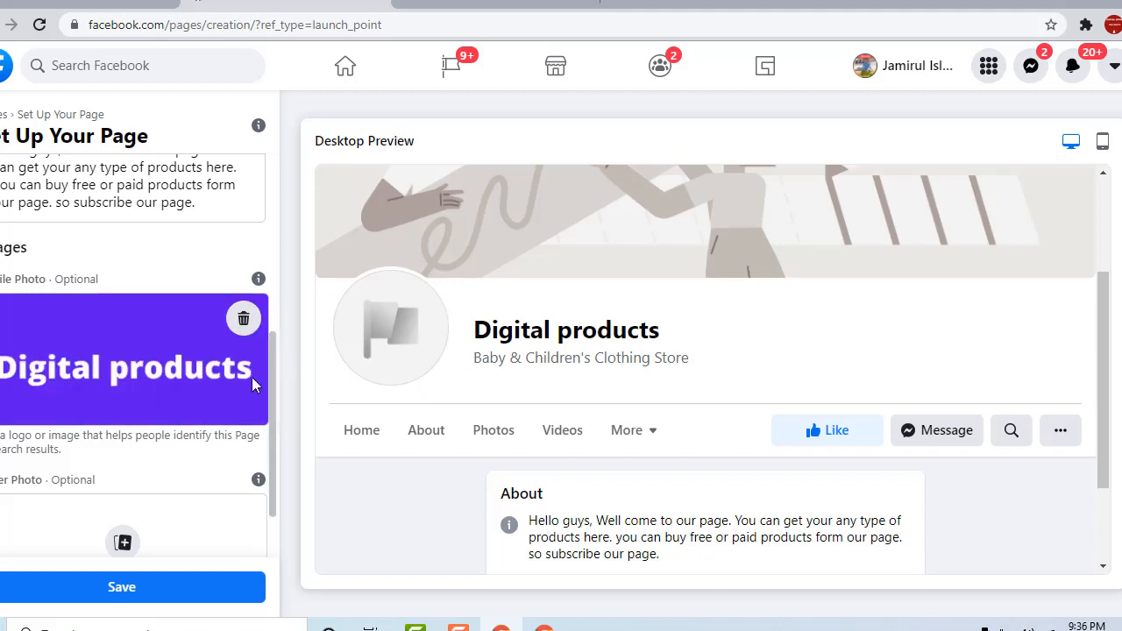
scroll(220, 426, down, 1)
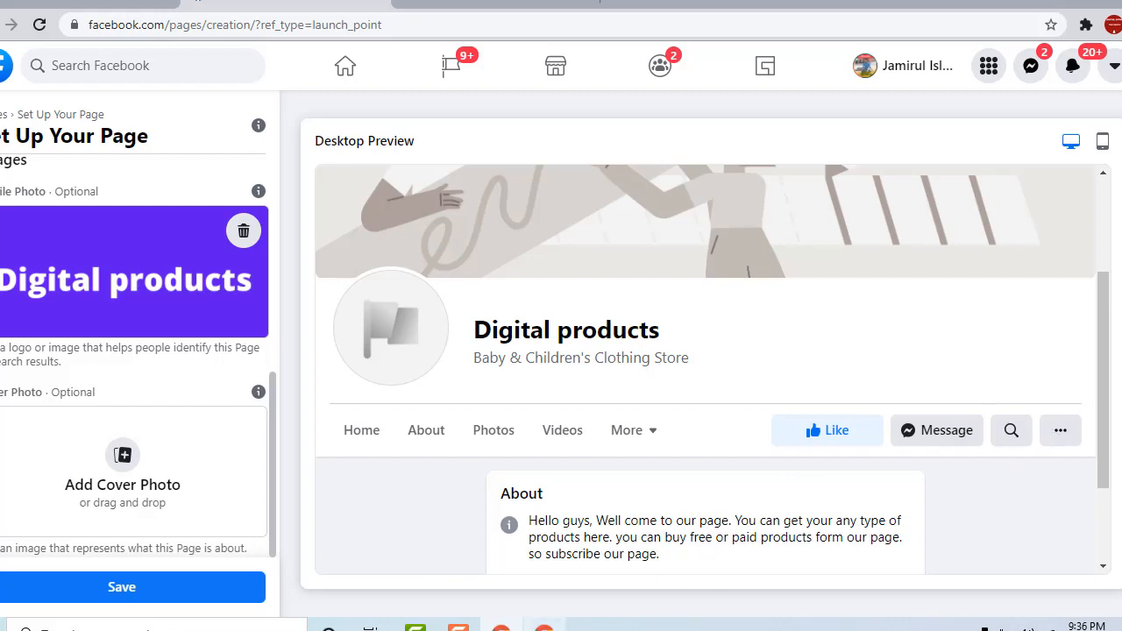
click(543, 629)
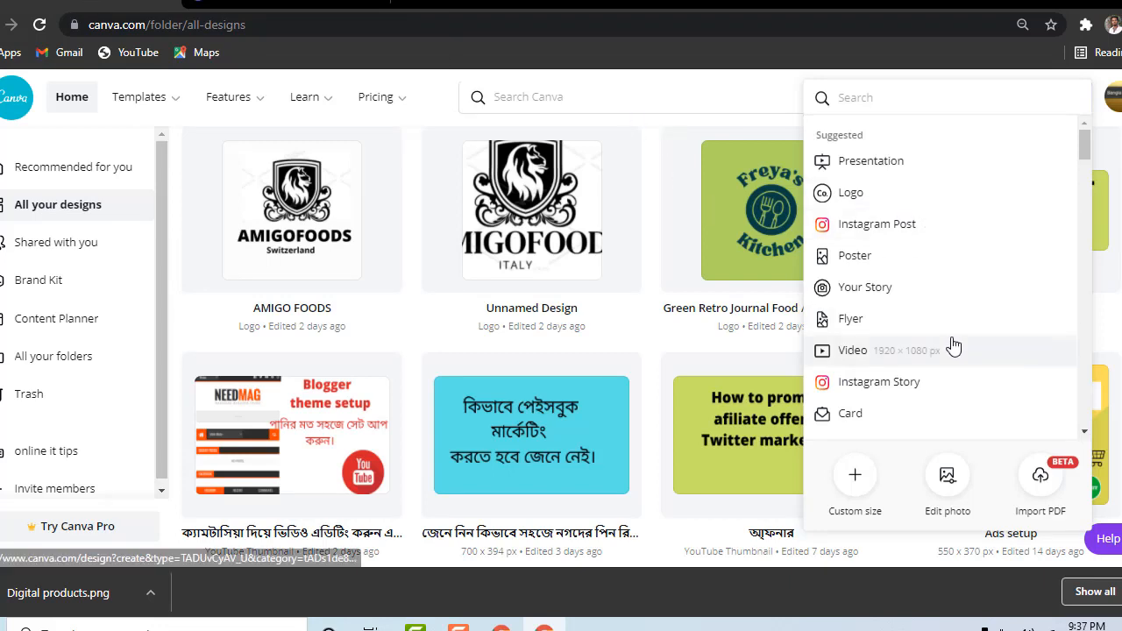
Search Canva's design types for 'face' and create a new Facebook Cover design
scroll(1024, 254, down, 4)
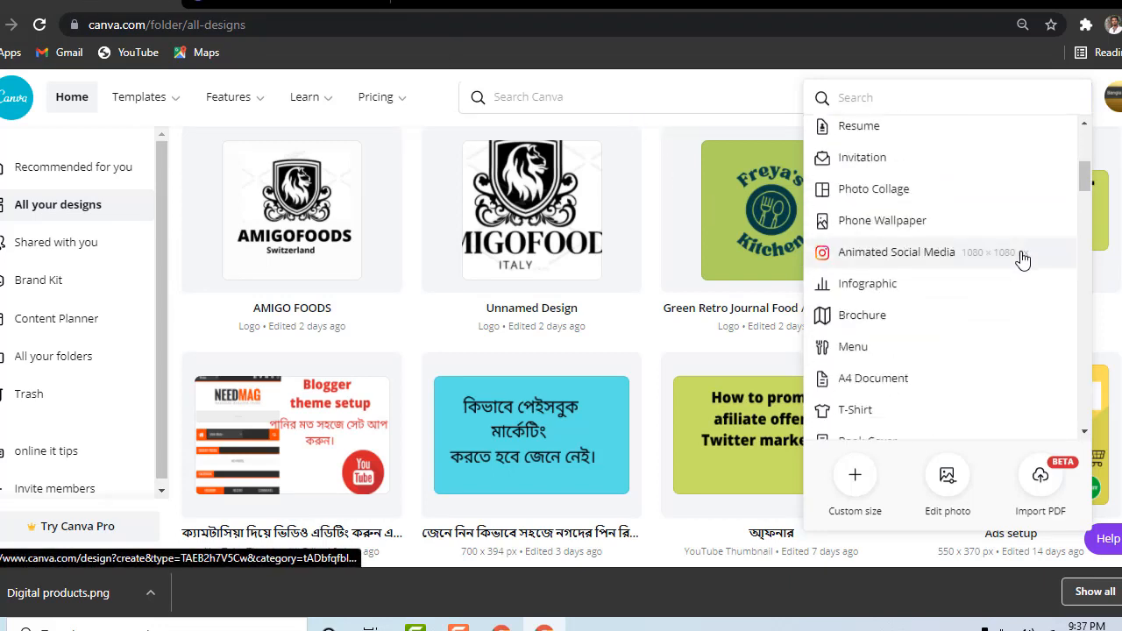
scroll(1020, 241, up, 4)
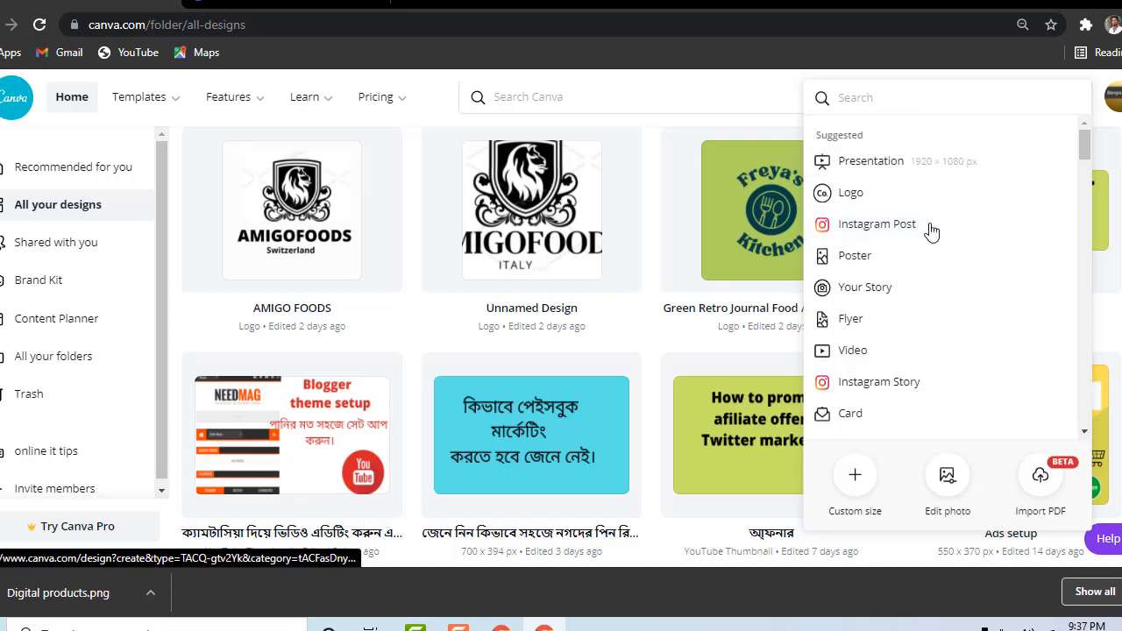
scroll(931, 234, down, 1)
scroll(931, 235, down, 2)
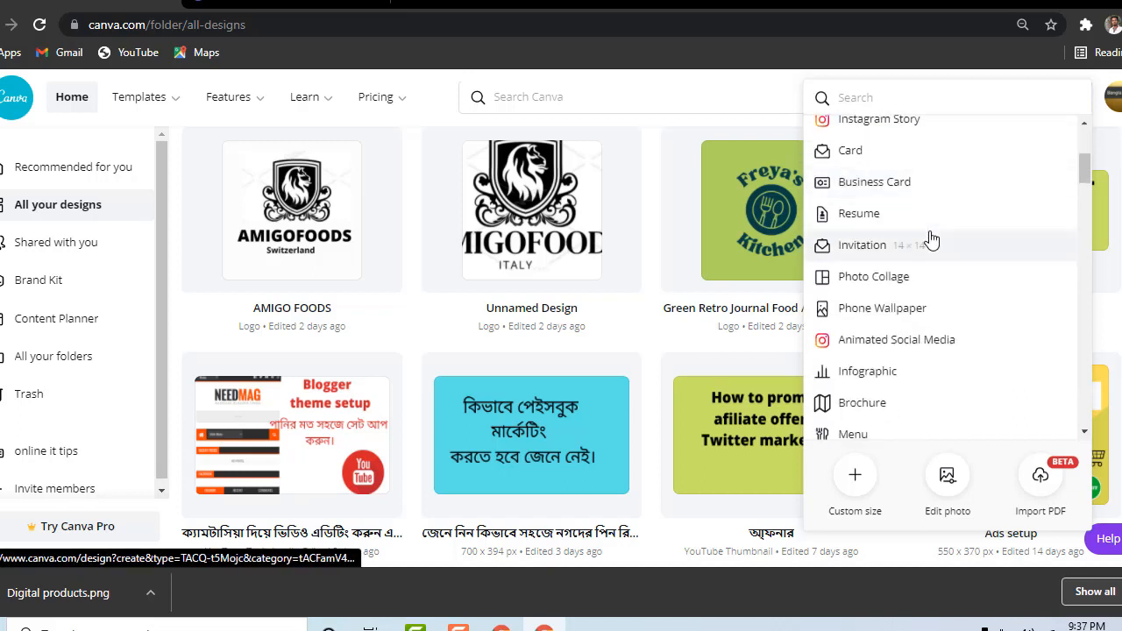
scroll(931, 241, down, 2)
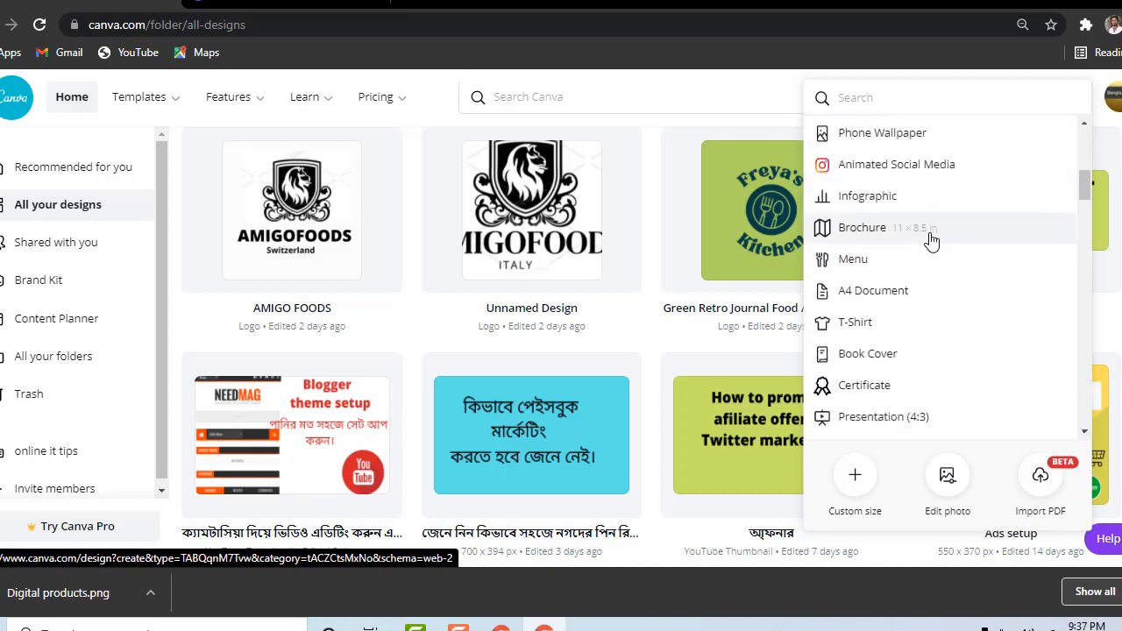
scroll(931, 244, down, 1)
scroll(930, 245, down, 1)
scroll(930, 248, down, 1)
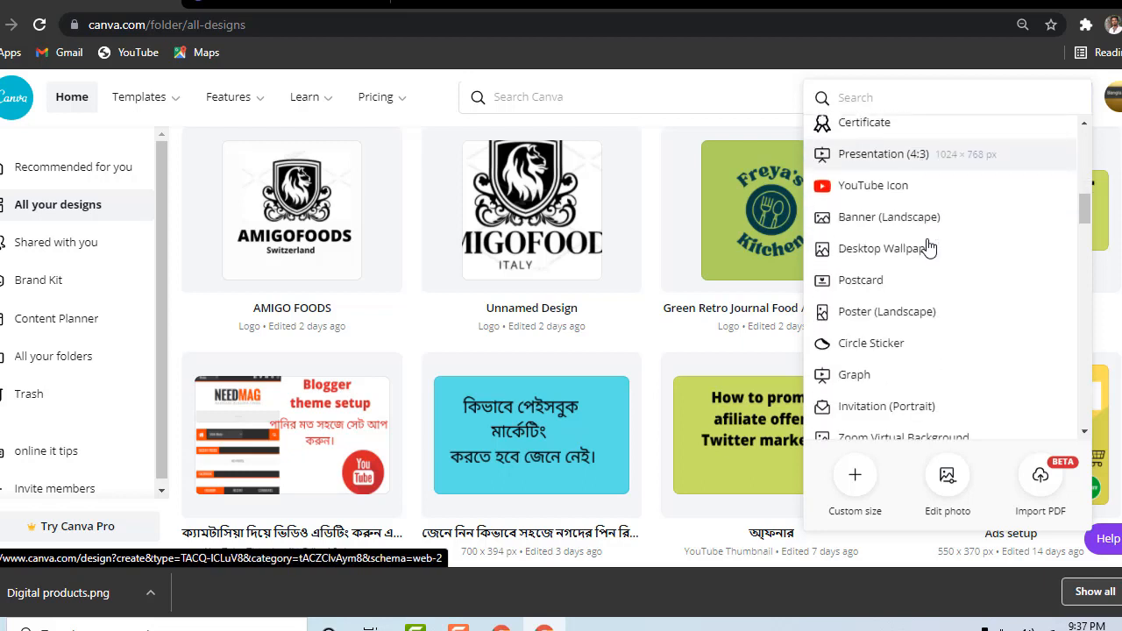
scroll(927, 248, down, 2)
click(886, 97)
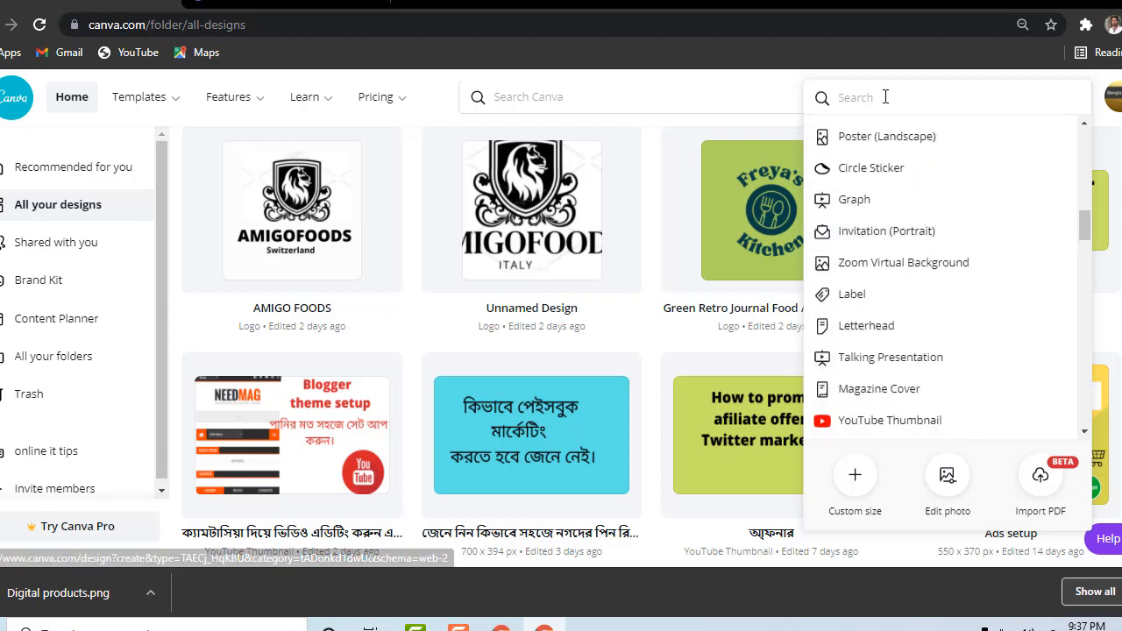
text(face)
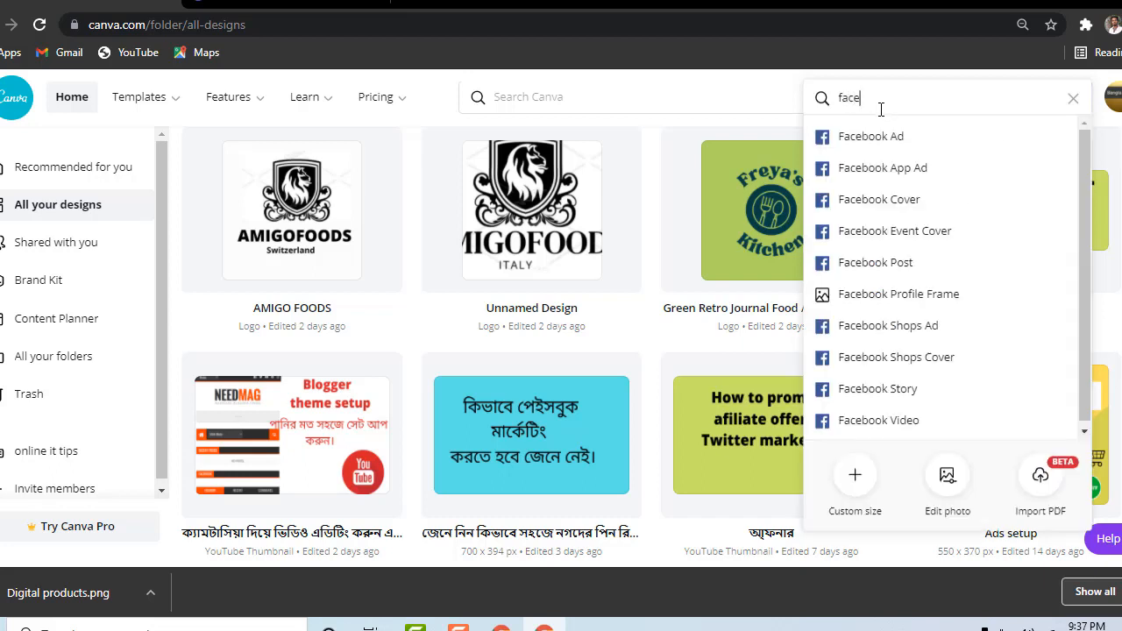
click(881, 208)
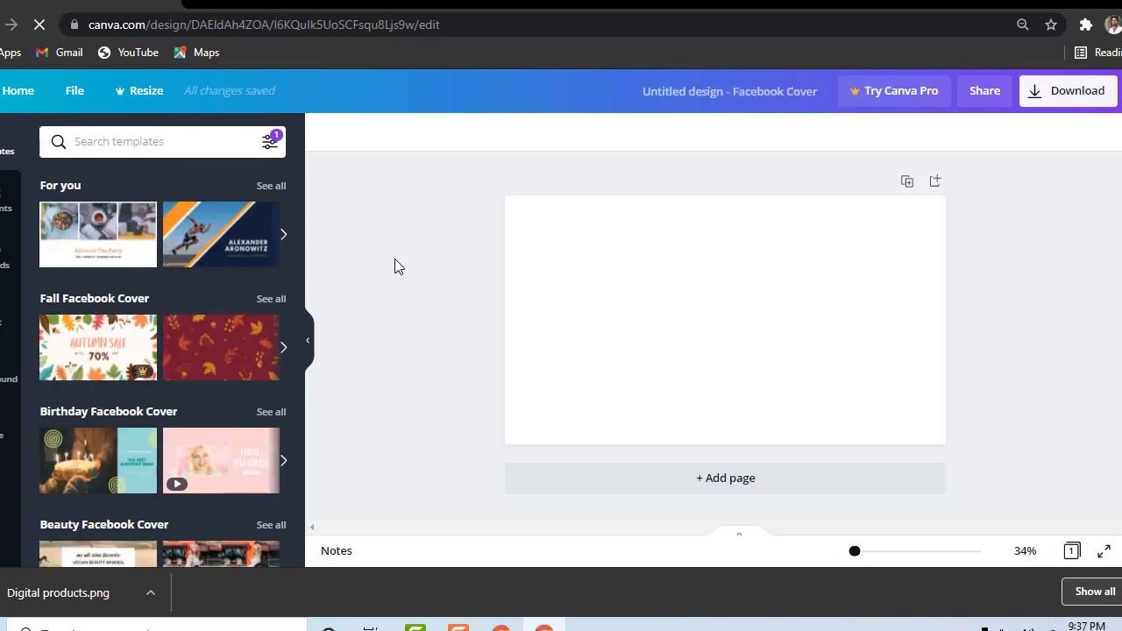
Apply the Allison's Tea Party template to the blank cover and select its title text group
click(663, 423)
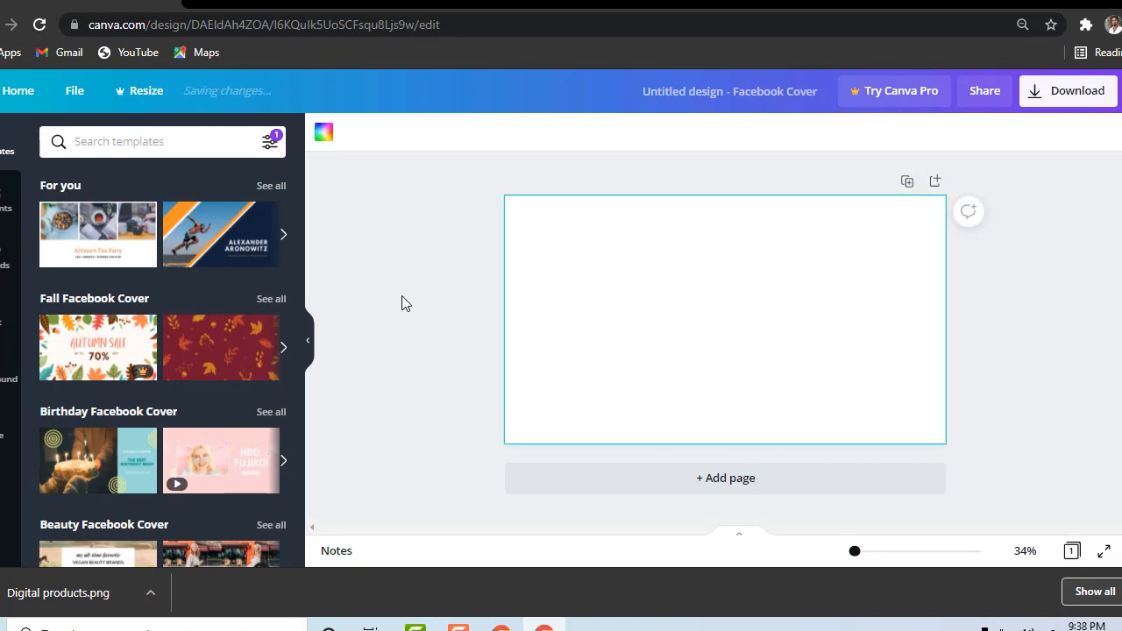
click(103, 240)
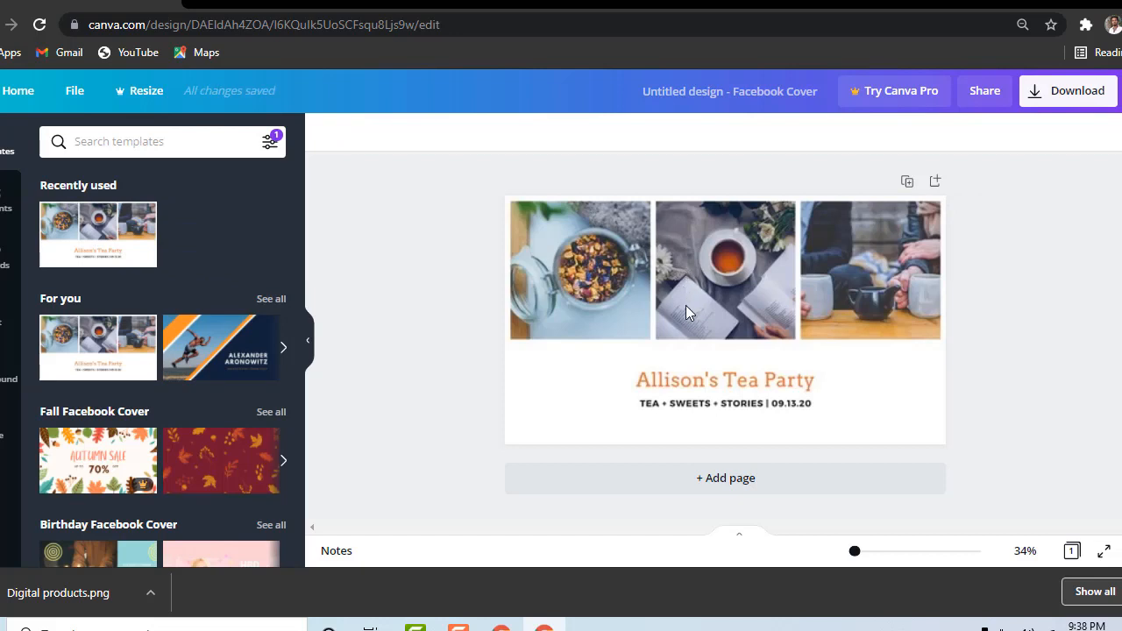
click(736, 386)
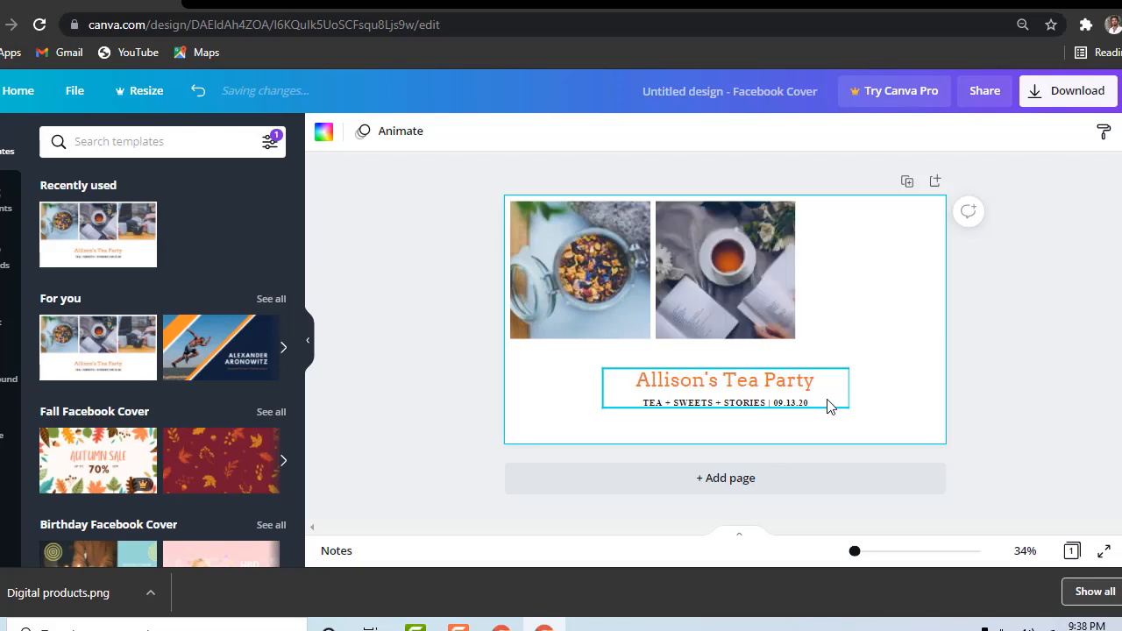
click(842, 499)
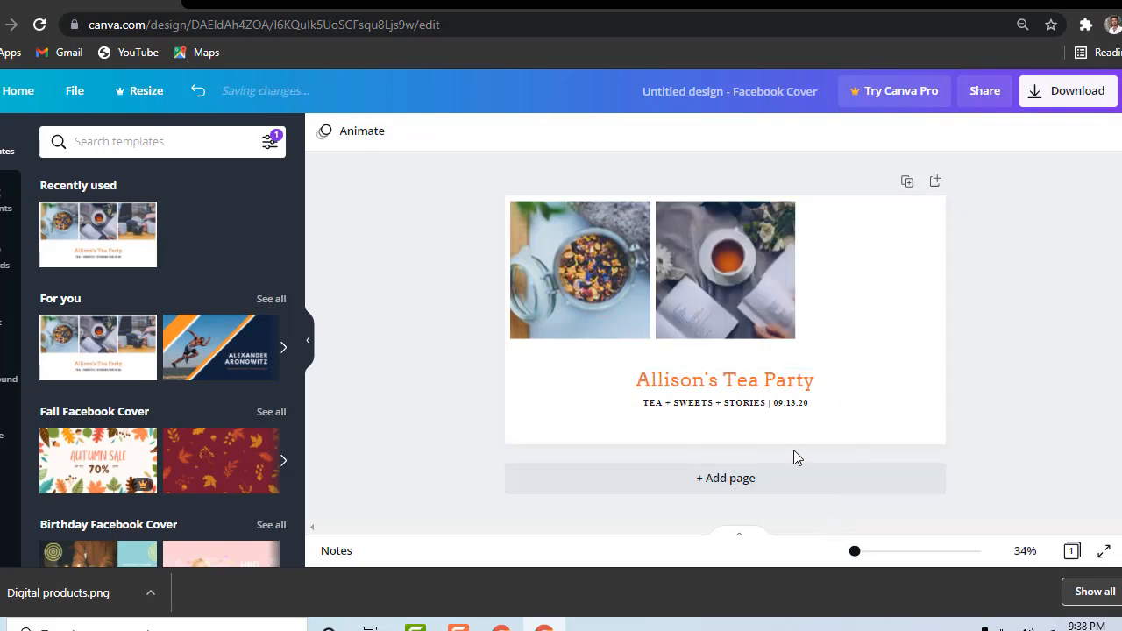
click(826, 394)
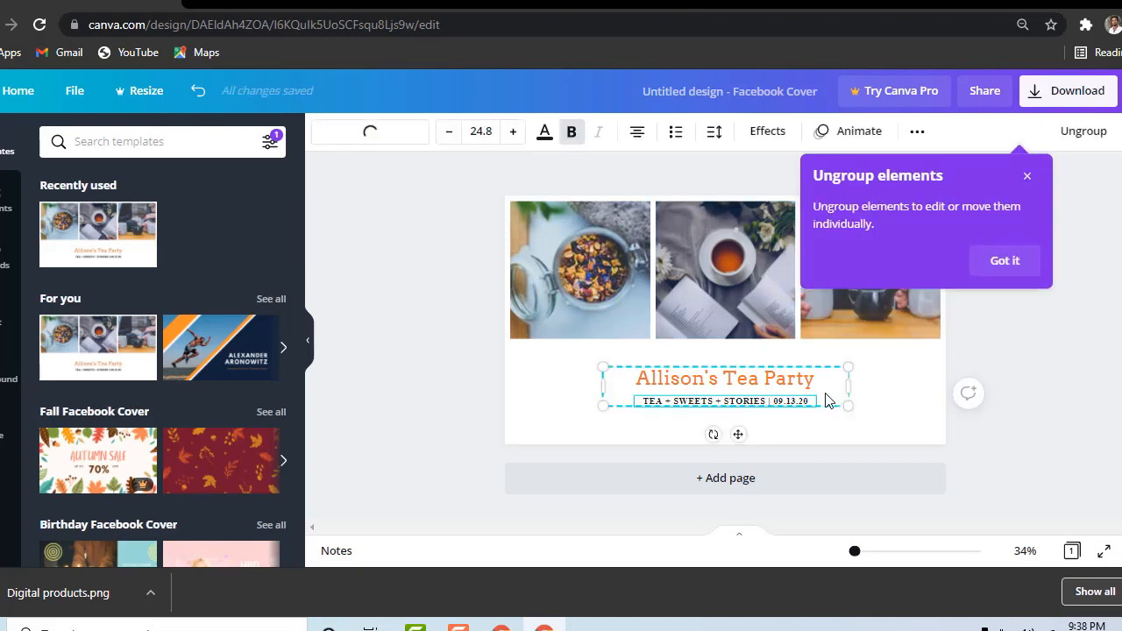
Remove the subtitle and replace the template title with bold 'Digital products' in a wider box
key(Delete)
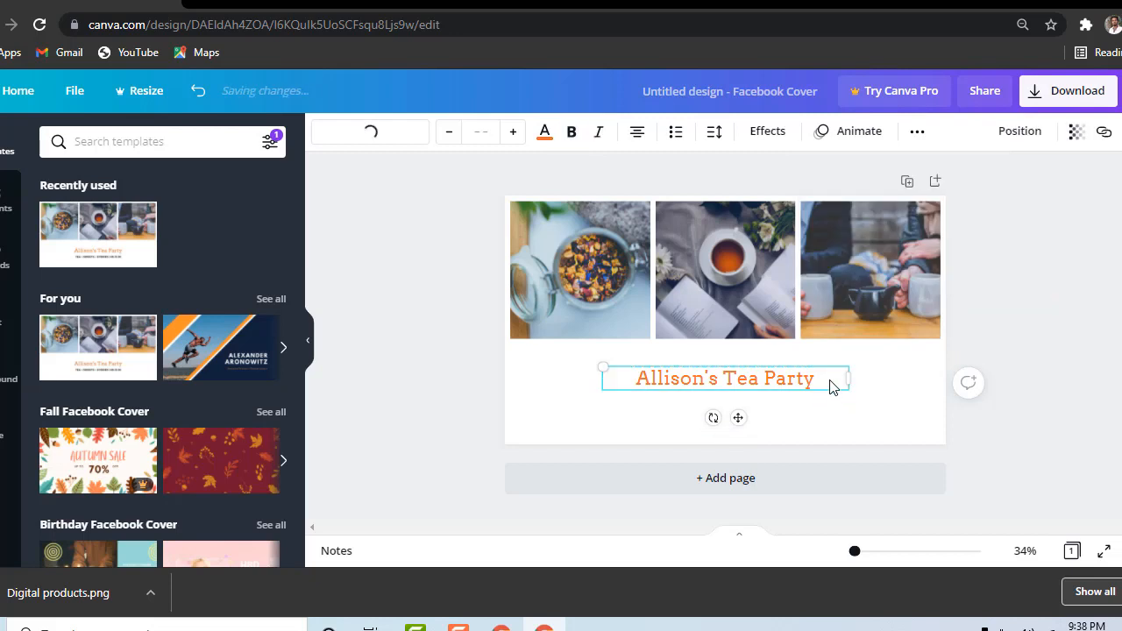
double_click(831, 386)
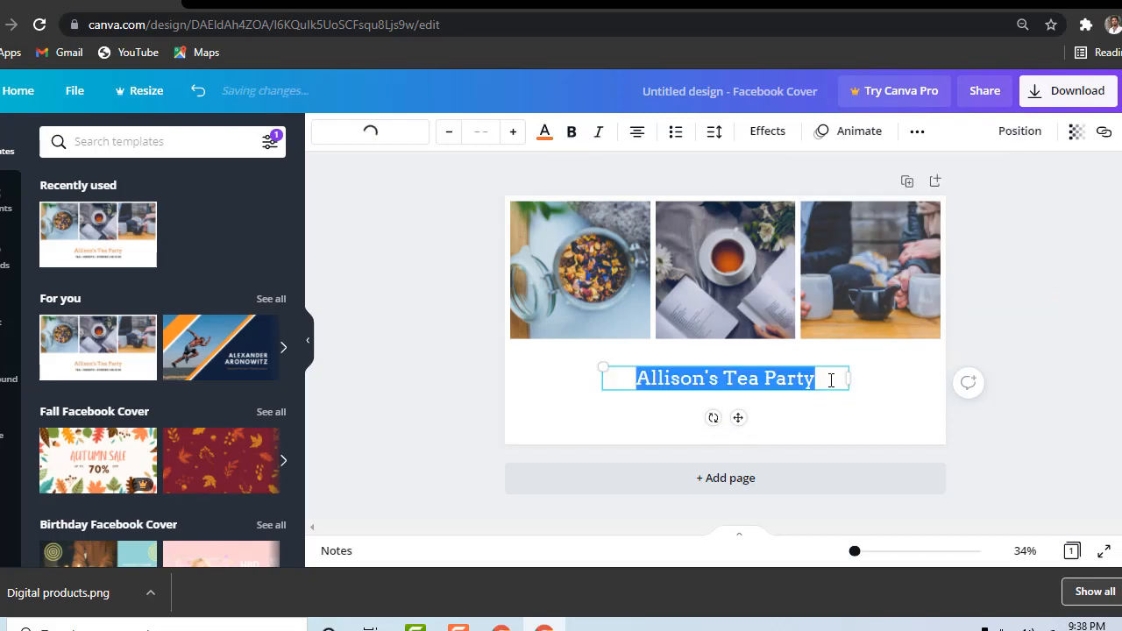
key(BackSpace)
text(Digi)
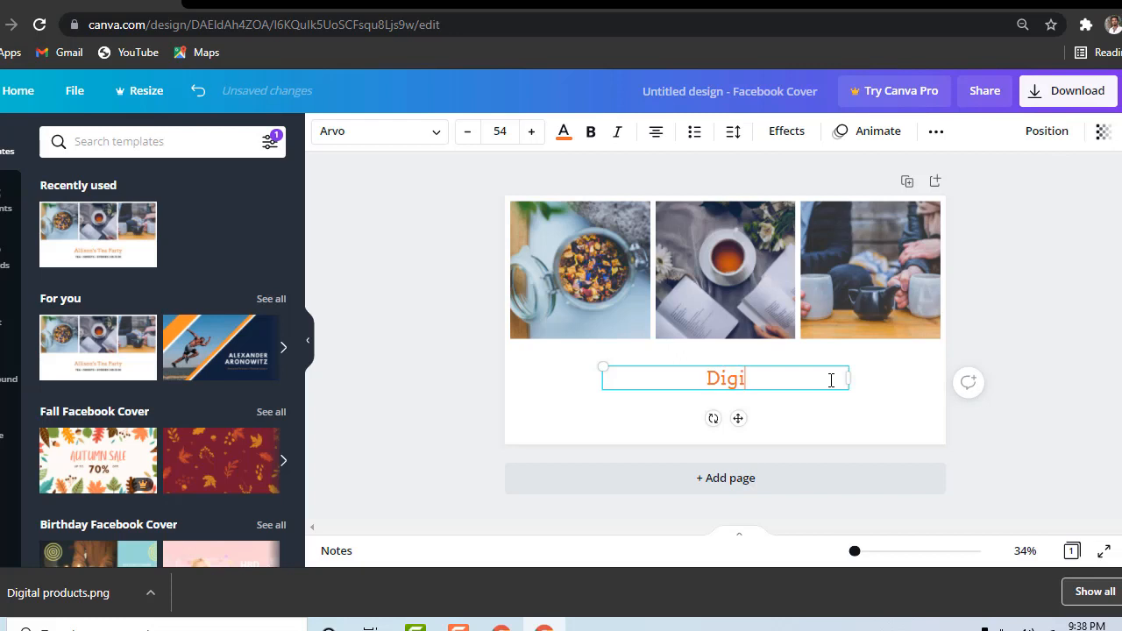
text(tal p)
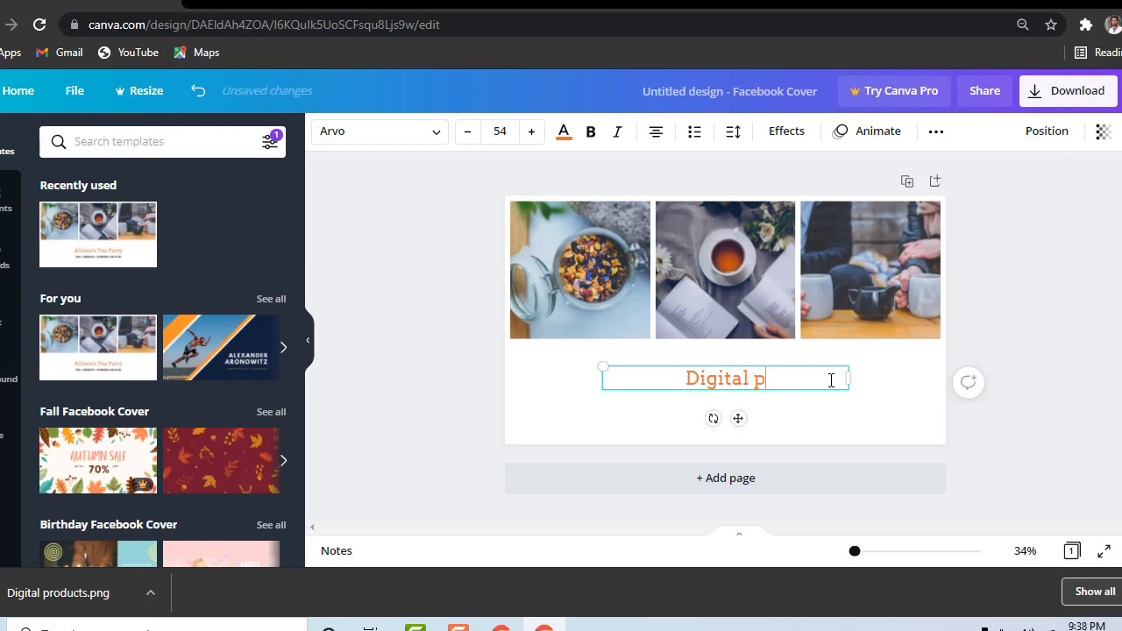
text(roducts)
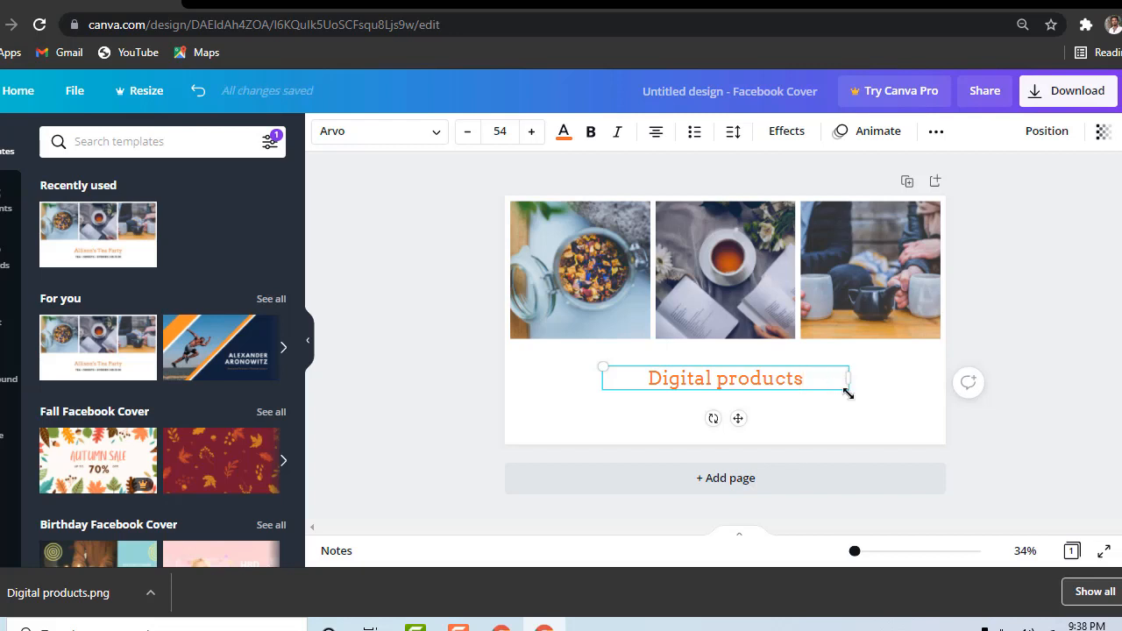
drag(851, 377, 897, 368)
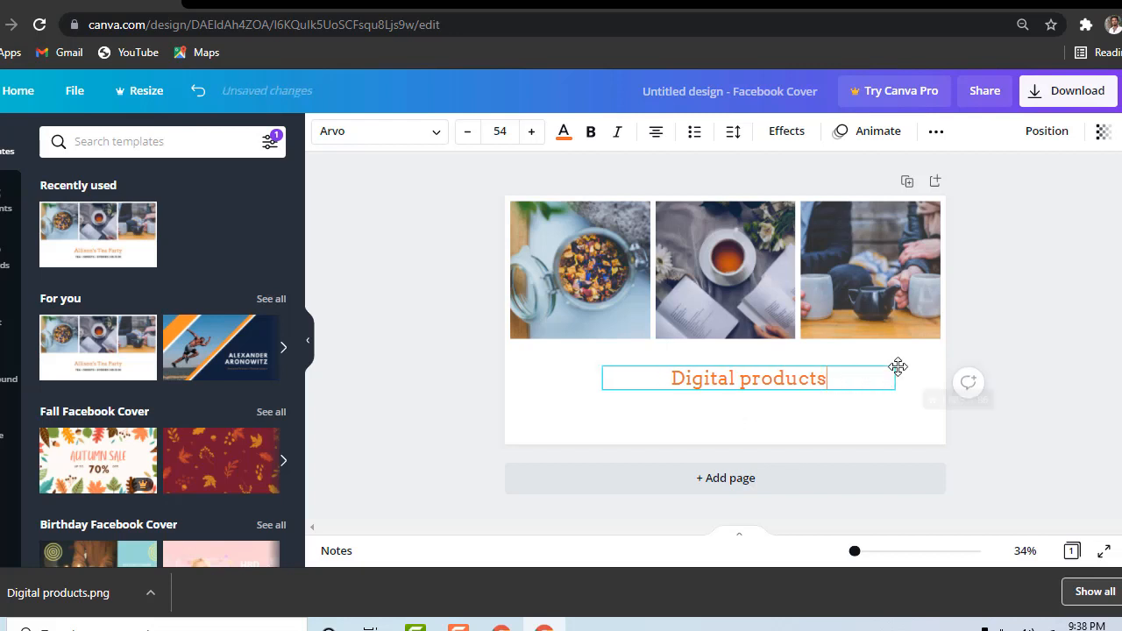
click(591, 133)
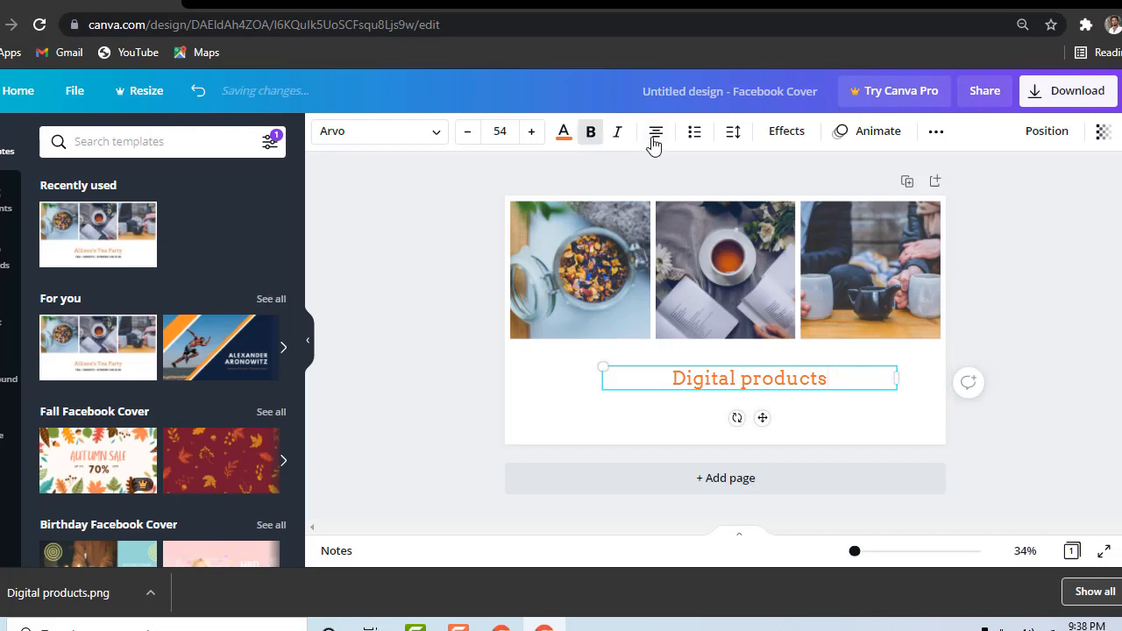
Raise the 'Digital products' title's font size step by step to 101
click(531, 133)
click(531, 134)
click(530, 131)
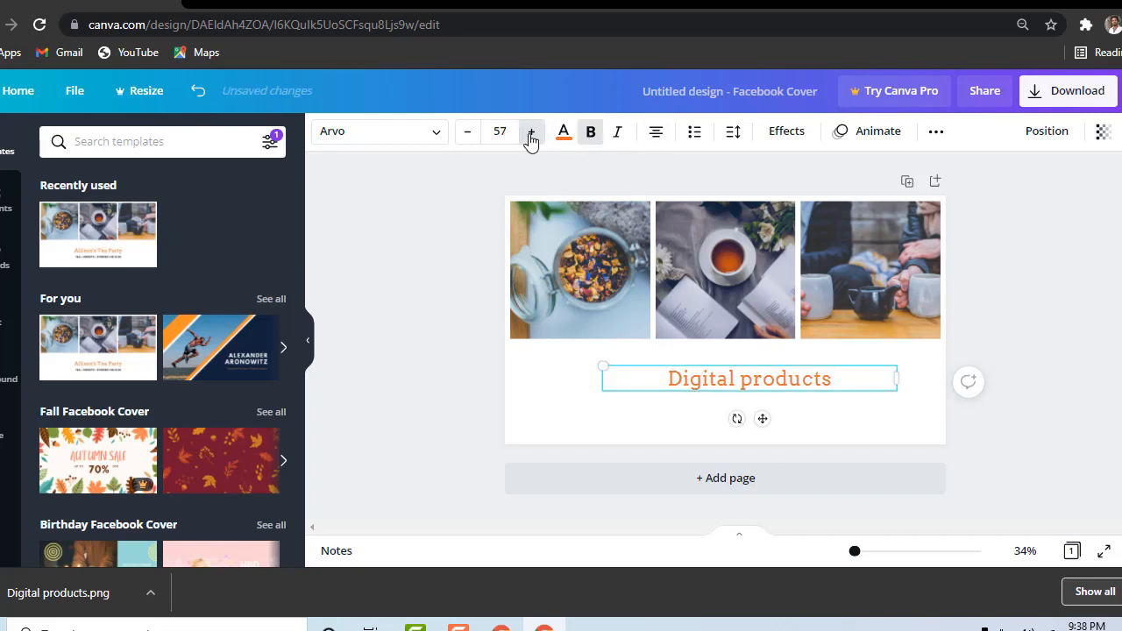
click(530, 132)
click(531, 131)
click(530, 132)
click(530, 132)
click(531, 132)
click(530, 131)
click(530, 132)
click(530, 131)
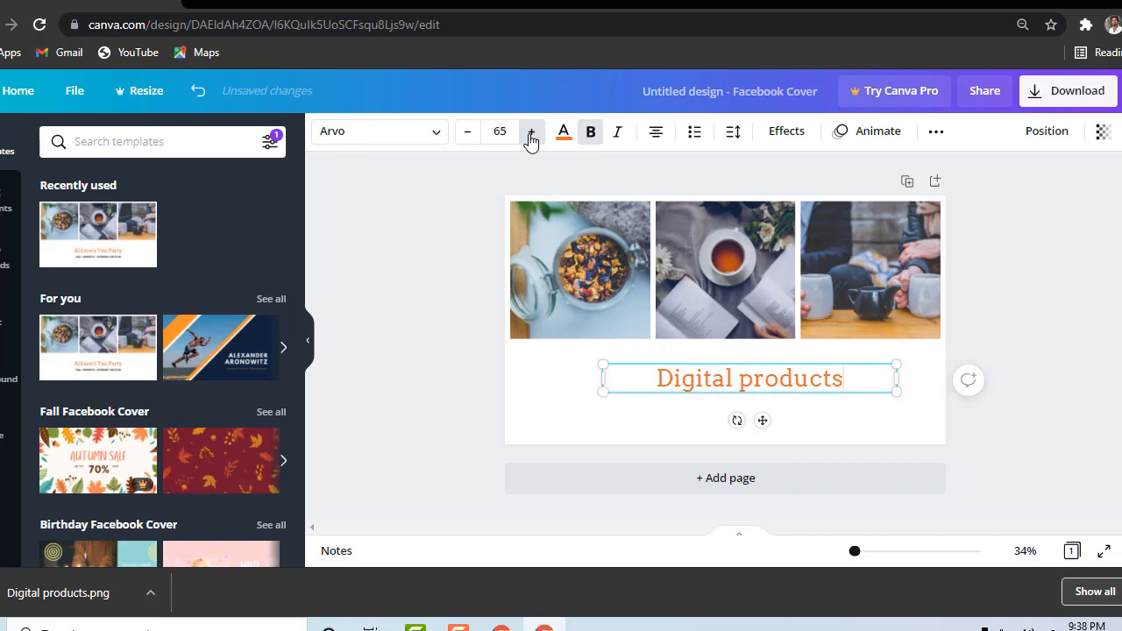
click(530, 132)
click(530, 131)
click(530, 132)
click(530, 132)
click(530, 131)
click(530, 131)
click(530, 132)
click(530, 132)
click(531, 131)
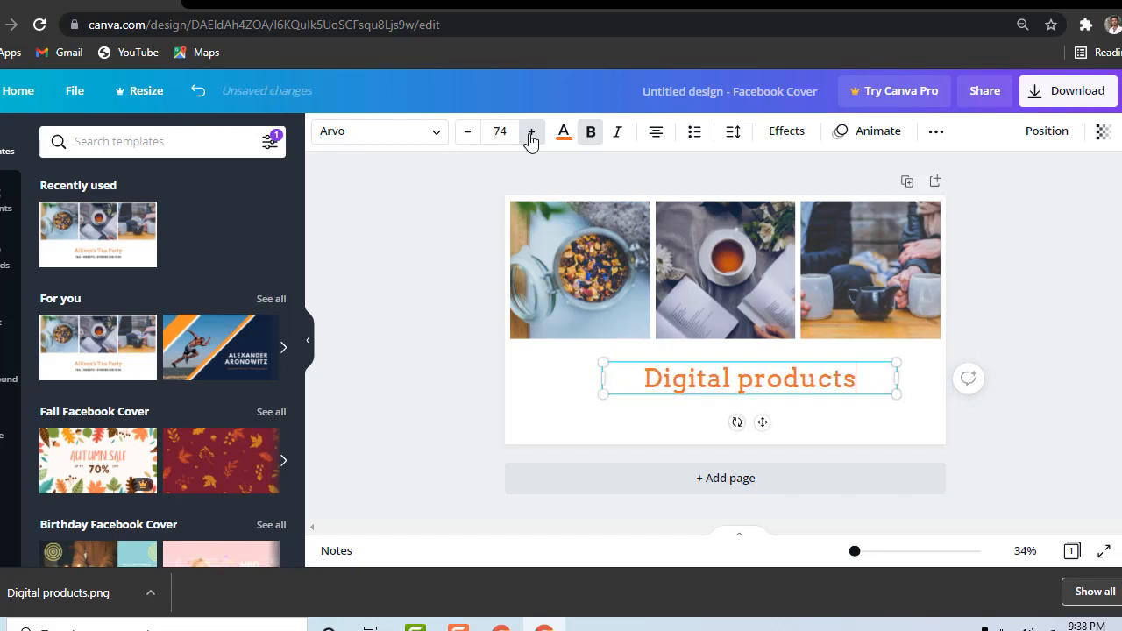
click(530, 131)
click(530, 131)
click(530, 131)
click(530, 132)
click(531, 132)
click(530, 132)
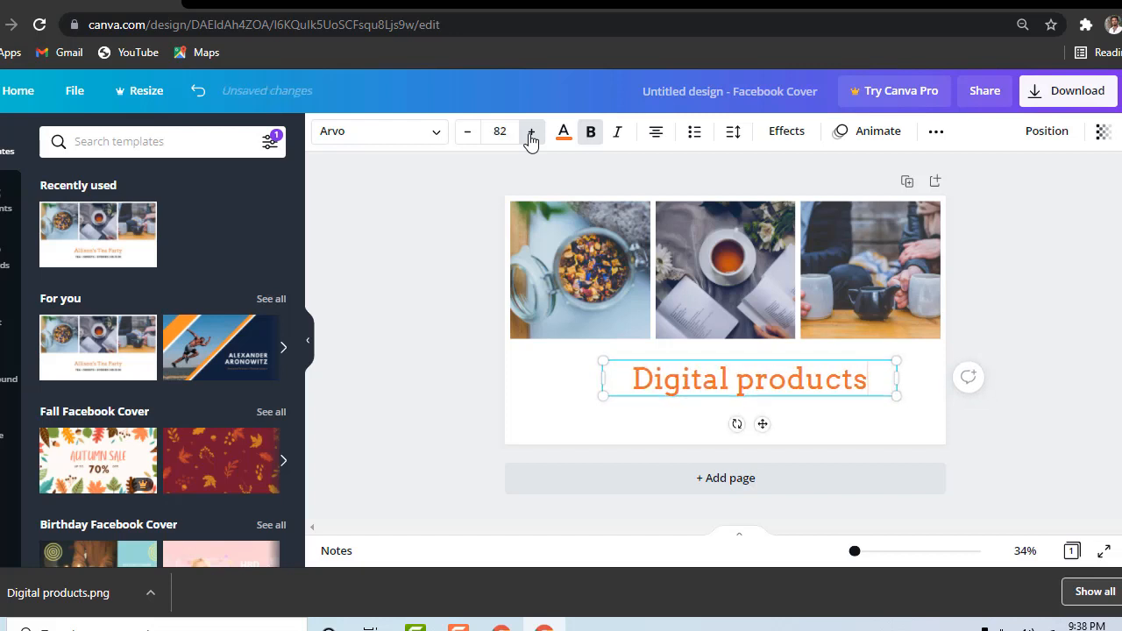
click(531, 132)
click(531, 131)
click(530, 132)
click(531, 131)
click(530, 132)
click(530, 131)
click(530, 132)
double_click(530, 132)
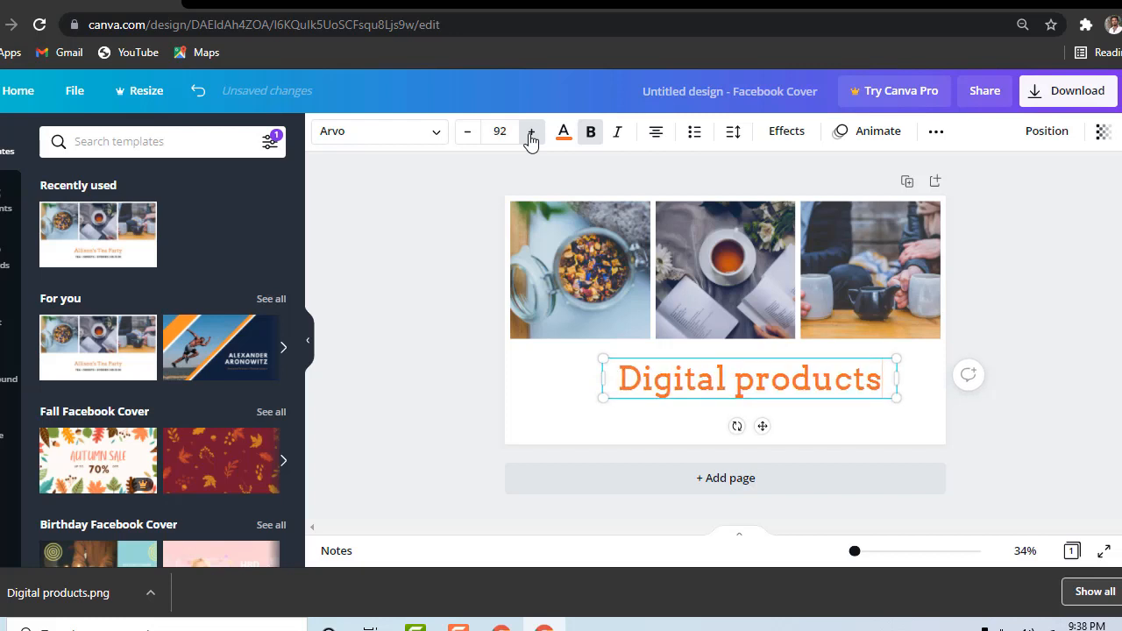
double_click(530, 132)
click(530, 132)
double_click(531, 132)
double_click(530, 132)
click(531, 132)
double_click(531, 131)
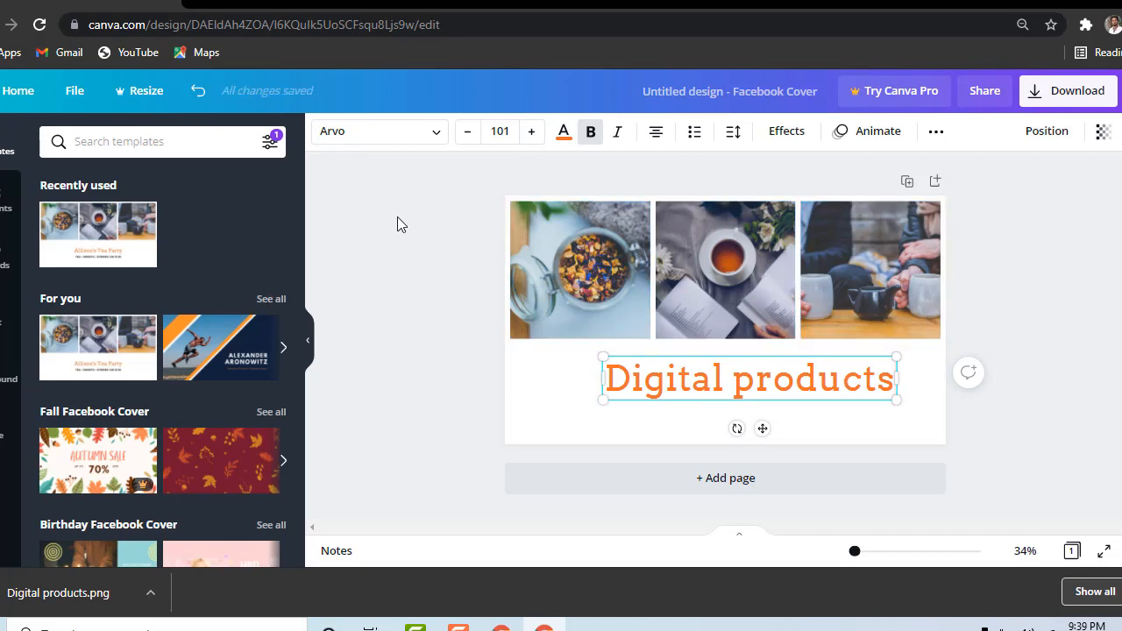
Nudge the third photo into place and download the cover as a PNG file
click(857, 267)
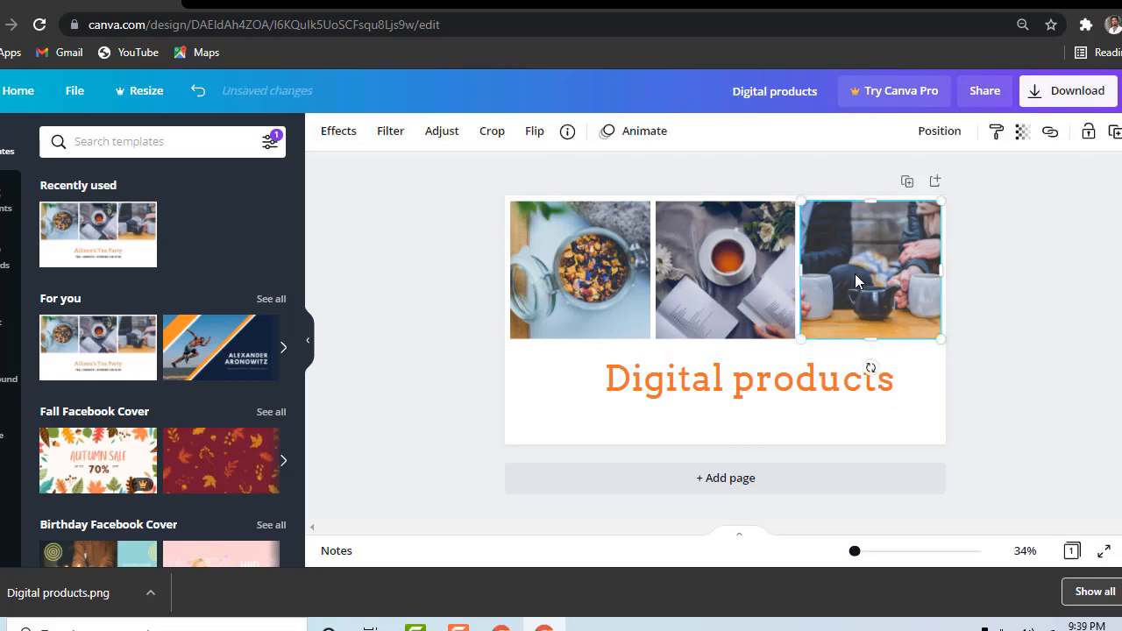
drag(854, 278, 877, 266)
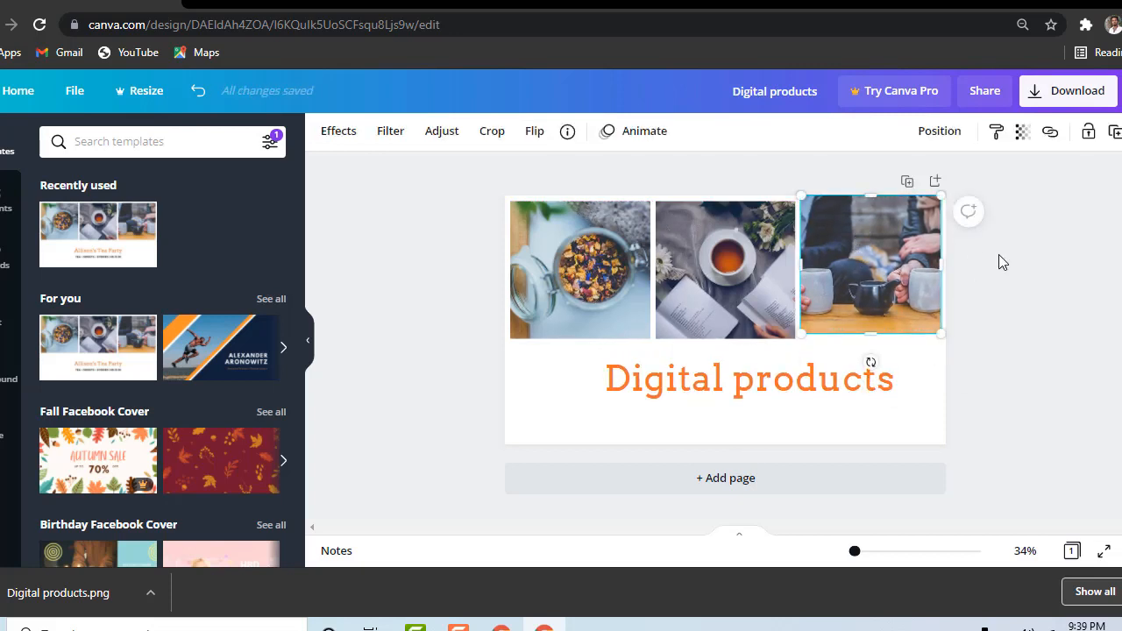
click(1087, 96)
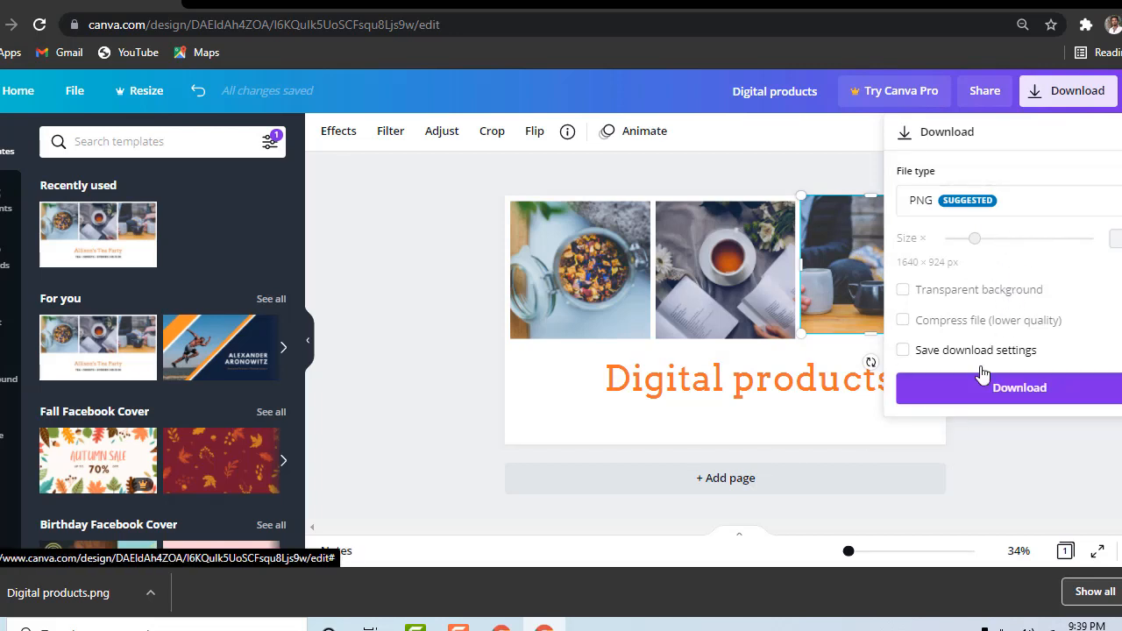
click(982, 394)
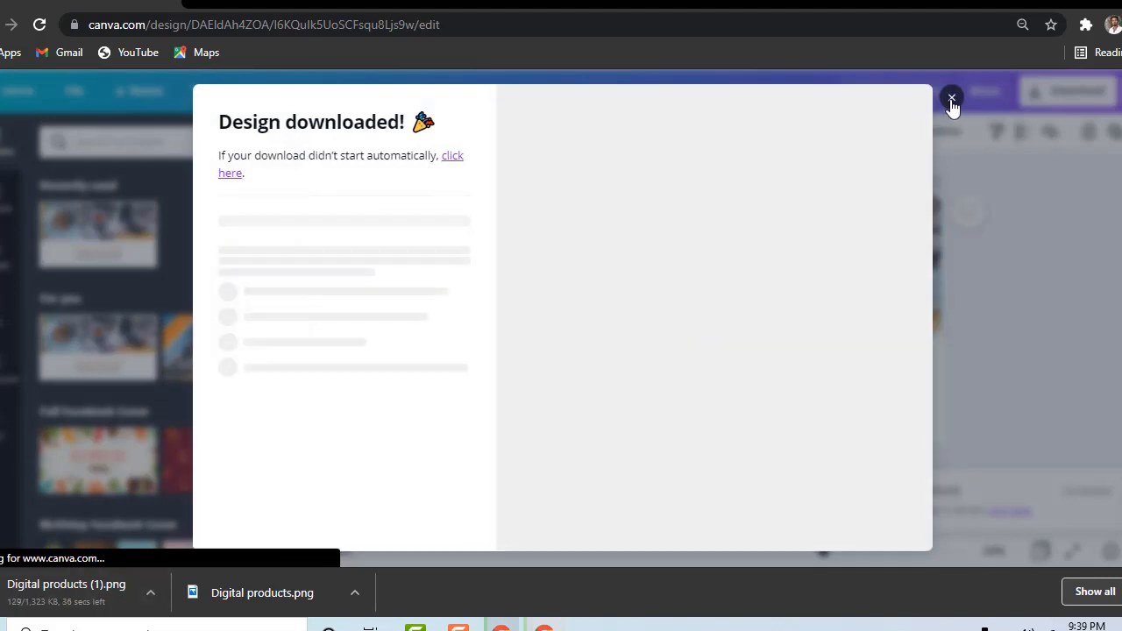
click(951, 98)
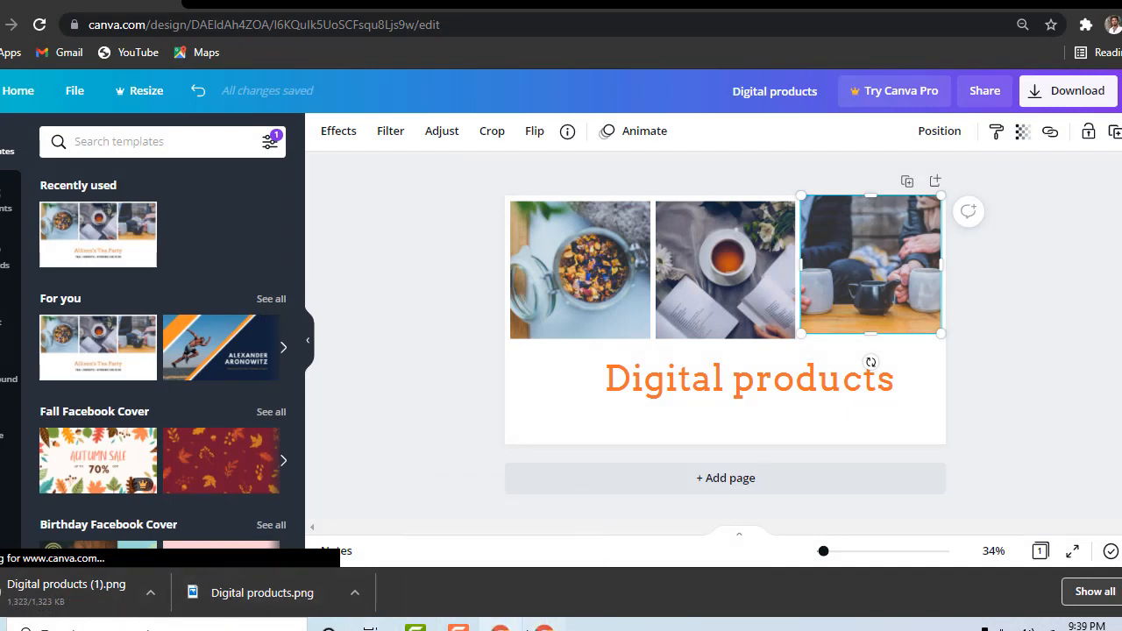
Upload 'Digital products (1)' from Downloads as the page's cover photo and save the setup
mouse_move(502, 627)
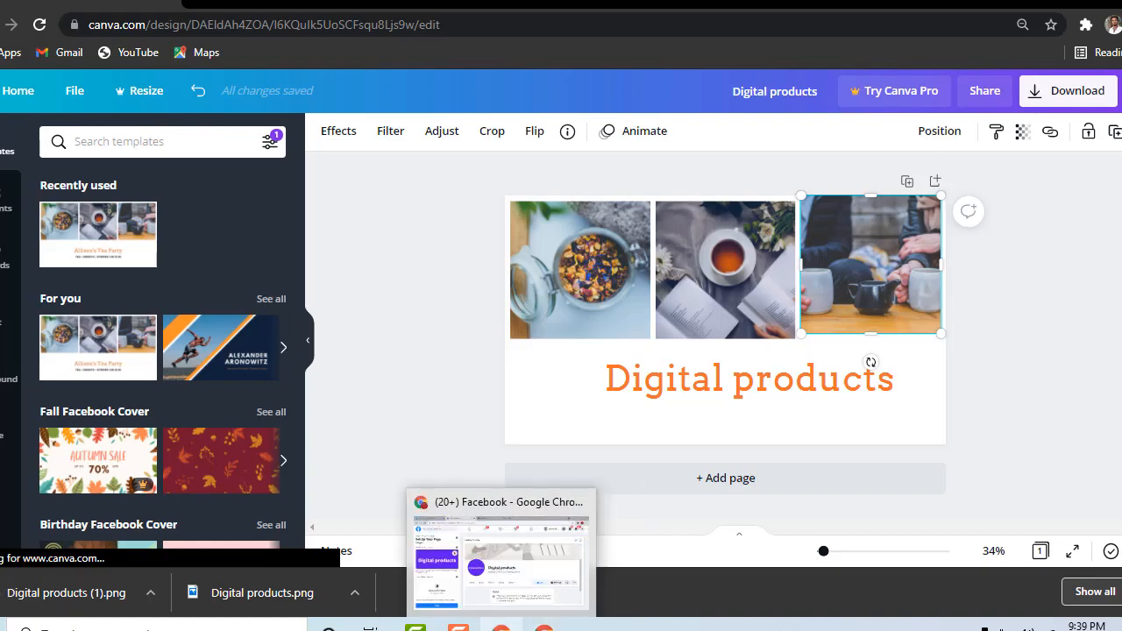
click(455, 552)
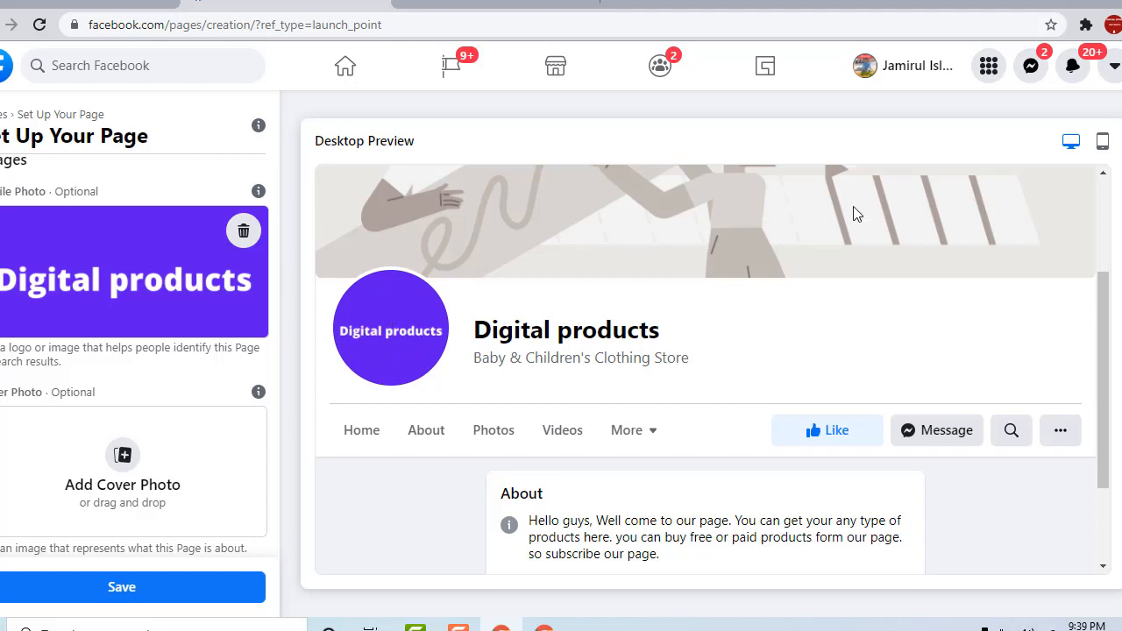
click(123, 471)
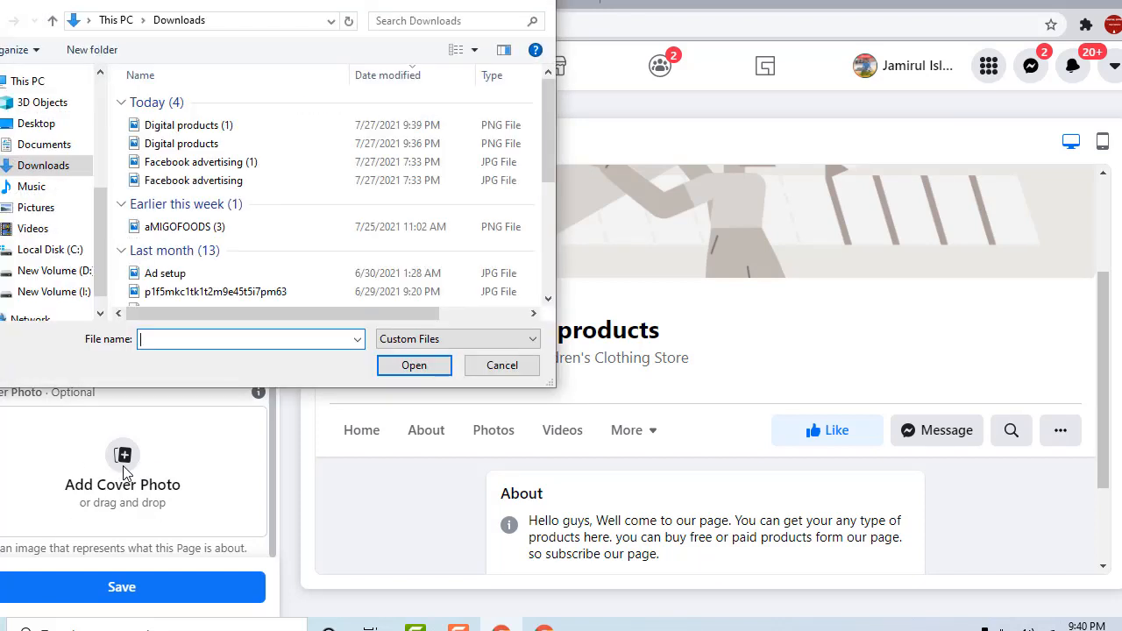
click(181, 128)
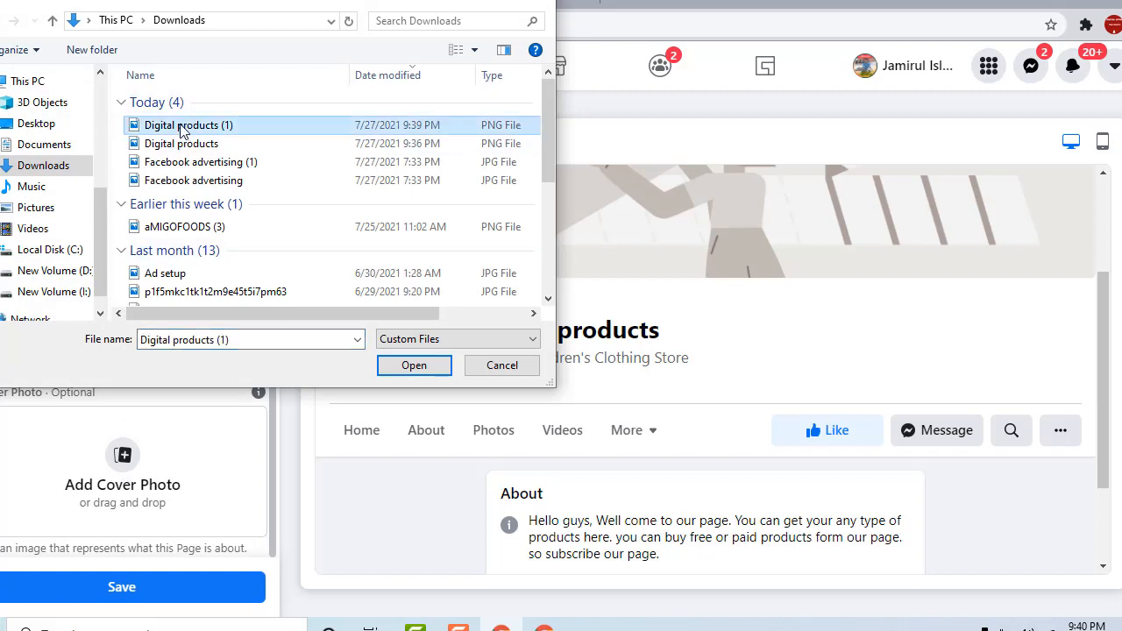
click(428, 372)
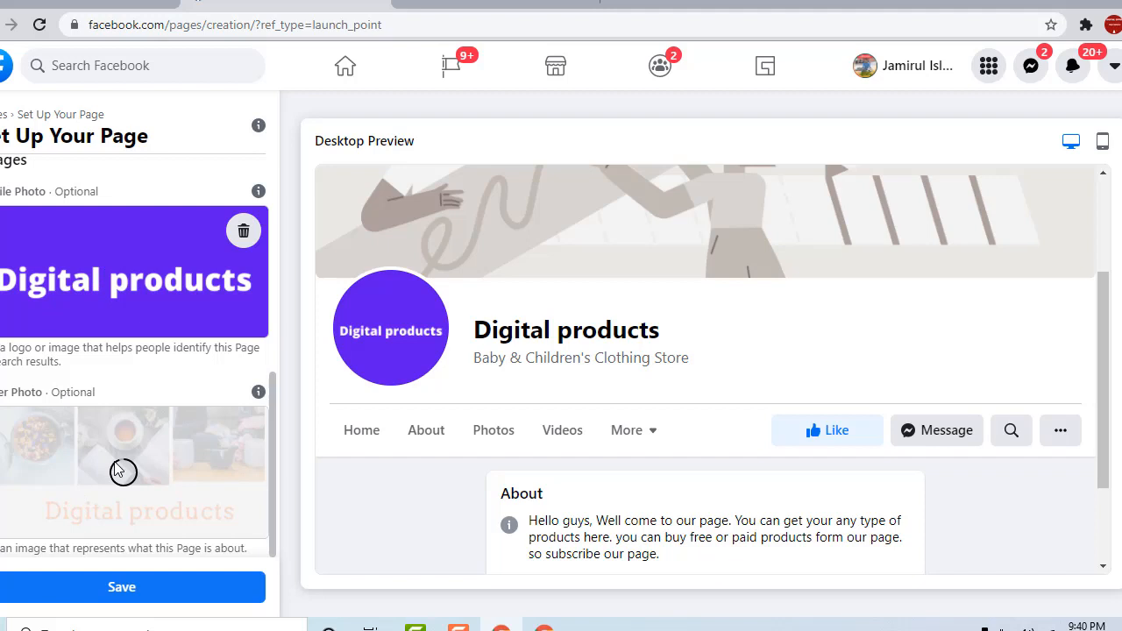
scroll(570, 335, down, 2)
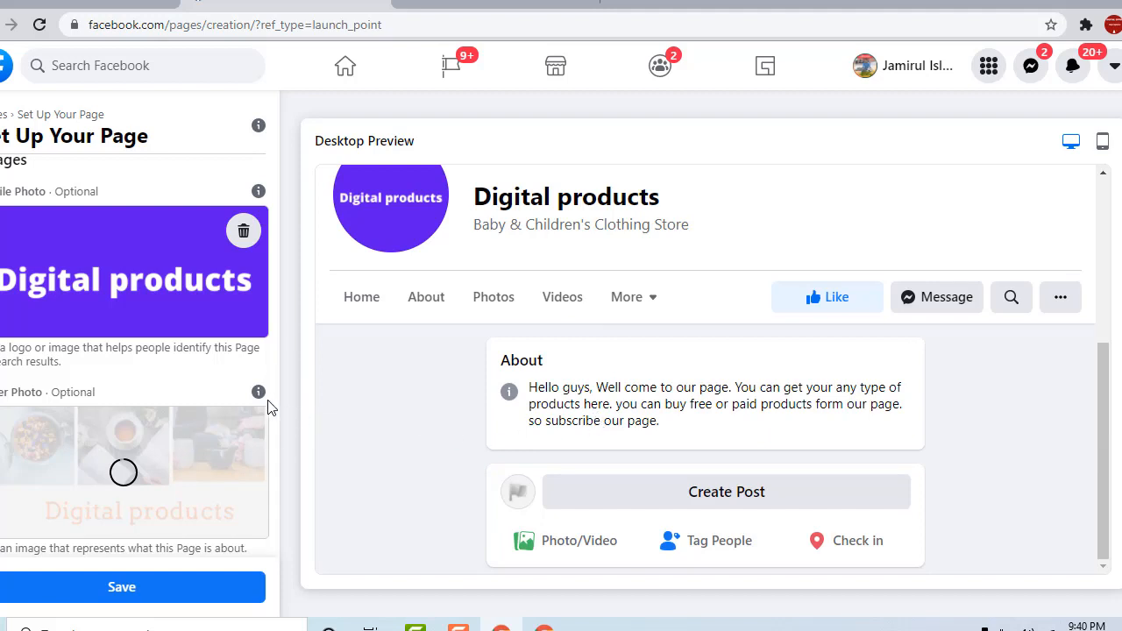
scroll(266, 394, up, 4)
scroll(265, 394, down, 4)
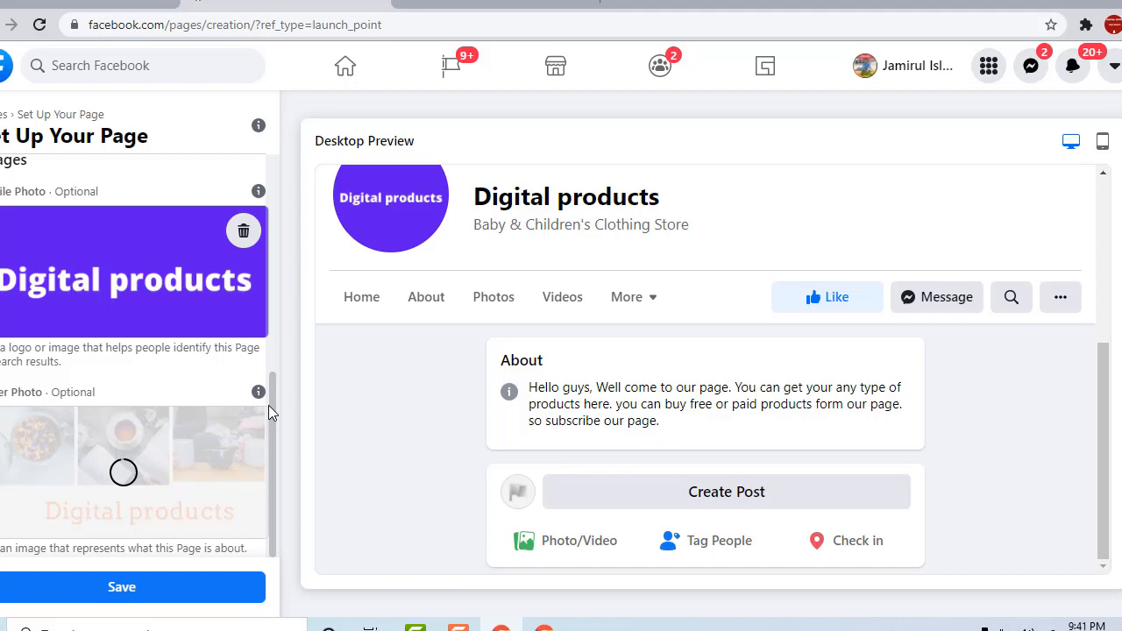
click(147, 599)
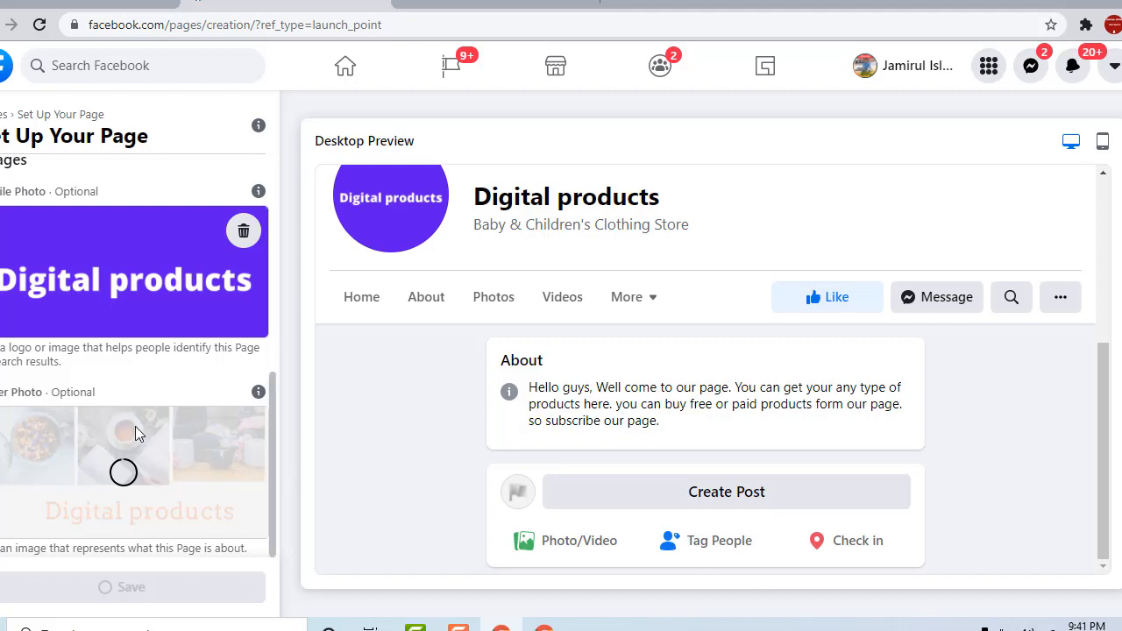
Let the page setup save finish until the Digital products Manage Page view loads
scroll(246, 398, up, 4)
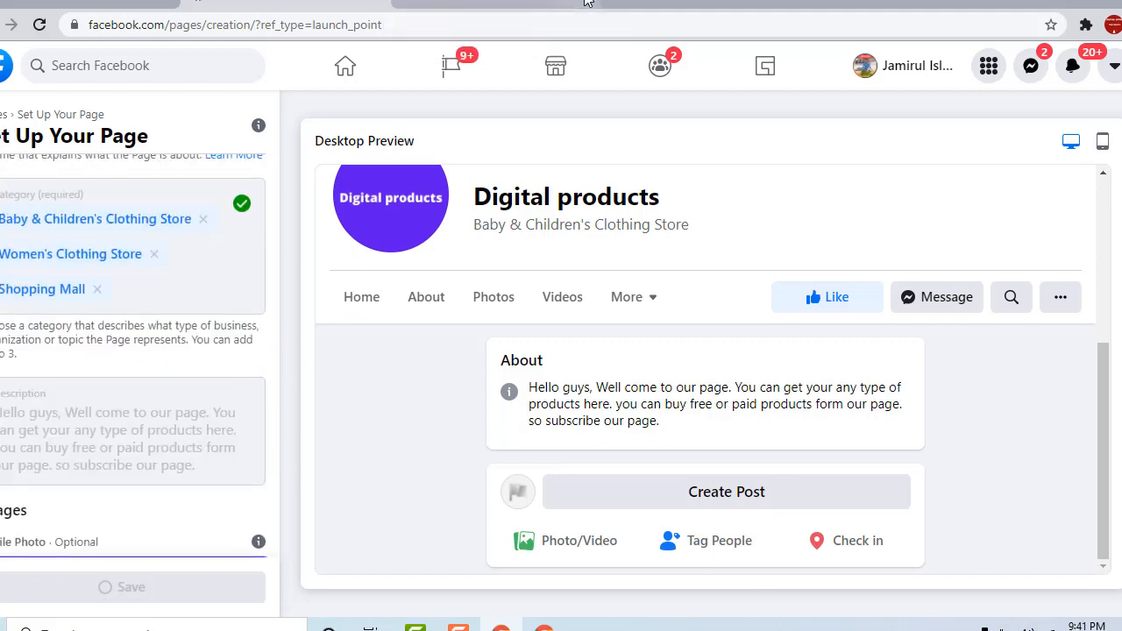
click(62, 5)
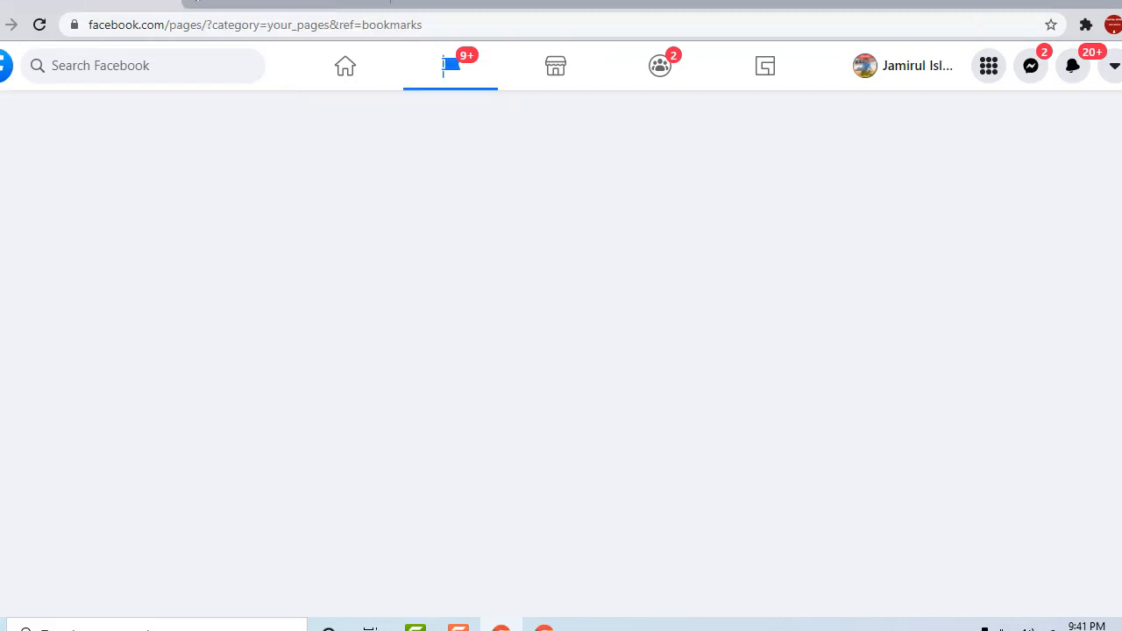
click(237, 1)
scroll(170, 289, down, 4)
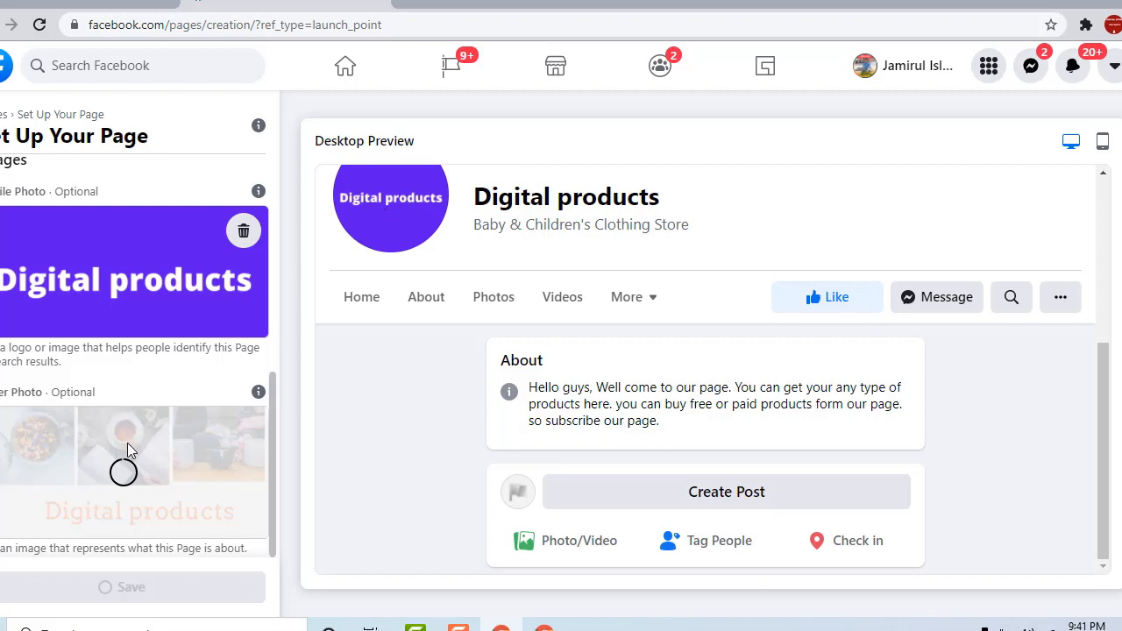
scroll(127, 443, up, 3)
scroll(125, 450, down, 3)
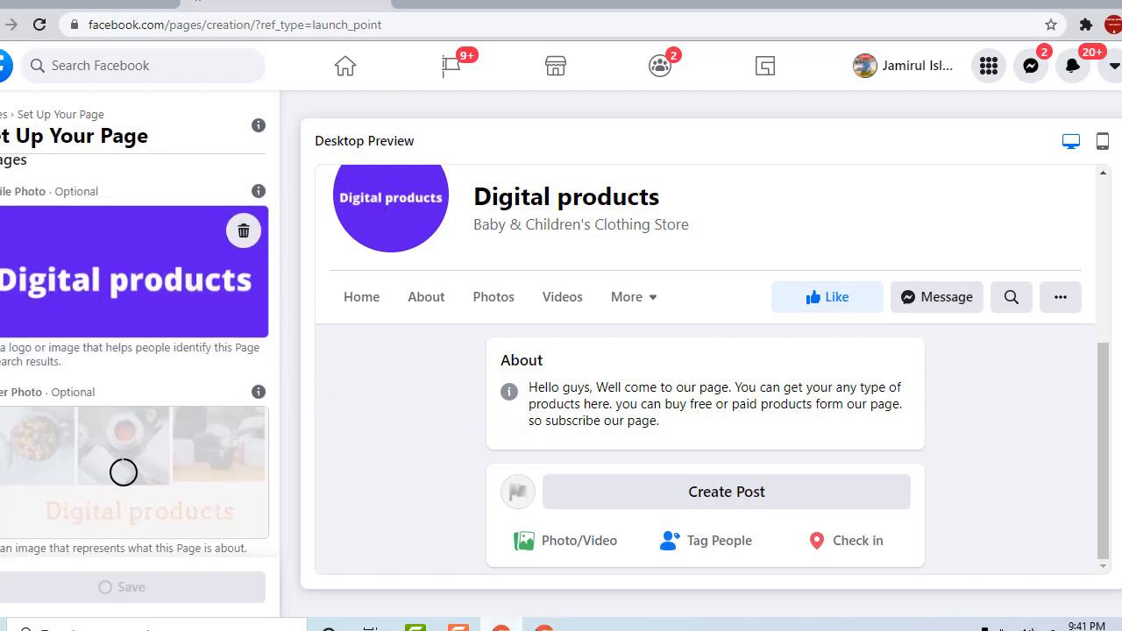
mouse_move(415, 626)
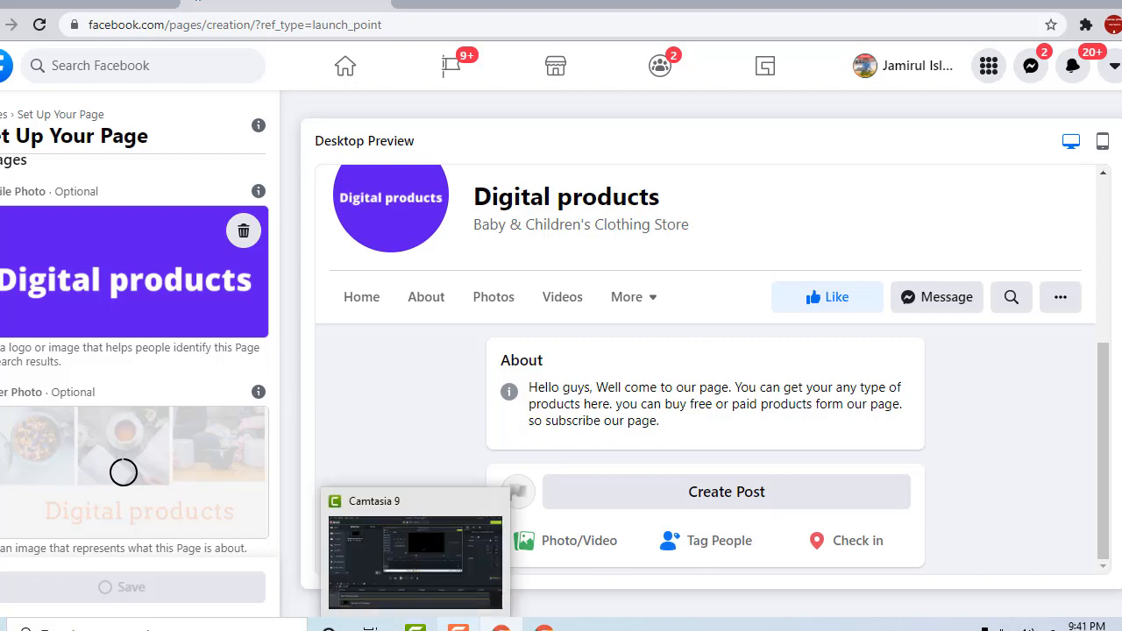
click(458, 627)
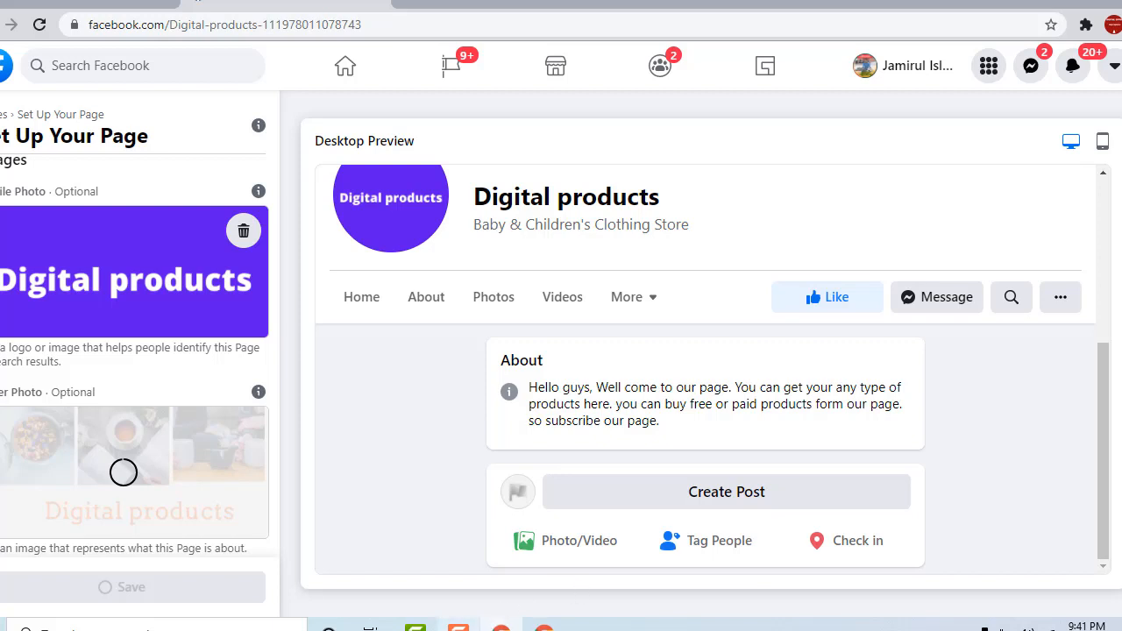
click(459, 627)
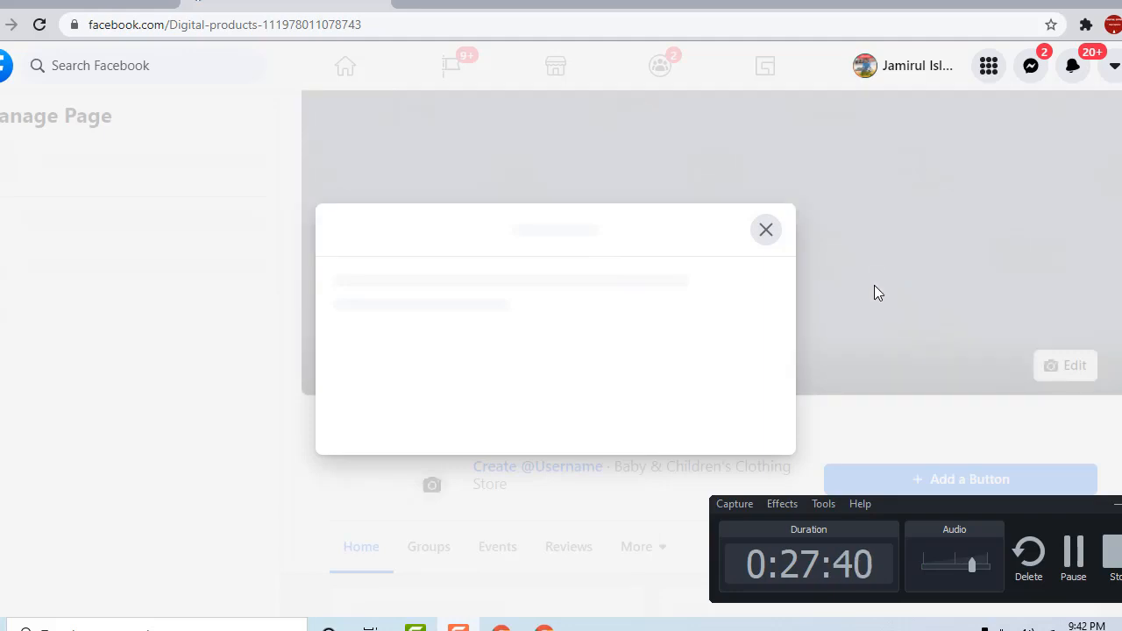
Close the loading dialog and dismiss the 'Welcome customers back with a post' card
click(874, 285)
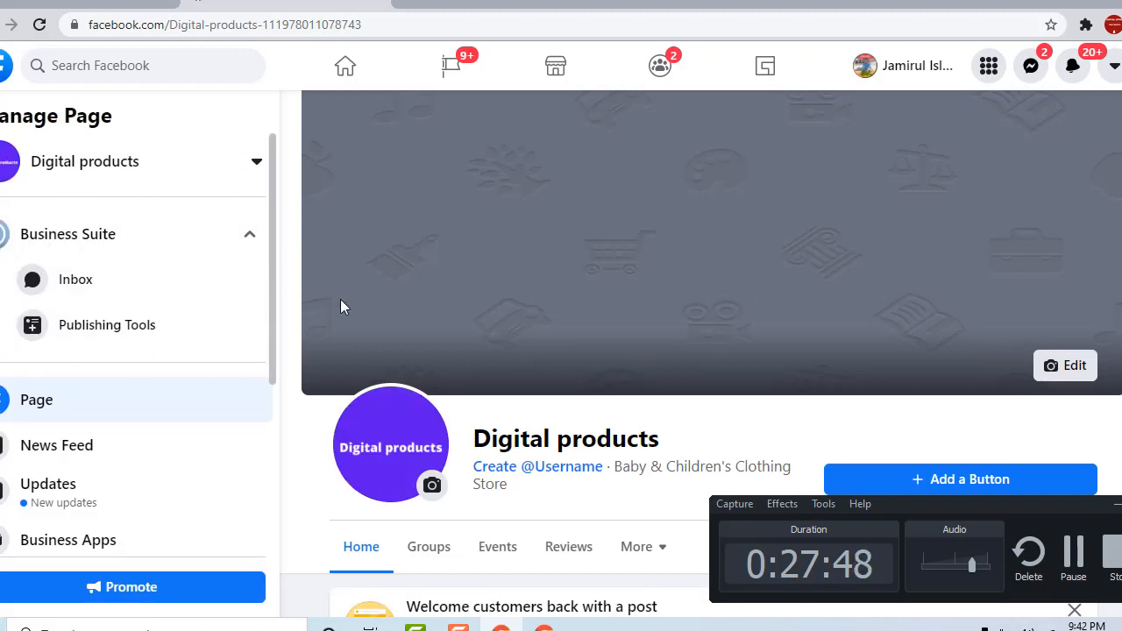
scroll(654, 246, down, 3)
scroll(658, 243, up, 3)
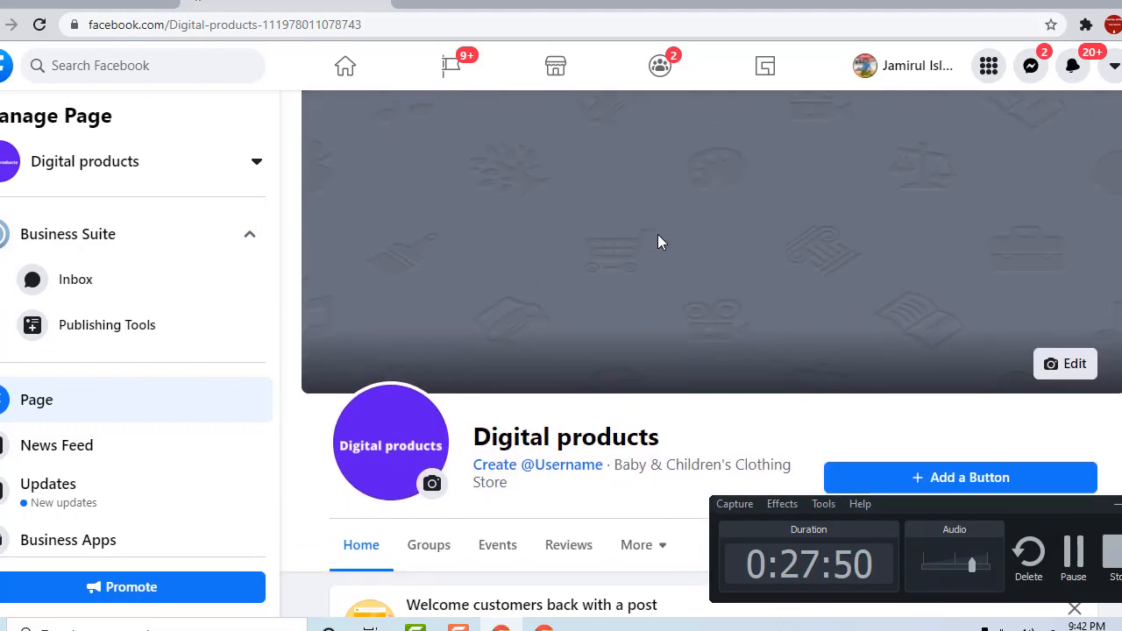
scroll(657, 241, down, 3)
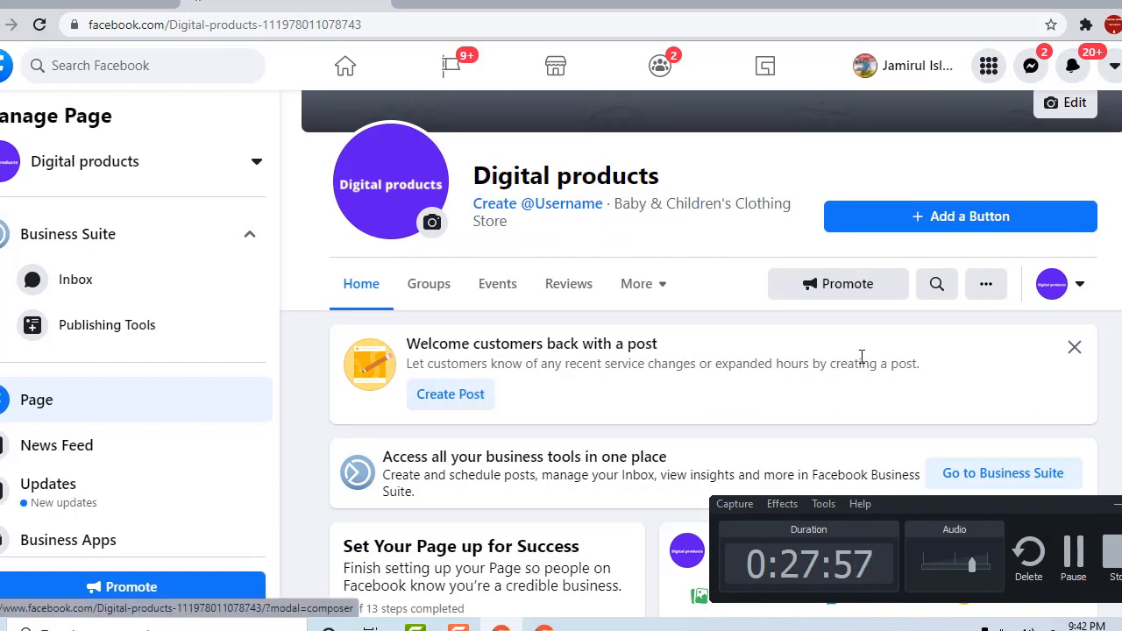
click(1075, 348)
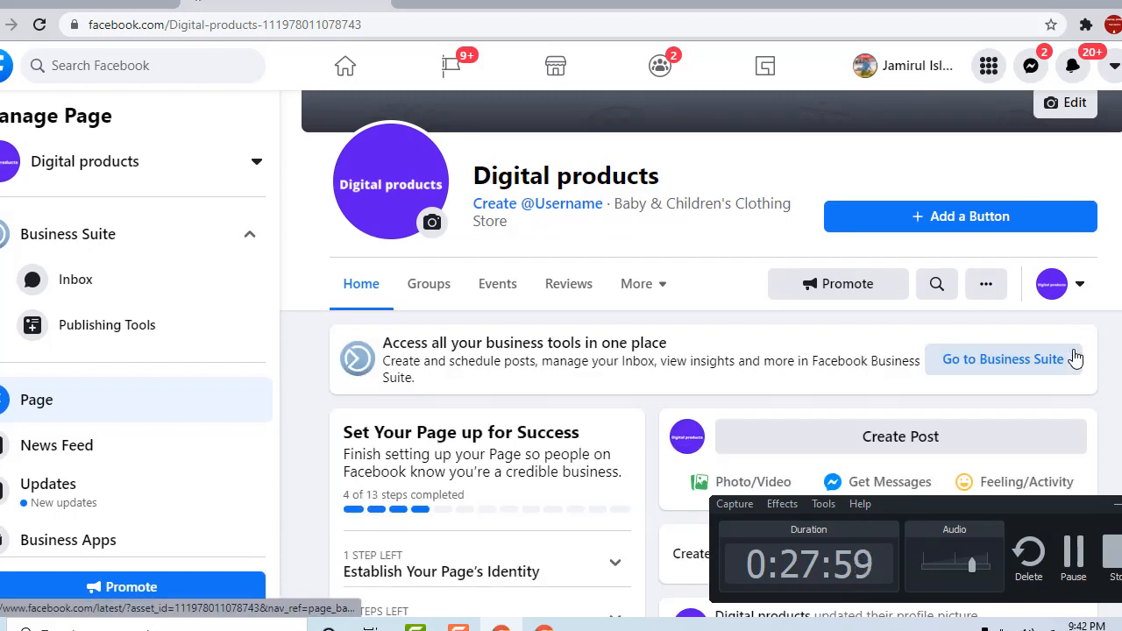
scroll(925, 365, down, 2)
scroll(925, 365, down, 2)
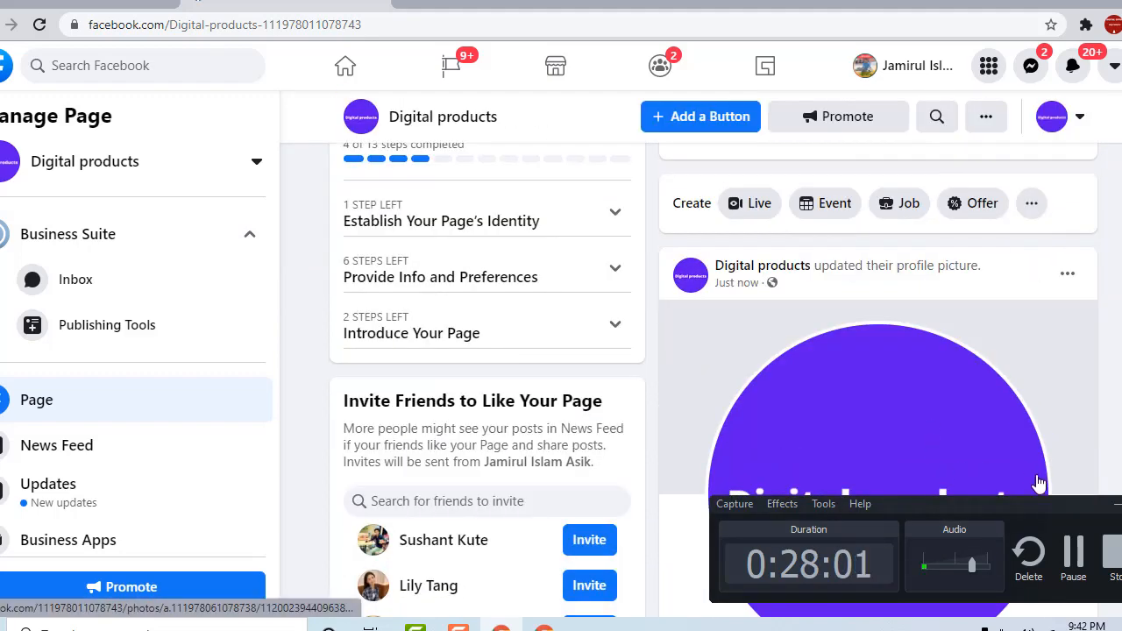
scroll(739, 388, up, 4)
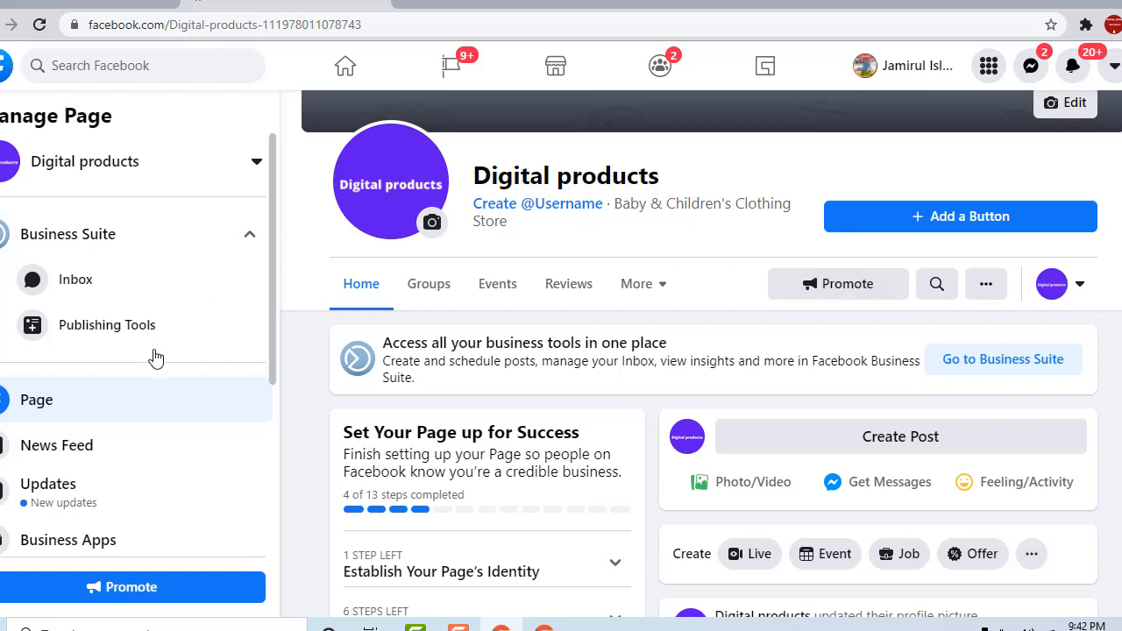
Choose Learn More as the page's action button and place the cursor in its Website field
click(952, 221)
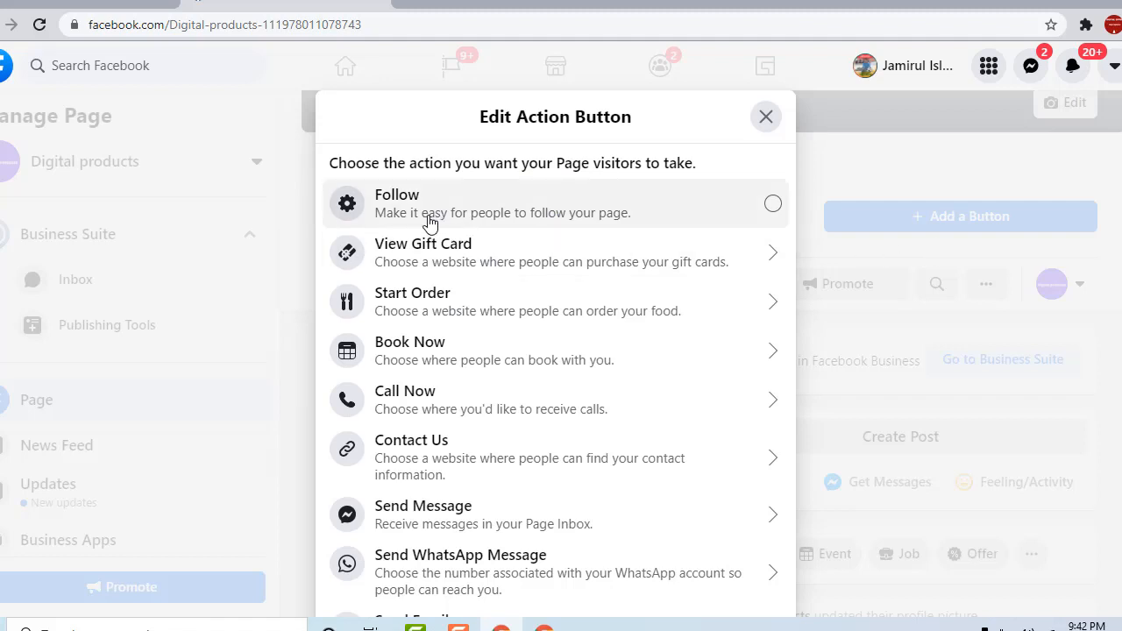
scroll(419, 258, down, 2)
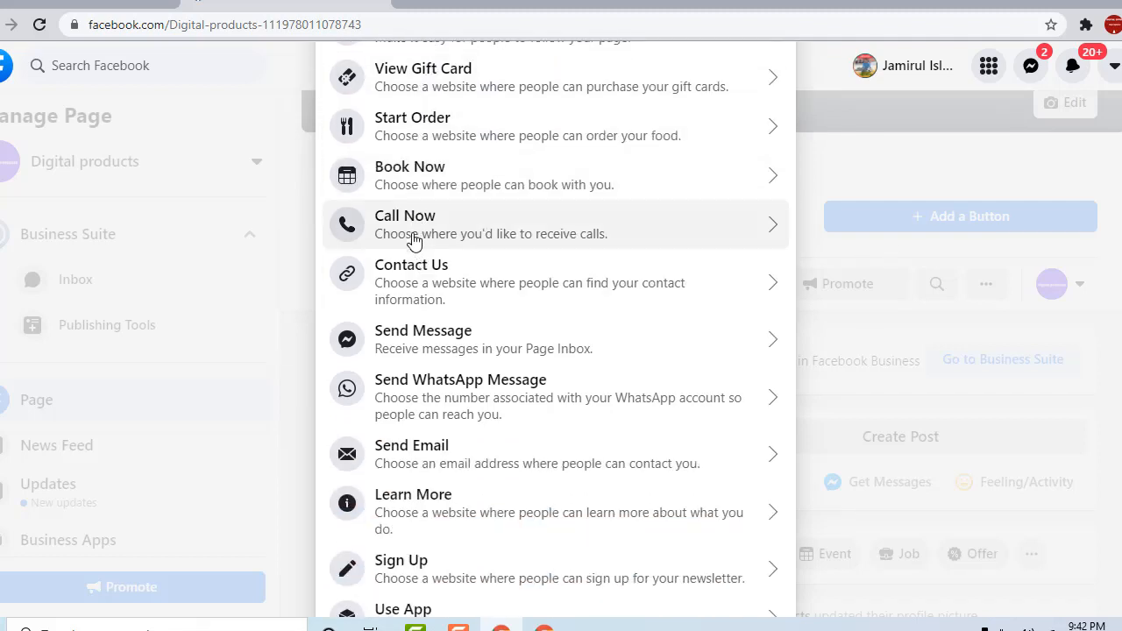
scroll(413, 240, down, 2)
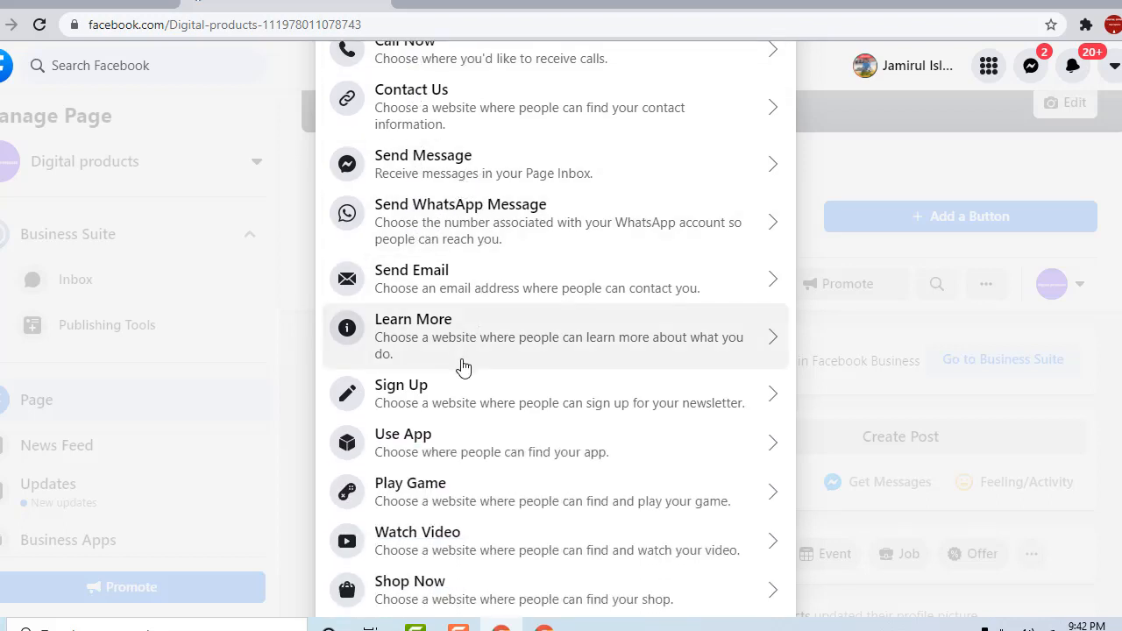
scroll(463, 372, down, 1)
scroll(463, 372, down, 1)
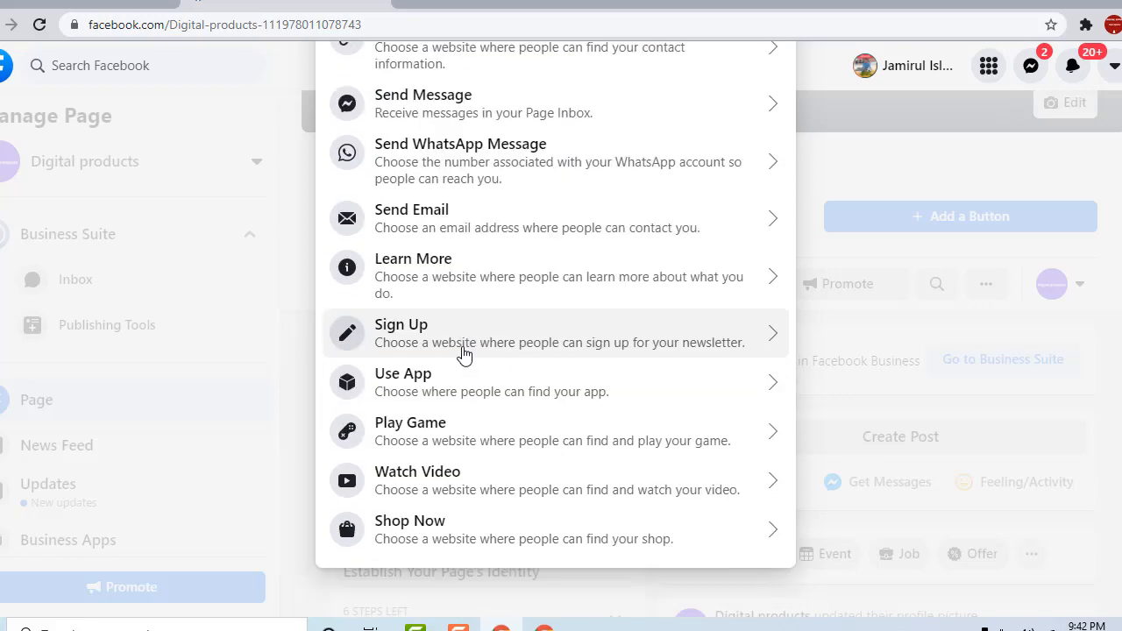
scroll(465, 351, up, 4)
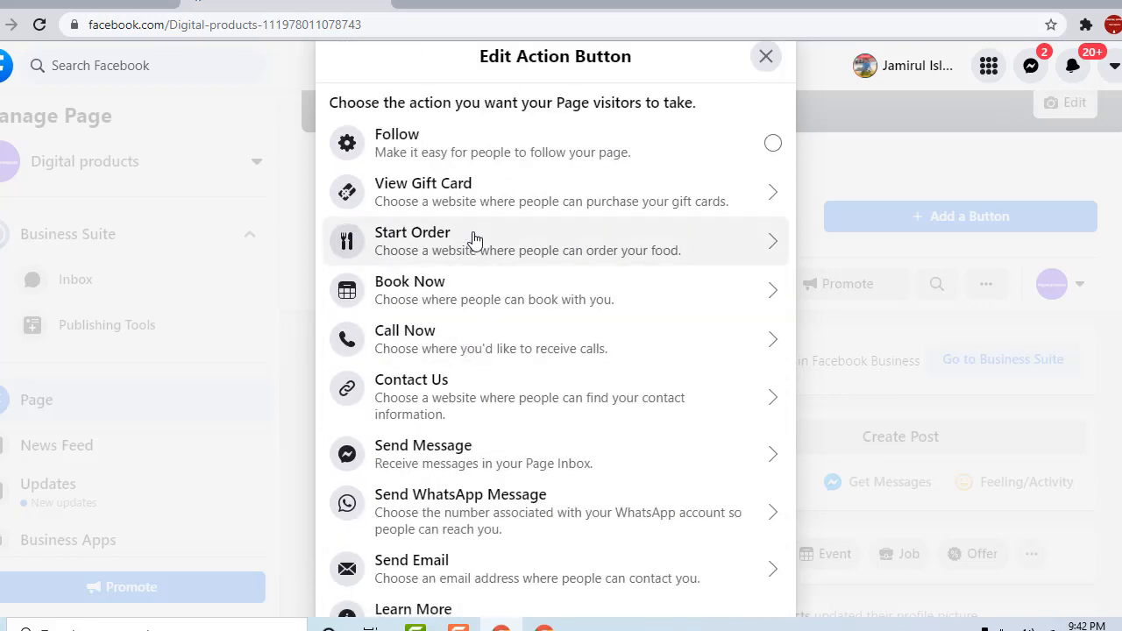
scroll(431, 333, down, 2)
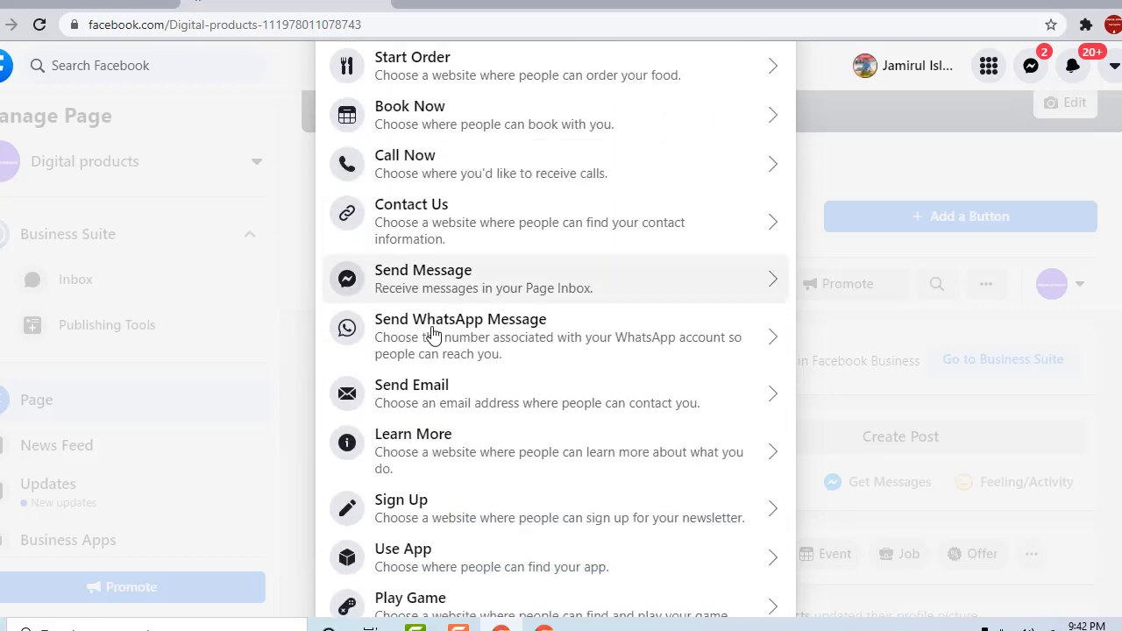
scroll(432, 334, down, 1)
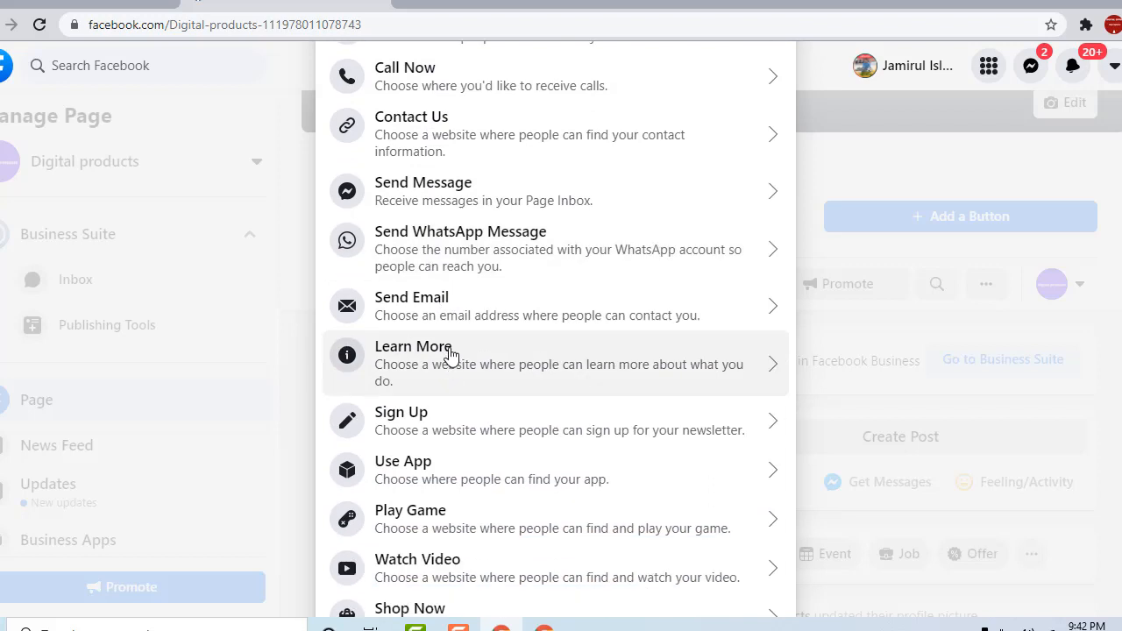
click(451, 356)
click(458, 297)
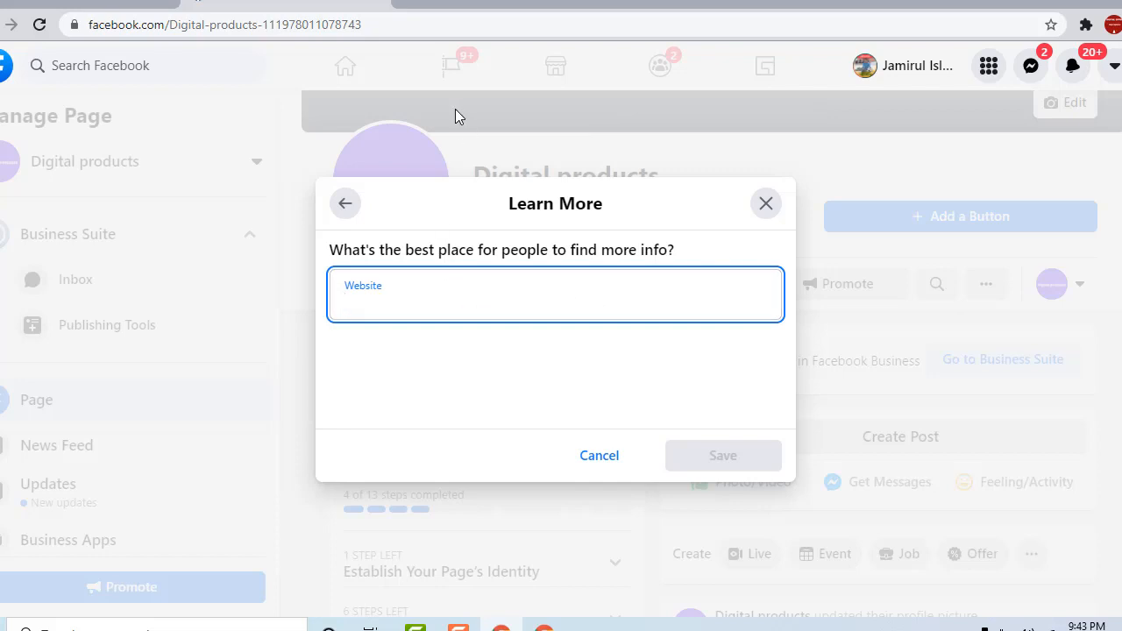
Open new tabs in both Chrome windows, entering 'ali' in one address bar and 'blo' in the other
click(416, 2)
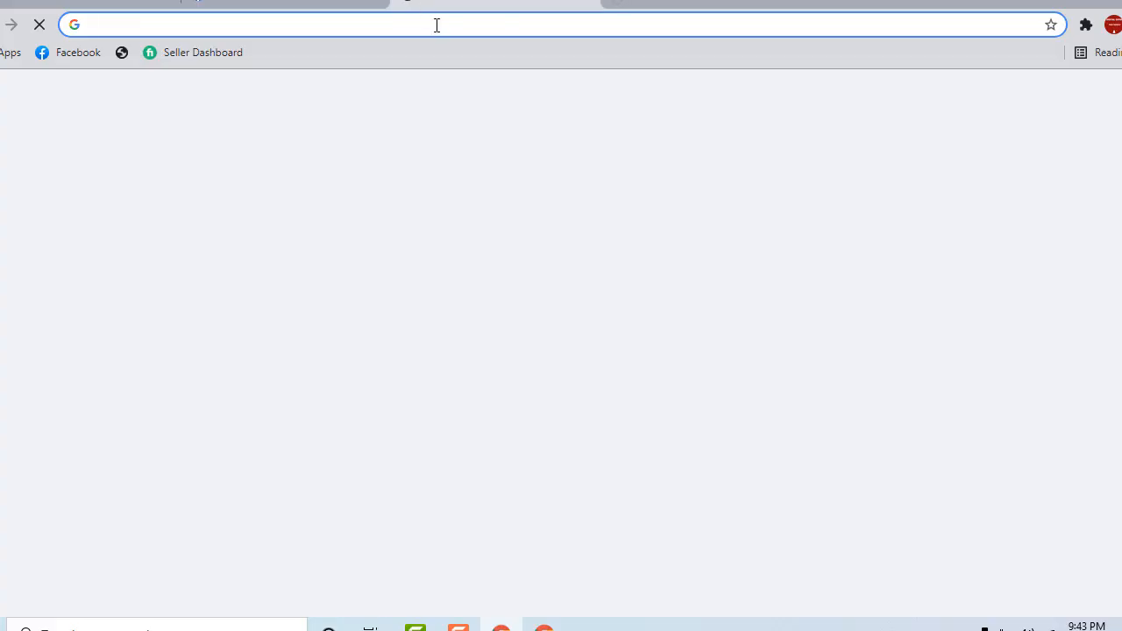
click(436, 25)
text(ali)
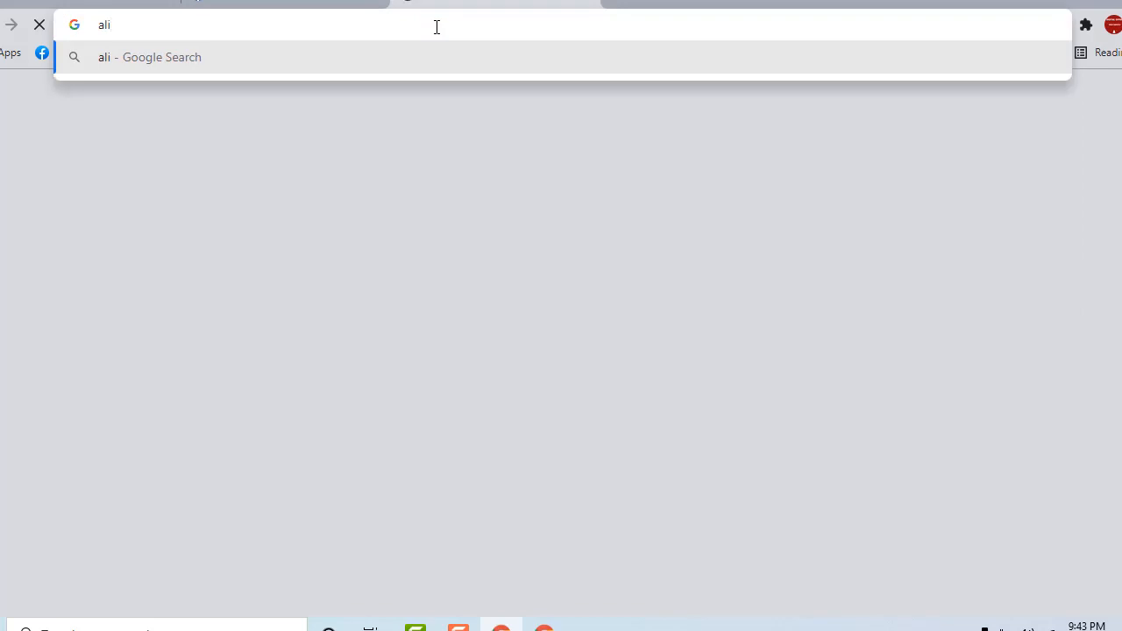
click(545, 627)
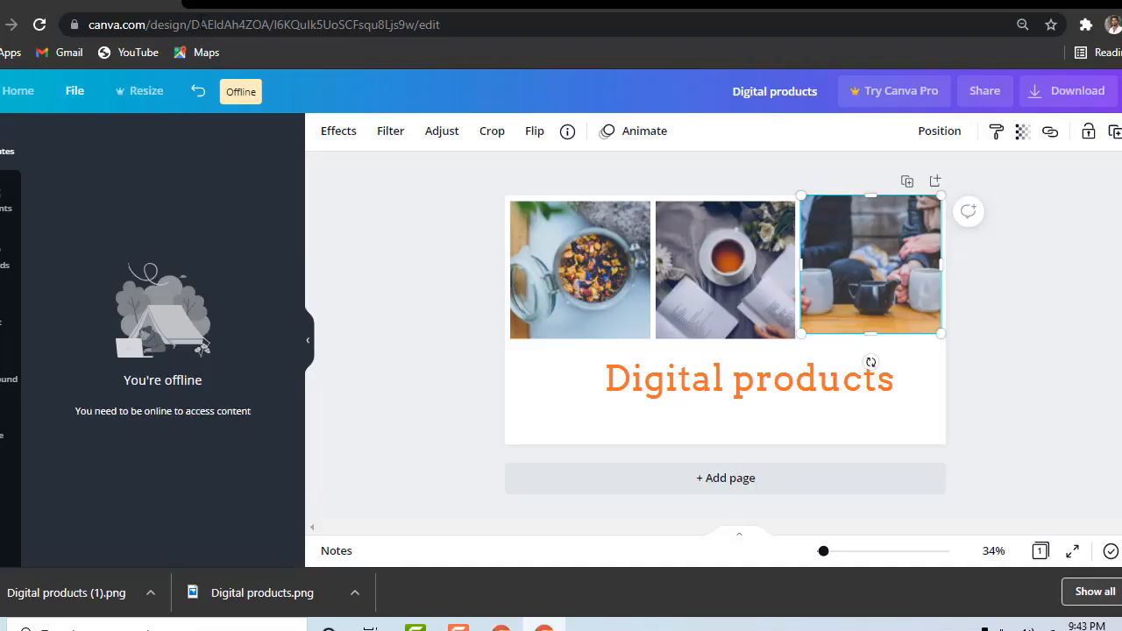
click(206, 0)
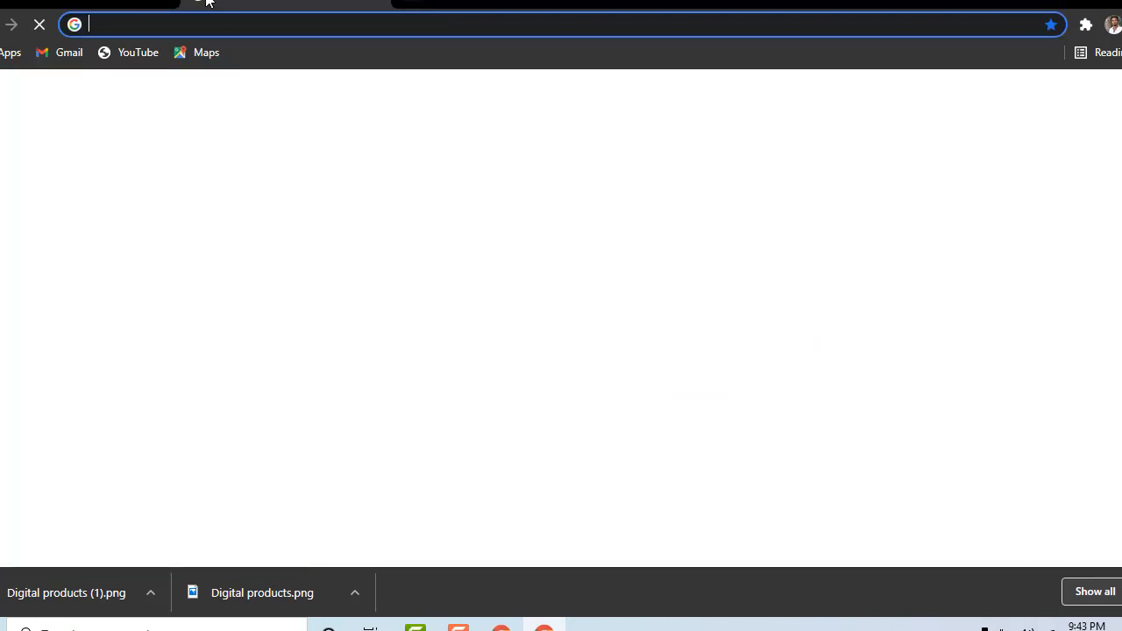
click(224, 23)
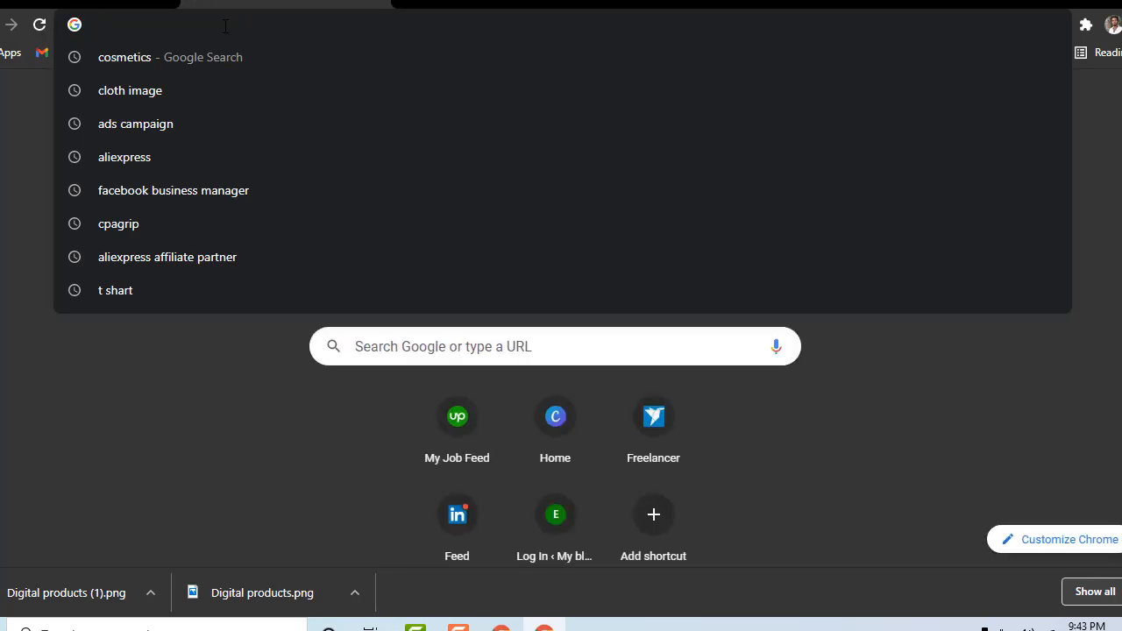
text(blo)
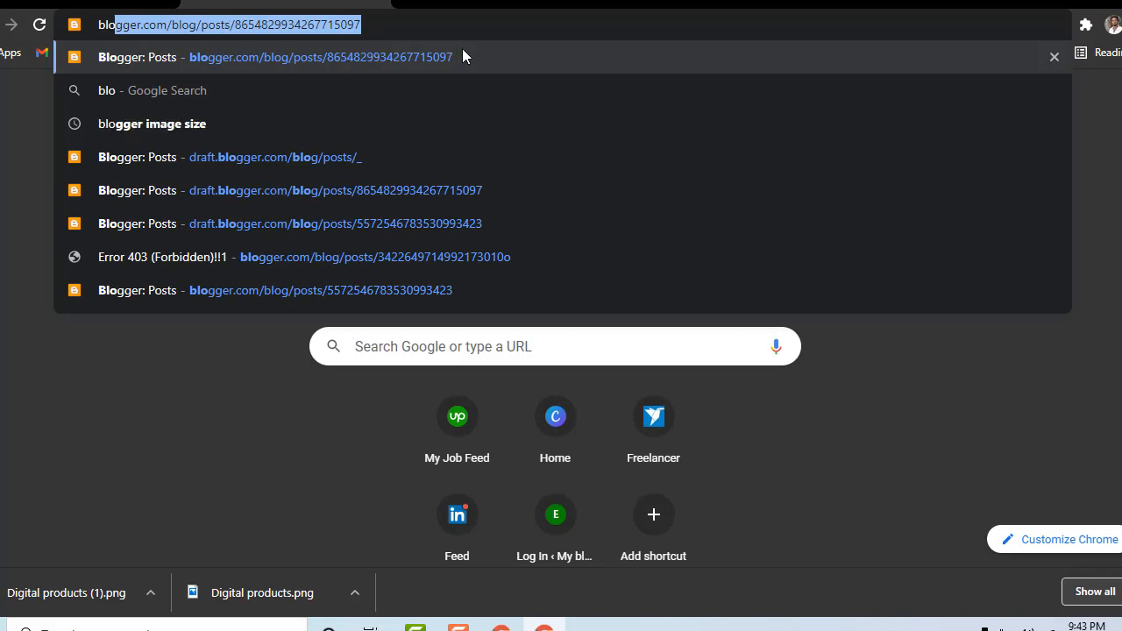
Open Blogger's posts page, switch to the second blog with no posts, and reload
click(474, 55)
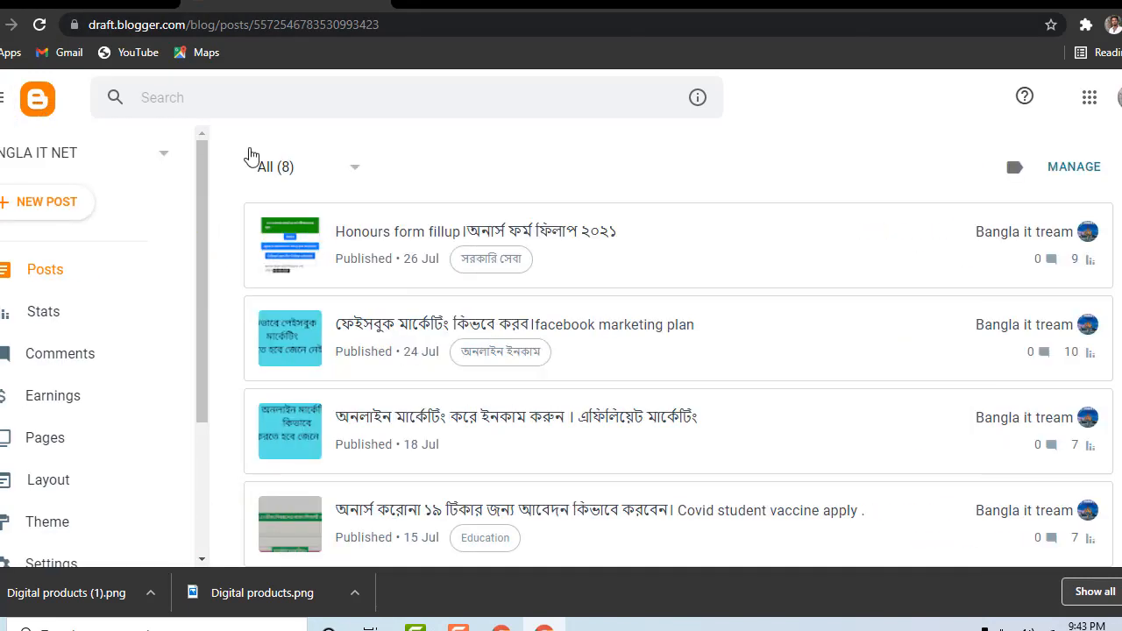
click(175, 167)
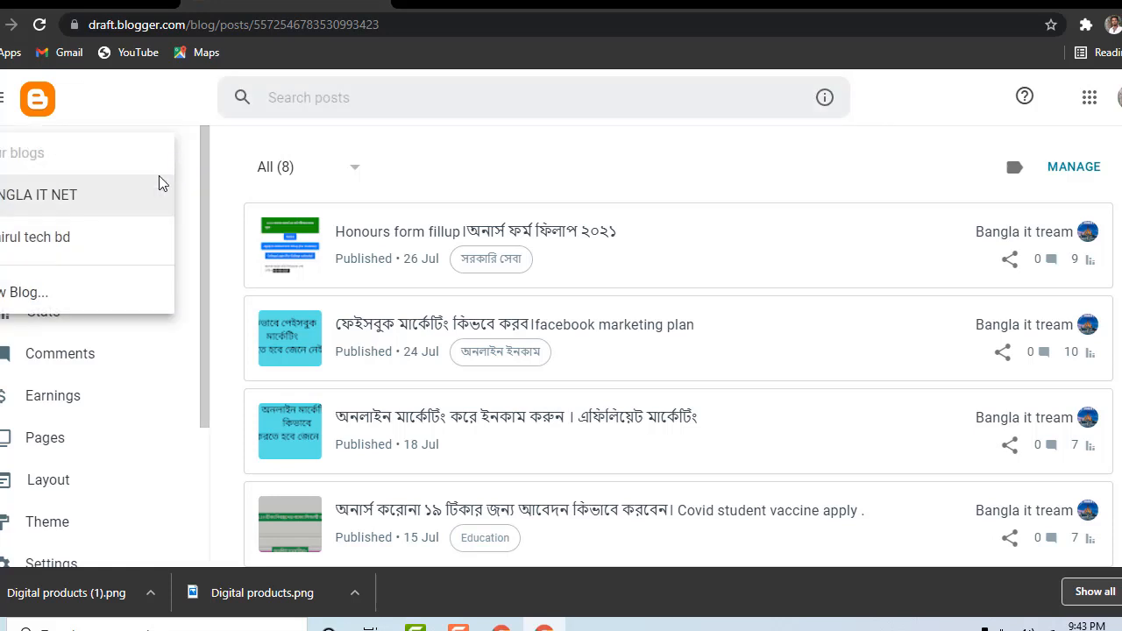
click(130, 230)
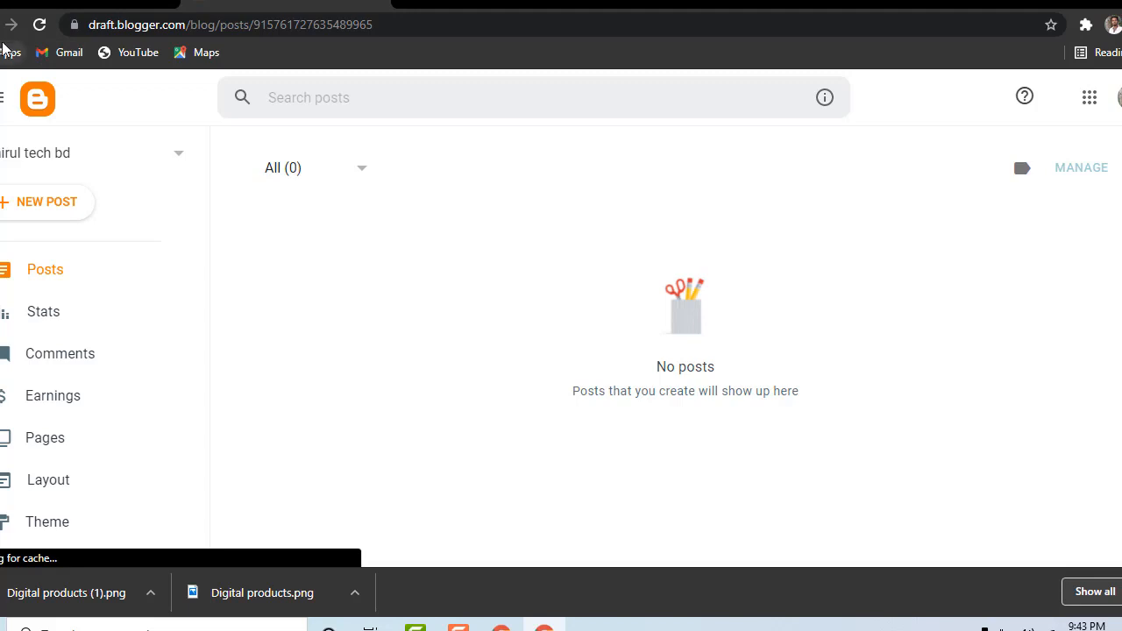
click(40, 24)
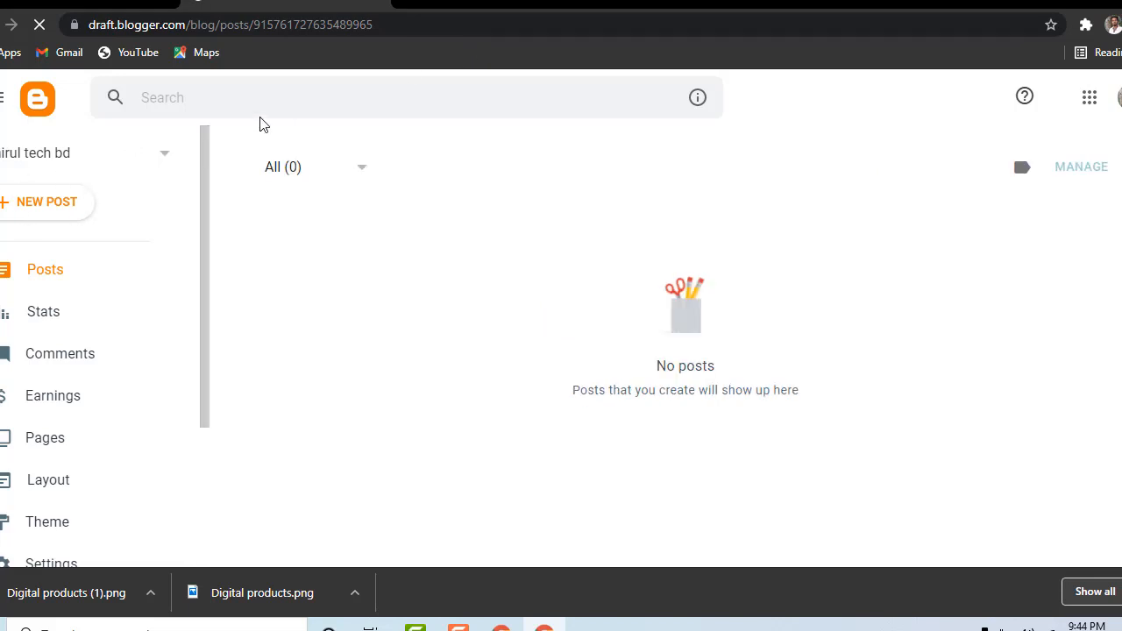
Copy the second blog's posts page address and return to the Digital products Facebook Page
click(433, 23)
click(433, 24)
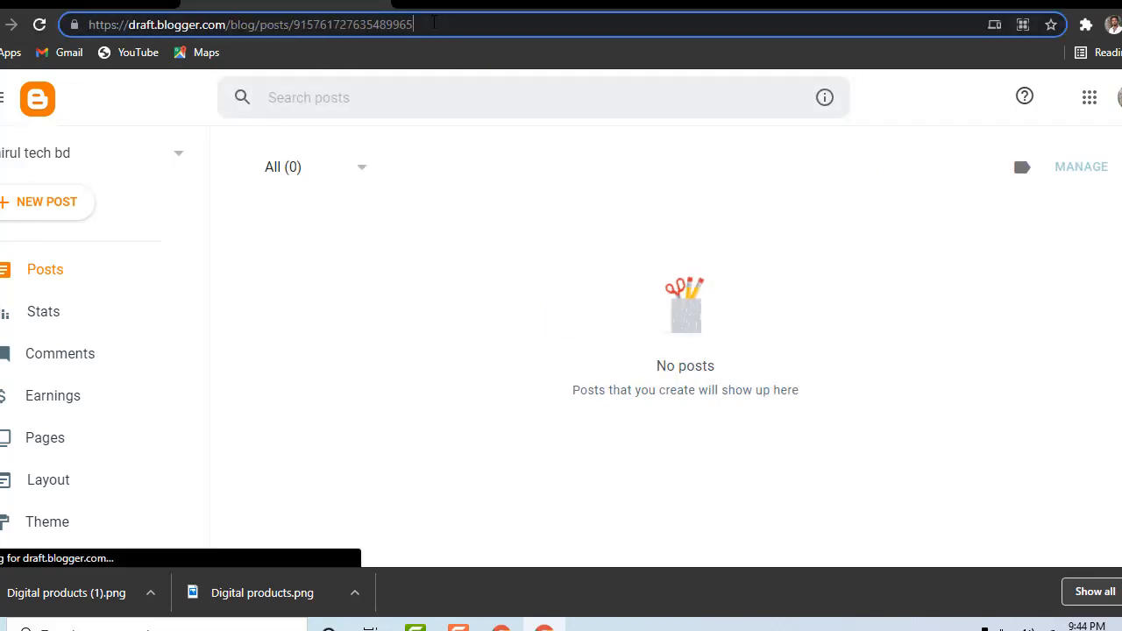
drag(433, 24, 56, 24)
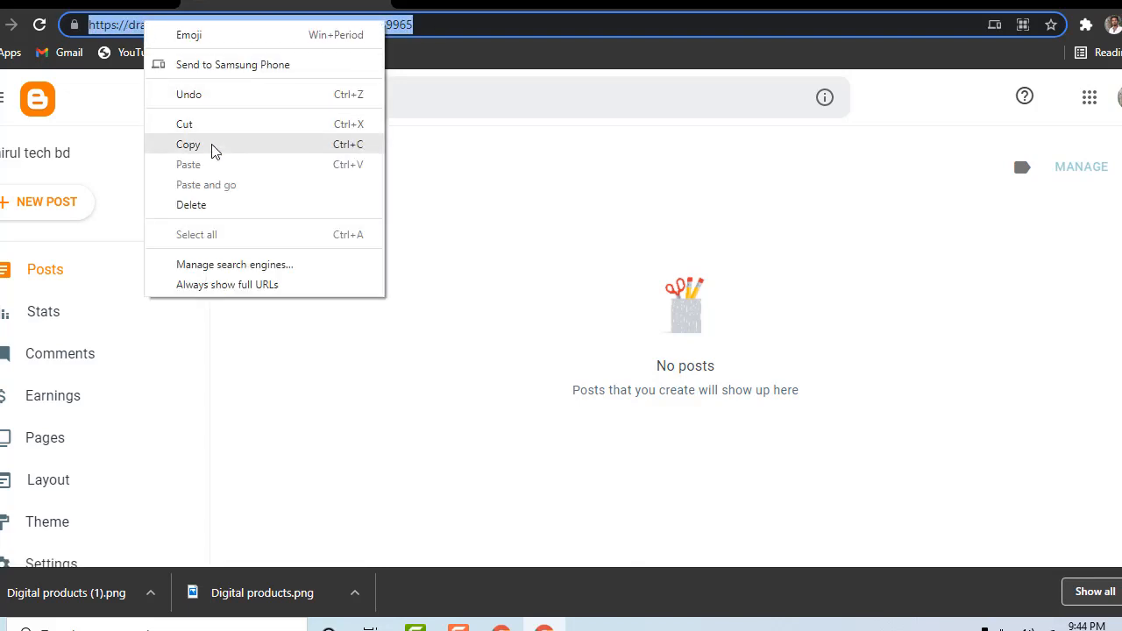
click(210, 144)
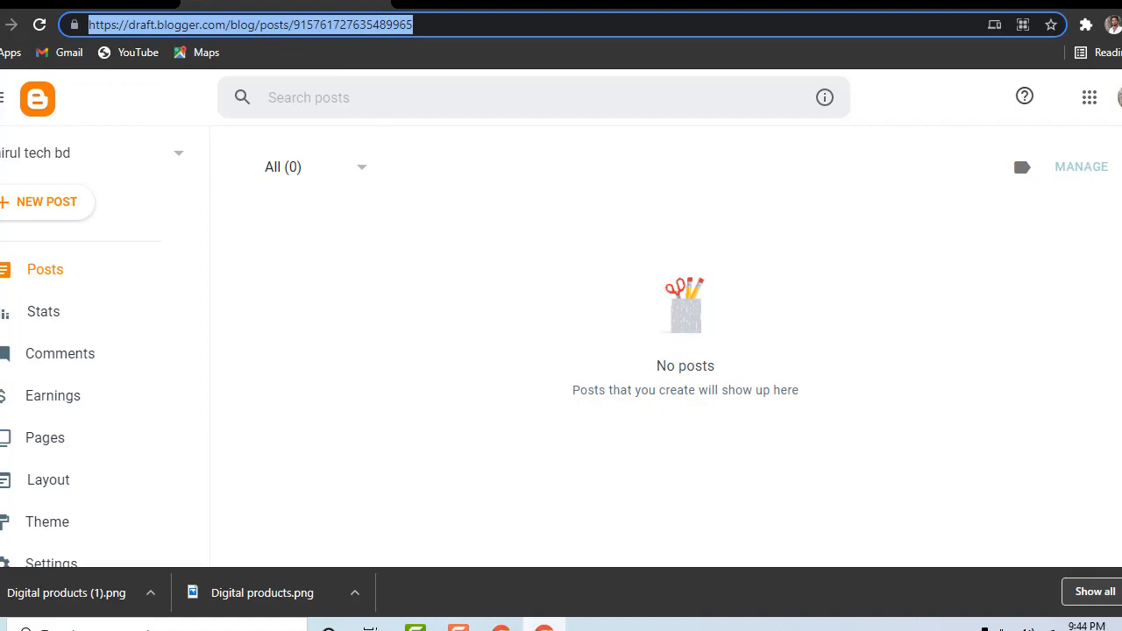
click(501, 627)
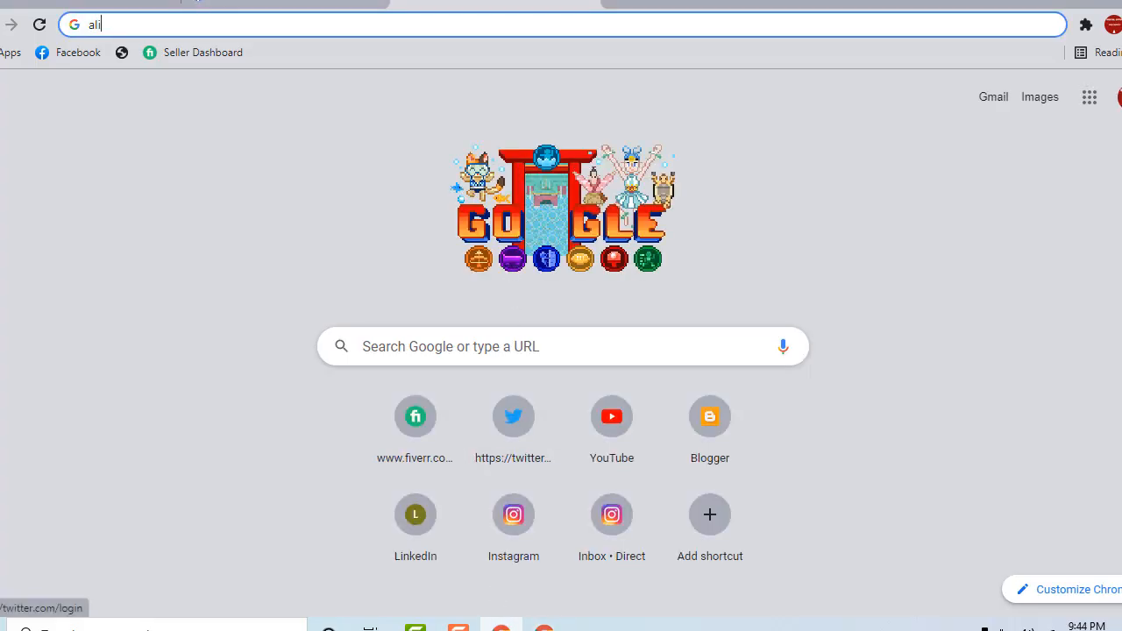
click(105, 3)
Paste the Blogger posts address into the Learn More Website field and save it
click(293, 2)
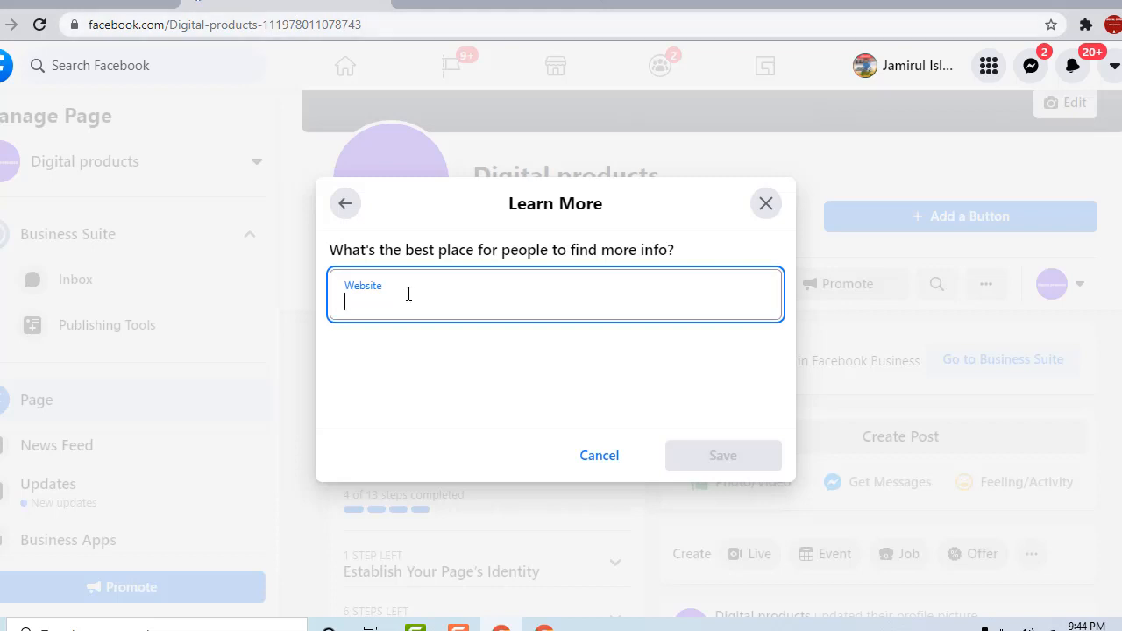
key(ctrl+v)
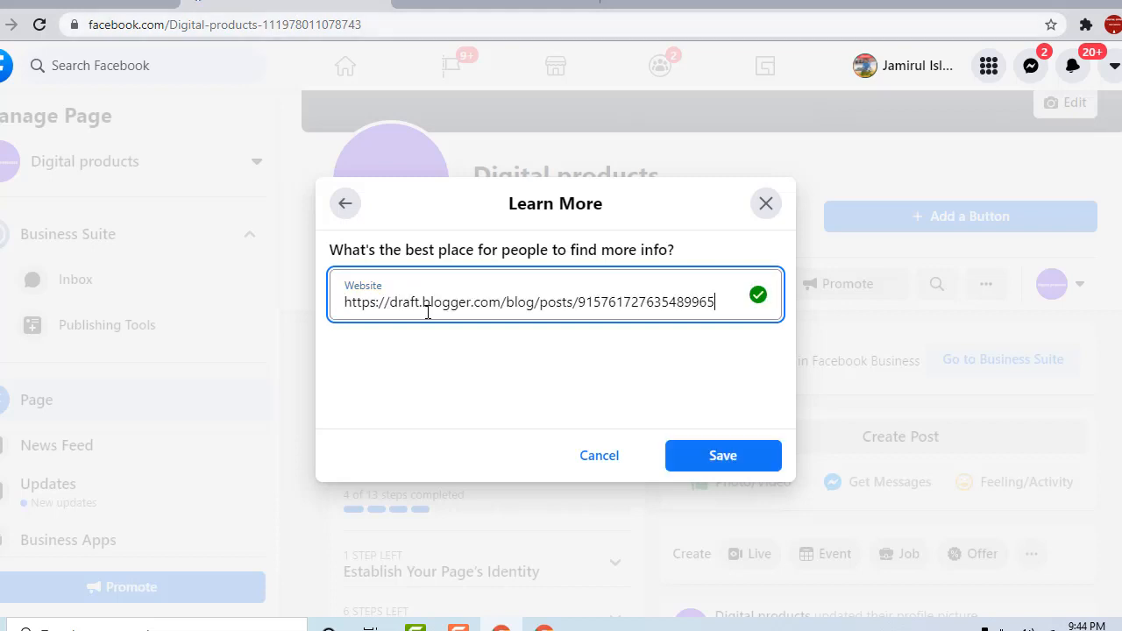
click(717, 456)
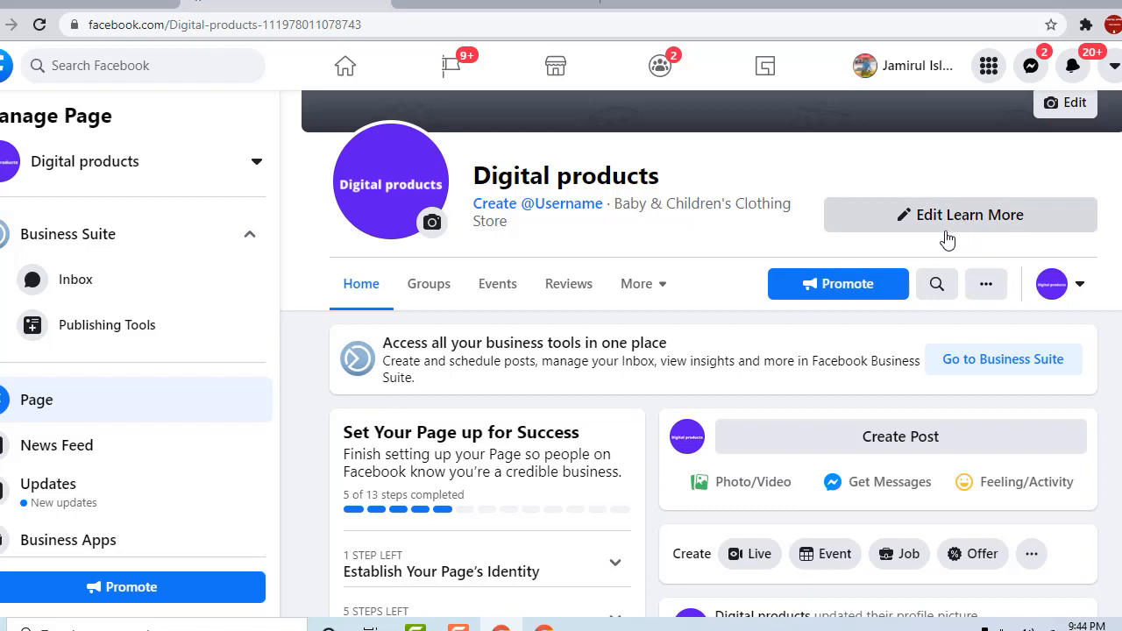
Dismiss the tip about how Facebook ads work
scroll(877, 243, down, 4)
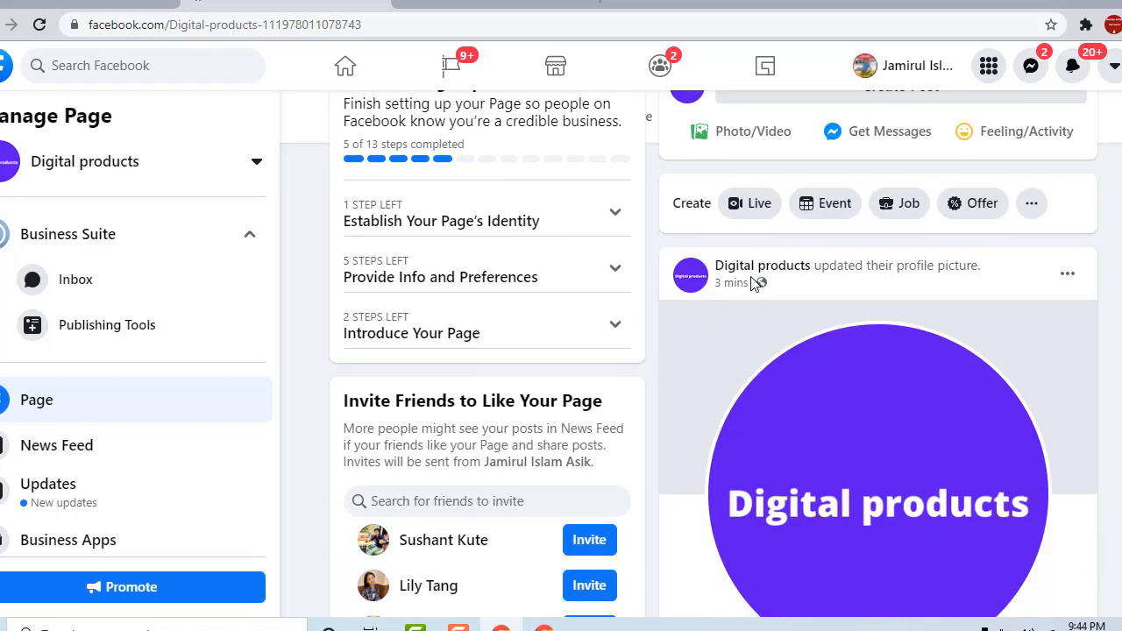
scroll(749, 289, down, 3)
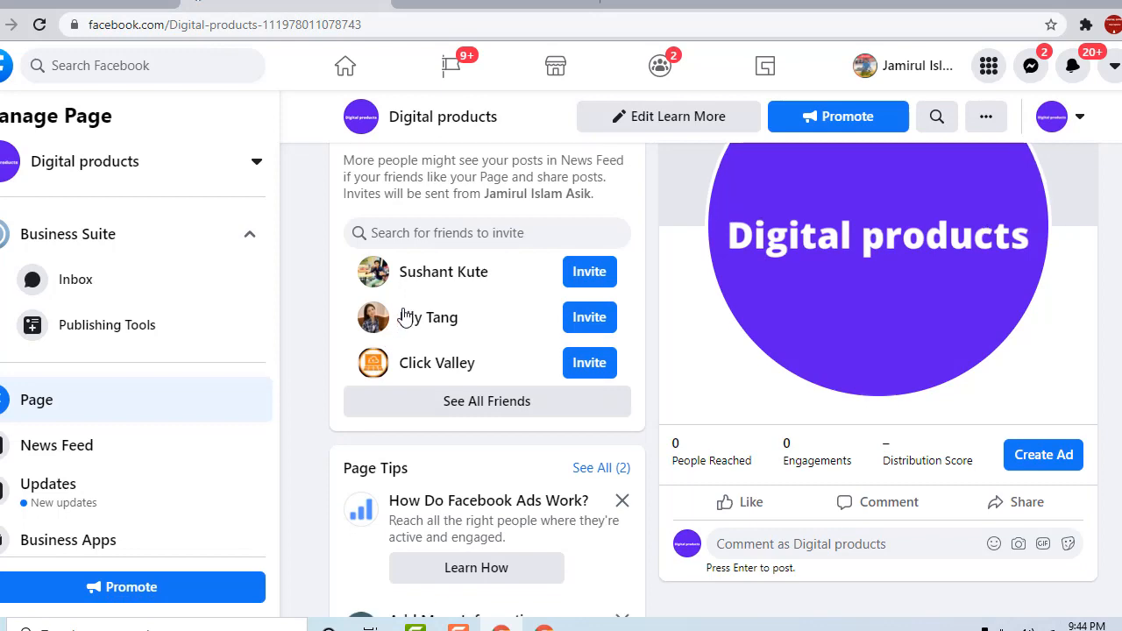
scroll(408, 320, down, 4)
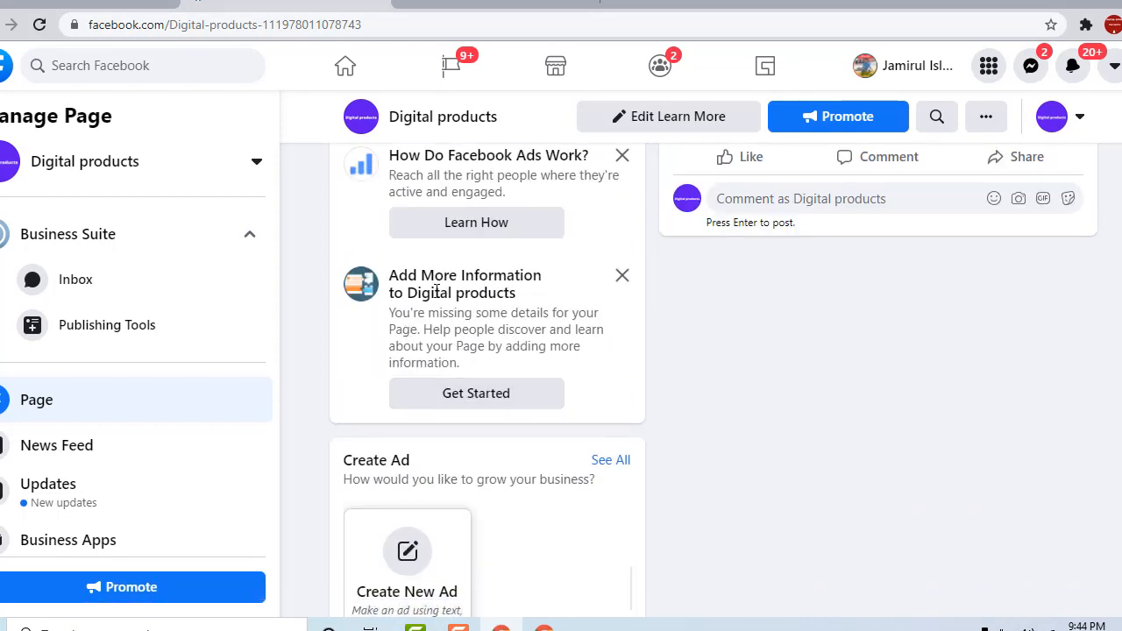
scroll(465, 301, up, 2)
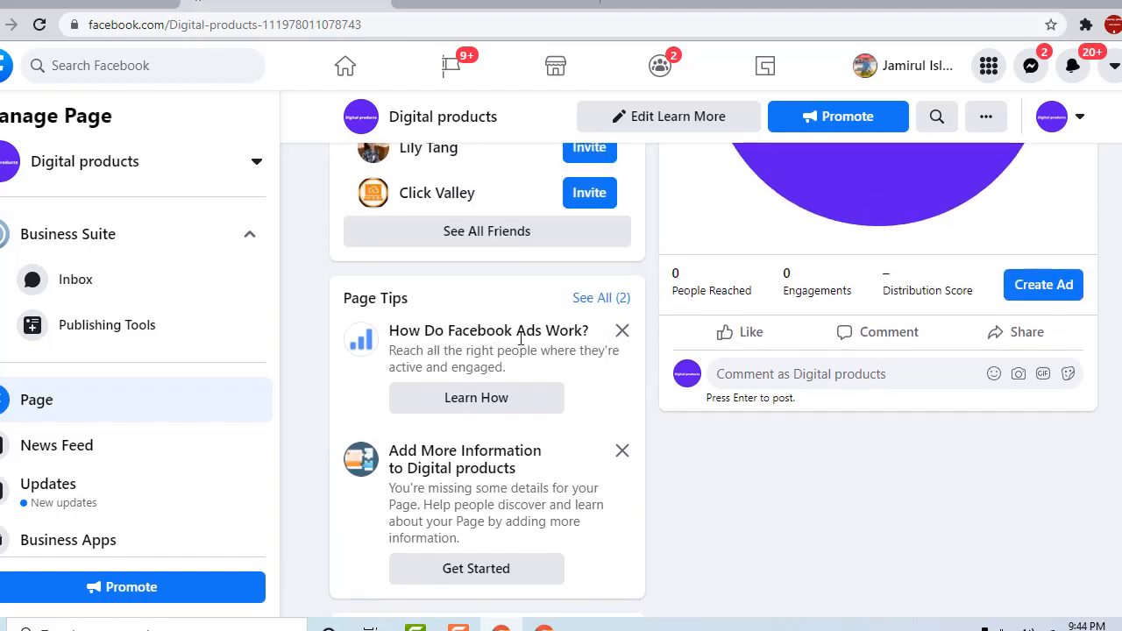
click(623, 331)
Switch the managed Page to Digital products and bring Edit Page Info into view
scroll(497, 327, down, 2)
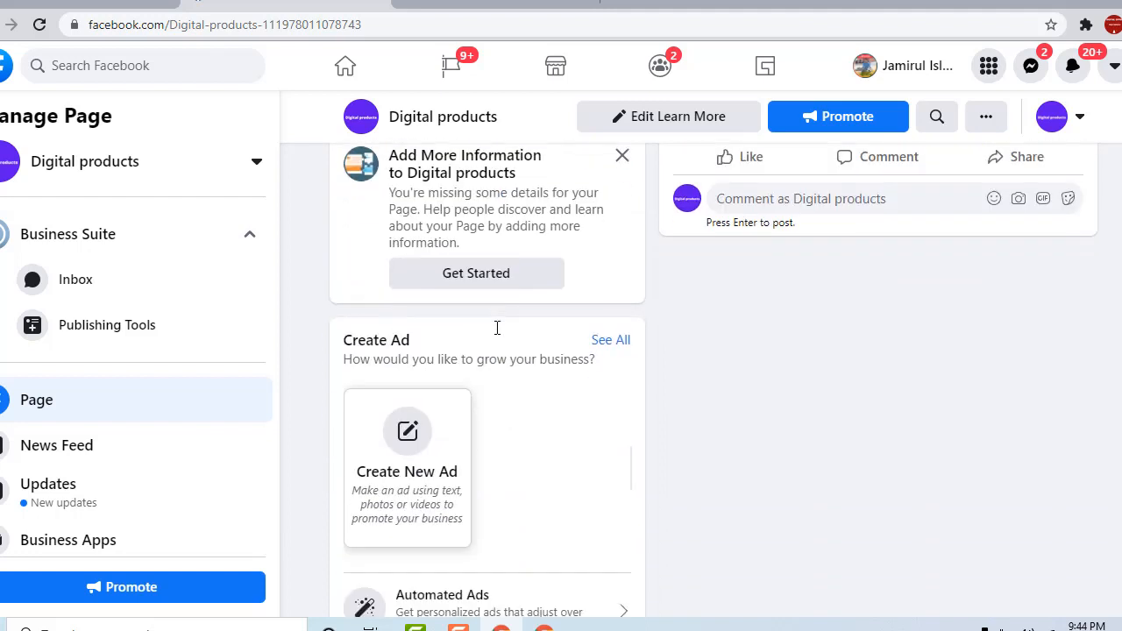
scroll(480, 342, down, 2)
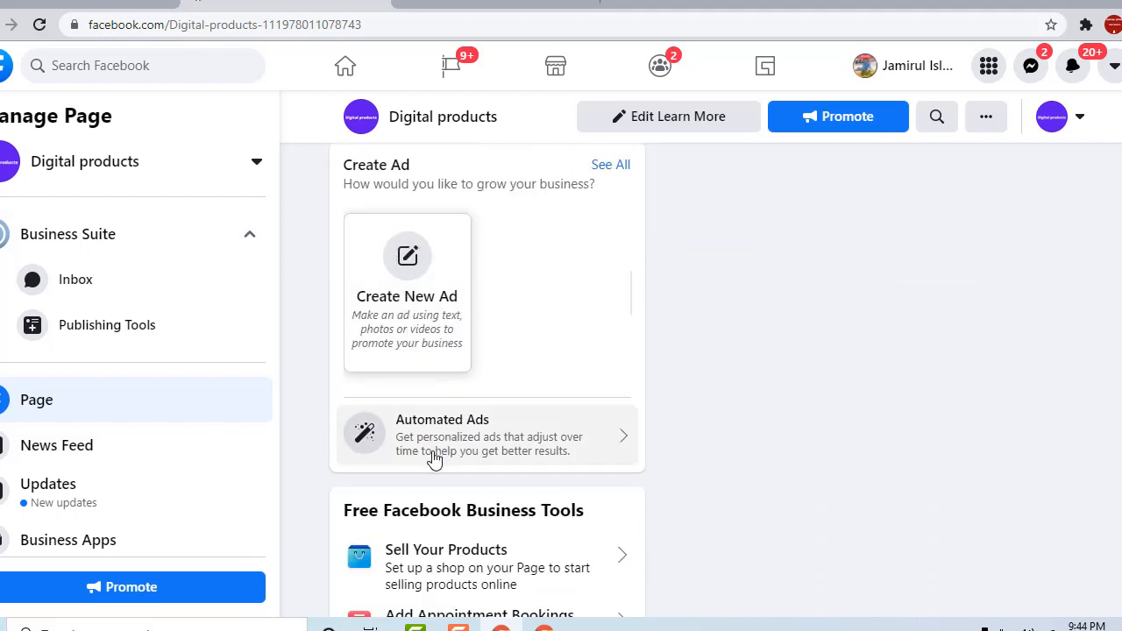
scroll(529, 416, down, 2)
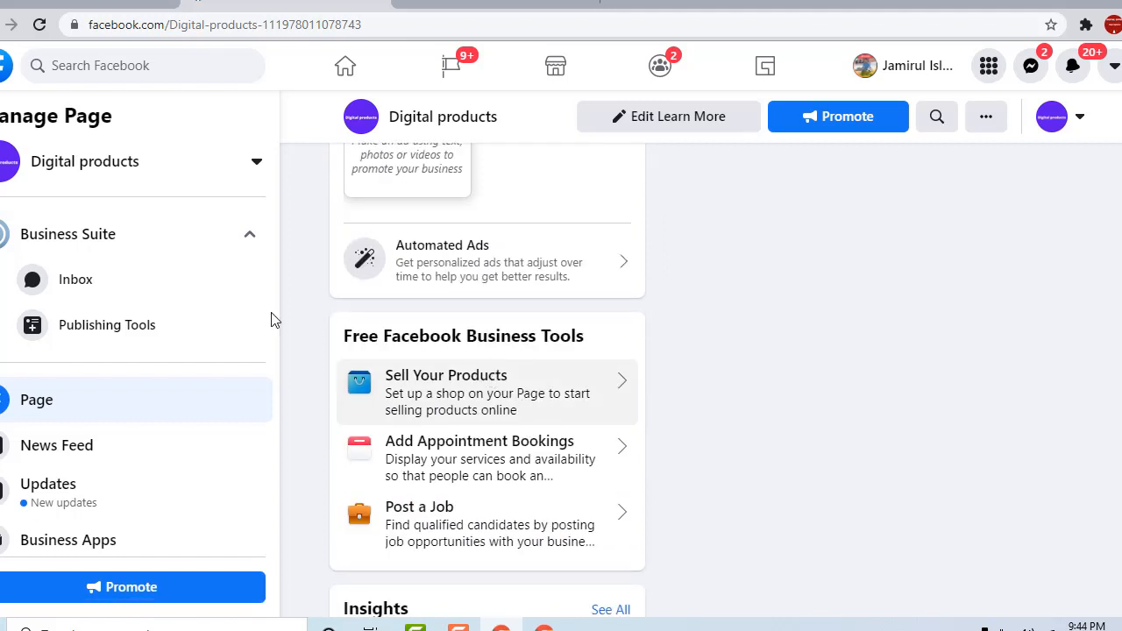
scroll(270, 320, up, 4)
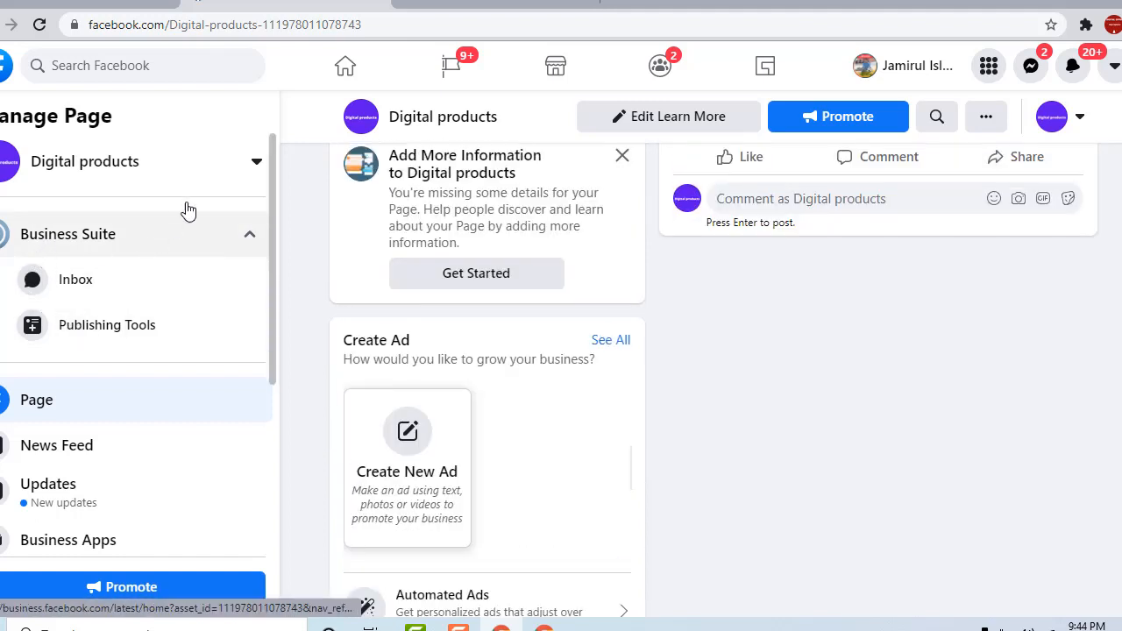
click(254, 162)
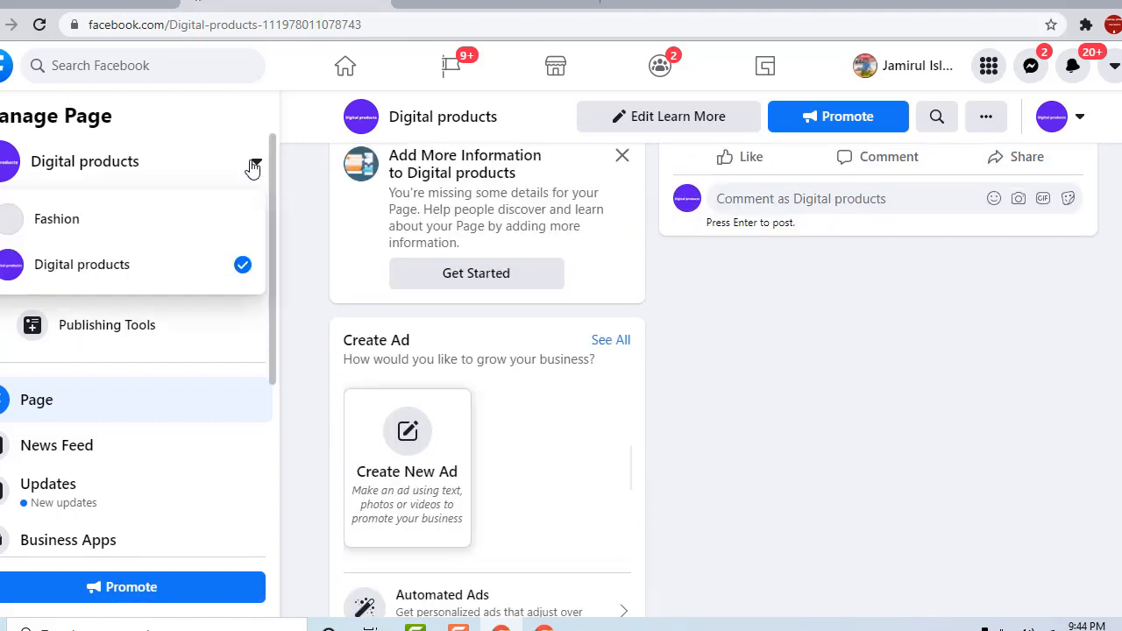
click(152, 278)
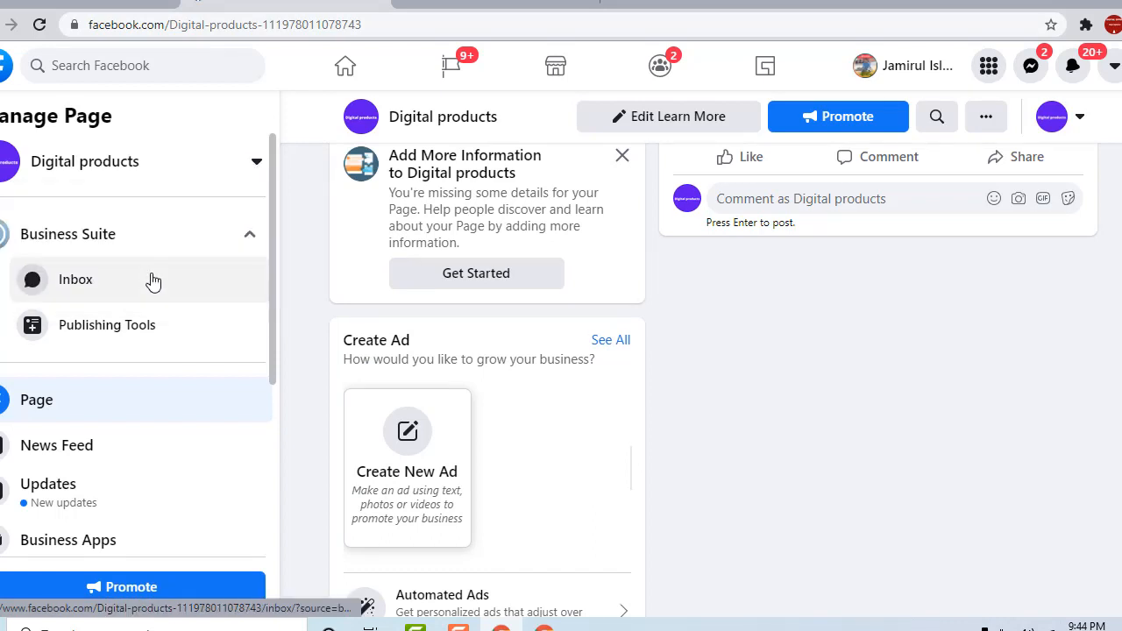
scroll(145, 315, down, 3)
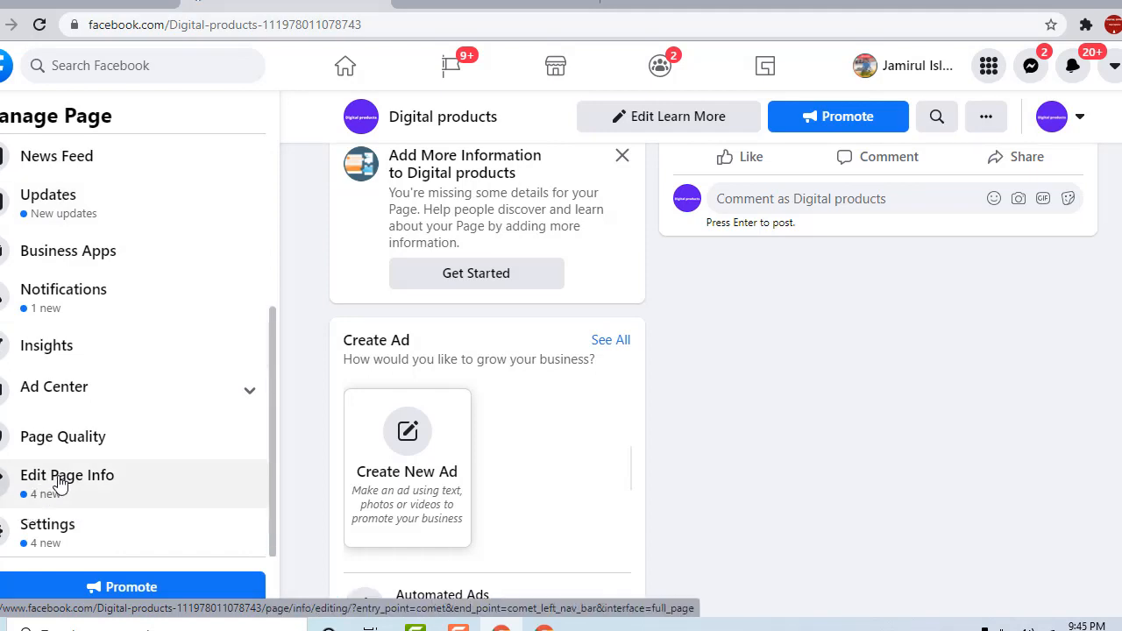
Open Edit Page Info for Digital products and enter 'Online marketing' as the username
click(102, 489)
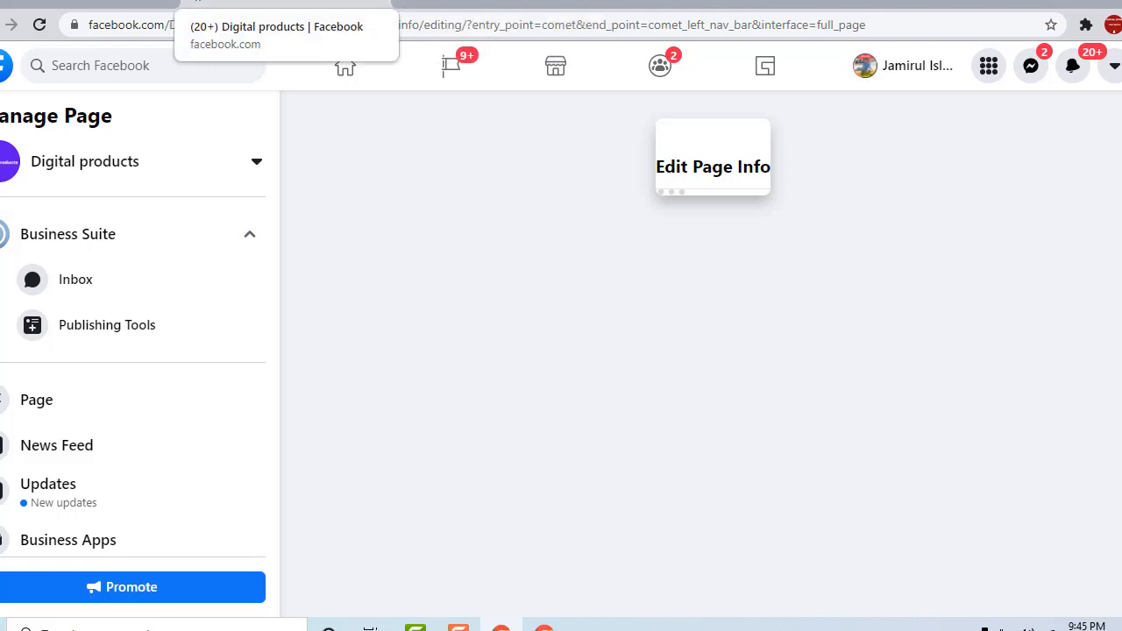
click(197, 2)
click(260, 4)
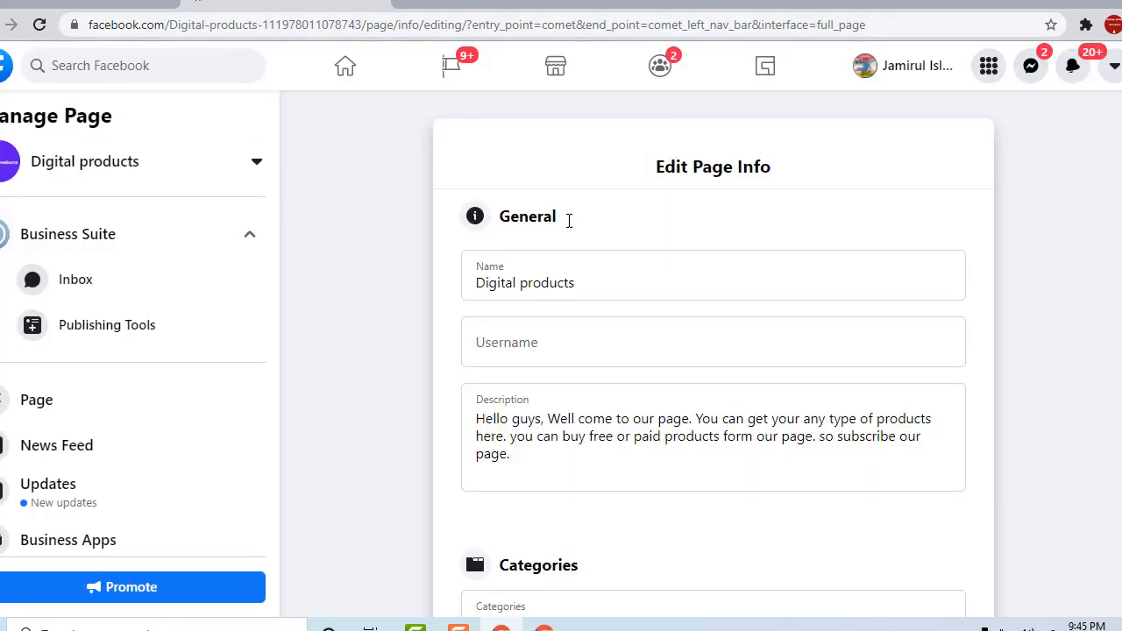
scroll(649, 219, down, 1)
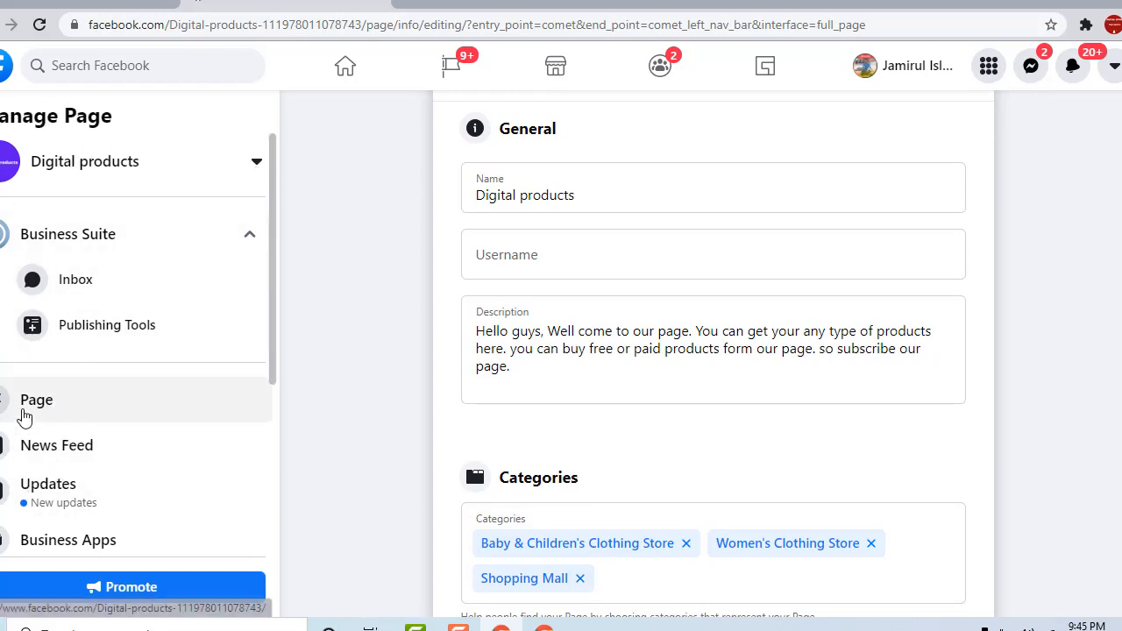
scroll(24, 416, down, 3)
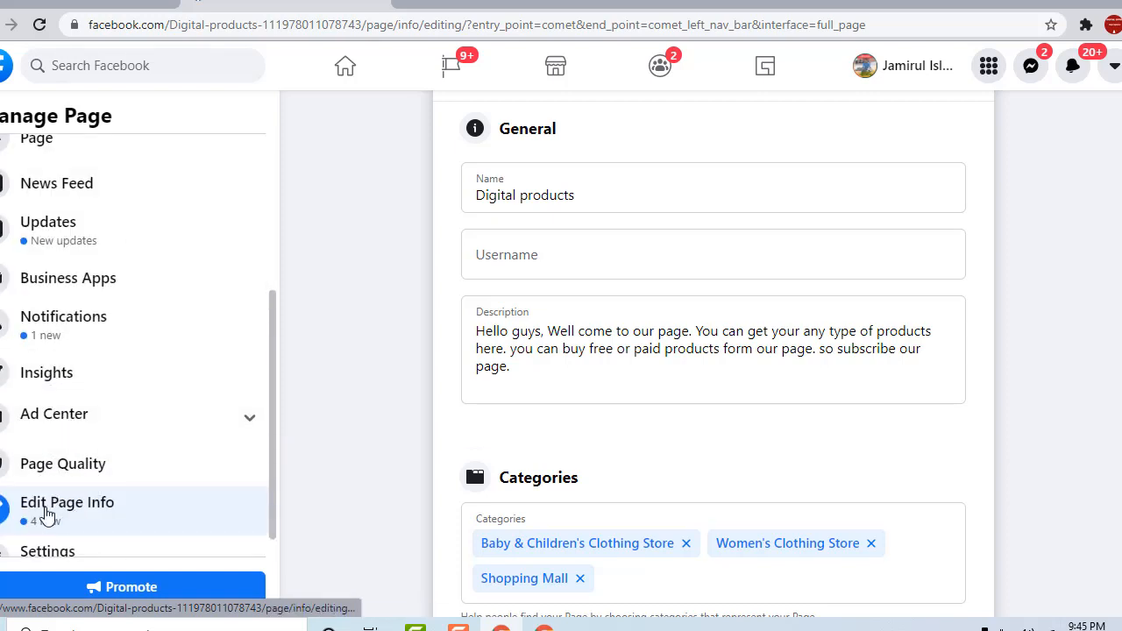
scroll(46, 513, down, 1)
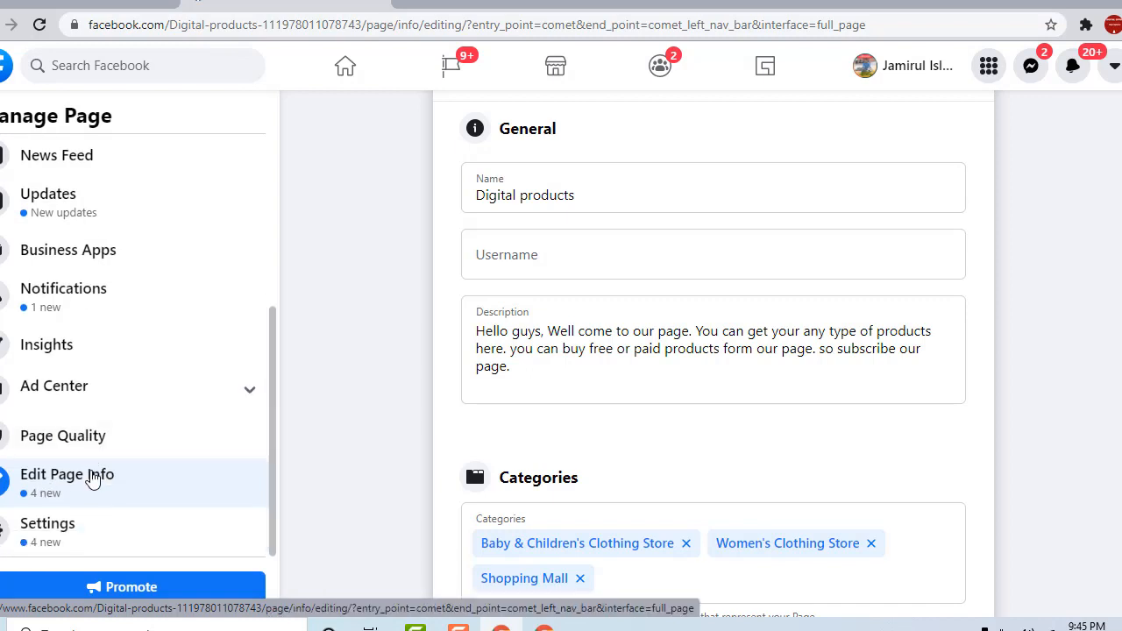
click(565, 250)
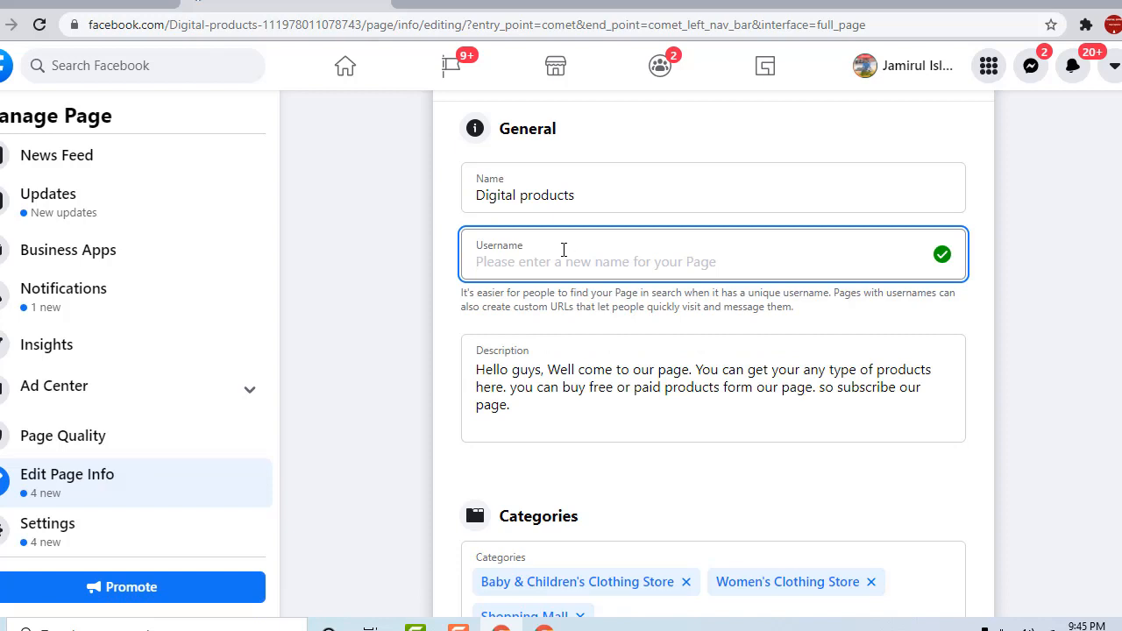
text(On)
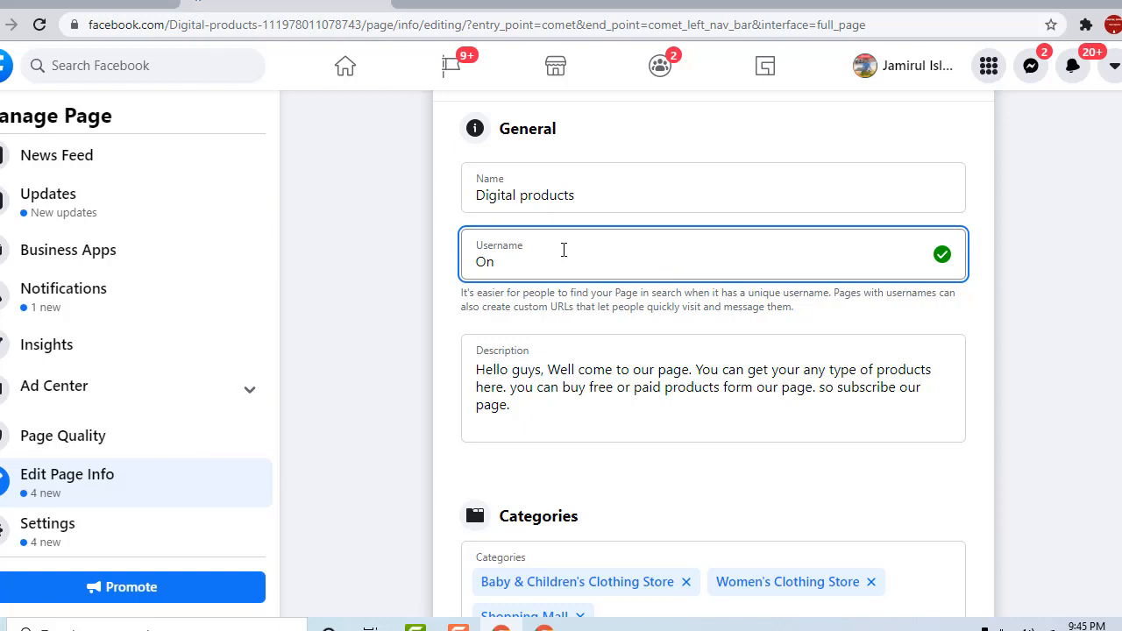
text(line marketing)
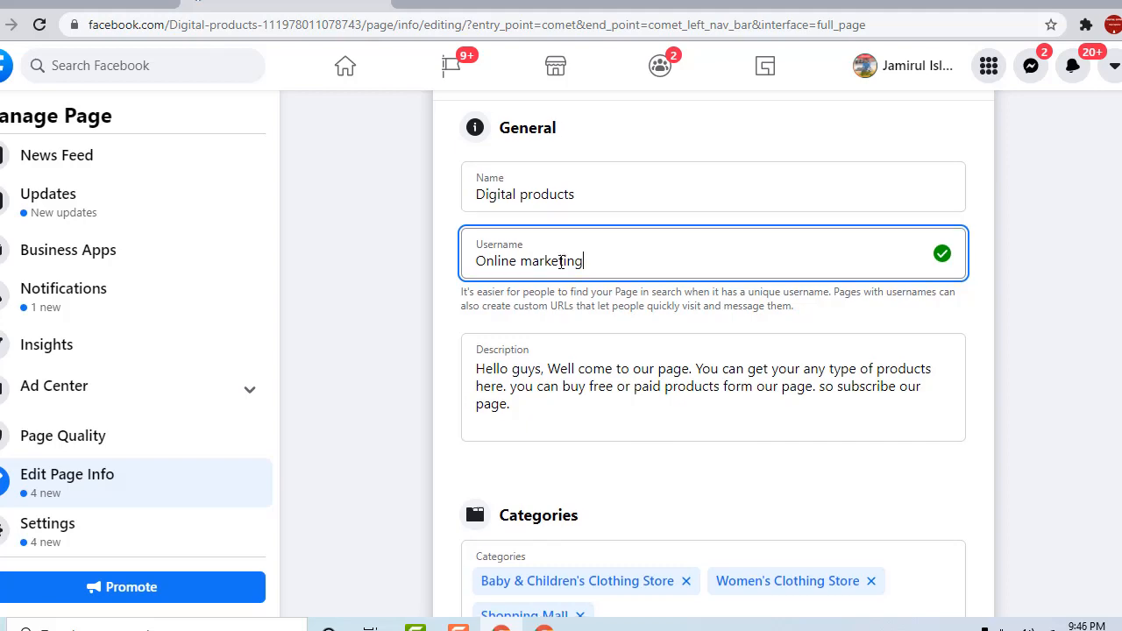
scroll(564, 263, down, 4)
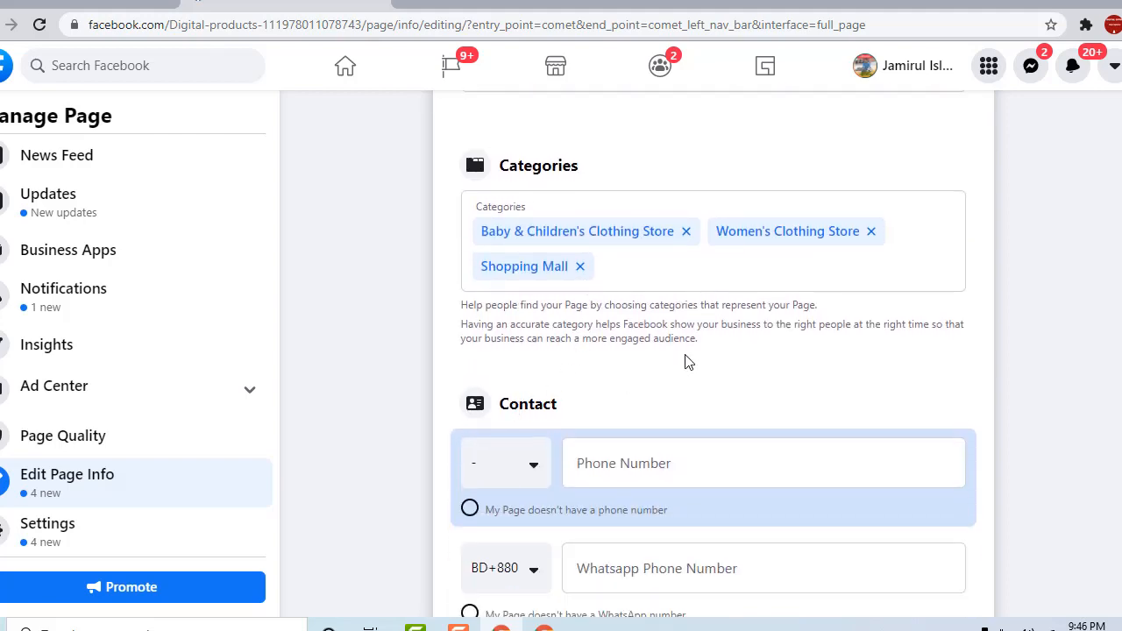
scroll(686, 361, down, 3)
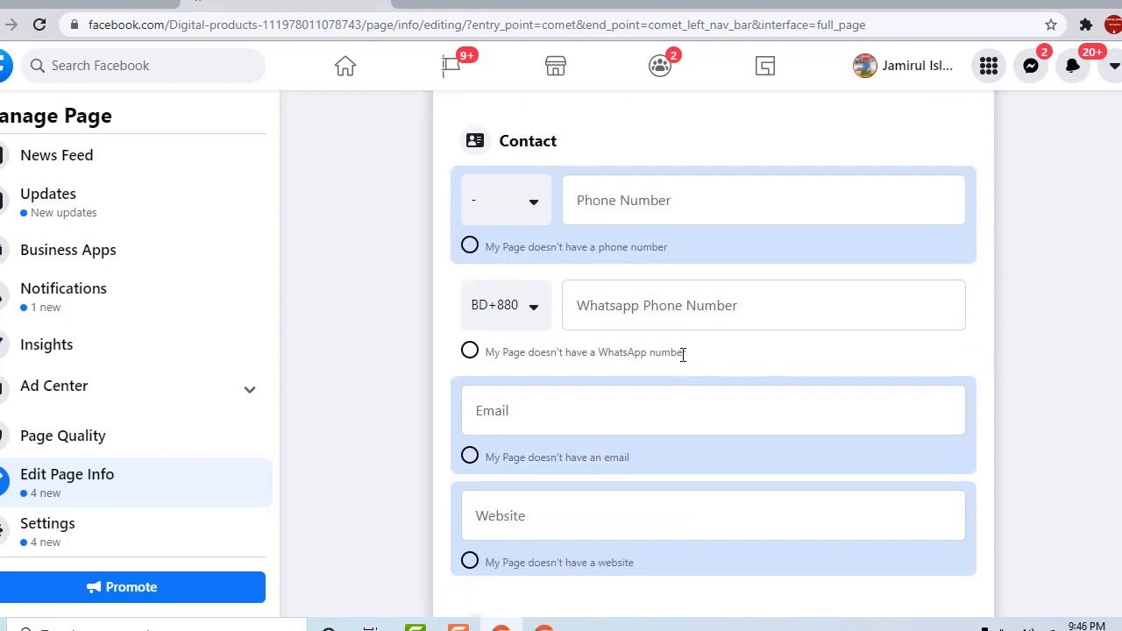
click(623, 204)
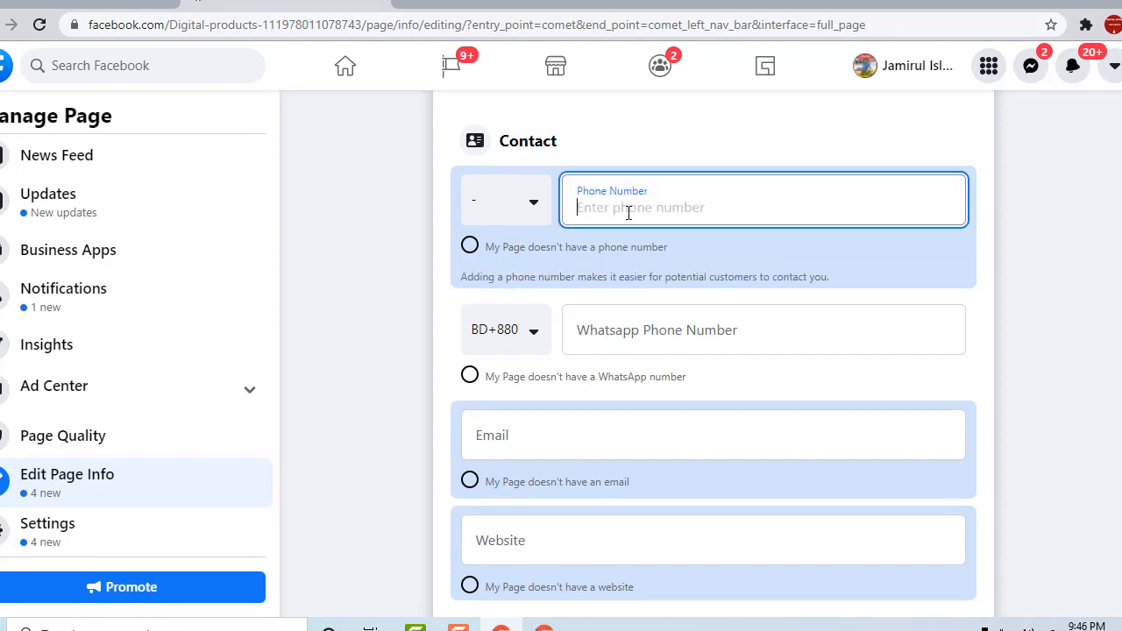
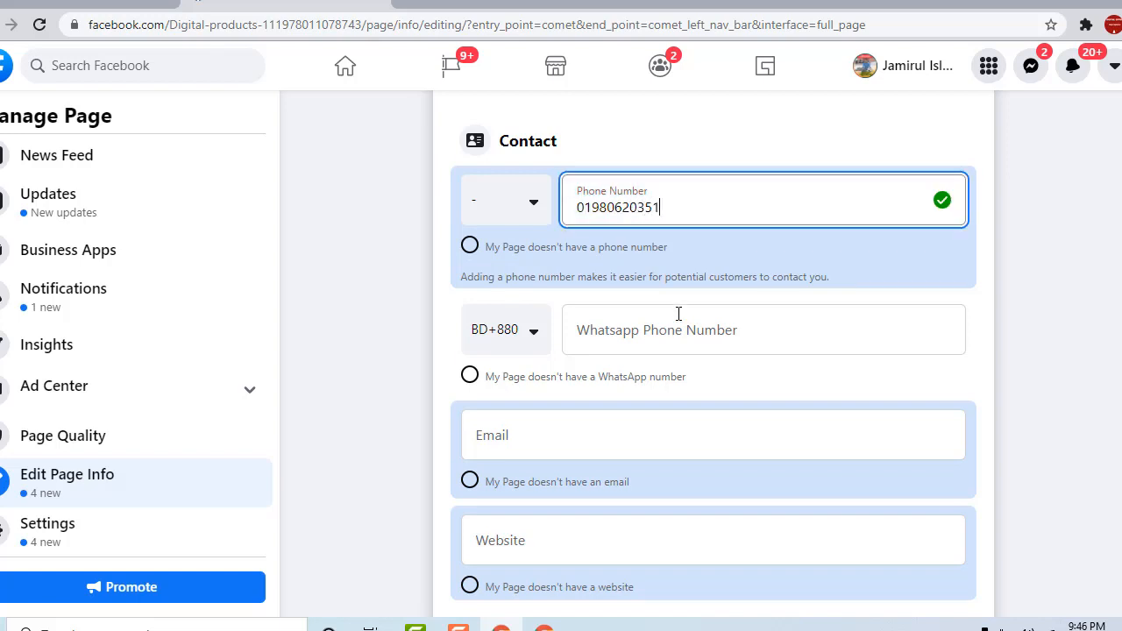
click(677, 326)
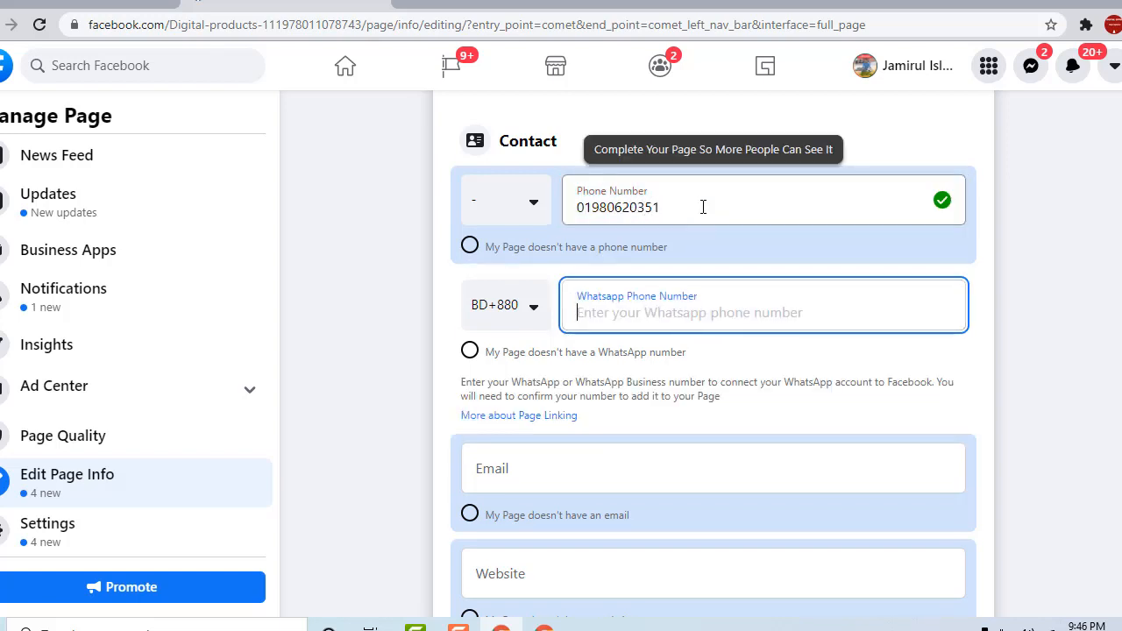
double_click(703, 207)
right_click(616, 207)
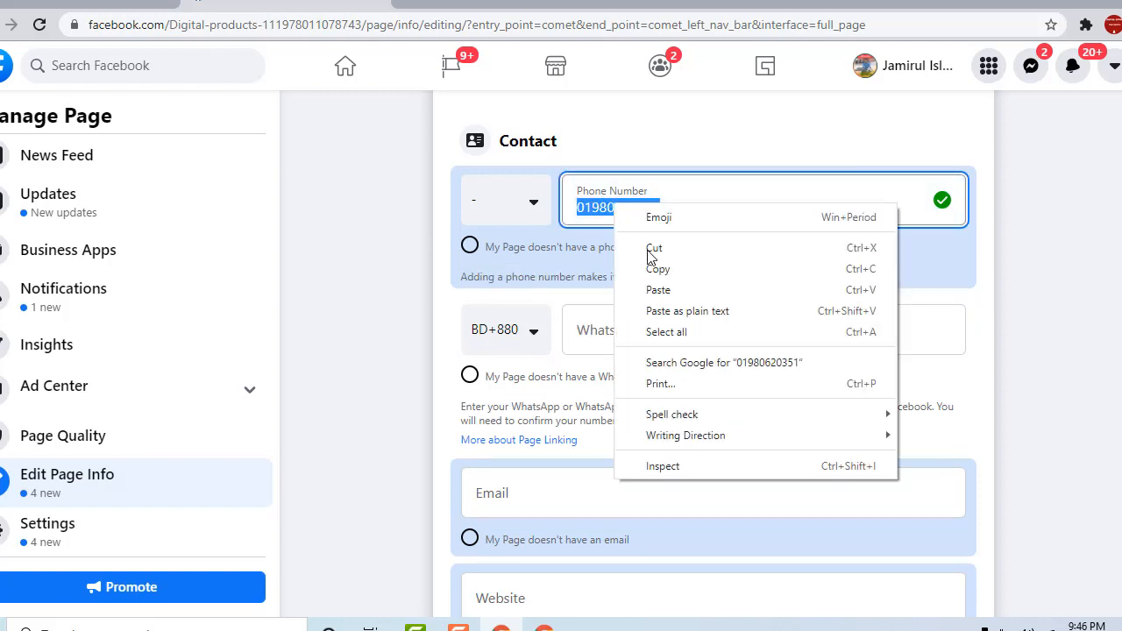
click(658, 270)
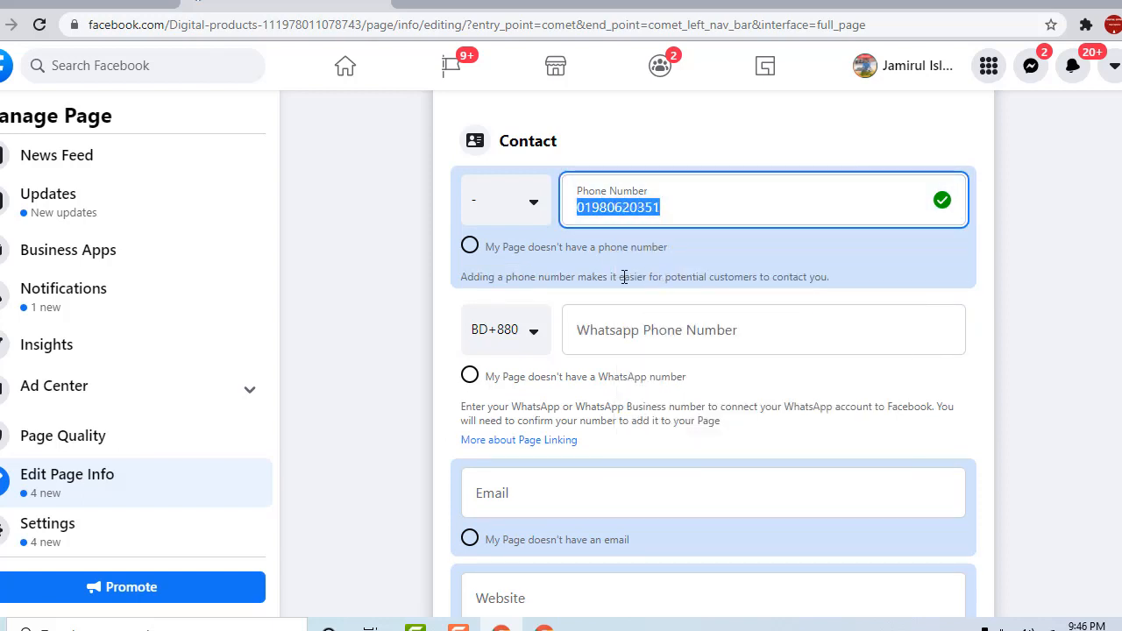
Paste the same number into the WhatsApp field and commit it to start account connection
right_click(614, 334)
click(614, 321)
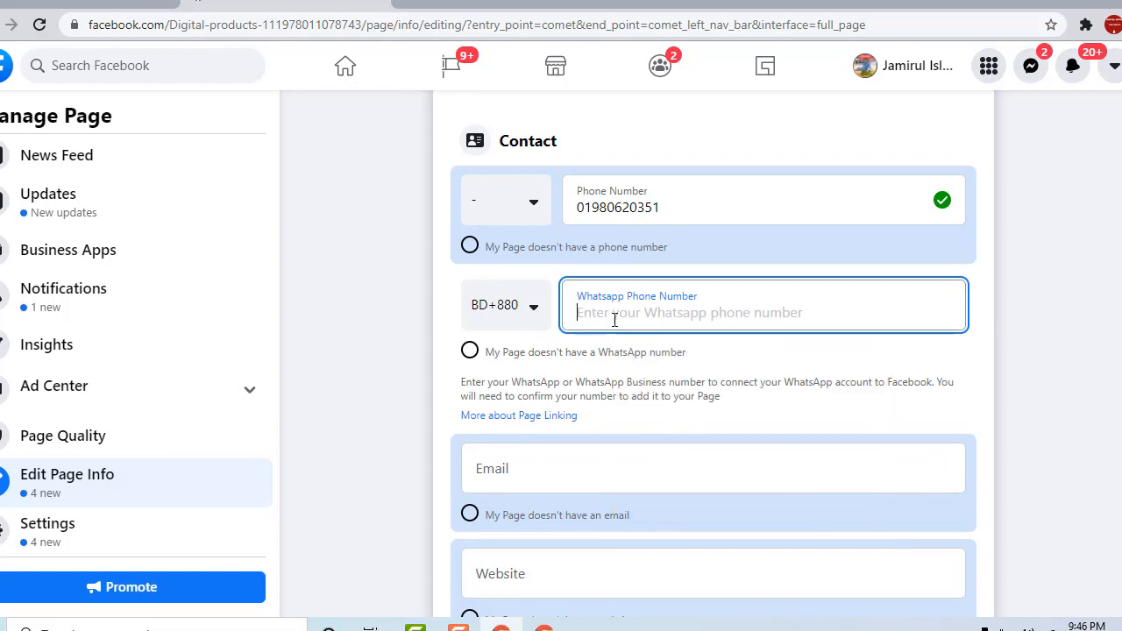
right_click(614, 319)
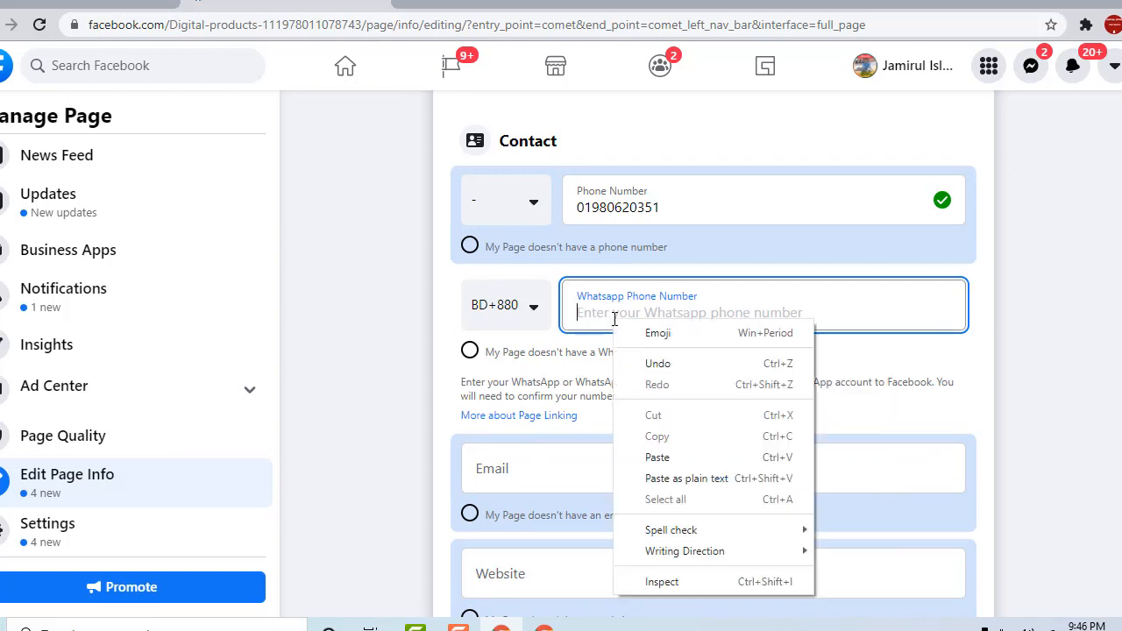
click(684, 468)
scroll(632, 285, down, 2)
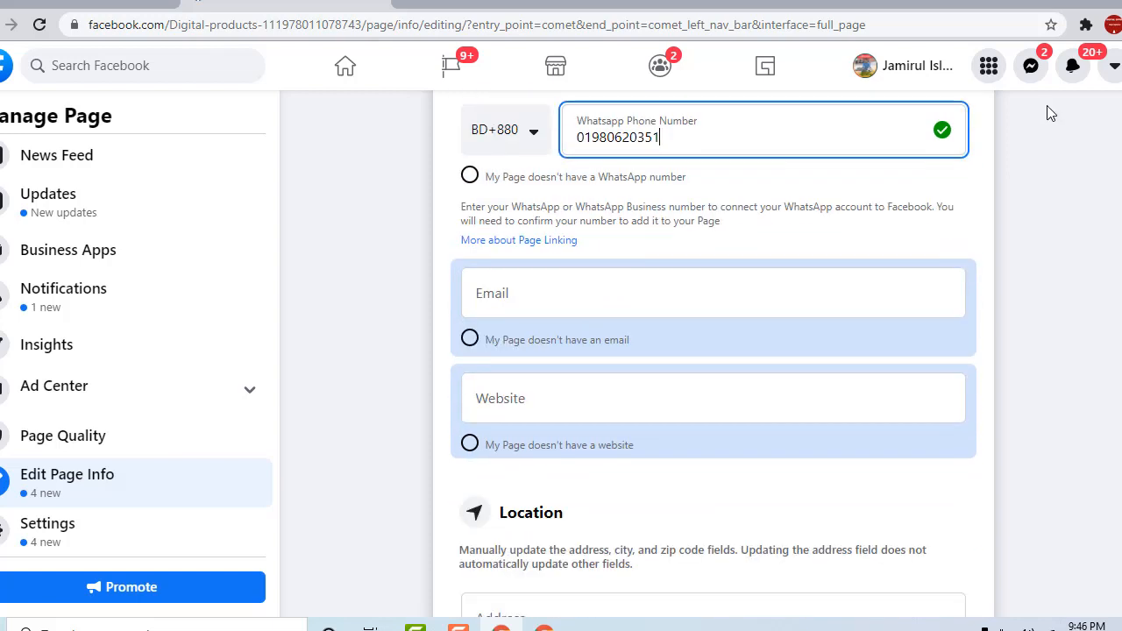
scroll(877, 211, up, 2)
scroll(938, 263, down, 1)
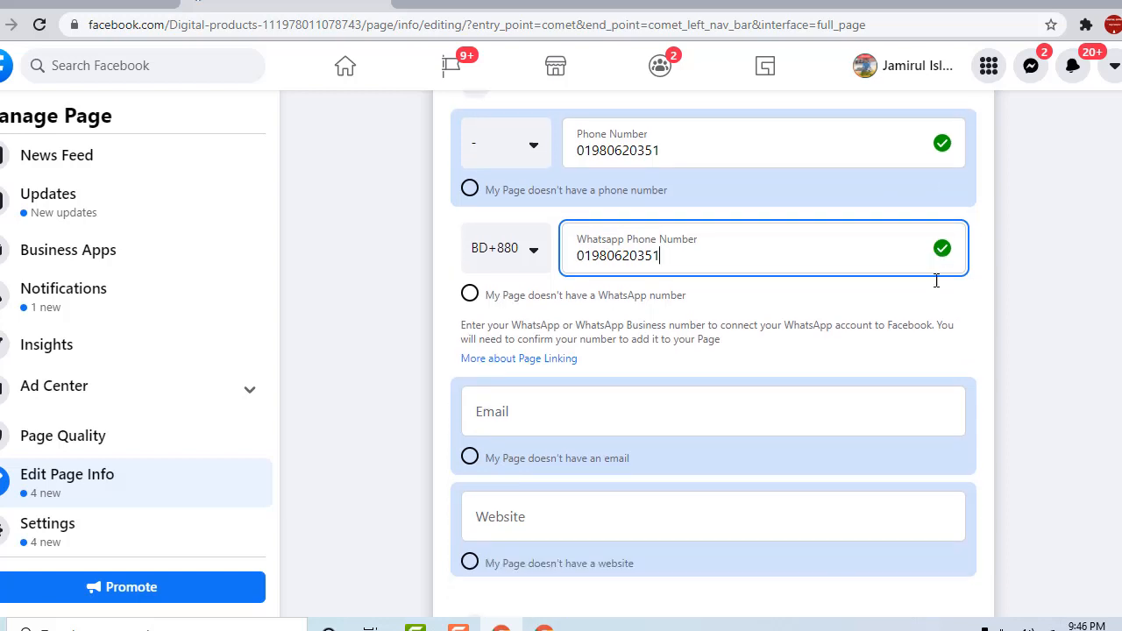
click(662, 395)
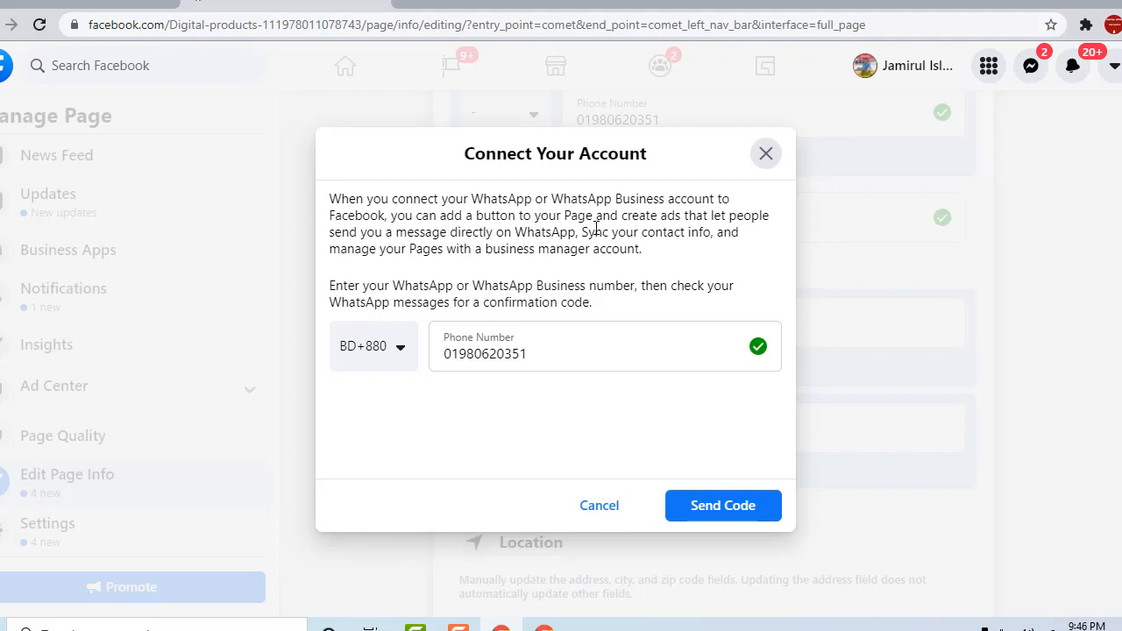
Send a code to the WhatsApp number, enter the received confirmation code, and confirm
click(708, 508)
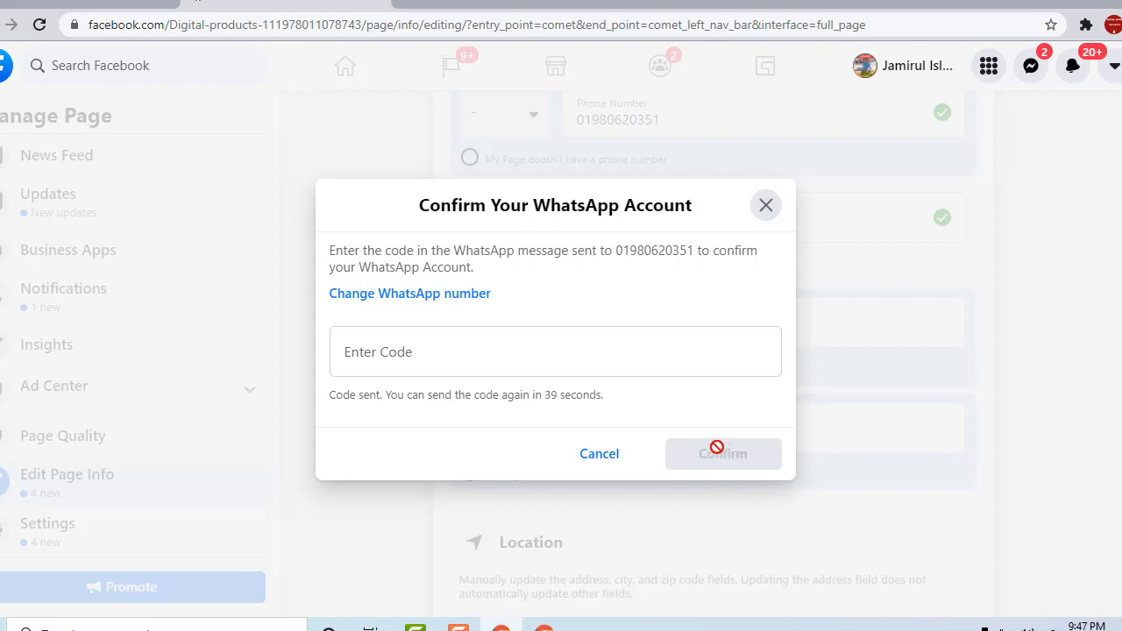
click(563, 356)
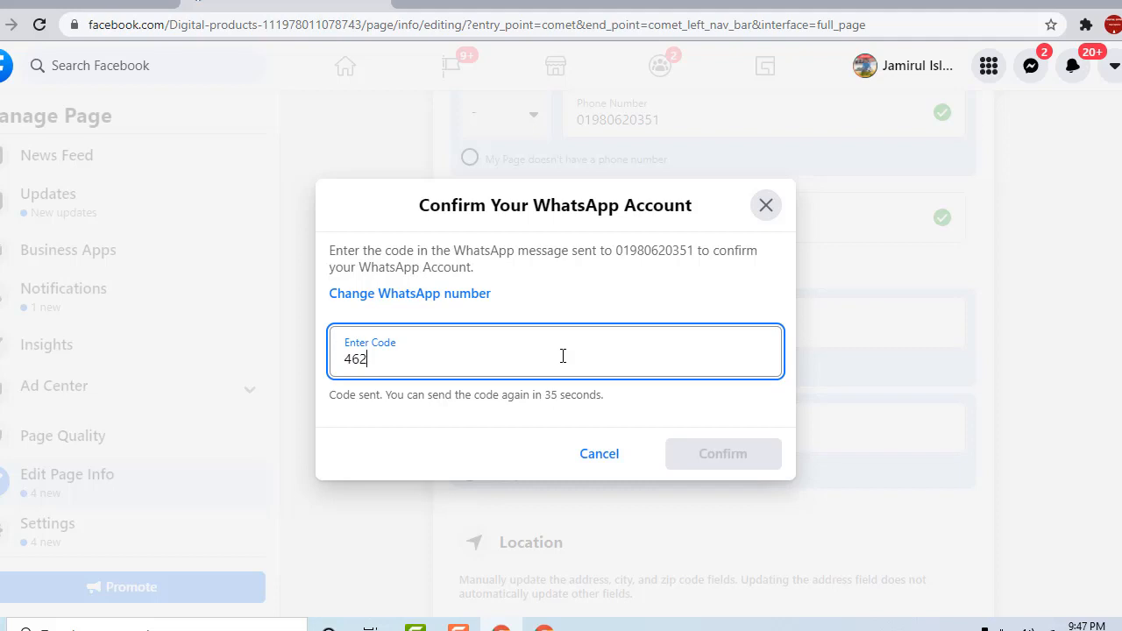
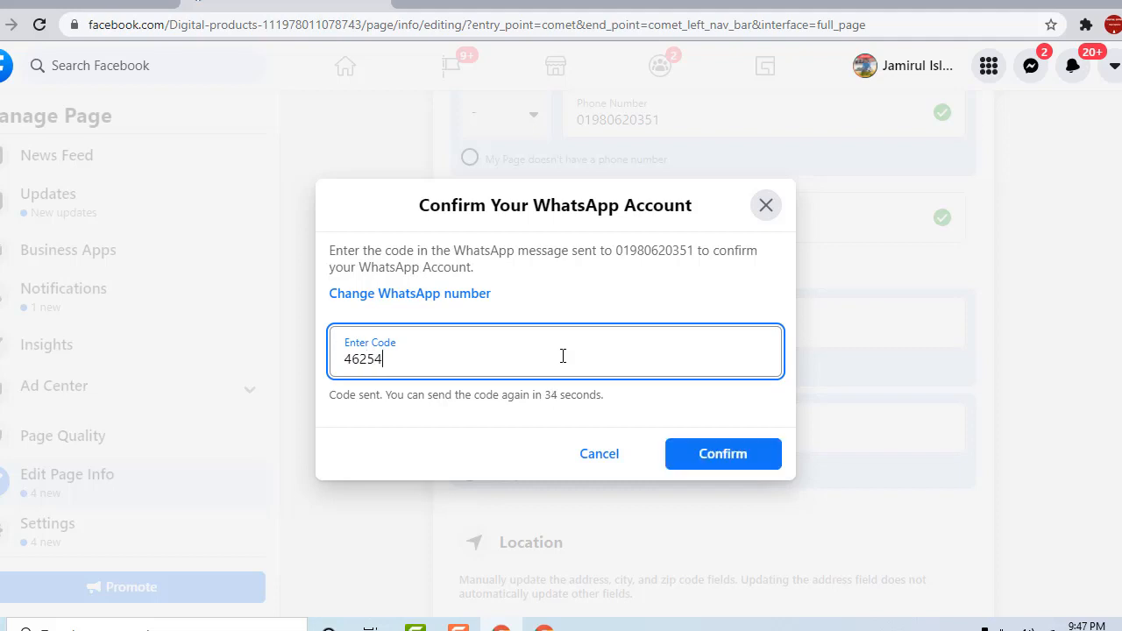
click(734, 466)
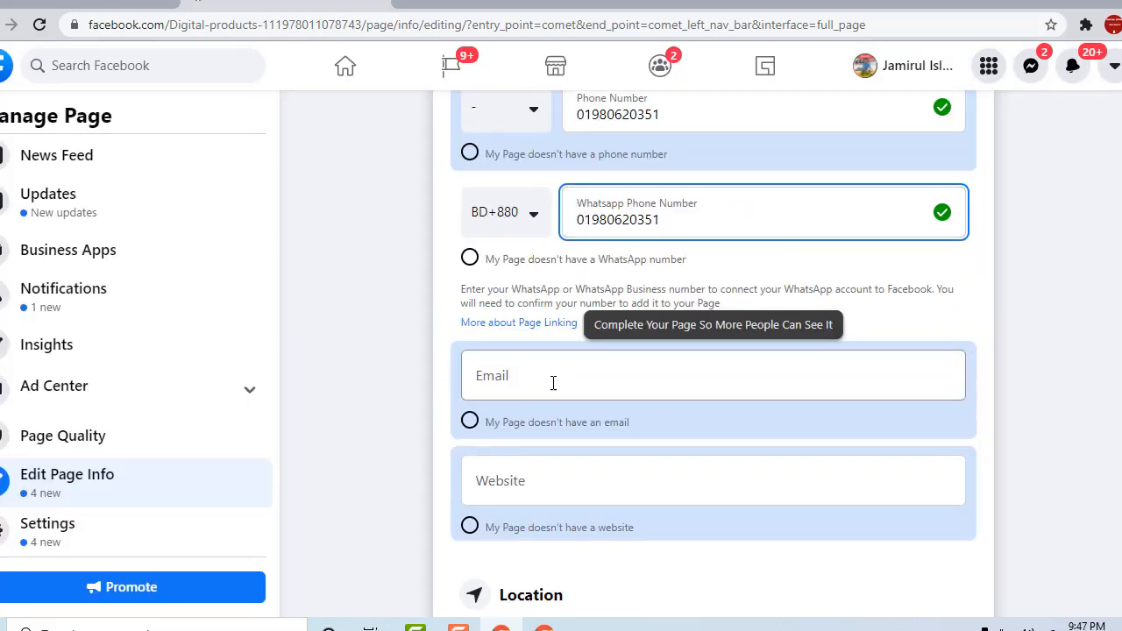
Enter the Page's contact e-mail address, correcting a typo, then review Website and Location
scroll(553, 383, down, 1)
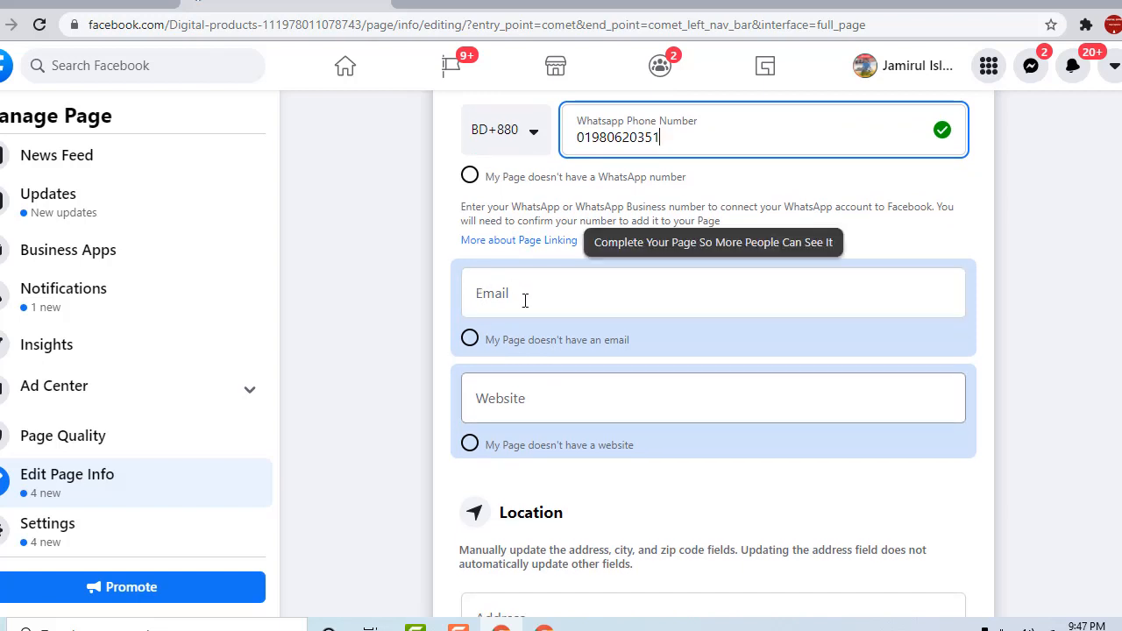
click(525, 301)
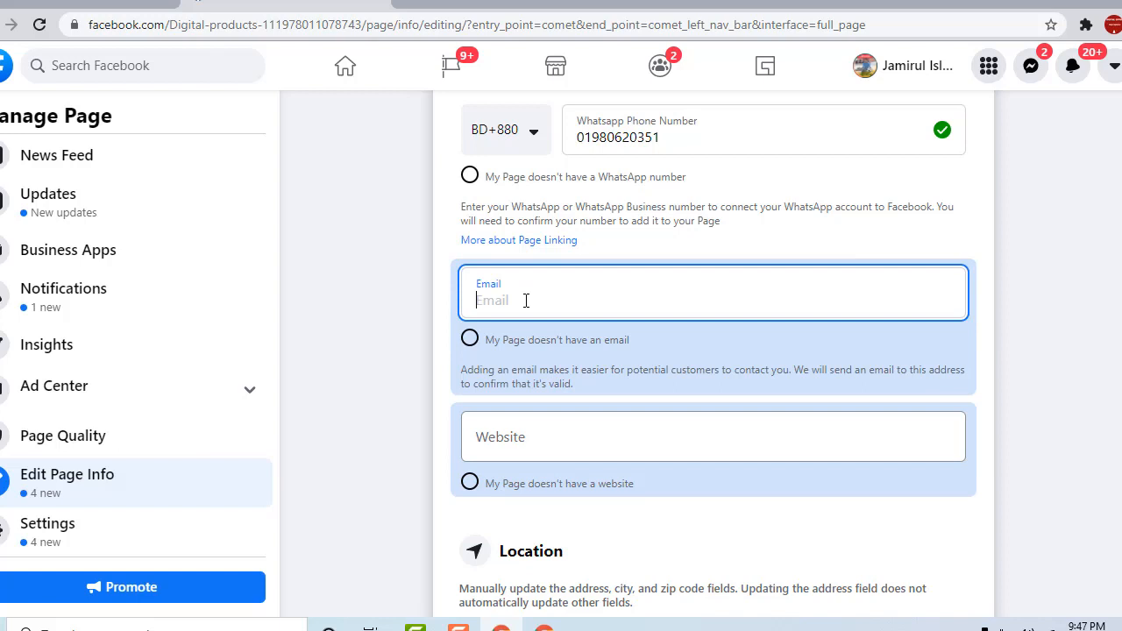
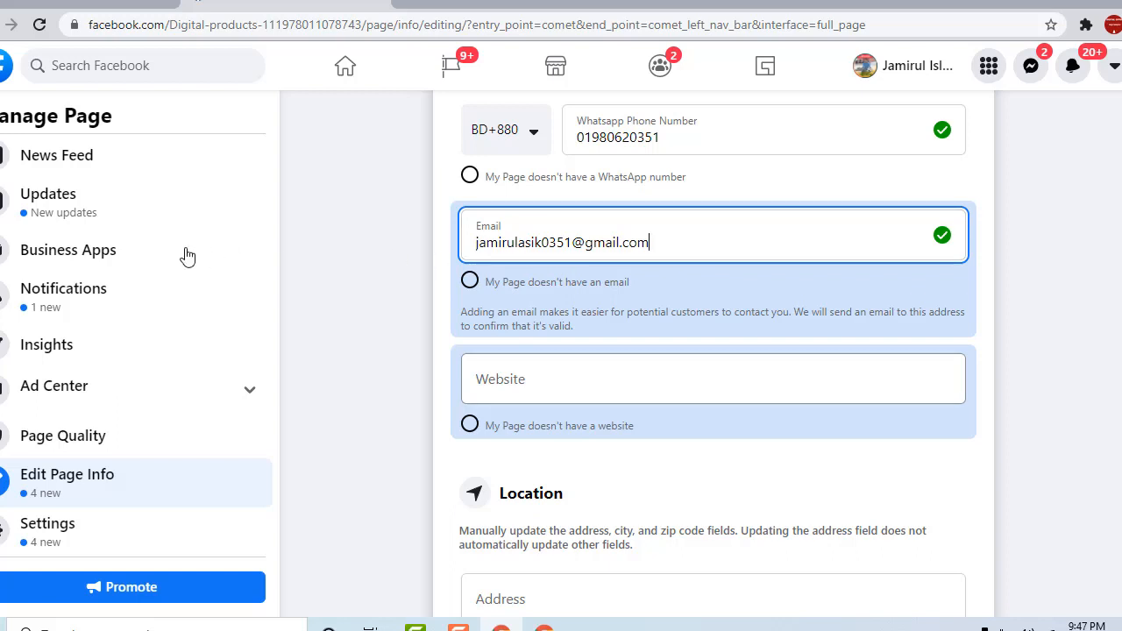
scroll(162, 241, up, 3)
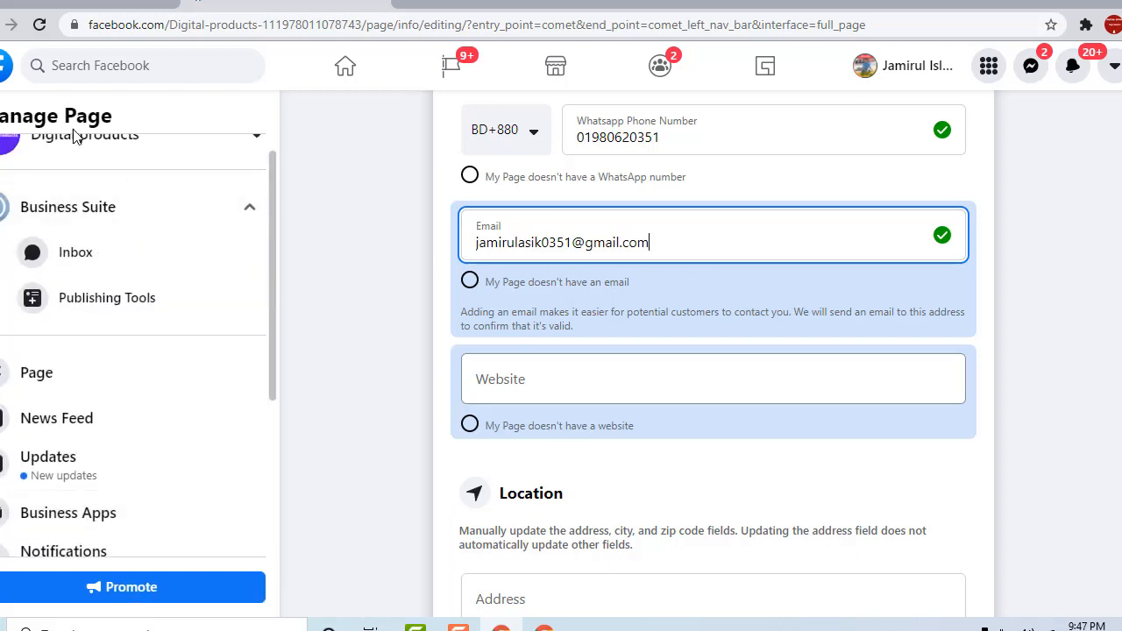
scroll(52, 385, down, 2)
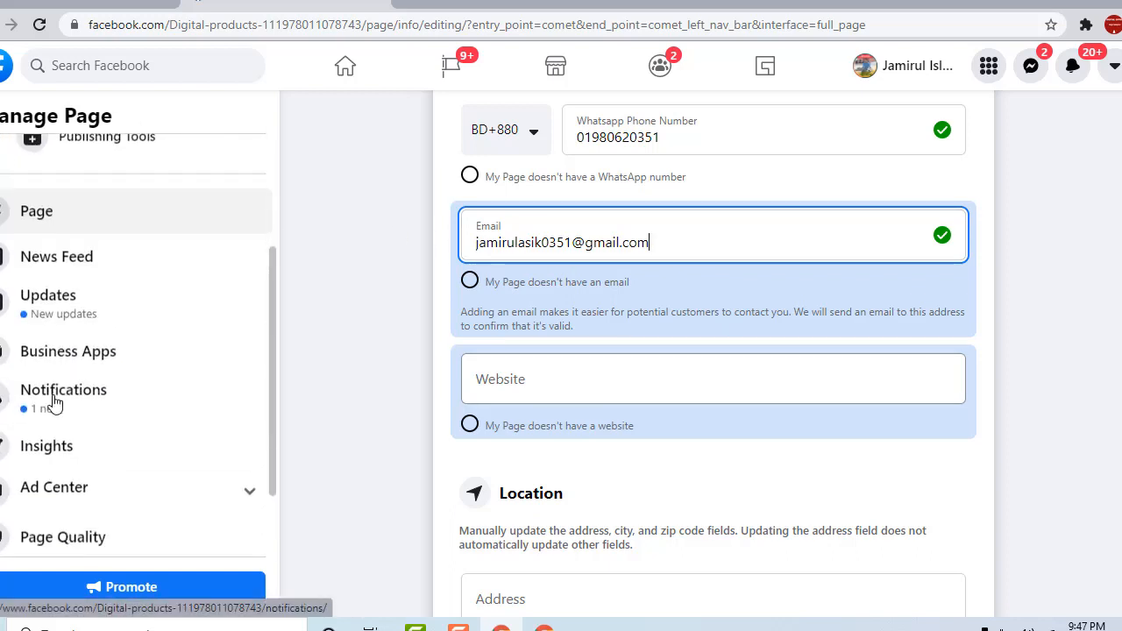
scroll(44, 504, down, 1)
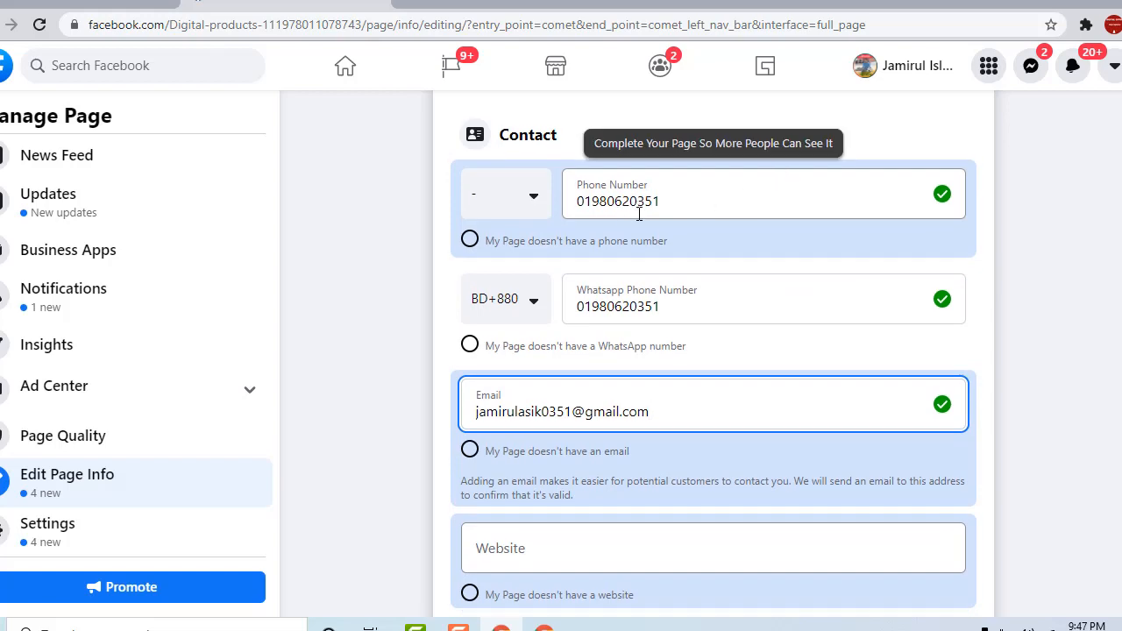
scroll(640, 214, down, 4)
scroll(640, 214, down, 2)
scroll(640, 214, down, 2)
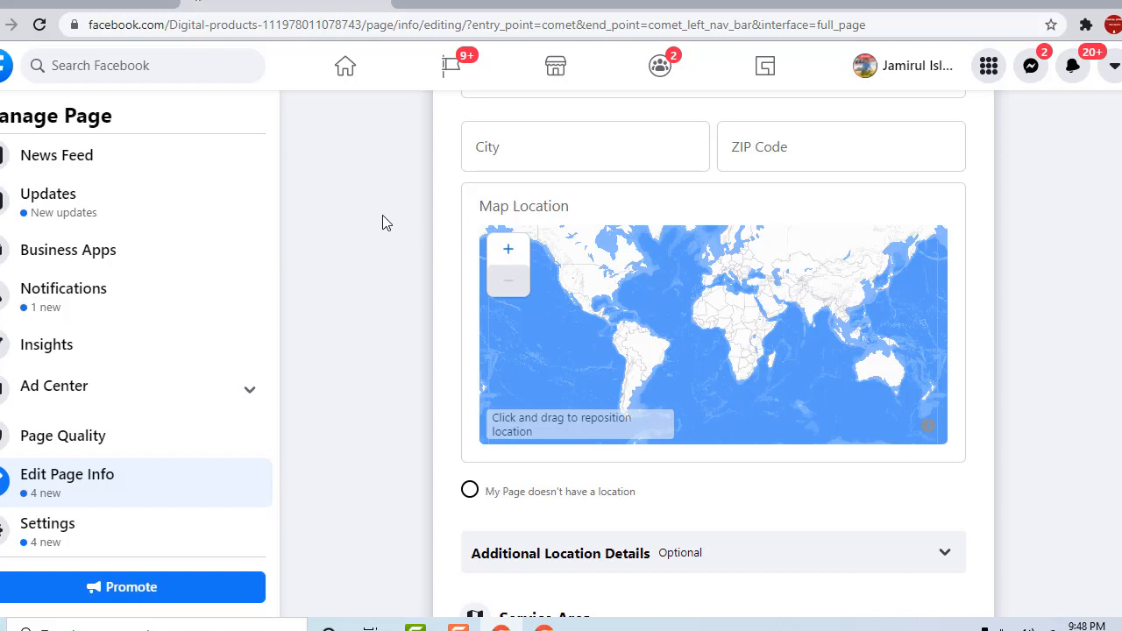
scroll(382, 222, up, 1)
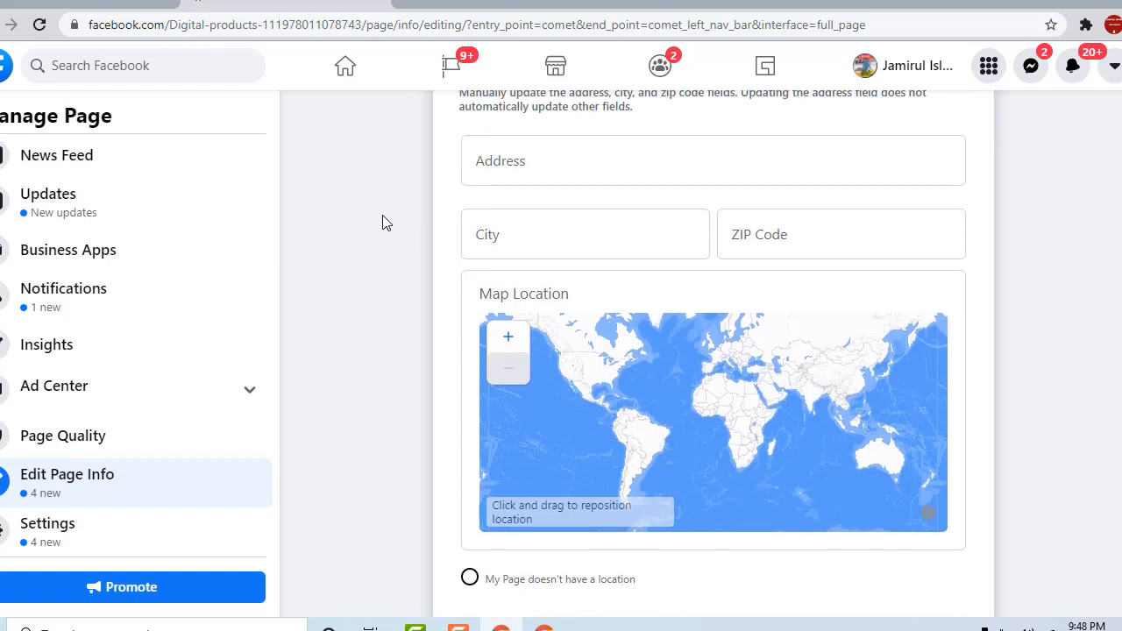
scroll(381, 220, up, 2)
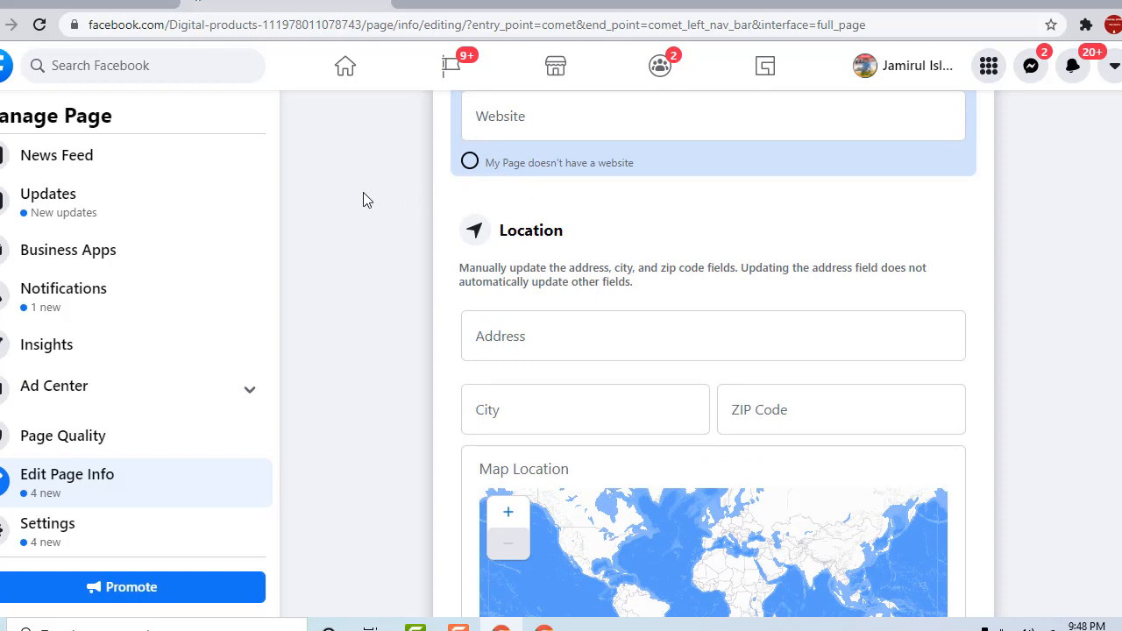
scroll(493, 176, up, 2)
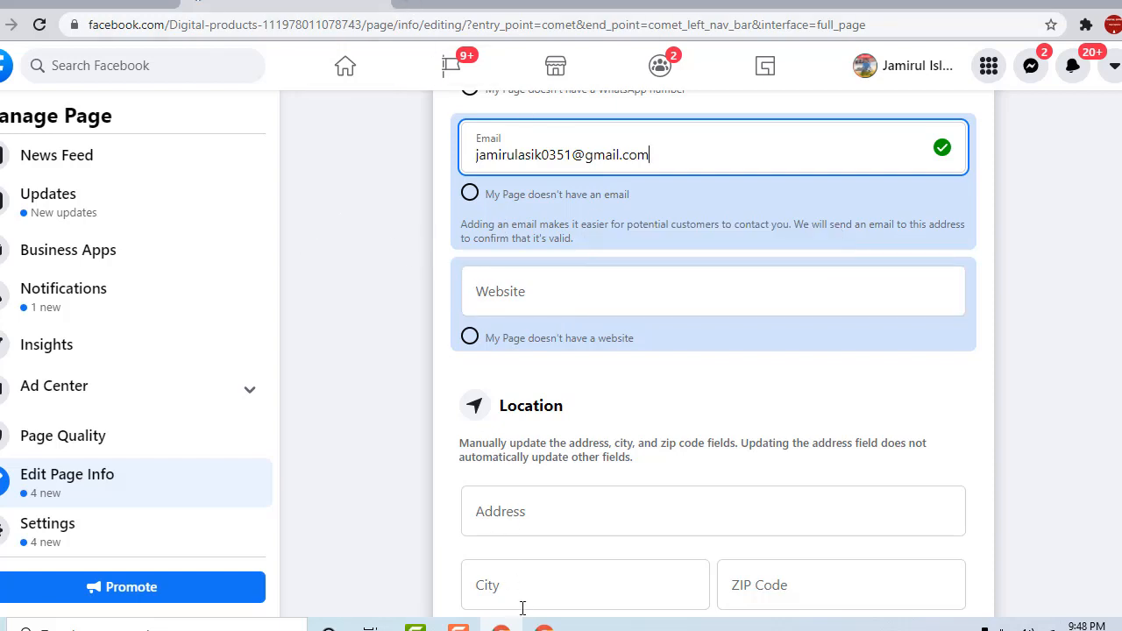
Load the Fiverr seller dashboard in a new tab, switch to buying mode, and return to Facebook
click(543, 628)
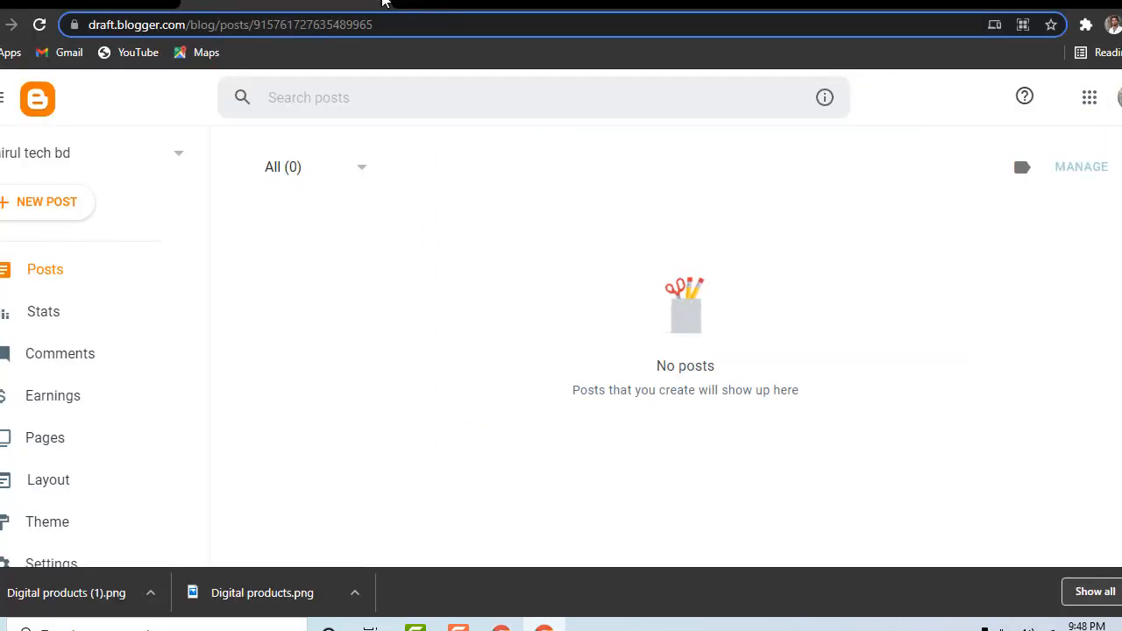
click(382, 2)
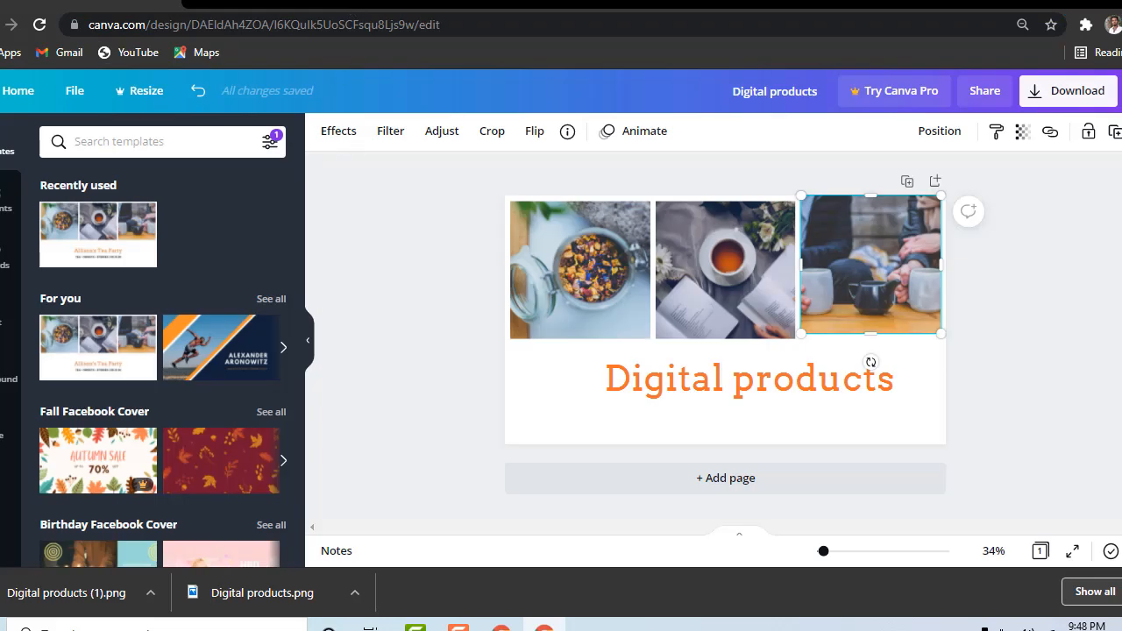
click(198, 6)
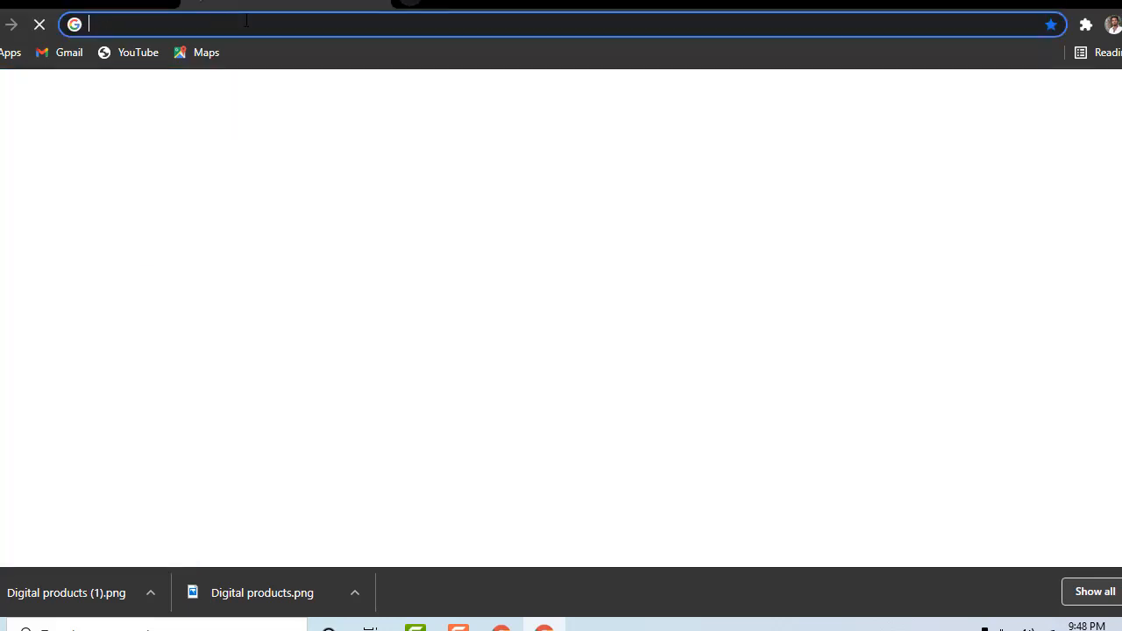
text(fi)
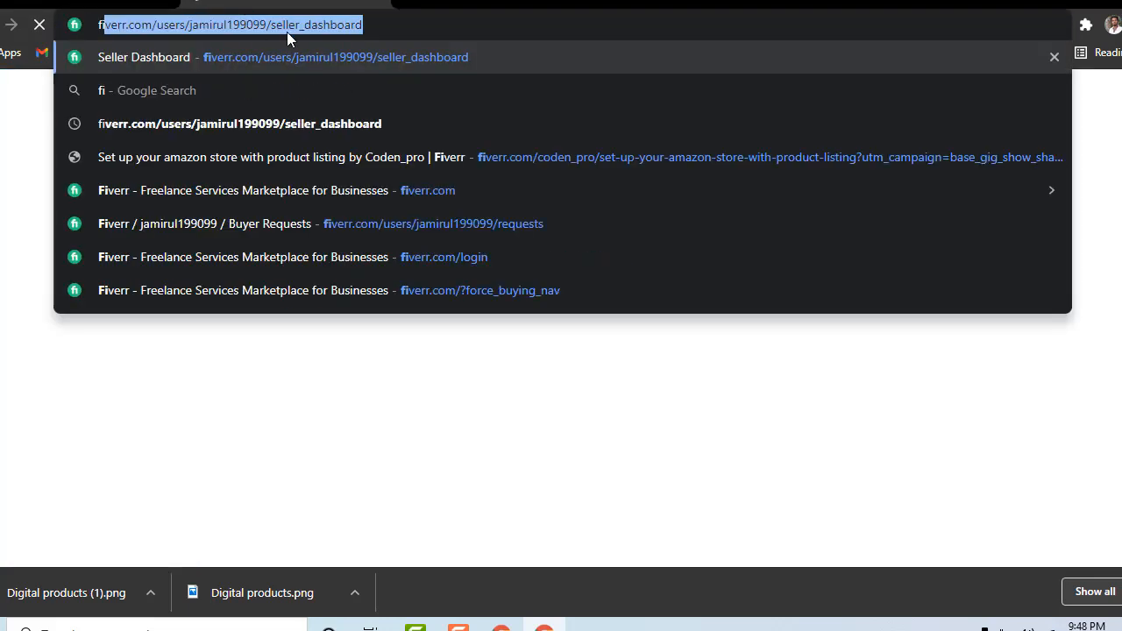
key(Return)
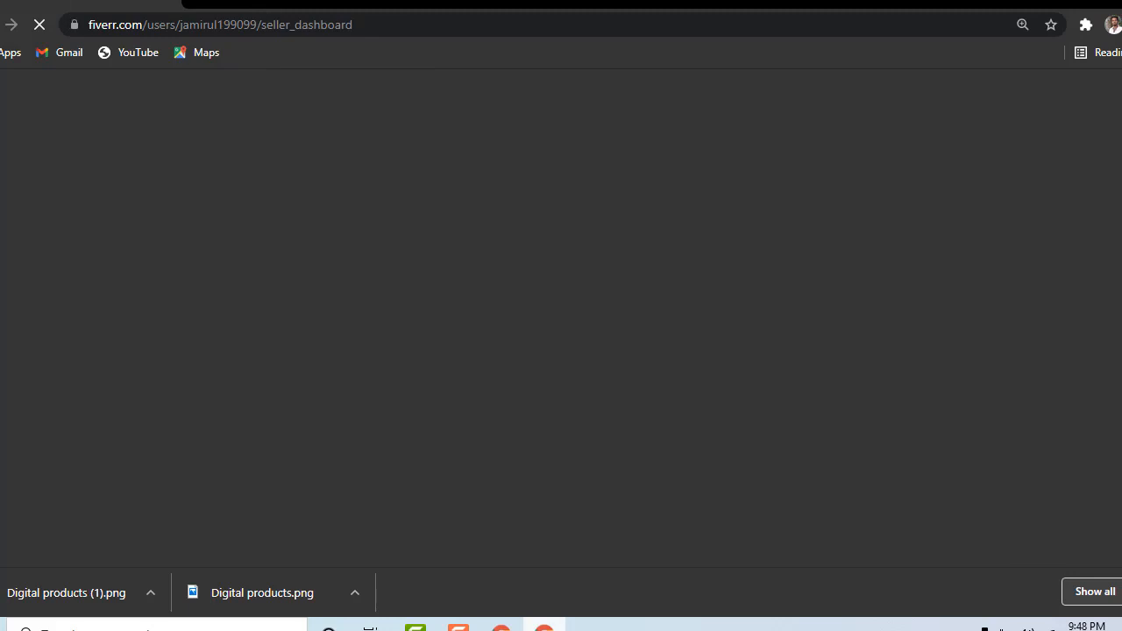
mouse_move(543, 626)
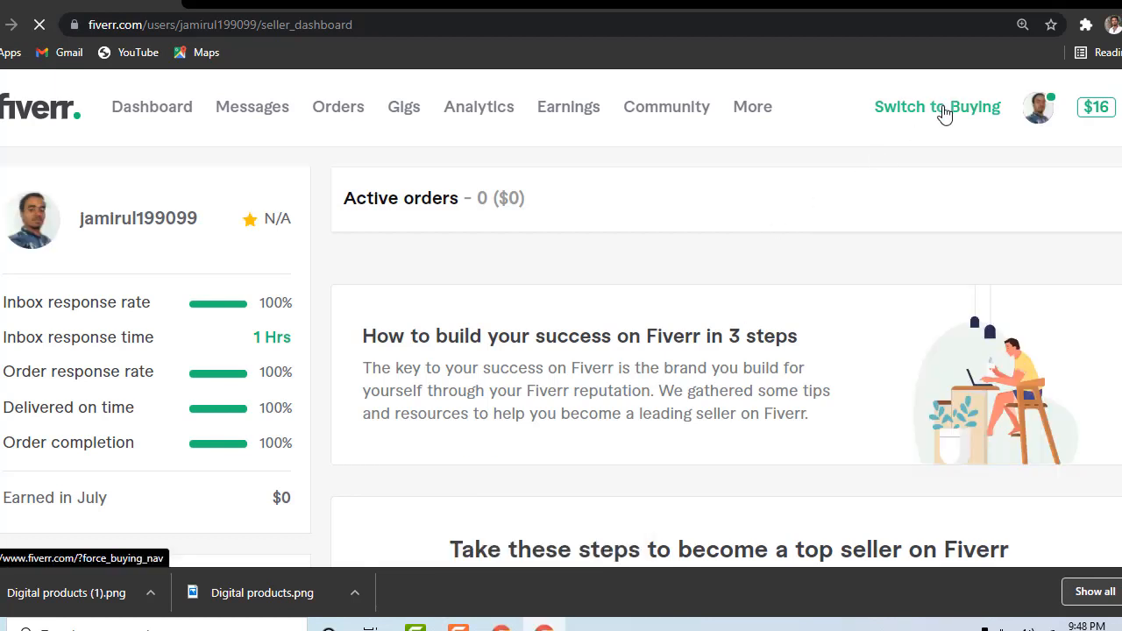
click(943, 115)
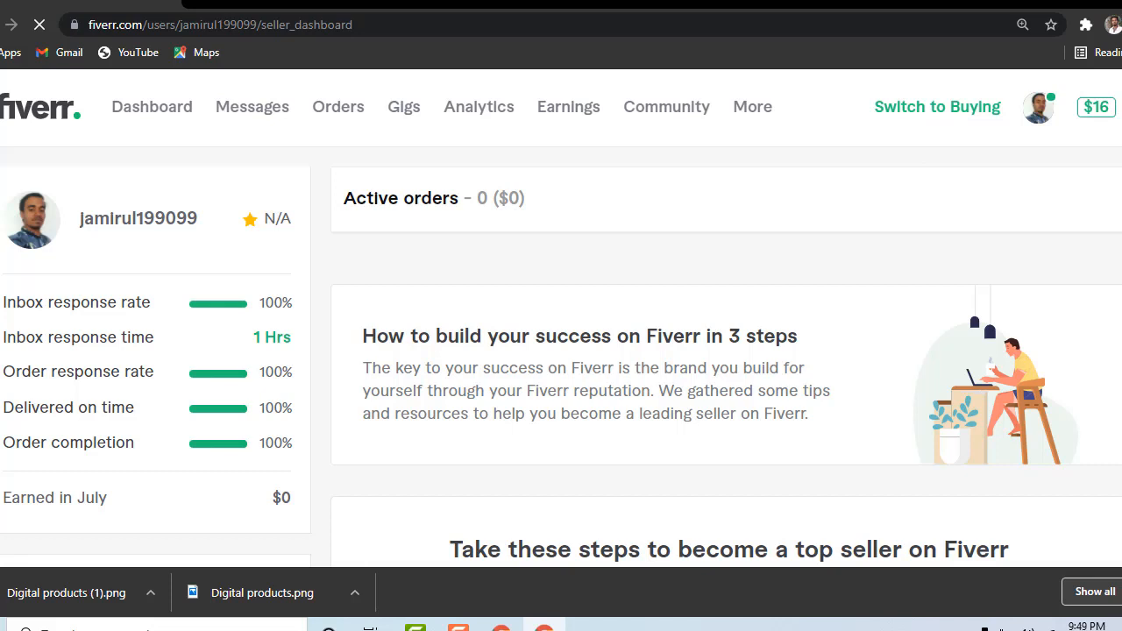
click(1121, 591)
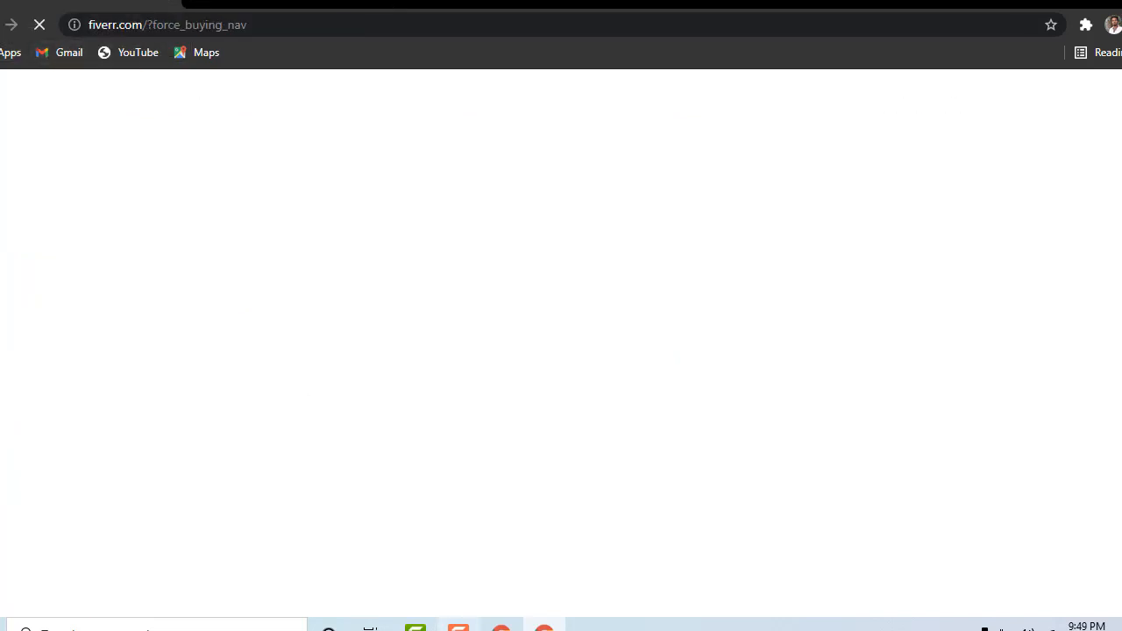
click(517, 561)
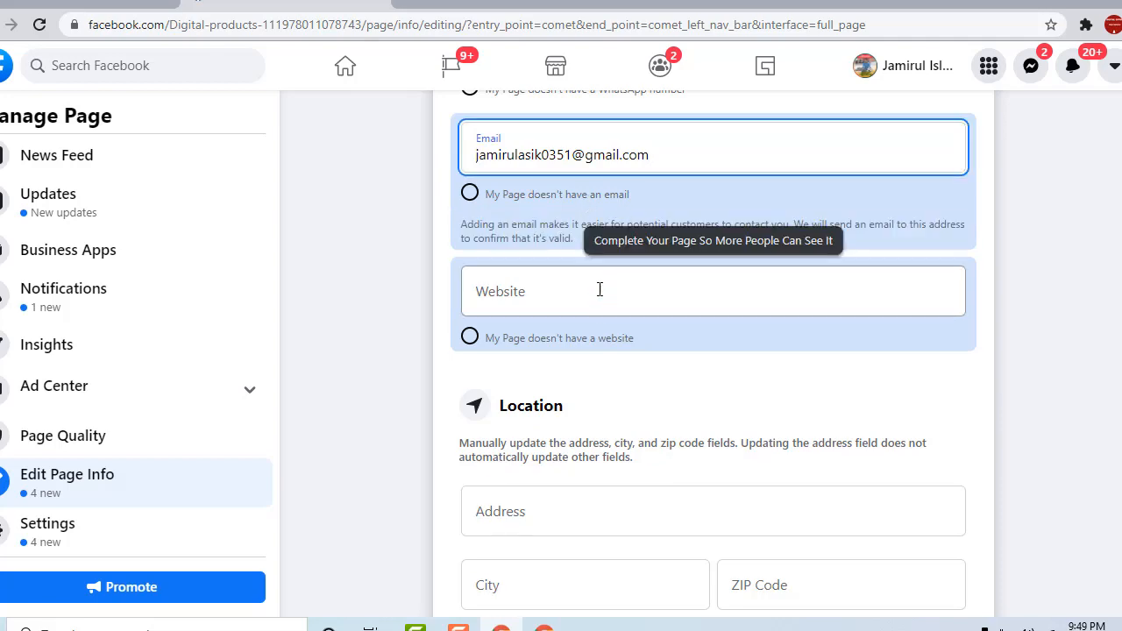
Leave the Website field blank and go to the facebook.com/pages tab listing your Pages
scroll(598, 279, down, 3)
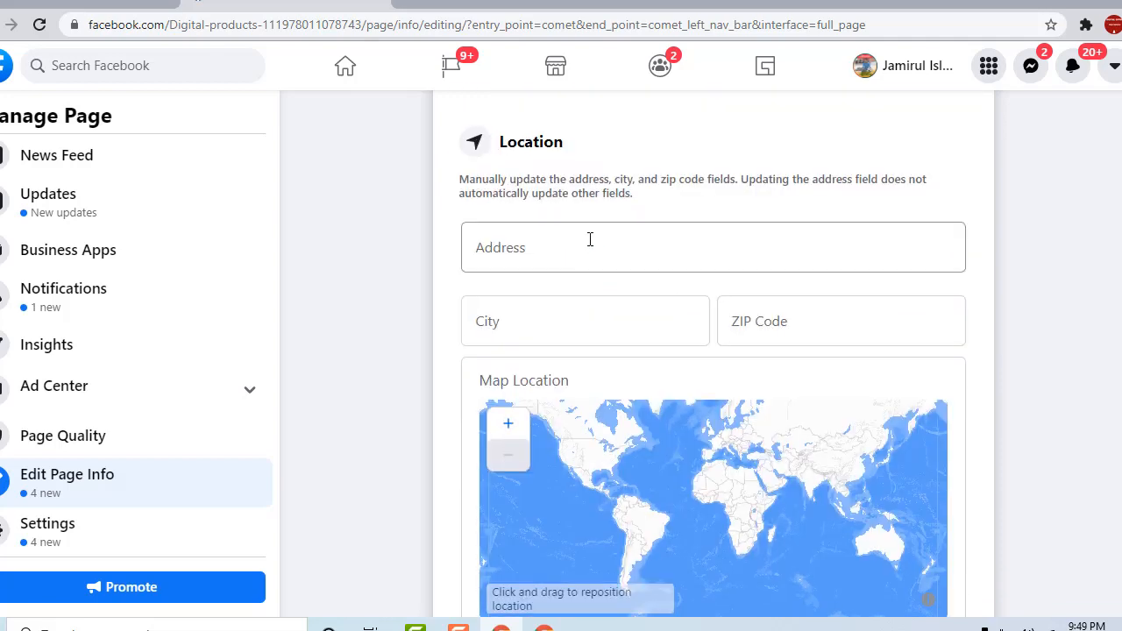
scroll(591, 252, down, 2)
scroll(589, 239, up, 5)
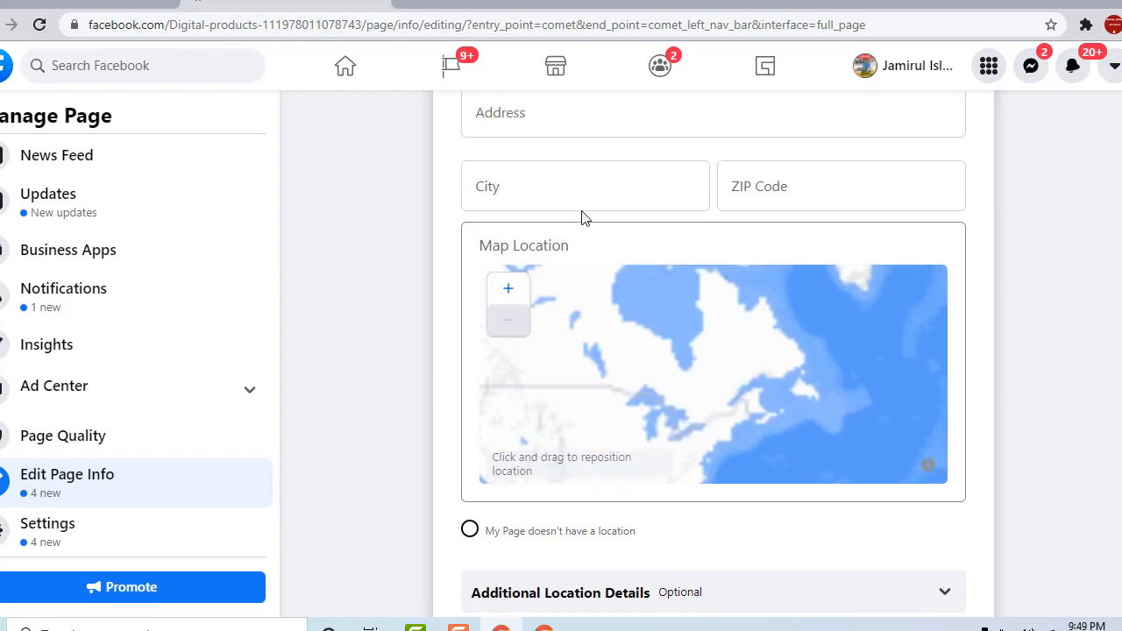
scroll(569, 228, up, 3)
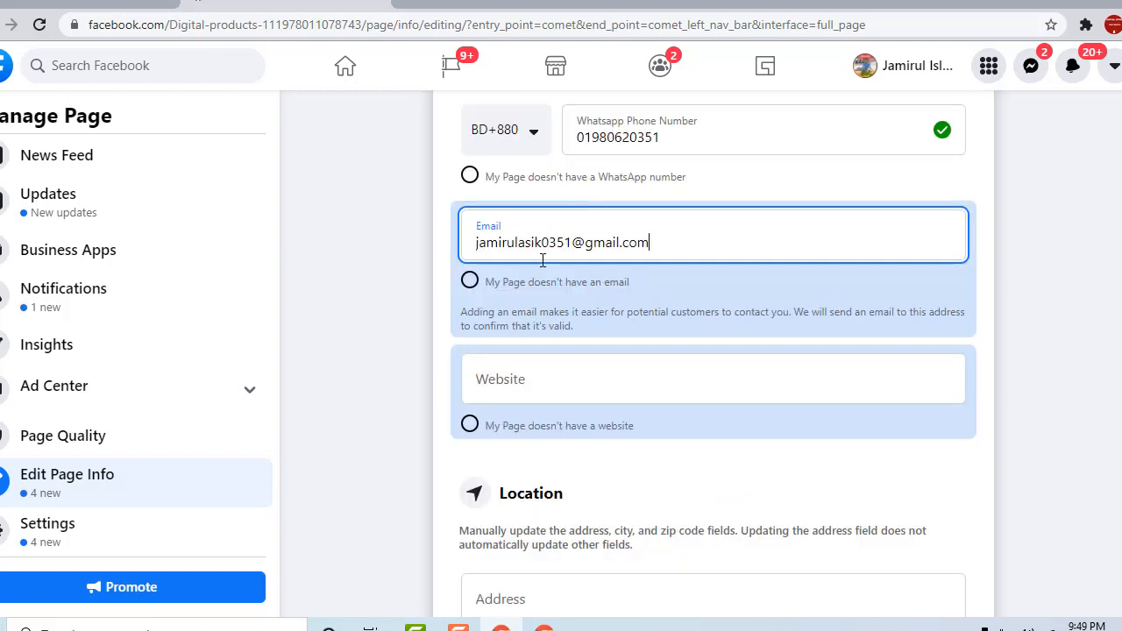
click(531, 377)
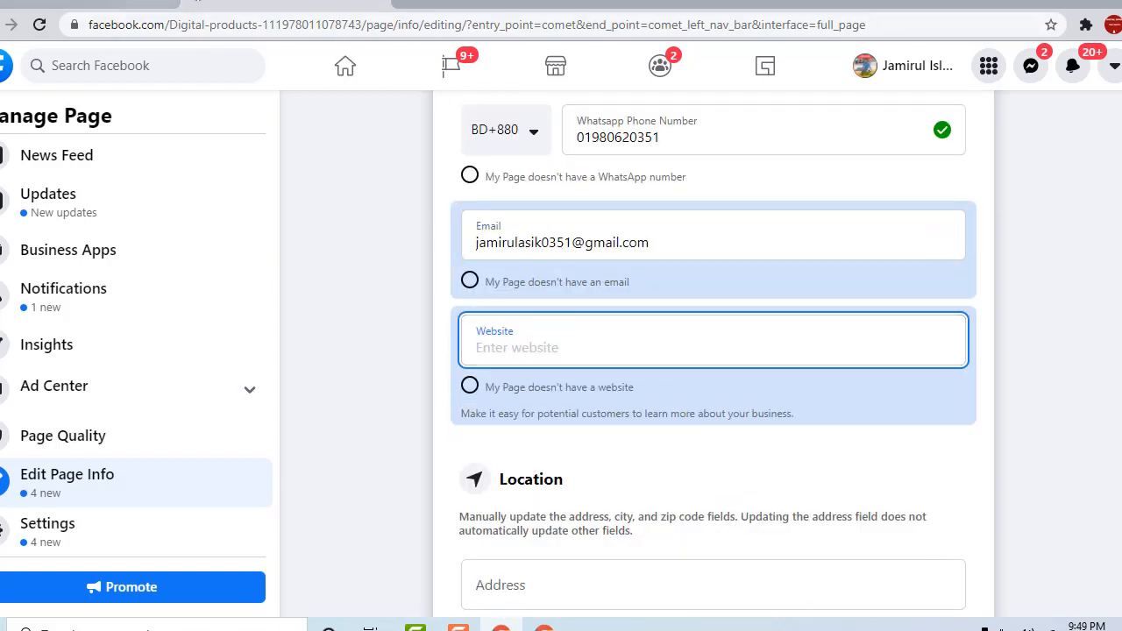
click(97, 2)
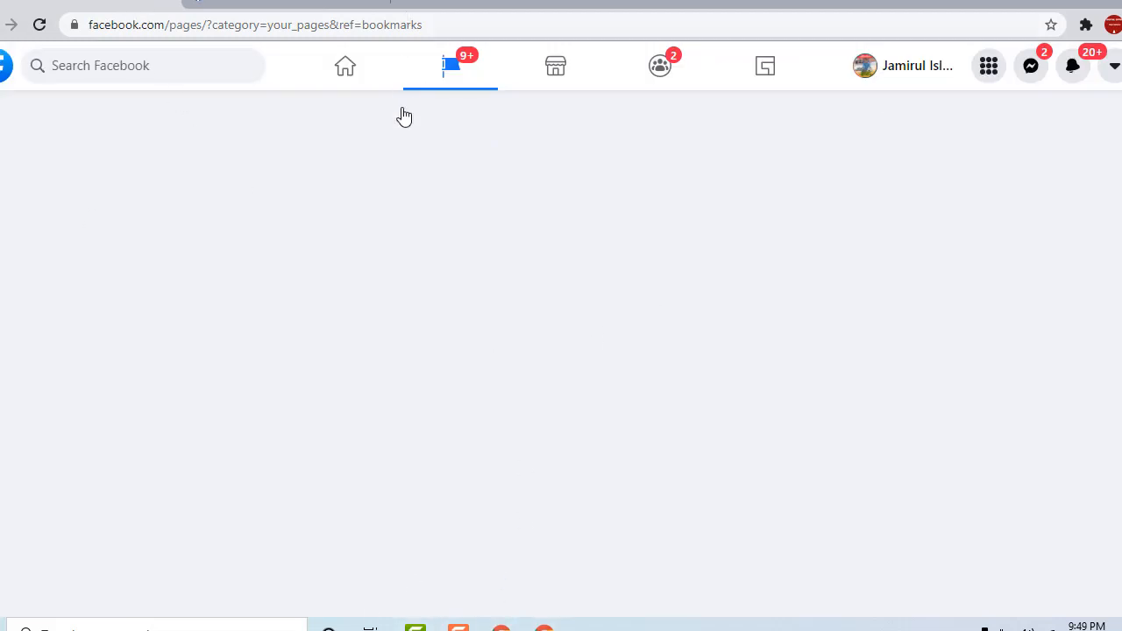
Open Blogger's posts page in a new tab and switch to the other blog with no posts
click(543, 626)
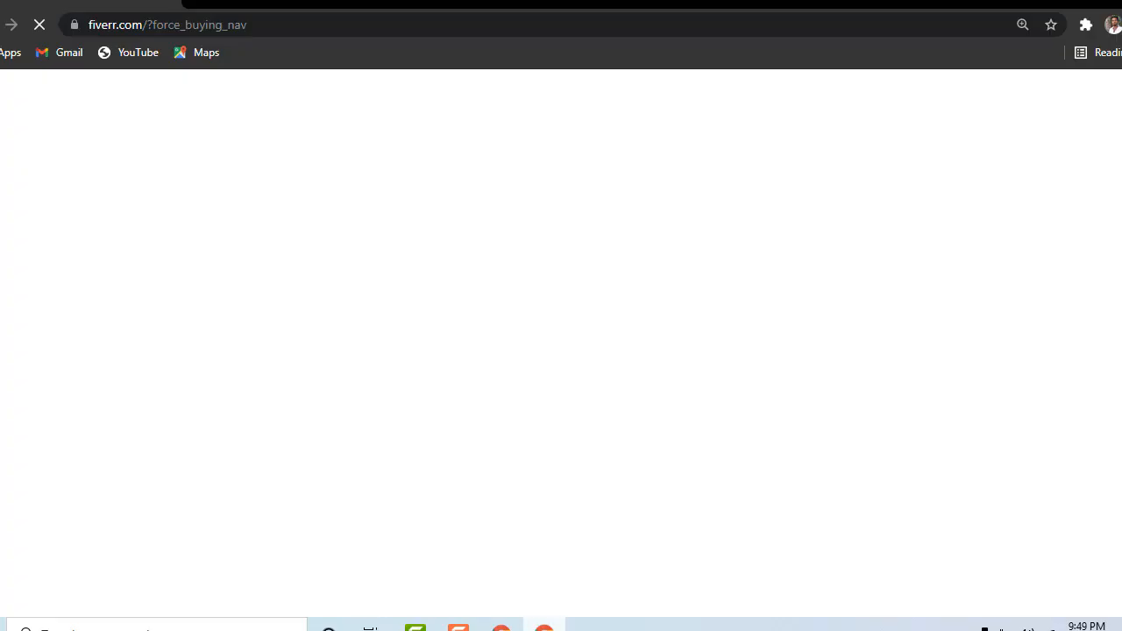
click(202, 5)
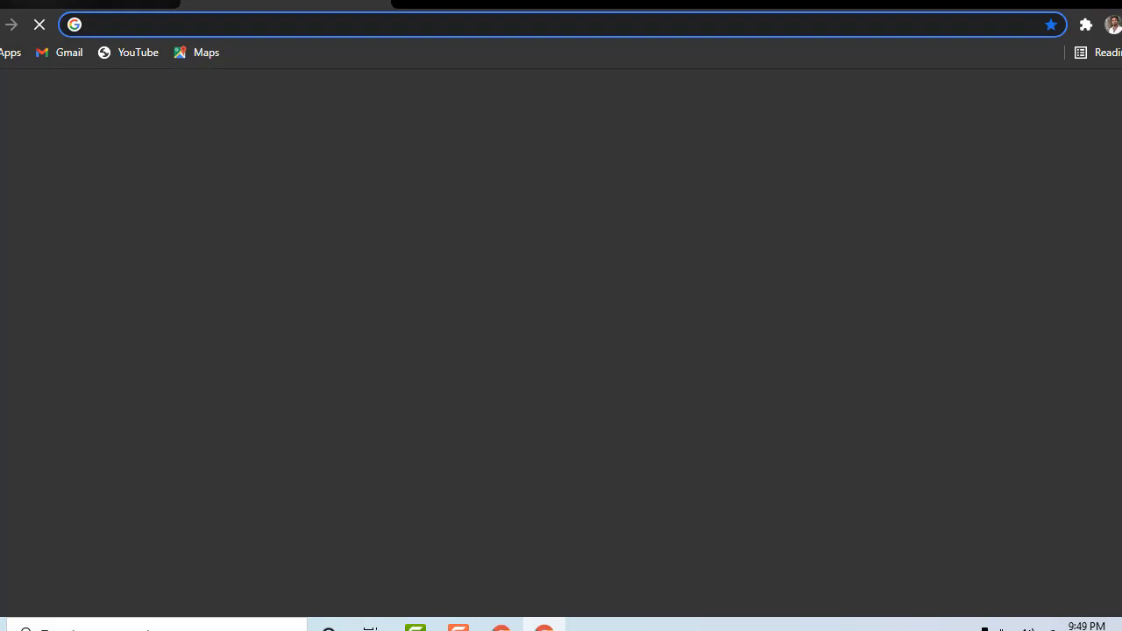
text(blo)
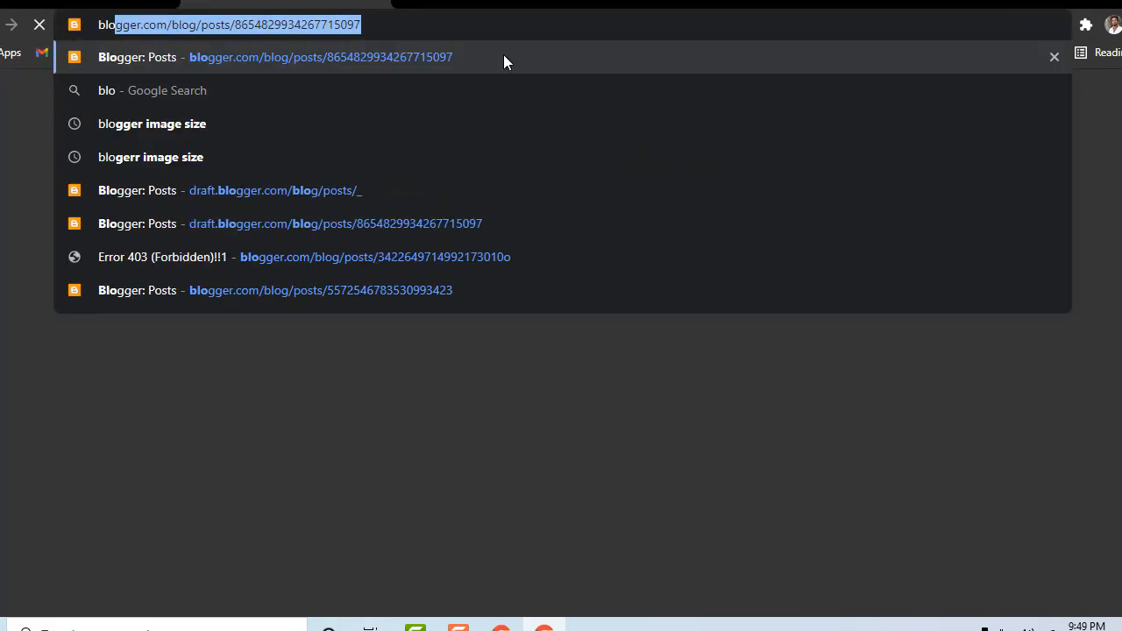
key(Return)
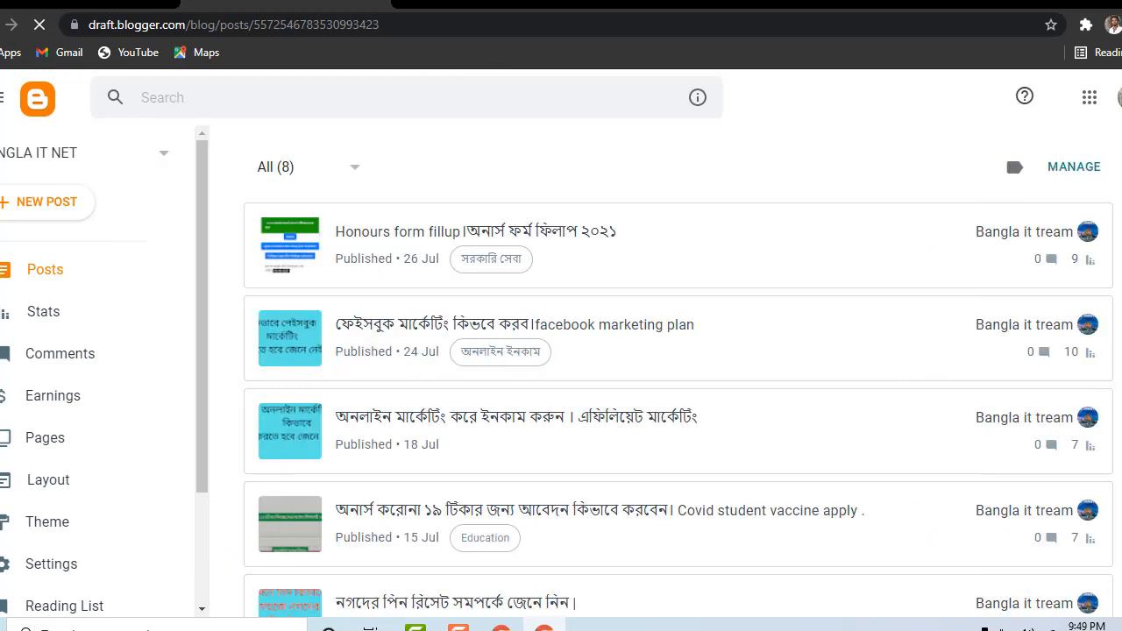
click(165, 160)
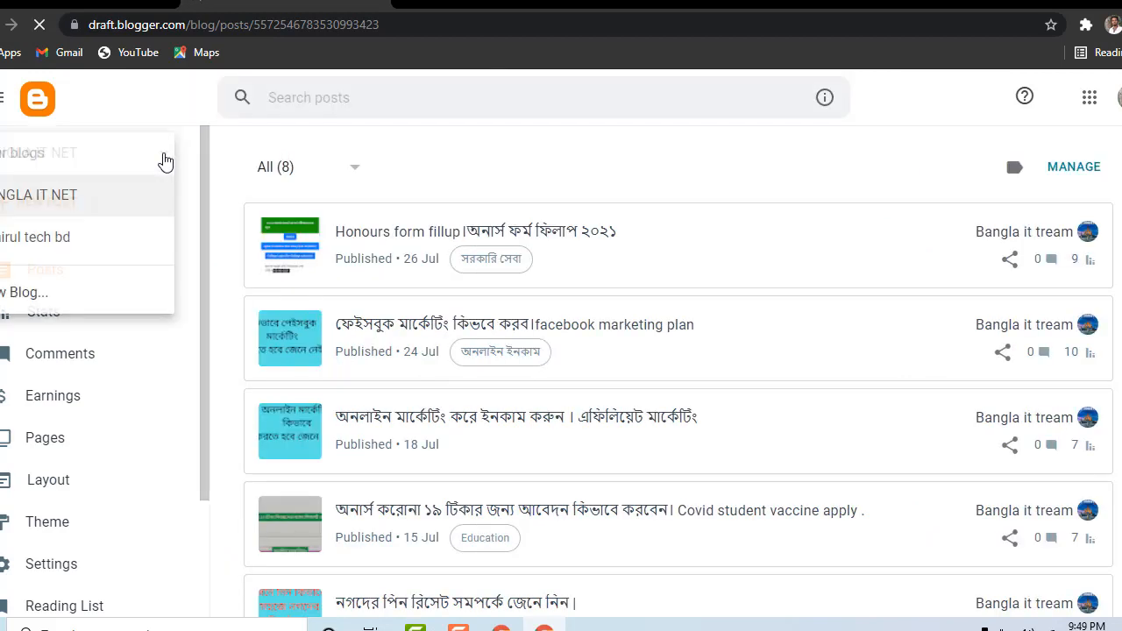
click(94, 238)
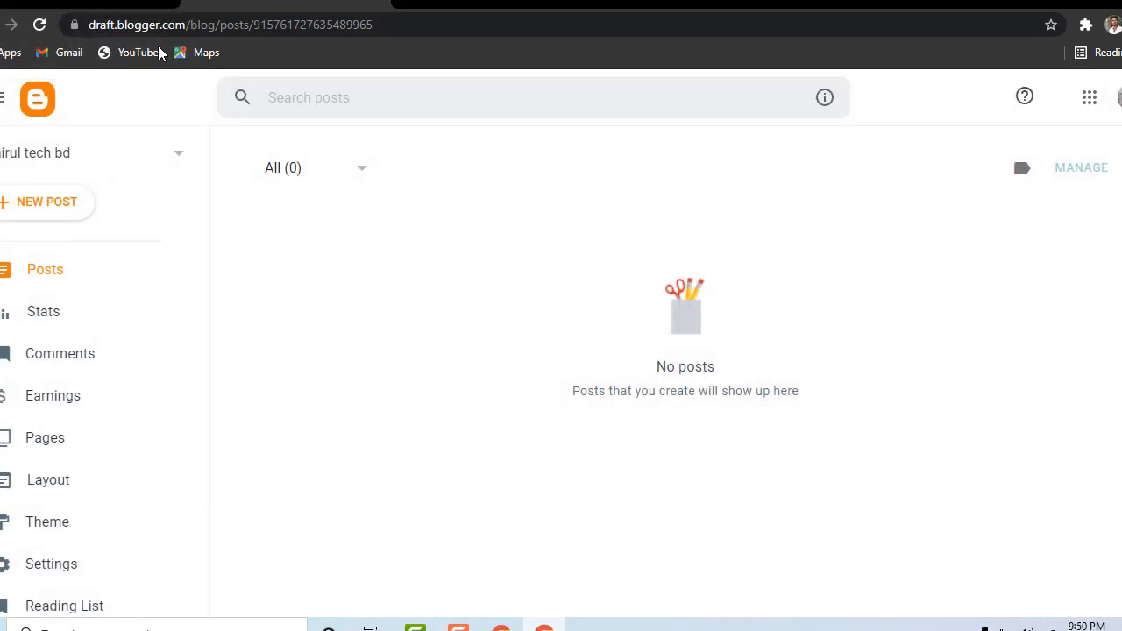
click(41, 26)
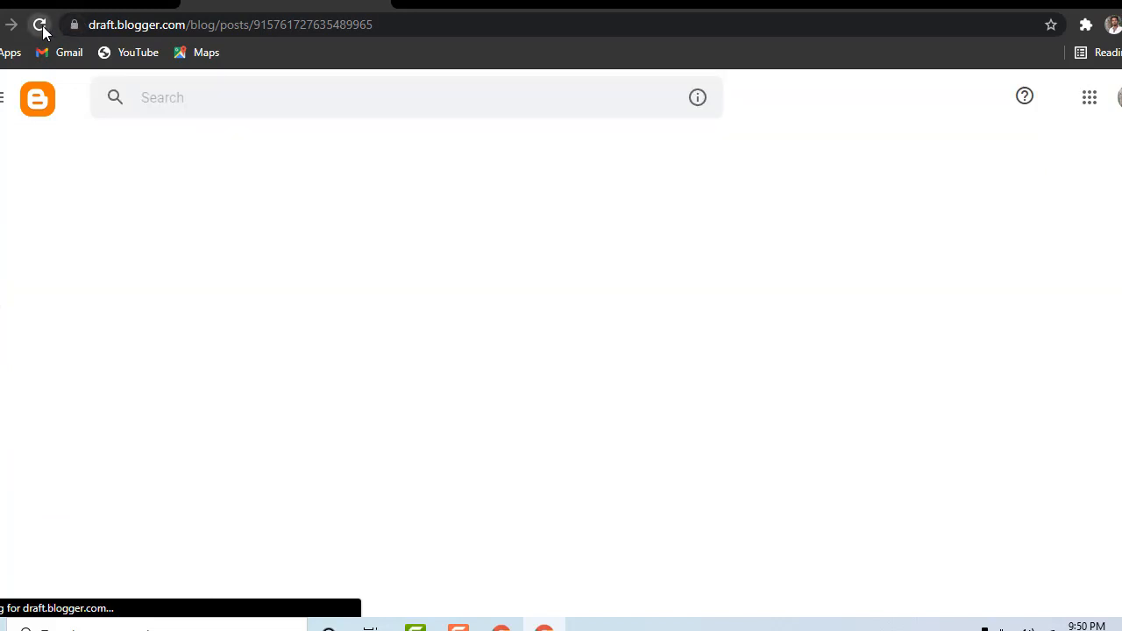
Select and copy the blog's posts page address from the address bar
click(454, 16)
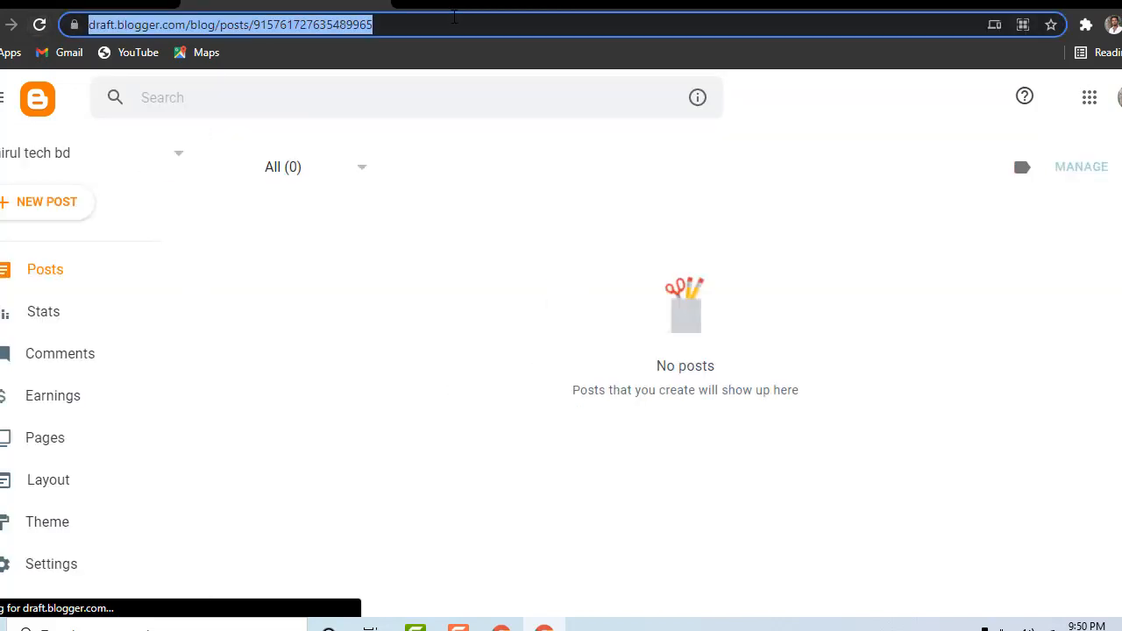
drag(457, 17, 85, 24)
right_click(182, 30)
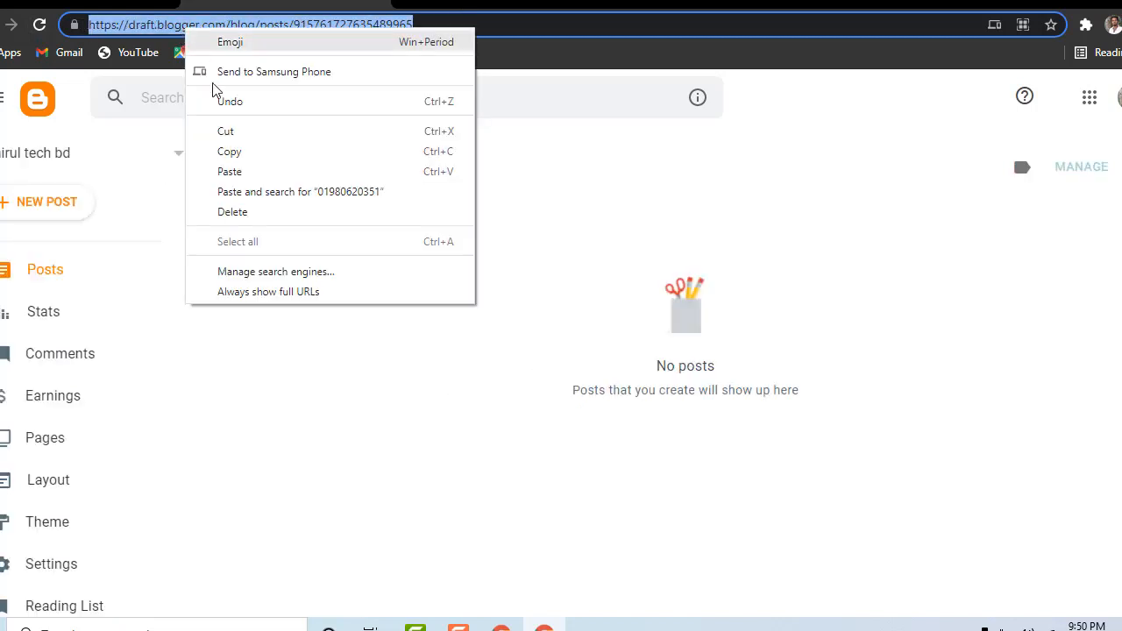
click(230, 151)
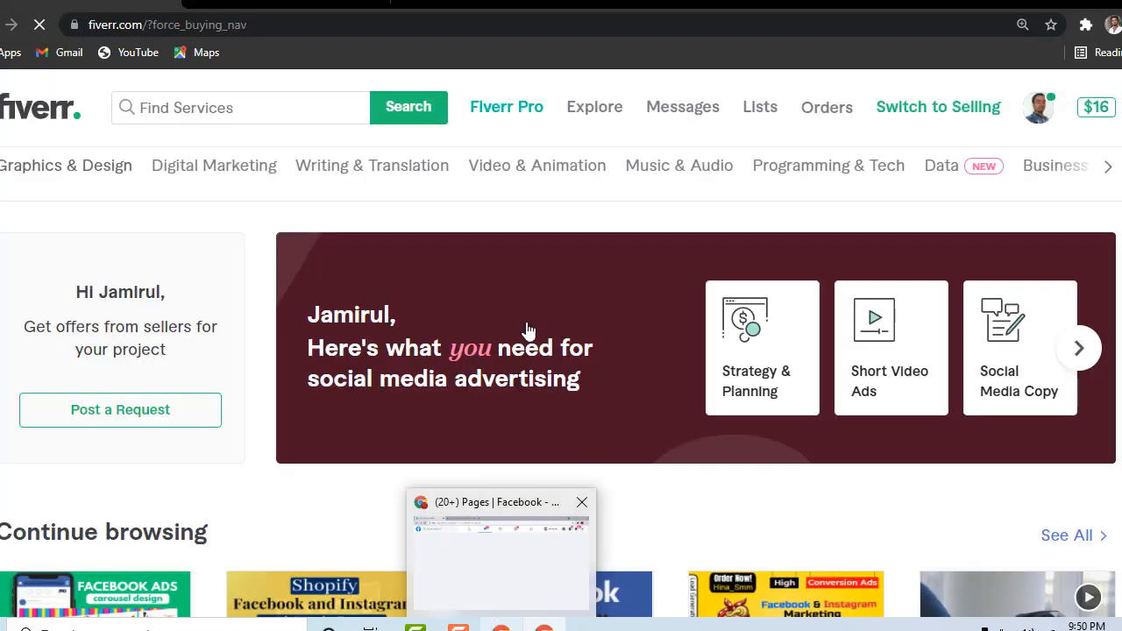
Search Fiverr for 'facebook business page' services using the suggestion offered for 'face'
scroll(457, 314, down, 2)
scroll(190, 380, down, 1)
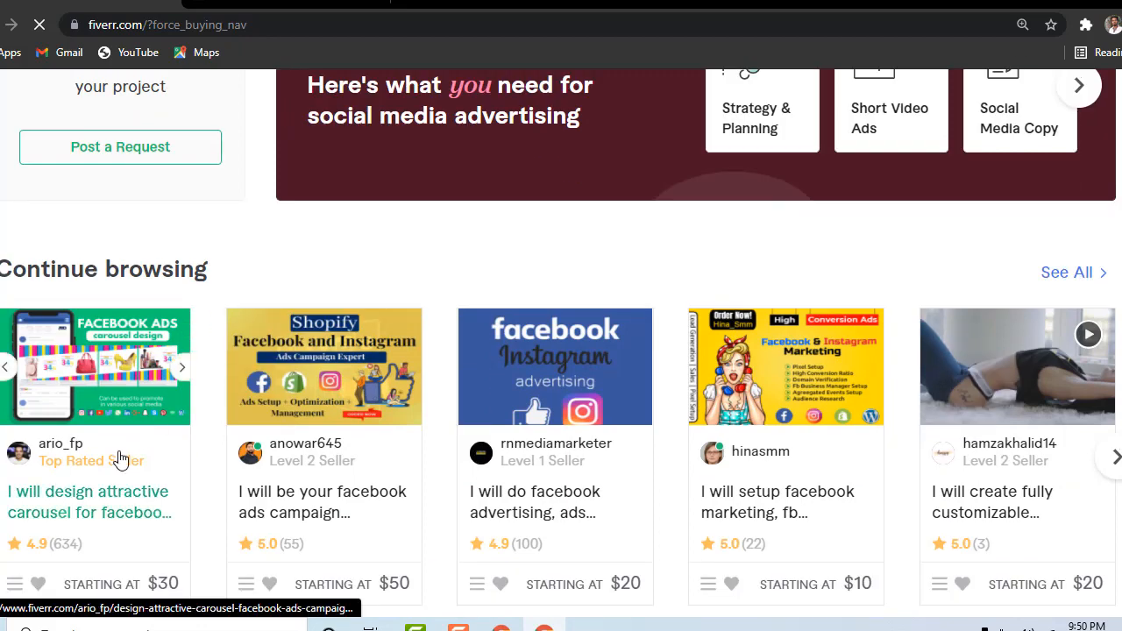
scroll(170, 222, up, 3)
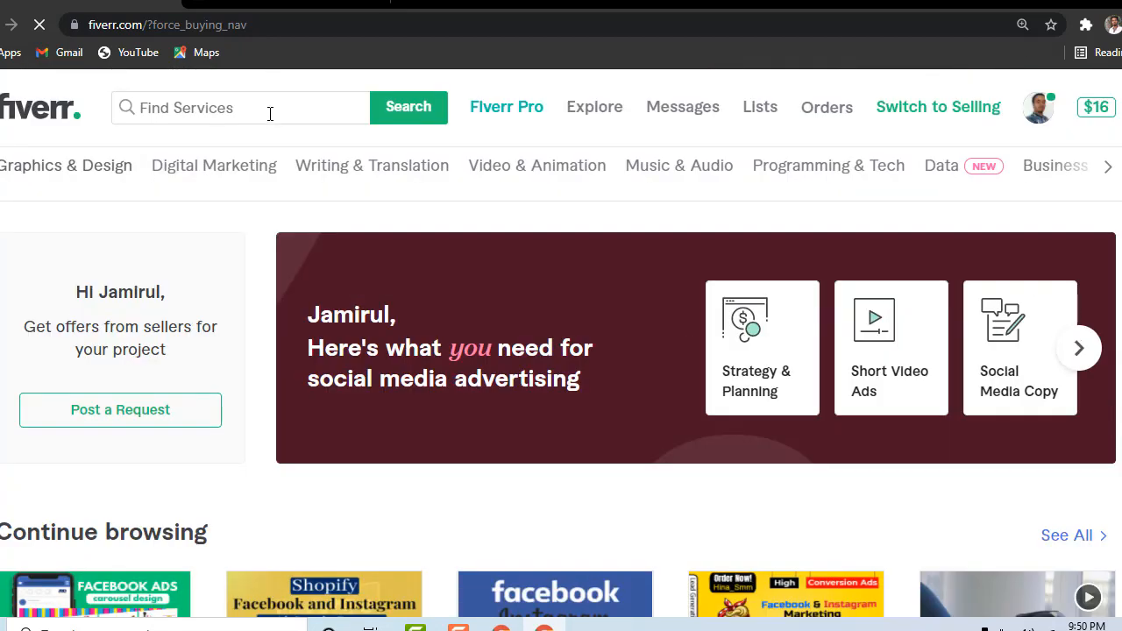
click(268, 111)
text(face)
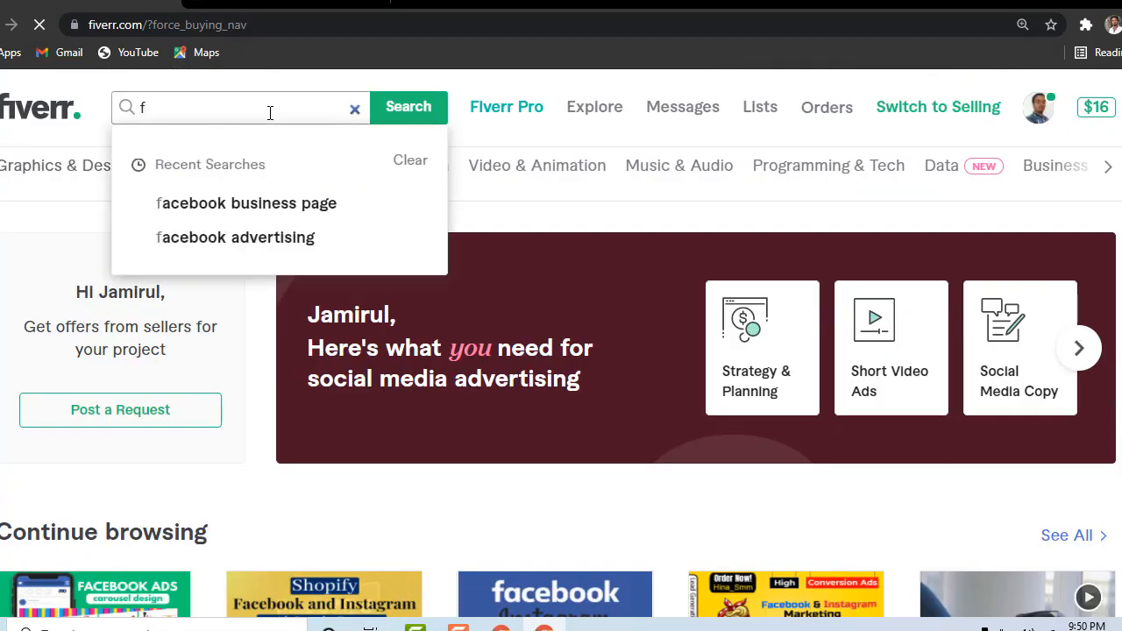
click(248, 203)
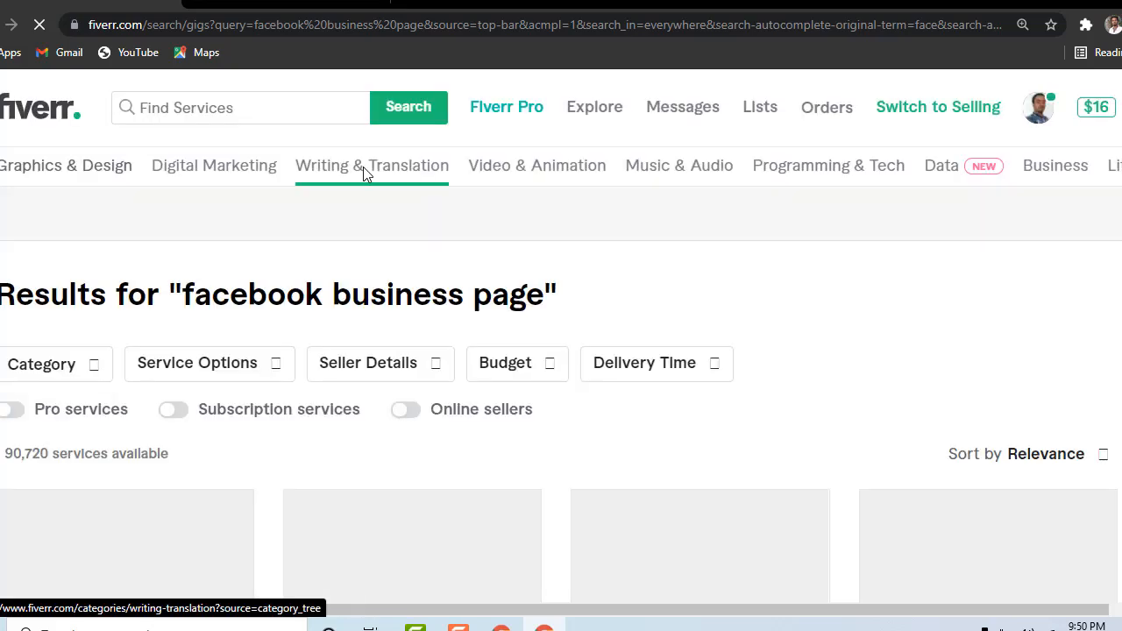
Open the 'I will create facebook business page' gig from the search results
scroll(368, 170, down, 3)
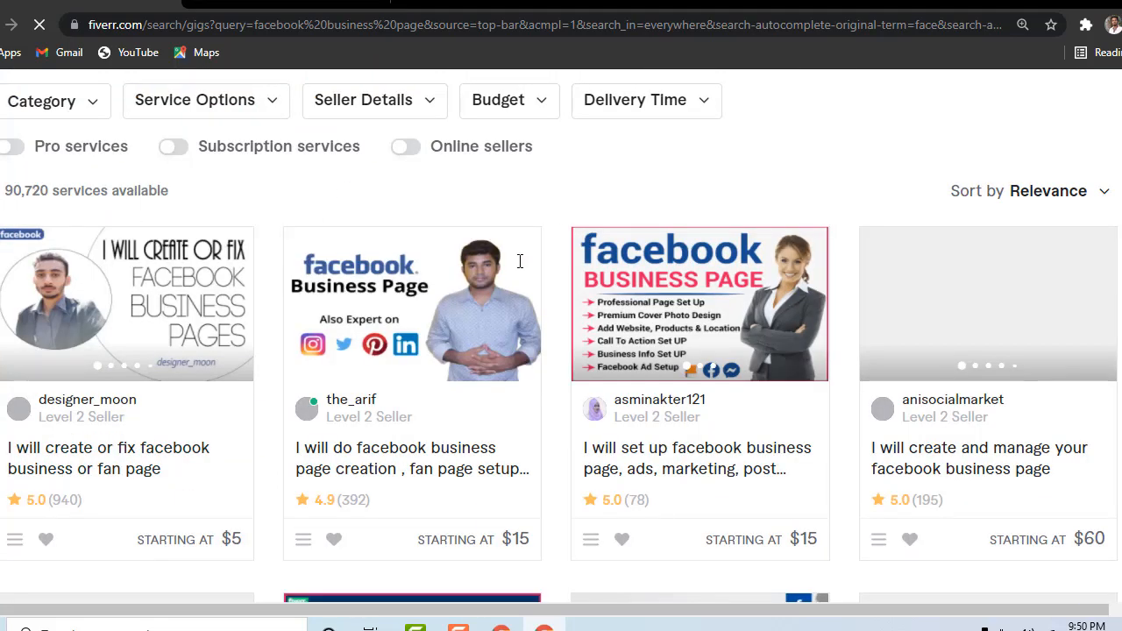
scroll(517, 289, down, 2)
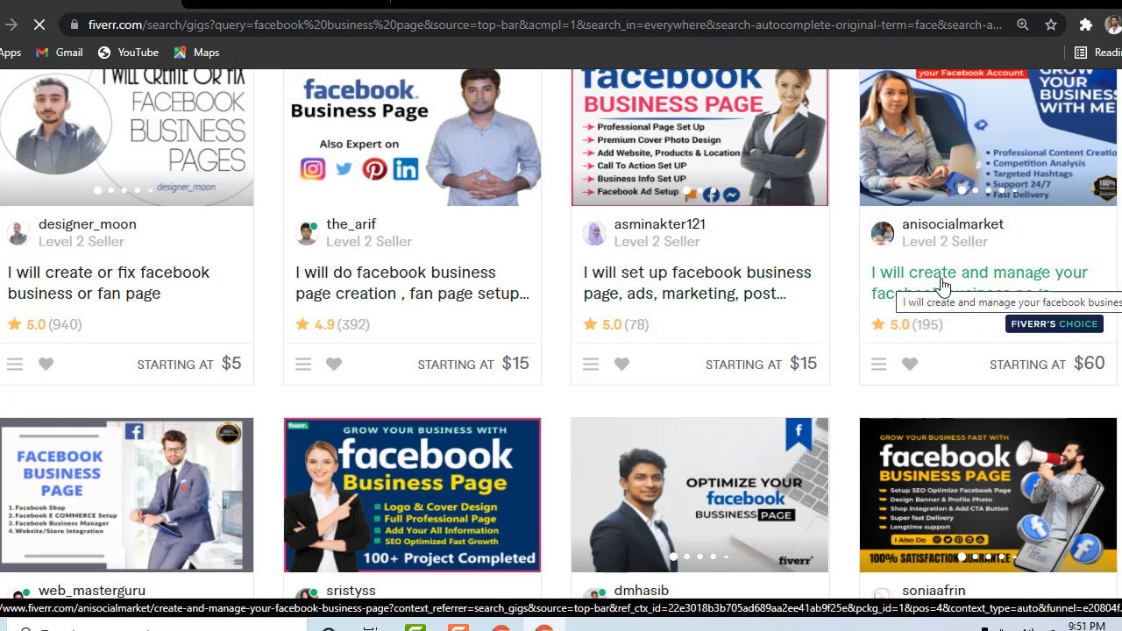
scroll(409, 329, down, 3)
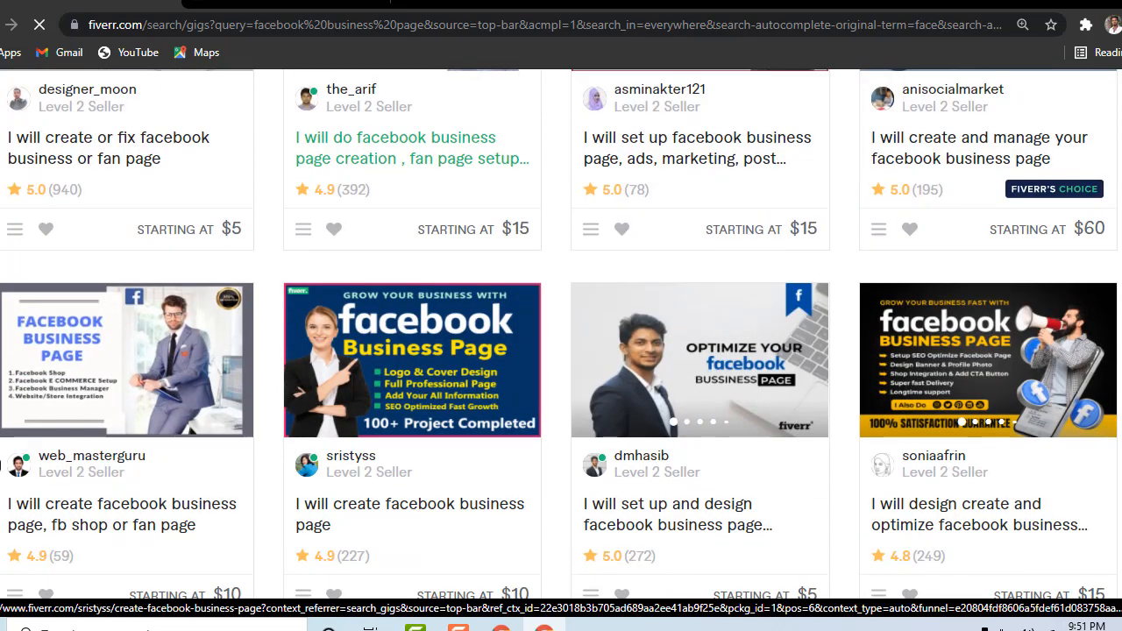
click(334, 513)
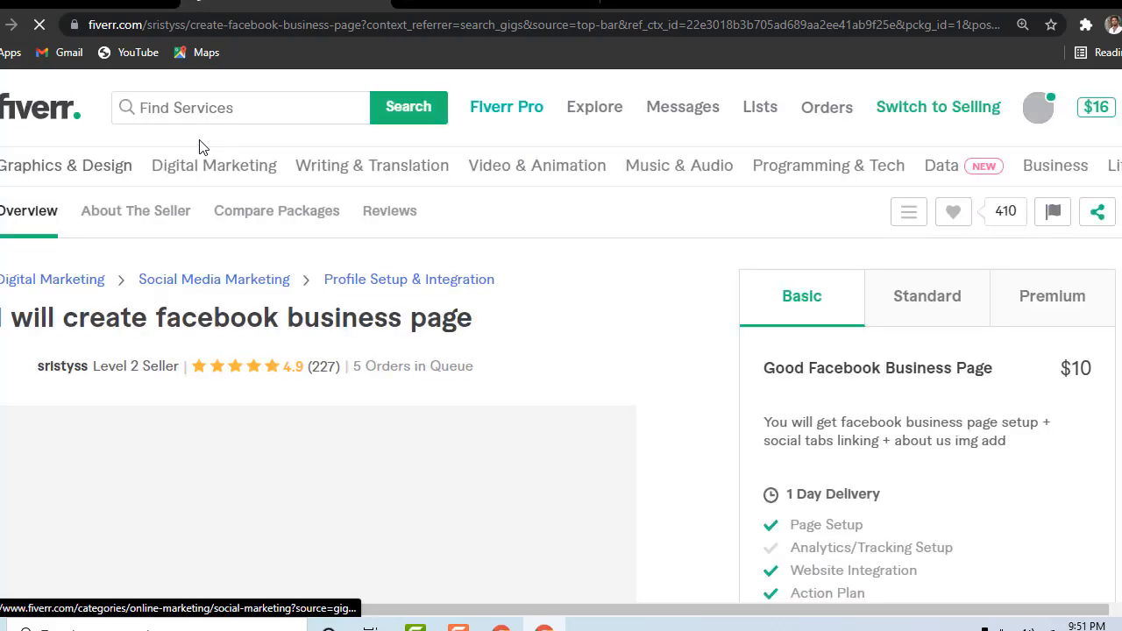
Compare the gig's Standard package with its $25 Premium package
scroll(234, 117, down, 1)
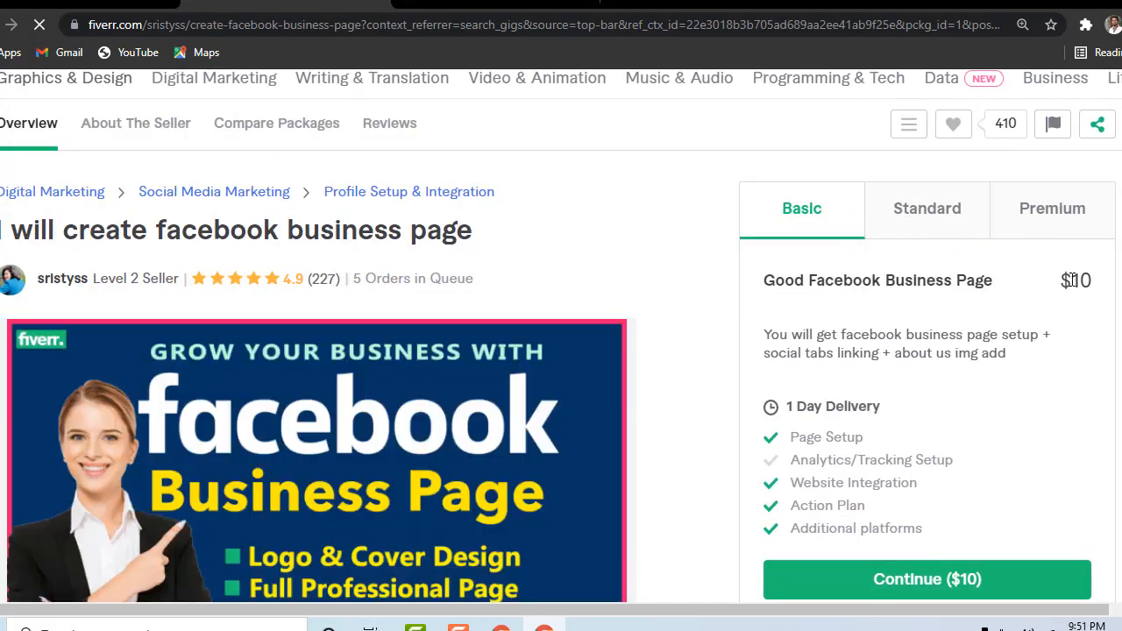
click(916, 215)
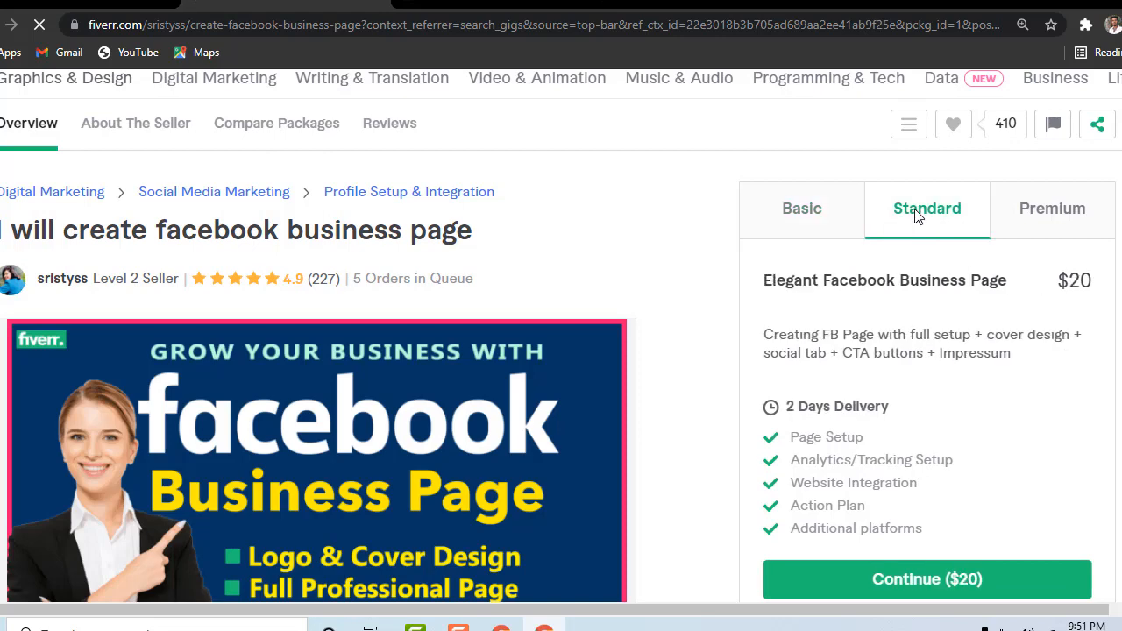
click(1061, 219)
scroll(424, 237, down, 3)
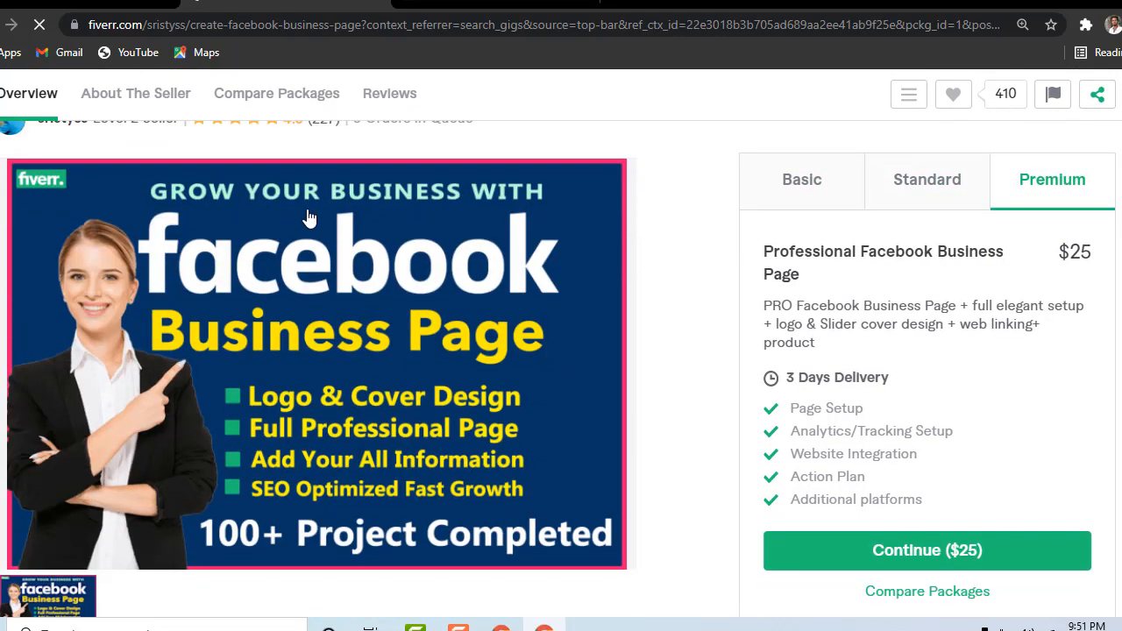
scroll(306, 220, up, 3)
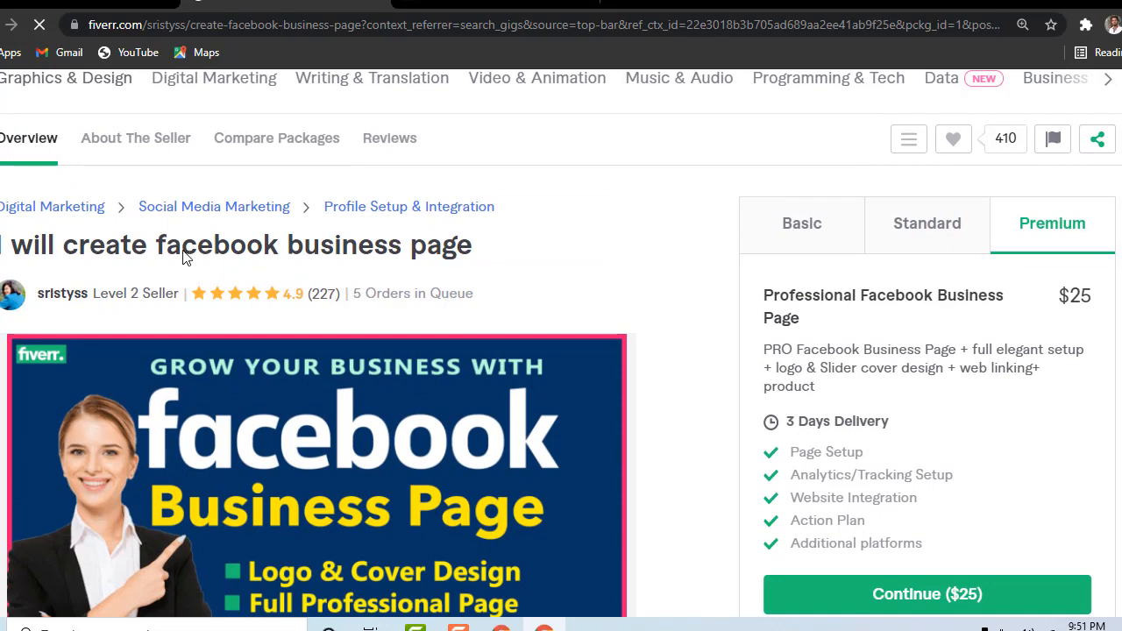
Read through the About This Gig description, then close the gig's tab
scroll(241, 243, down, 1)
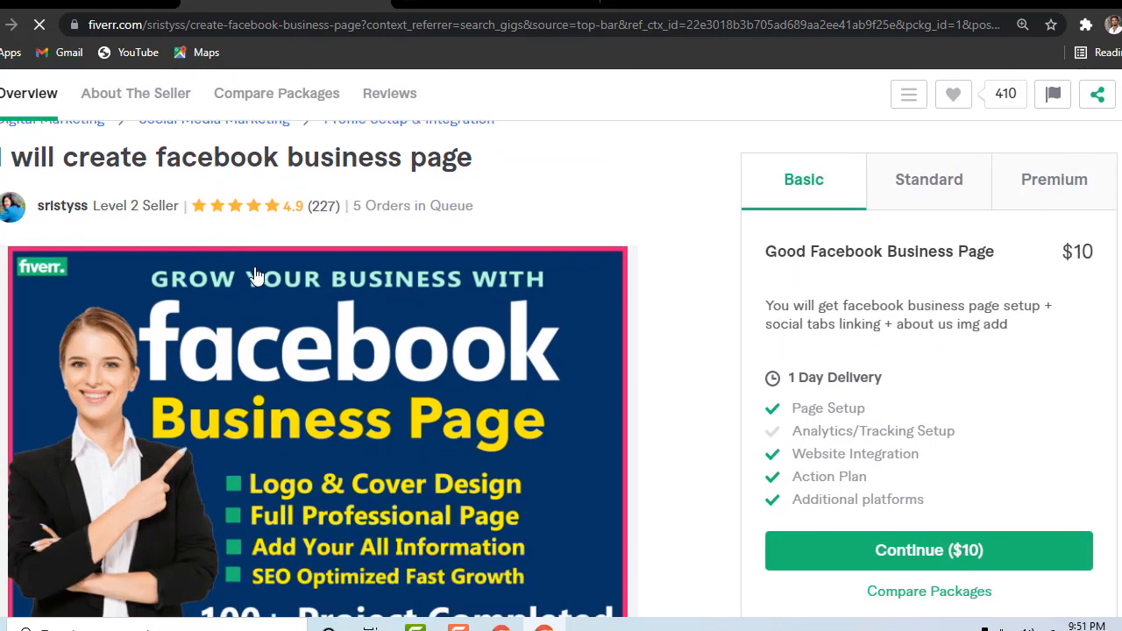
scroll(257, 277, down, 3)
scroll(245, 272, down, 5)
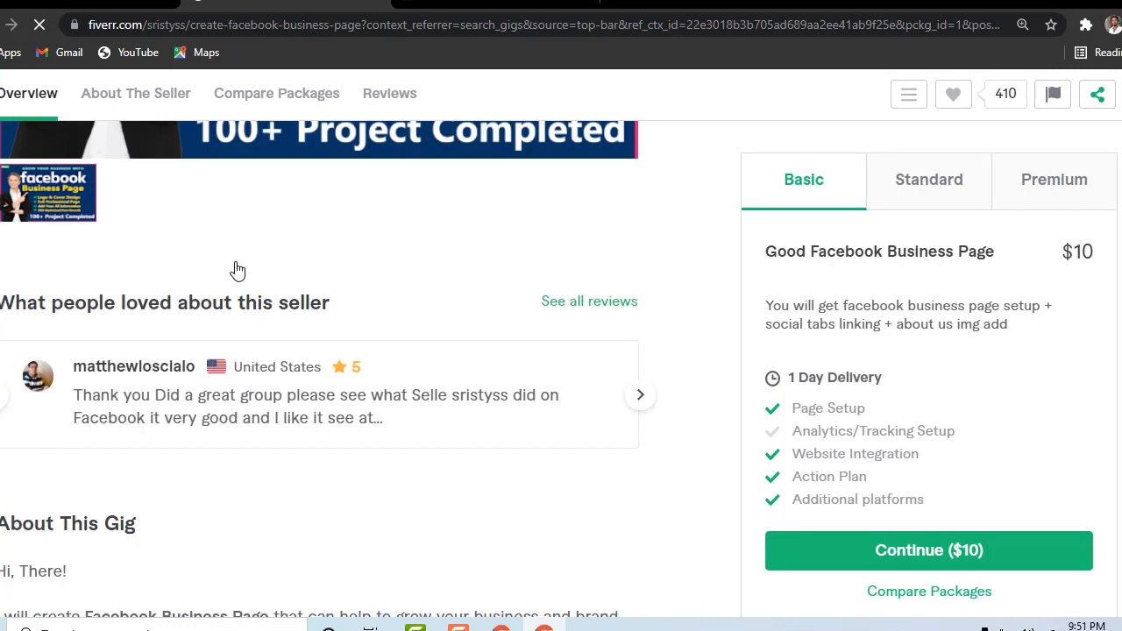
scroll(216, 272, down, 3)
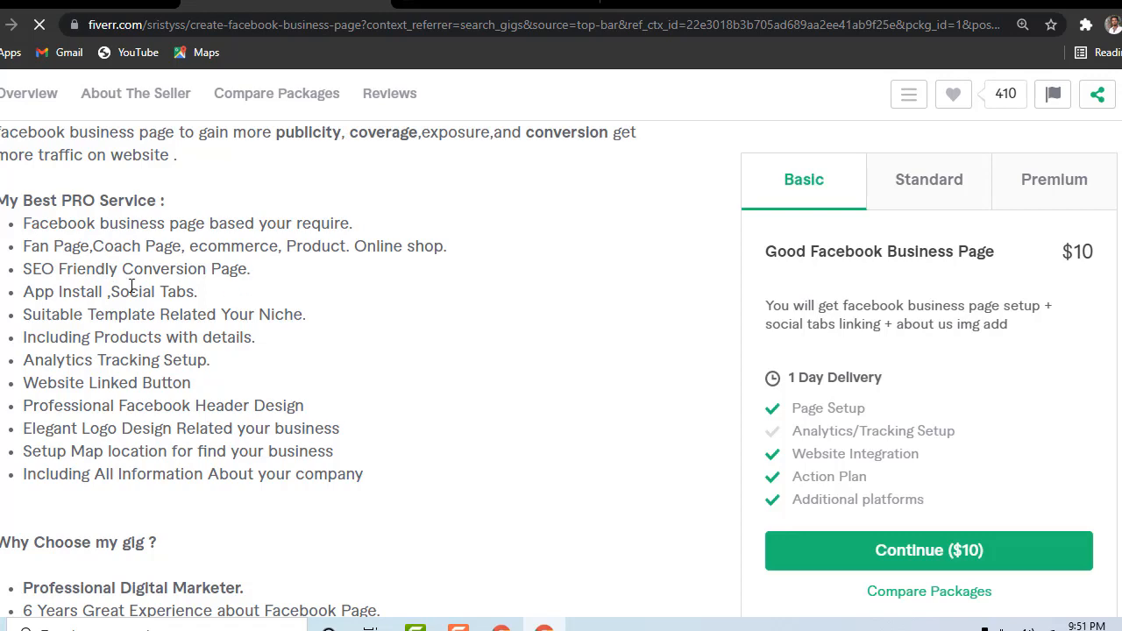
scroll(217, 299, up, 2)
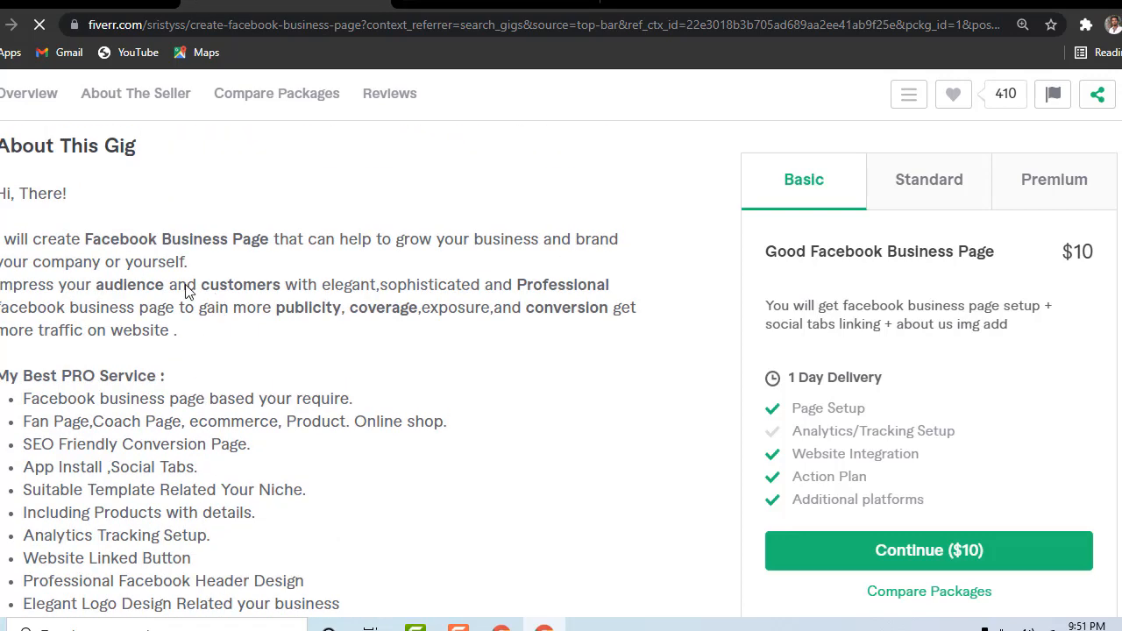
scroll(183, 293, down, 4)
scroll(184, 292, down, 1)
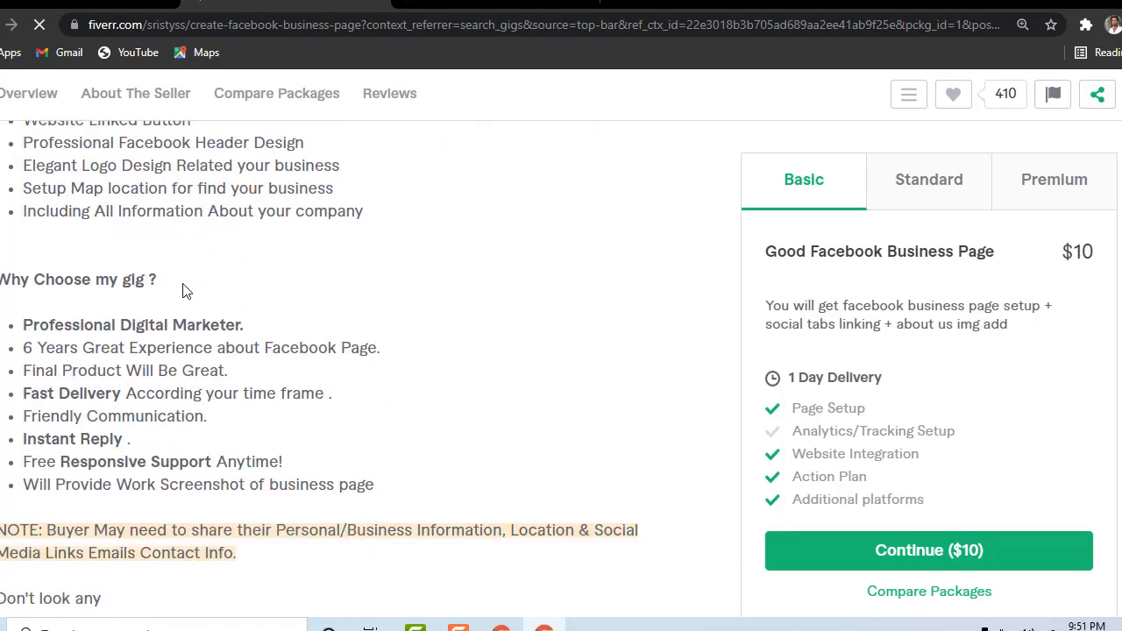
scroll(184, 289, down, 1)
scroll(183, 286, down, 3)
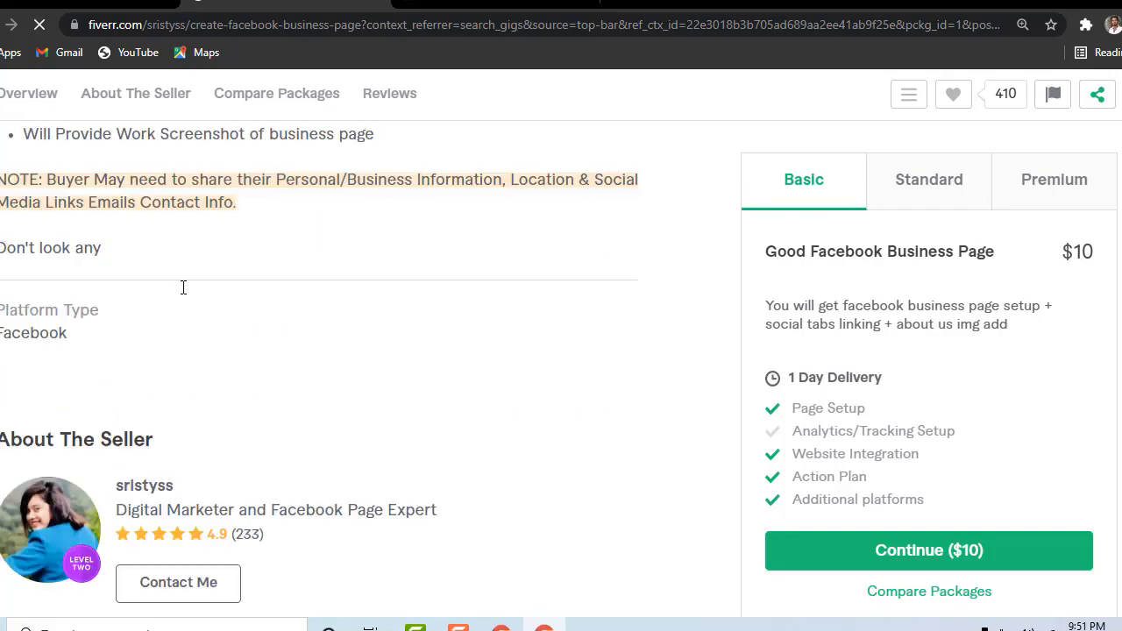
scroll(183, 296, up, 10)
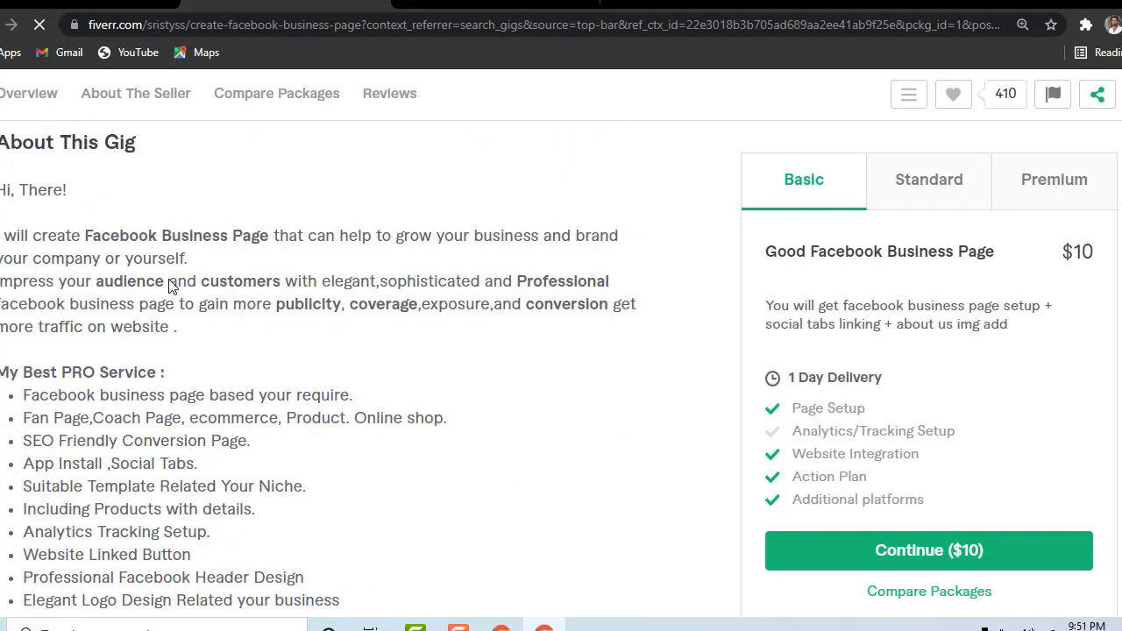
scroll(172, 286, up, 8)
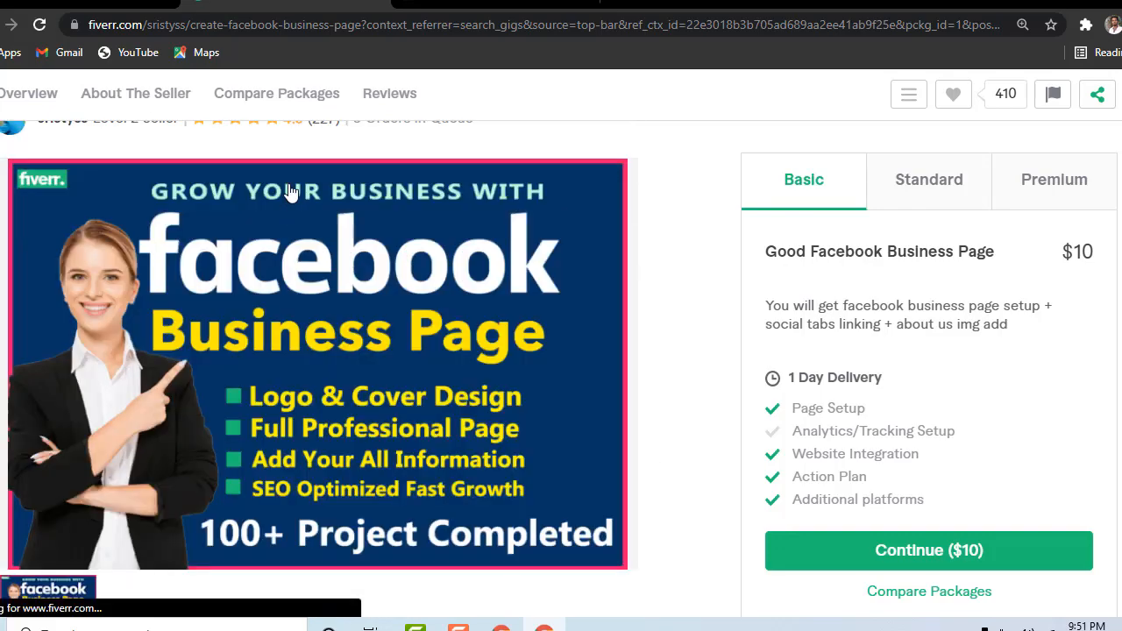
click(377, 4)
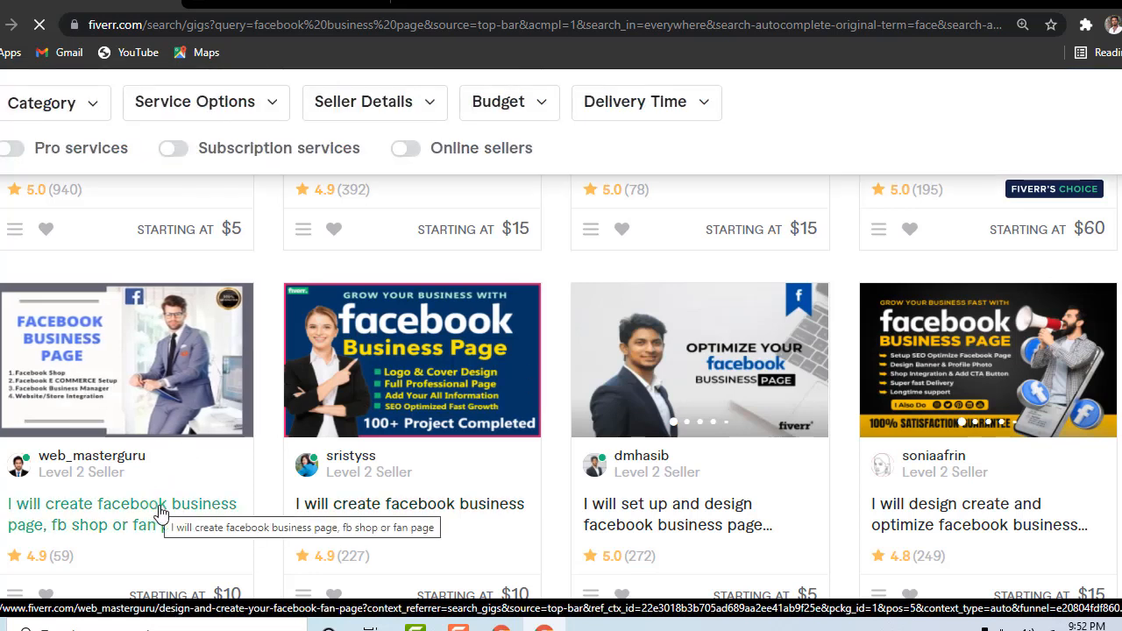
Open the 'facebook business page, fb shop' gig and compare Basic $10, Standard $30 and Premium $70
click(161, 513)
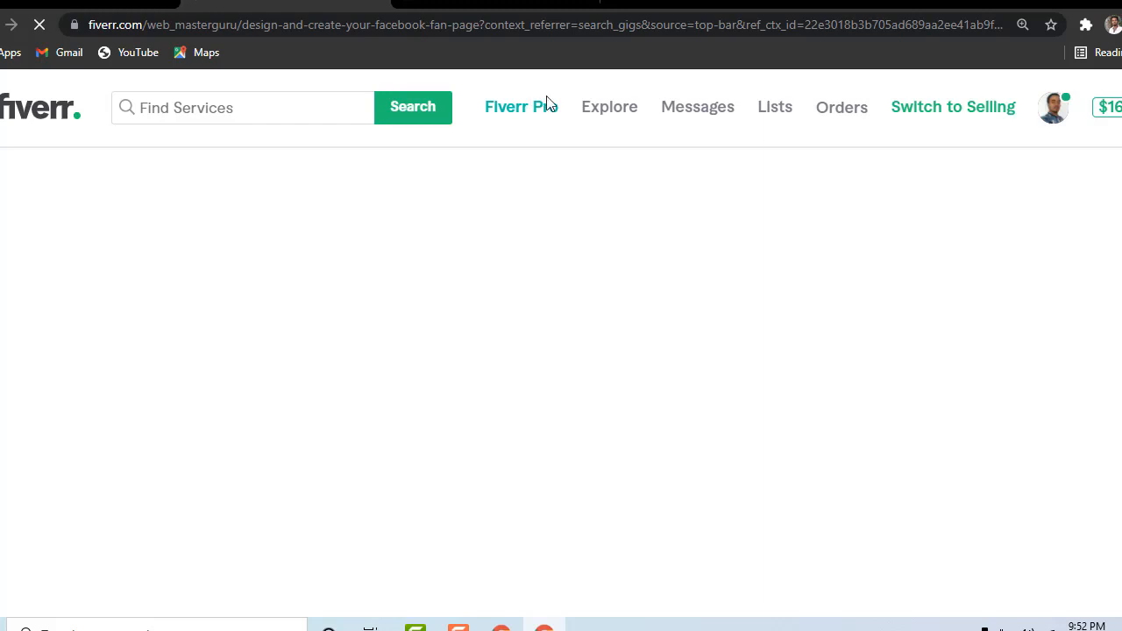
scroll(440, 202, down, 3)
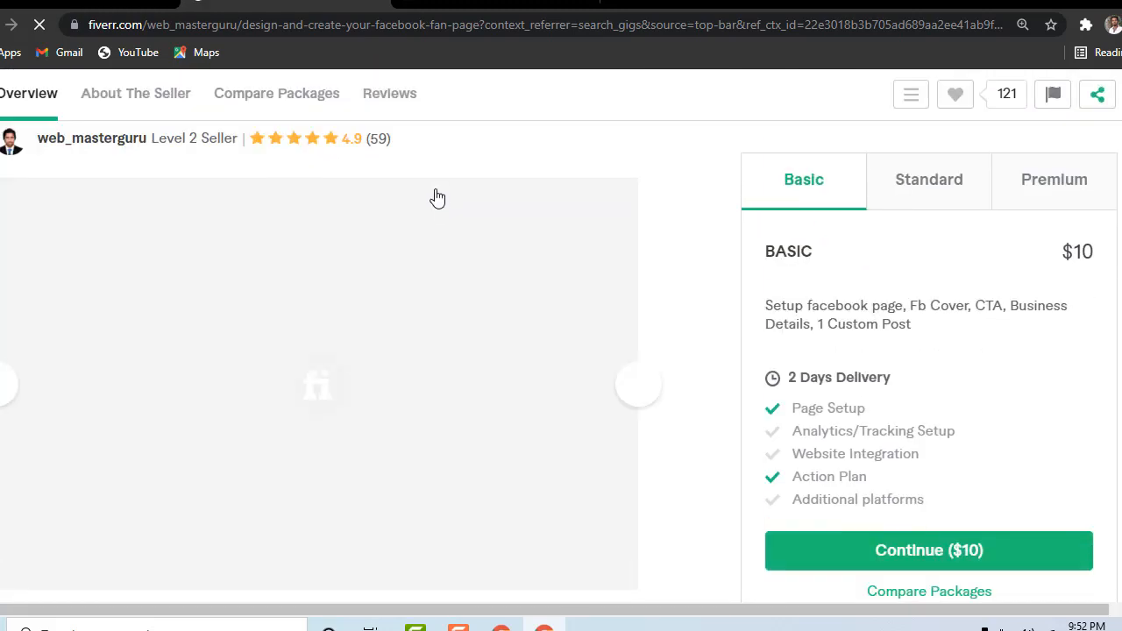
scroll(433, 195, down, 2)
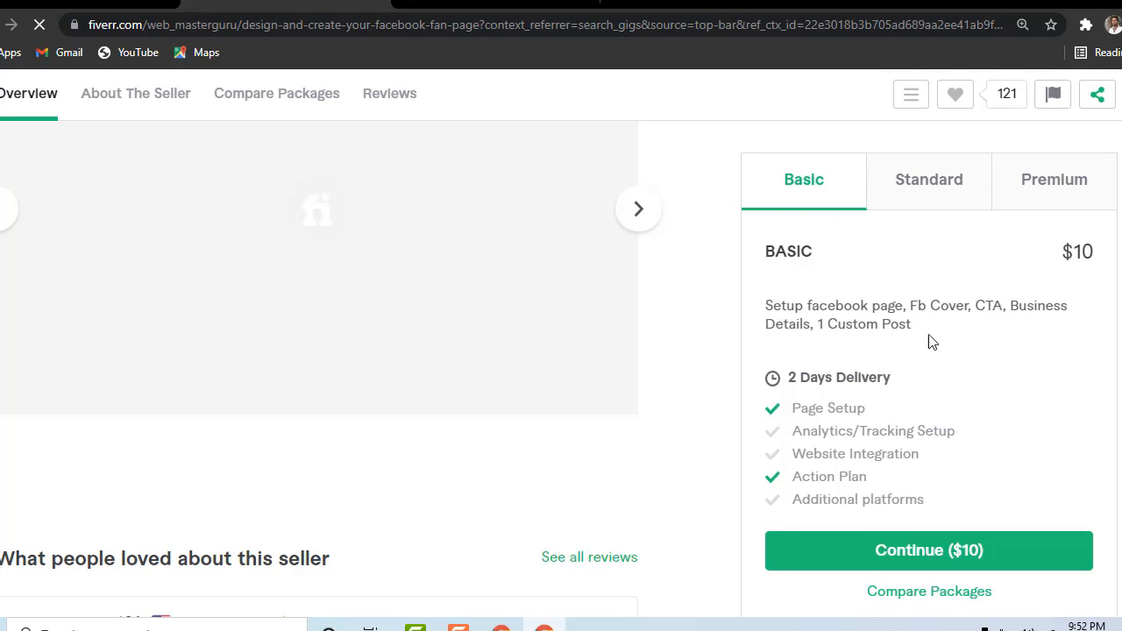
click(915, 199)
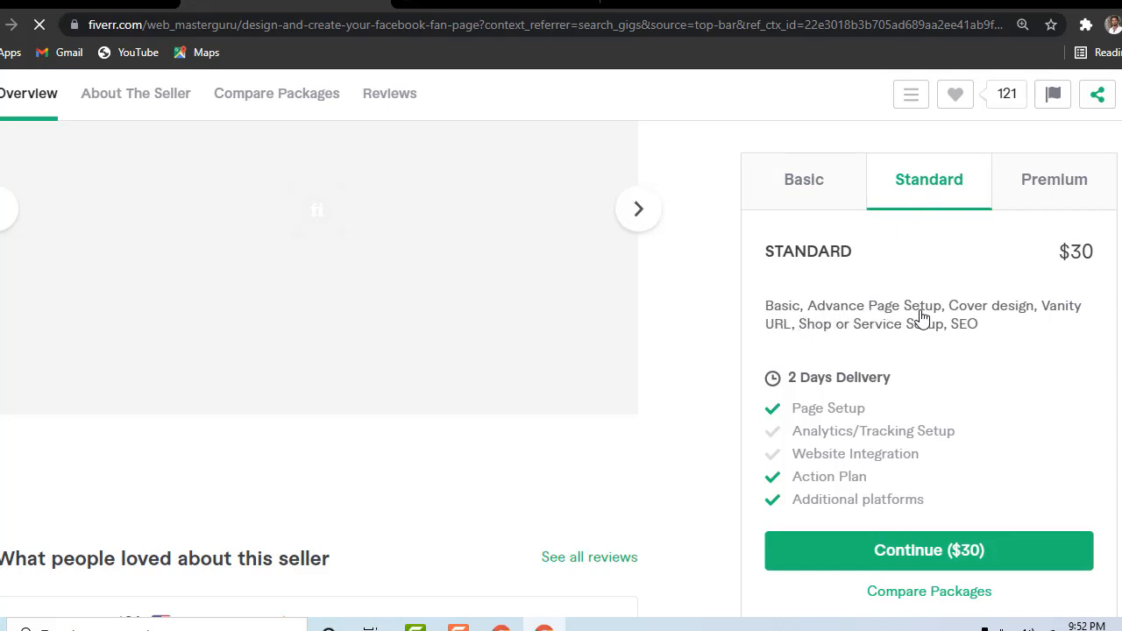
click(816, 192)
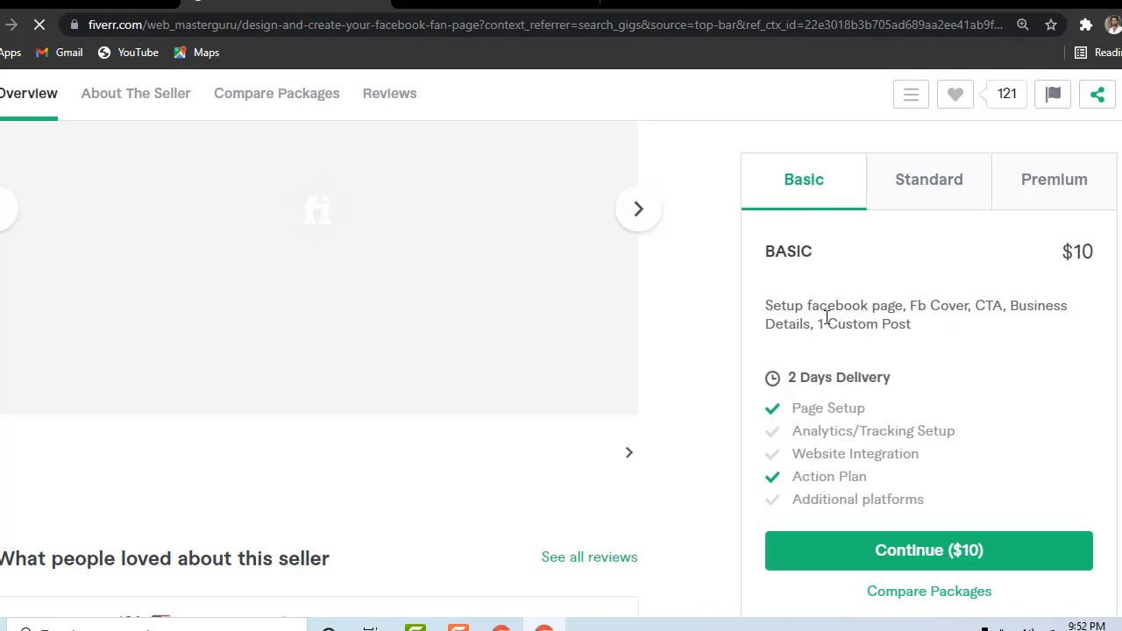
click(924, 190)
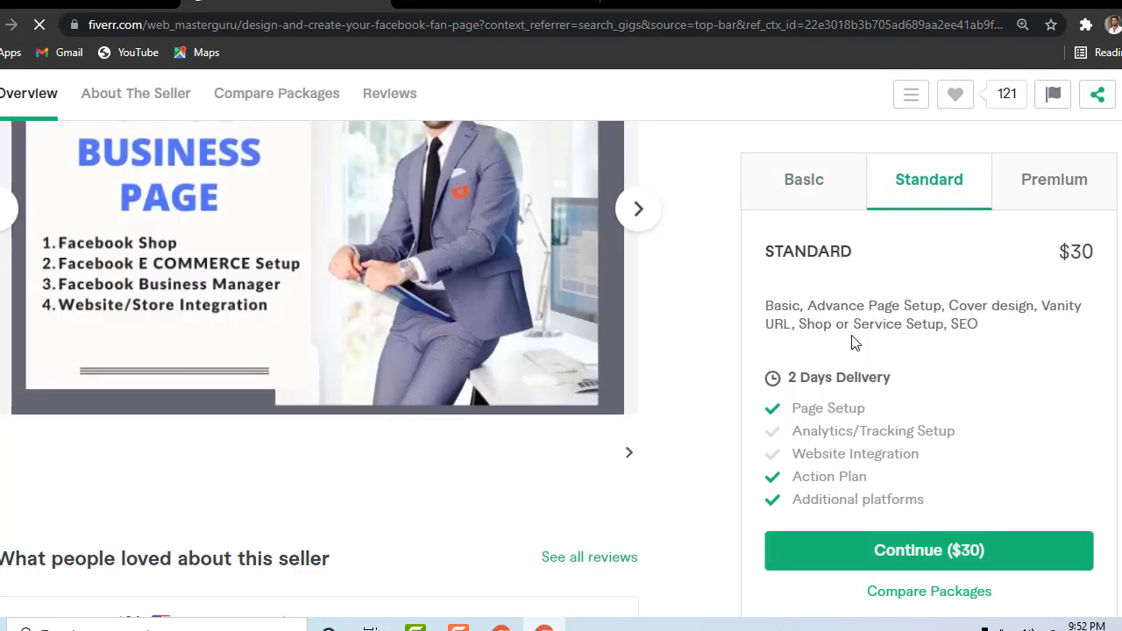
click(1085, 203)
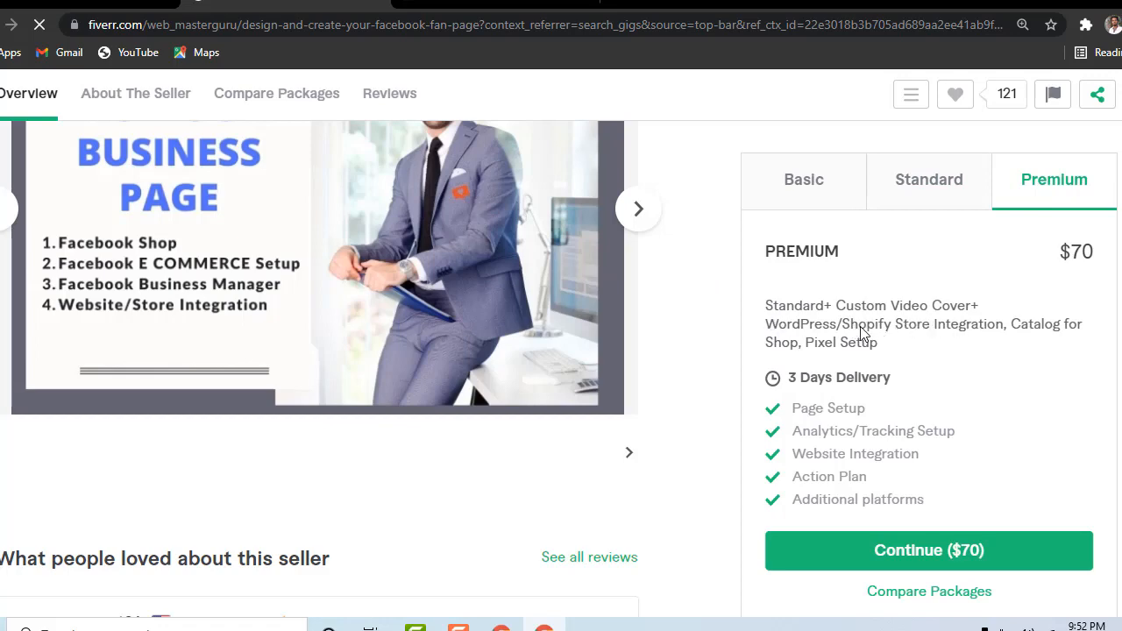
Scroll through the second gig's details and close its tab to return to search results
scroll(26, 351, down, 4)
scroll(29, 334, up, 3)
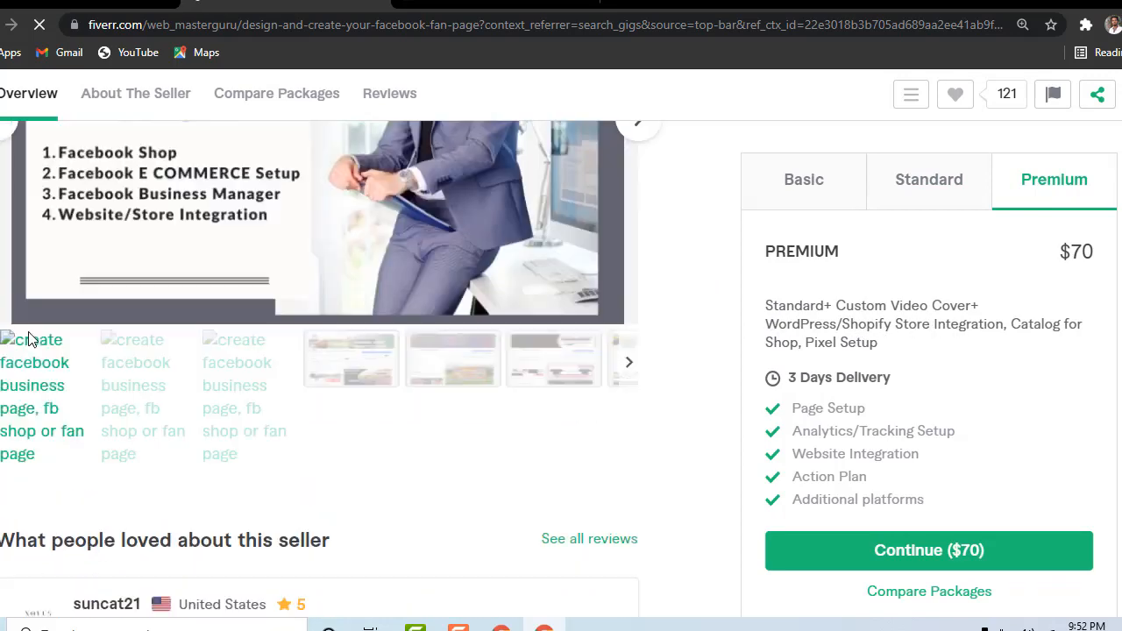
scroll(43, 325, up, 1)
scroll(45, 328, down, 5)
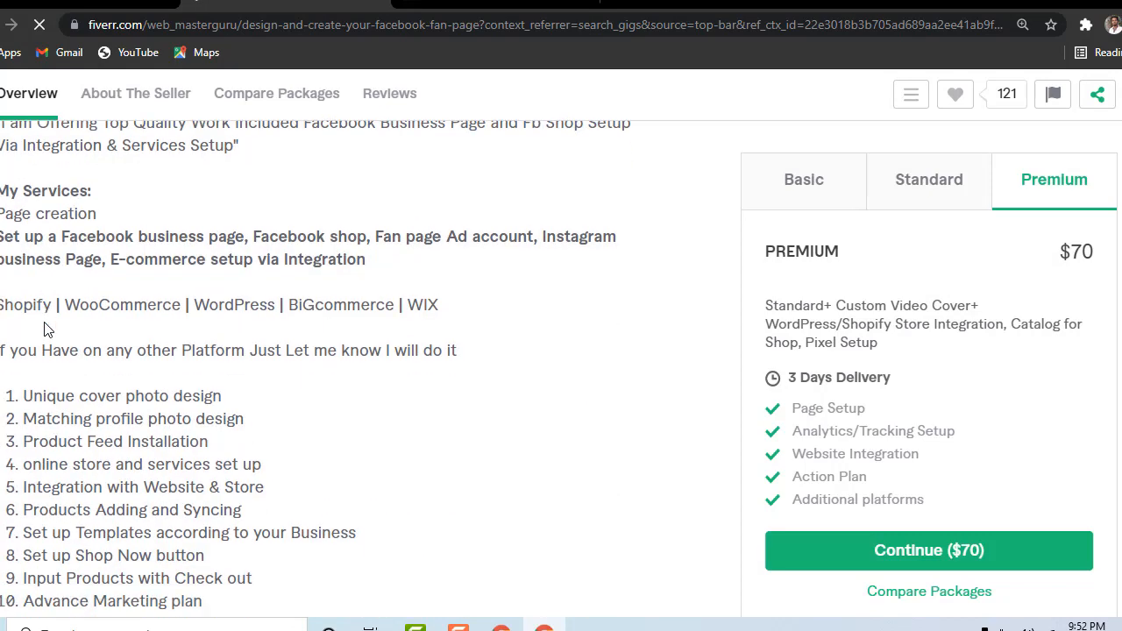
scroll(47, 329, down, 2)
scroll(56, 323, up, 5)
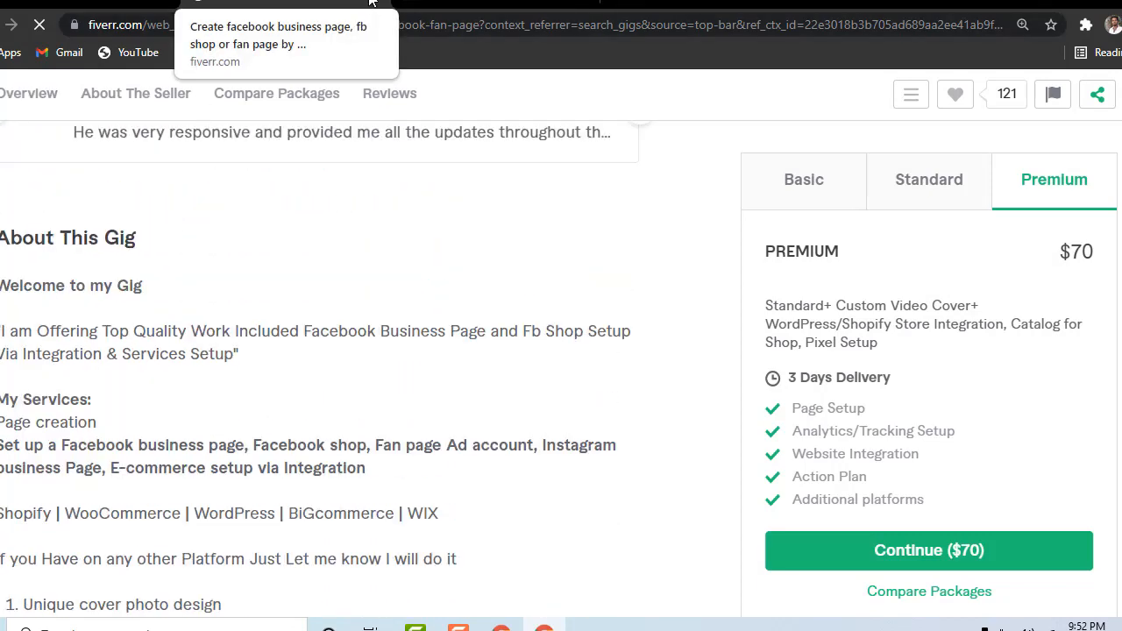
click(381, 2)
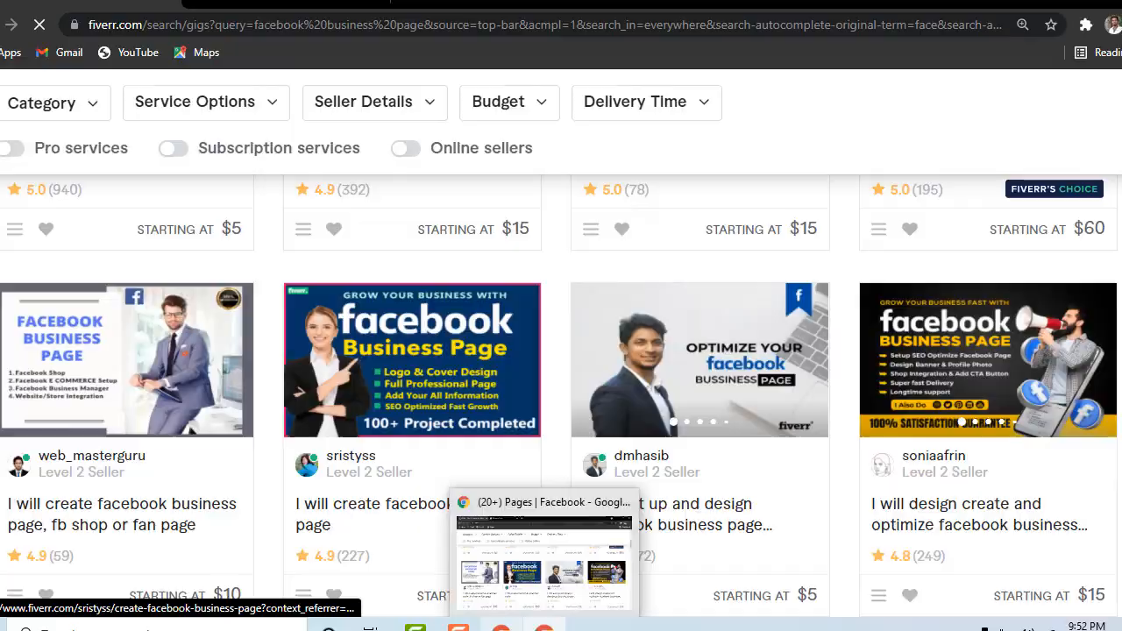
Return to the Digital products Edit Page Info tab and paste the Blogger post link into Website
click(501, 627)
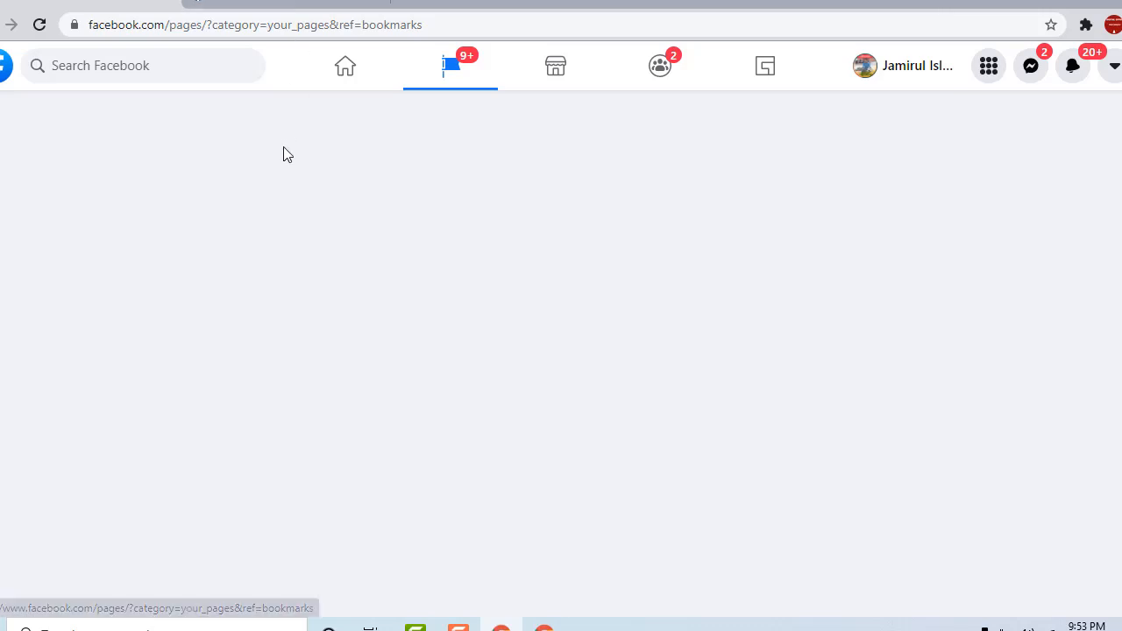
click(294, 3)
click(52, 3)
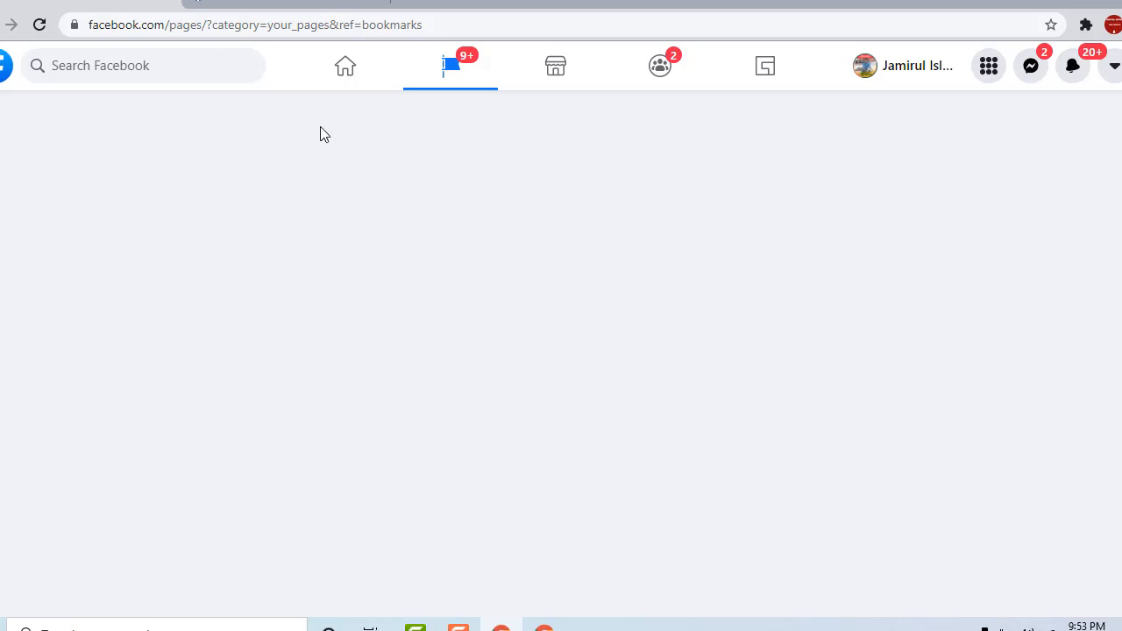
click(276, 3)
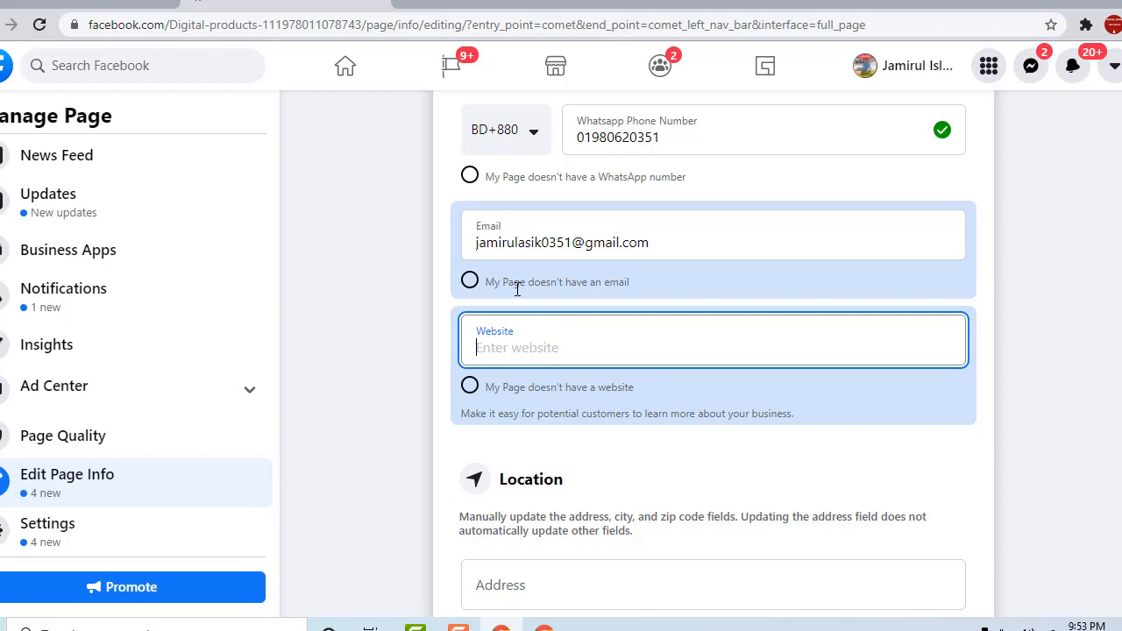
click(512, 349)
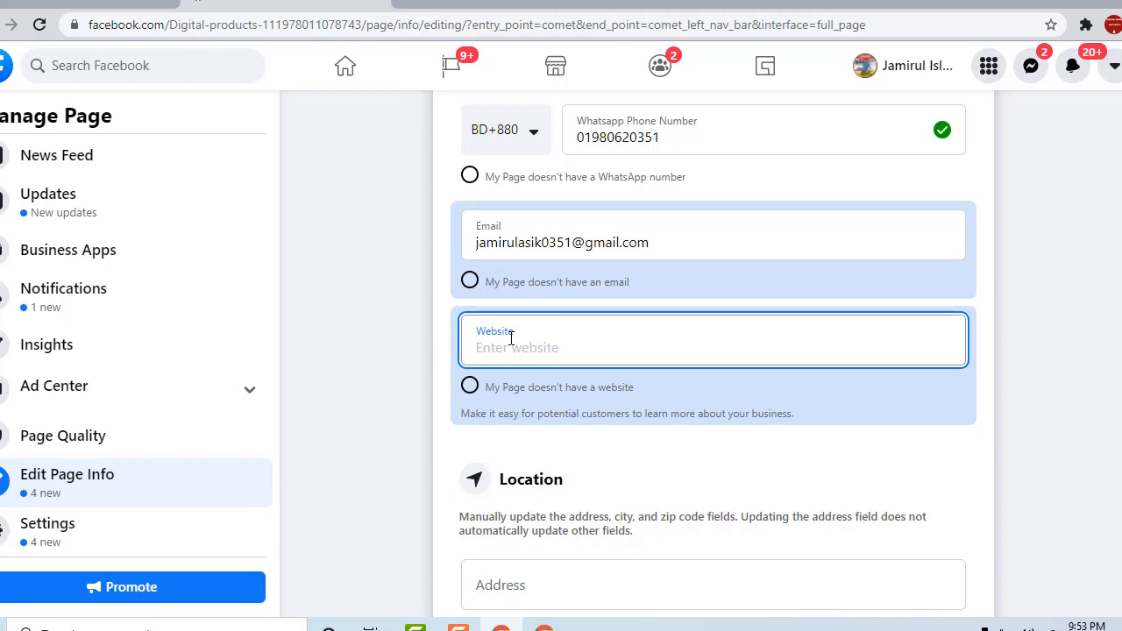
key(ctrl+v)
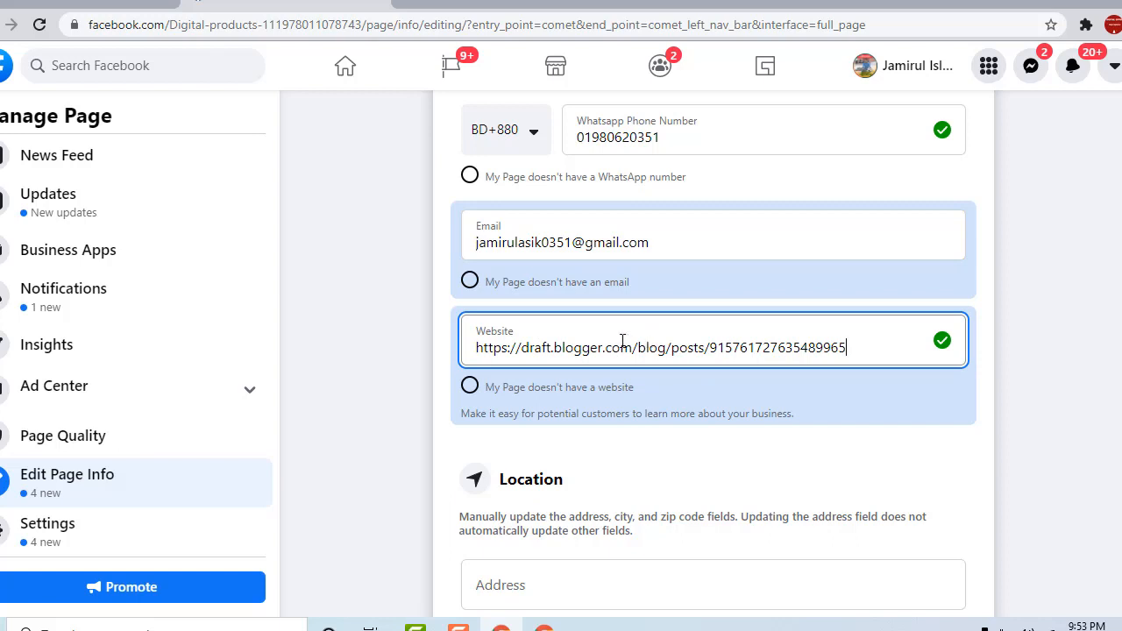
scroll(622, 341, down, 1)
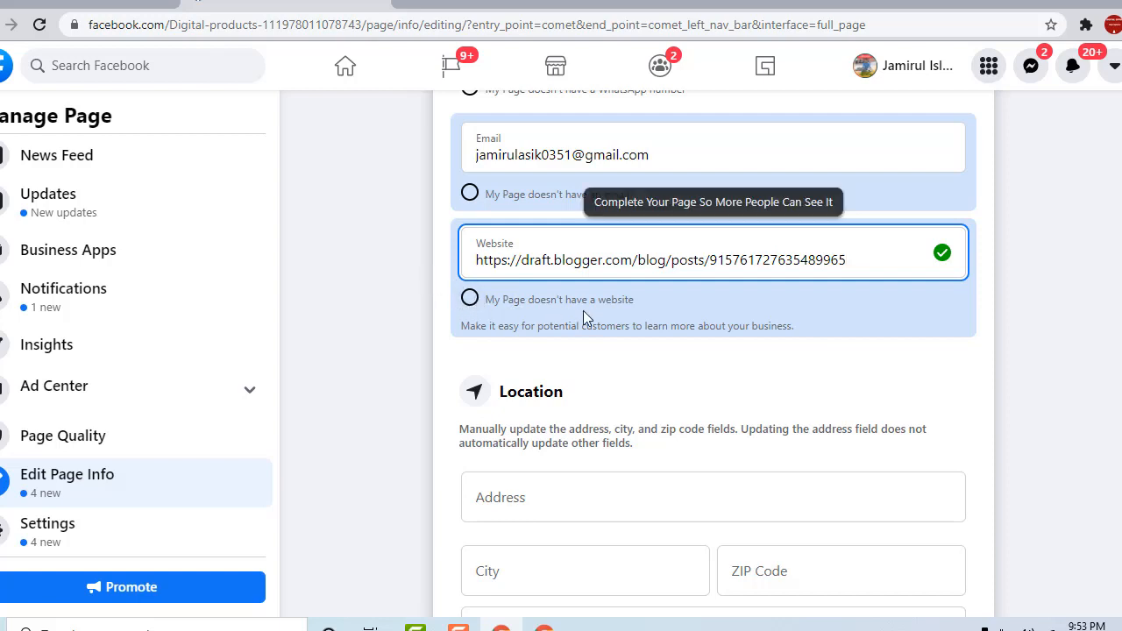
click(471, 301)
click(471, 300)
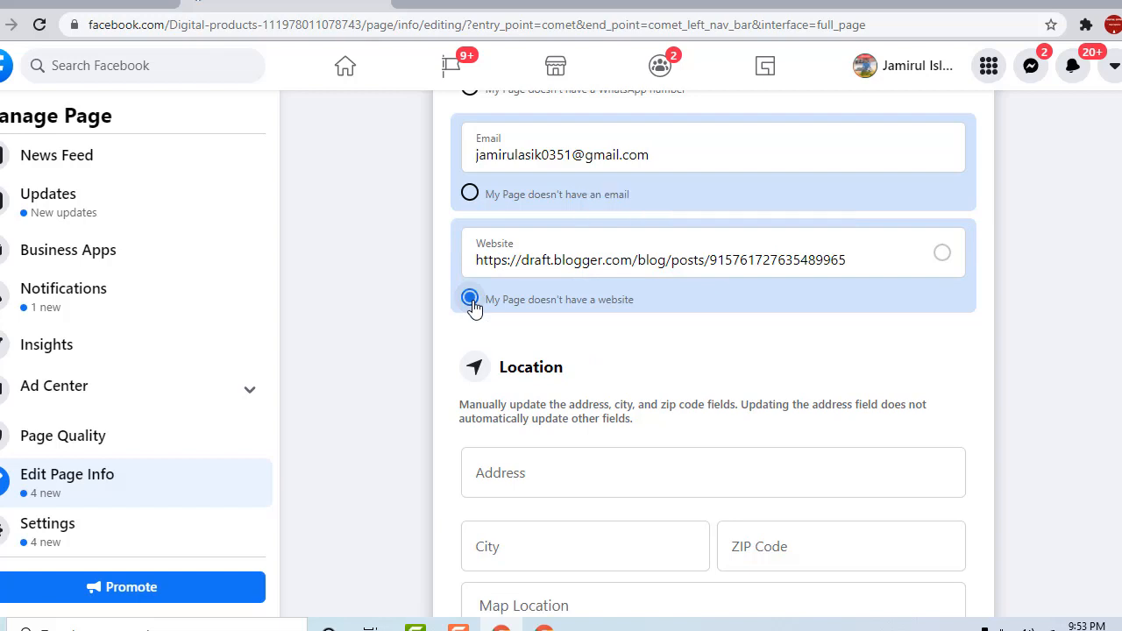
click(472, 302)
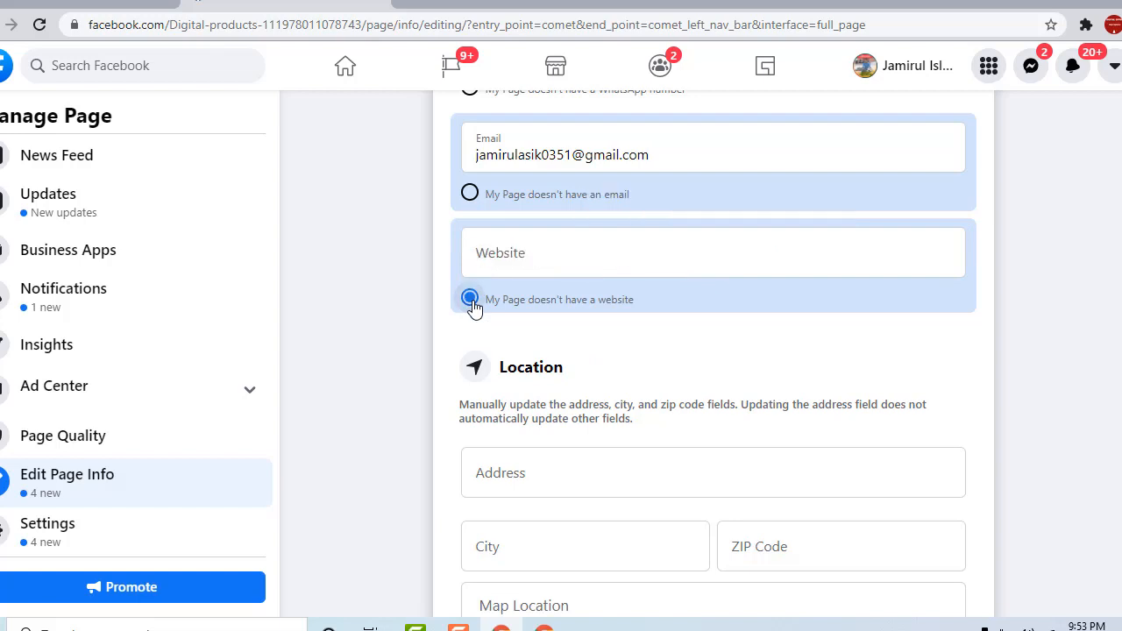
click(548, 249)
right_click(550, 254)
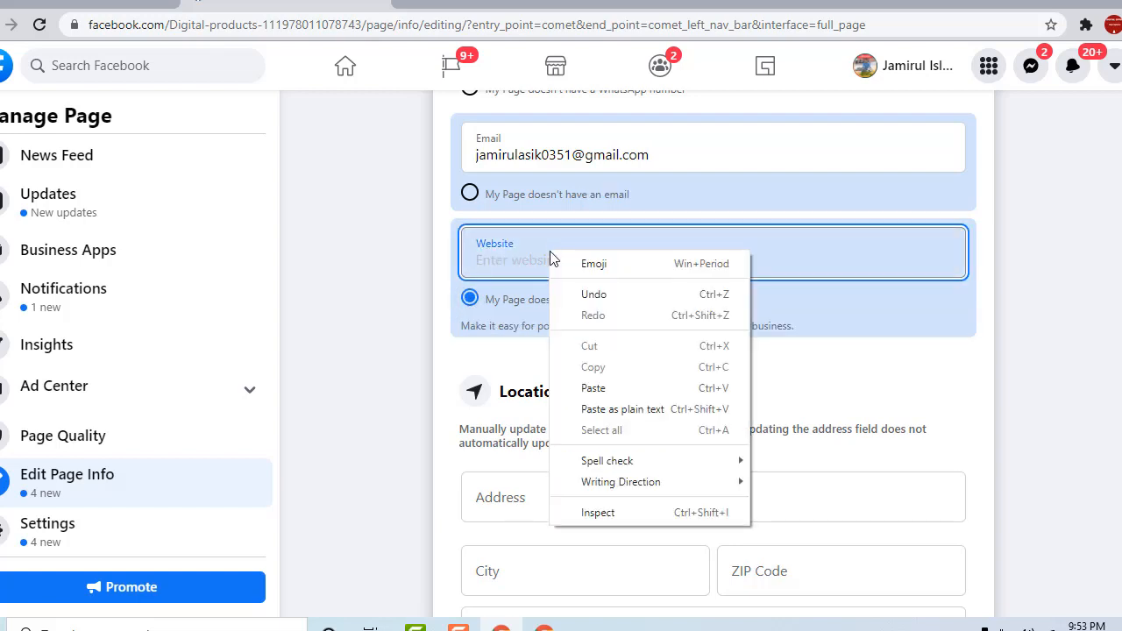
click(587, 387)
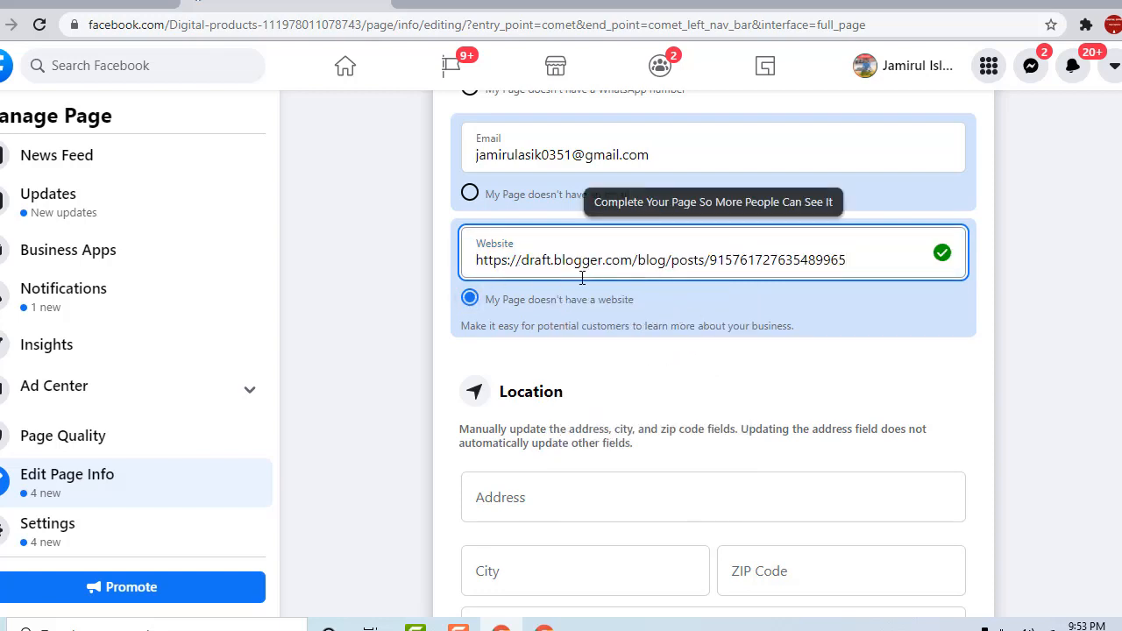
click(471, 301)
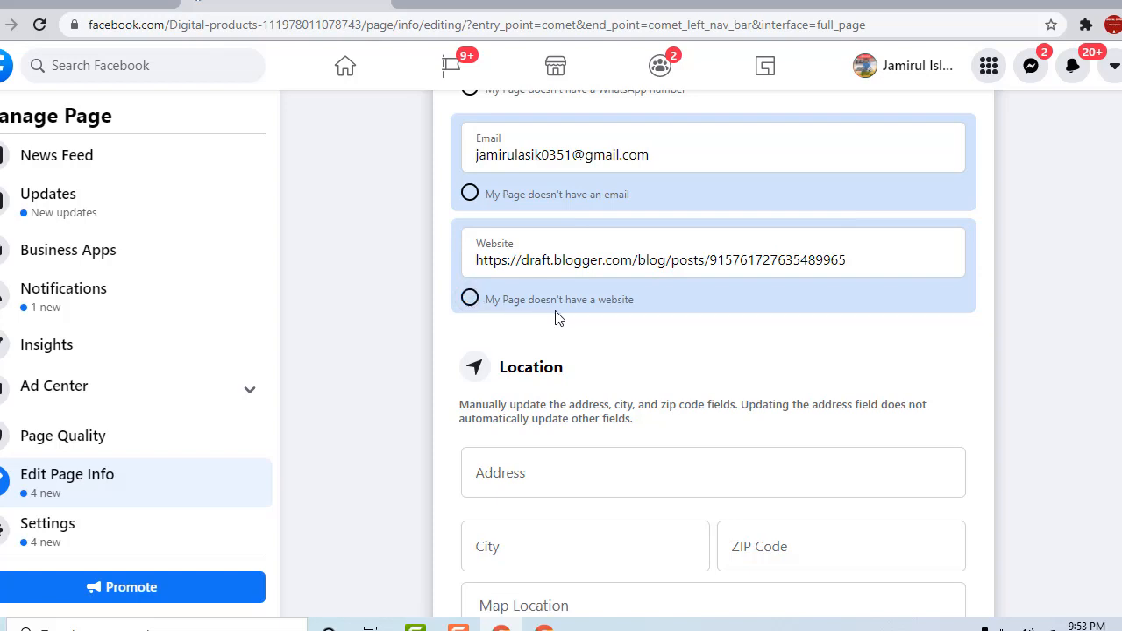
click(470, 298)
click(573, 245)
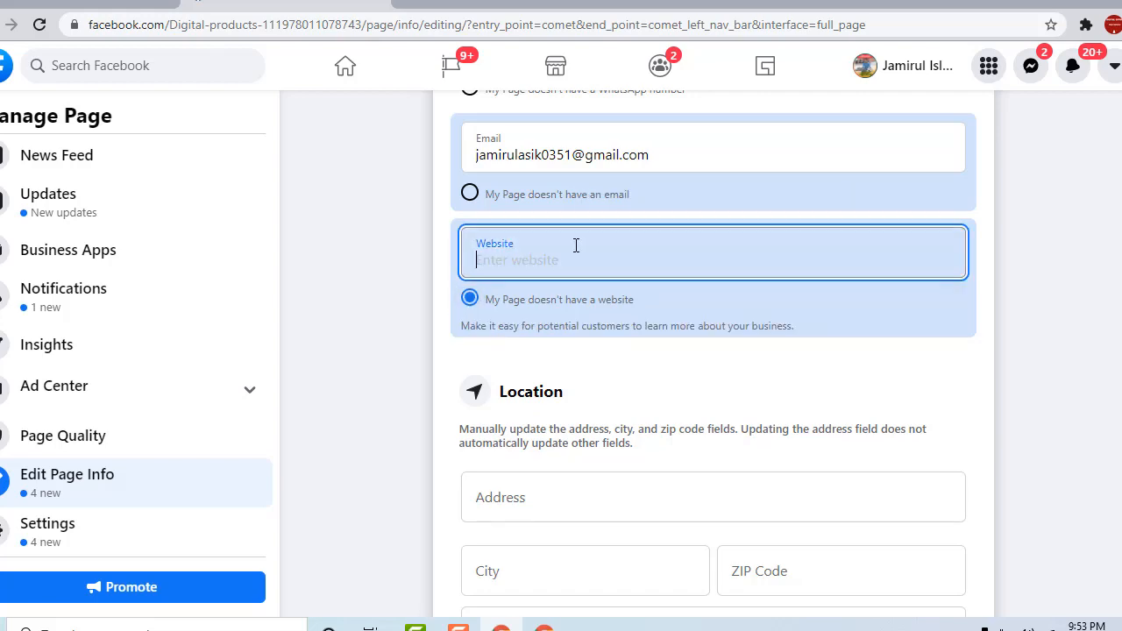
right_click(575, 247)
click(618, 384)
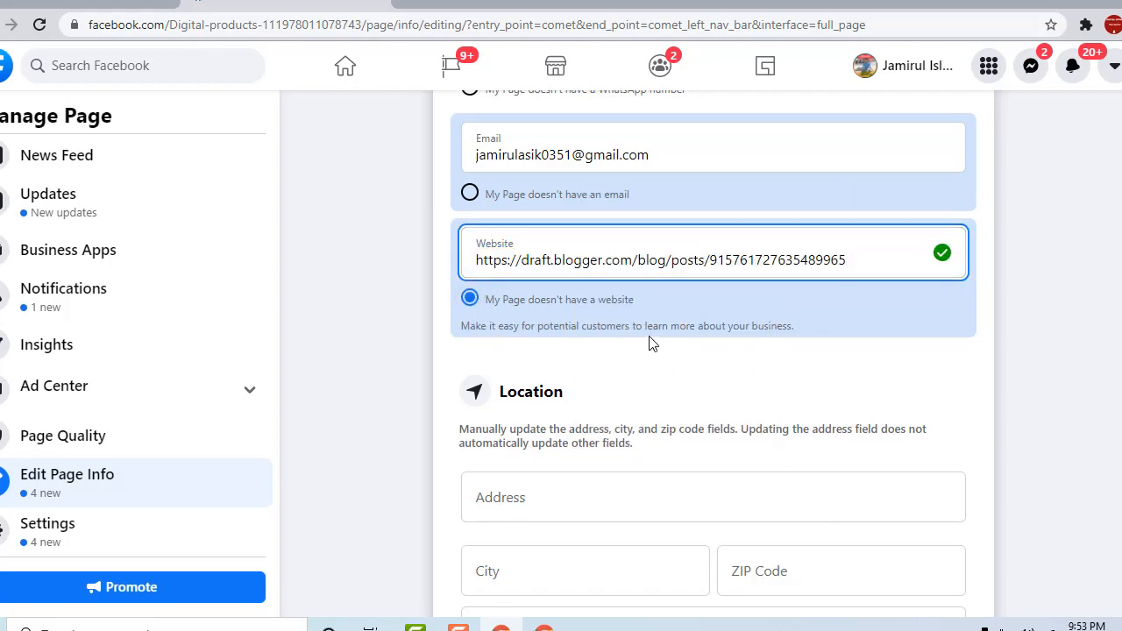
scroll(609, 318, down, 3)
scroll(552, 263, up, 5)
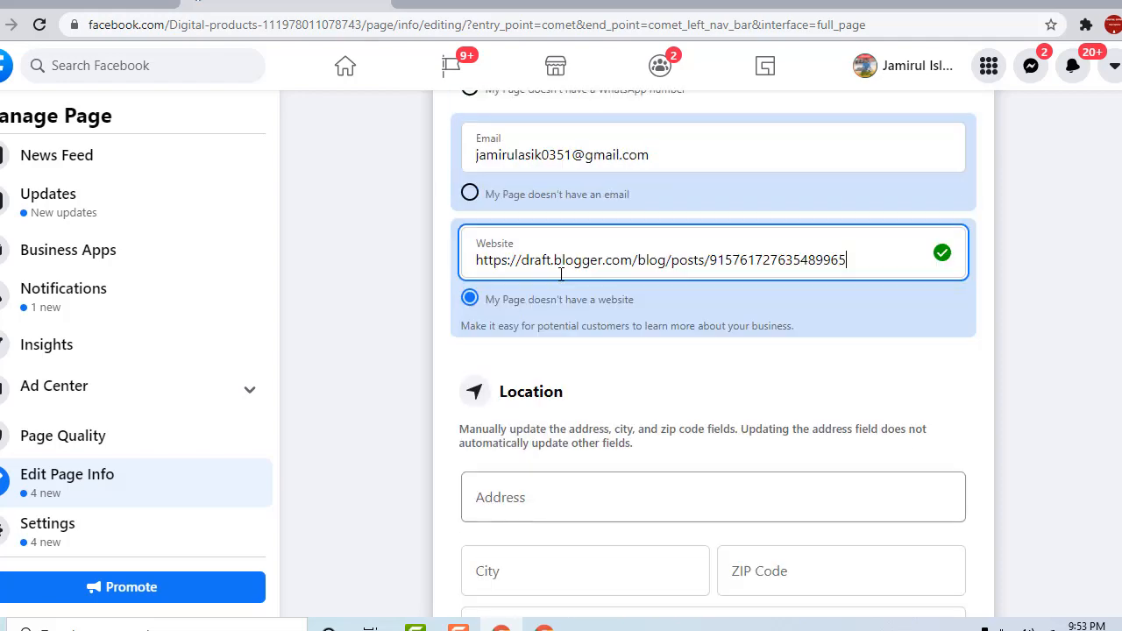
scroll(579, 232, up, 5)
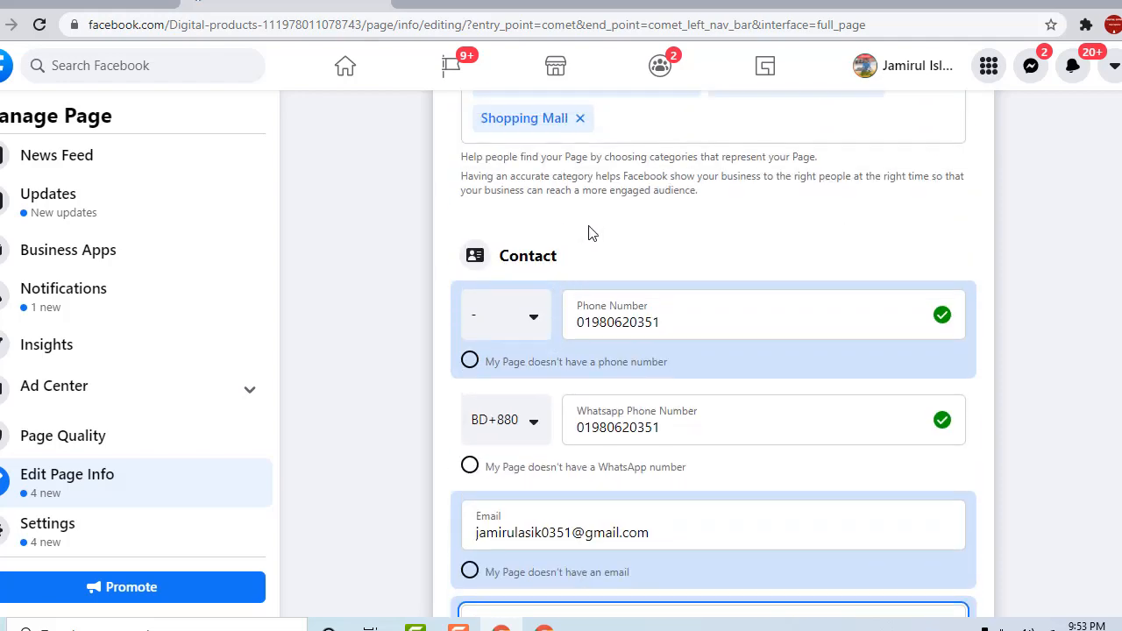
scroll(552, 193, up, 2)
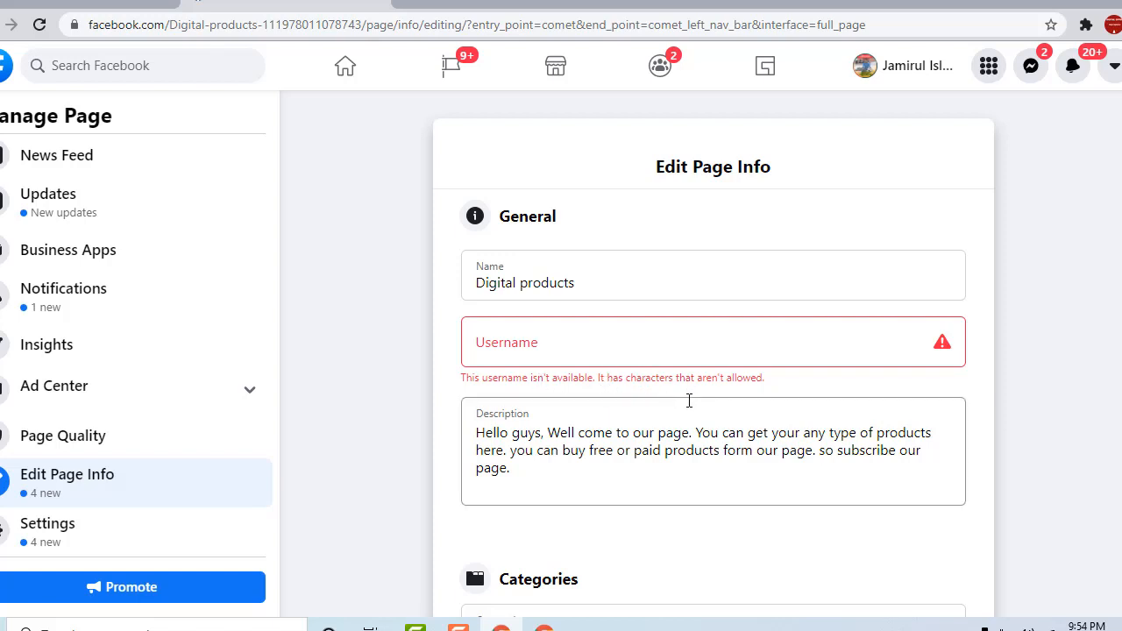
Enter a username for the page in the Username field
click(636, 346)
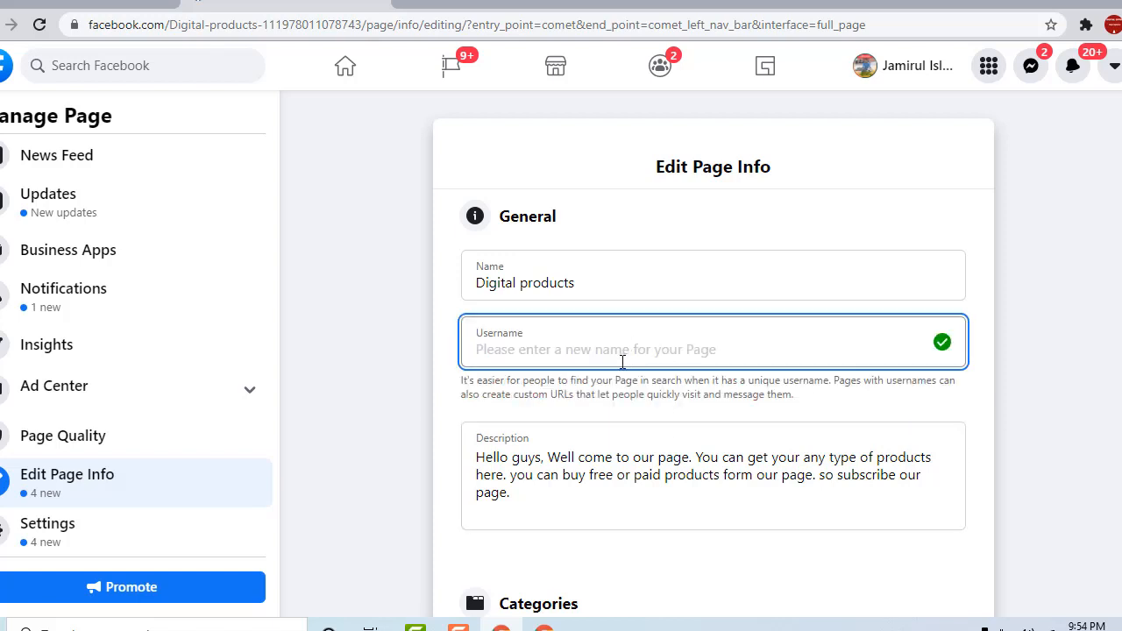
text(Asik)
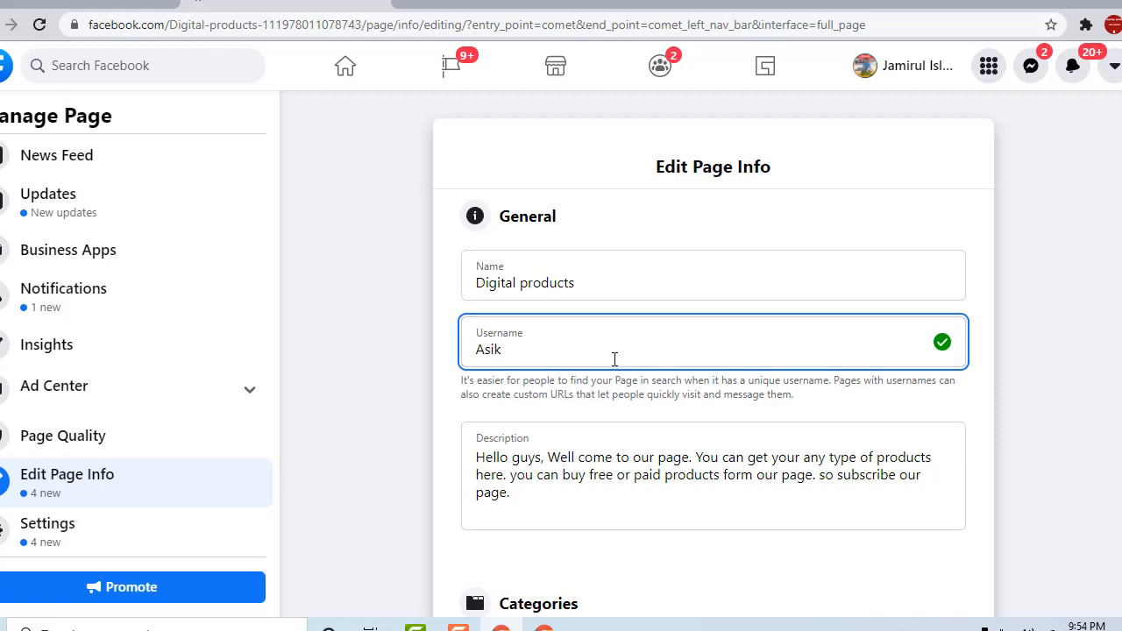
scroll(632, 321, down, 4)
scroll(644, 307, down, 6)
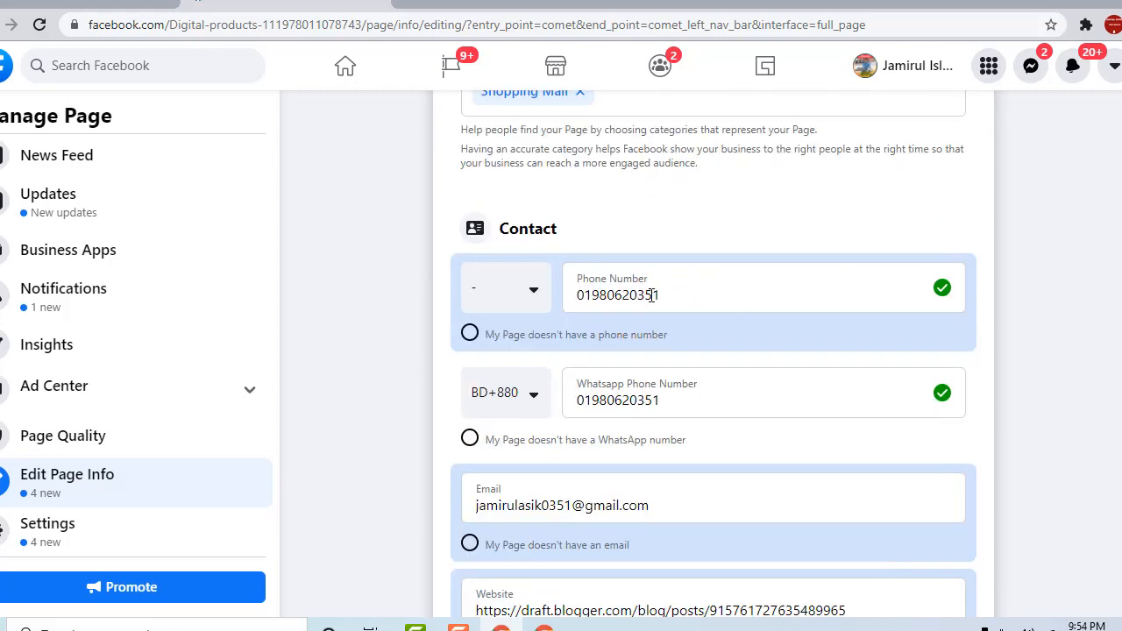
scroll(675, 306, up, 10)
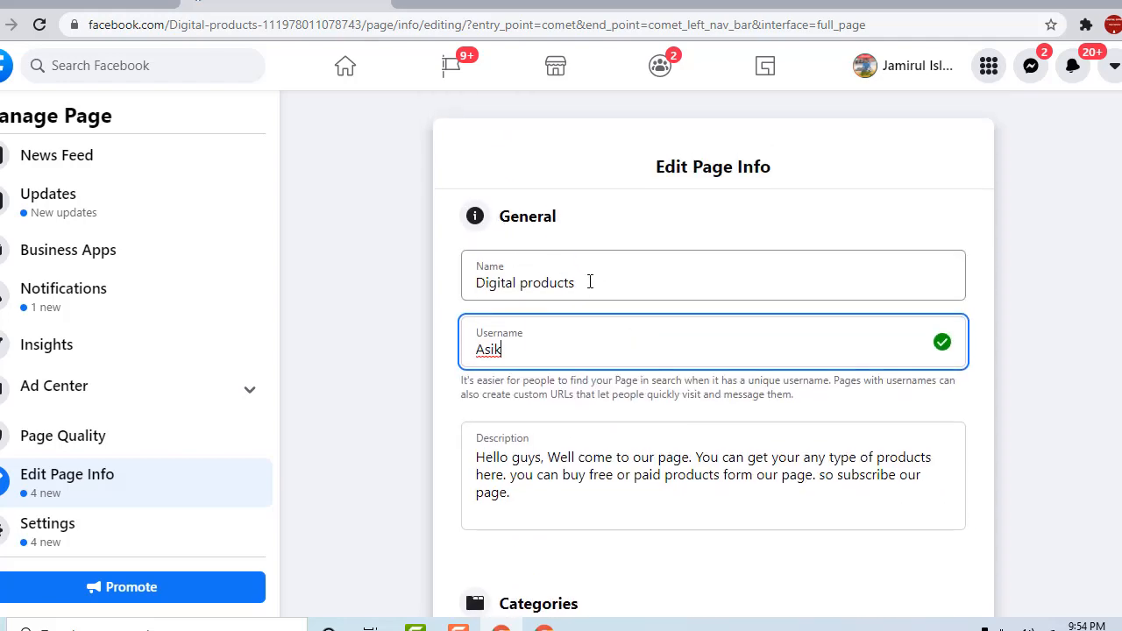
scroll(555, 341, down, 3)
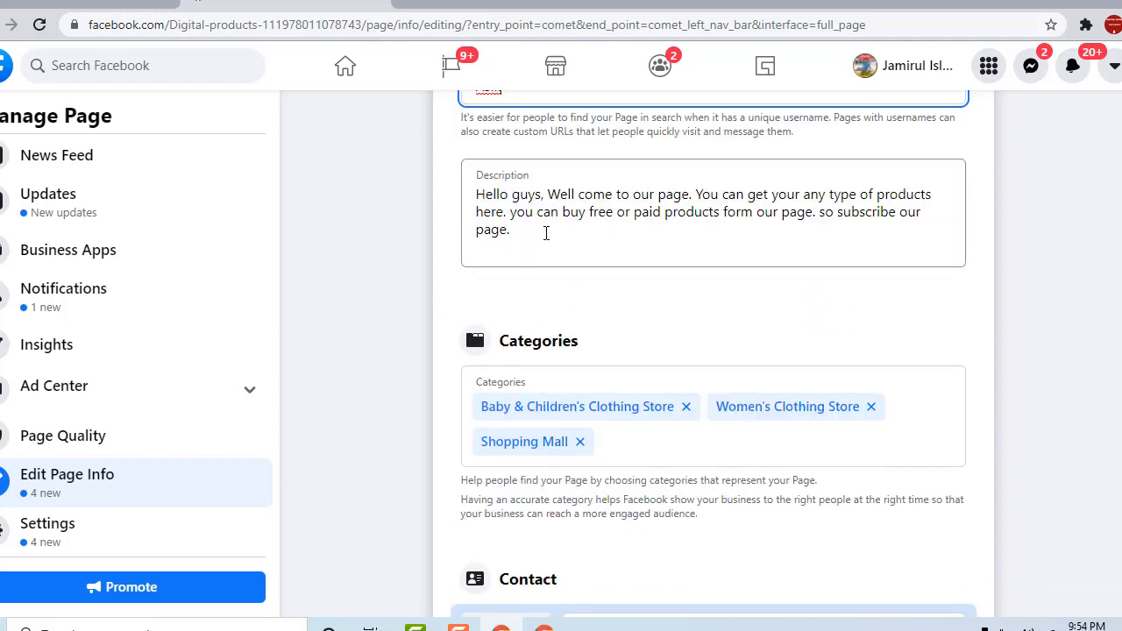
Scroll down to the Location section and select the Address field
scroll(524, 340, down, 2)
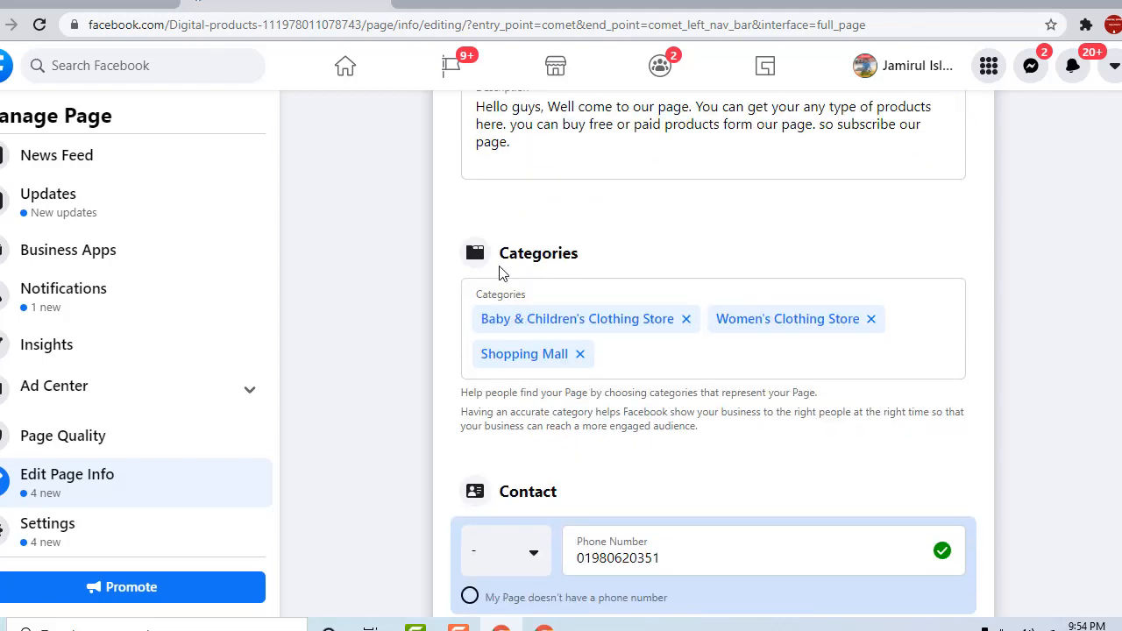
scroll(497, 395, down, 1)
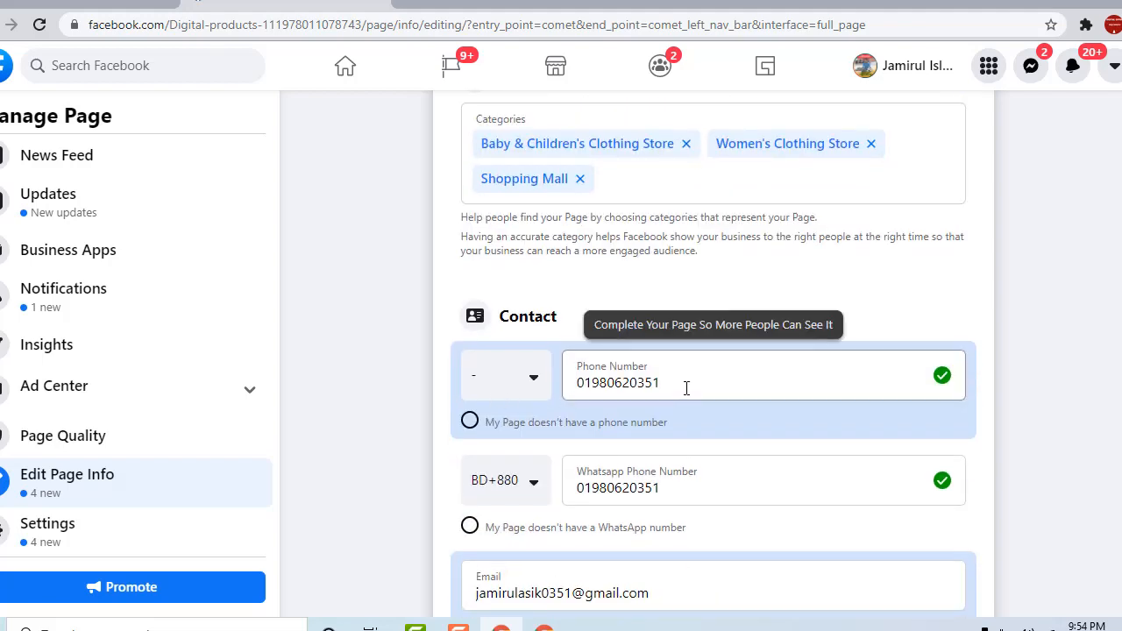
scroll(686, 388, down, 2)
scroll(596, 348, down, 2)
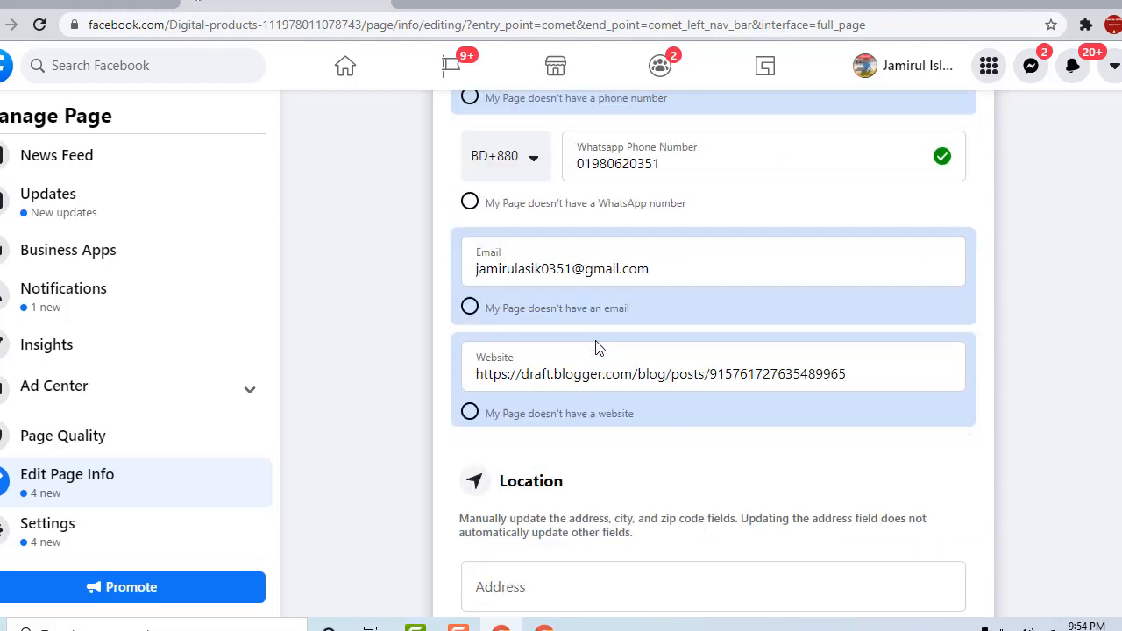
scroll(588, 318, down, 1)
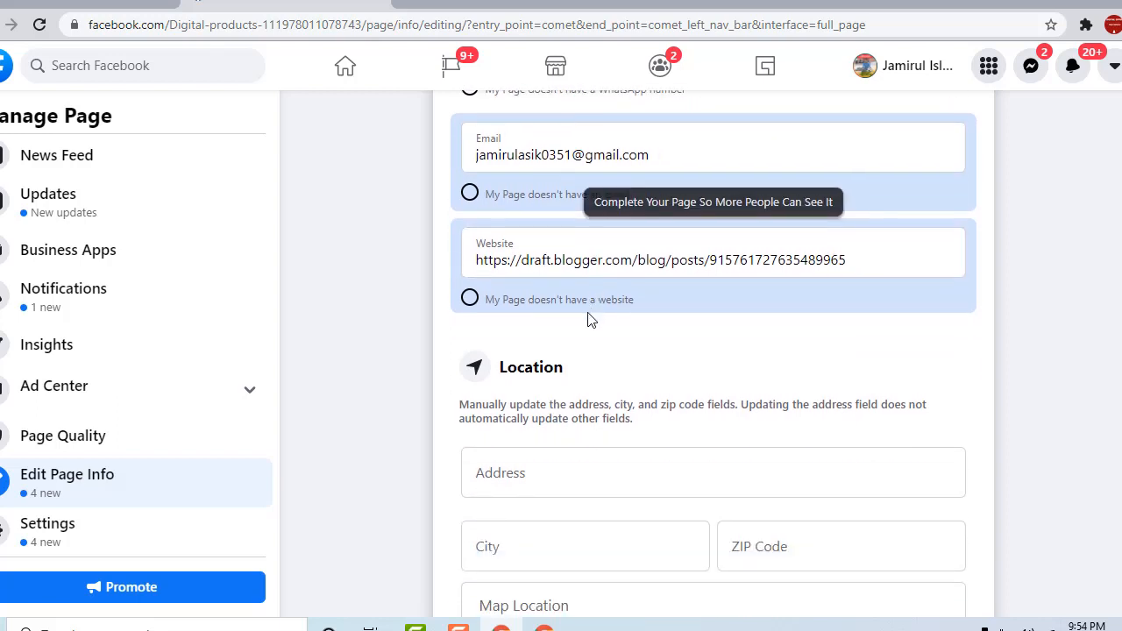
scroll(554, 276, down, 1)
scroll(570, 285, down, 1)
click(571, 286)
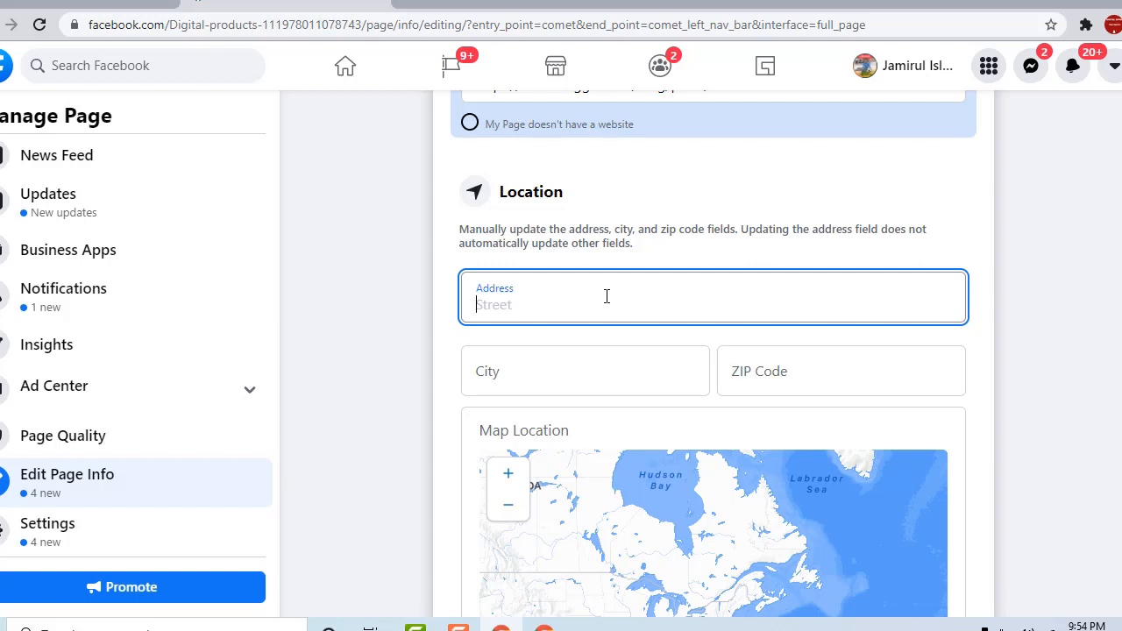
Enter Bangladesh as the address and pick Dhaka, Dhaka Division, Bangladesh as the city
text(Bangladesh)
click(687, 373)
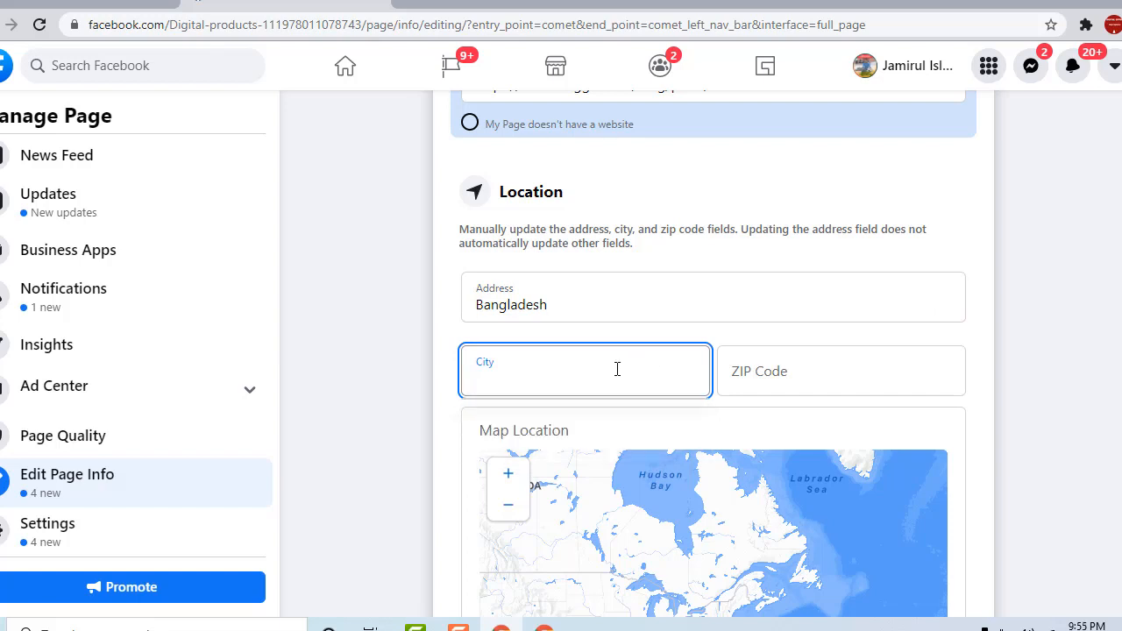
text(Dhaka)
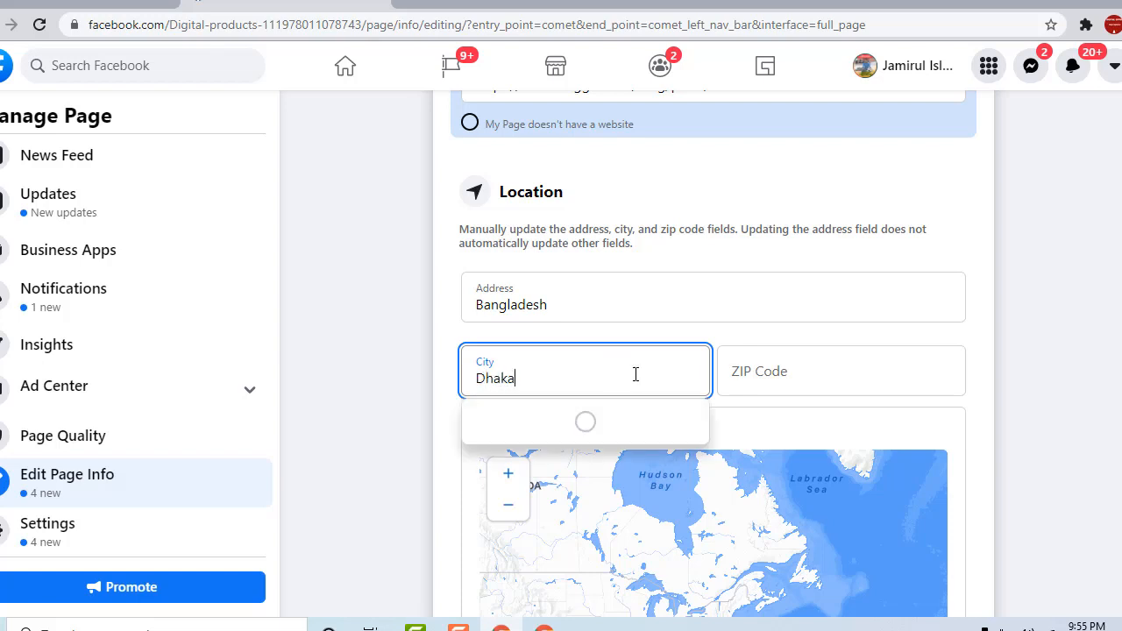
click(640, 423)
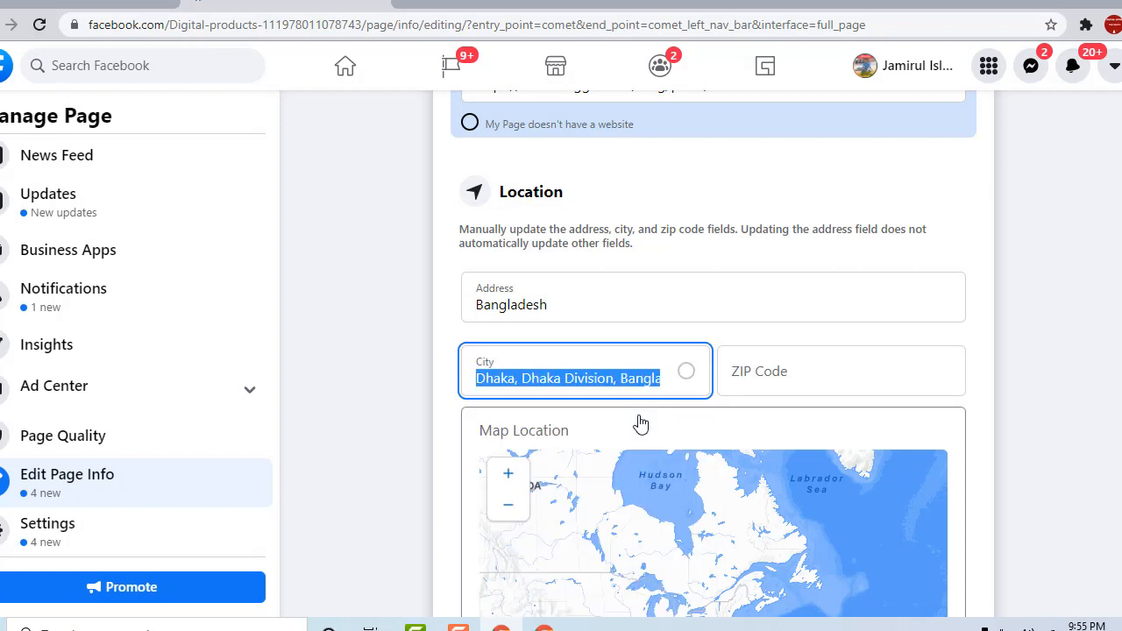
scroll(671, 242, down, 3)
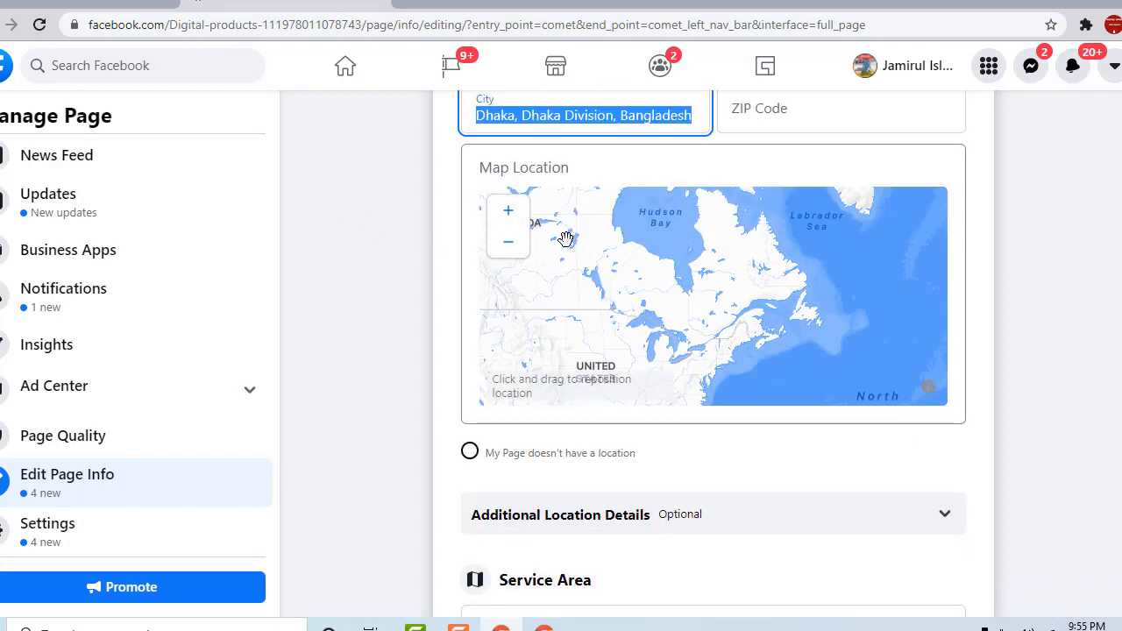
click(509, 215)
click(509, 214)
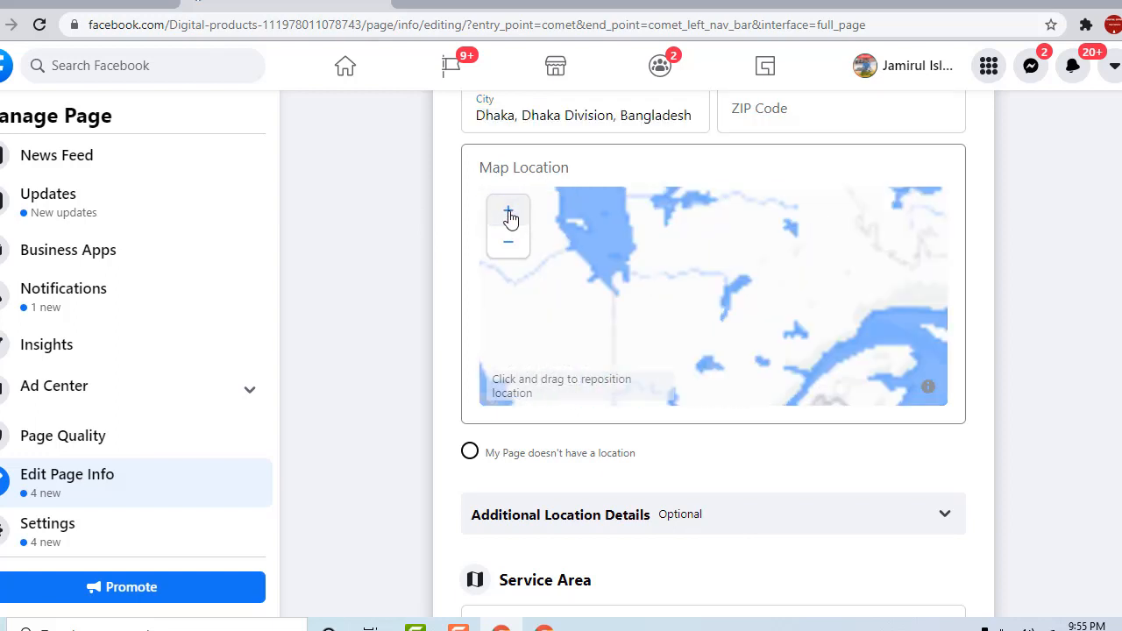
click(511, 218)
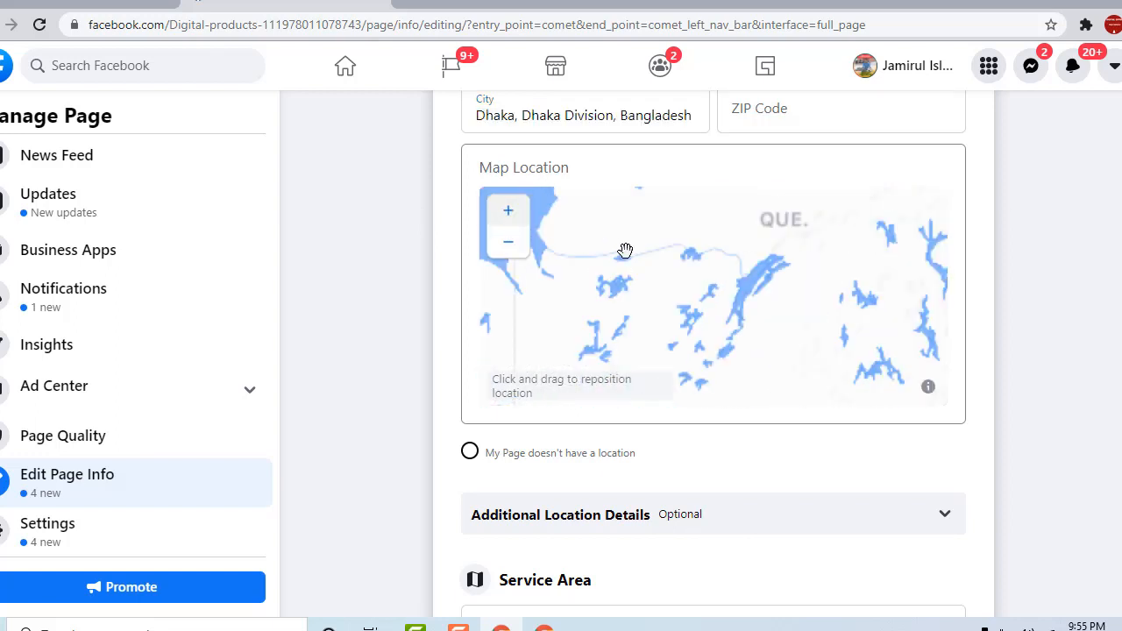
scroll(691, 284, up, 1)
scroll(689, 288, up, 2)
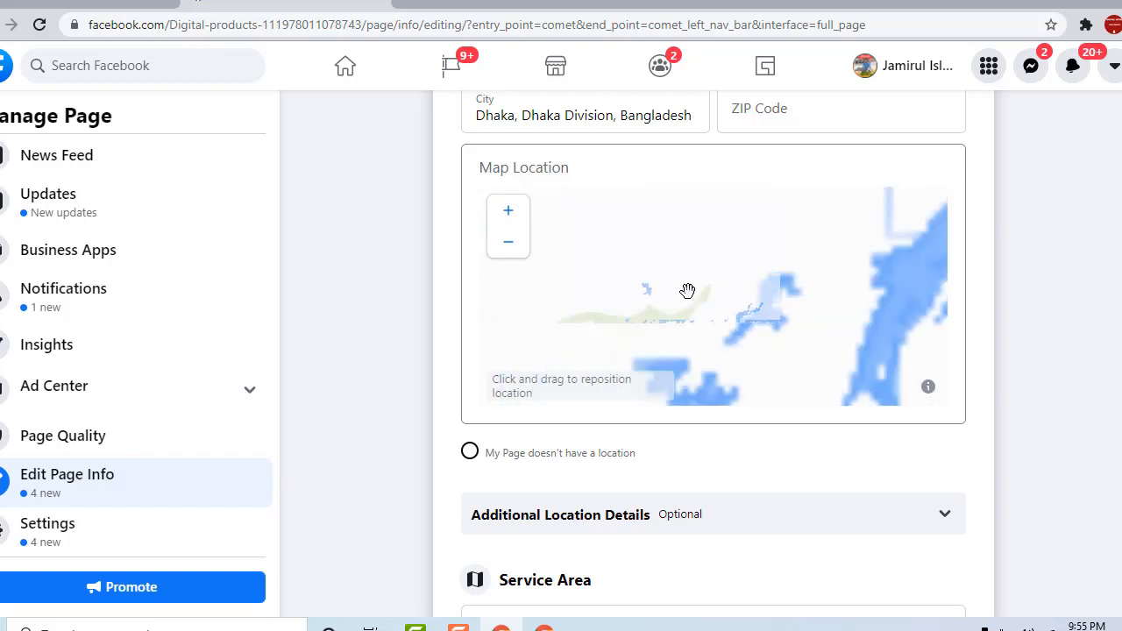
scroll(687, 291, down, 2)
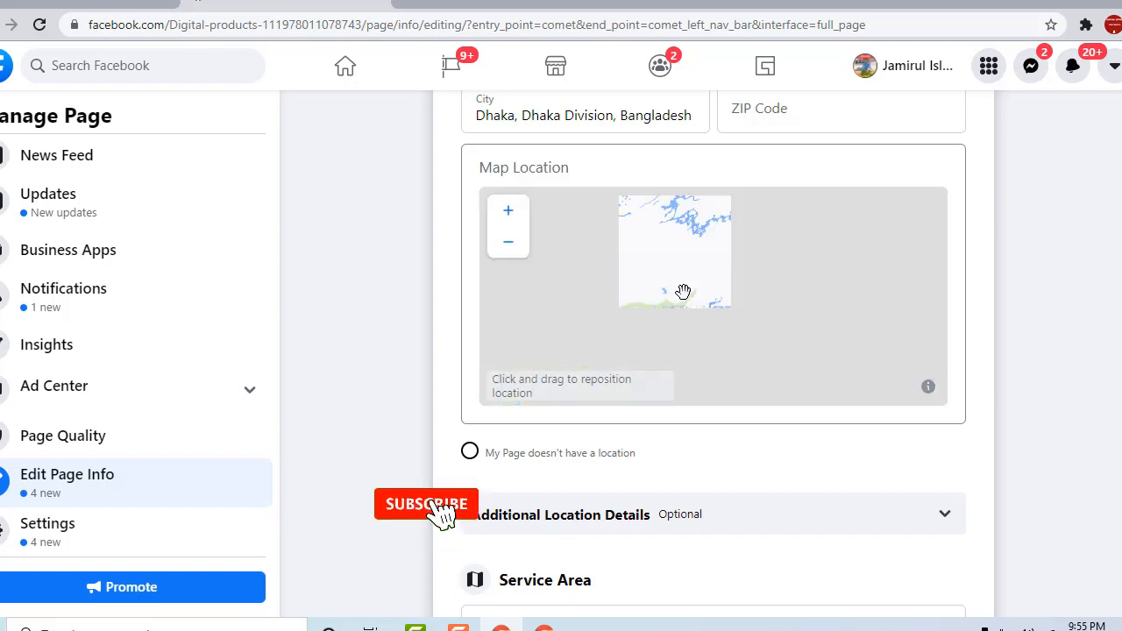
scroll(925, 306, down, 2)
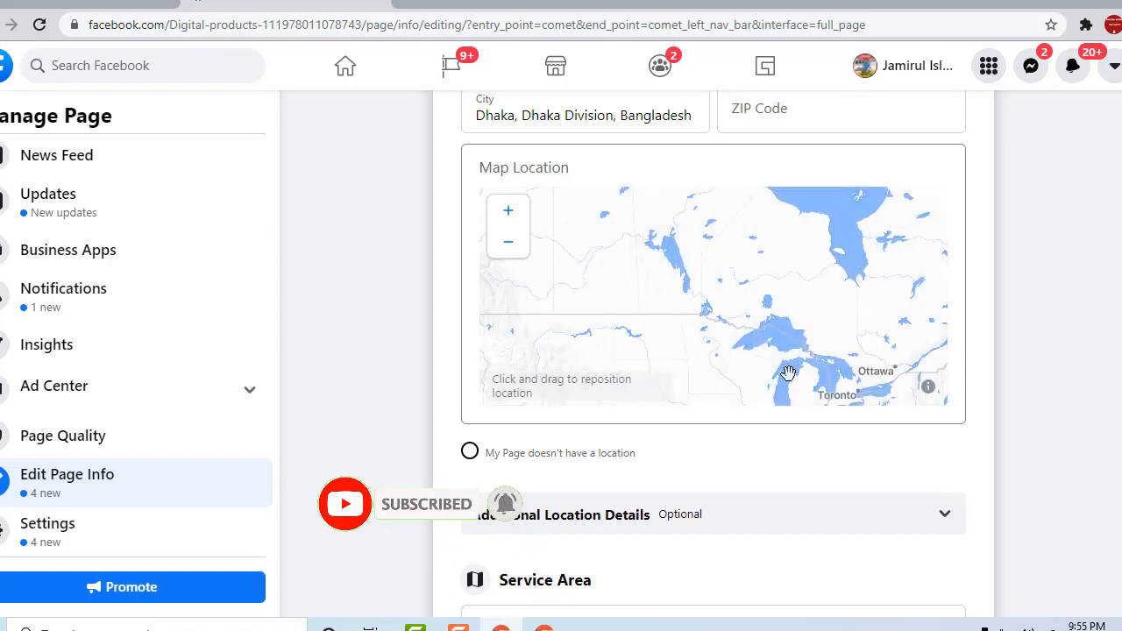
scroll(890, 351, down, 2)
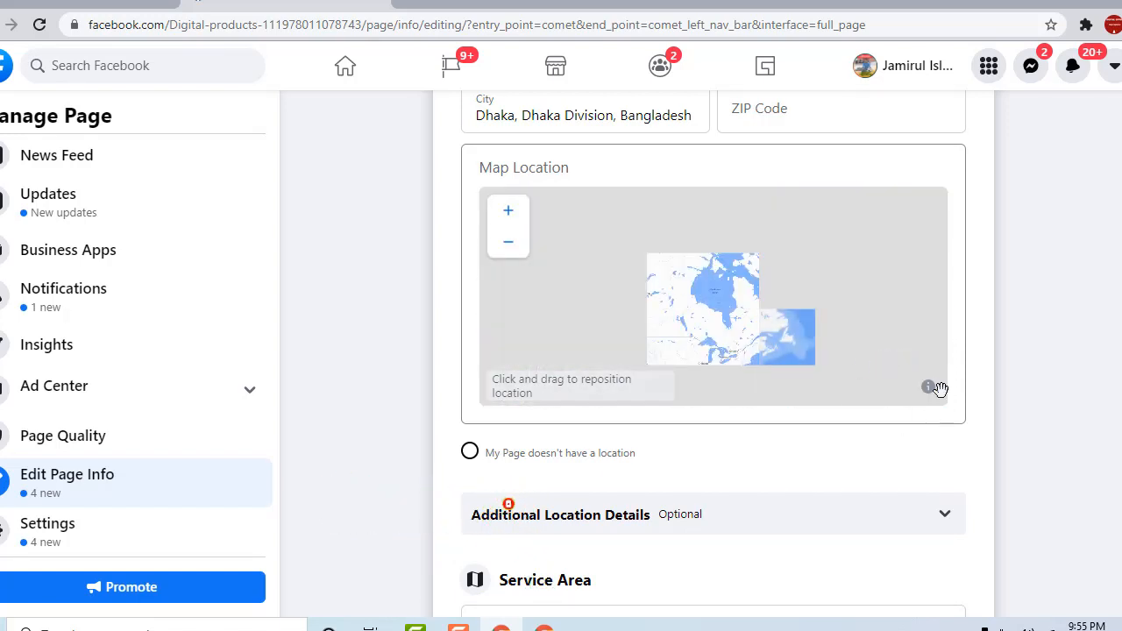
scroll(1084, 362, up, 2)
scroll(1084, 362, up, 1)
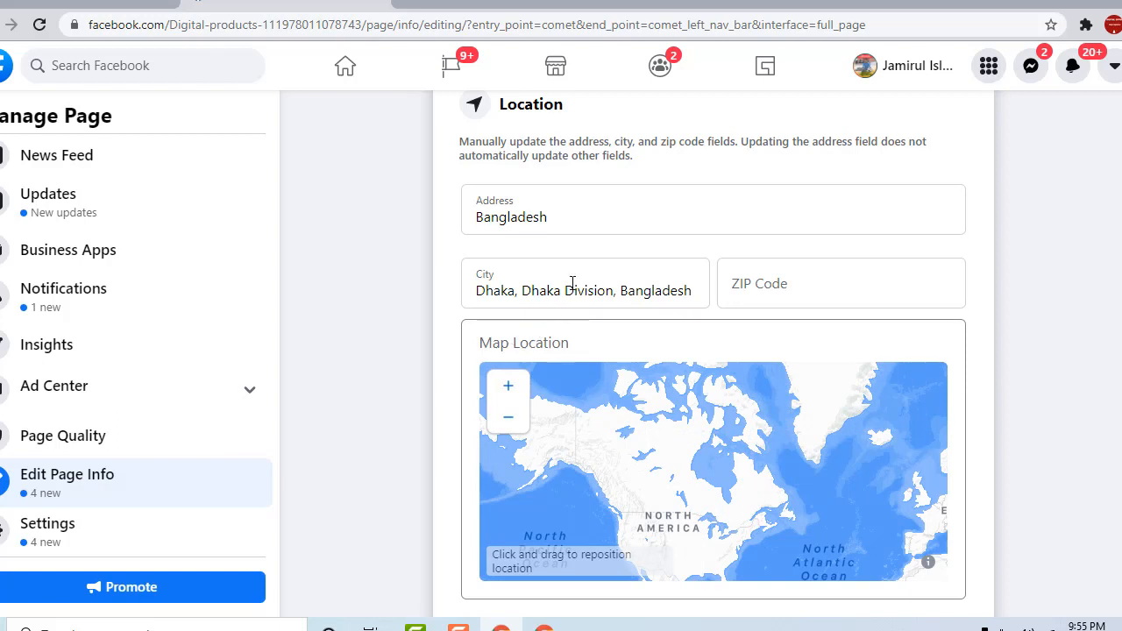
click(580, 225)
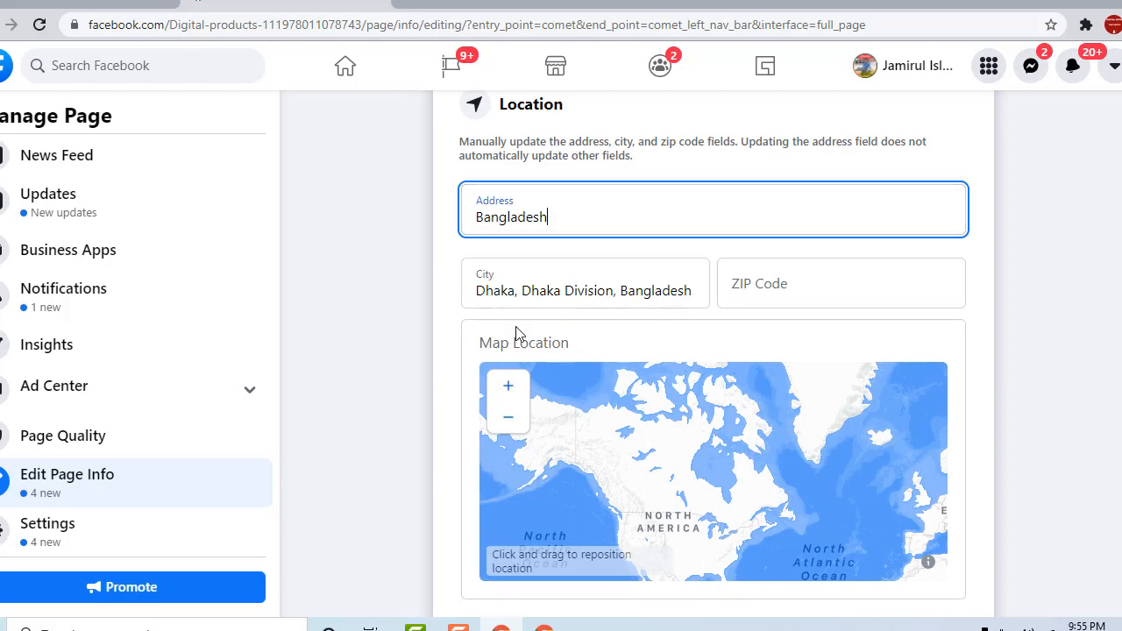
scroll(515, 328, down, 2)
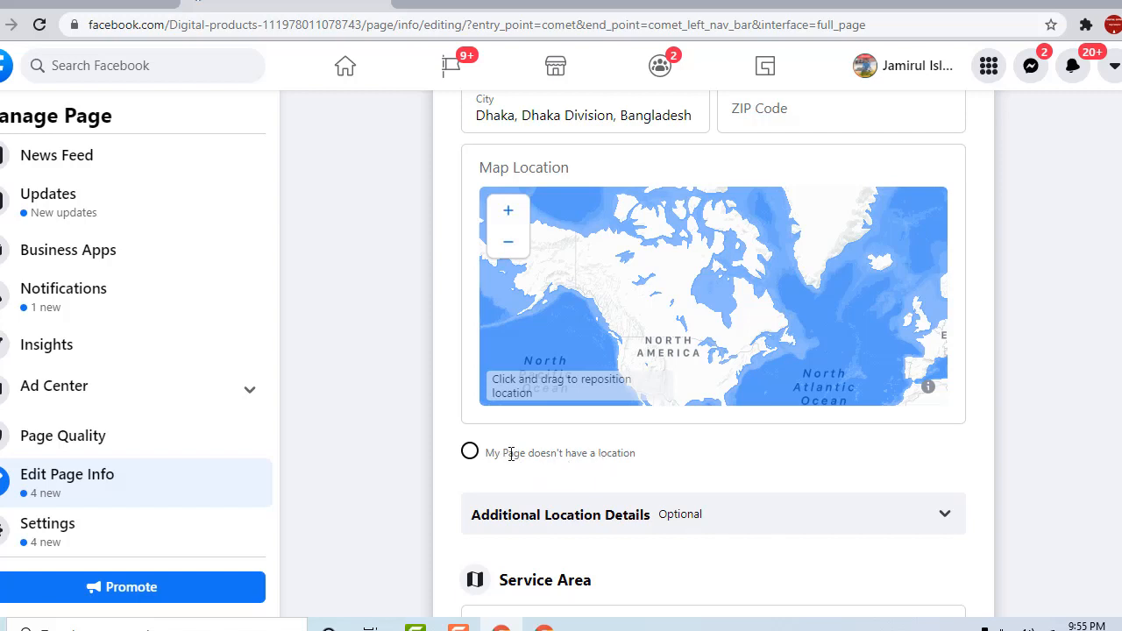
Select 'My Page doesn't have a location' so the Address and City fields are cleared
click(467, 454)
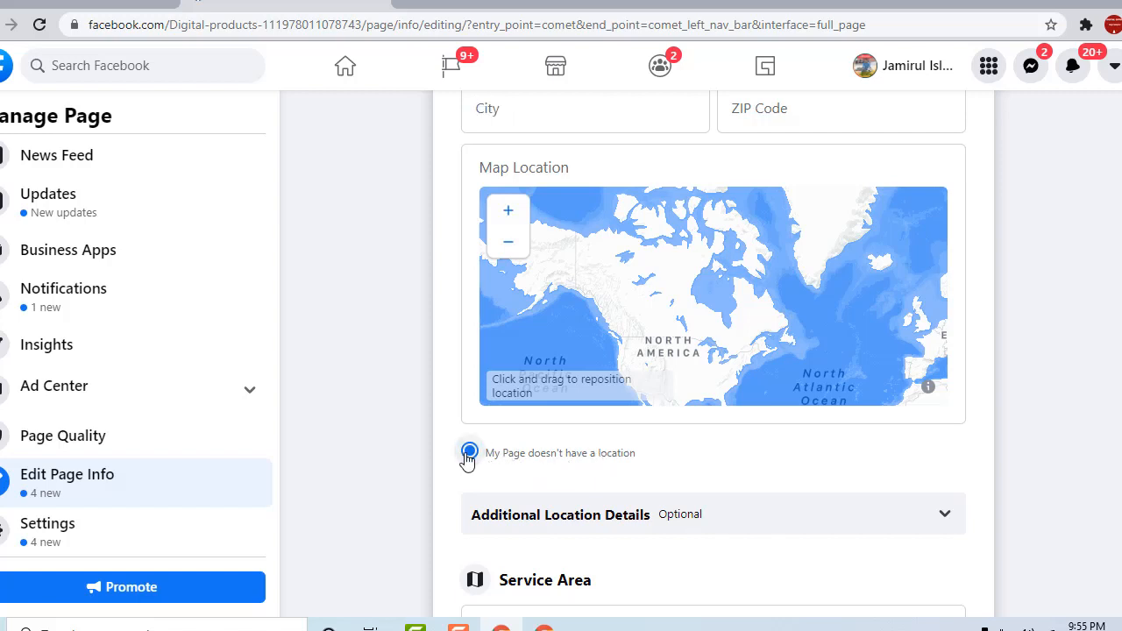
click(467, 454)
click(470, 455)
scroll(522, 427, up, 2)
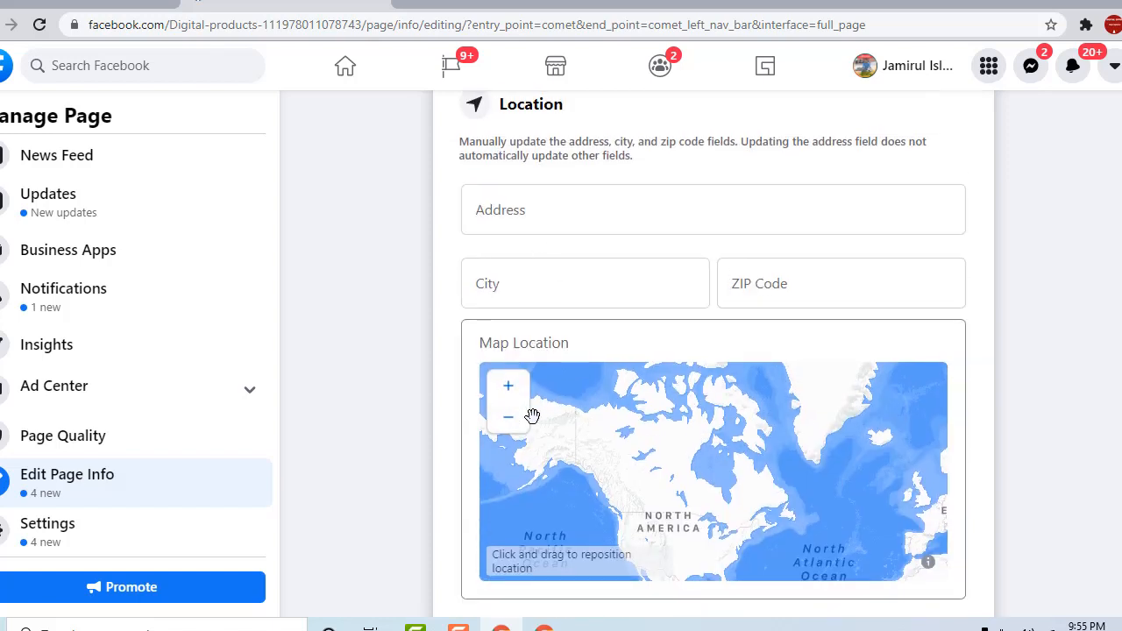
scroll(585, 383, down, 2)
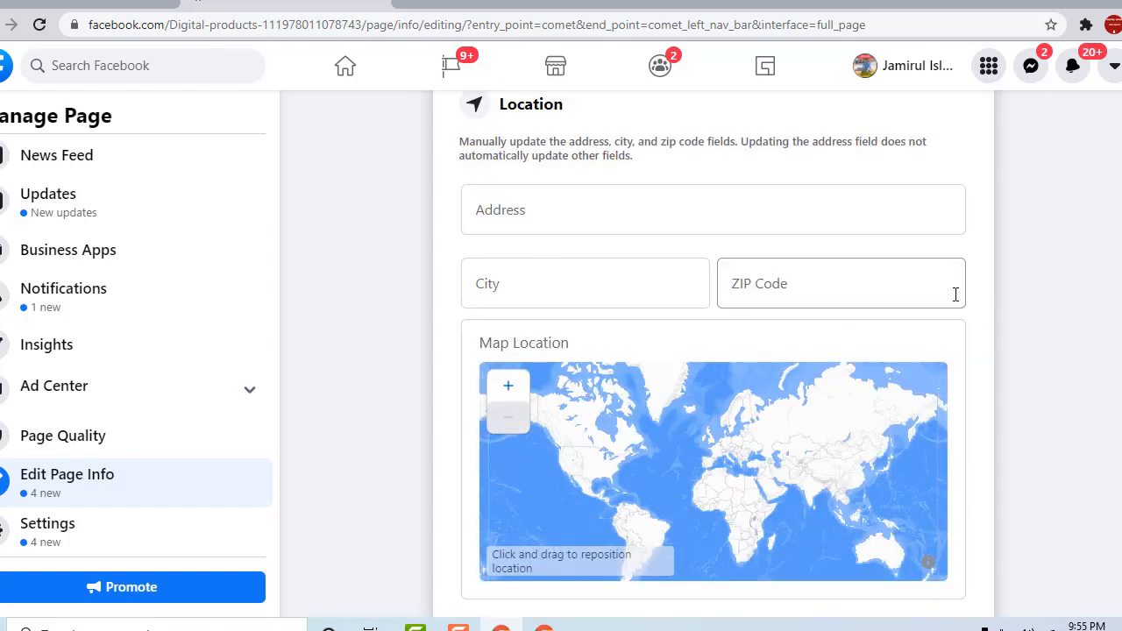
scroll(1086, 254, down, 2)
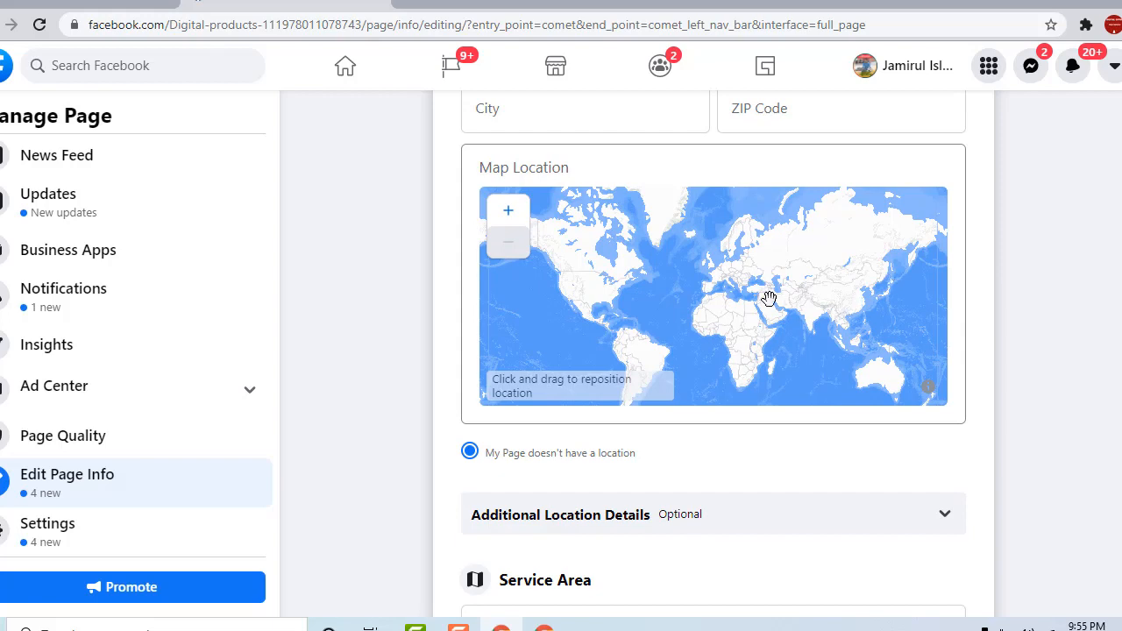
scroll(630, 291, up, 2)
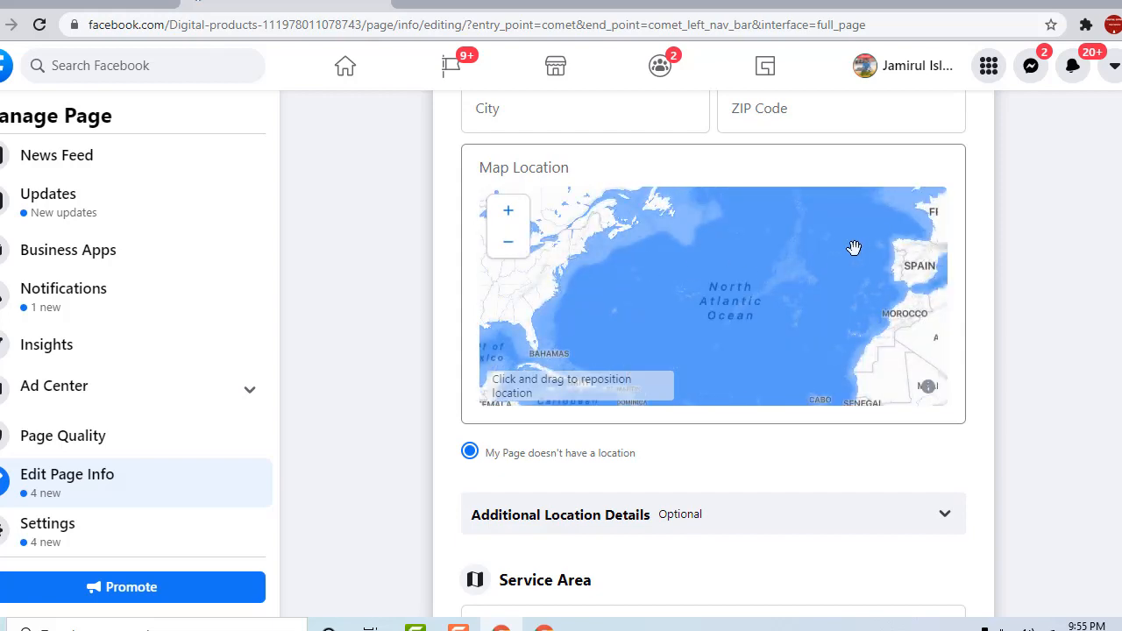
scroll(1087, 239, up, 3)
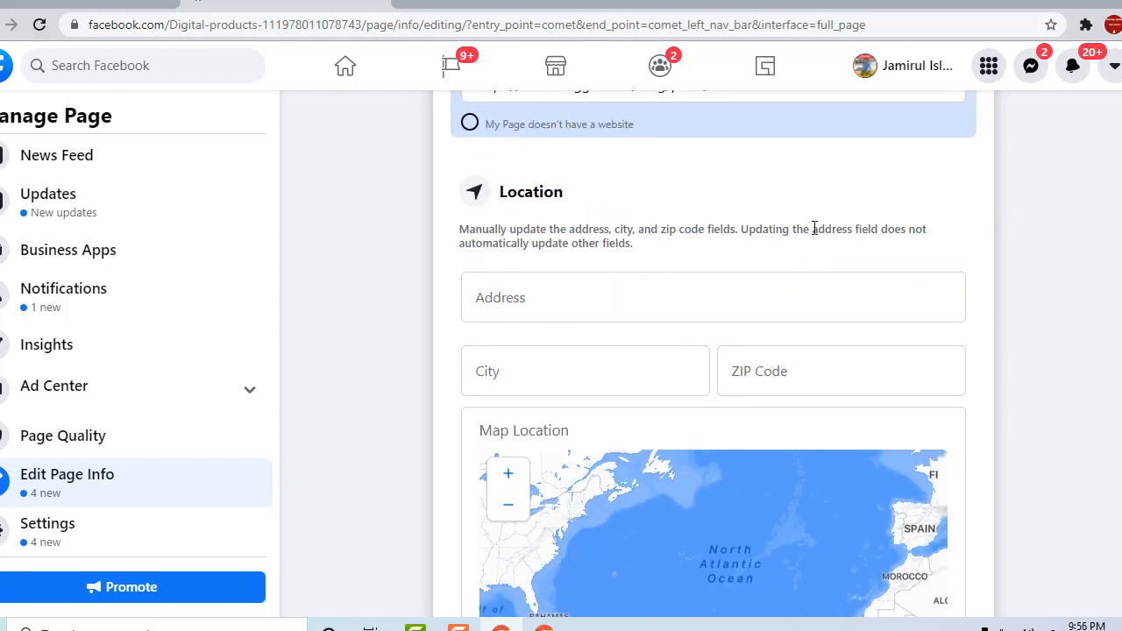
Type 'Banglade' in Address, then pick 'Dhaka, Dhaka Division, Bangladesh' from the City suggestions
click(600, 295)
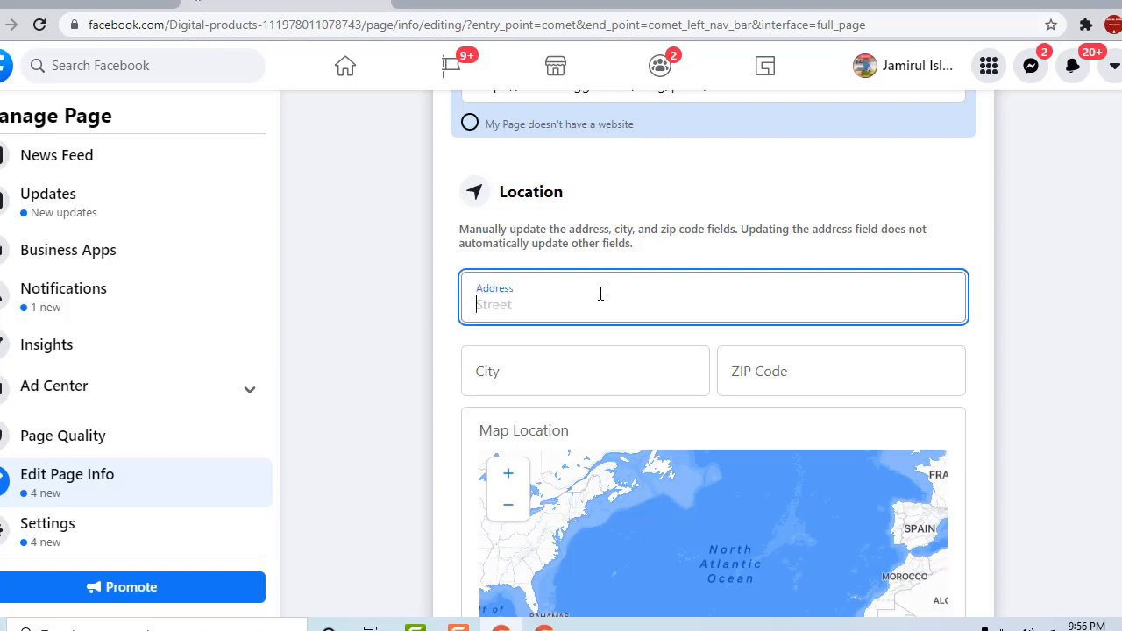
text(Bangladesh)
click(611, 373)
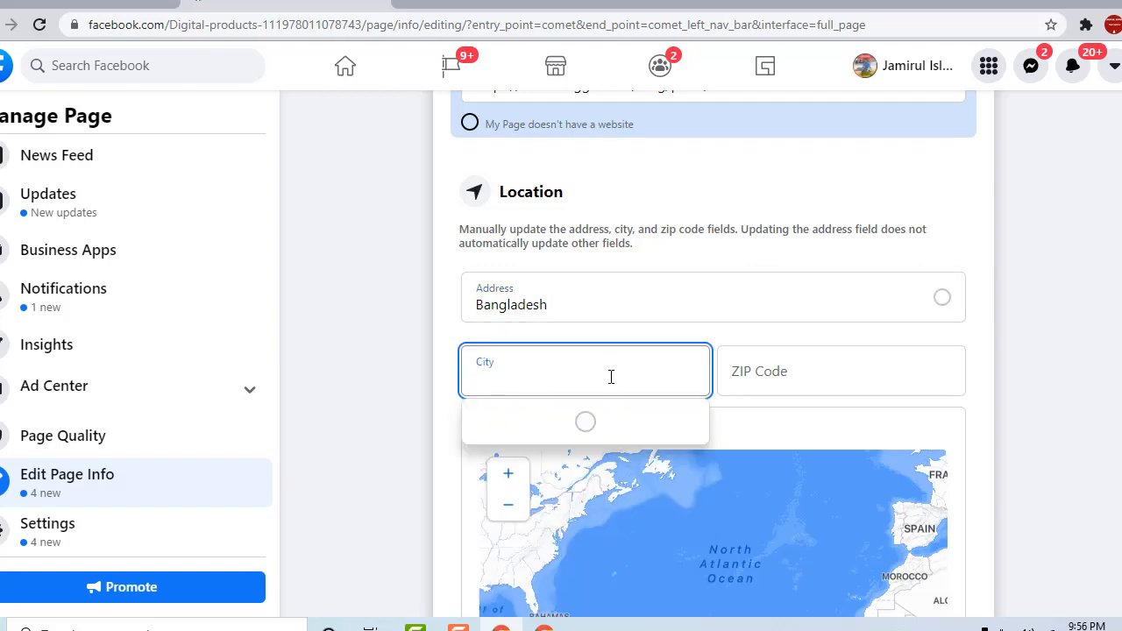
text(Dh)
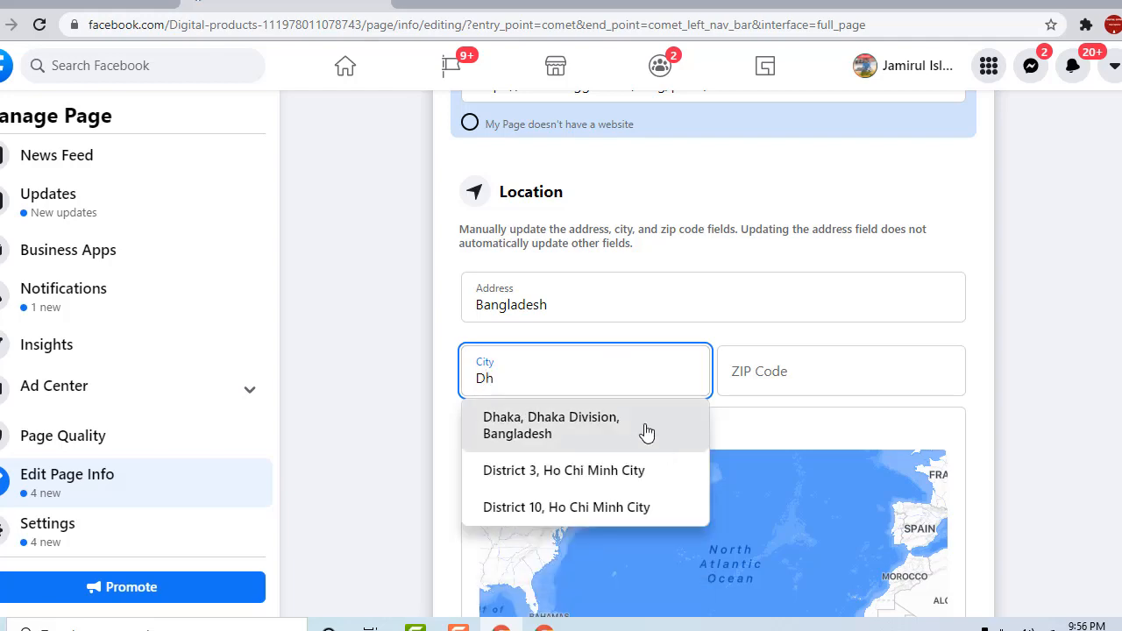
click(646, 429)
scroll(670, 423, down, 2)
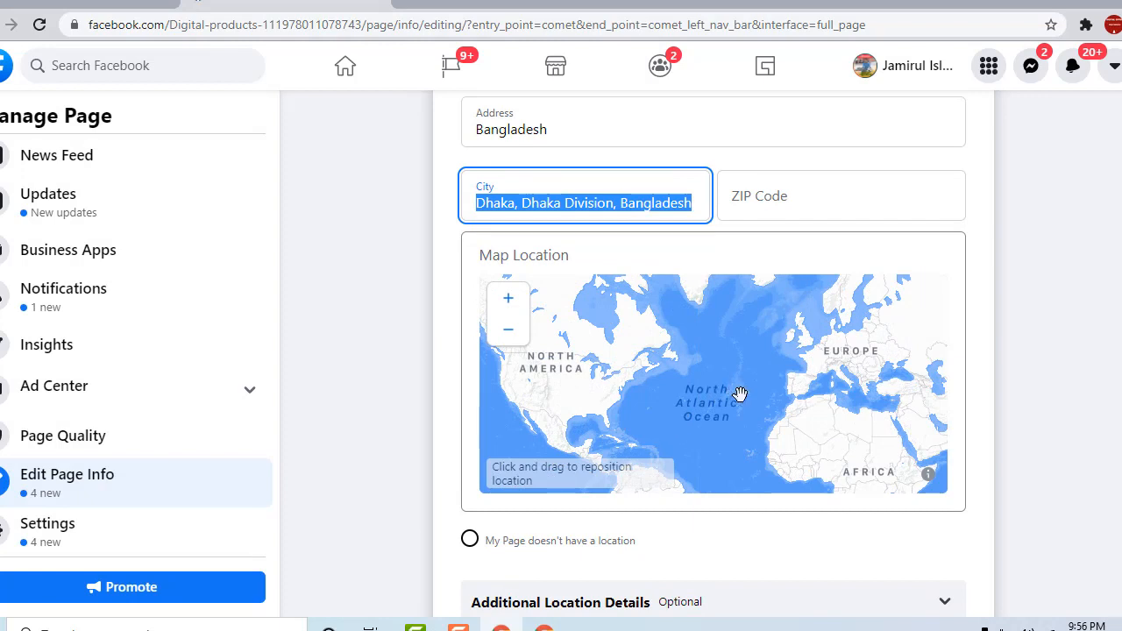
scroll(740, 394, up, 1)
scroll(740, 394, down, 2)
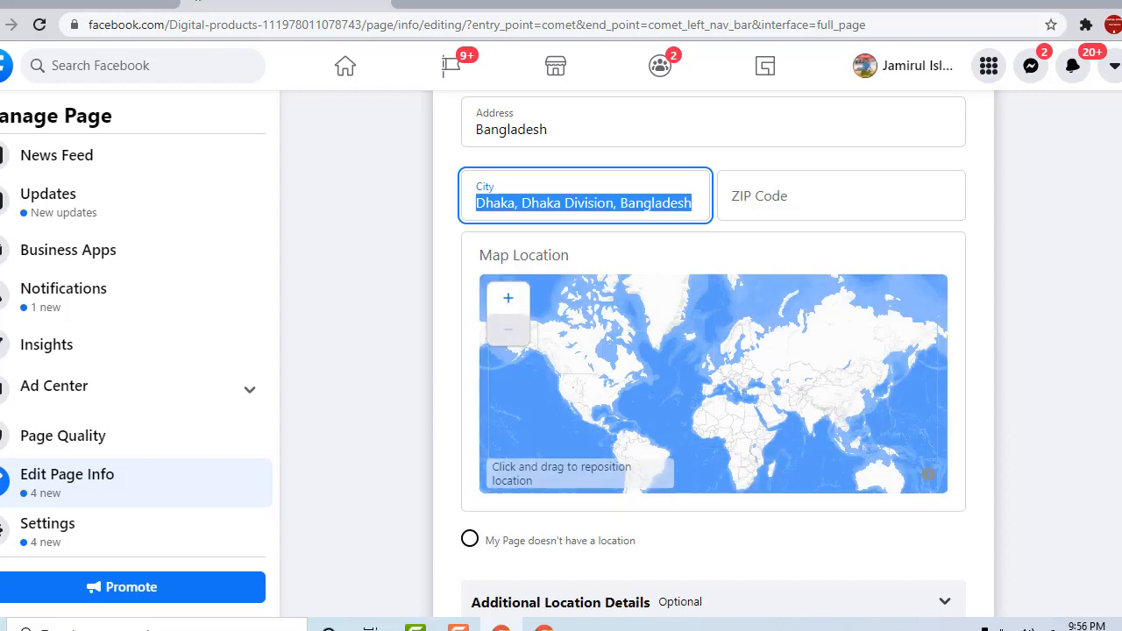
scroll(1087, 280, down, 3)
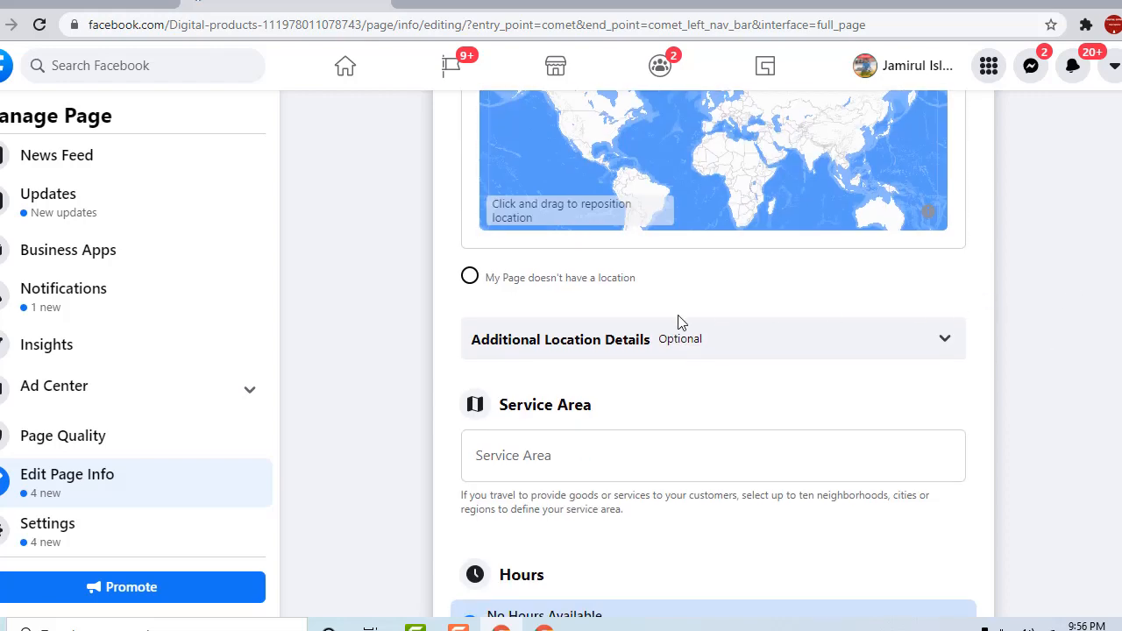
Expand Additional Location Details to reveal the physical location, travel and online sales questions
click(721, 349)
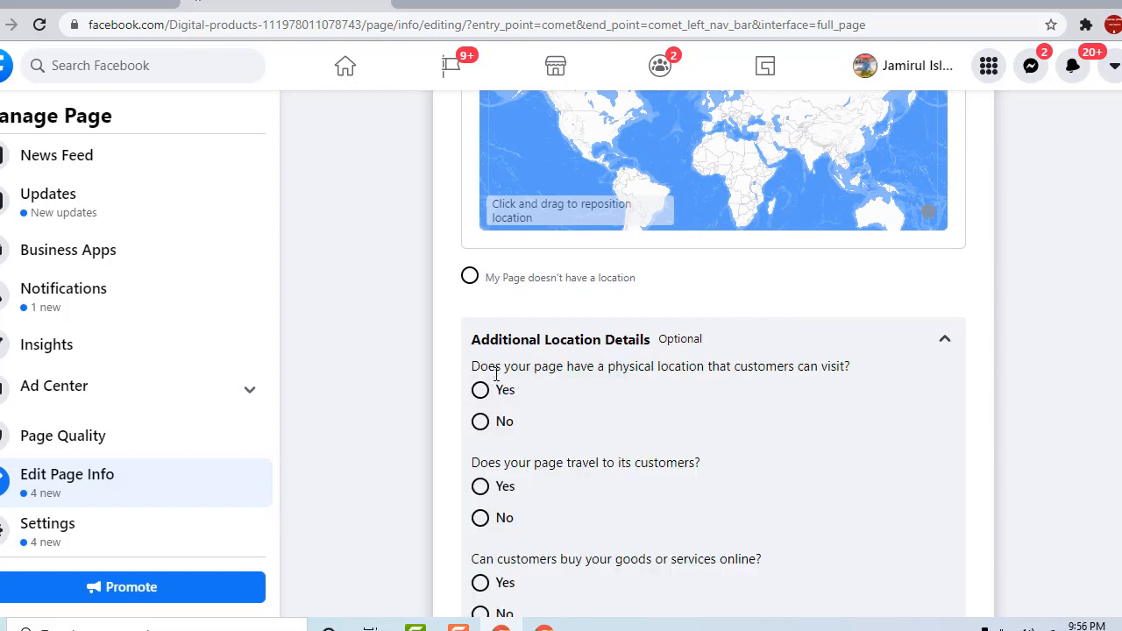
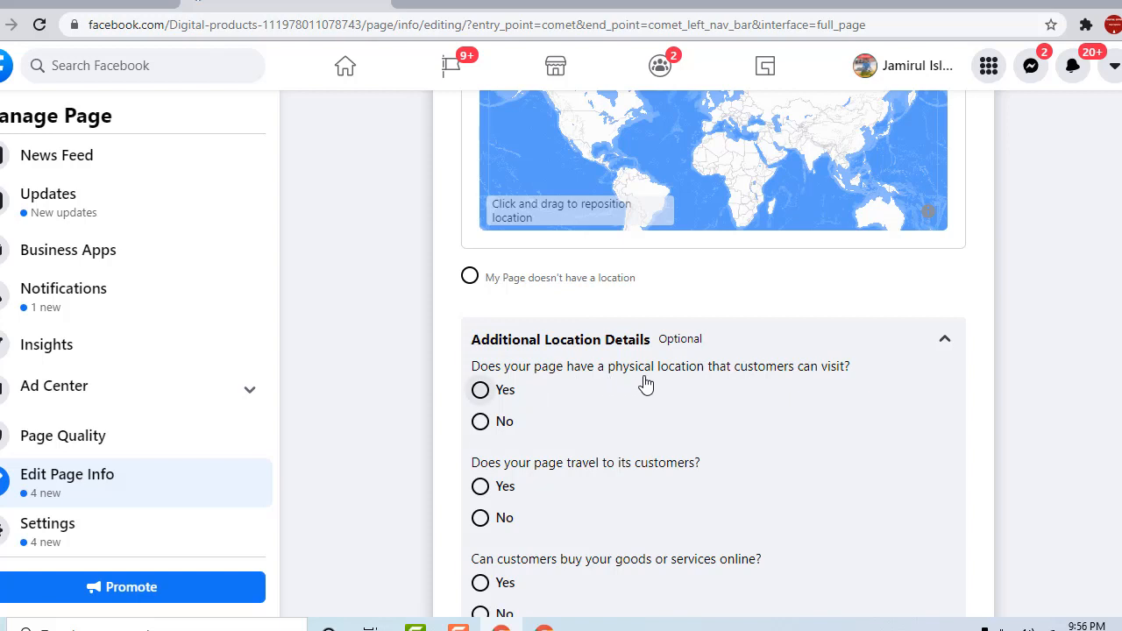
Answer No to having a physical location, No to travelling to customers, and Yes to buying online
scroll(618, 351, down, 2)
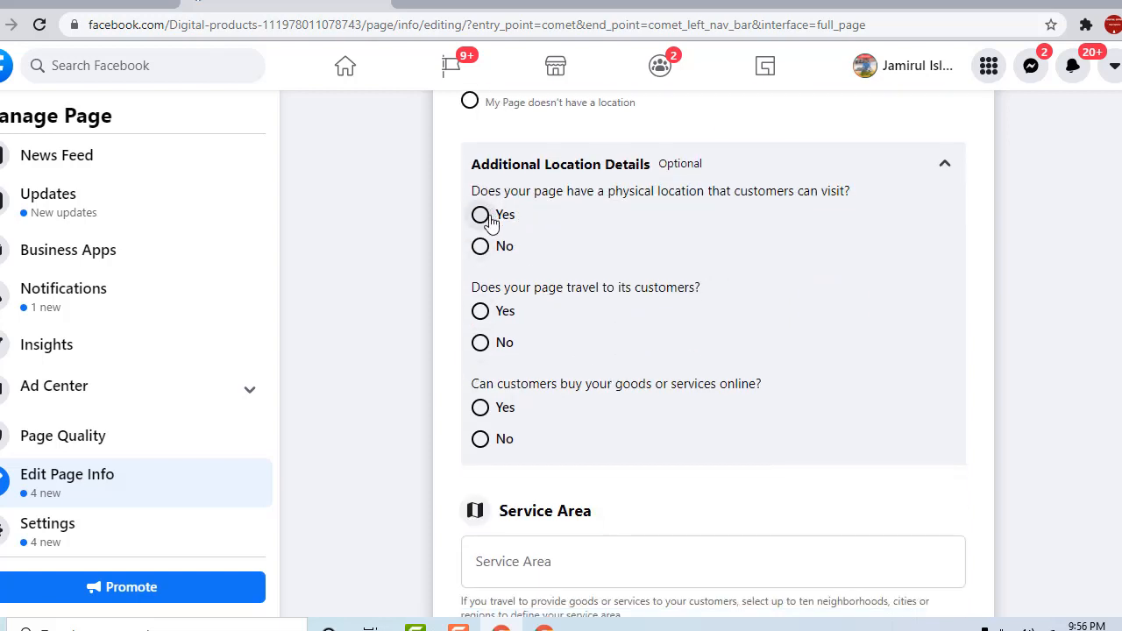
click(481, 247)
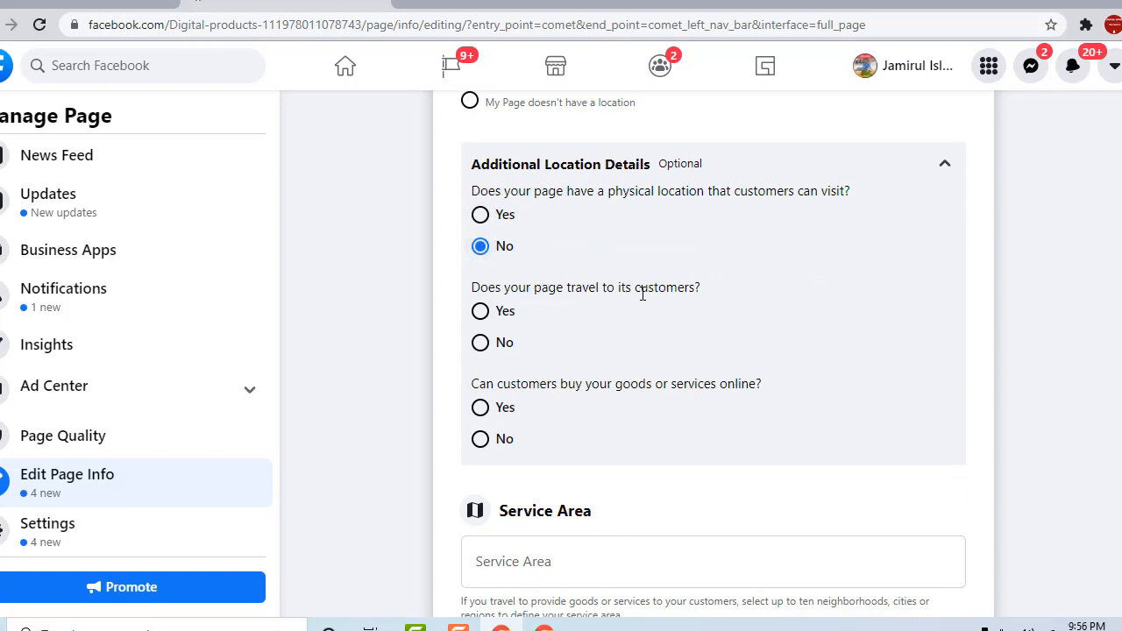
click(480, 341)
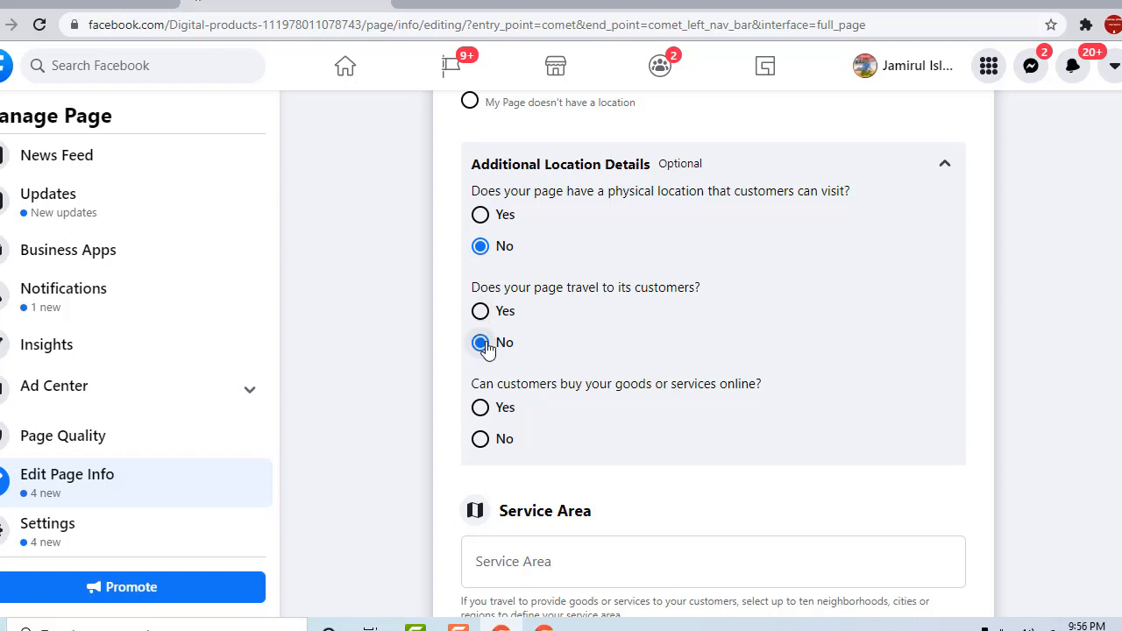
click(480, 409)
scroll(620, 328, down, 3)
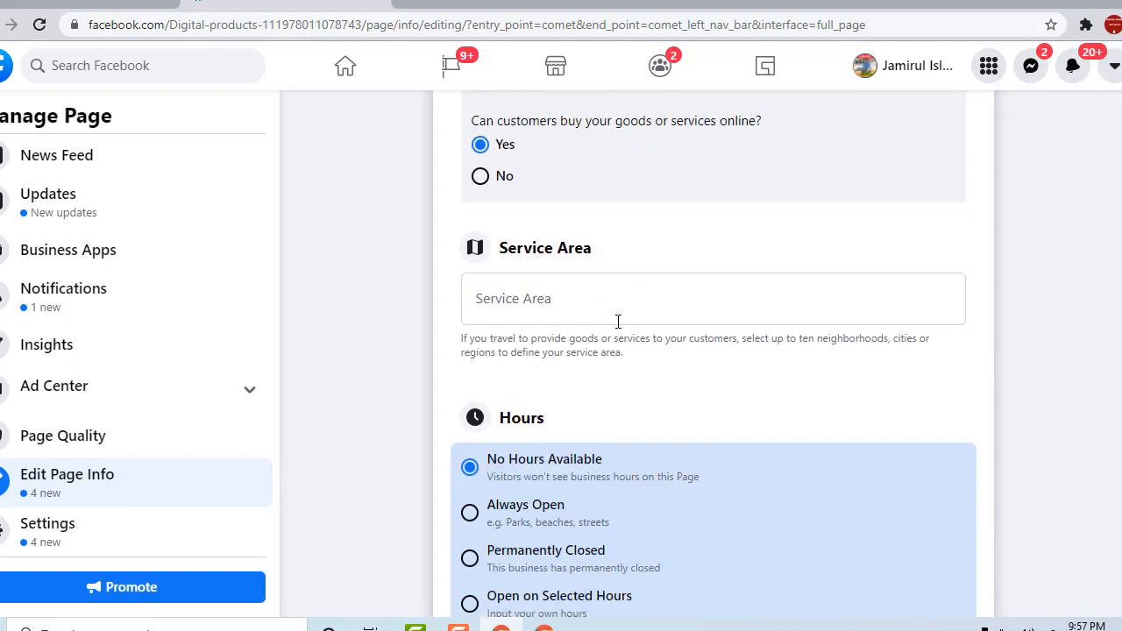
Search the Service Area field for 'world' and add World Gateway, FL
click(605, 293)
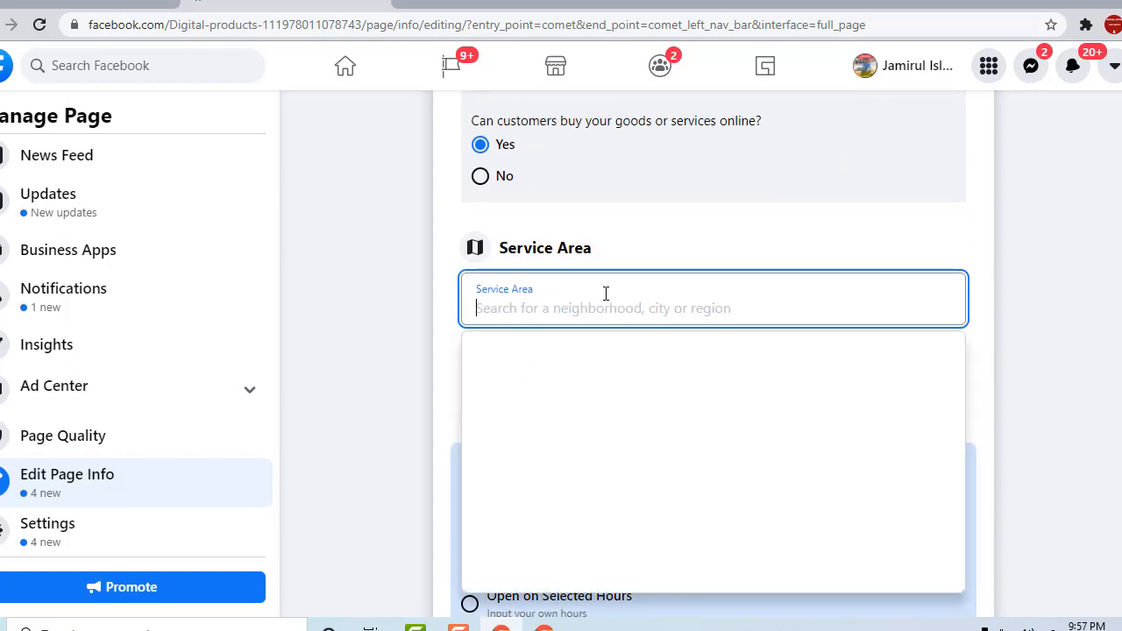
text(W)
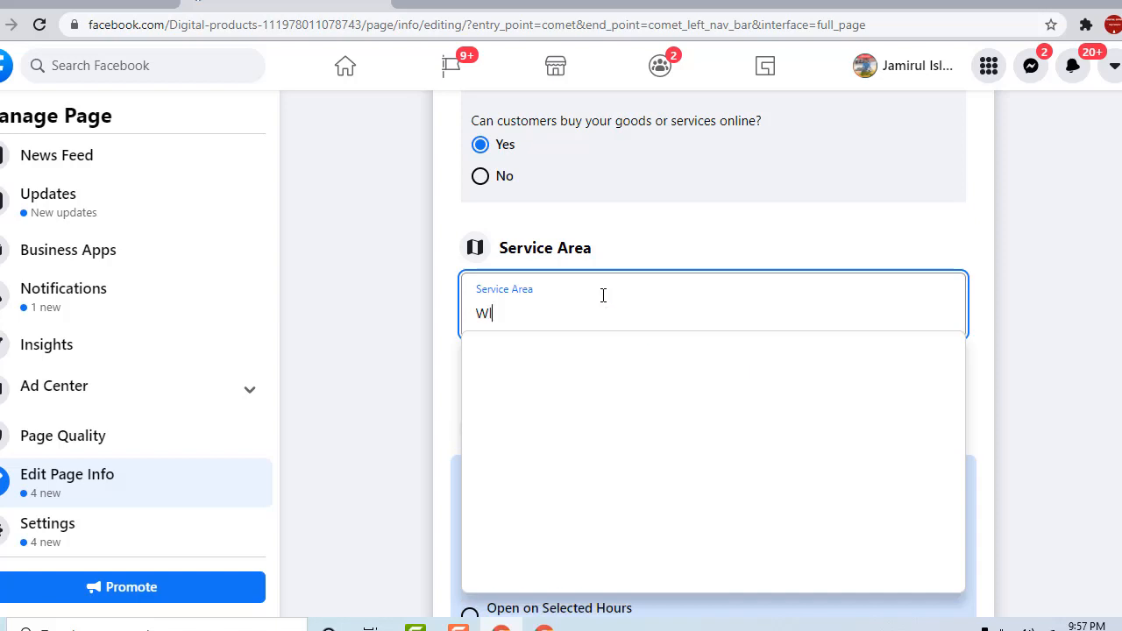
text(i)
key(BackSpace)
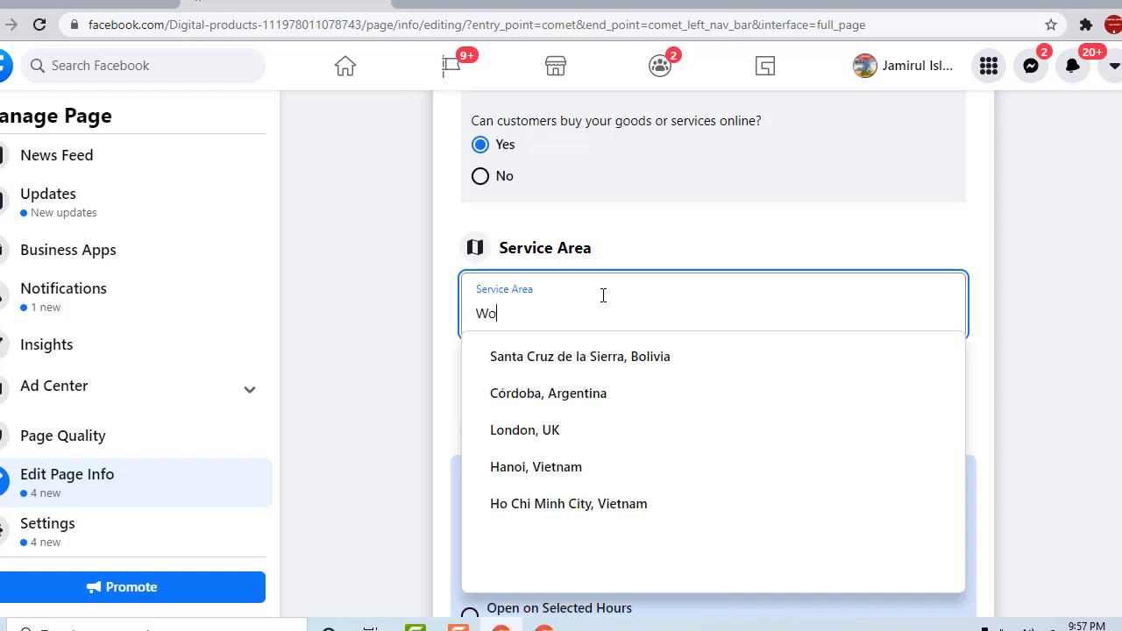
text(olrd)
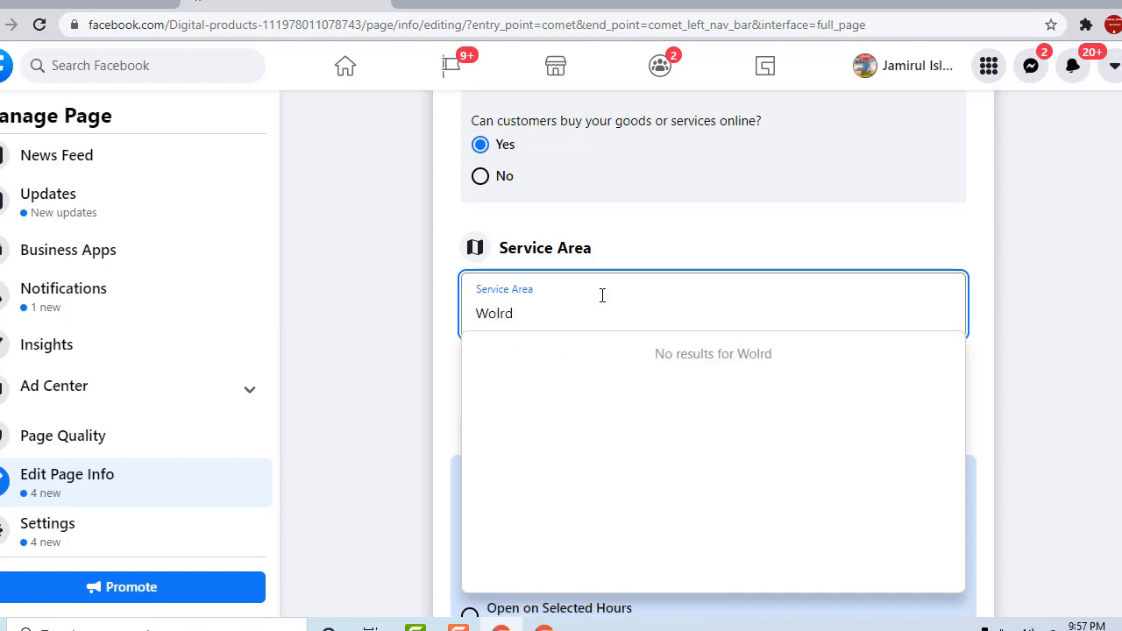
key(BackSpace)
key(BackSpace)
key(BackSpace)
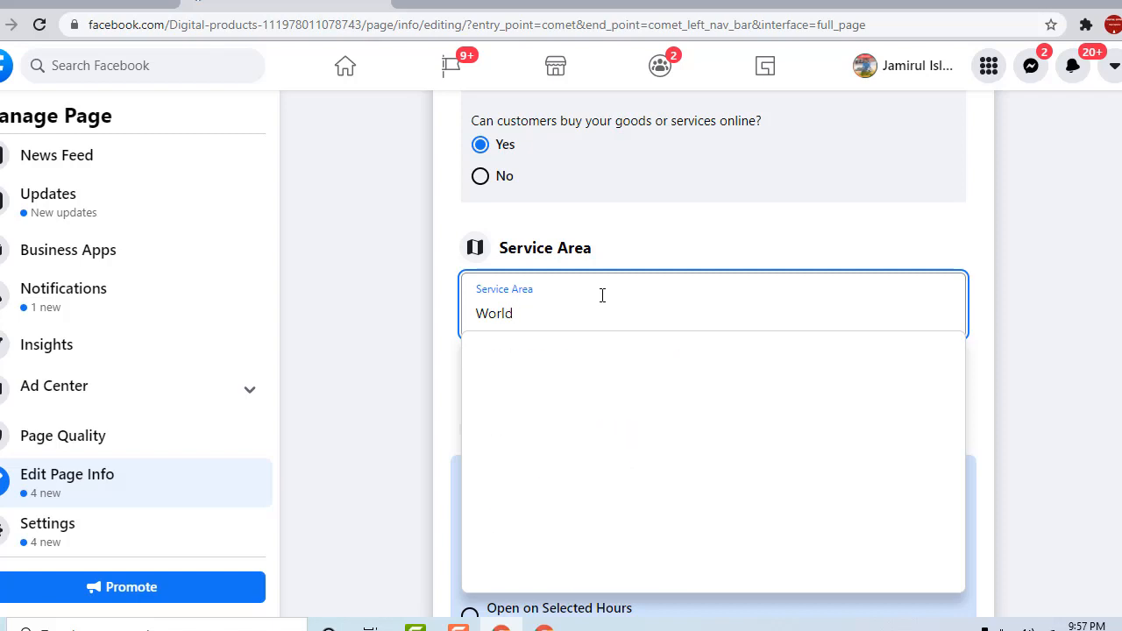
text(rld wide)
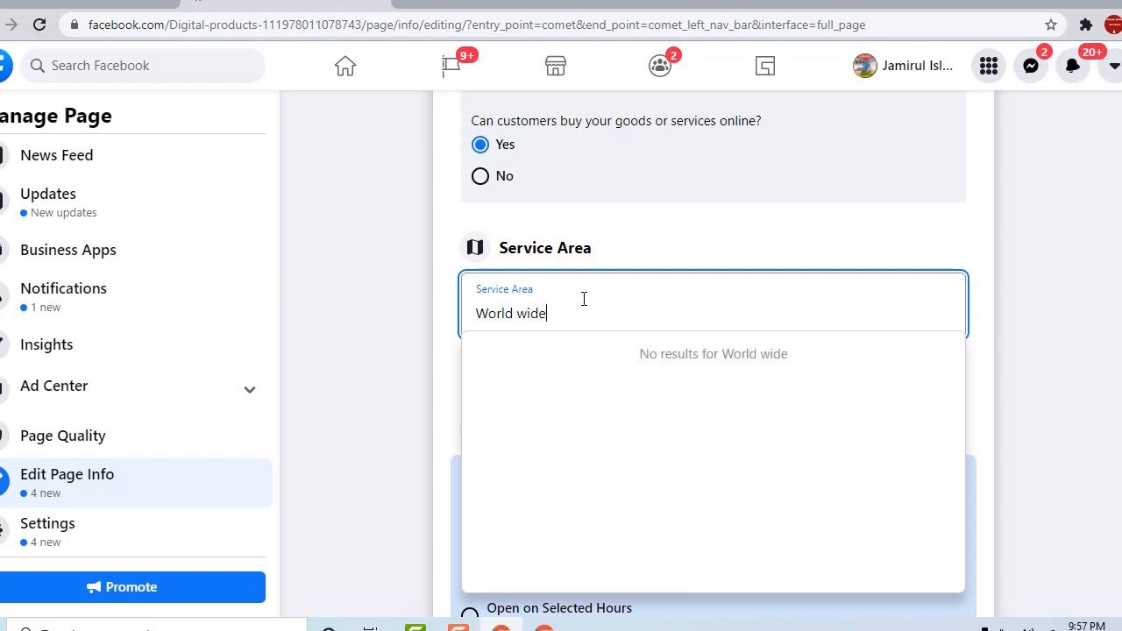
key(BackSpace)
key(BackSpace)
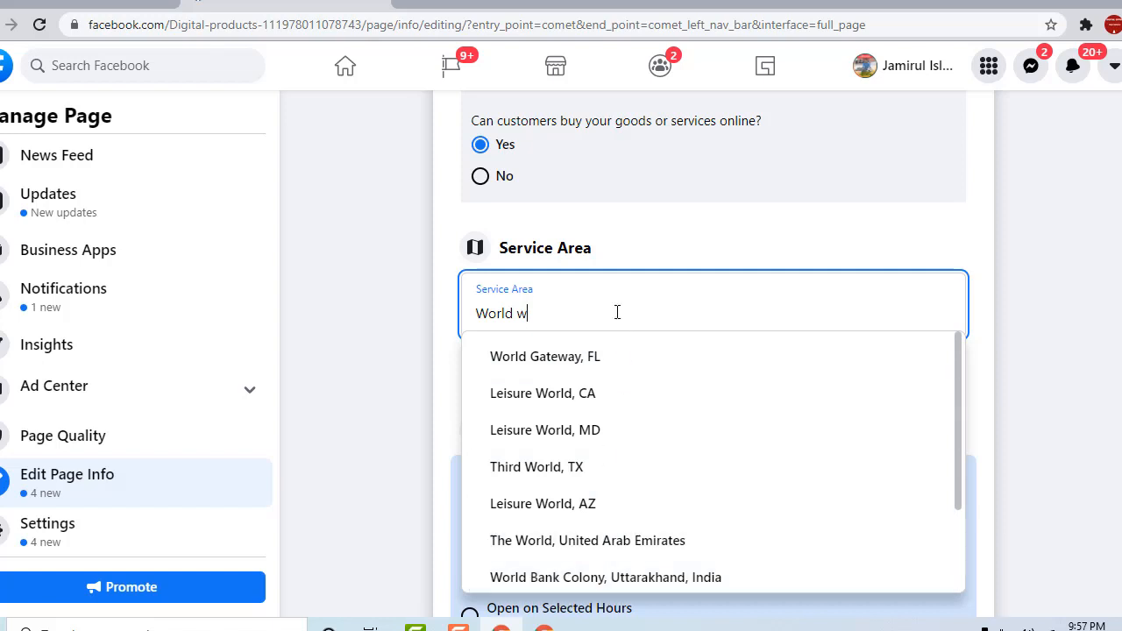
click(583, 374)
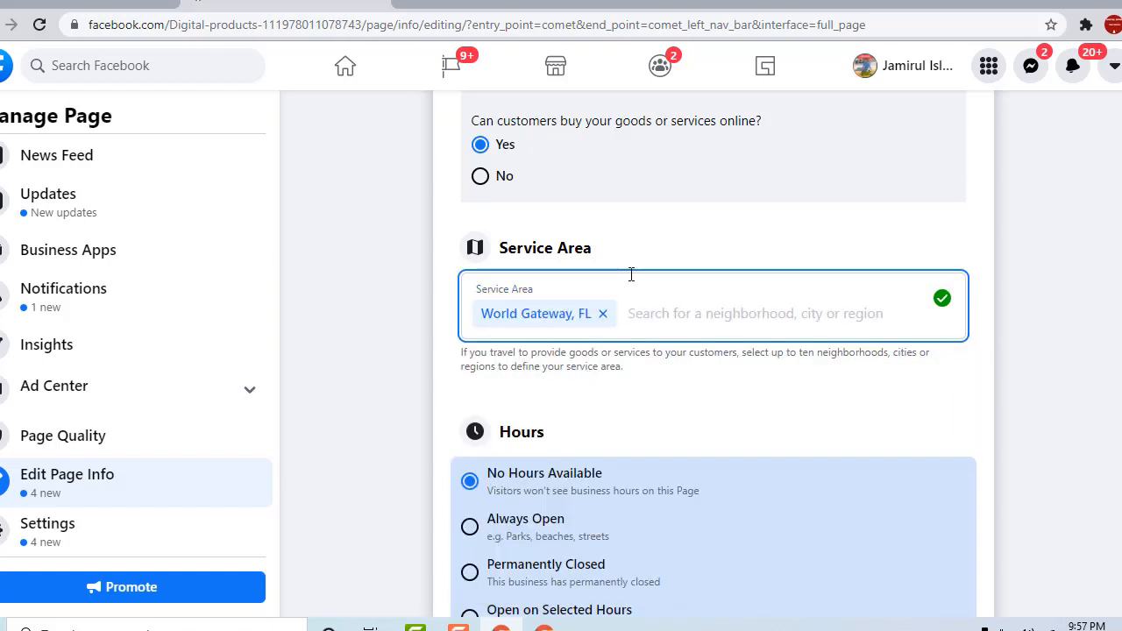
Search 'world' again and add Third World, TX as a second service area
scroll(650, 259, down, 1)
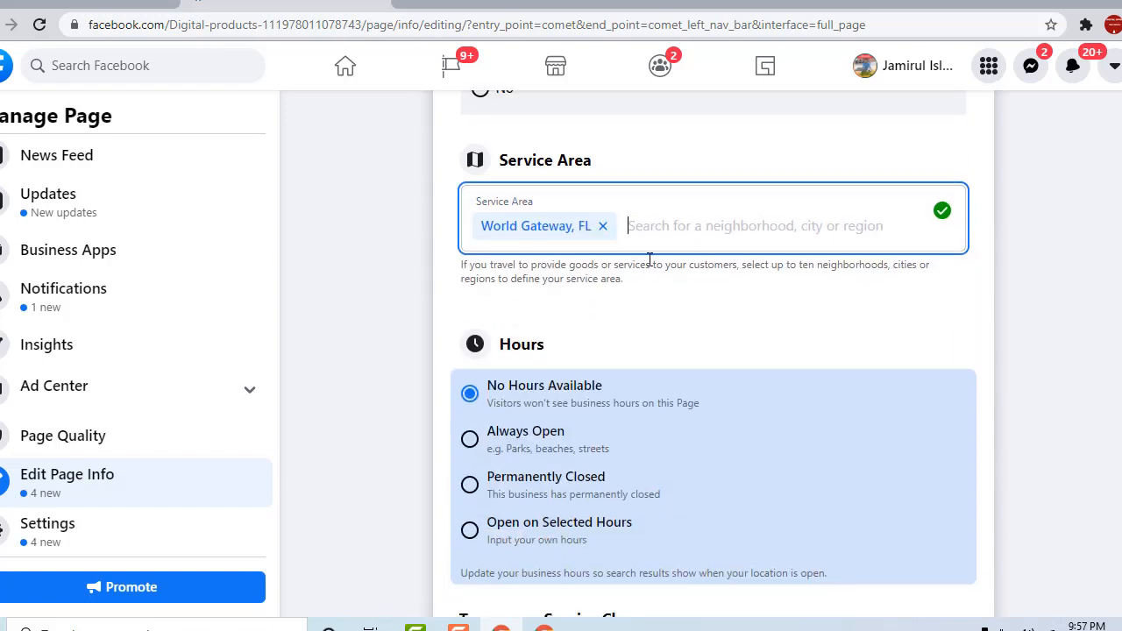
click(743, 221)
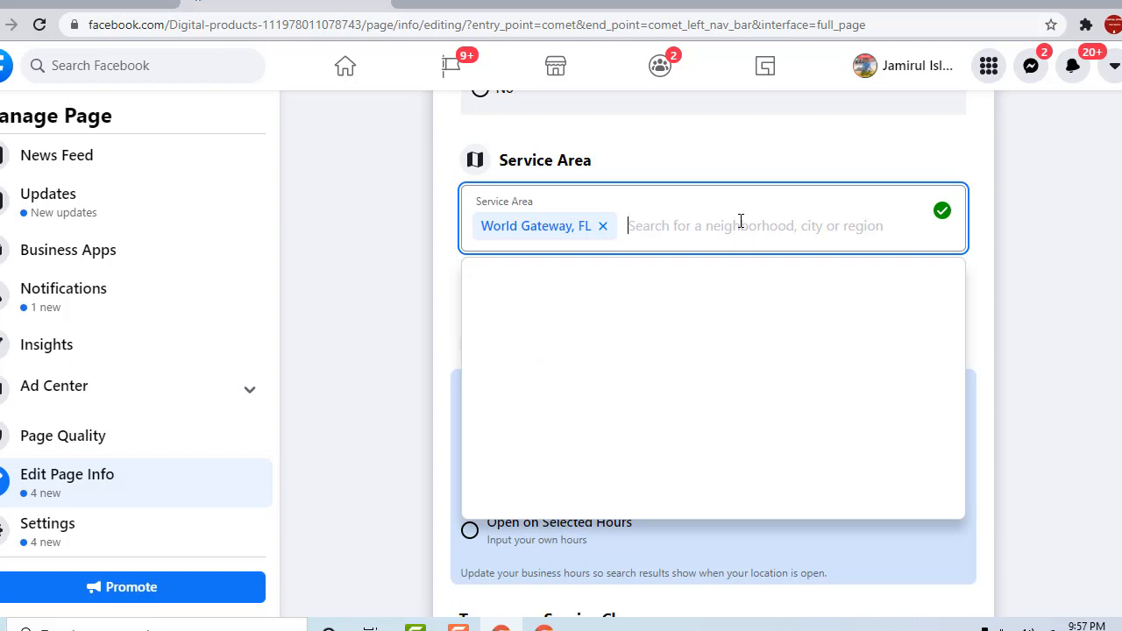
text(wo)
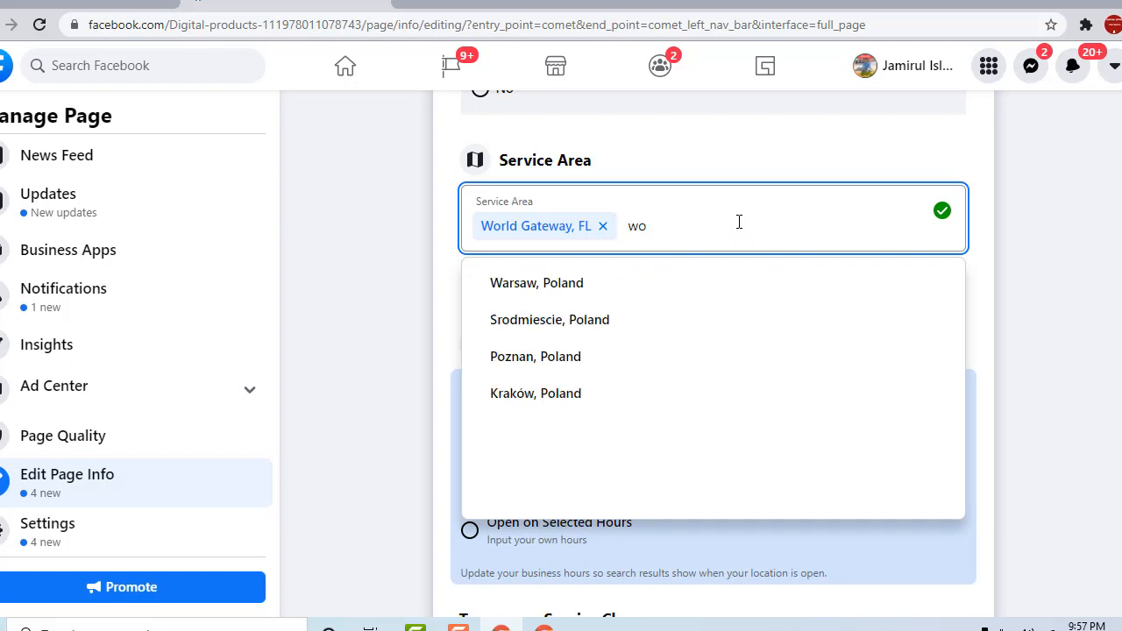
text(rld)
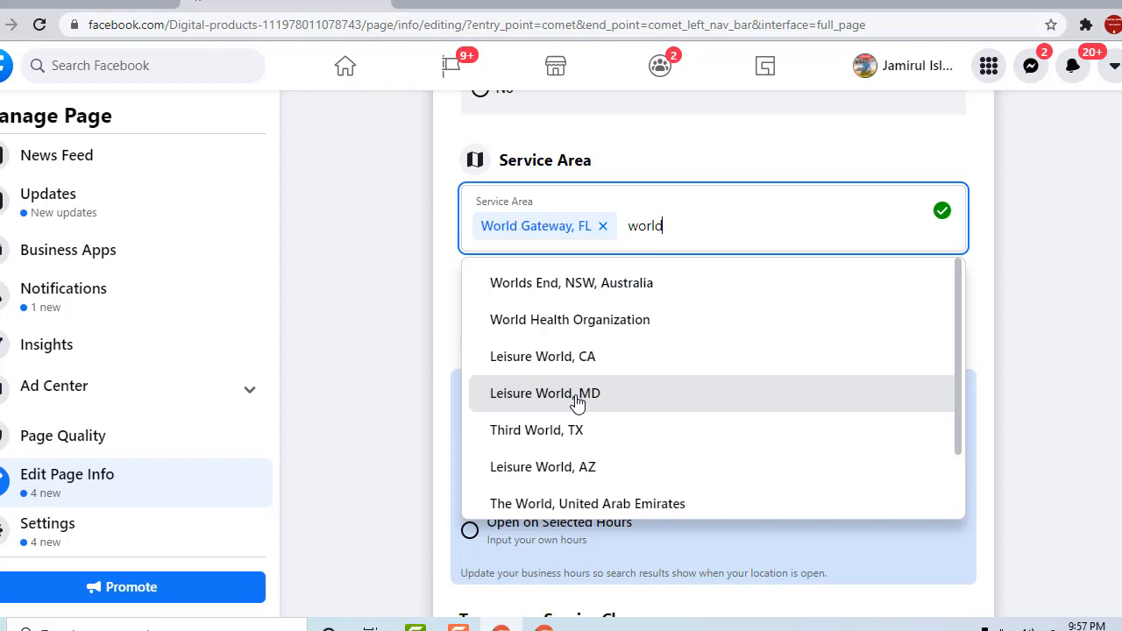
click(574, 435)
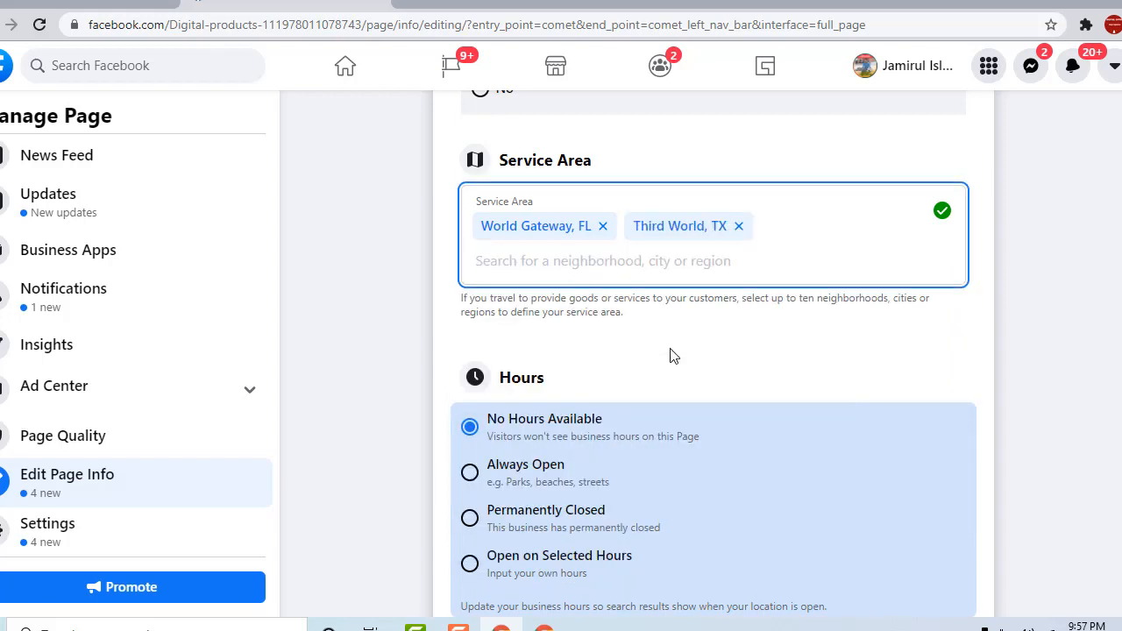
scroll(693, 311, down, 2)
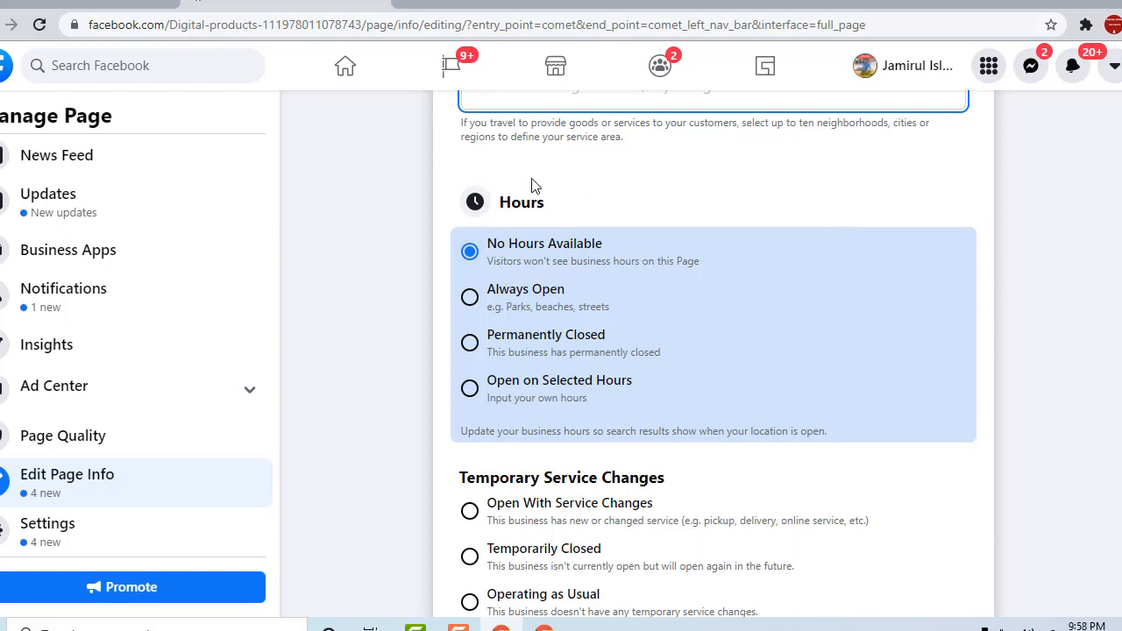
Set the Page's hours to Always Open
click(497, 256)
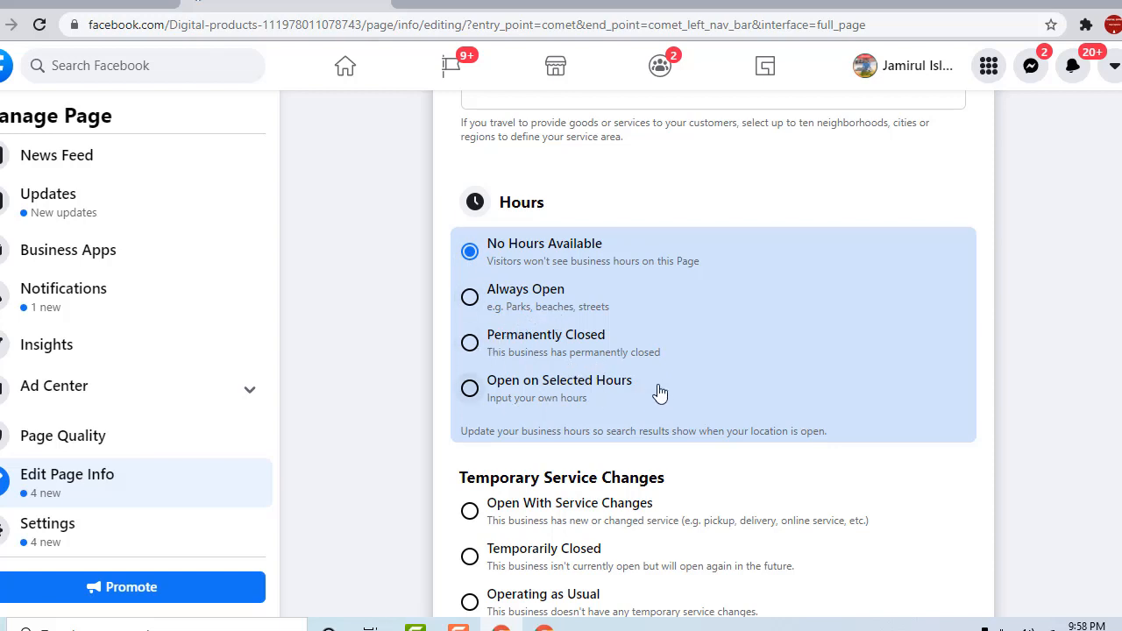
click(471, 299)
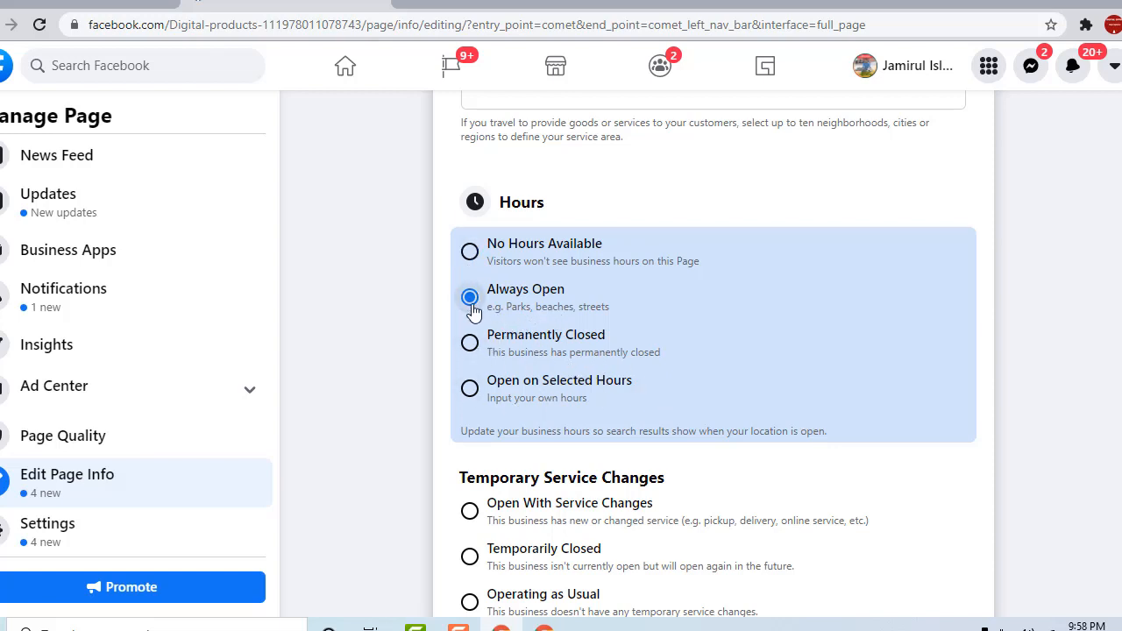
scroll(623, 312, down, 2)
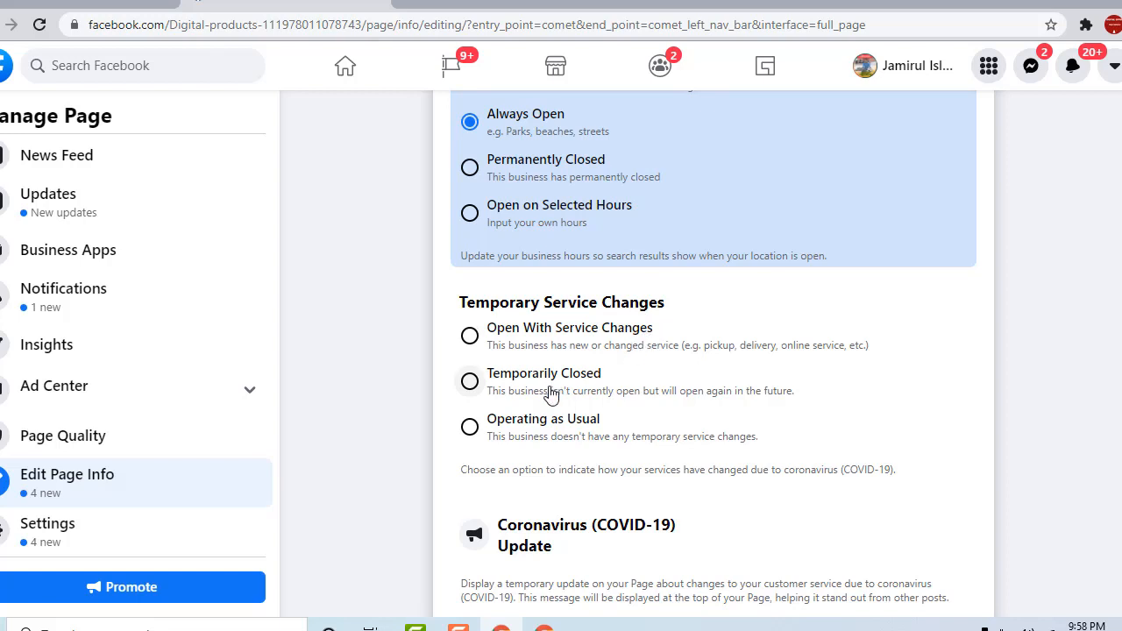
Set Temporary Service Changes to Temporarily Closed after briefly trying Open With Service Changes
click(469, 336)
scroll(540, 324, down, 2)
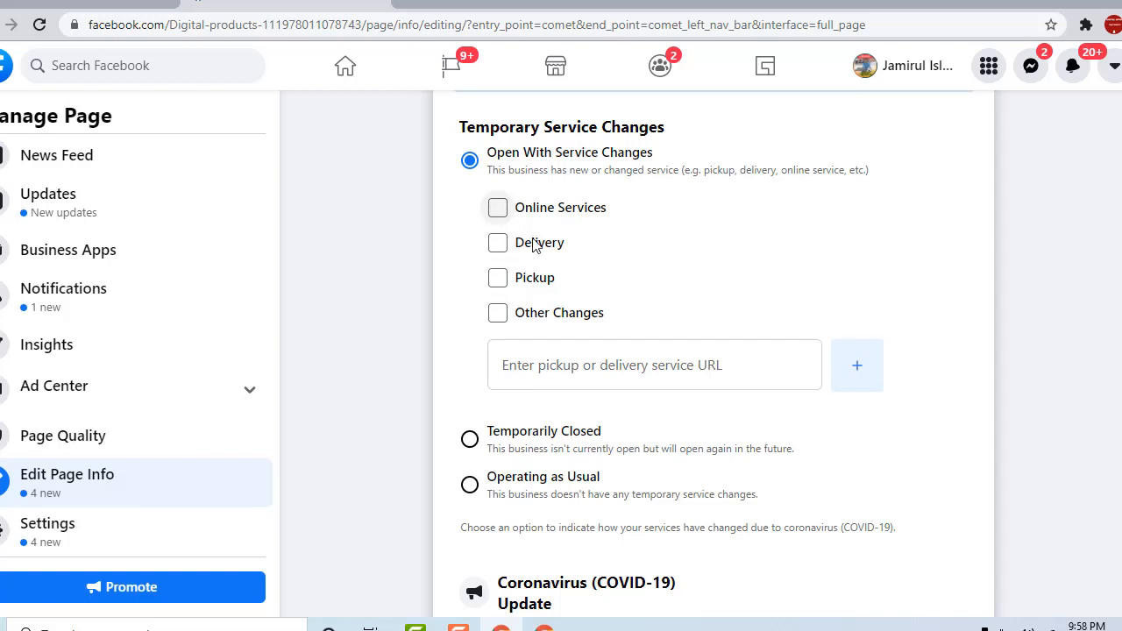
scroll(574, 301, up, 1)
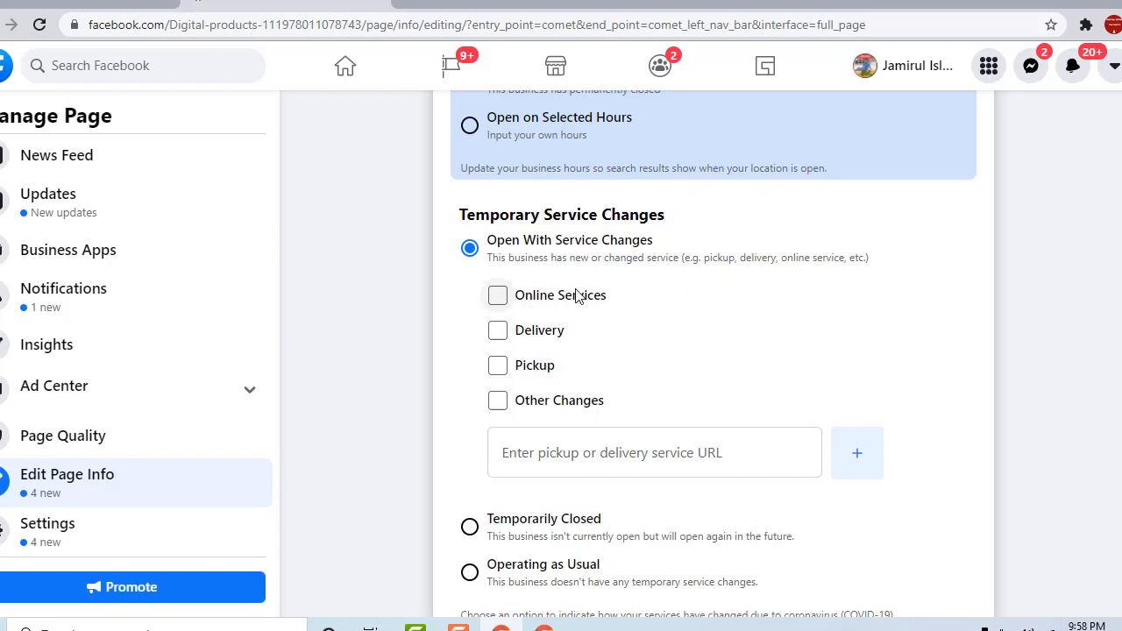
click(499, 298)
scroll(639, 311, down, 2)
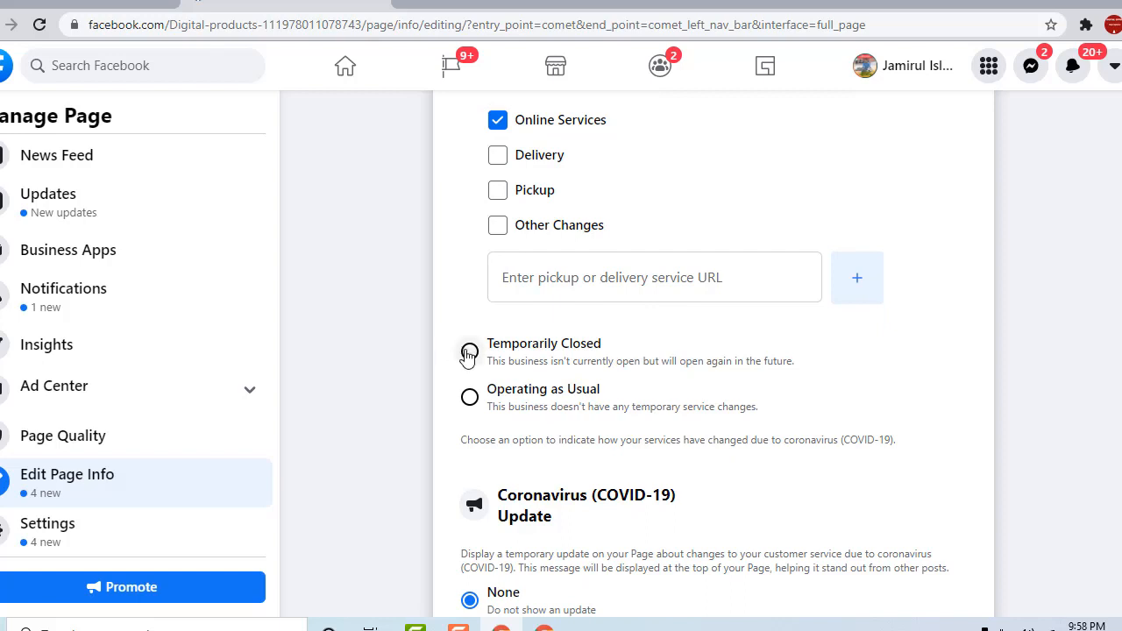
scroll(645, 351, down, 1)
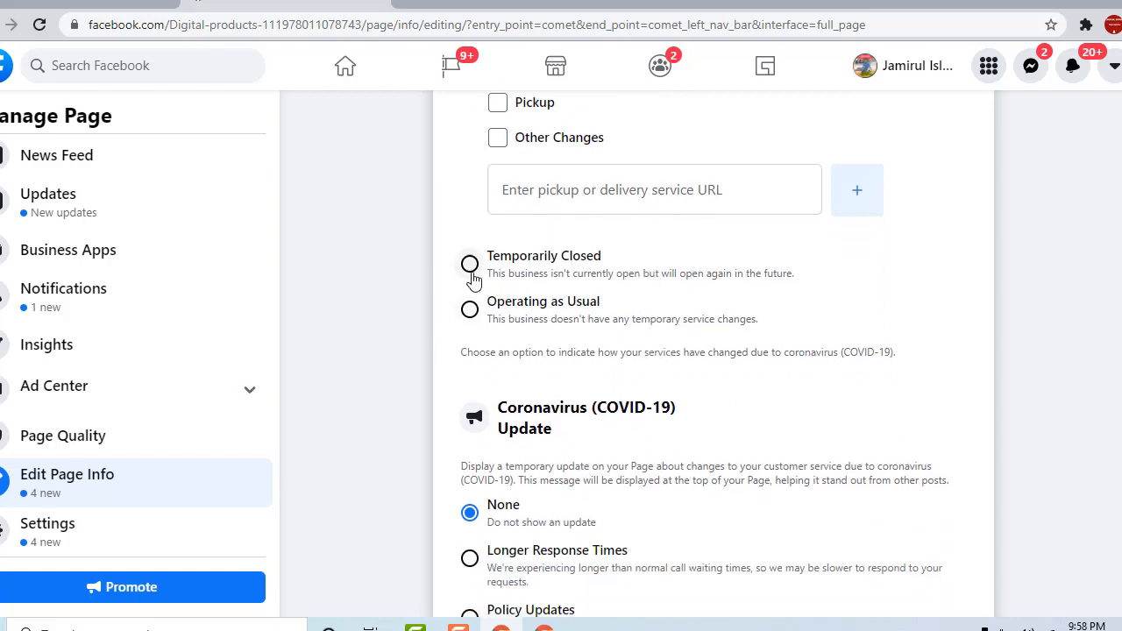
click(470, 264)
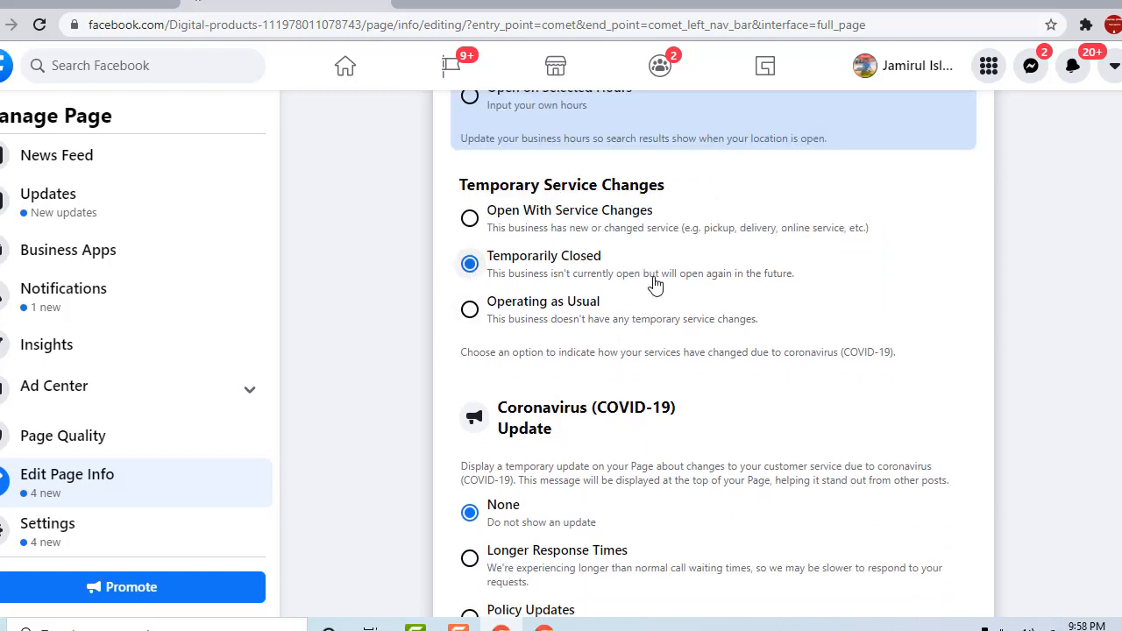
scroll(664, 293, down, 2)
scroll(589, 316, down, 1)
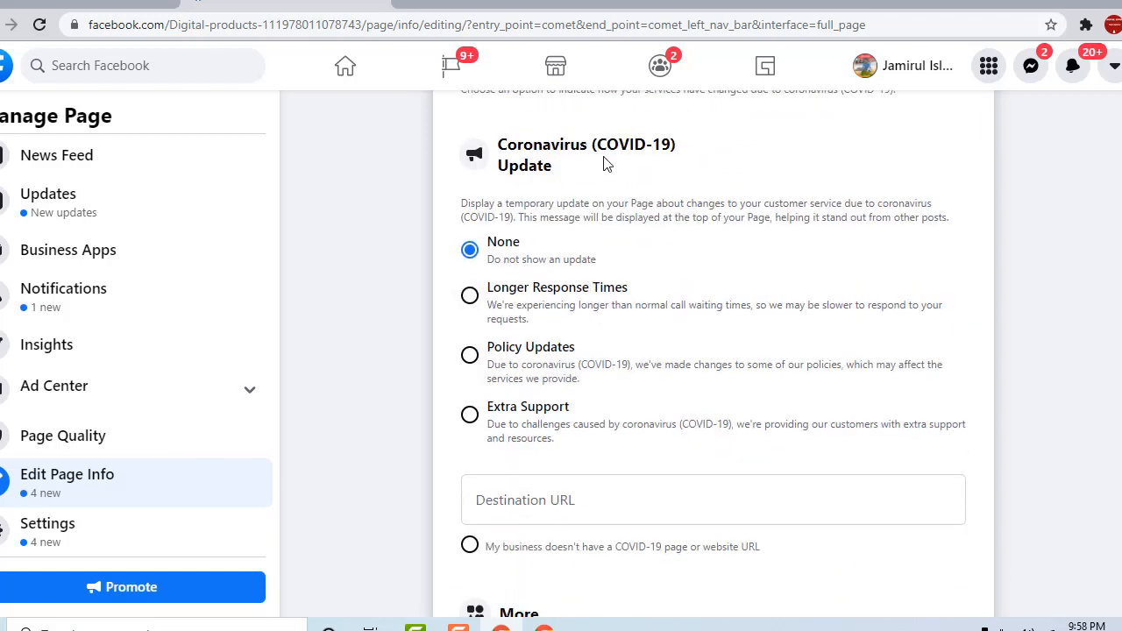
Choose Policy Updates for the Coronavirus (COVID-19) Update and click into the Privacy Policy field
scroll(514, 290, down, 1)
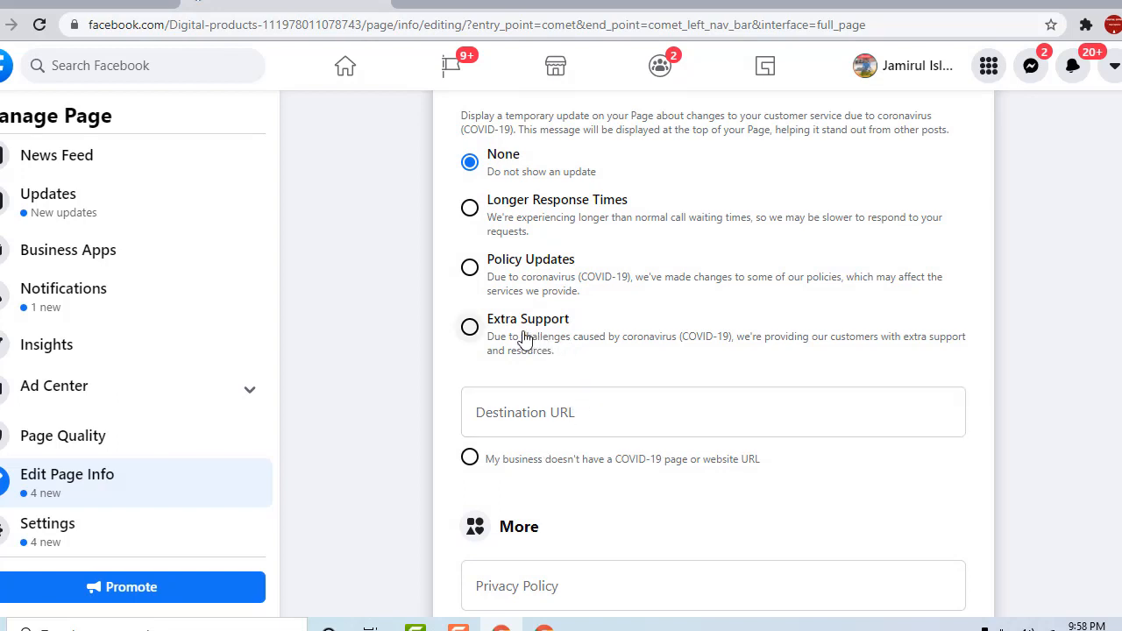
click(471, 269)
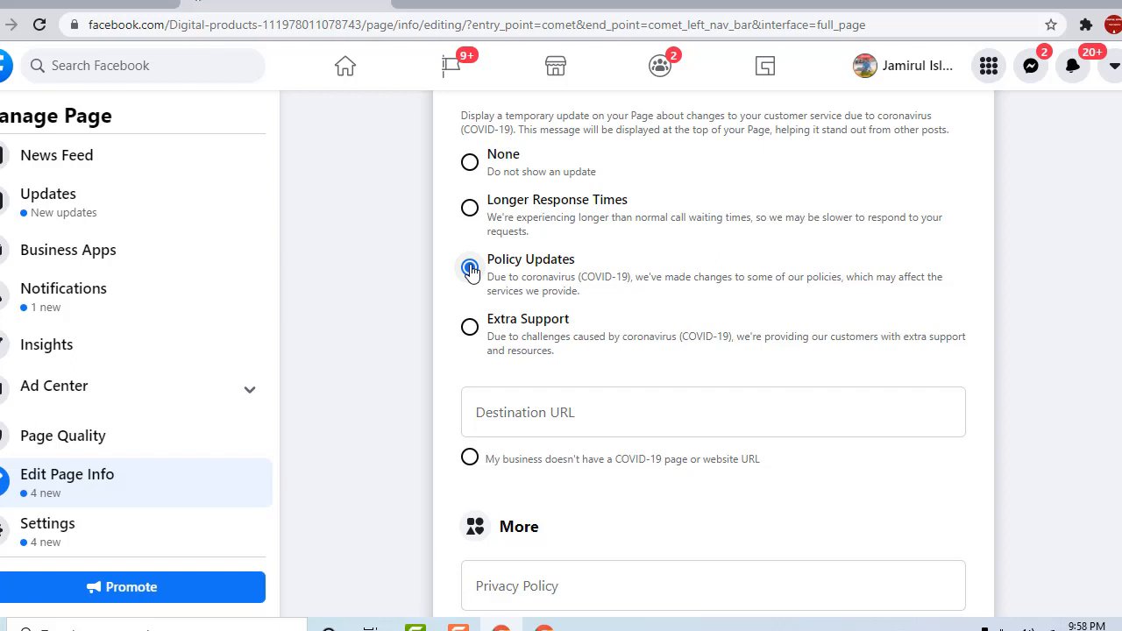
scroll(582, 318, down, 3)
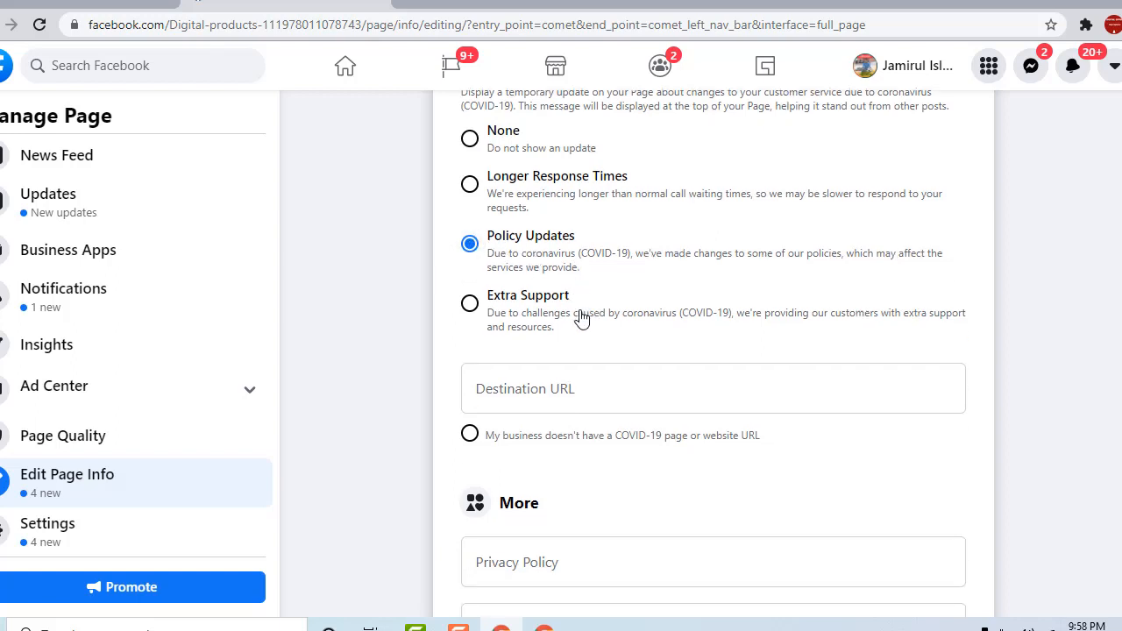
click(587, 312)
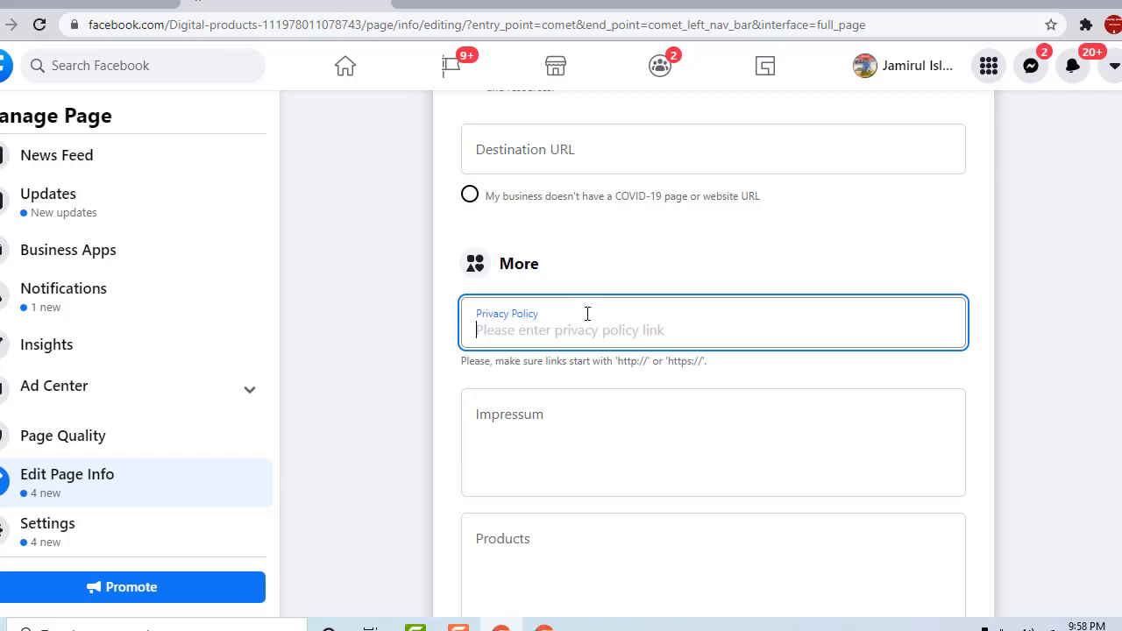
Scroll past Products and Additional Information down to the Price Range and Other Accounts sections
scroll(605, 382, down, 2)
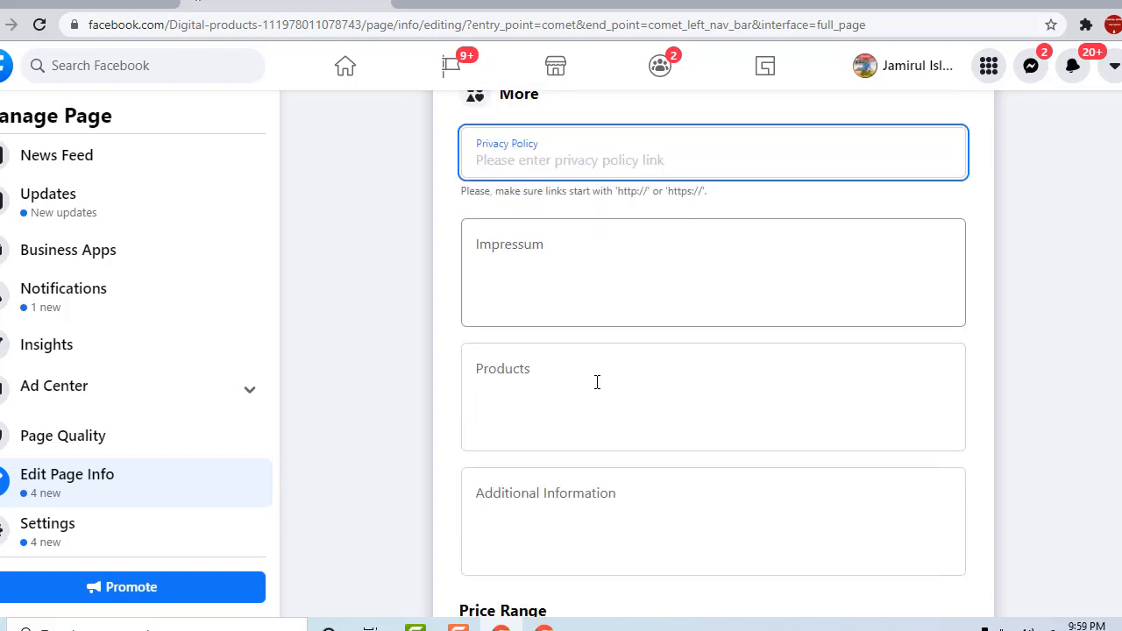
scroll(592, 387, down, 1)
scroll(605, 360, down, 4)
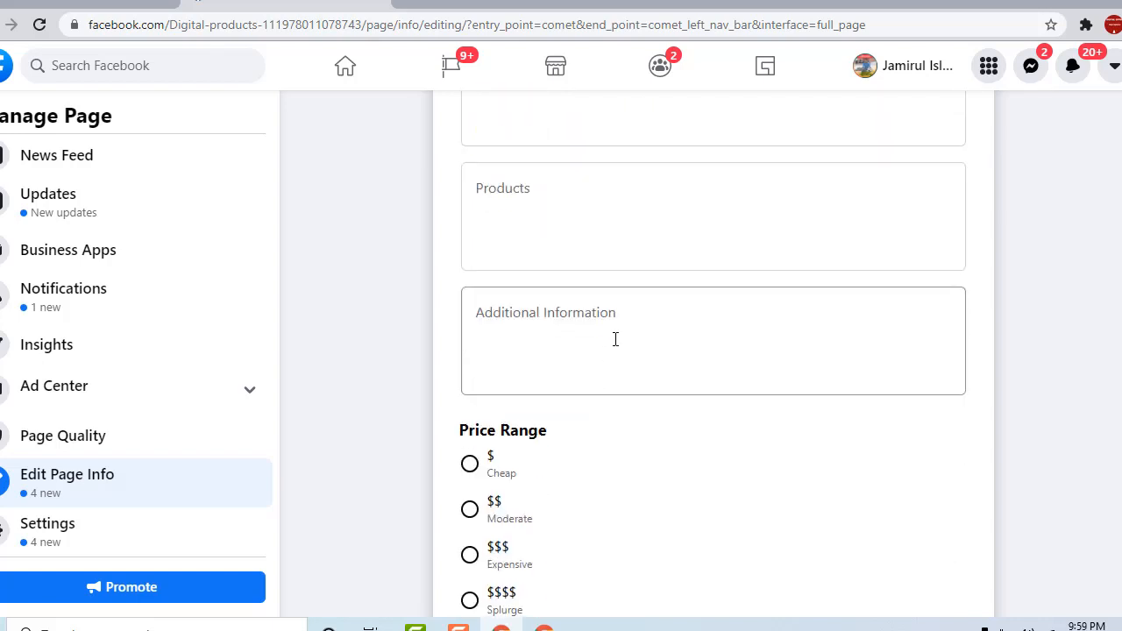
scroll(629, 347, up, 4)
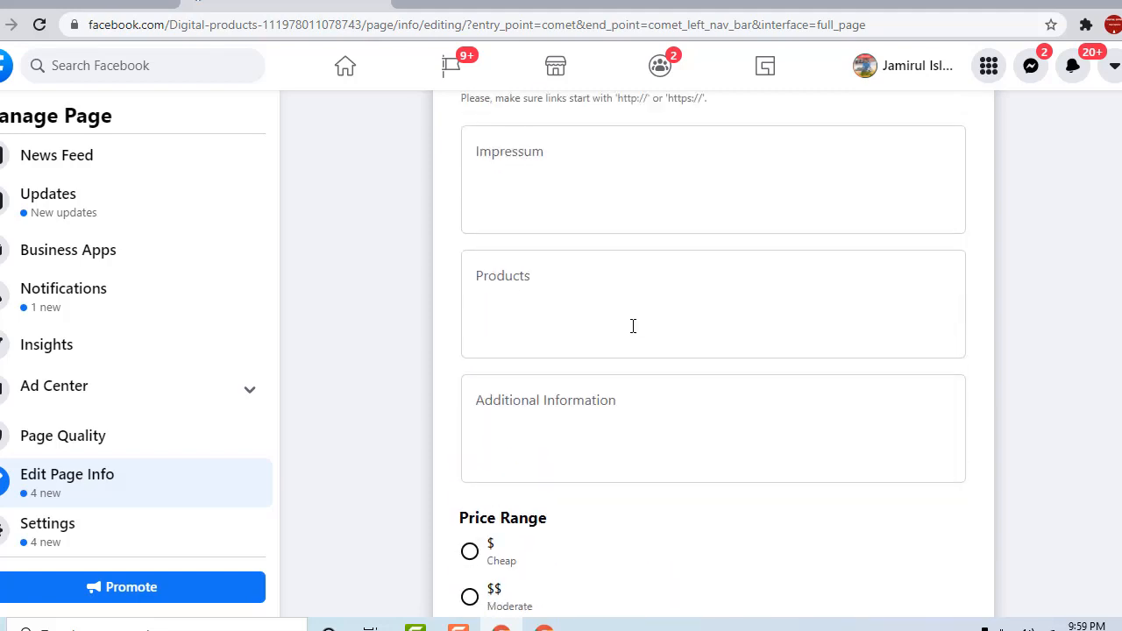
scroll(625, 337, down, 2)
scroll(666, 329, up, 2)
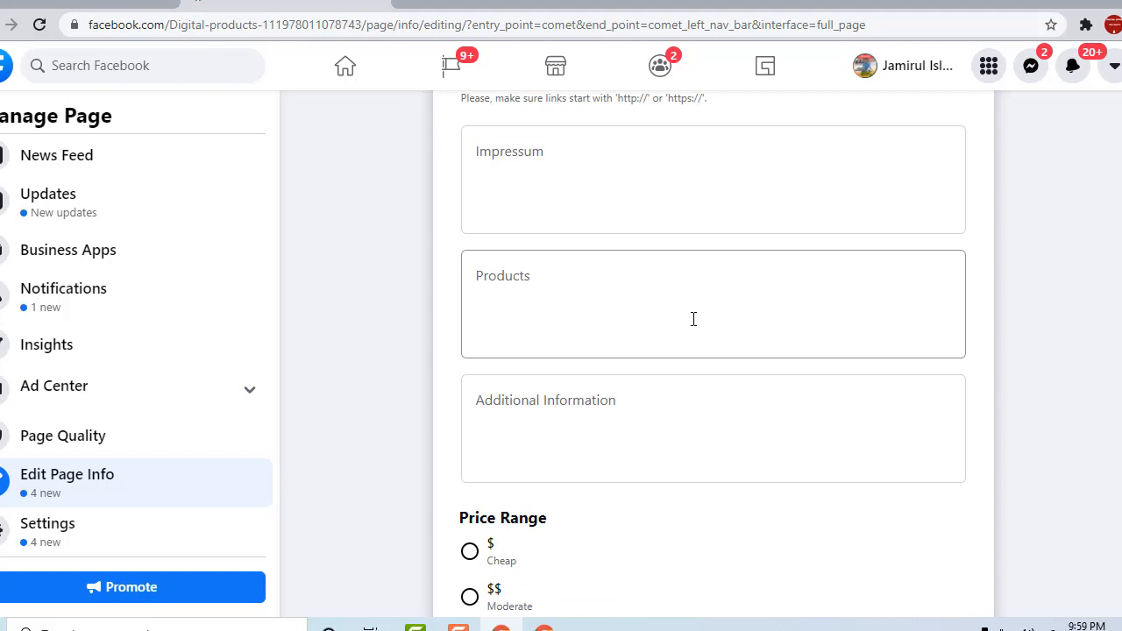
scroll(697, 321, down, 2)
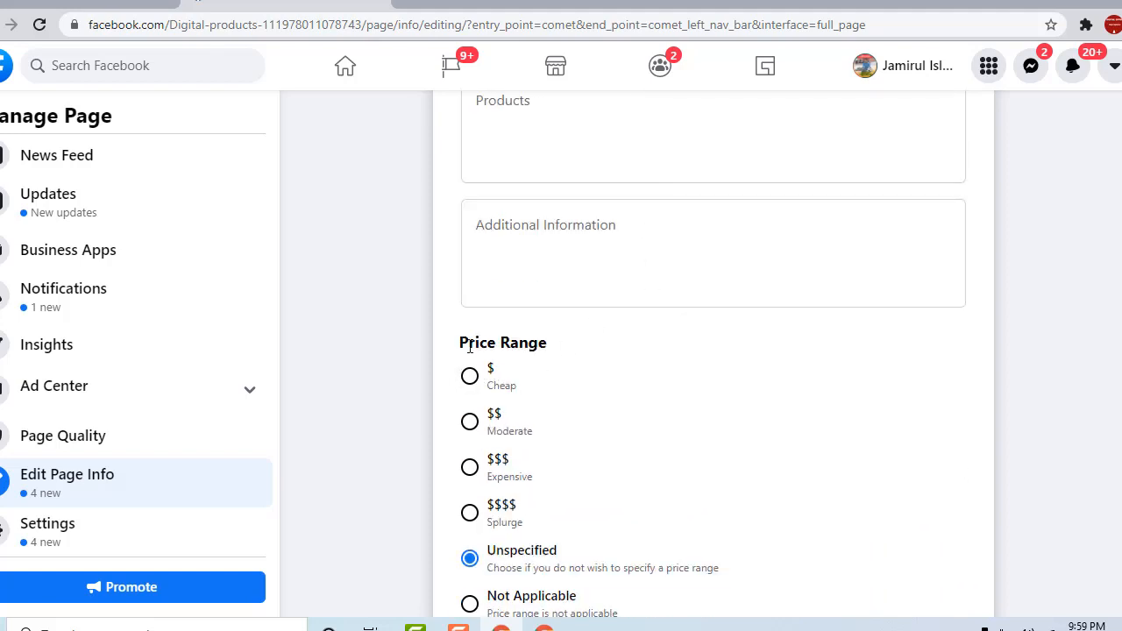
scroll(520, 342, down, 2)
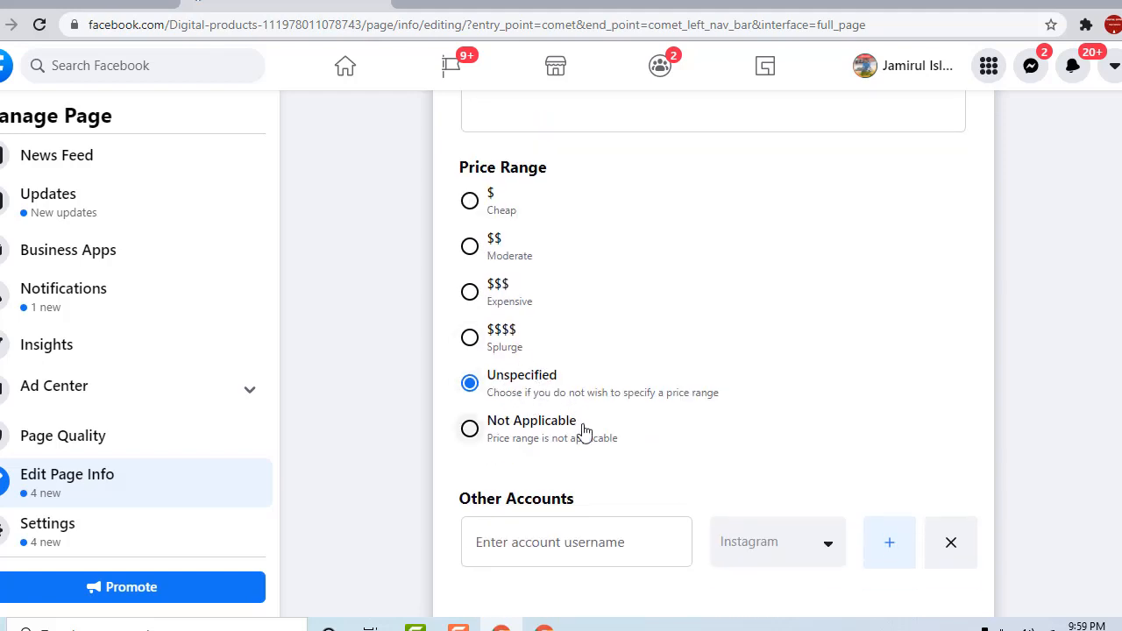
scroll(583, 417, down, 1)
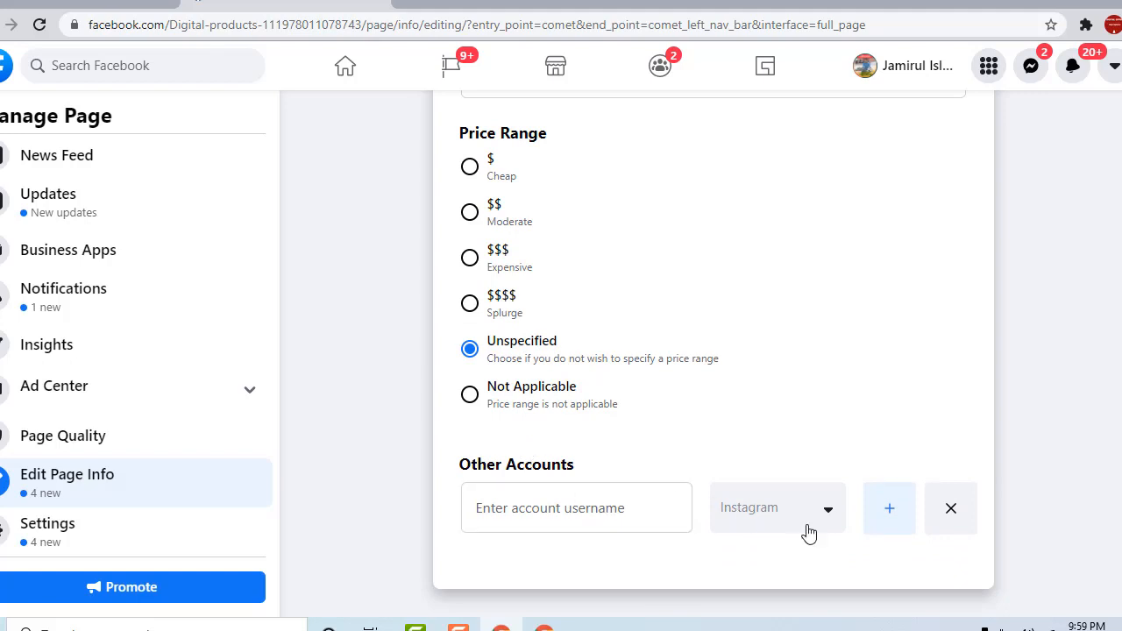
Change the Other Accounts platform from Instagram to Twitter, leaving the username blank
click(604, 517)
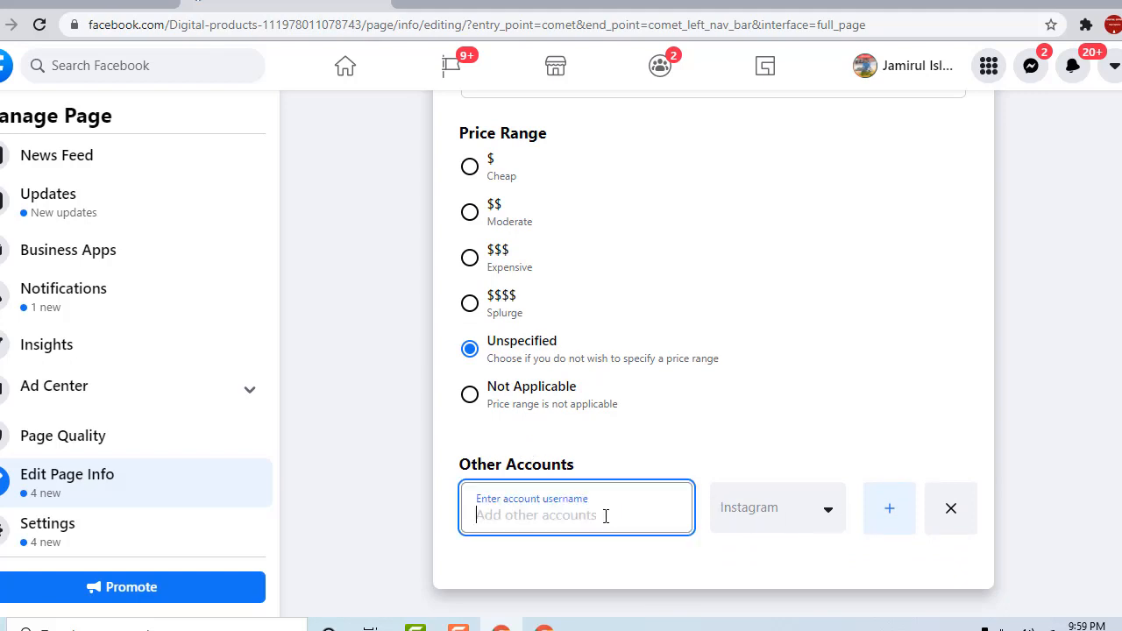
click(807, 520)
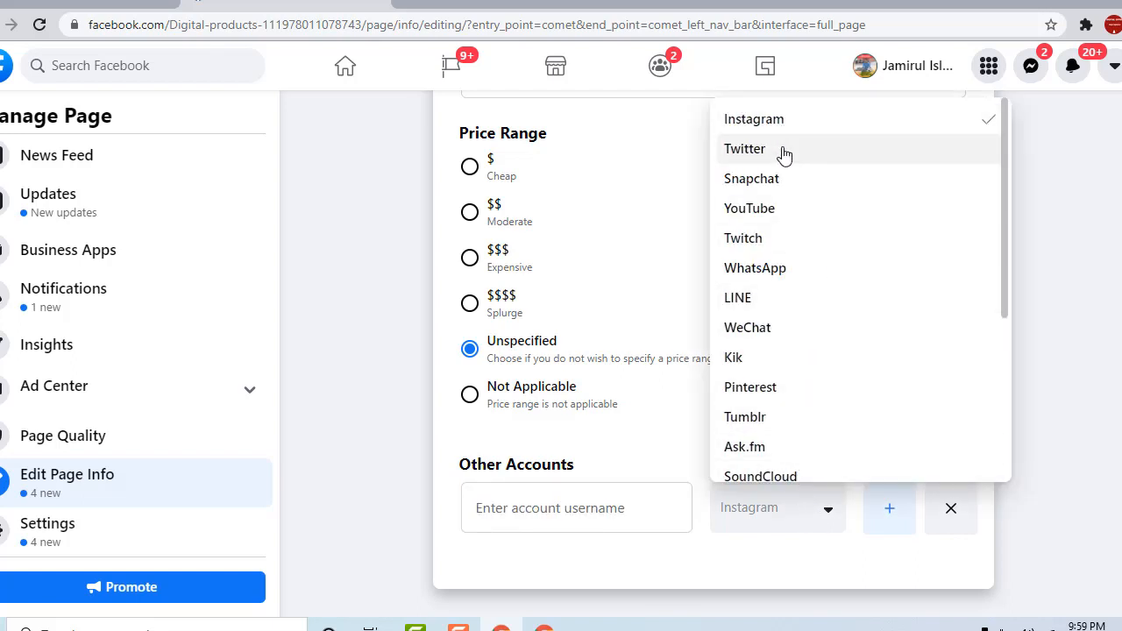
scroll(793, 228, down, 3)
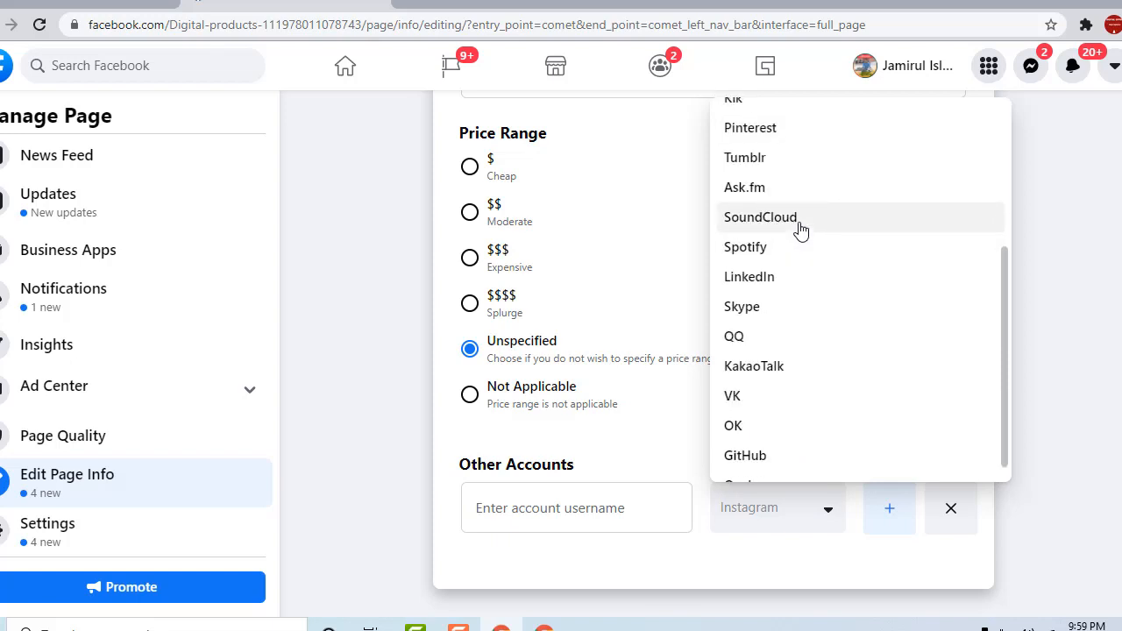
scroll(800, 230, up, 3)
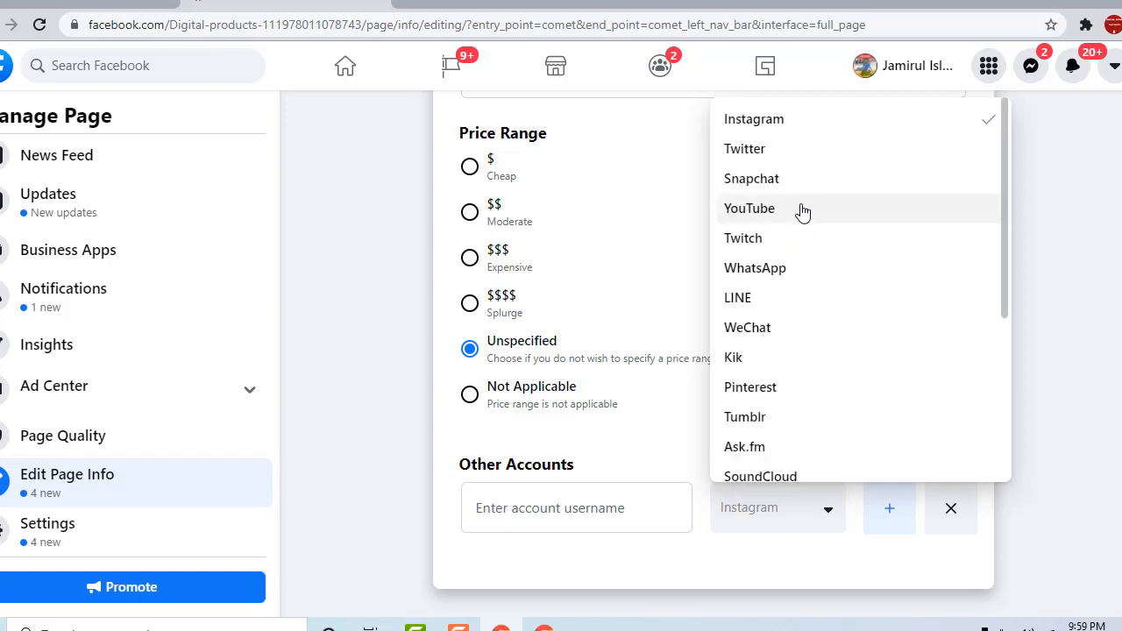
click(773, 148)
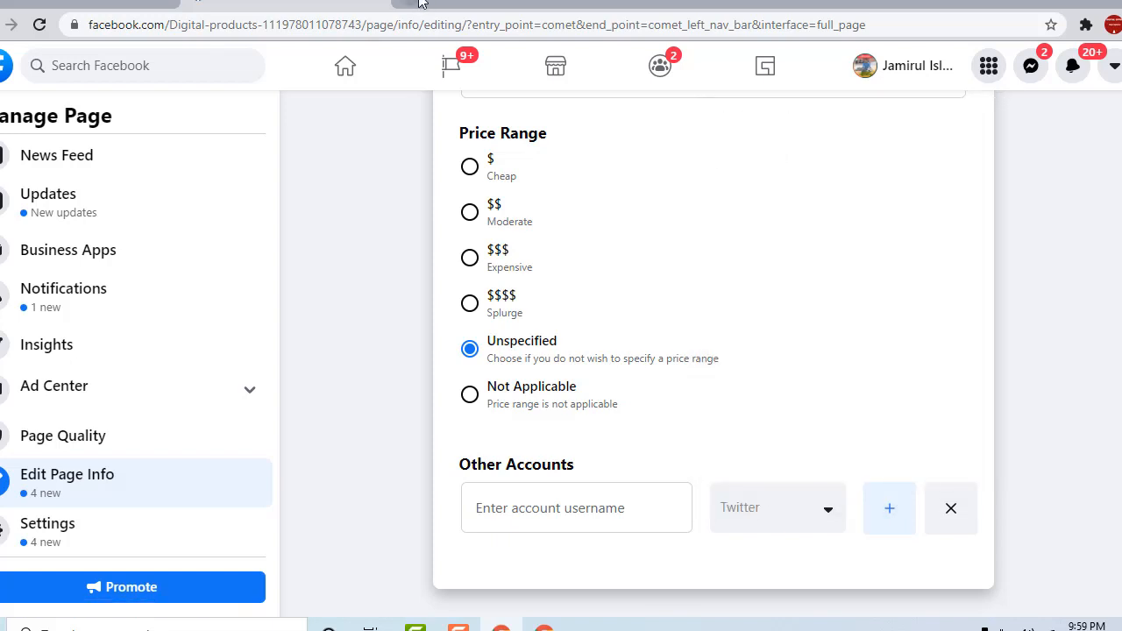
click(414, 3)
In a new Chrome tab, type 'twi' and go to twitter.com/home
click(426, 20)
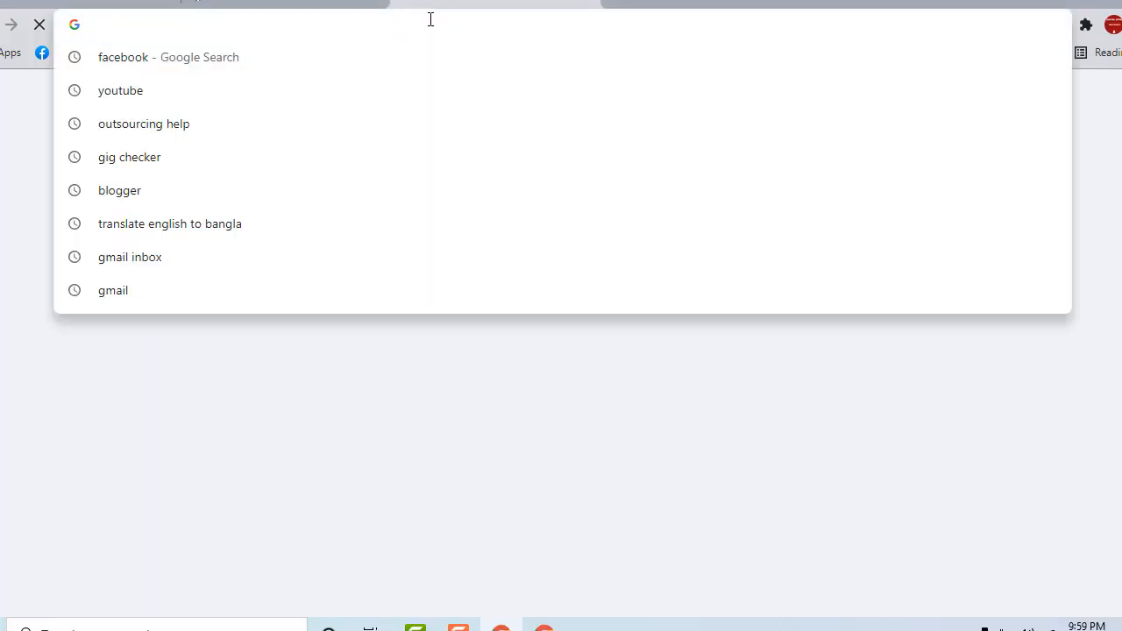
text(twitter.com/home)
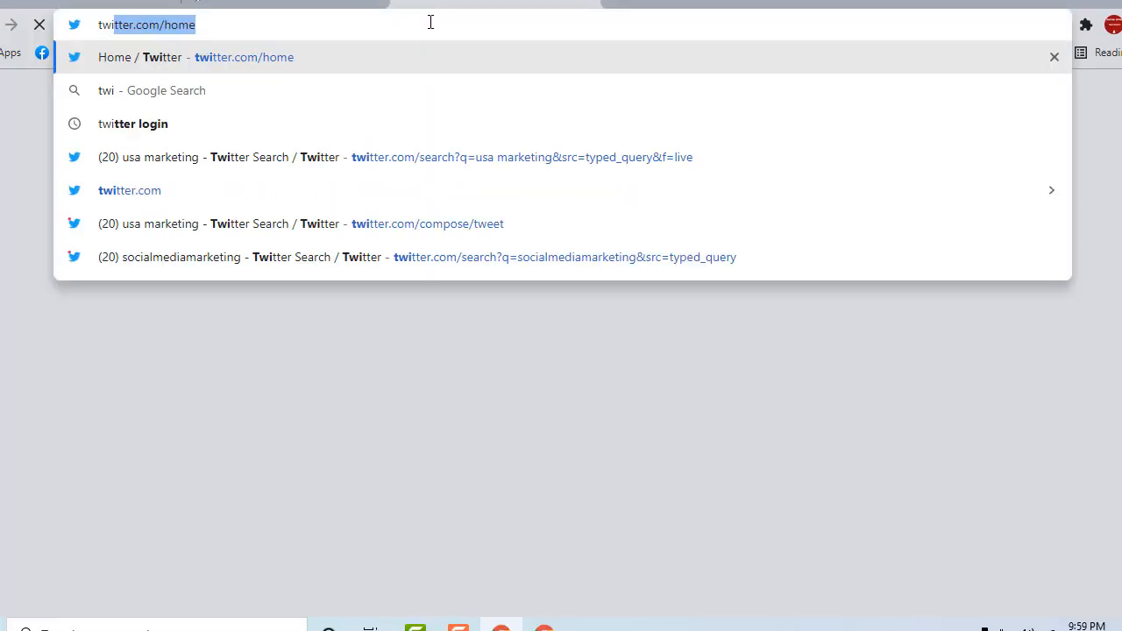
click(412, 70)
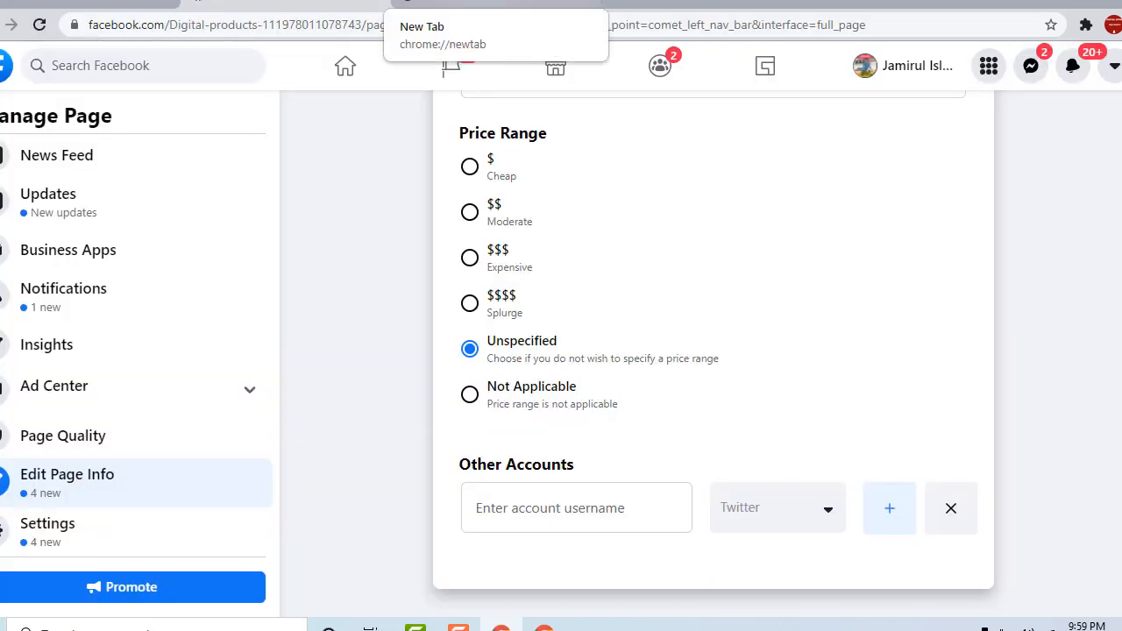
click(495, 4)
Return from the Twitter tab to the Facebook Edit Page Info tab
click(413, 23)
click(421, 23)
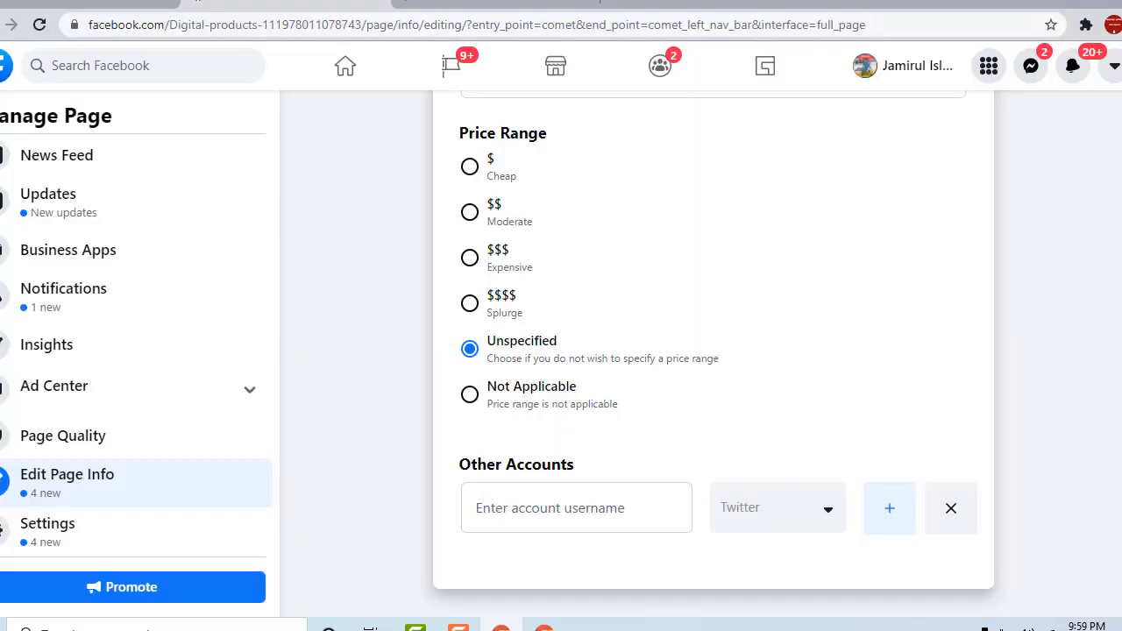
click(98, 3)
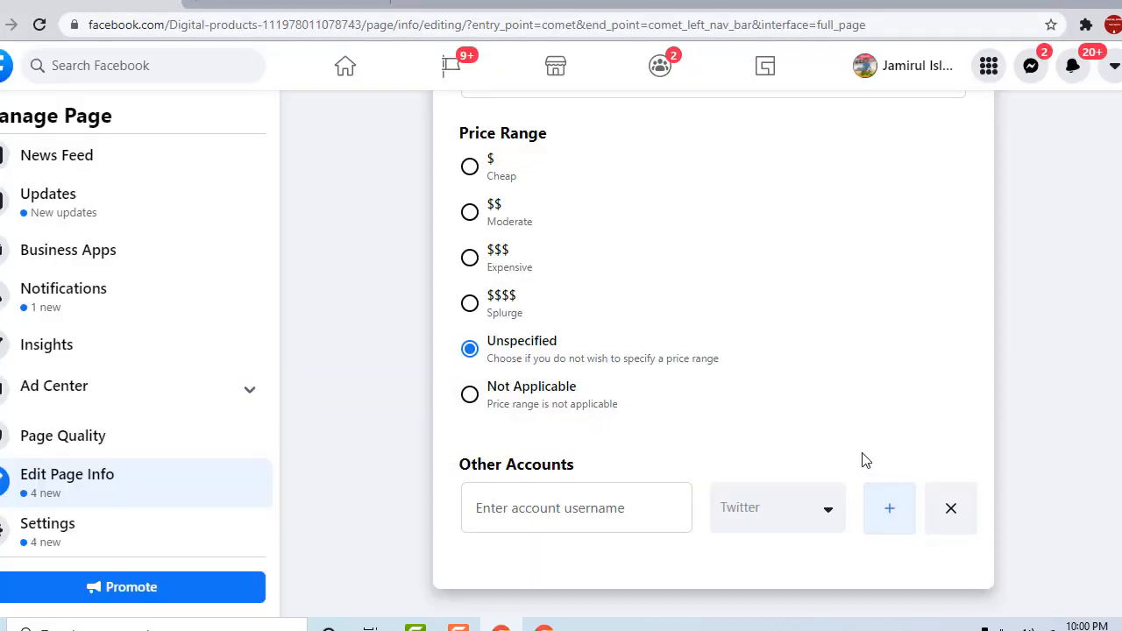
Remove the Twitter row and an extra added row, leaving one empty Instagram account row
click(893, 512)
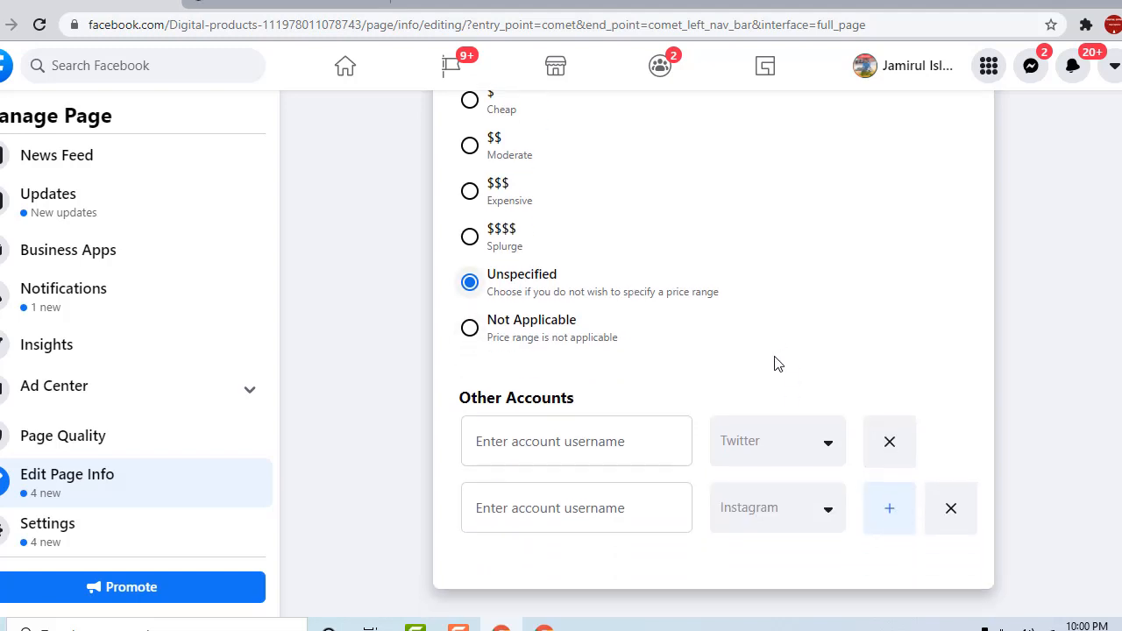
click(883, 449)
click(887, 521)
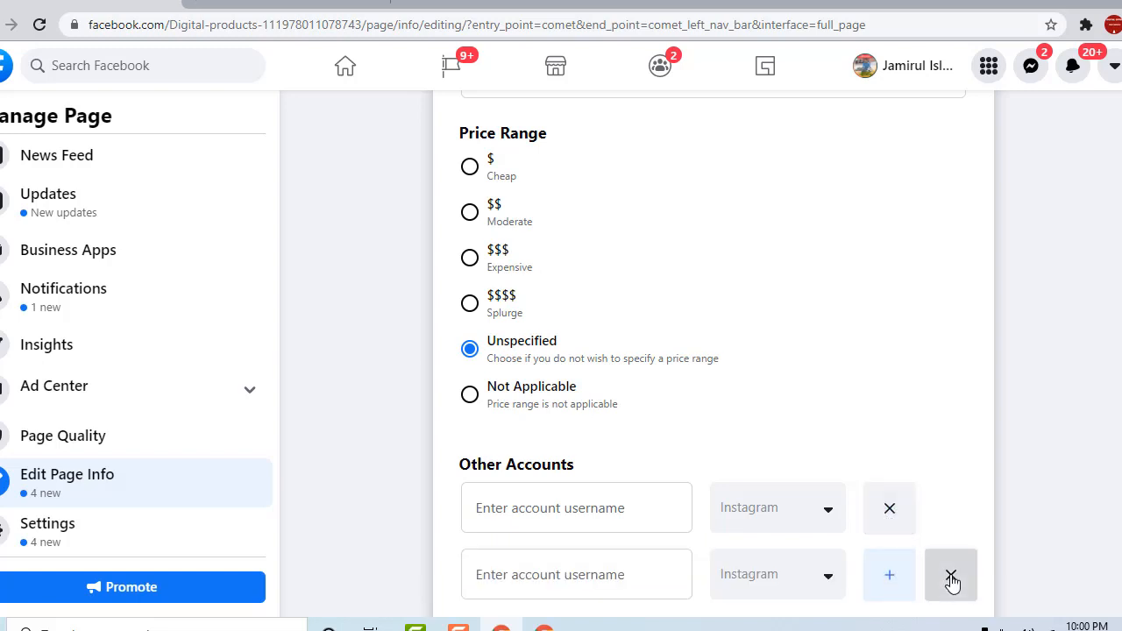
click(947, 576)
click(822, 521)
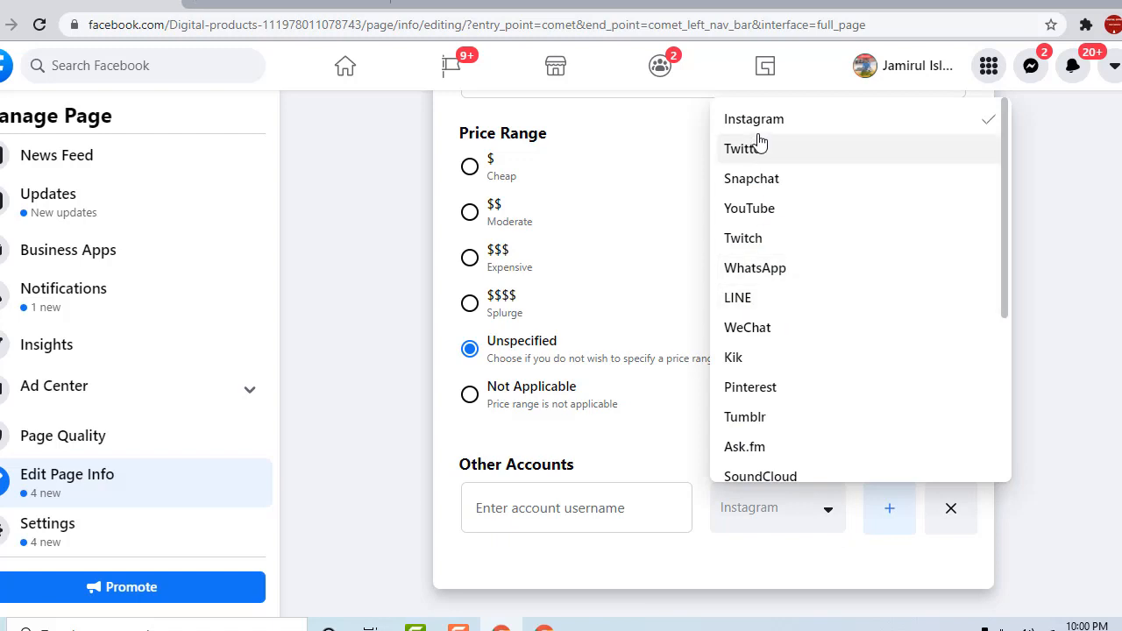
scroll(759, 175, down, 1)
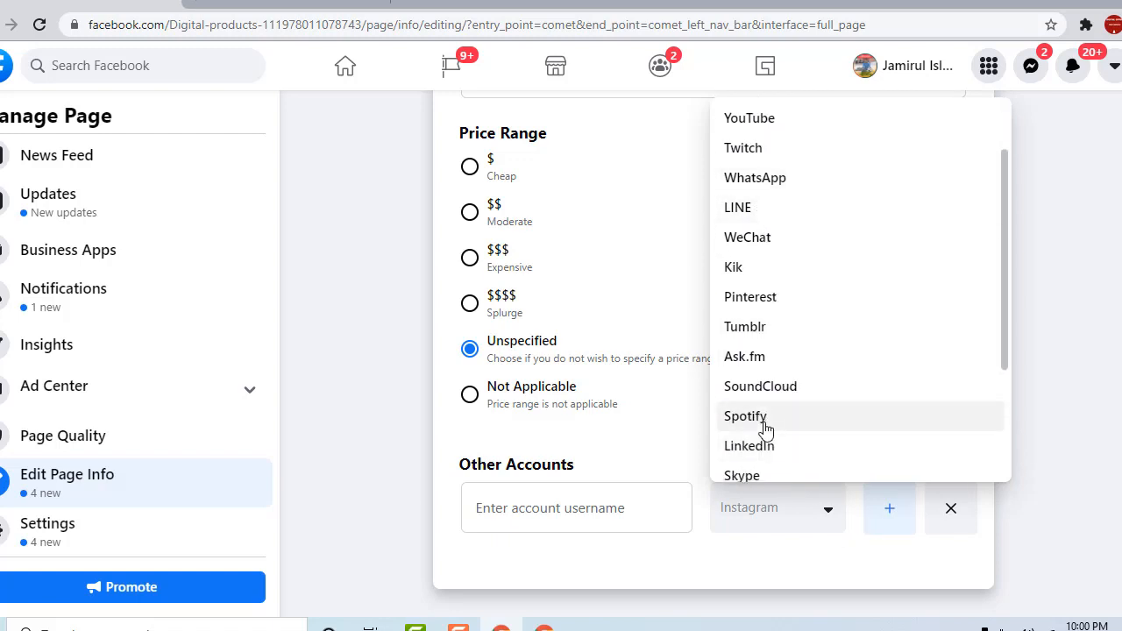
scroll(765, 429, down, 2)
click(522, 516)
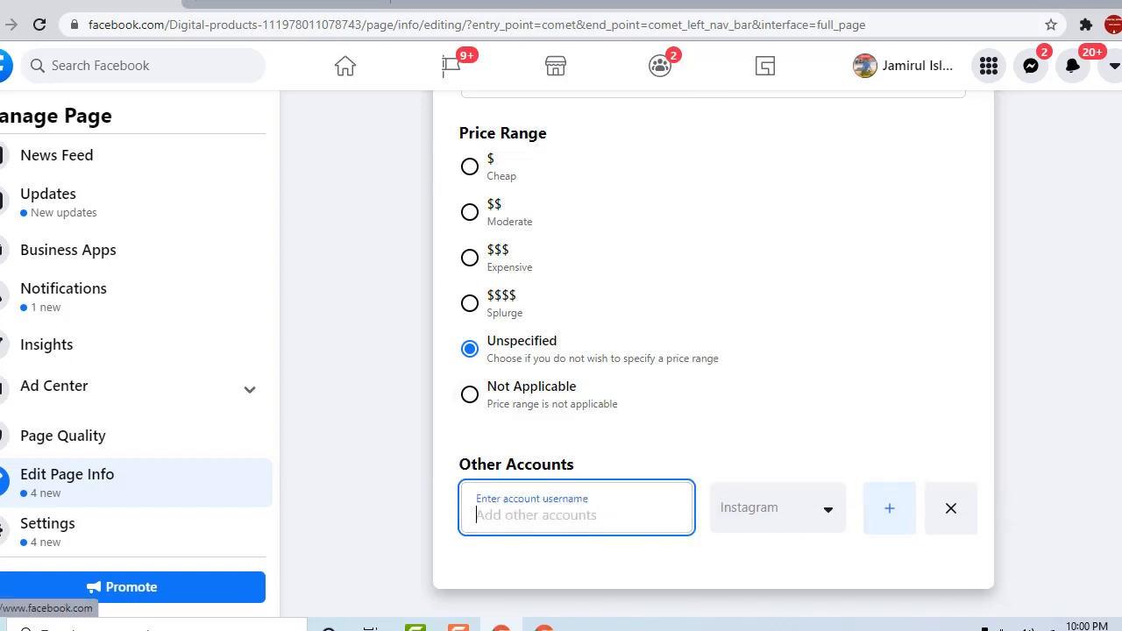
click(246, 2)
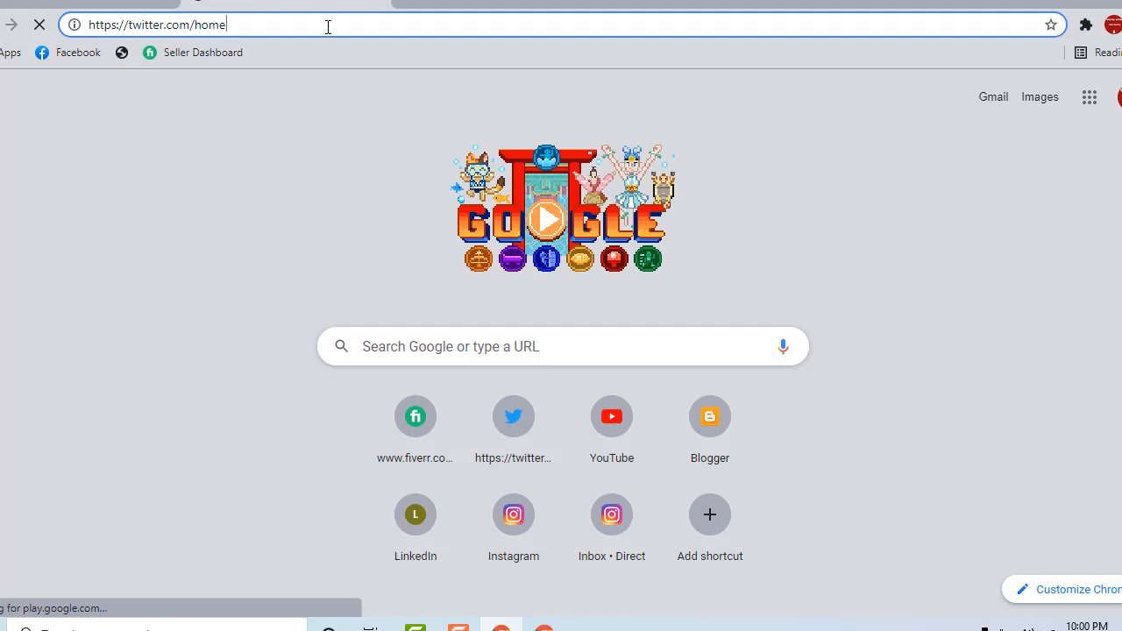
click(390, 2)
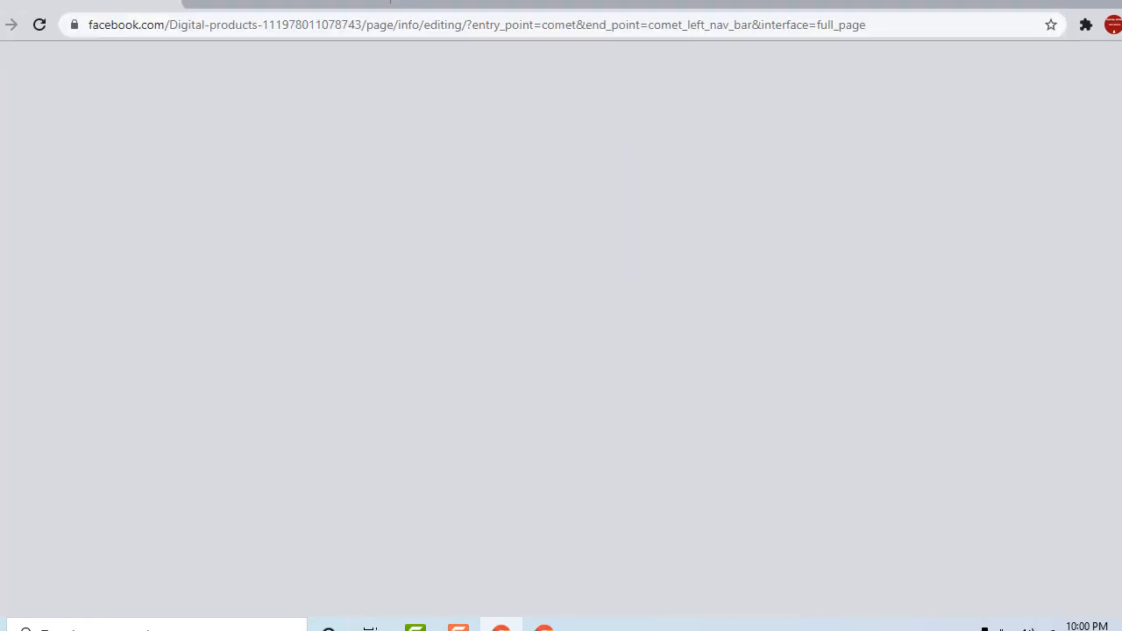
click(262, 3)
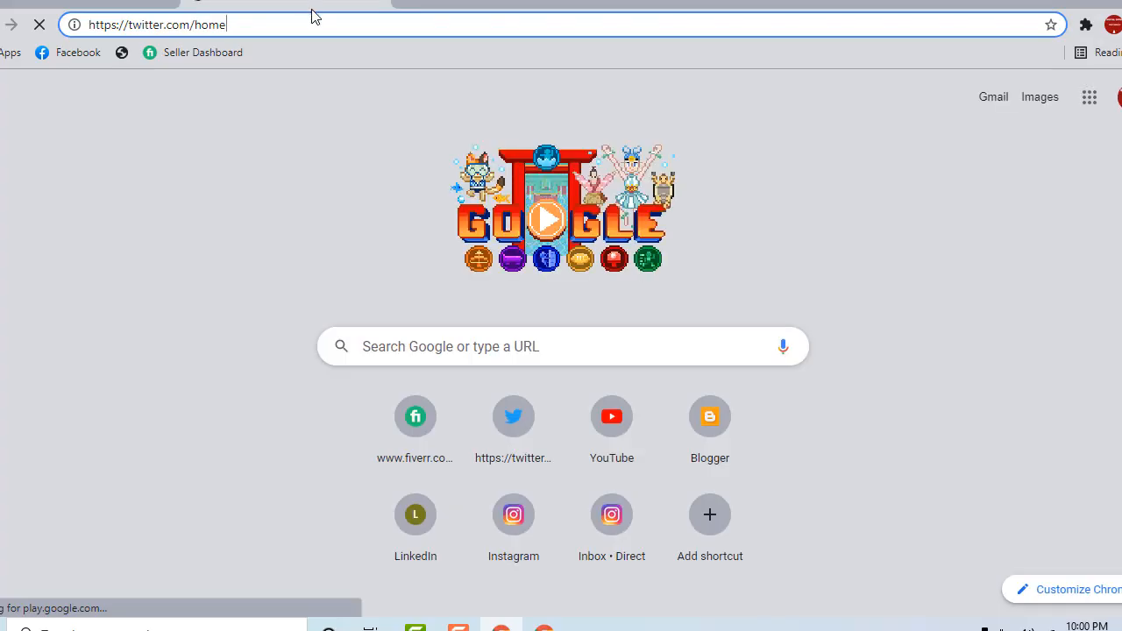
click(88, 4)
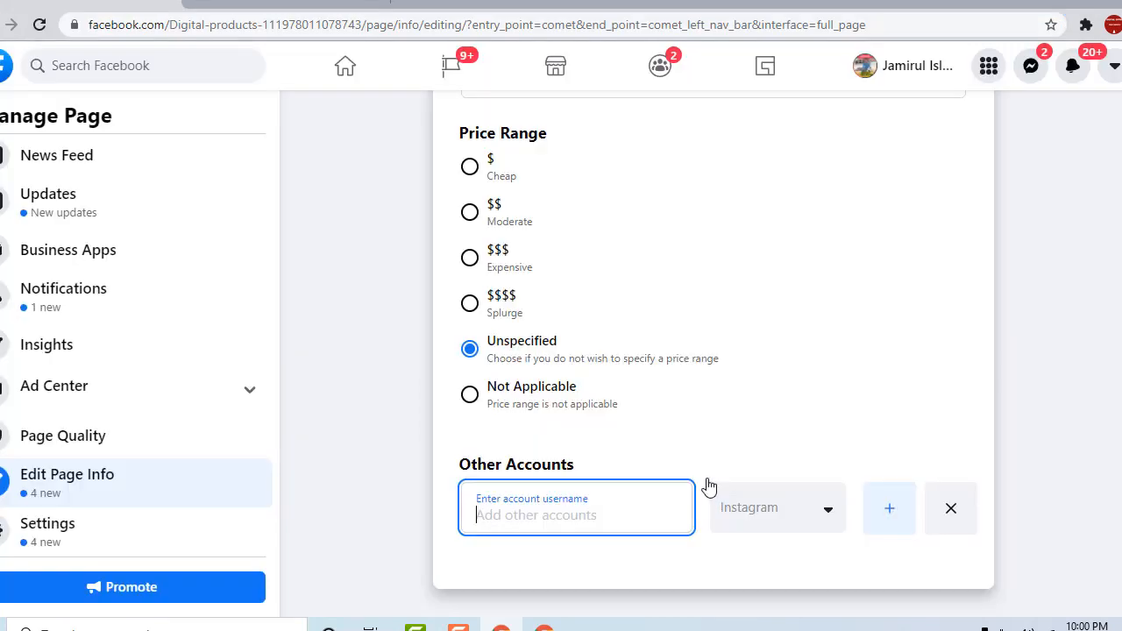
Delete the empty Other Accounts row, keep Price Range at Unspecified, and return to the form's top
click(954, 524)
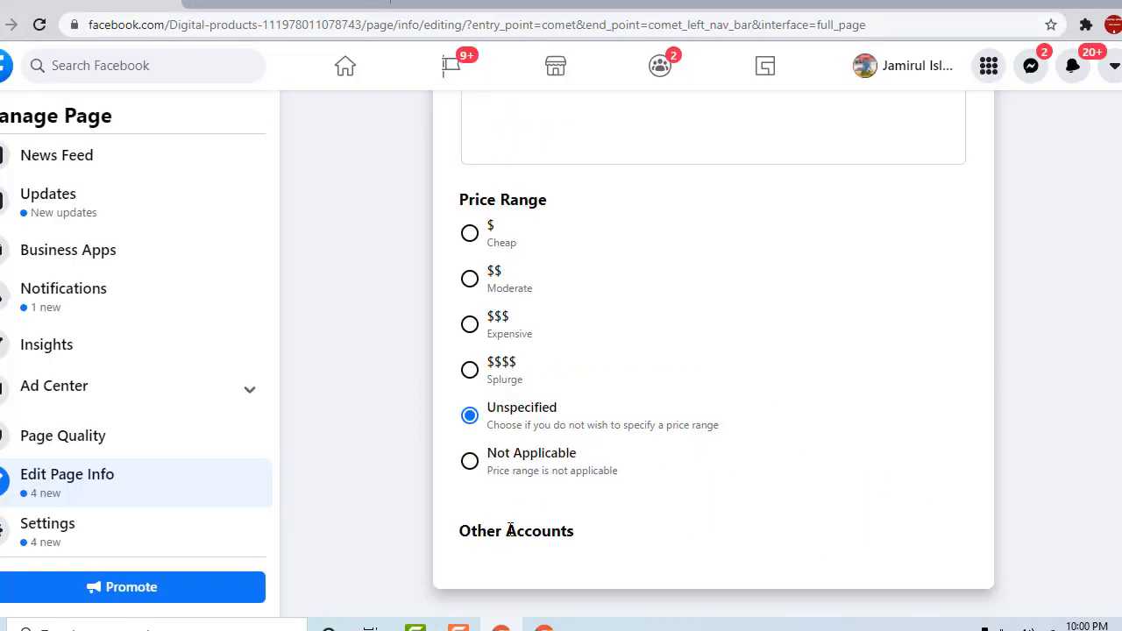
click(470, 461)
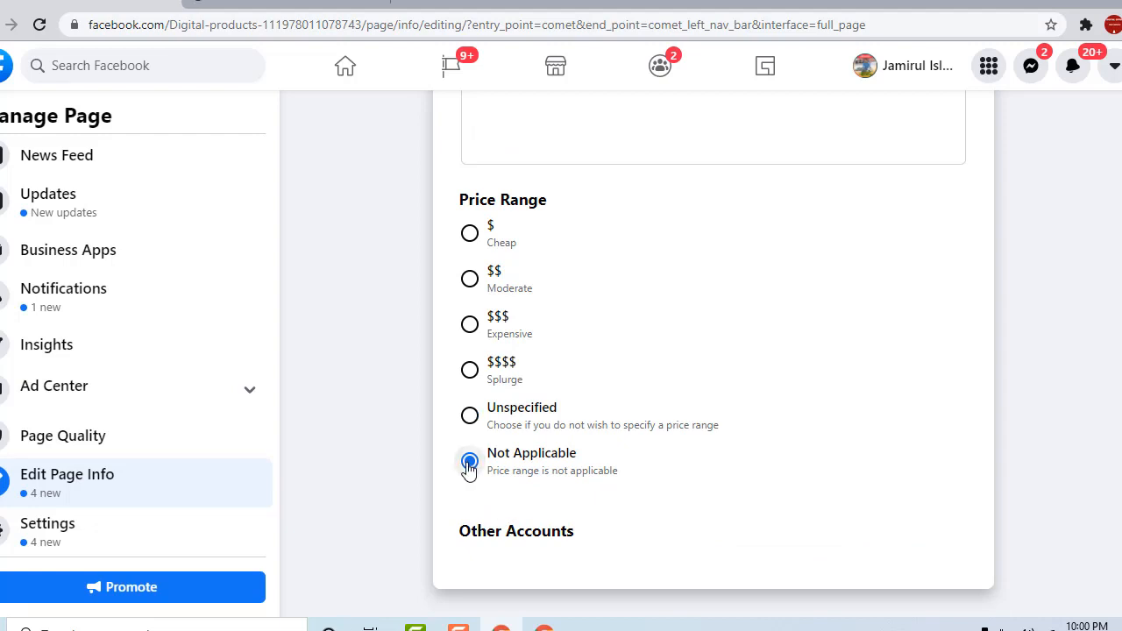
click(471, 416)
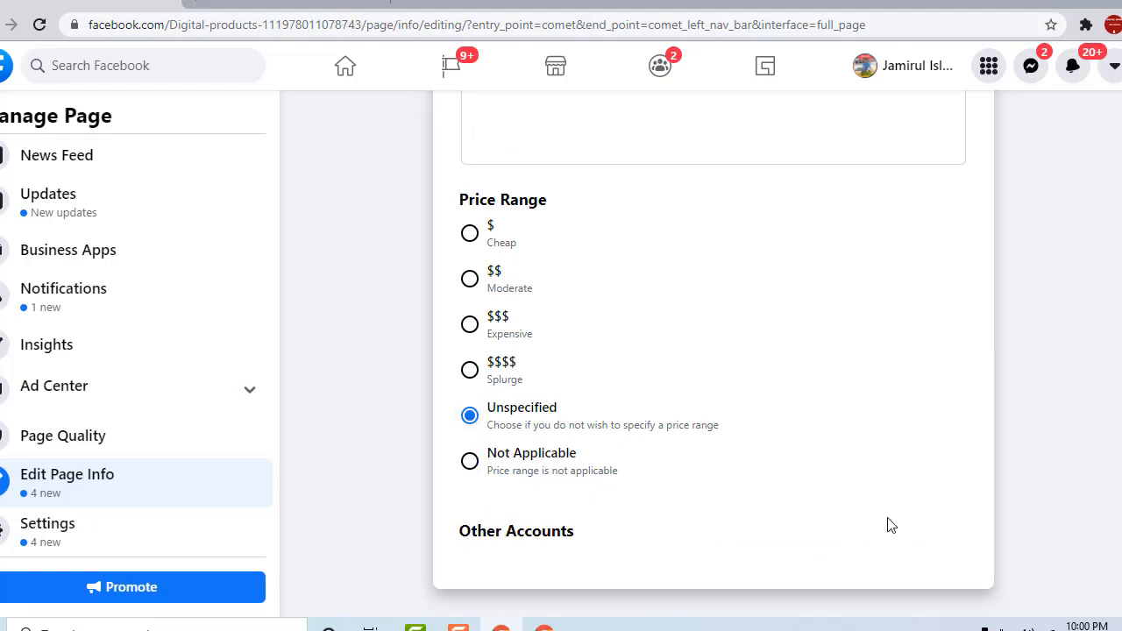
scroll(947, 529, up, 15)
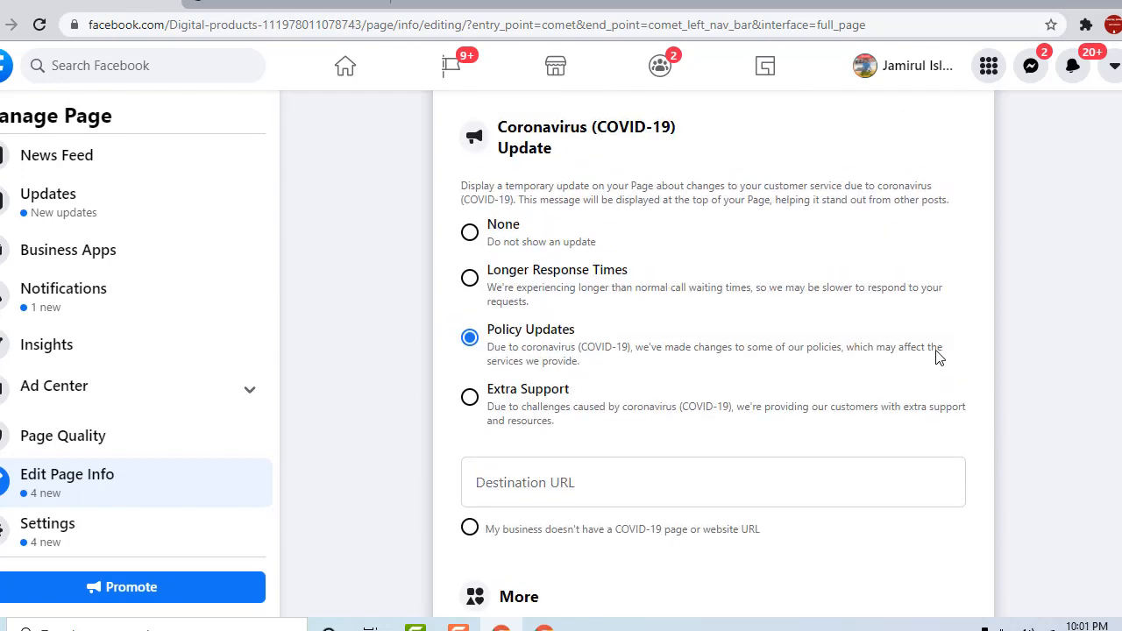
scroll(954, 348, up, 20)
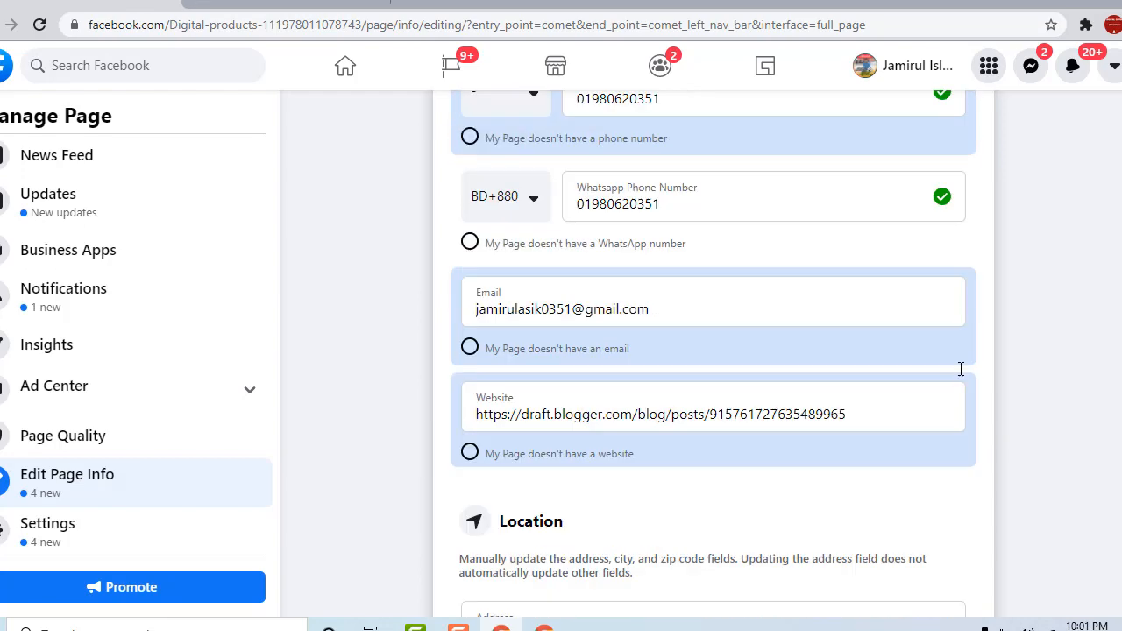
scroll(1007, 172, up, 5)
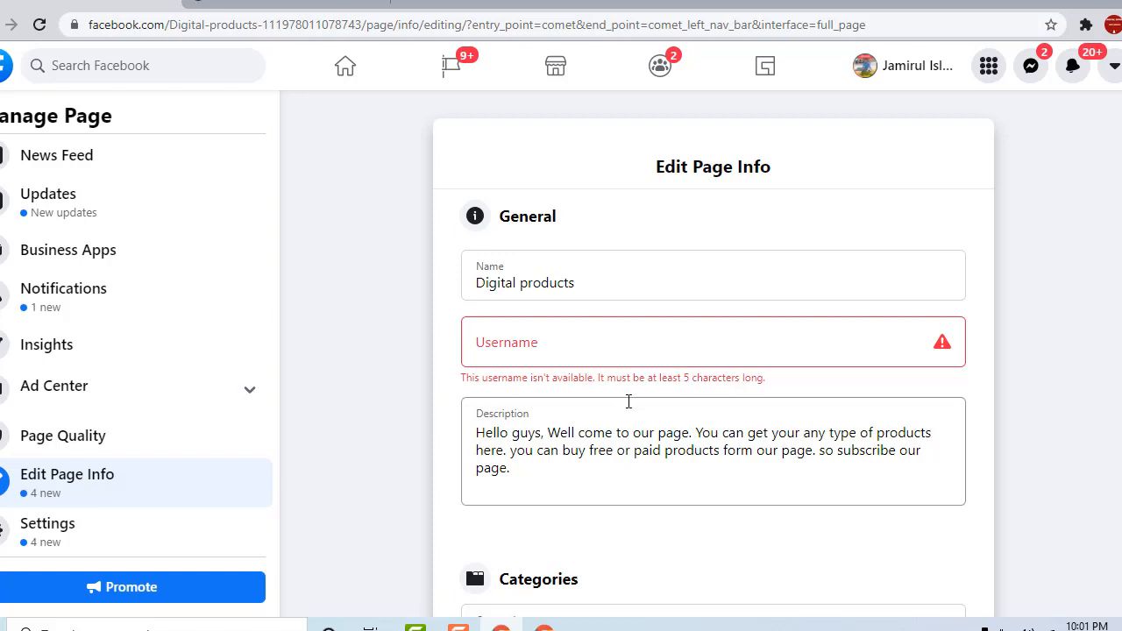
Enter a name-based Page username ending in 'digital marketer' in the Username field
click(624, 357)
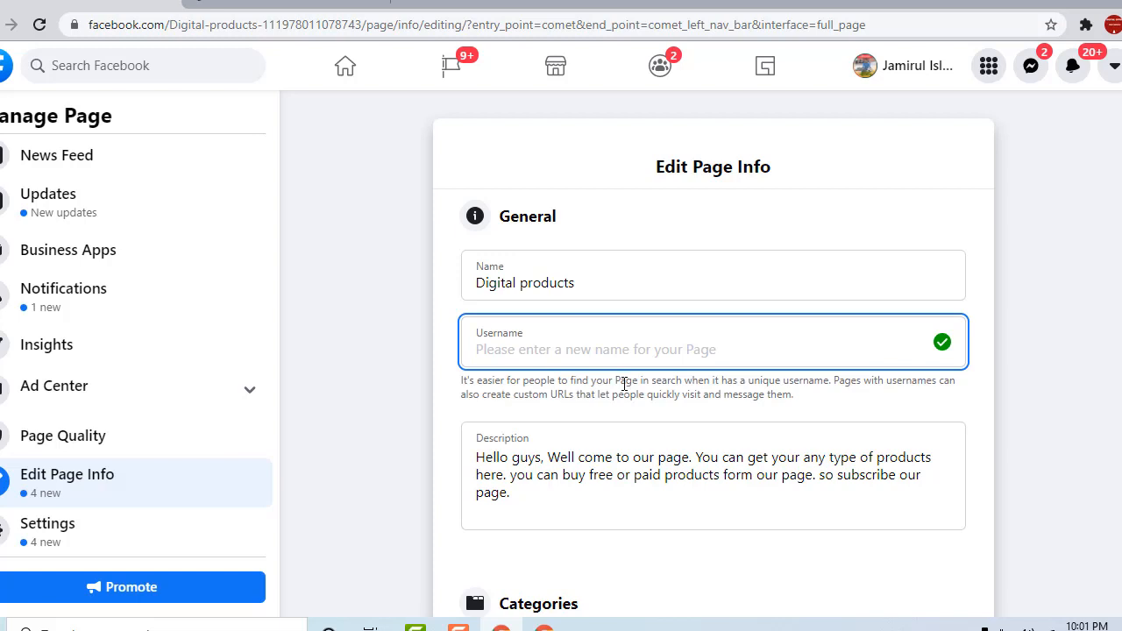
click(585, 335)
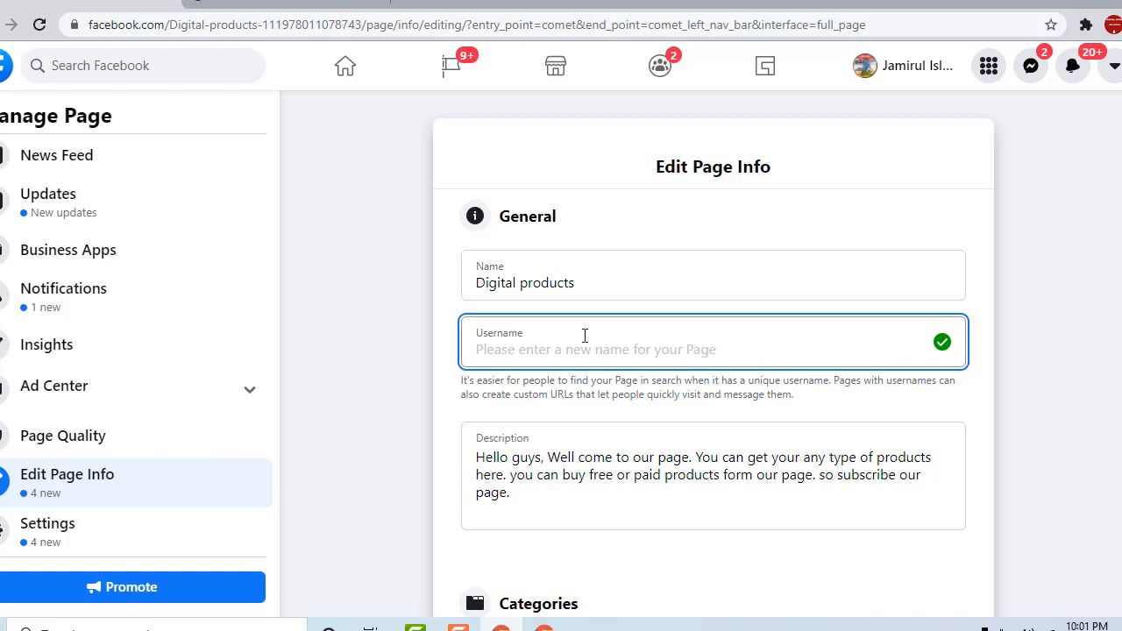
text(Asik)
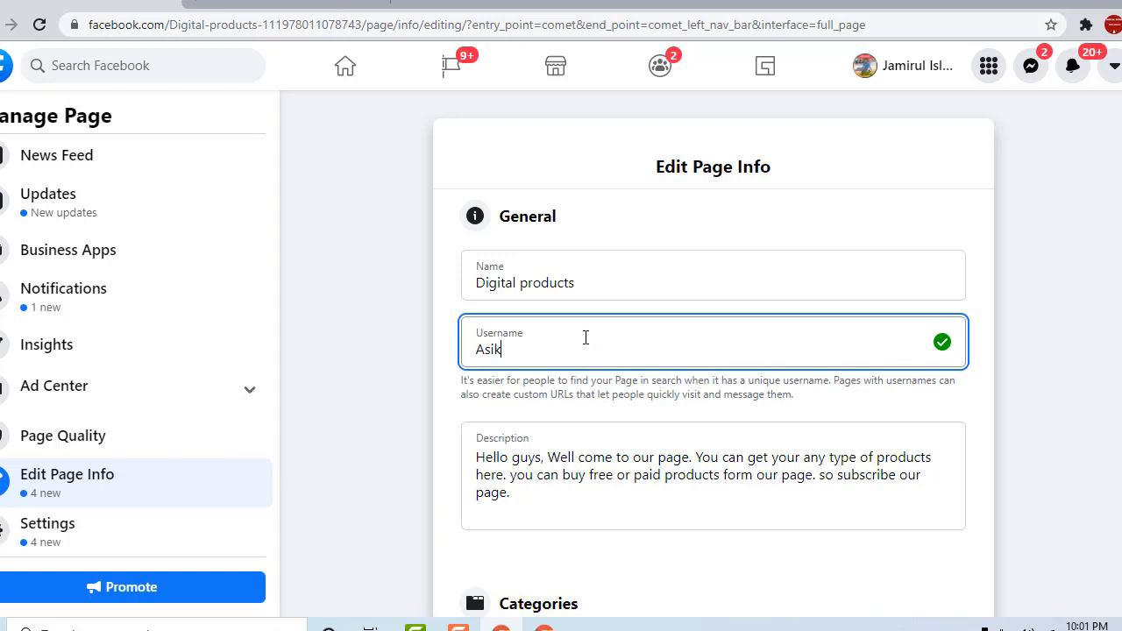
text( digital marketer)
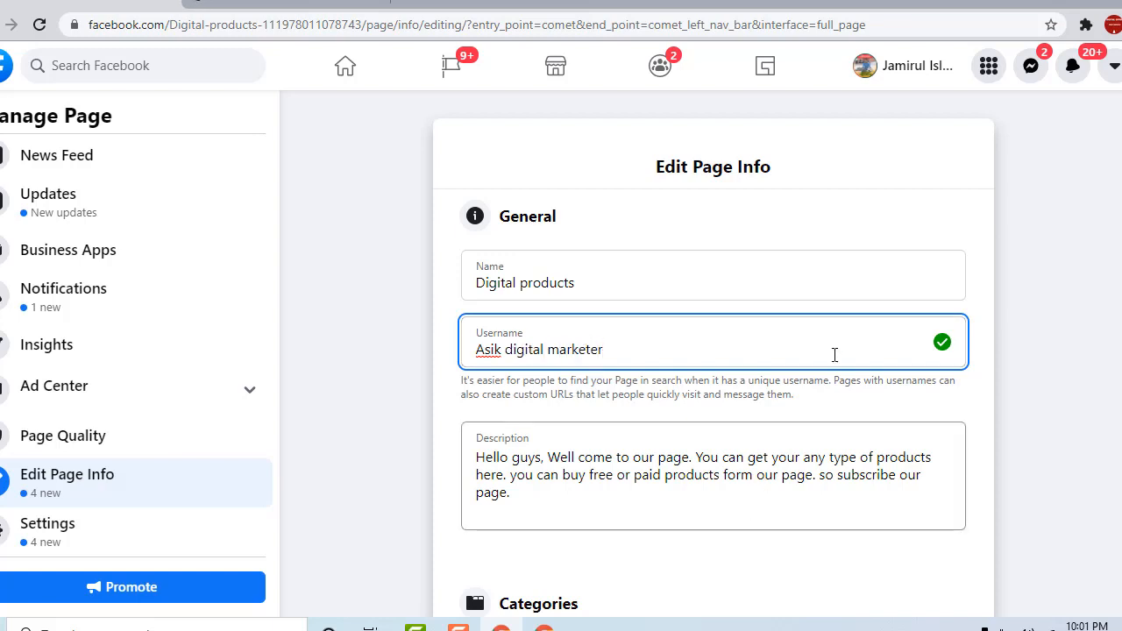
scroll(1096, 364, down, 7)
scroll(1080, 374, down, 10)
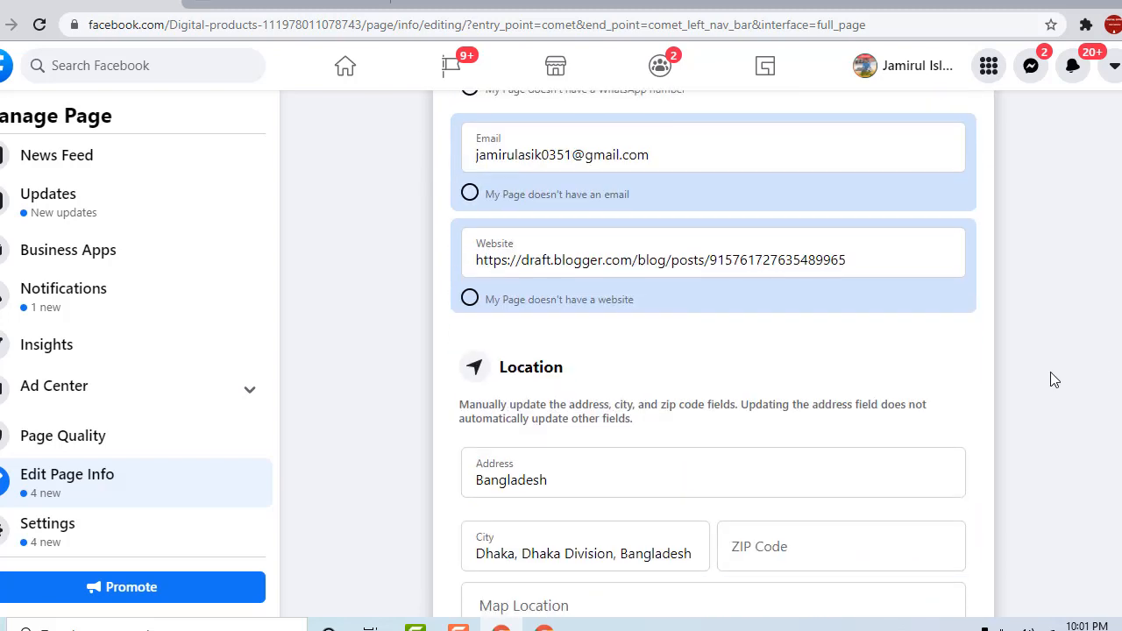
scroll(955, 379, down, 8)
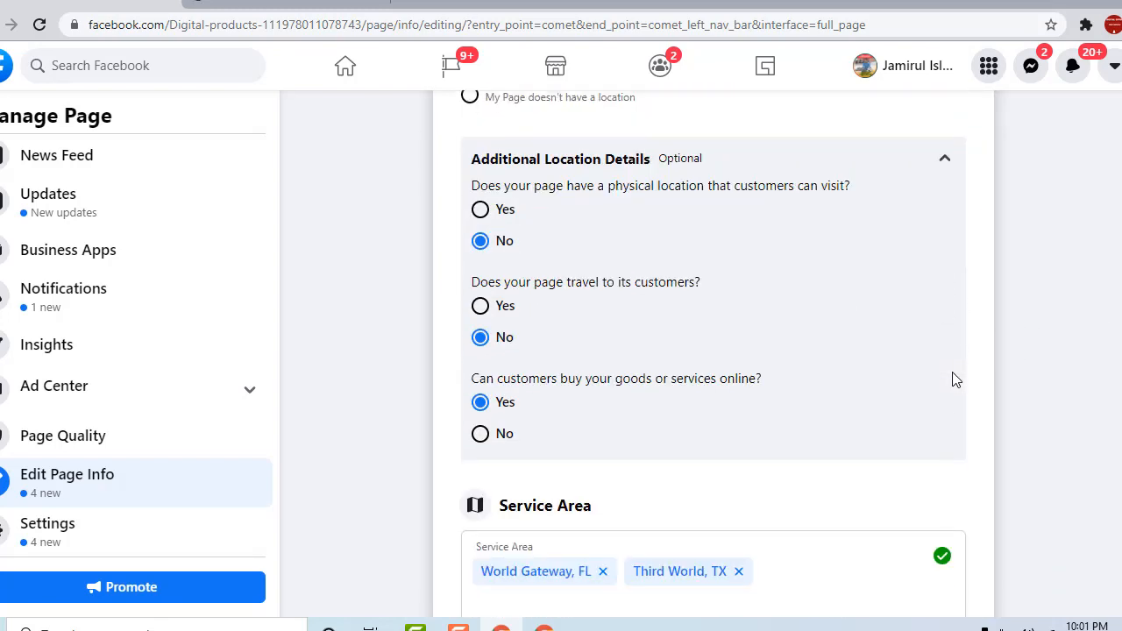
scroll(876, 352, down, 9)
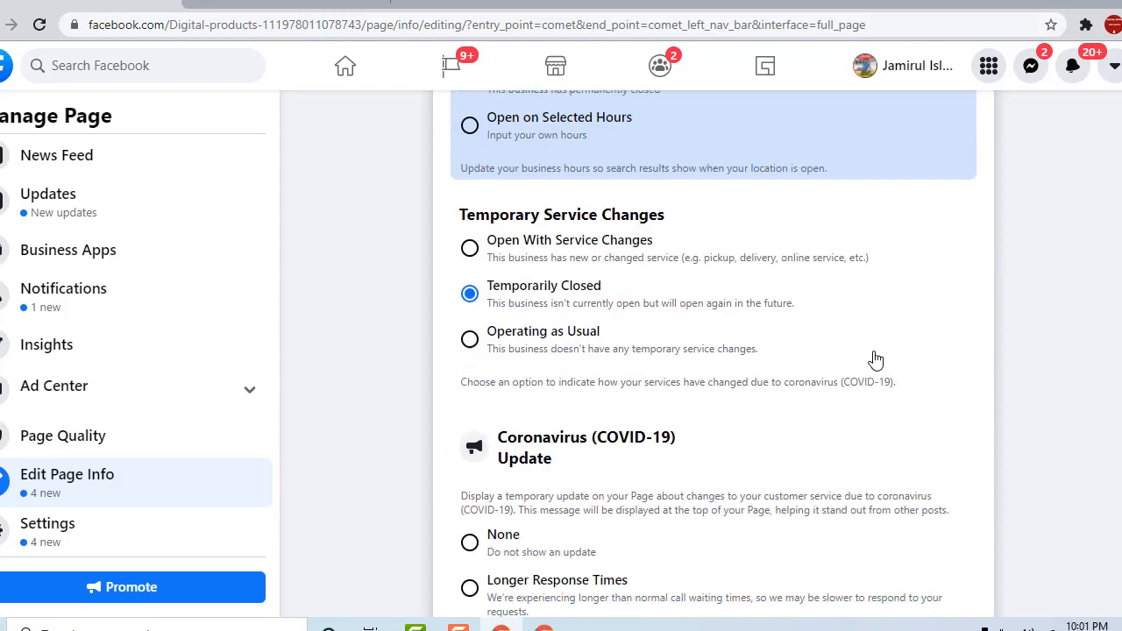
scroll(907, 386, down, 6)
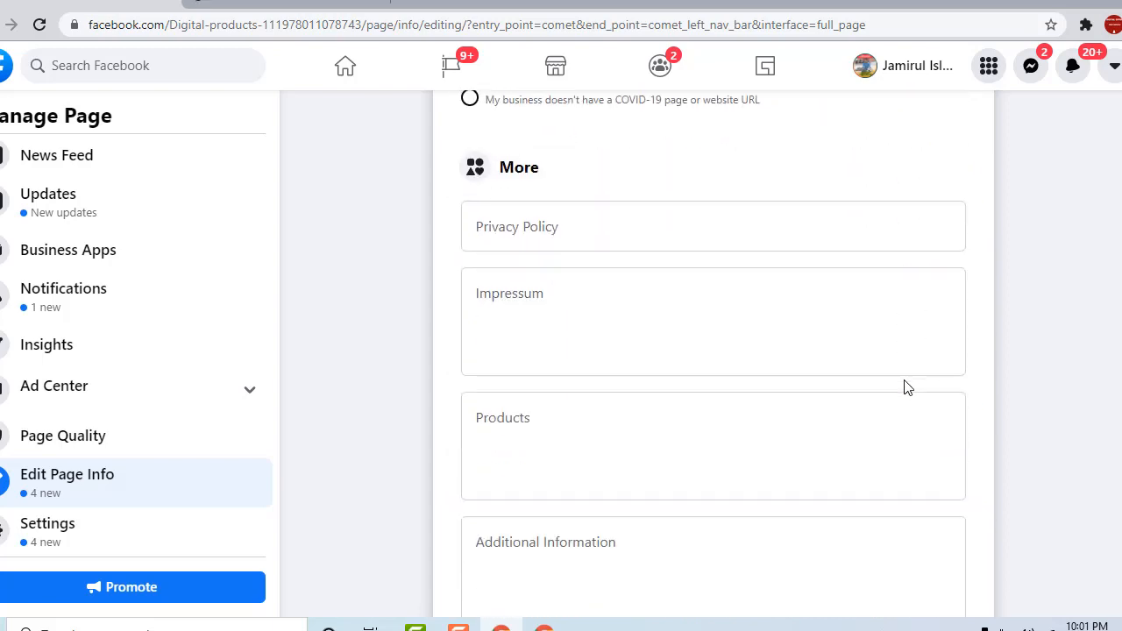
scroll(906, 380, down, 1)
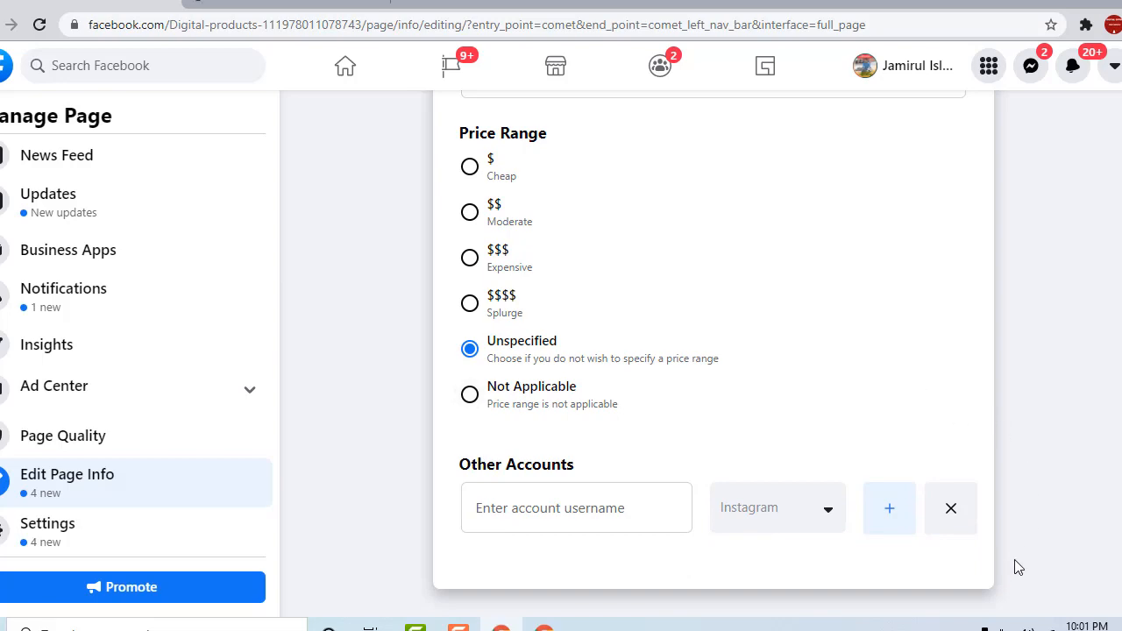
scroll(956, 443, up, 1)
scroll(1014, 425, up, 10)
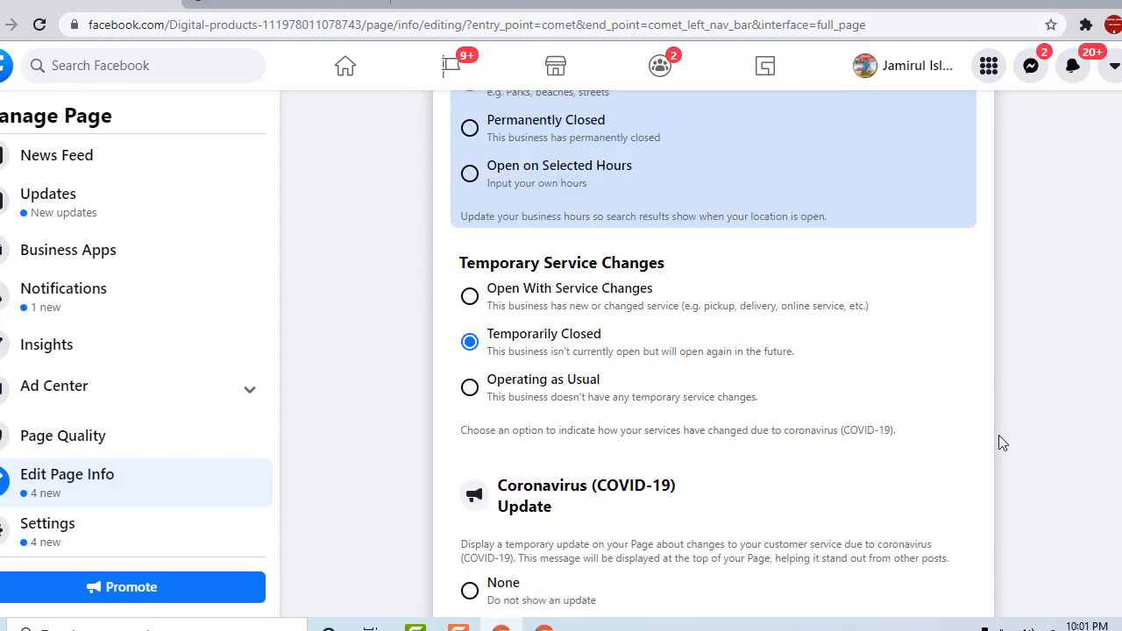
scroll(982, 421, up, 3)
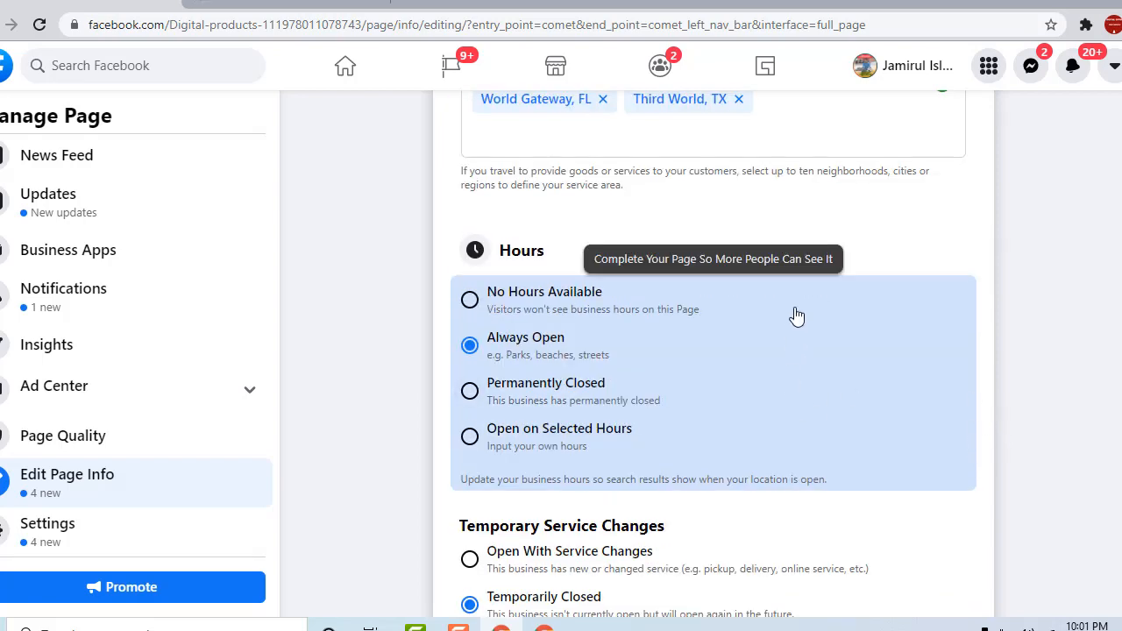
scroll(780, 263, down, 3)
scroll(785, 283, down, 9)
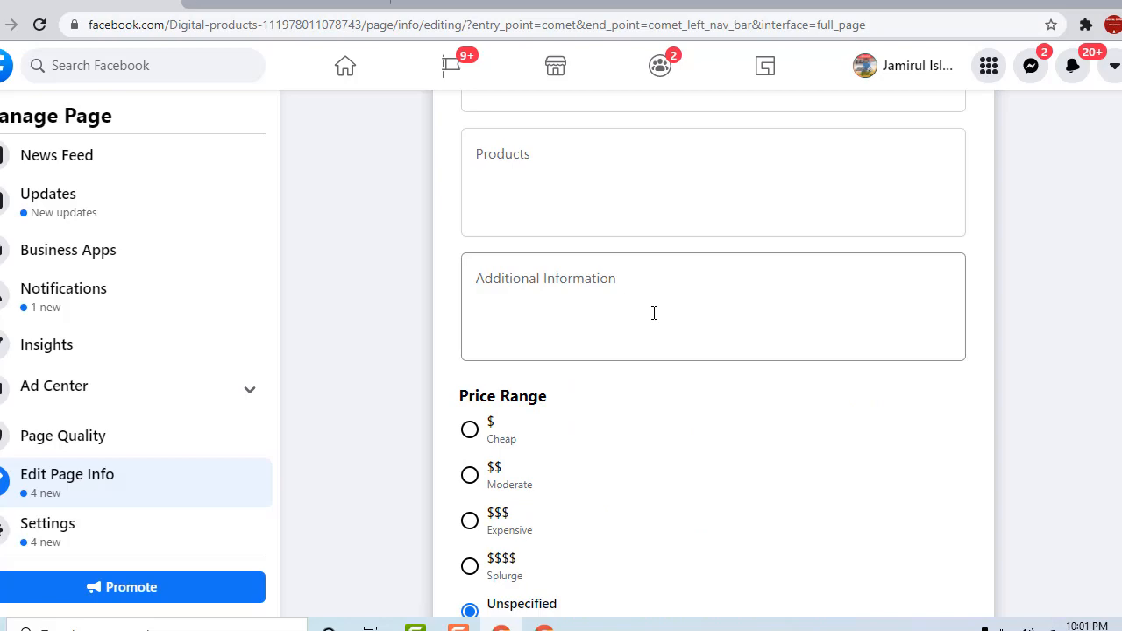
click(653, 315)
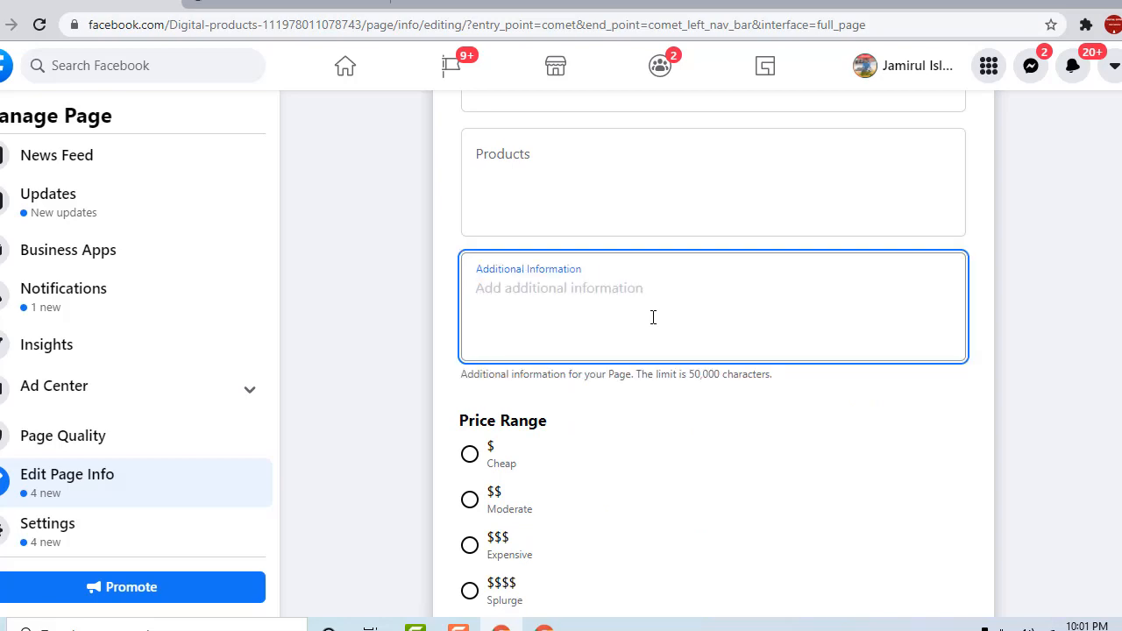
scroll(654, 317, up, 8)
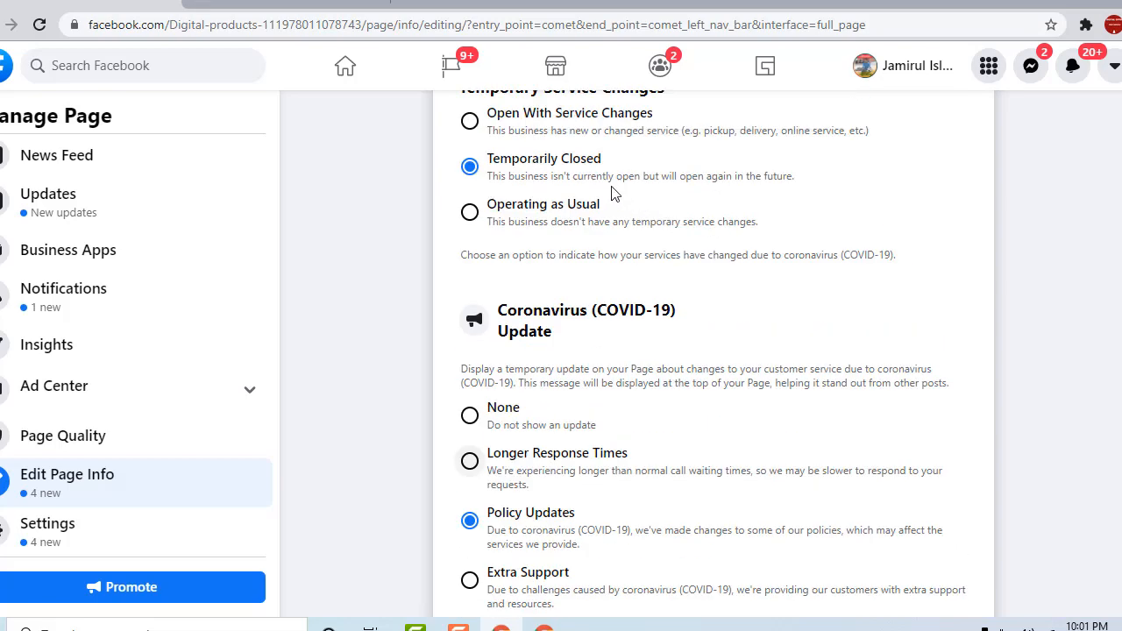
scroll(827, 345, down, 8)
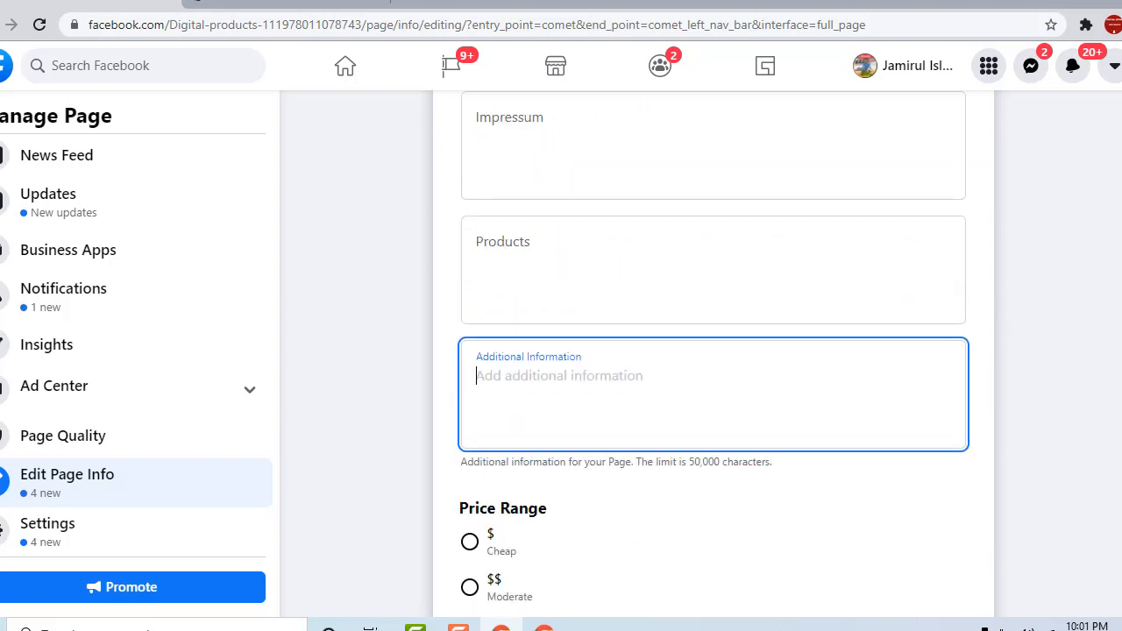
scroll(1095, 570, down, 4)
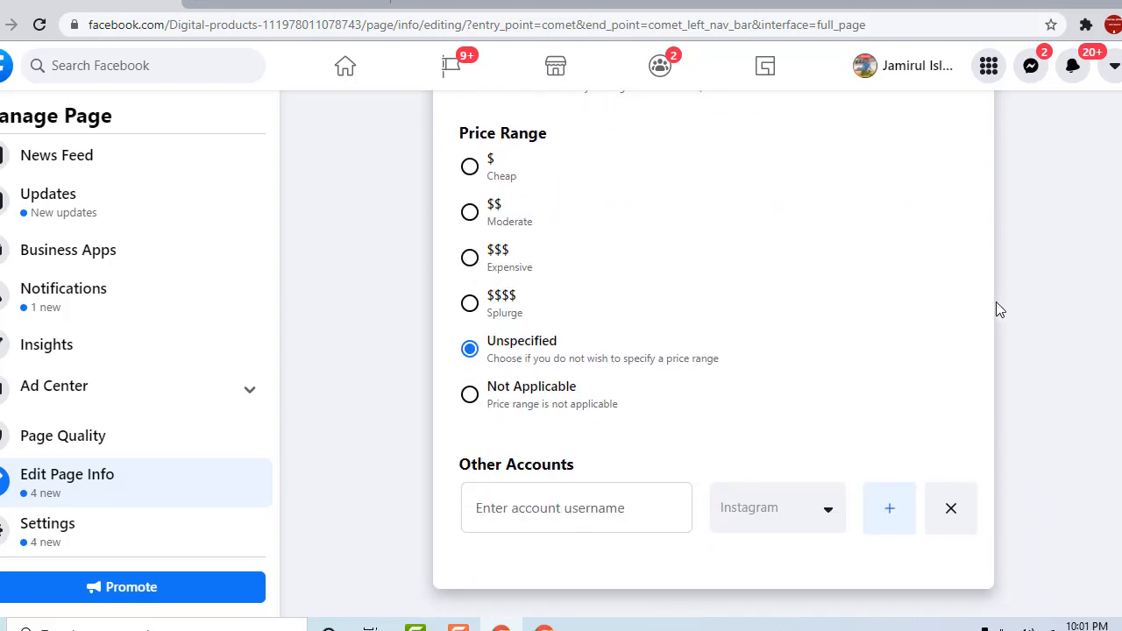
click(592, 498)
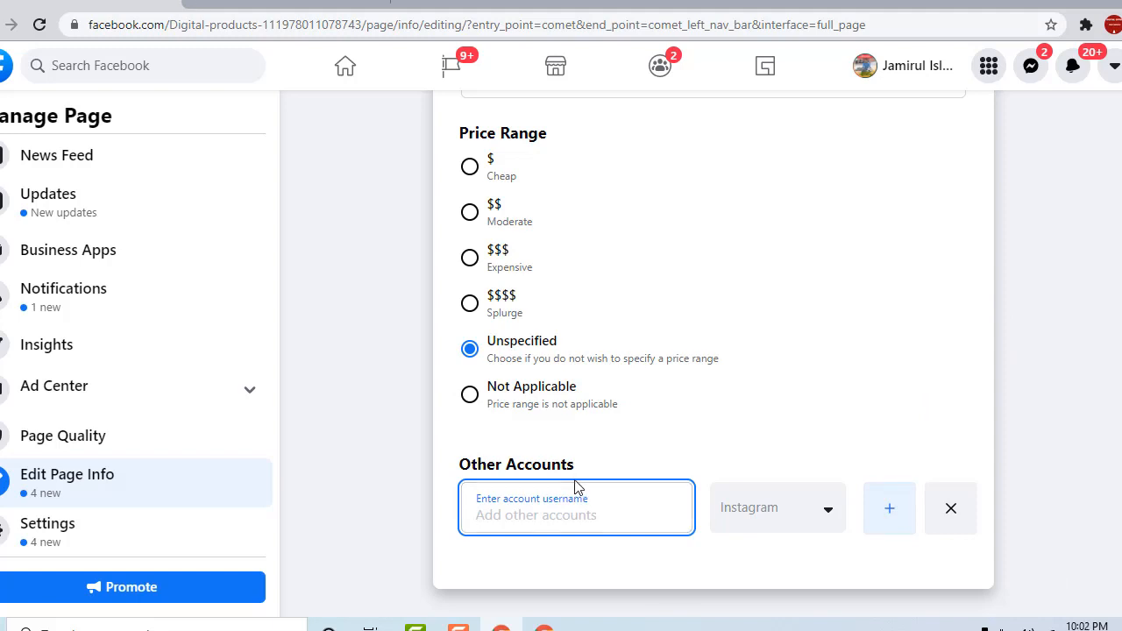
Add a Twitter account under Other Accounts with the account holder's username
click(828, 512)
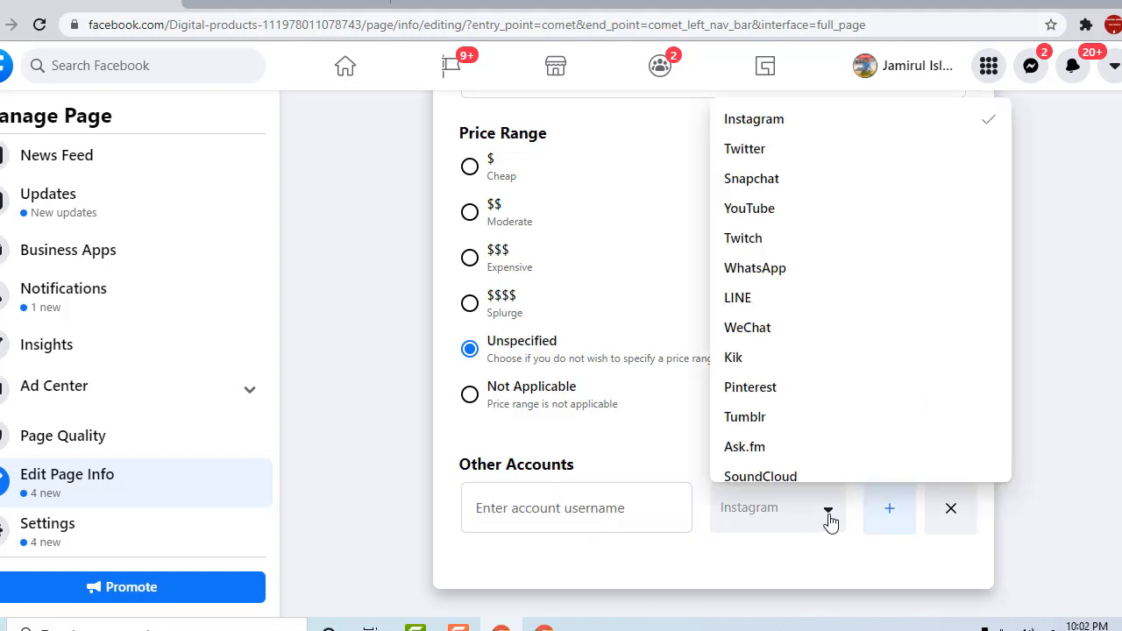
click(777, 151)
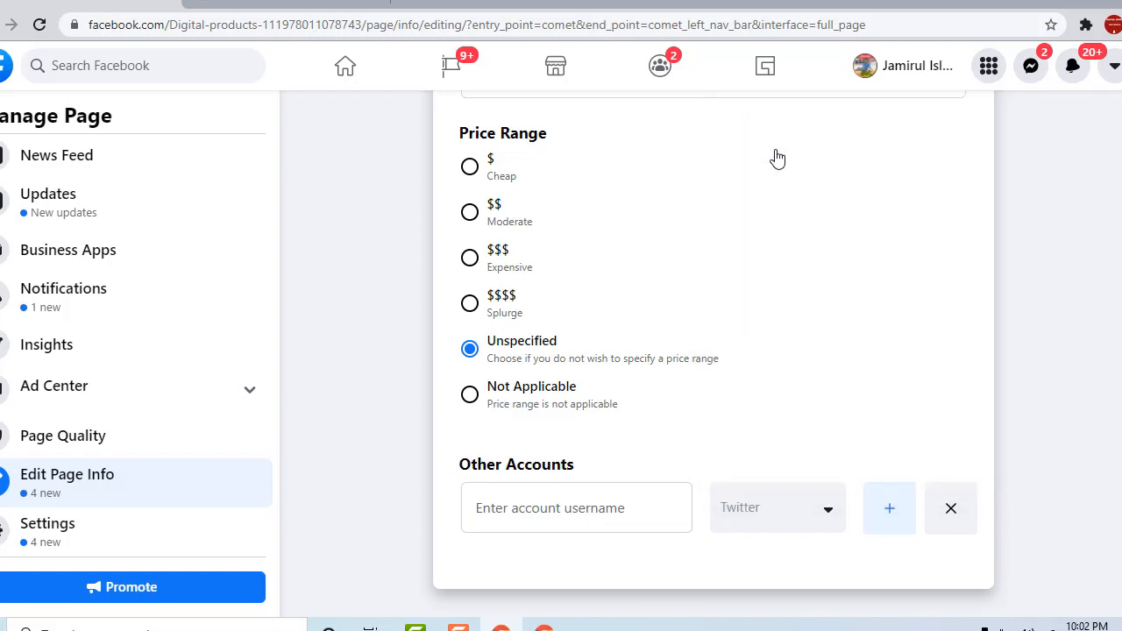
click(525, 523)
click(530, 517)
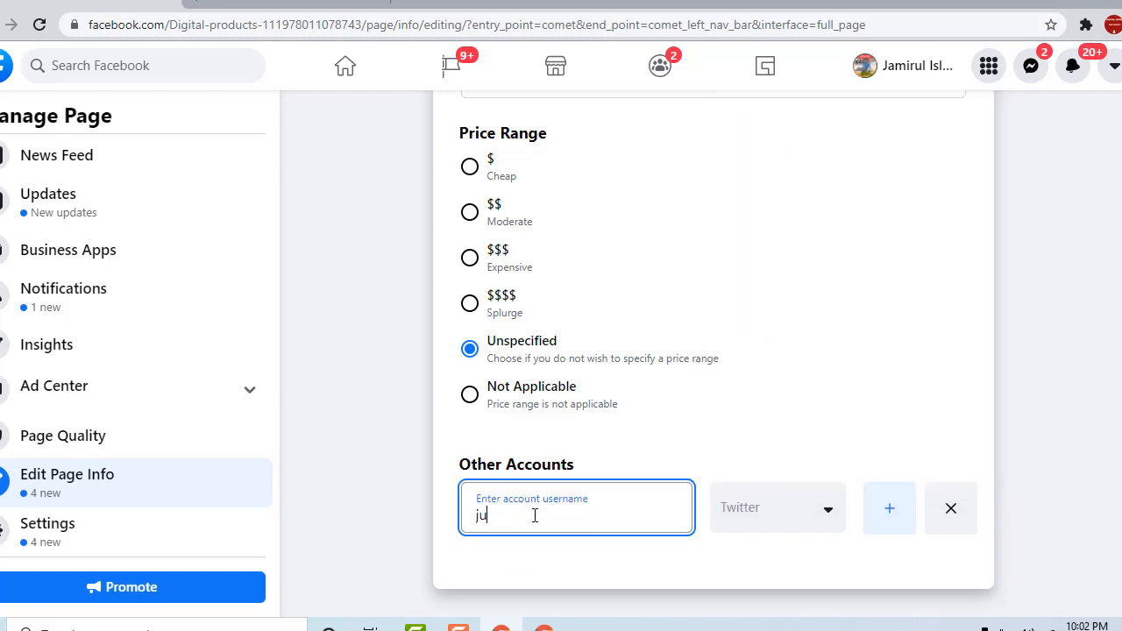
click(736, 424)
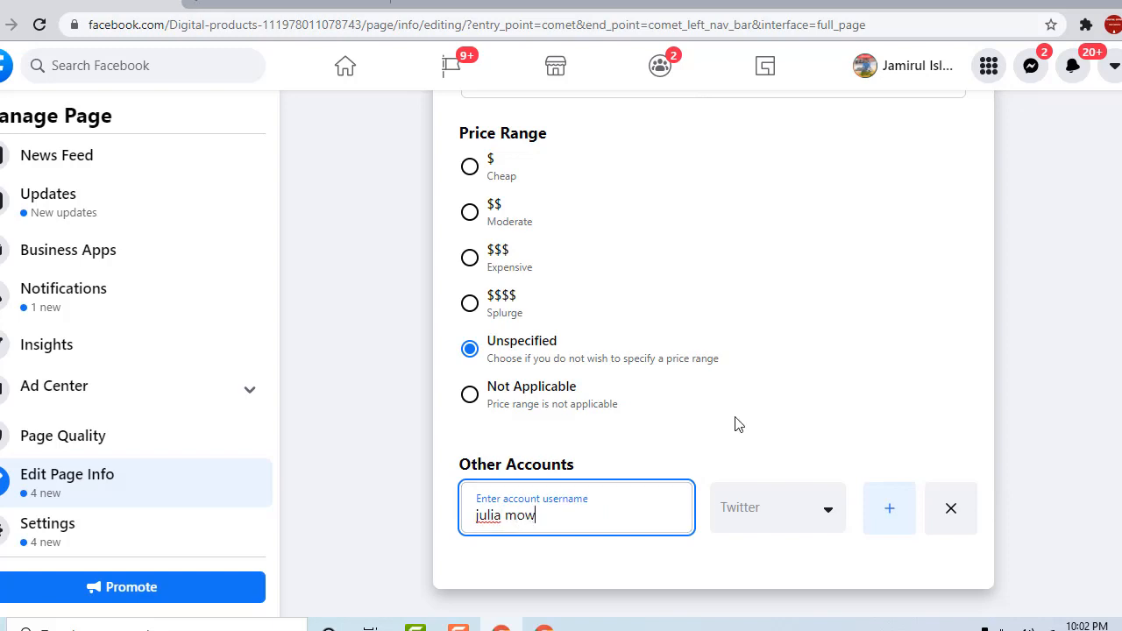
scroll(684, 321, up, 7)
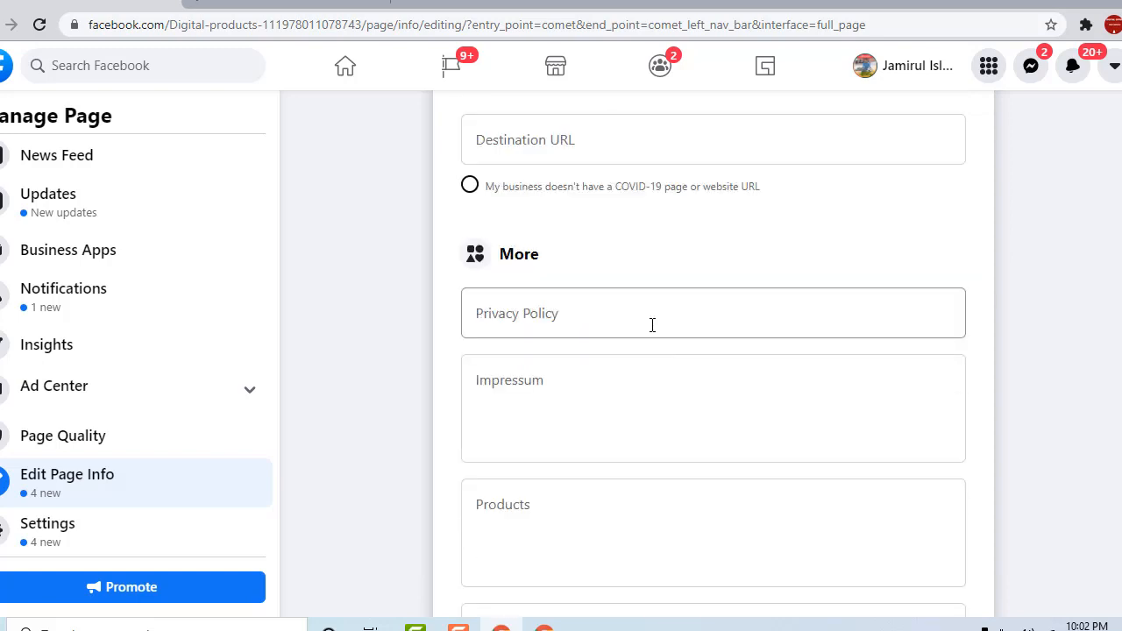
scroll(581, 393, up, 4)
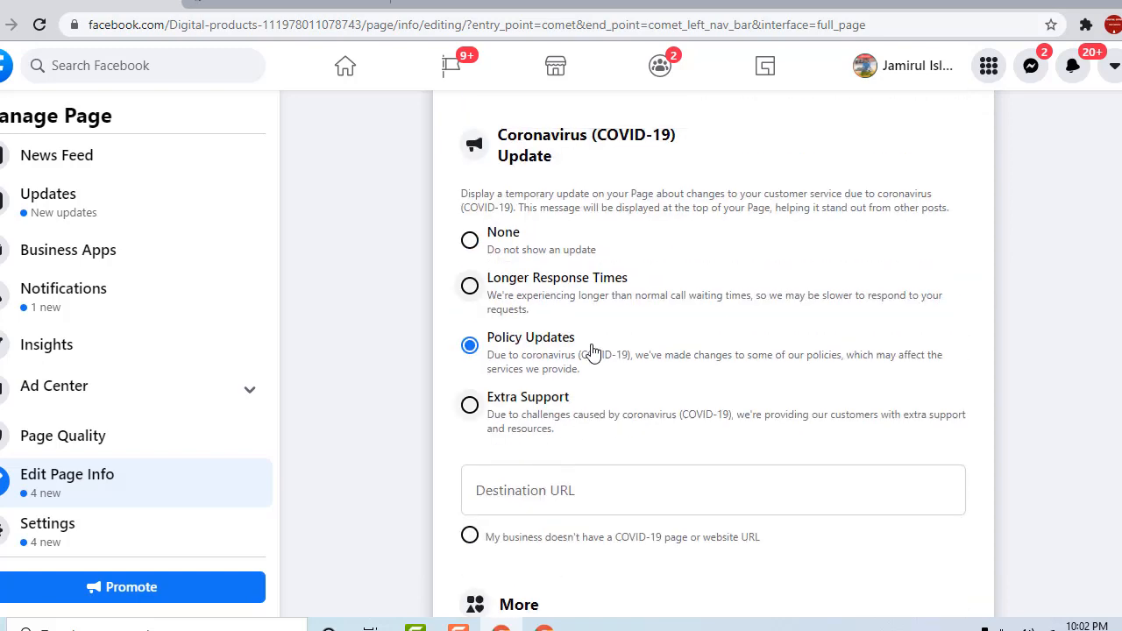
Set the Coronavirus (COVID-19) Update option to None
click(596, 499)
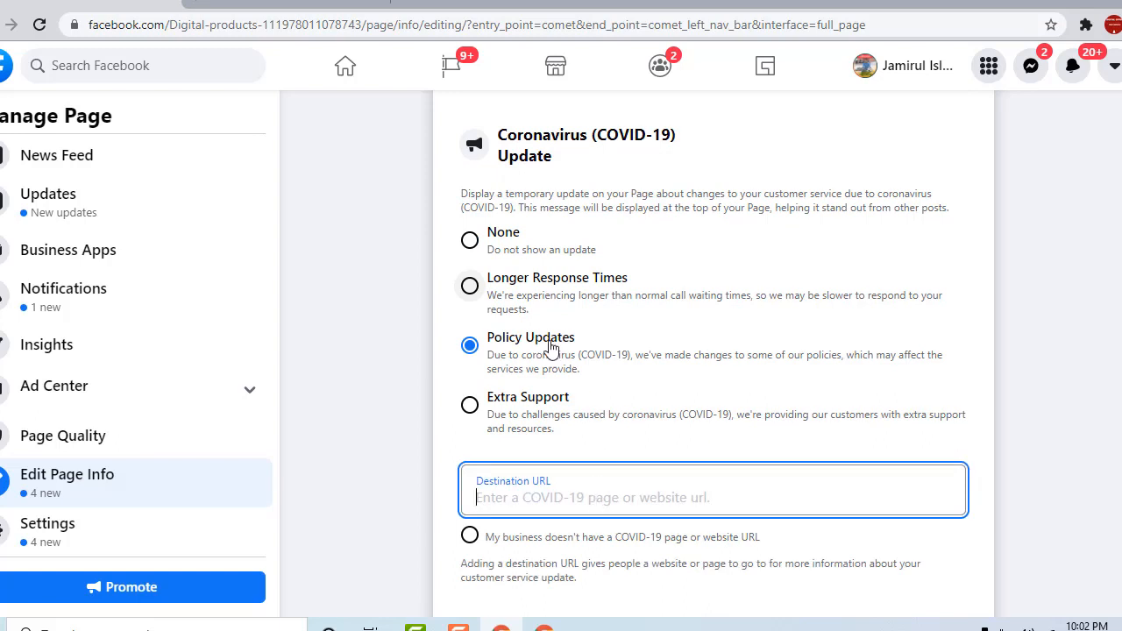
click(471, 248)
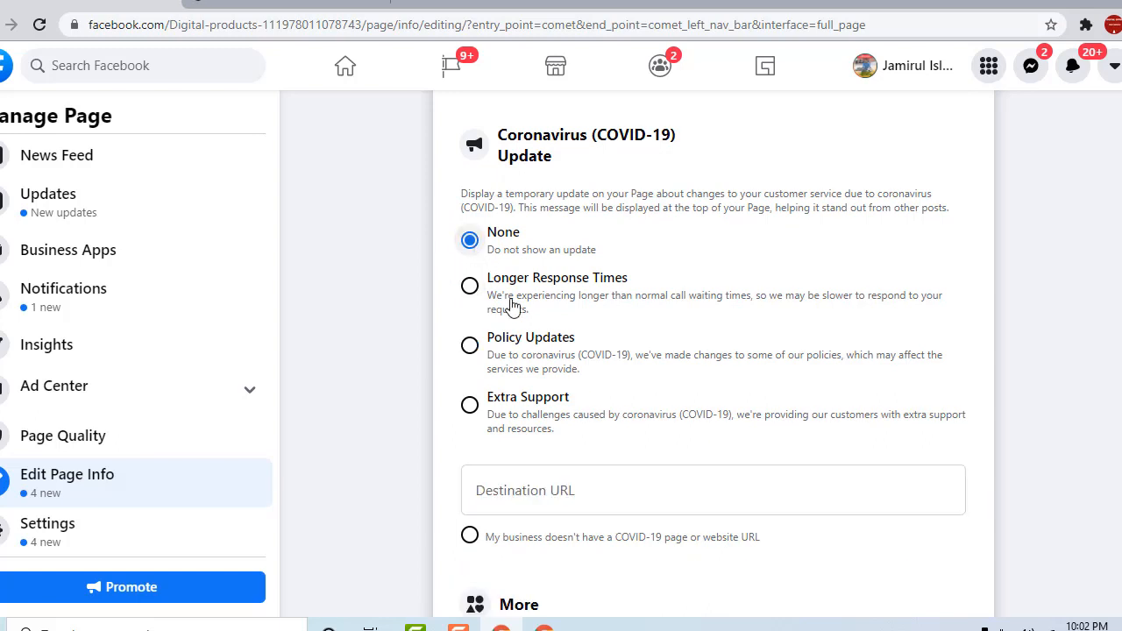
scroll(509, 308, up, 2)
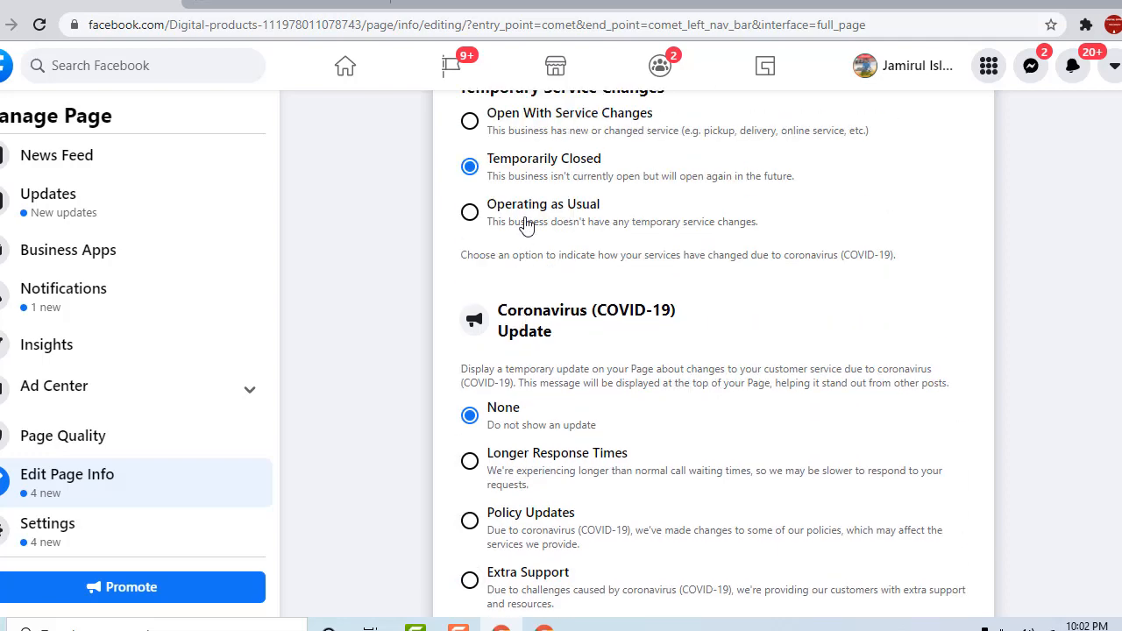
scroll(584, 239, up, 3)
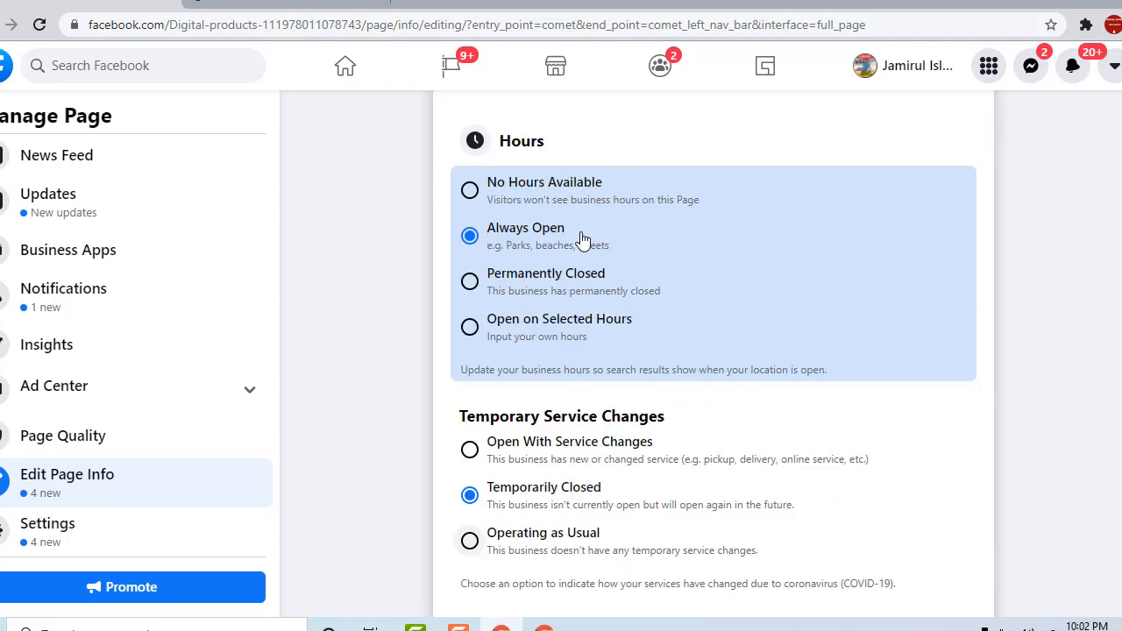
scroll(903, 233, down, 7)
scroll(981, 295, down, 8)
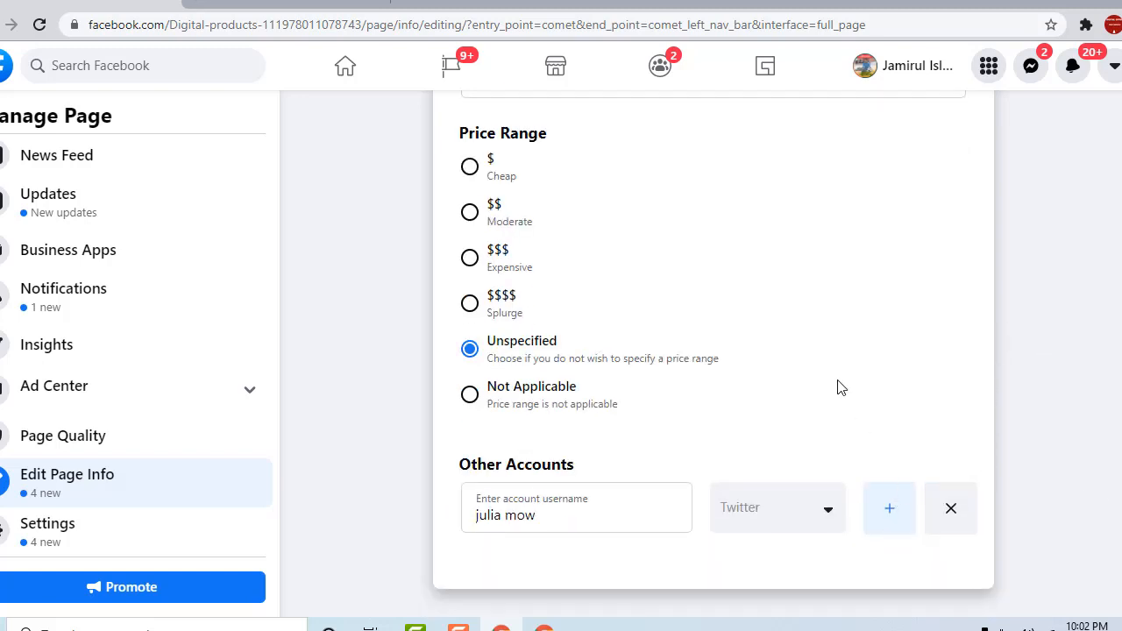
scroll(697, 193, up, 1)
scroll(697, 193, up, 2)
scroll(562, 195, up, 13)
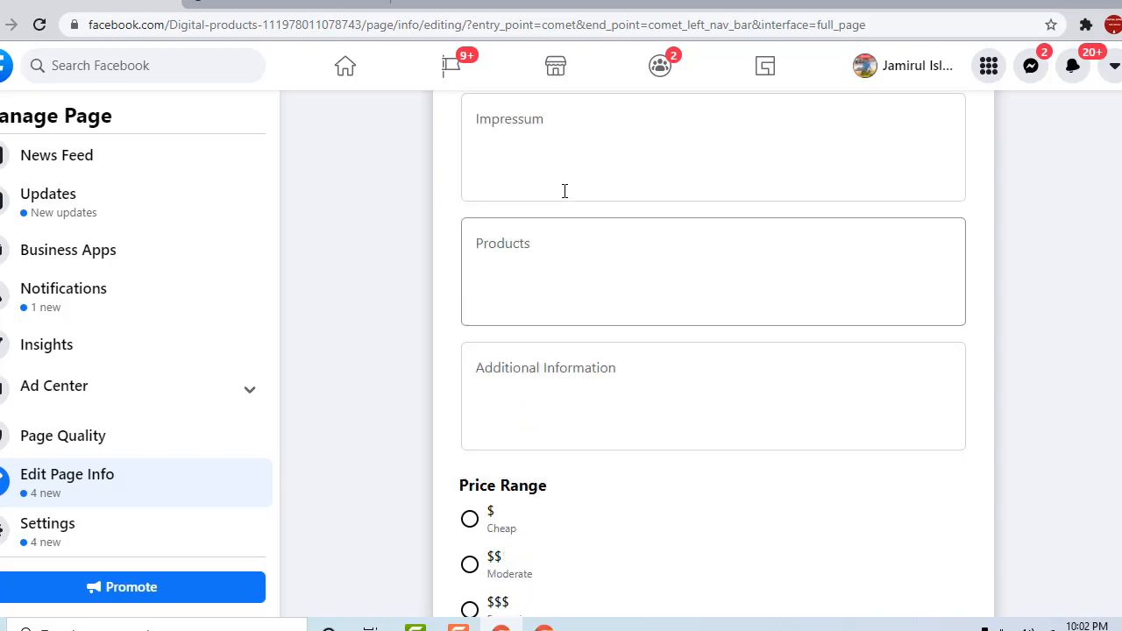
scroll(564, 199, up, 8)
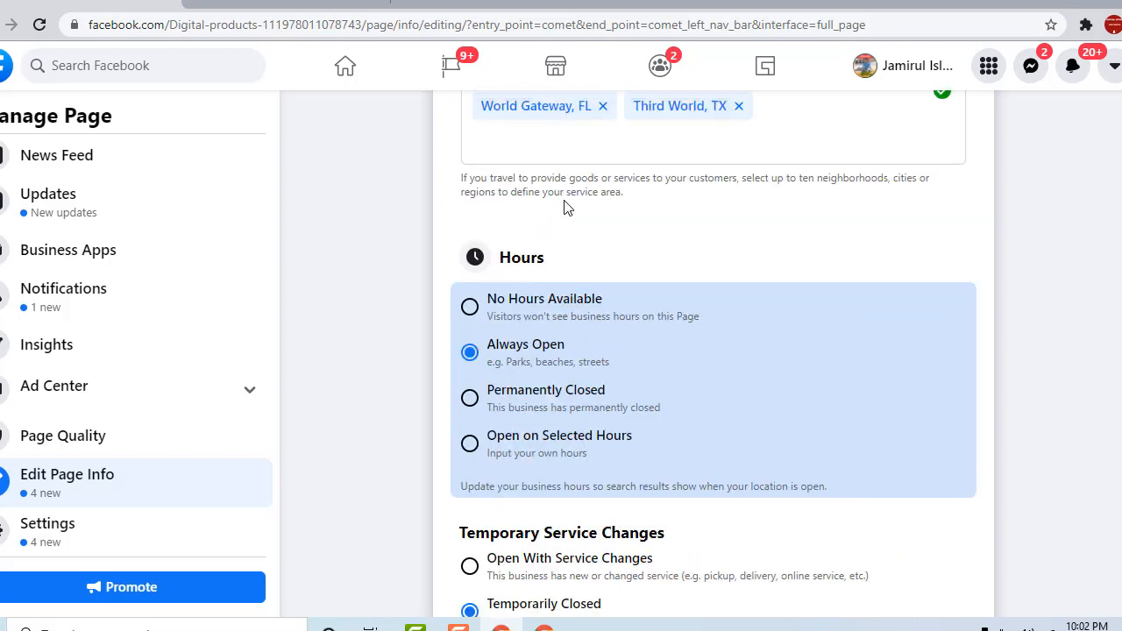
scroll(546, 199, up, 11)
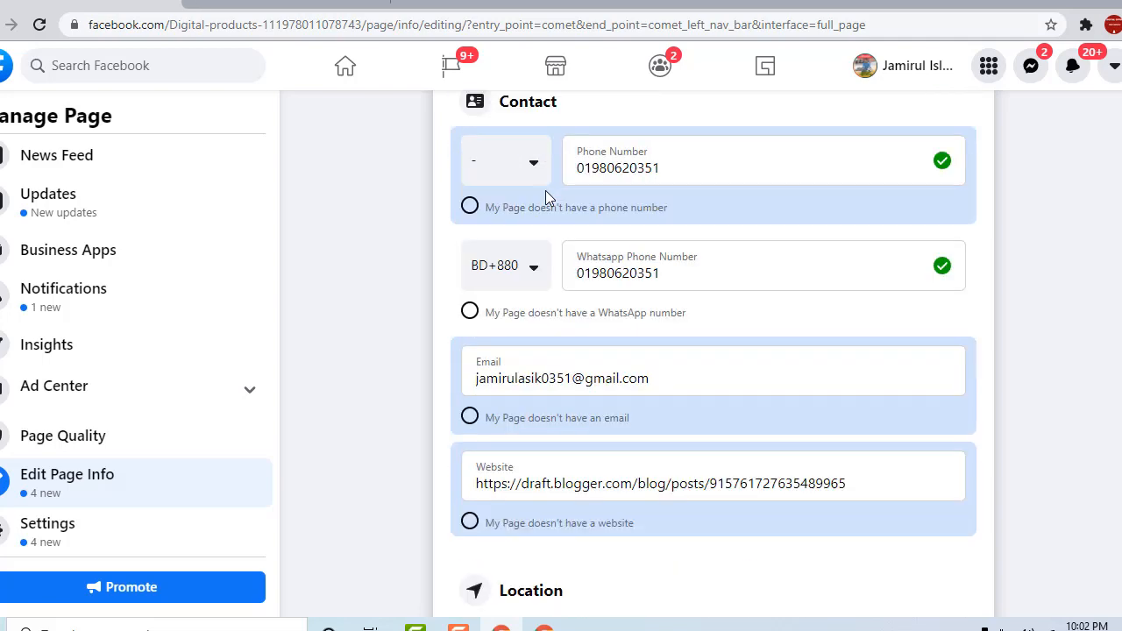
scroll(545, 198, up, 6)
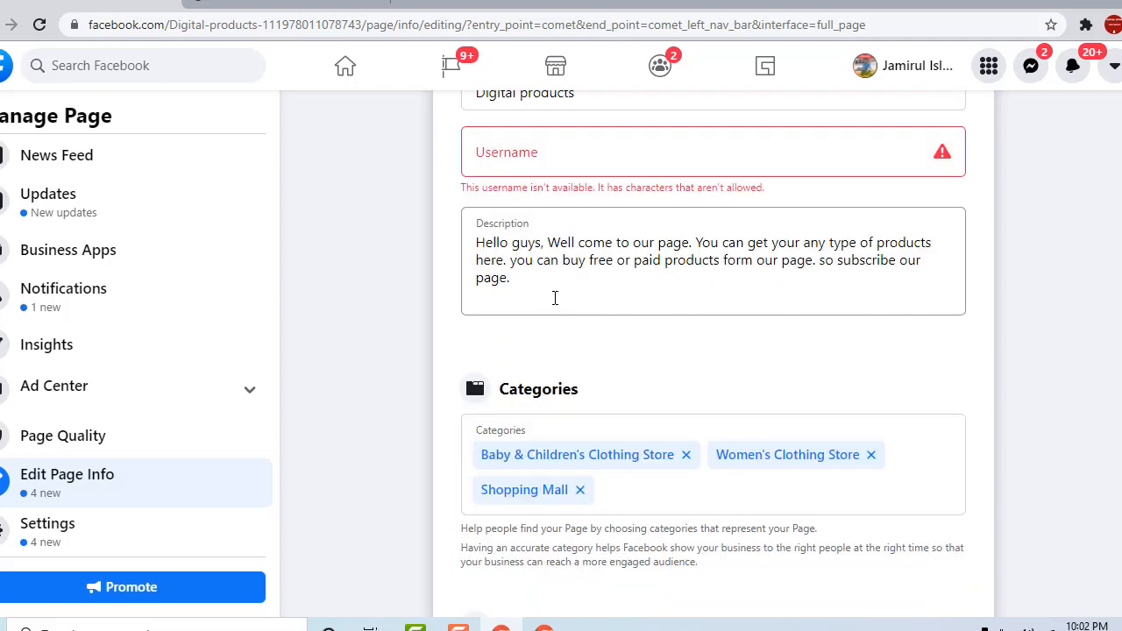
Try 'monlith' as the Page username and check its availability
click(579, 164)
text(mon)
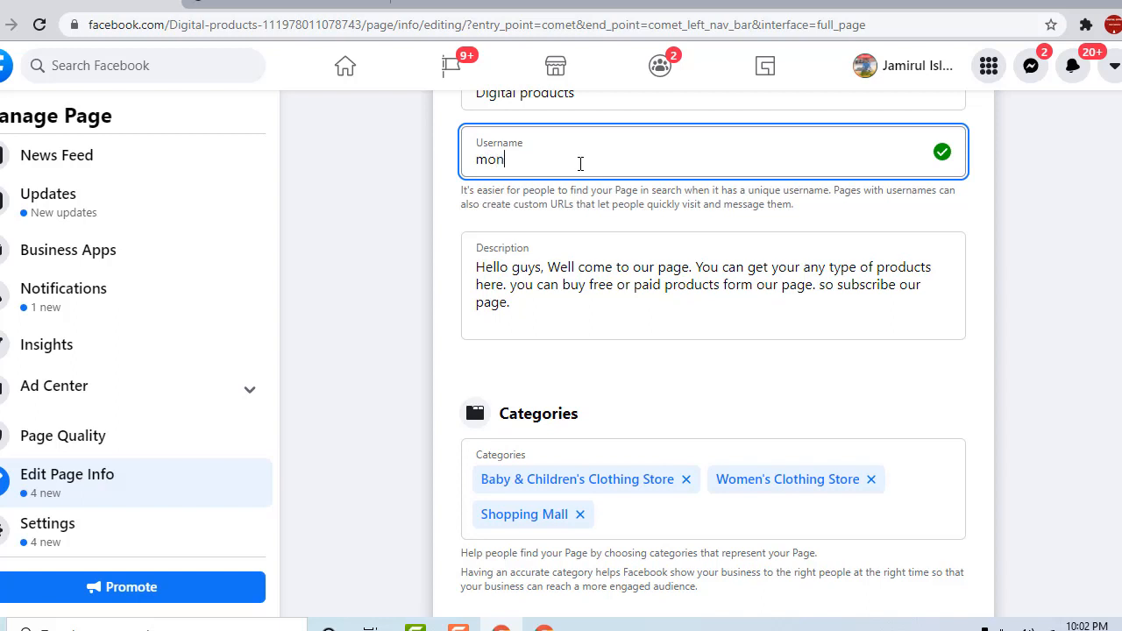
text(lith)
click(1019, 272)
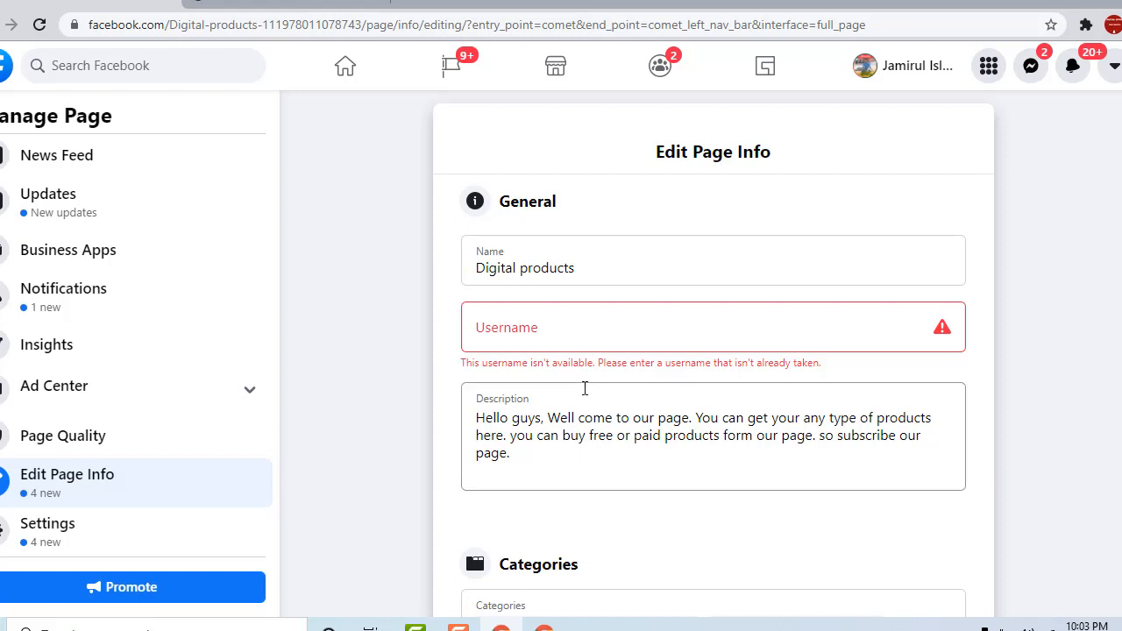
Try two more name-based usernames, one with '123' appended, and submit for the availability check
click(689, 338)
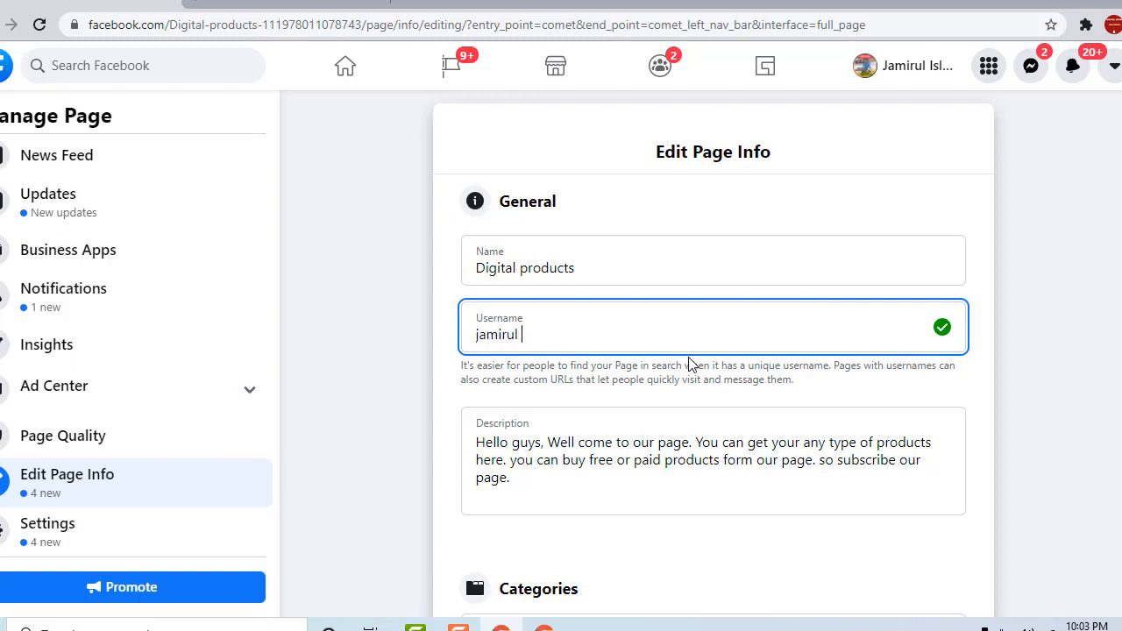
scroll(780, 309, down, 1)
click(1083, 325)
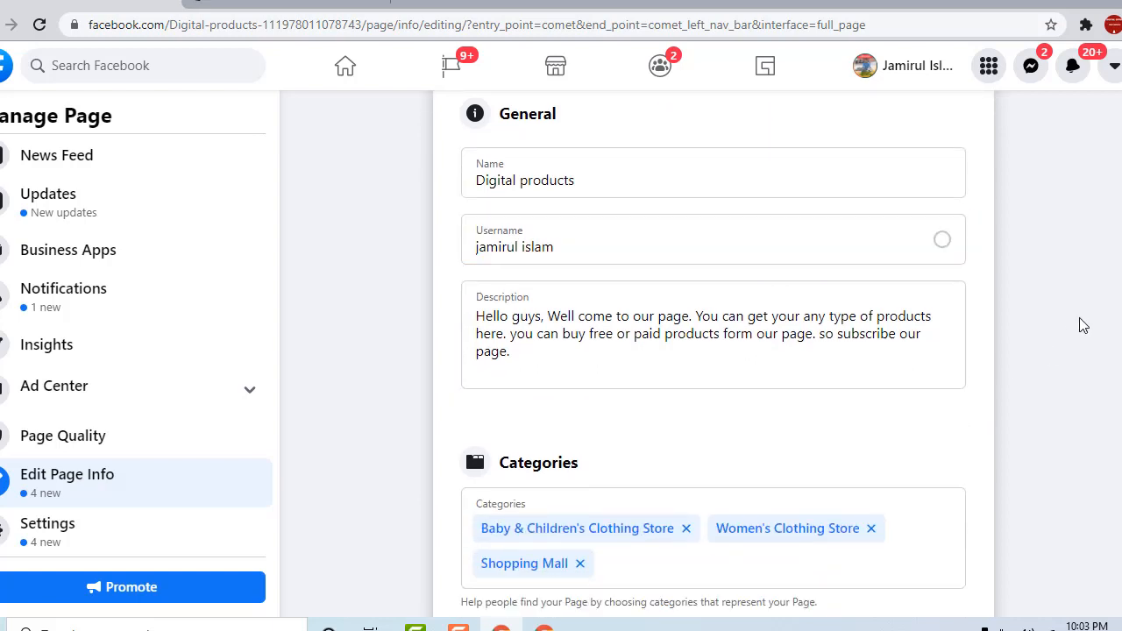
click(789, 227)
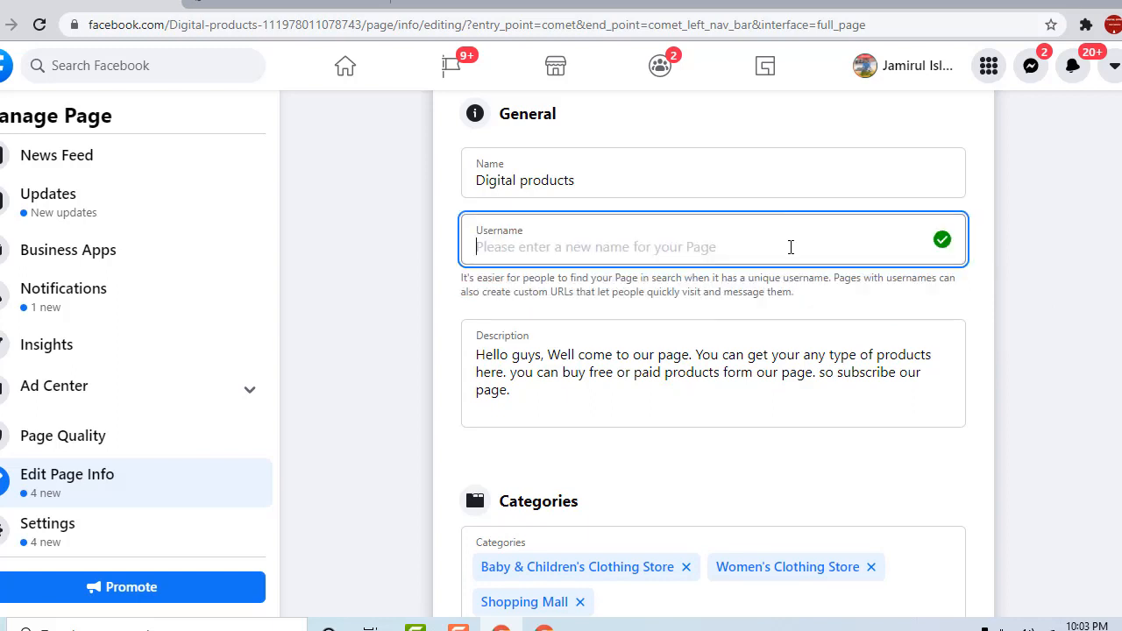
text(jamirul)
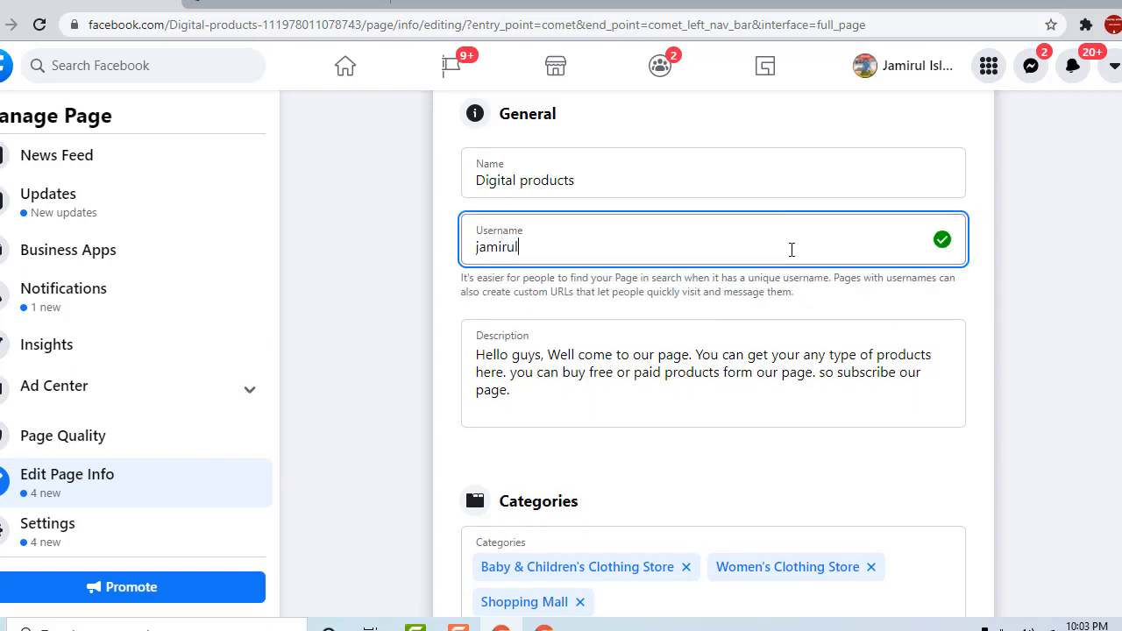
text(123)
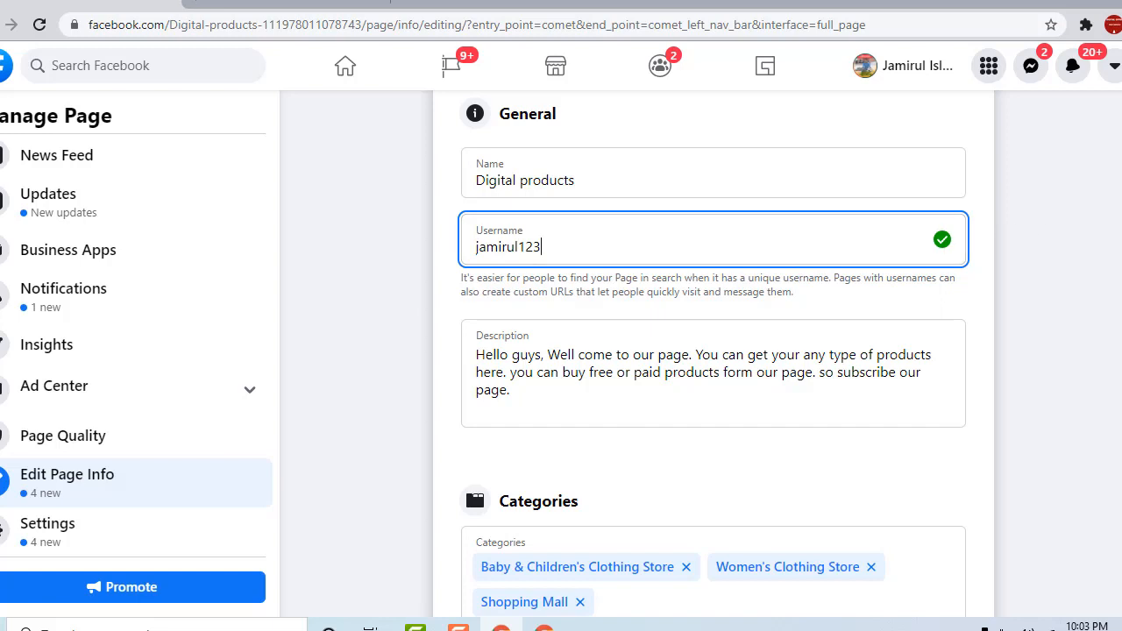
key(Return)
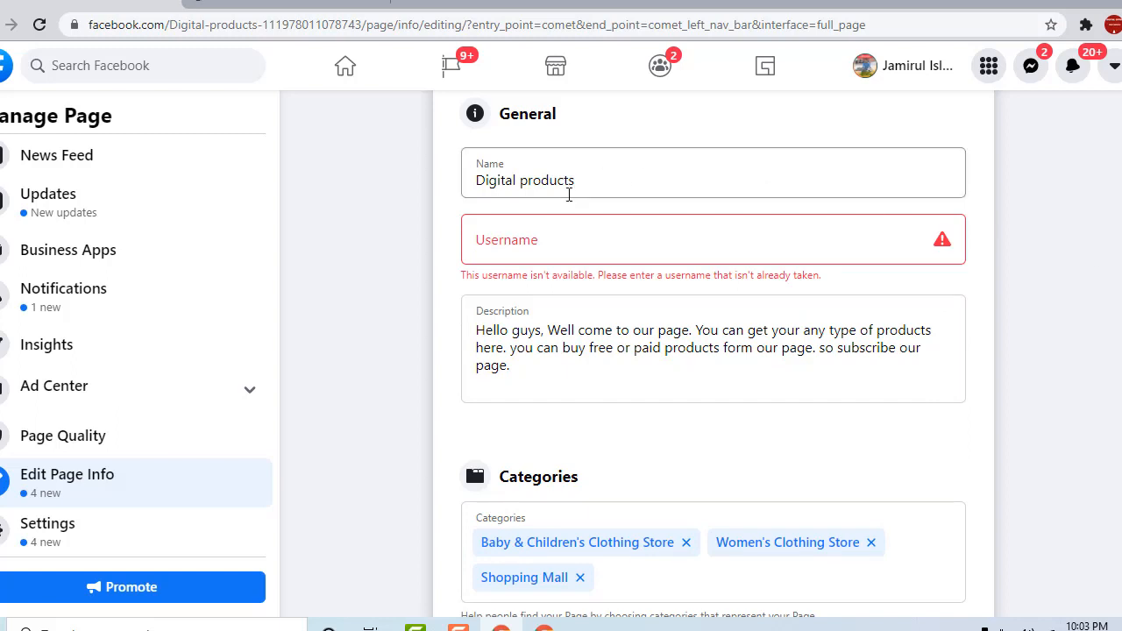
Retype another name-based username candidate and submit it for validation
click(603, 240)
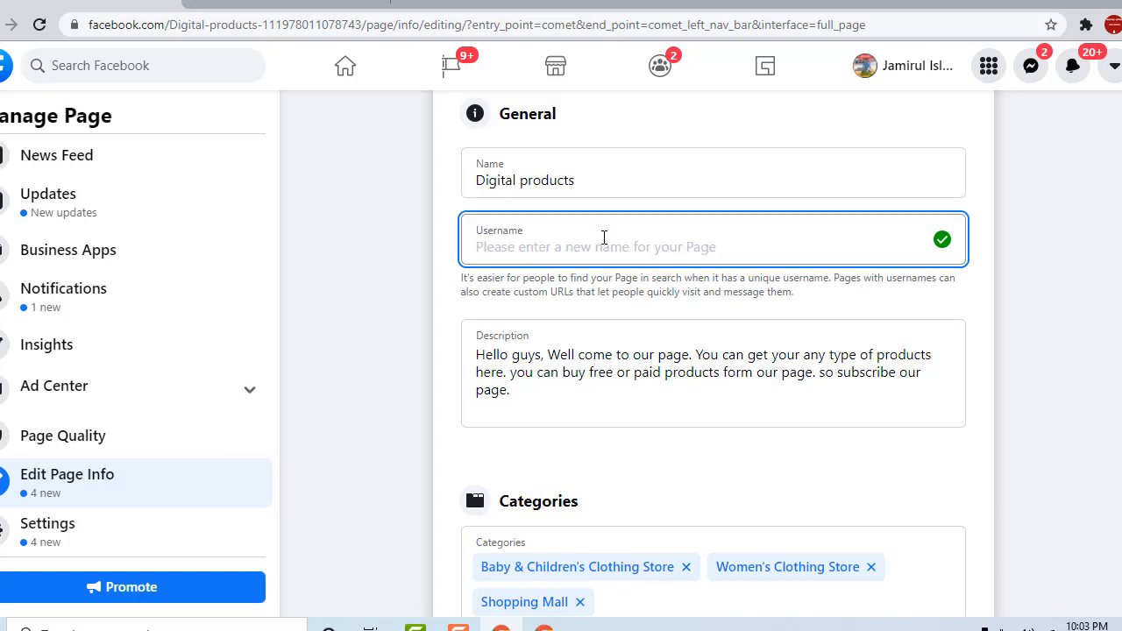
text(J)
key(BackSpace)
text(am)
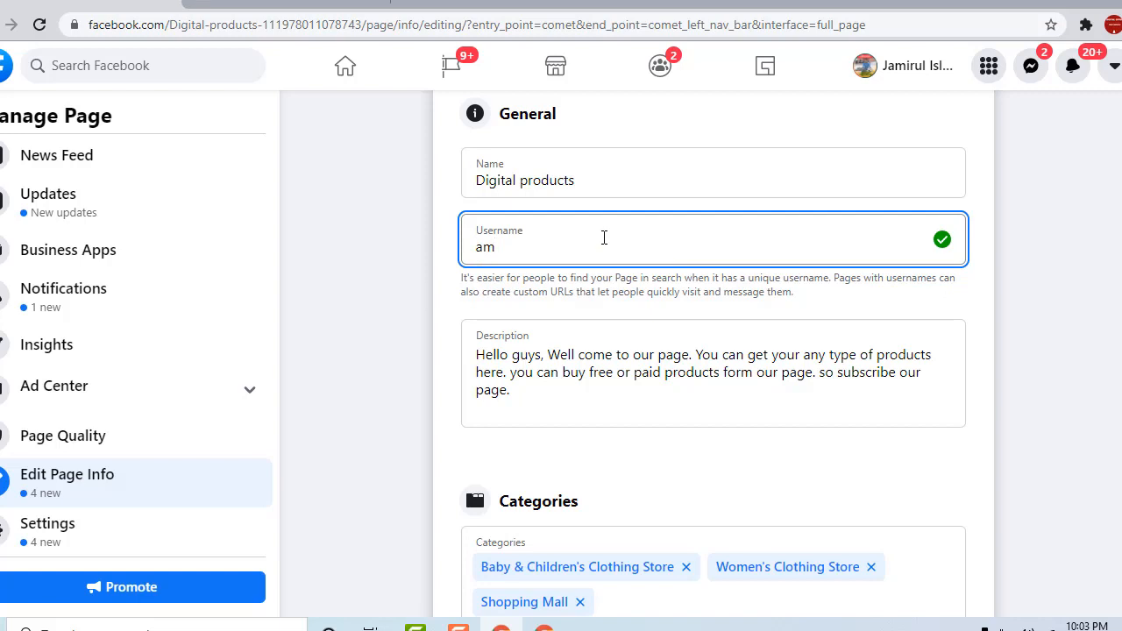
key(BackSpace)
key(BackSpace)
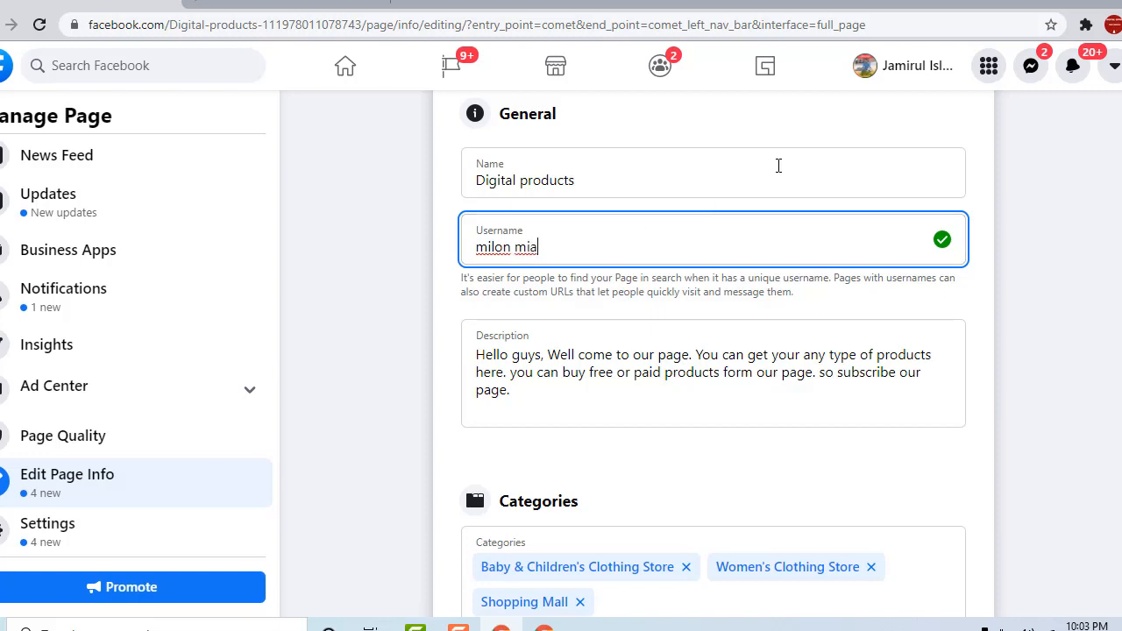
click(1056, 390)
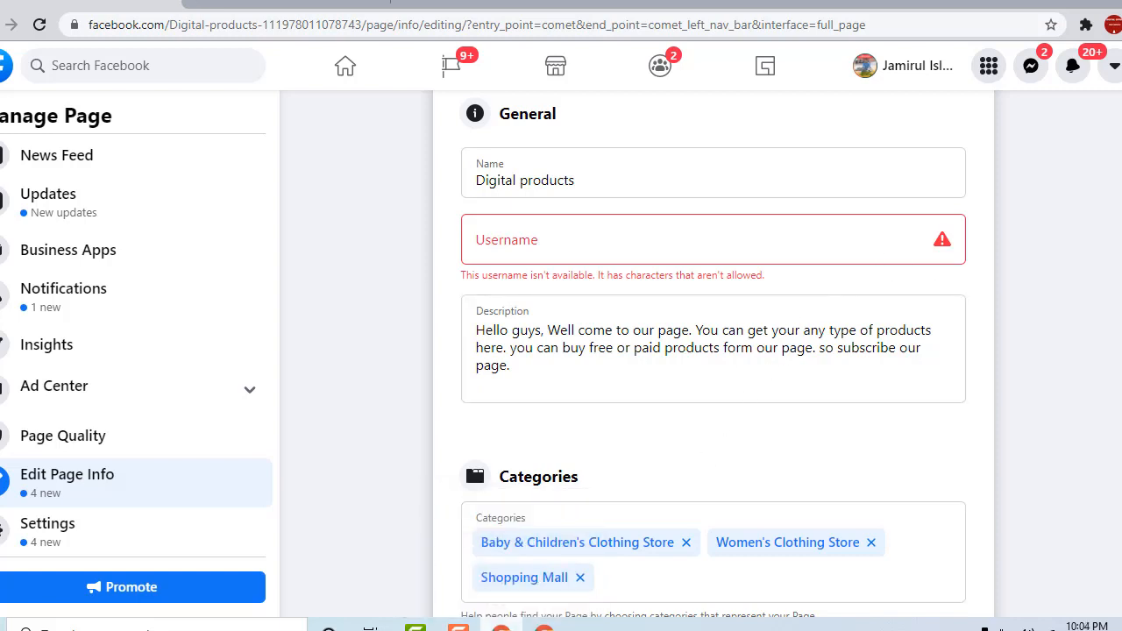
Begin a dotted name-based username starting with 'Md.' in the Username field
click(458, 626)
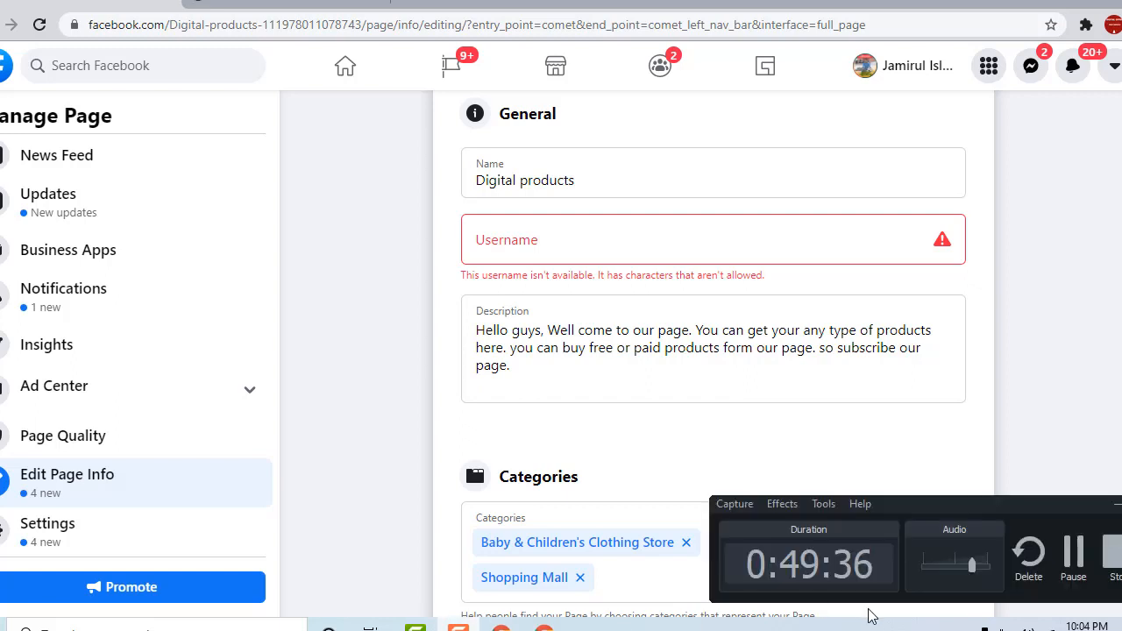
click(1073, 570)
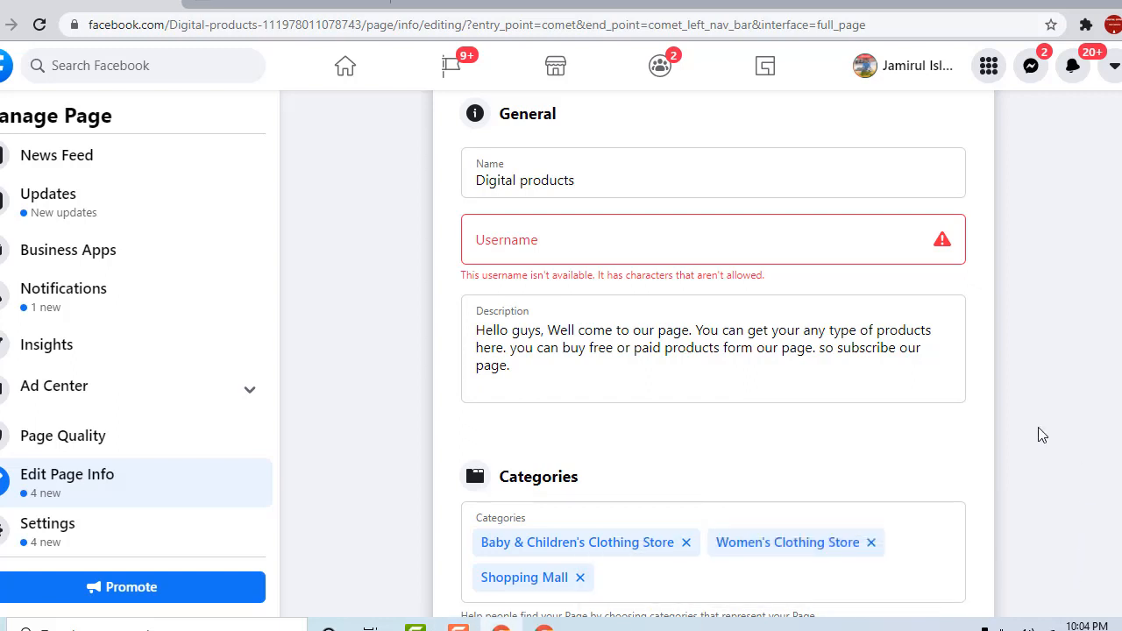
click(850, 243)
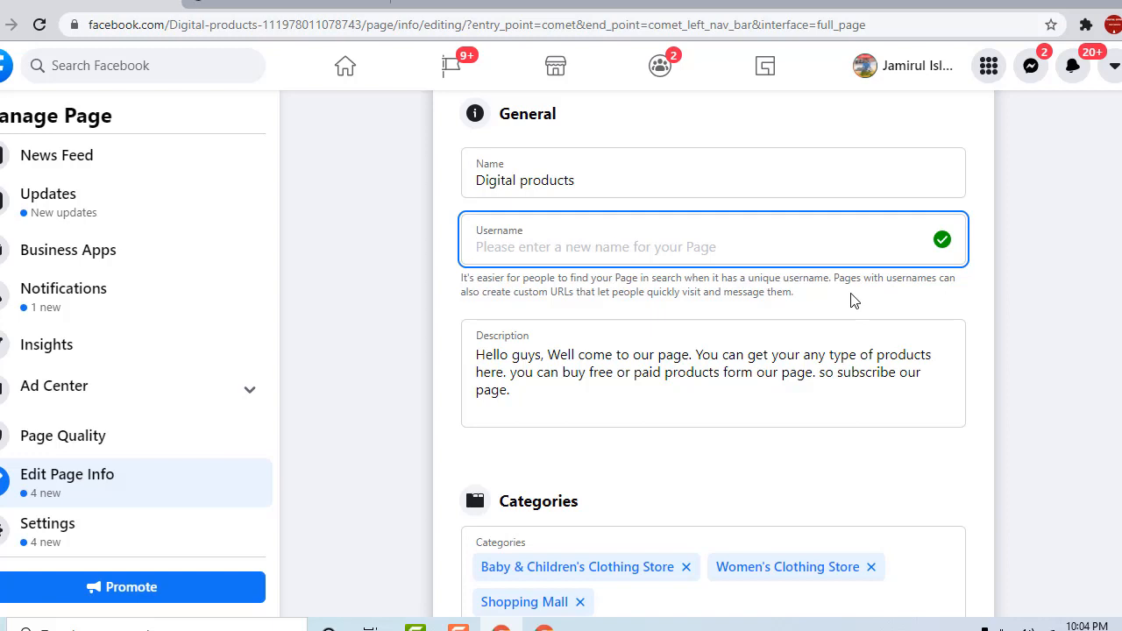
text(Md)
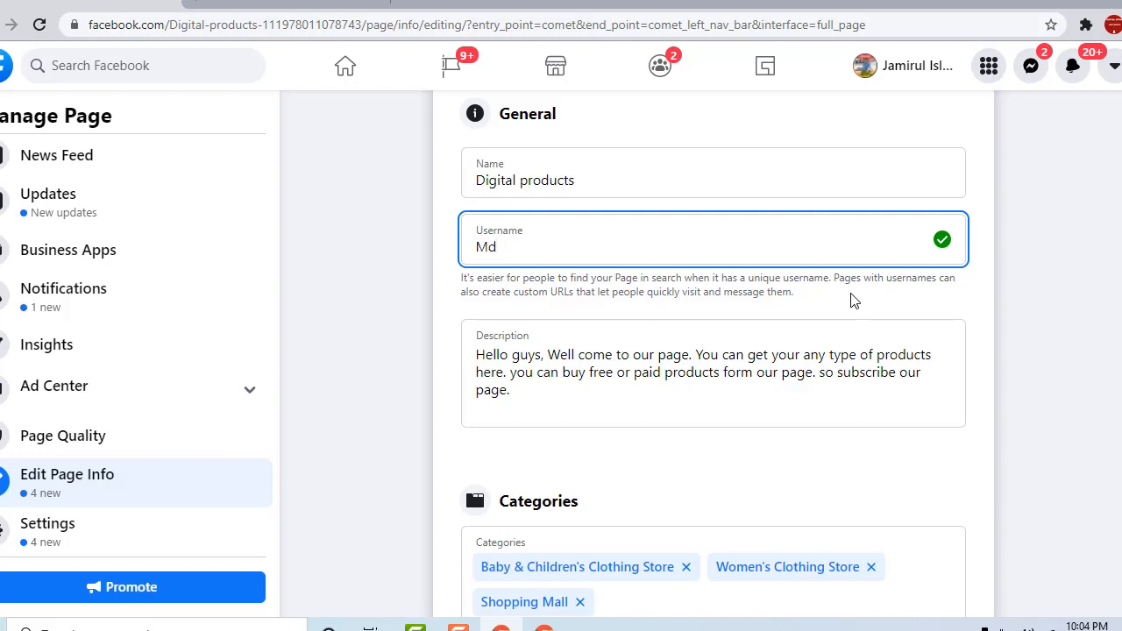
text(.jamirul)
click(1066, 225)
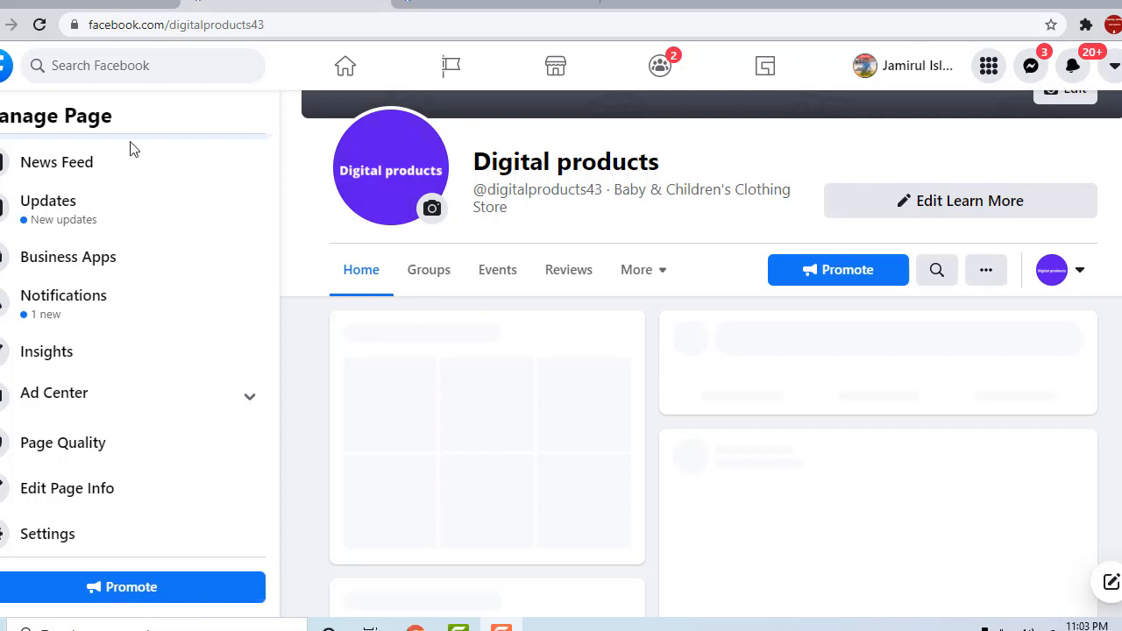
scroll(132, 298, up, 3)
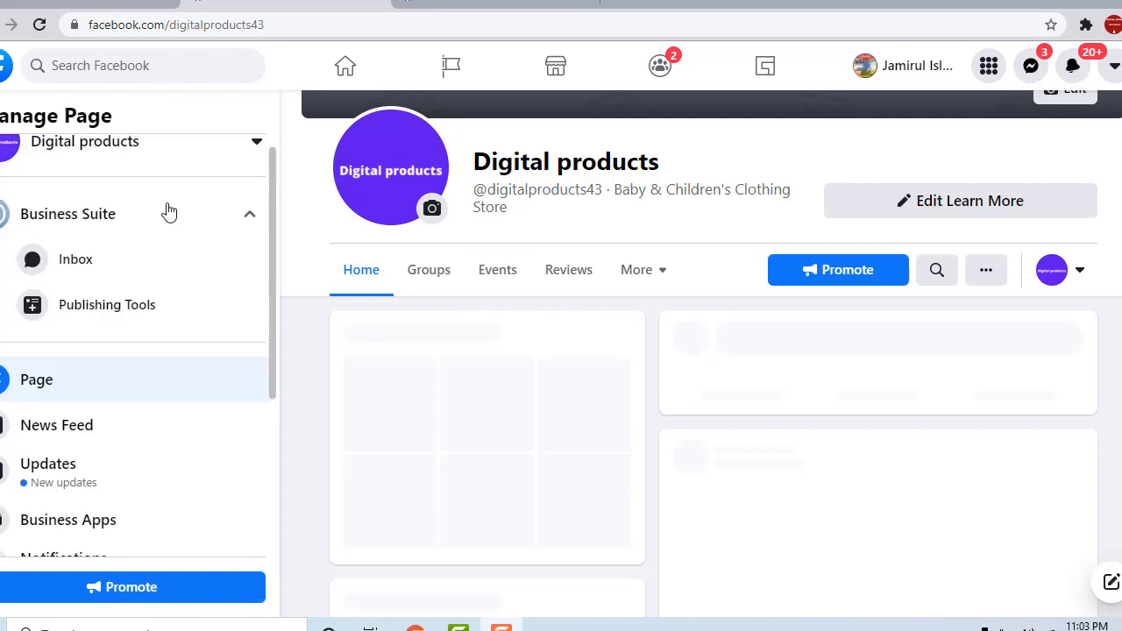
scroll(150, 280, down, 3)
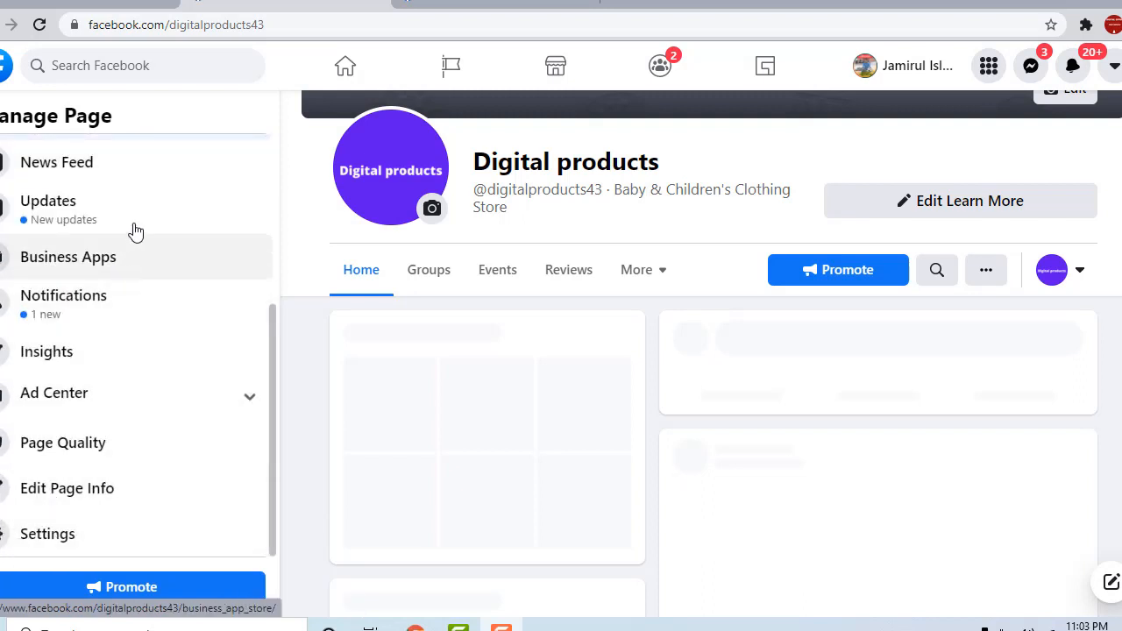
Scroll the Page Settings General list down to Profanity Filter and Translate Automatically
click(100, 3)
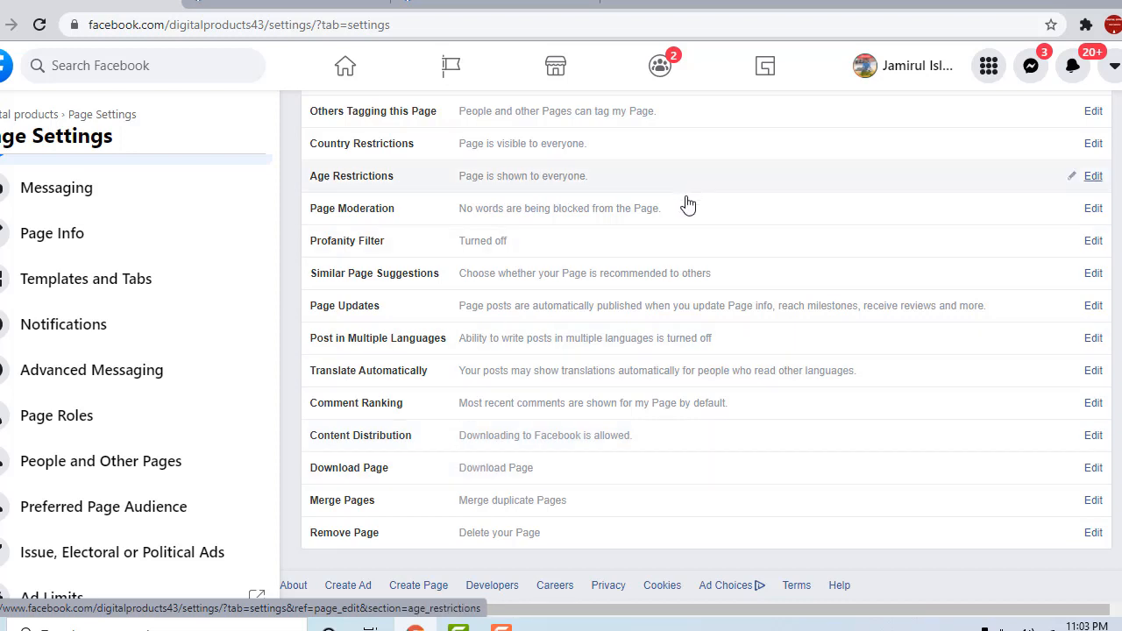
scroll(685, 201, up, 1)
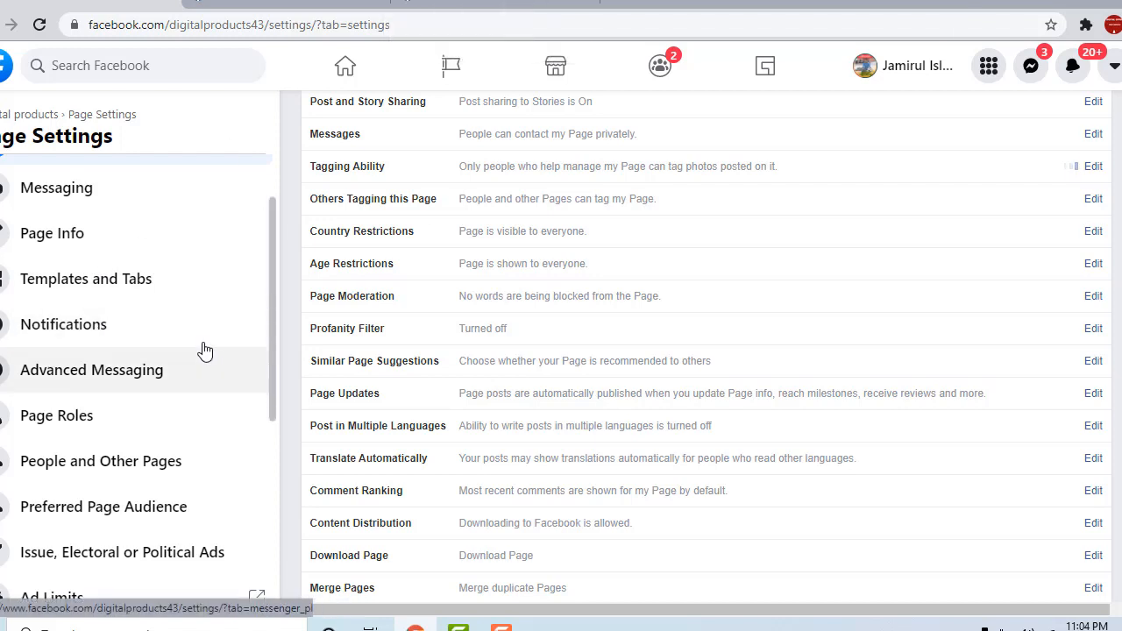
scroll(189, 307, up, 1)
scroll(526, 192, up, 2)
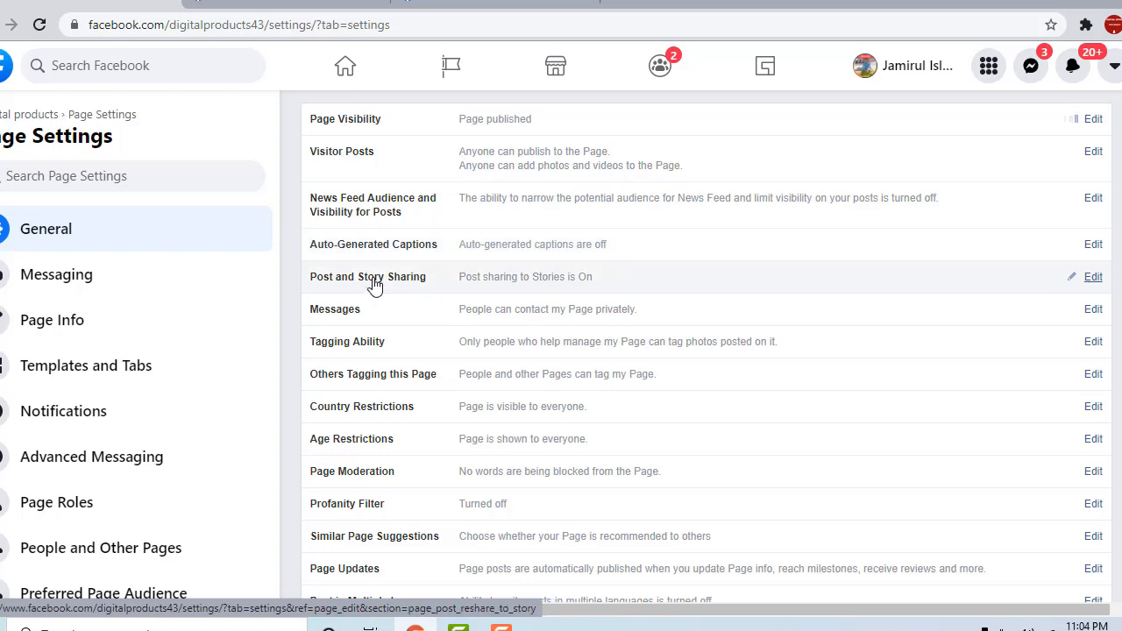
scroll(371, 283, down, 1)
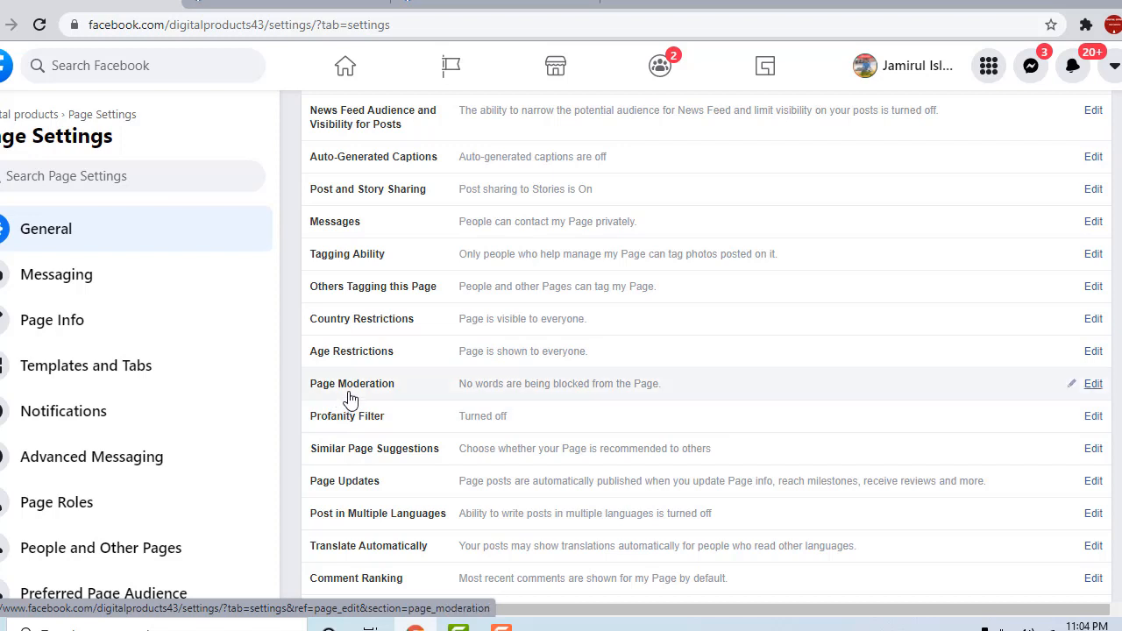
scroll(454, 383, down, 2)
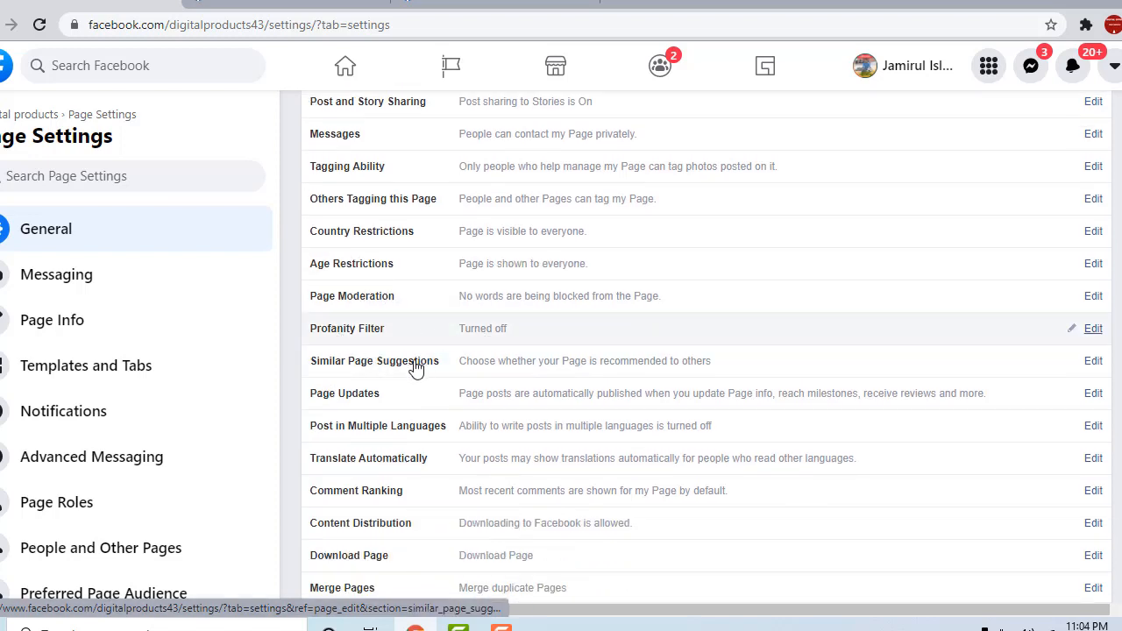
scroll(410, 436, down, 3)
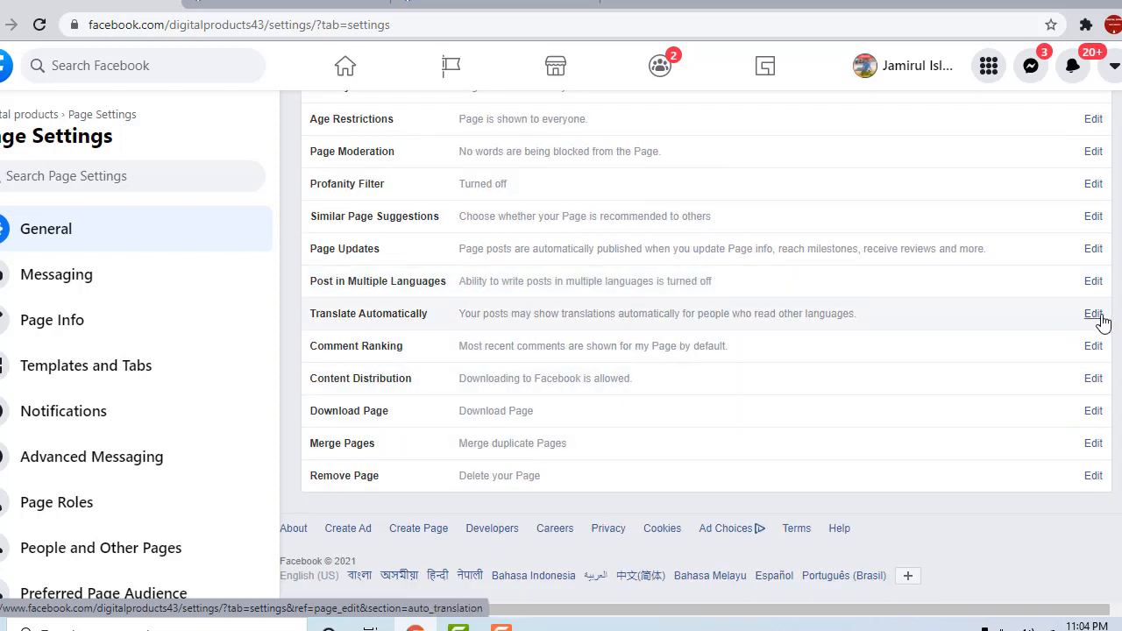
click(1068, 316)
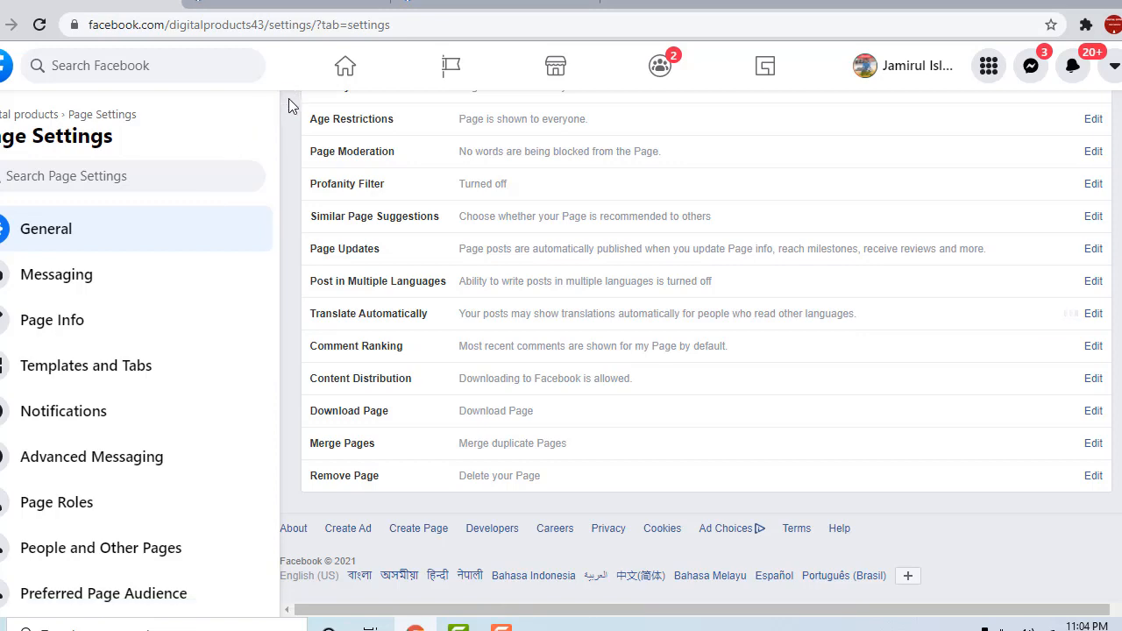
scroll(292, 105, up, 4)
click(56, 501)
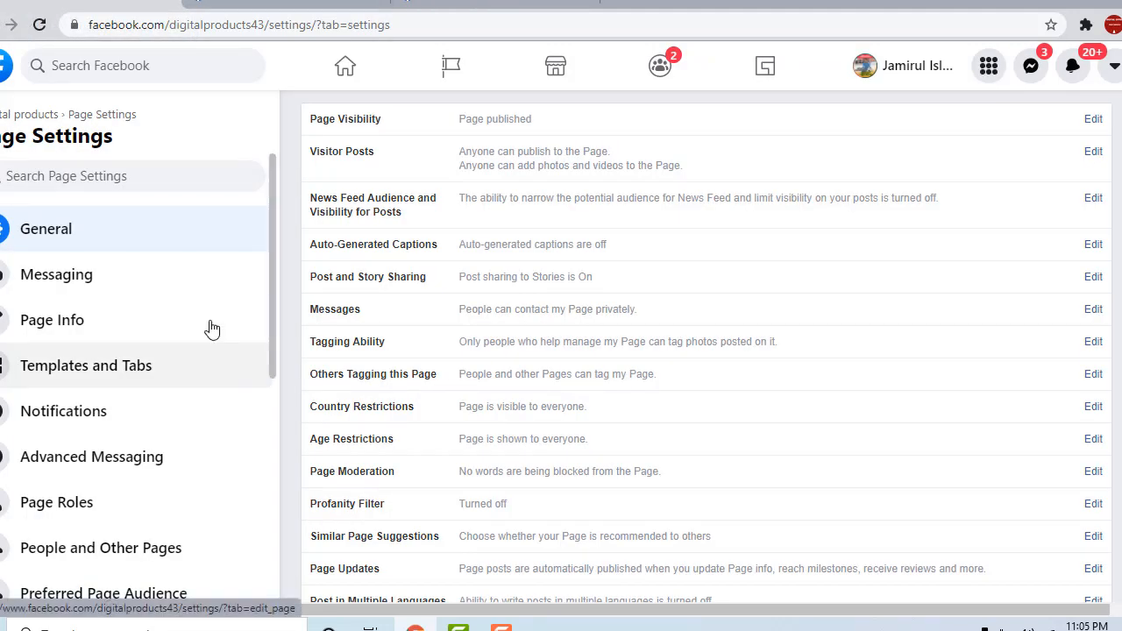
click(344, 77)
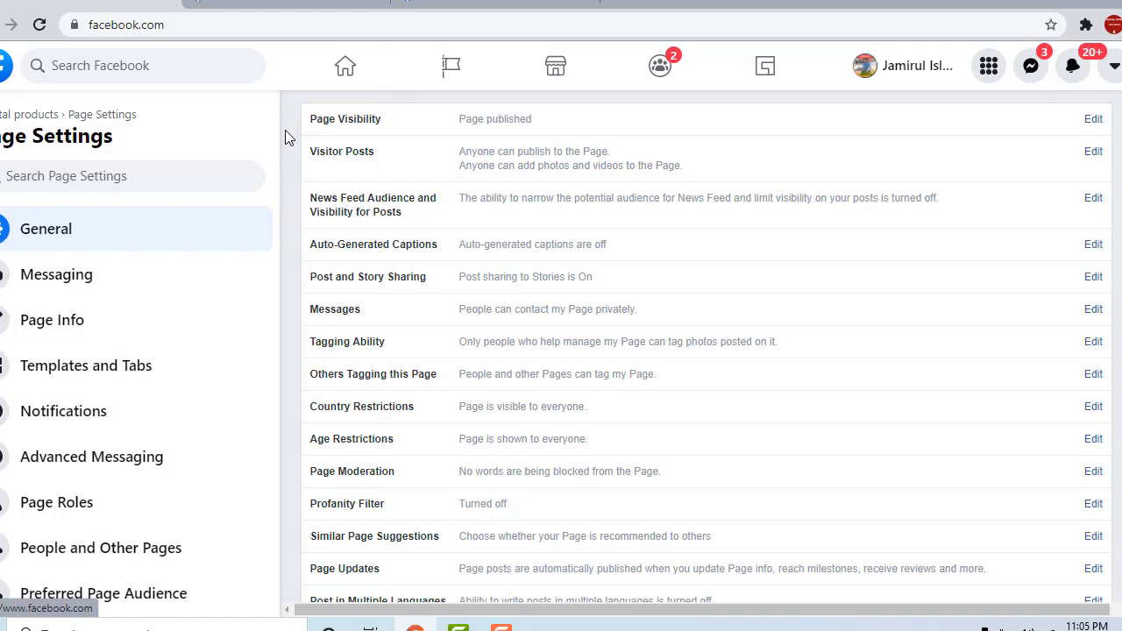
mouse_move(500, 628)
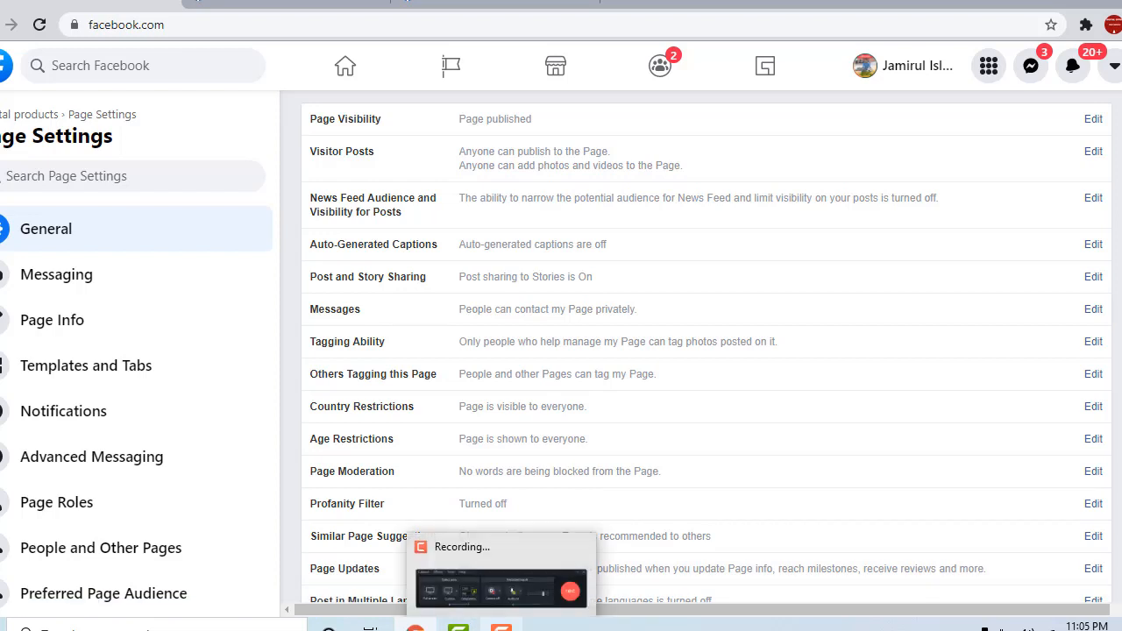
click(500, 587)
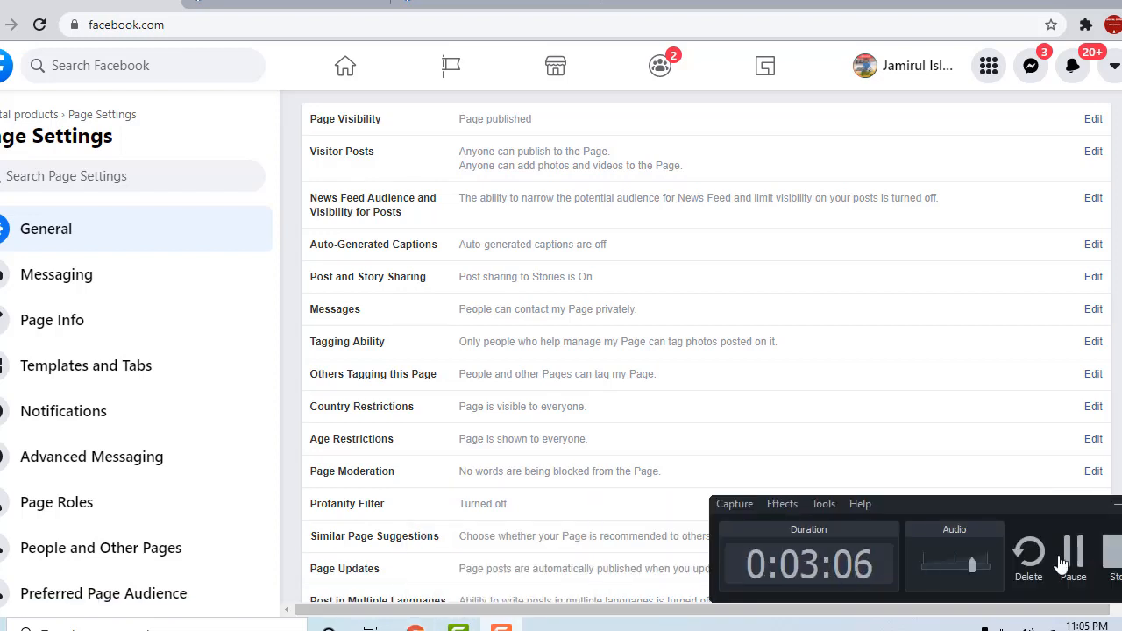